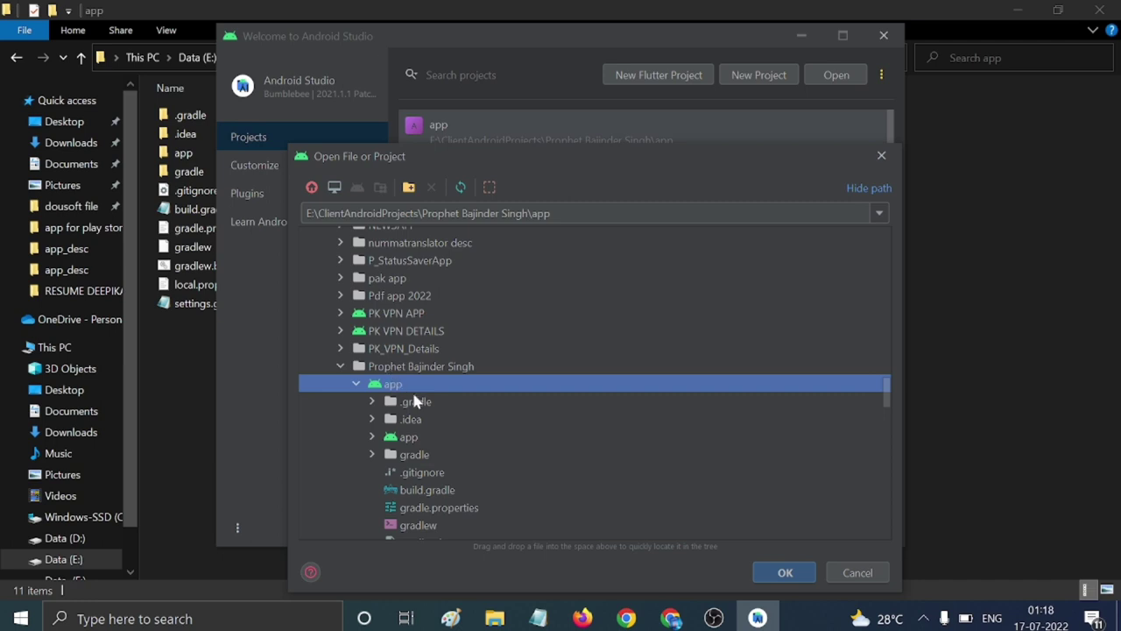
Open the chosen app project and expand app > java to its package.
click(782, 574)
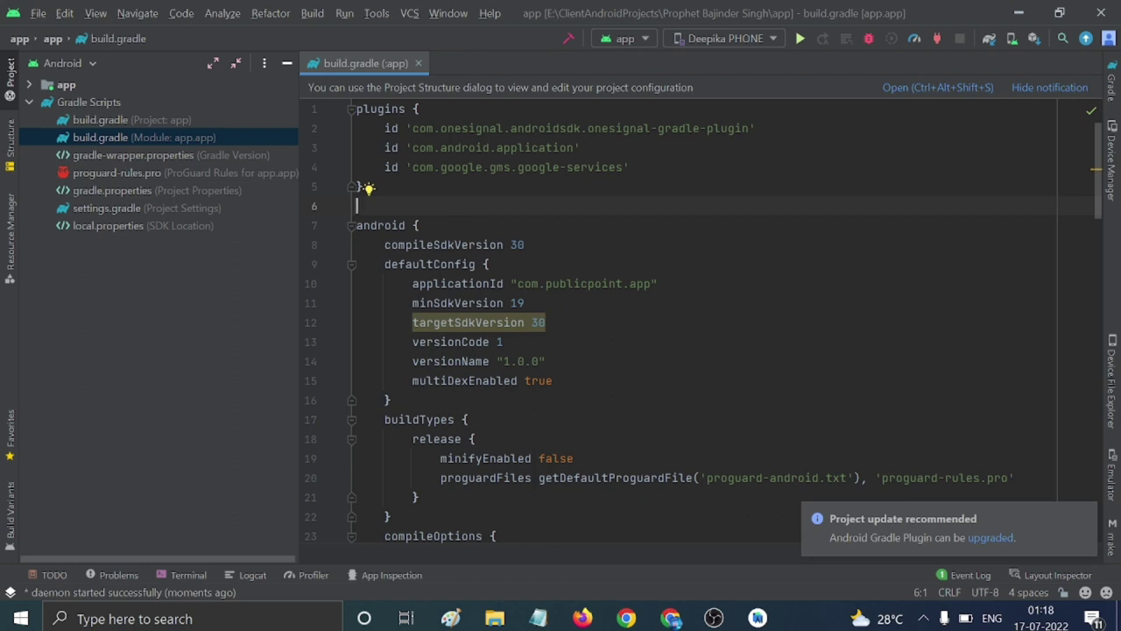
scroll(701, 324, down, 4)
scroll(701, 324, up, 4)
click(30, 84)
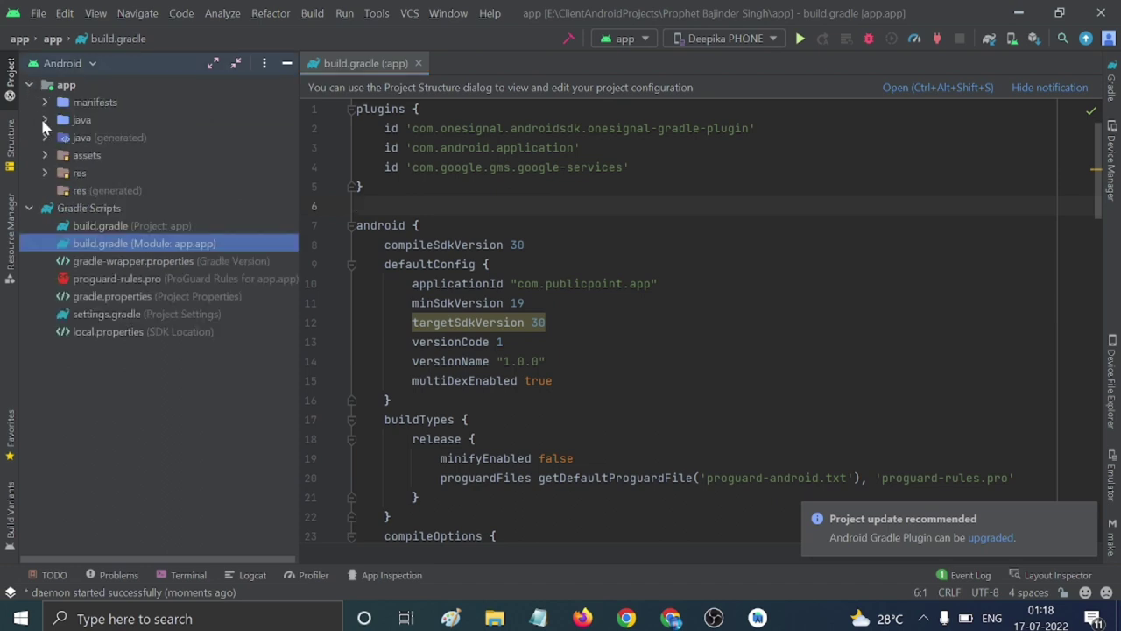
click(44, 119)
click(93, 173)
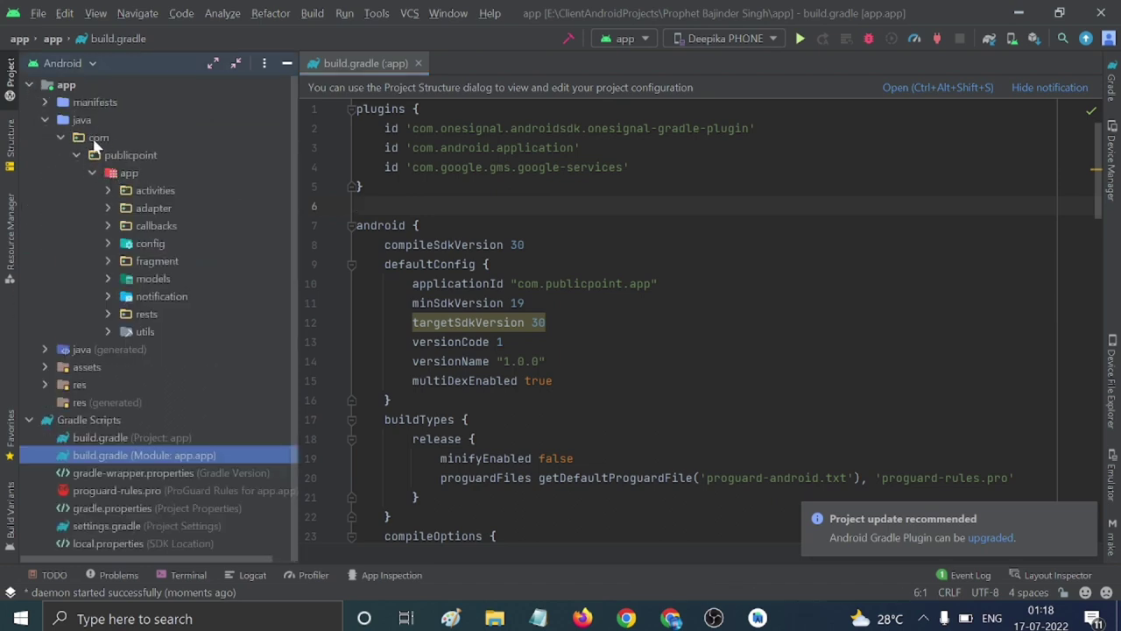
Show com, publicpoint and app as separate folders via Compact Middle Packages, then open desc.txt.
click(265, 65)
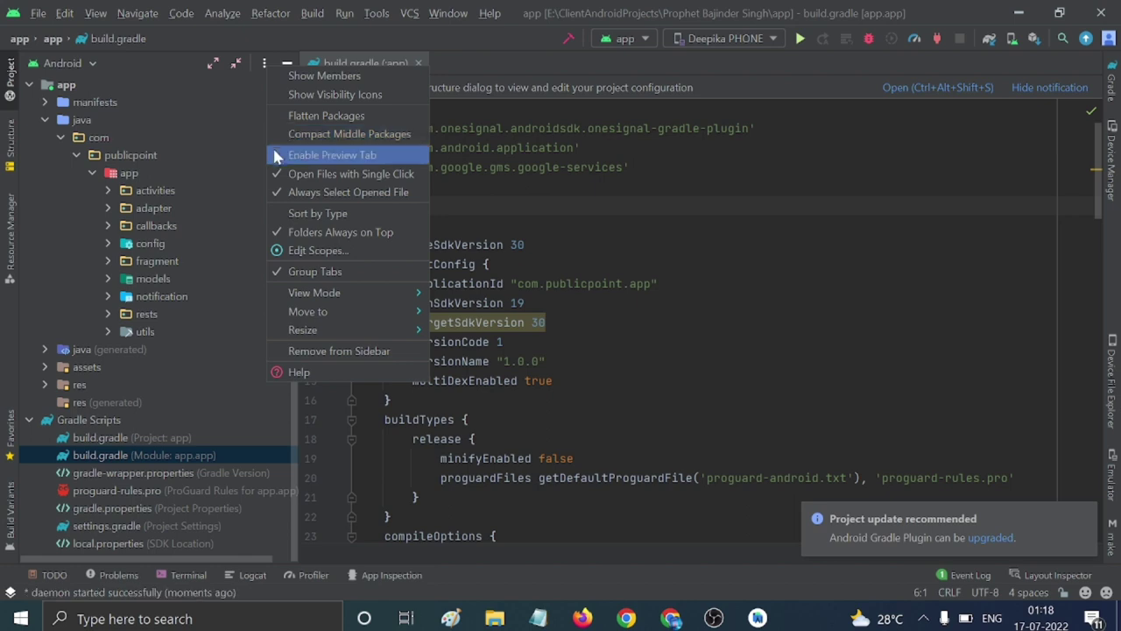
click(296, 136)
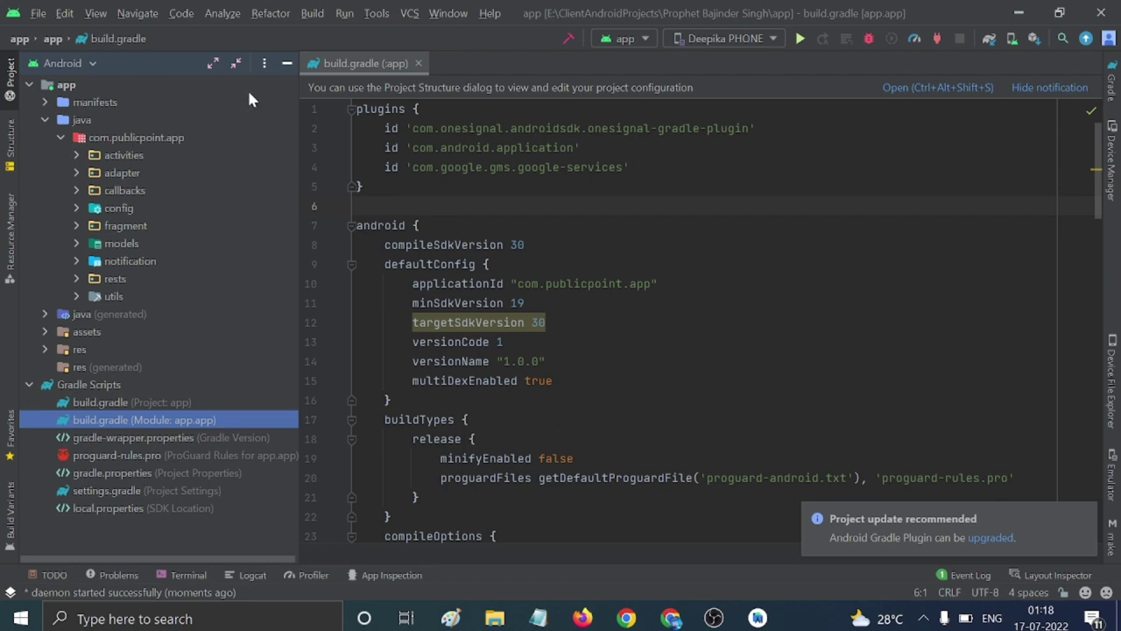
click(264, 63)
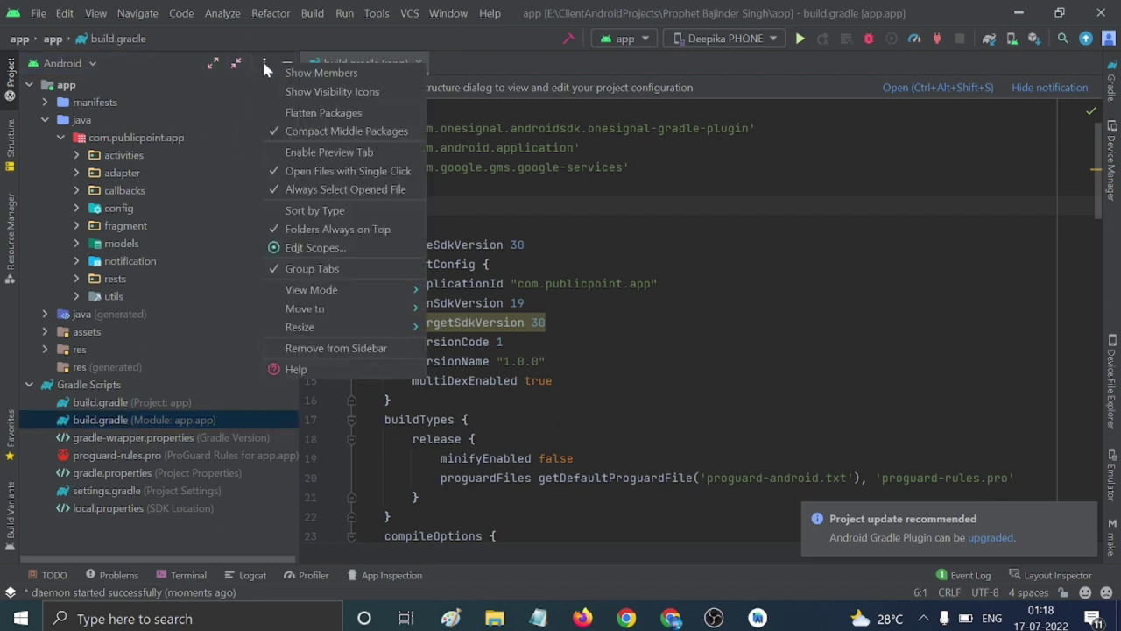
click(276, 139)
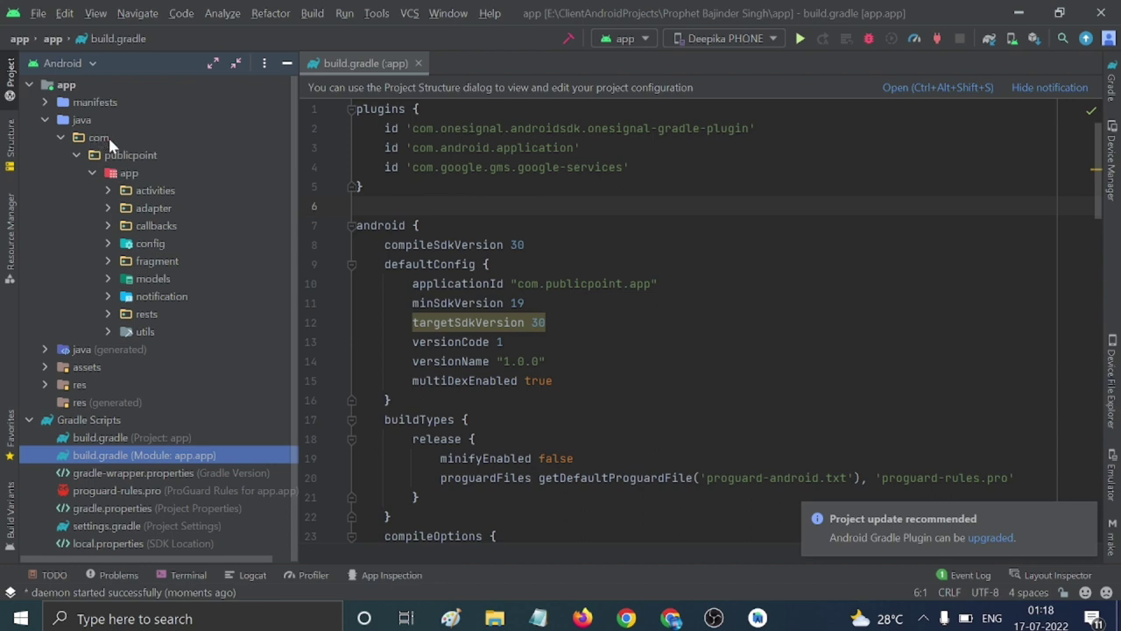
click(130, 156)
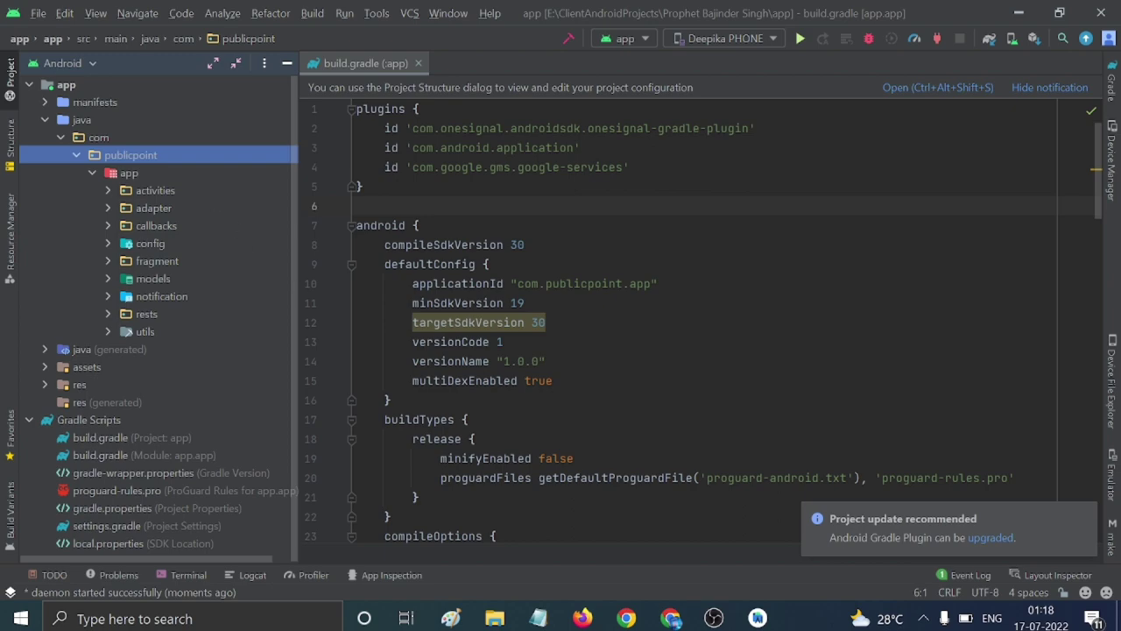
click(538, 619)
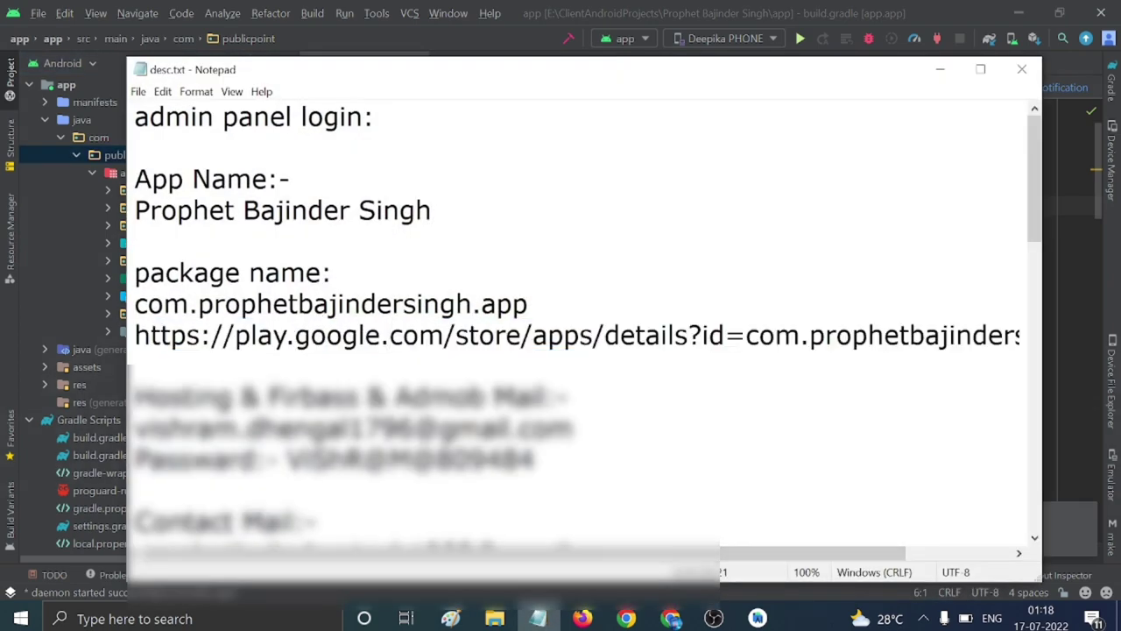
Copy the package name from desc.txt and load its Play Store details page in Chrome.
key(Home)
key(shift+End)
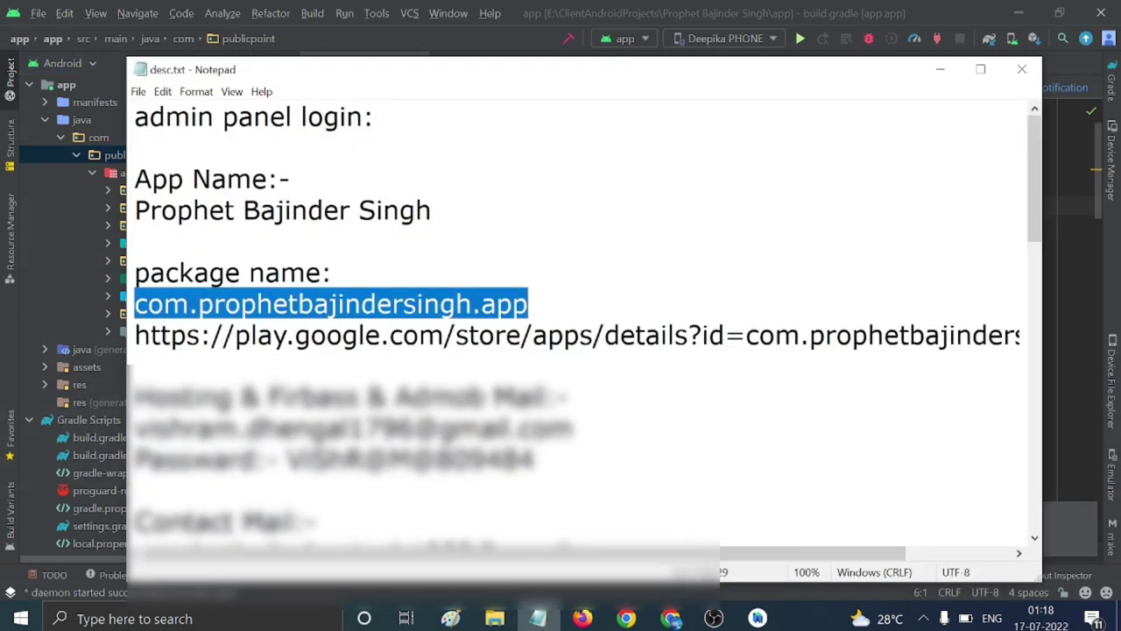
click(939, 69)
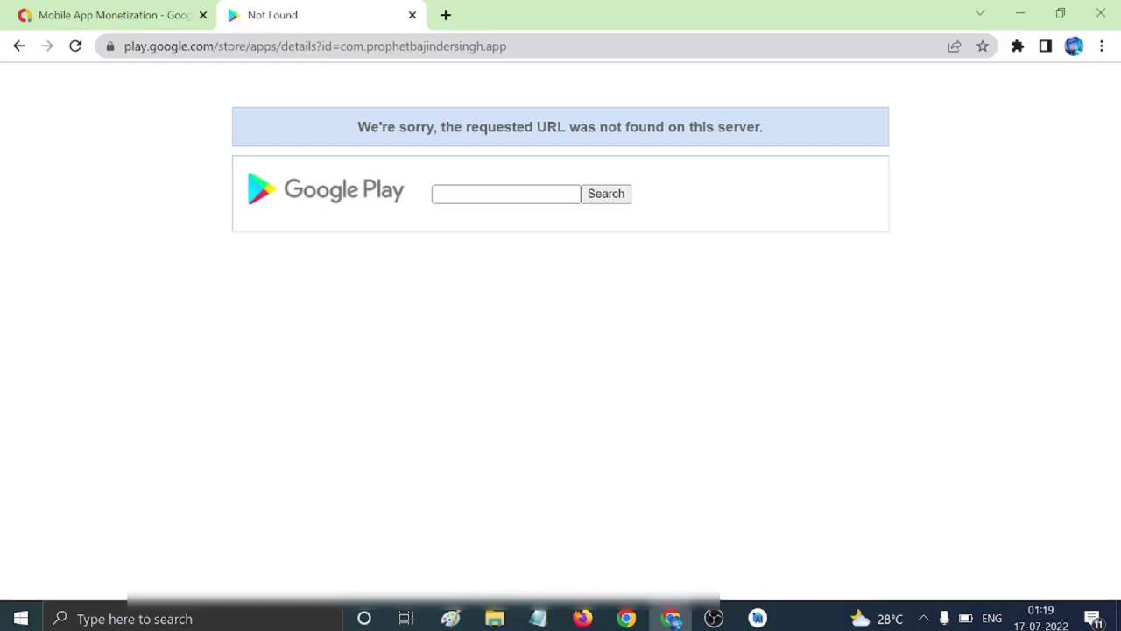
click(315, 45)
click(557, 46)
key(ctrl+c)
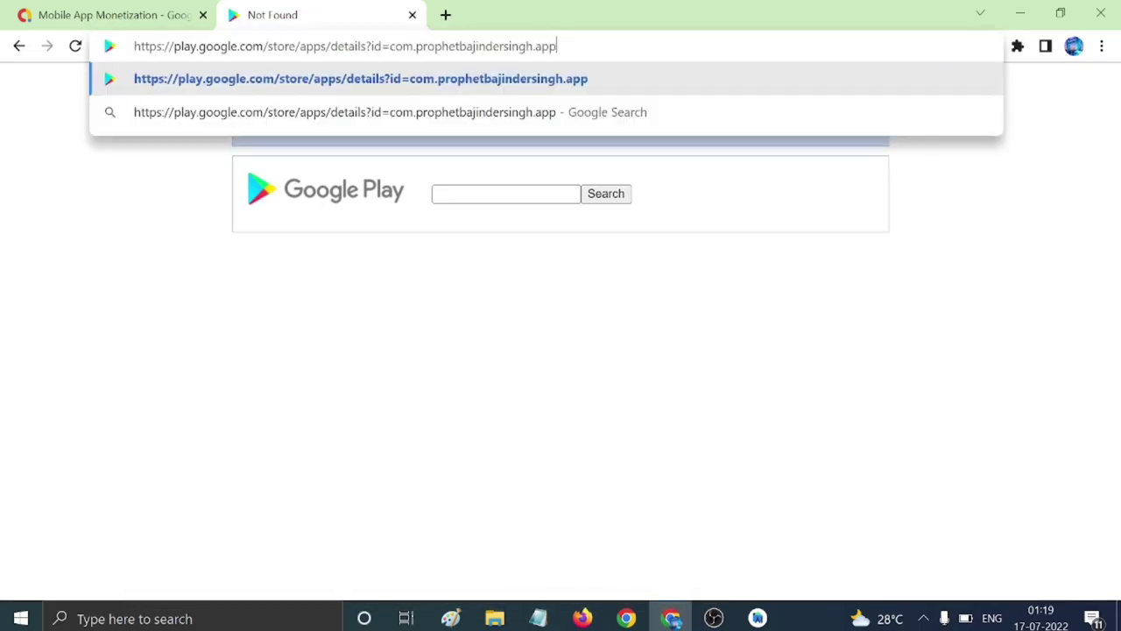
key(Return)
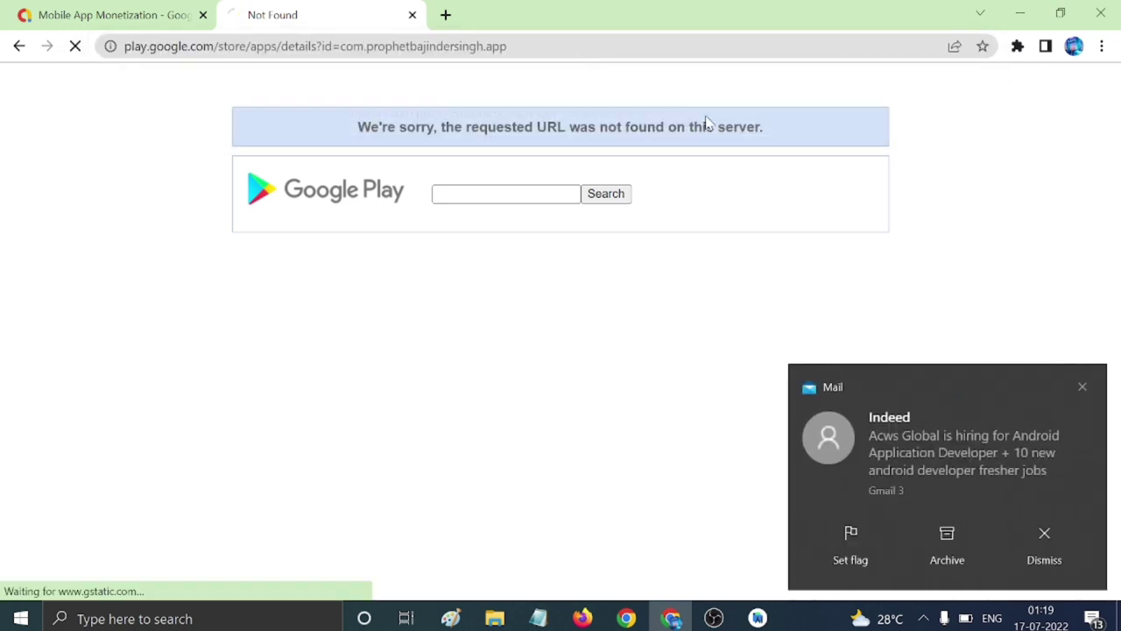
Dismiss the two Mail notifications and return to build.gradle in Android Studio.
click(1034, 538)
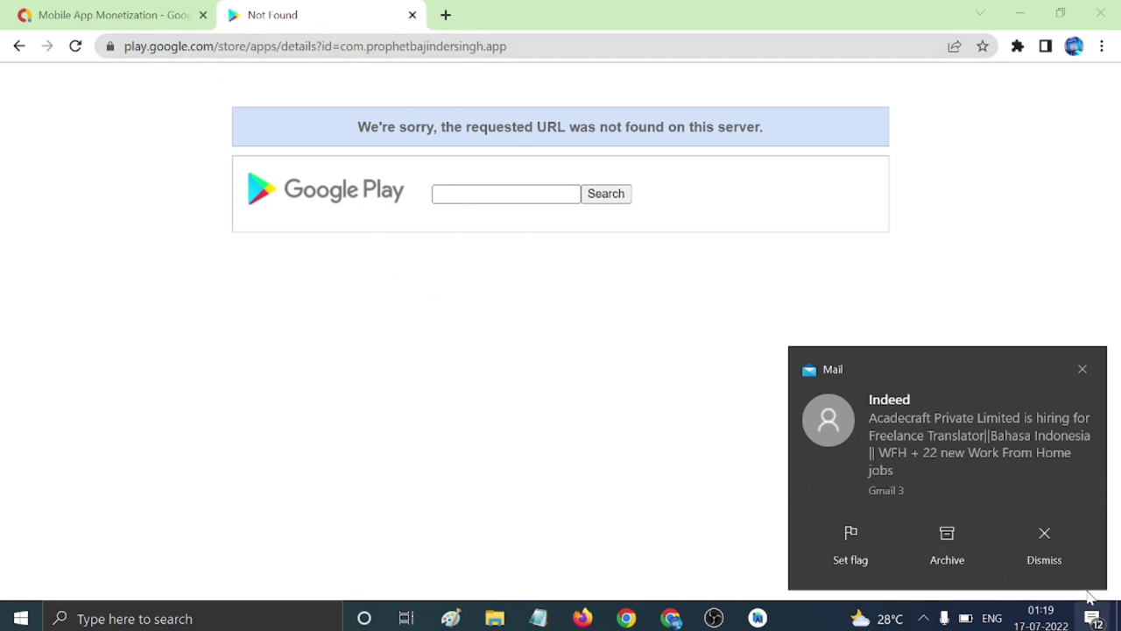
click(1046, 548)
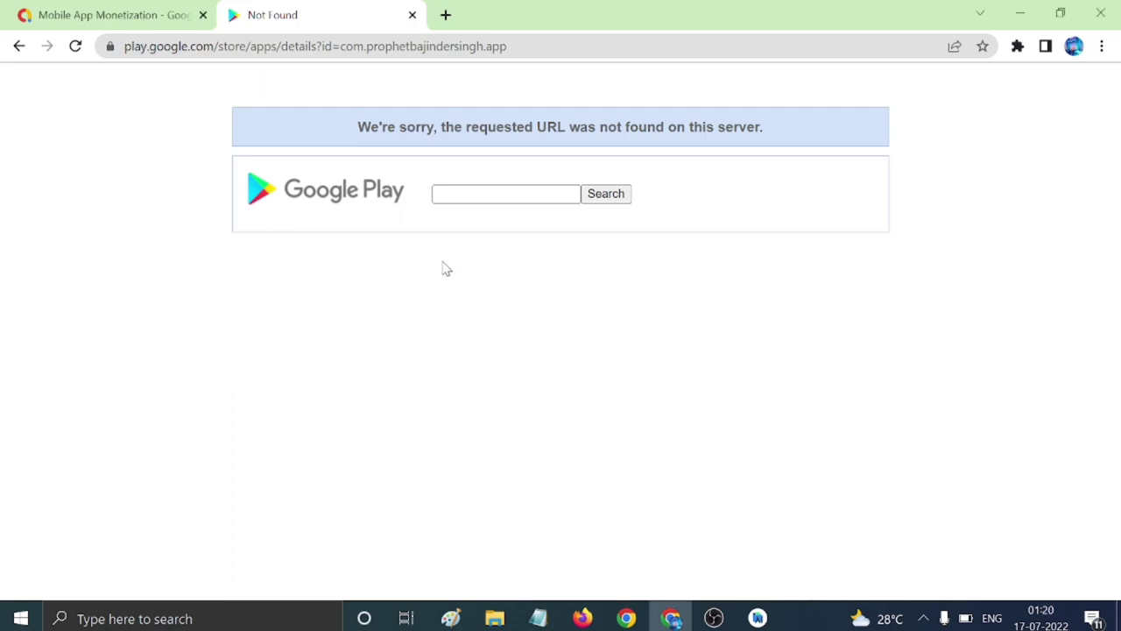
key(alt+Tab)
click(422, 226)
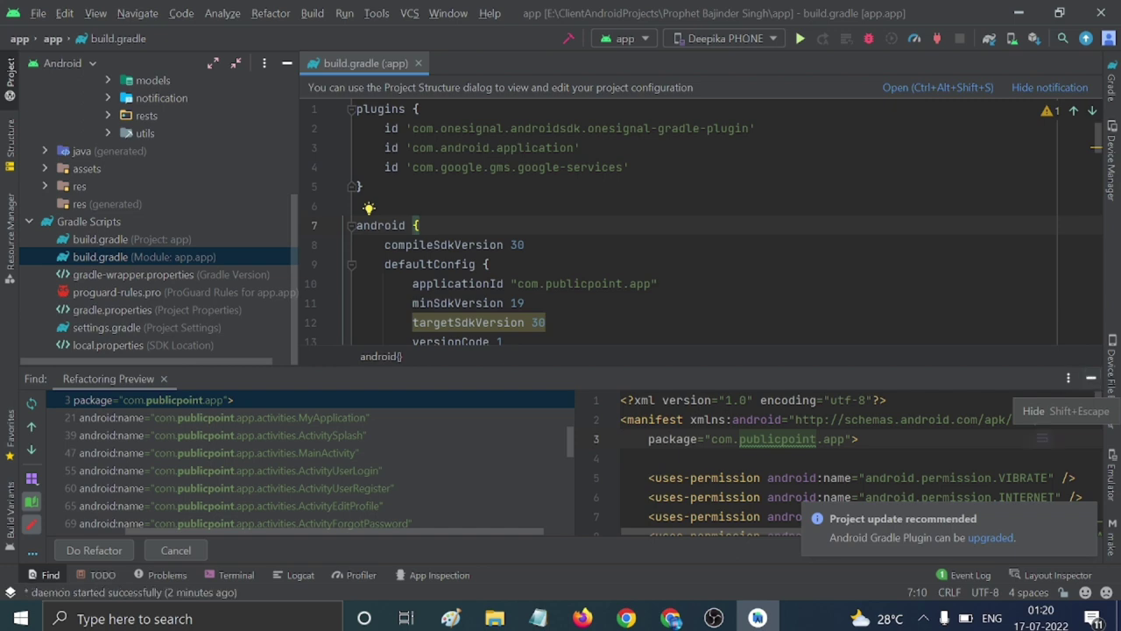
Apply the publicpoint rename with Do Refactor, cancel renaming the app package, and select applicationId's value.
click(103, 548)
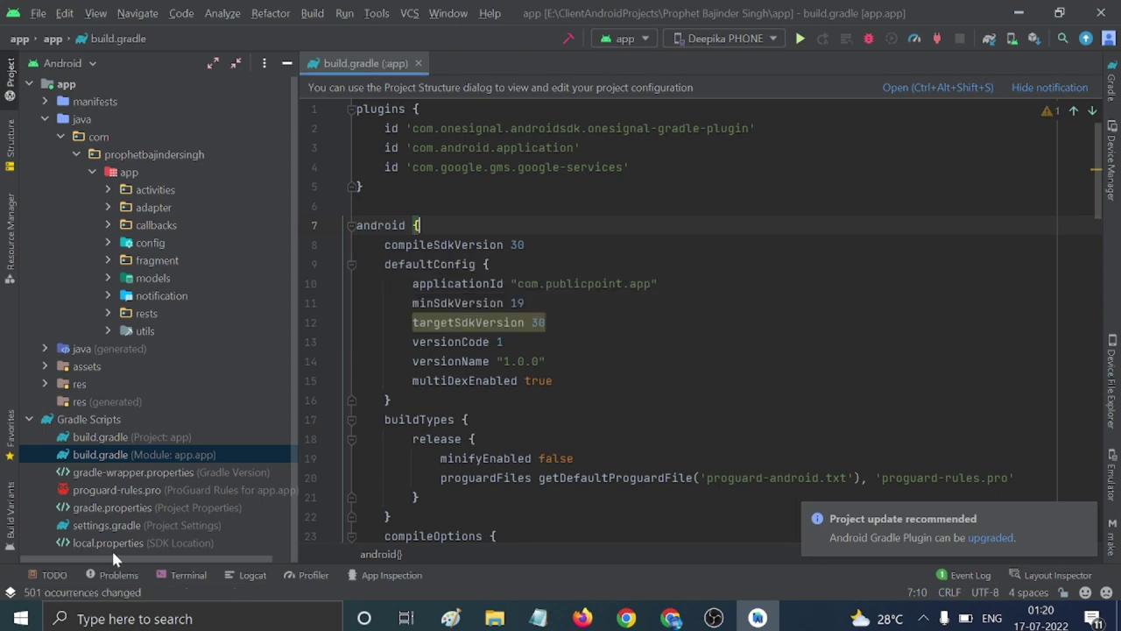
click(138, 168)
right_click(140, 167)
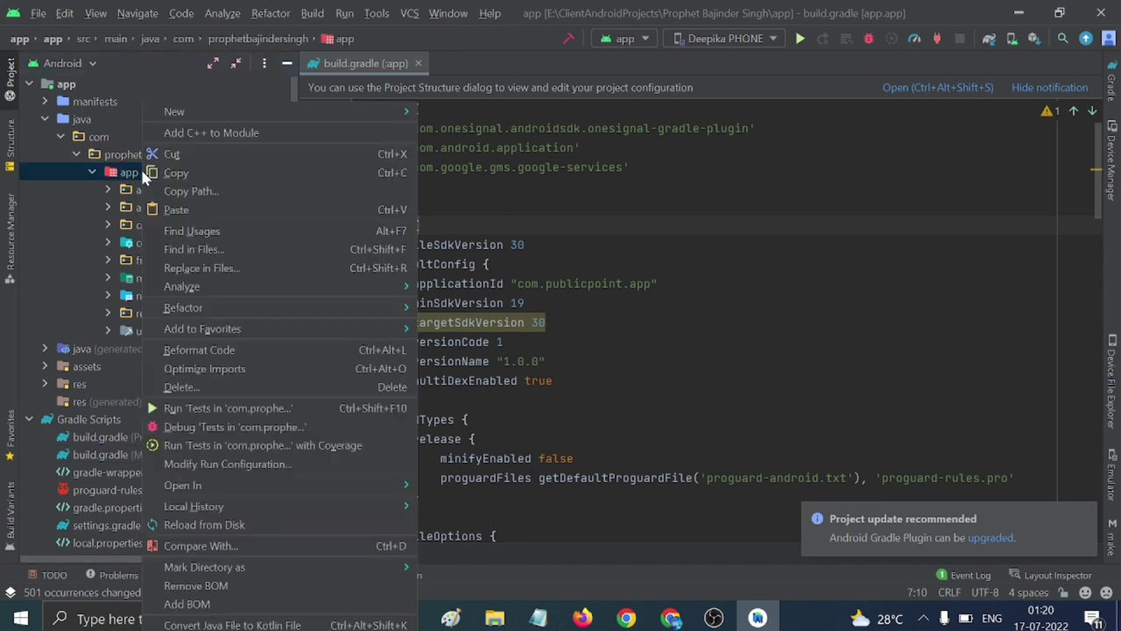
mouse_move(207, 307)
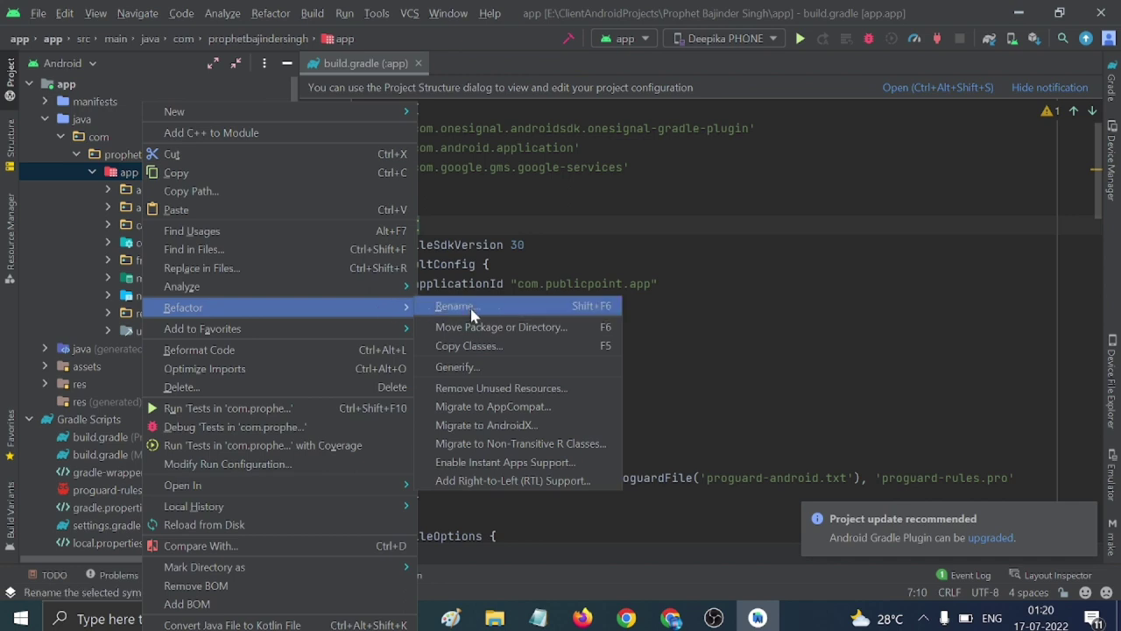
click(468, 308)
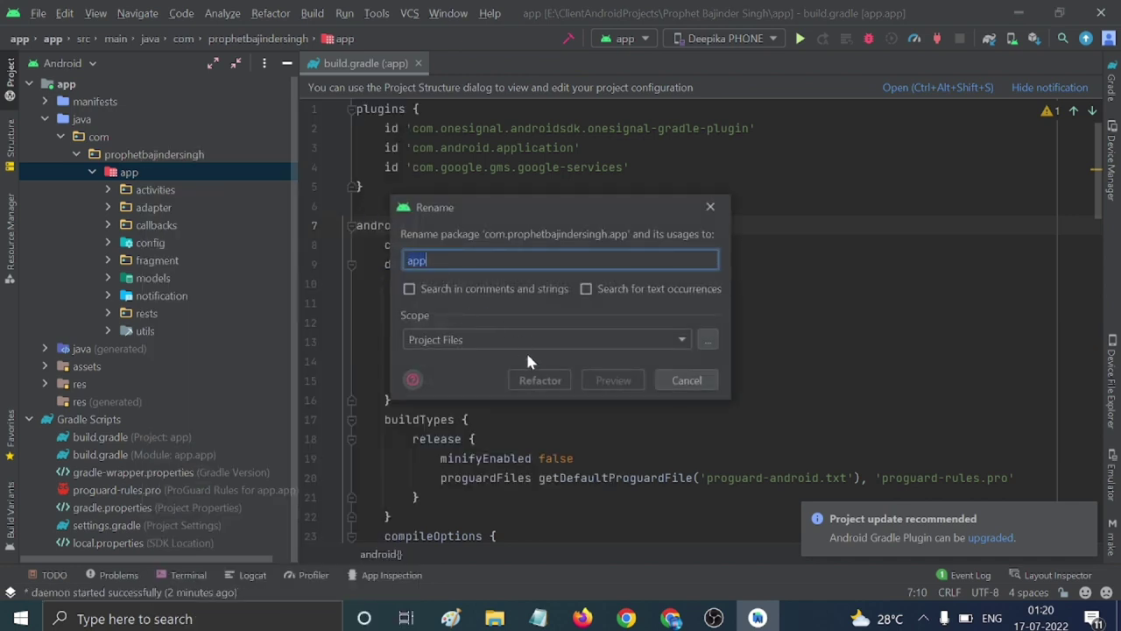
click(710, 209)
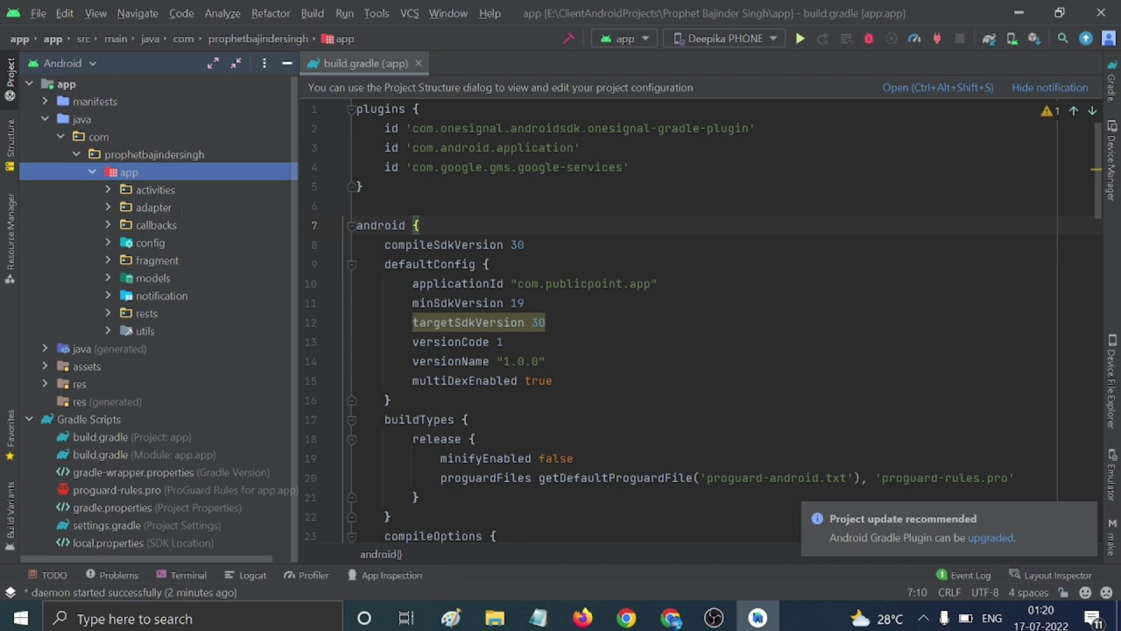
drag(518, 284, 652, 283)
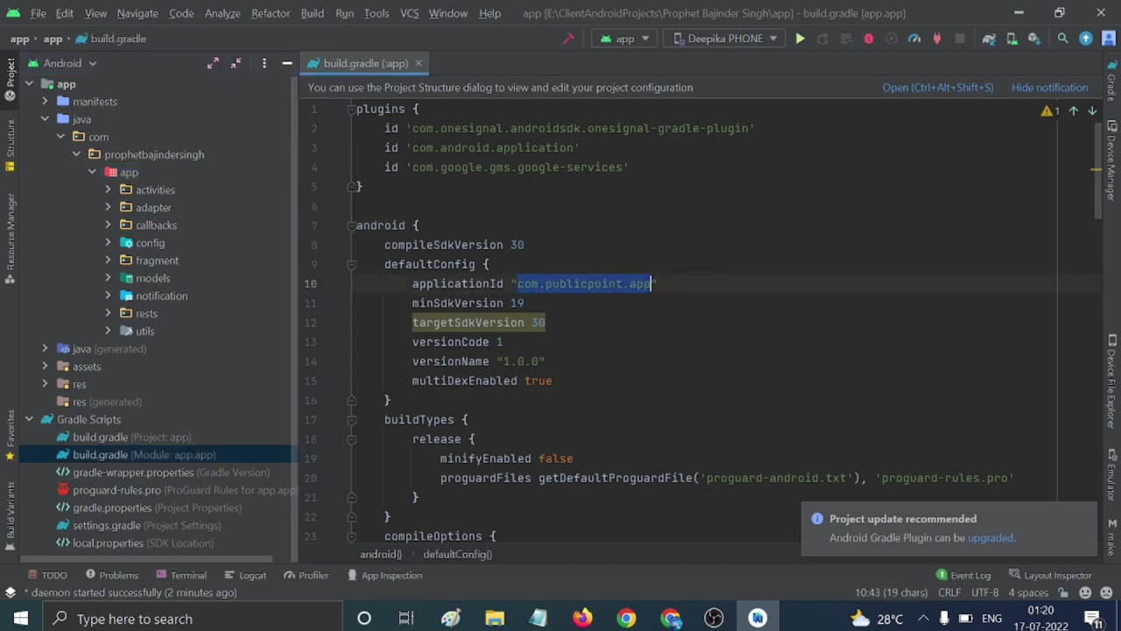
Set applicationId in build.gradle to com.prophetbajindersingh.app.
key(ctrl+v)
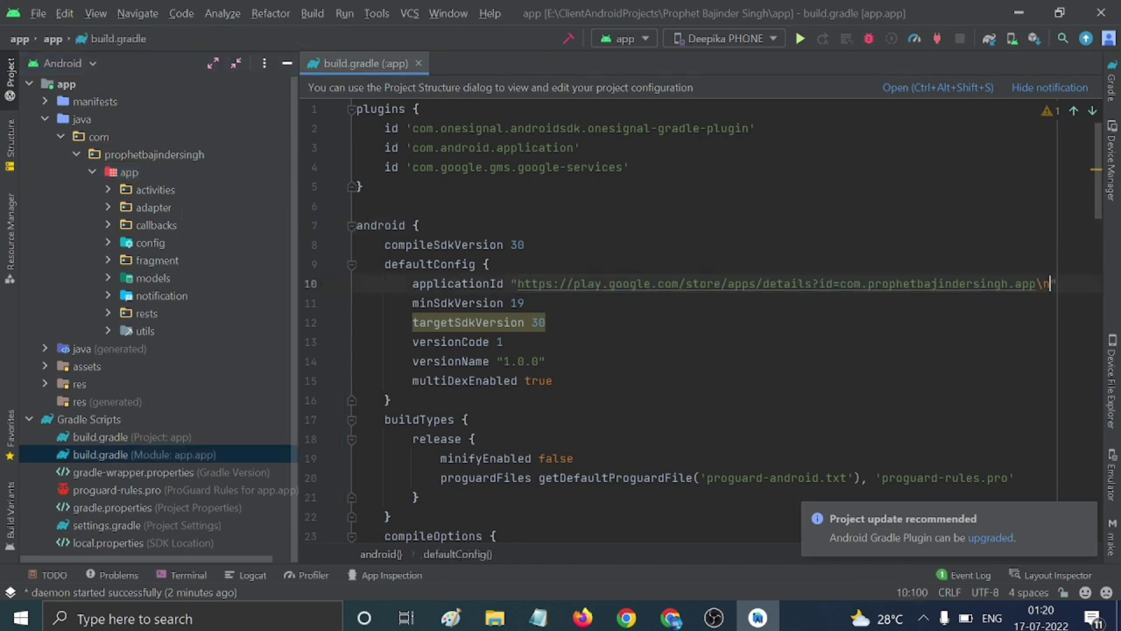
key(alt+Tab)
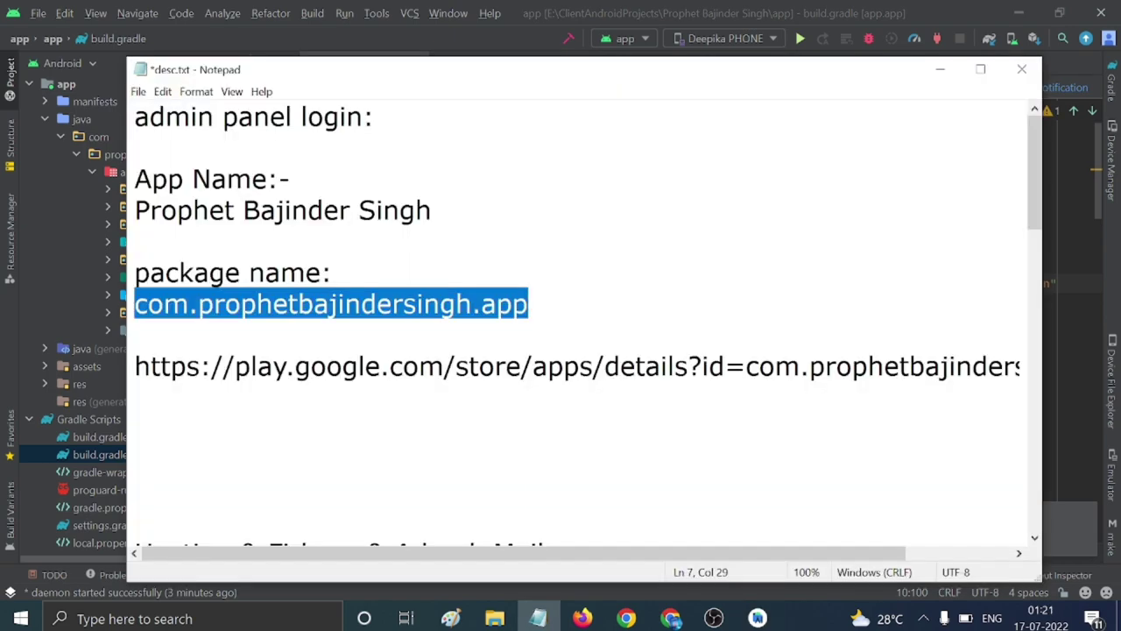
click(940, 69)
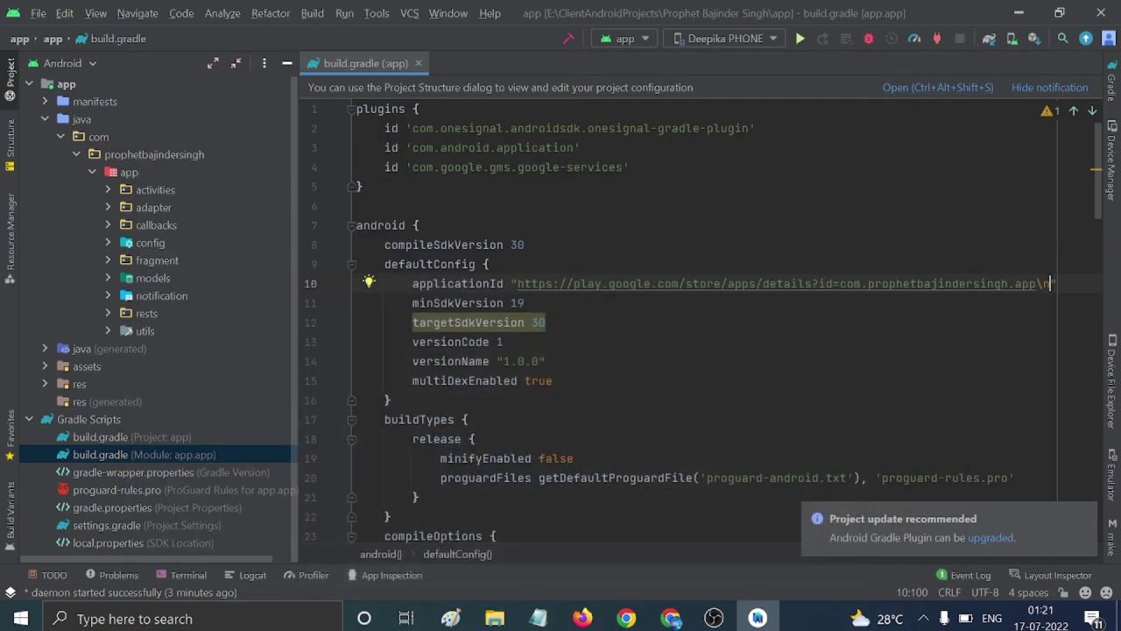
drag(517, 283, 1051, 283)
text(com.prophetbajindersingh.app)
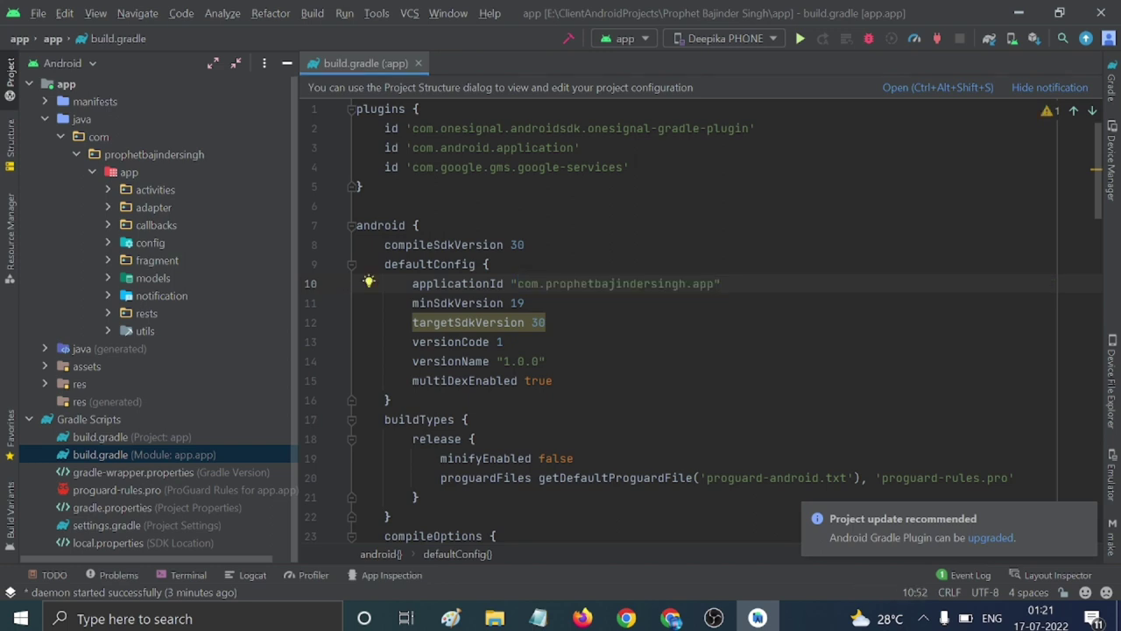
click(524, 361)
Sync the project with the Gradle files and close the proxy settings prompt.
click(989, 39)
click(873, 29)
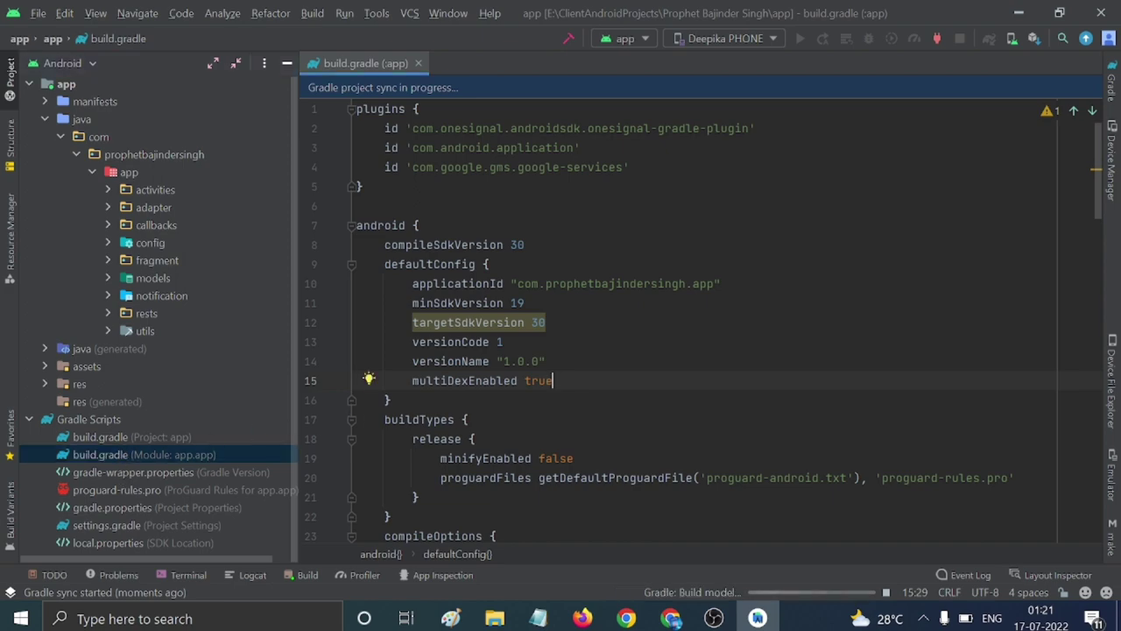
scroll(701, 315, down, 10)
scroll(701, 316, up, 10)
click(924, 618)
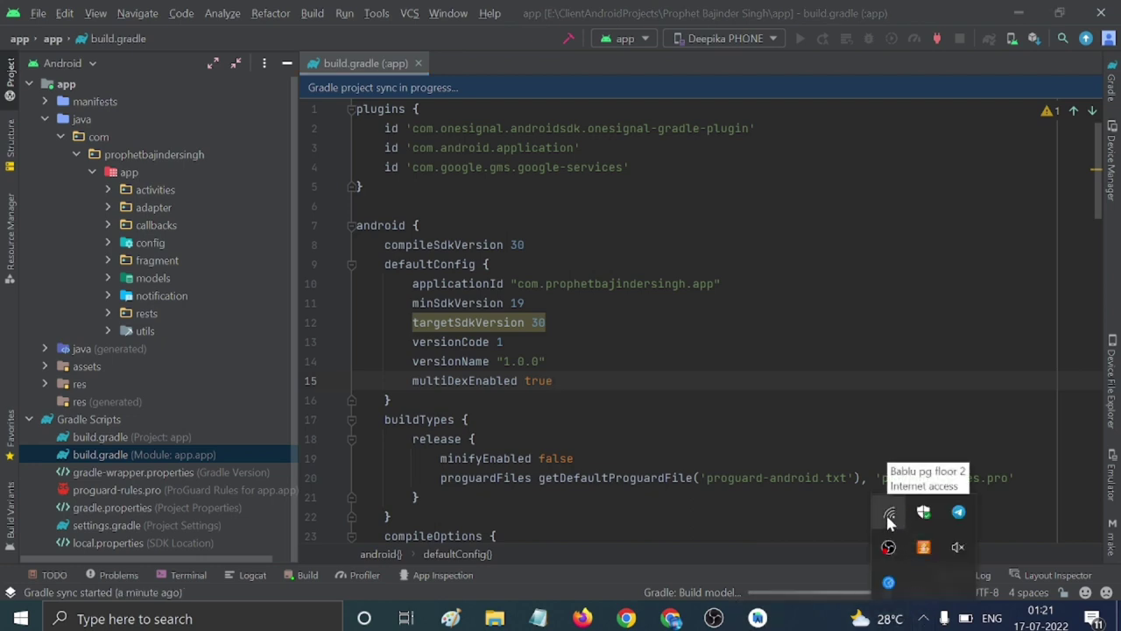
click(552, 361)
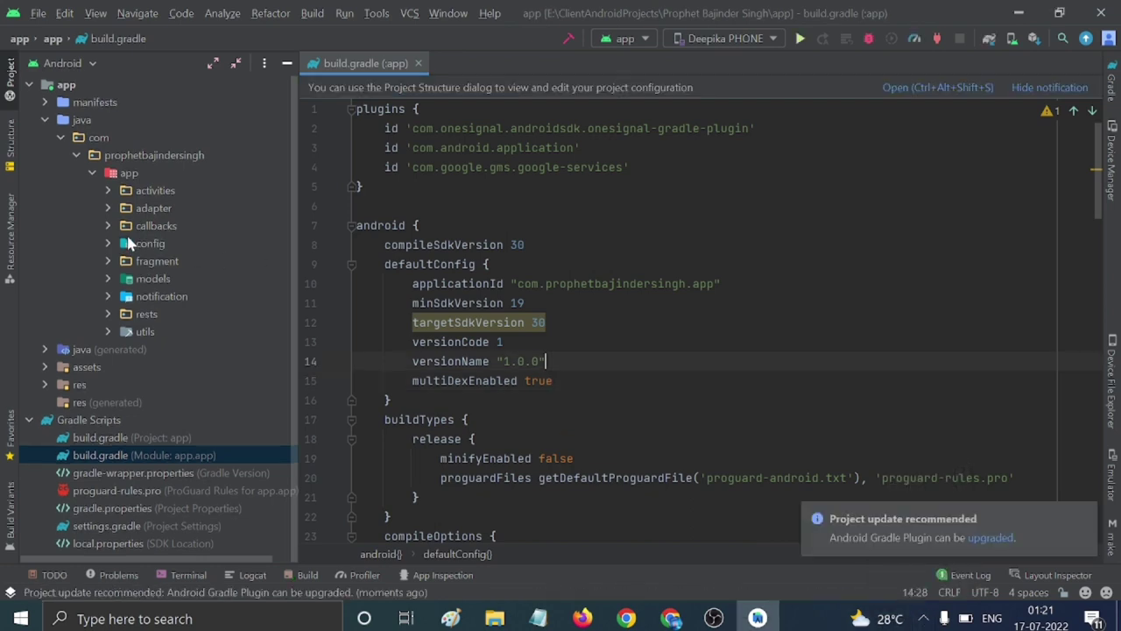
Switch the Project pane to Project view and open app/google-services.json.
click(63, 66)
click(46, 84)
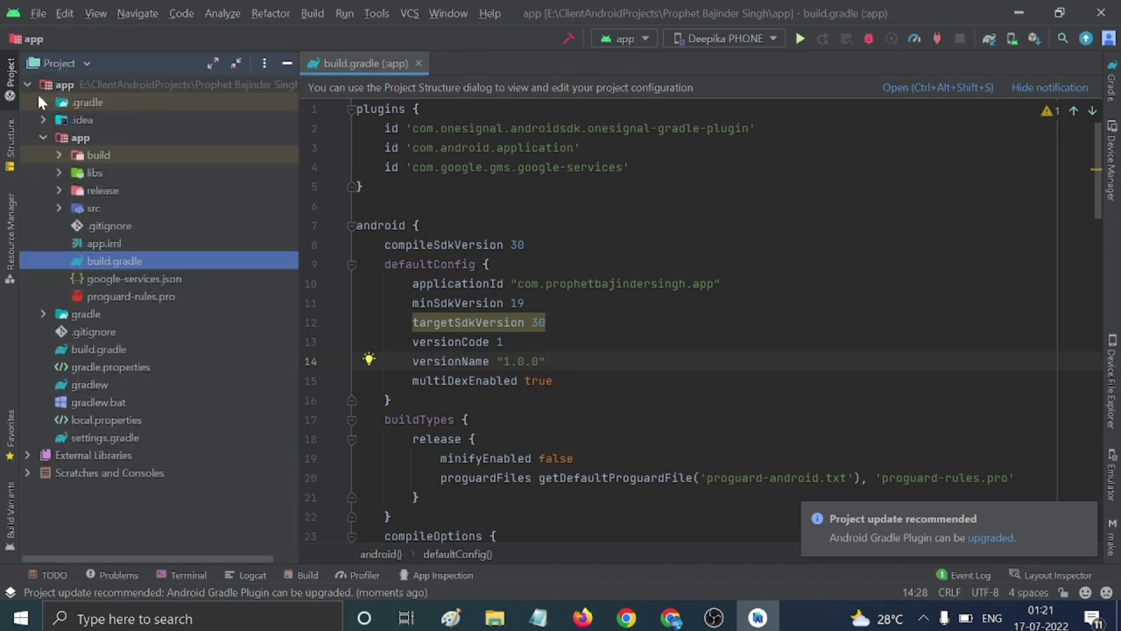
click(27, 85)
click(27, 84)
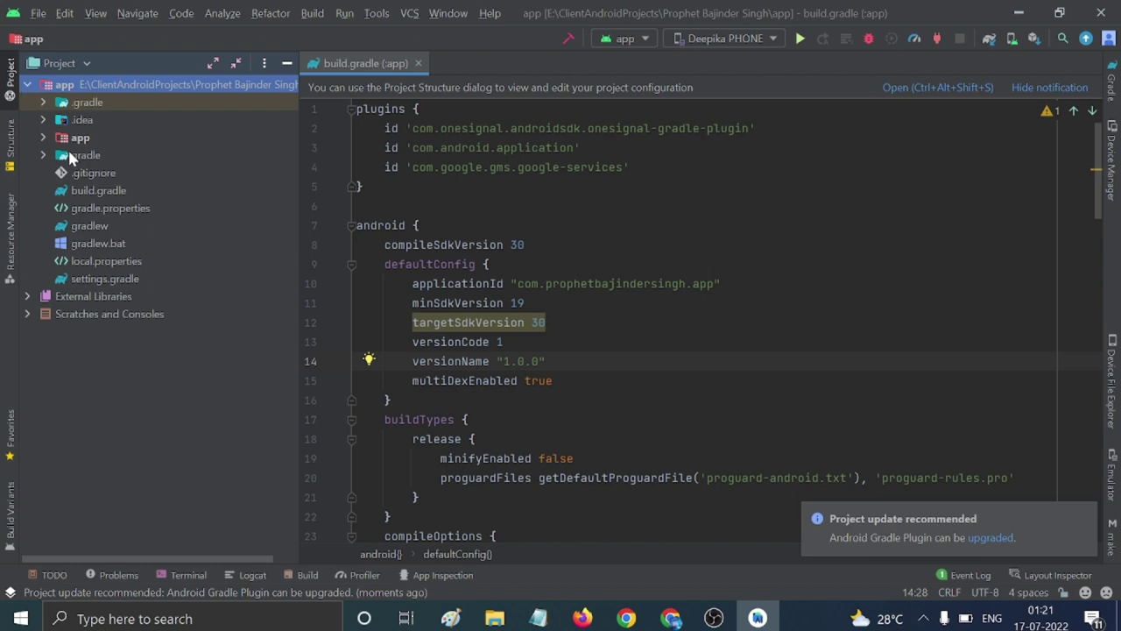
click(42, 138)
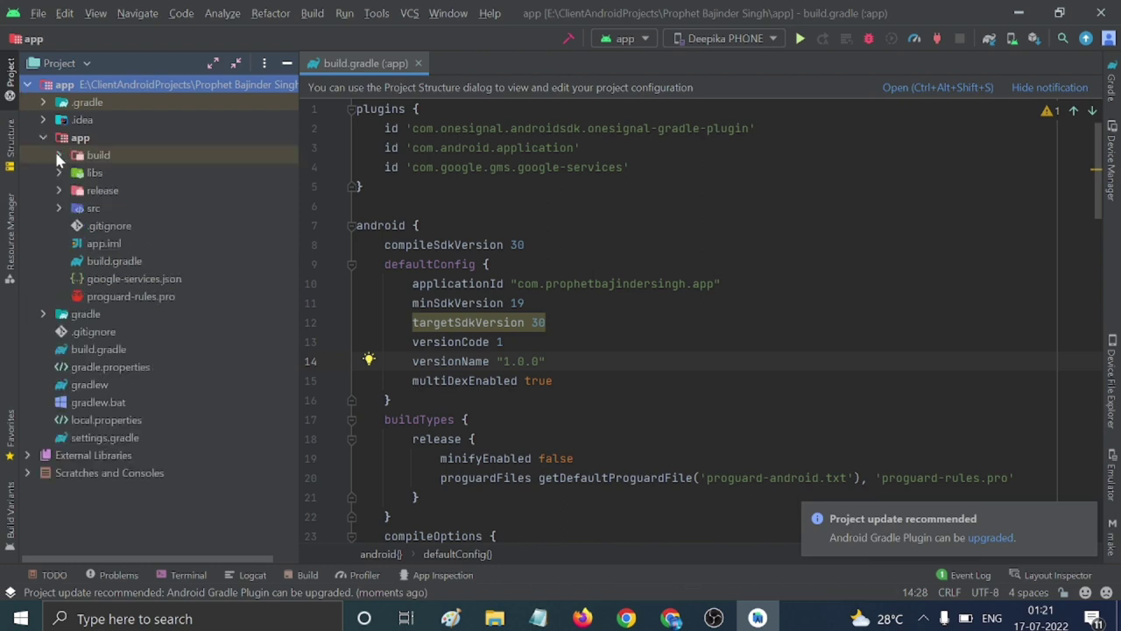
click(113, 281)
double_click(112, 280)
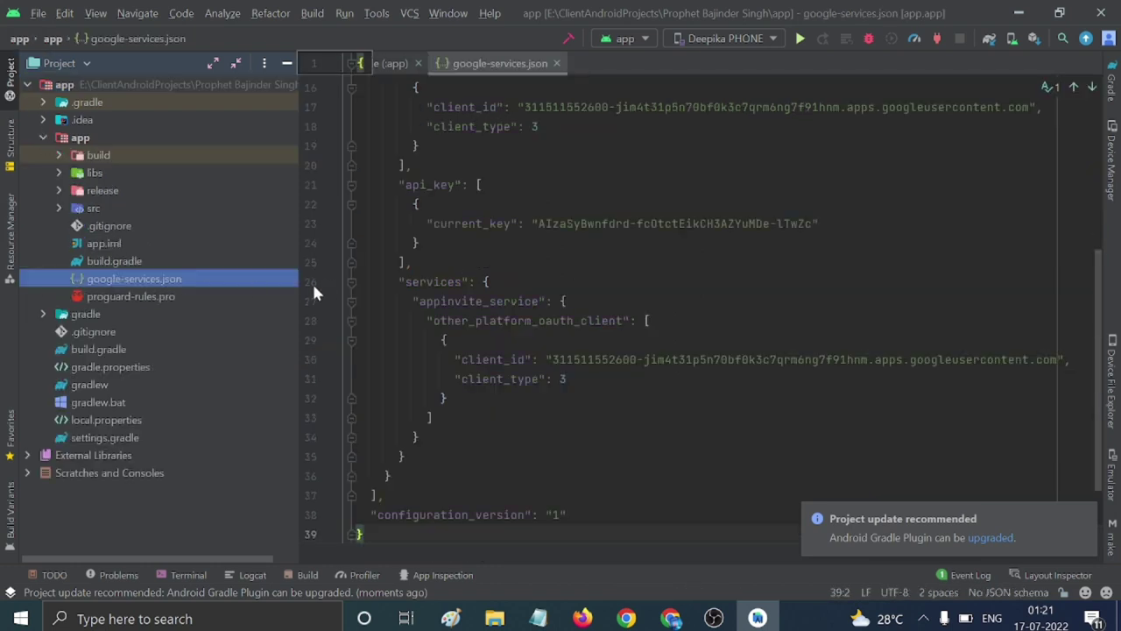
scroll(701, 306, up, 5)
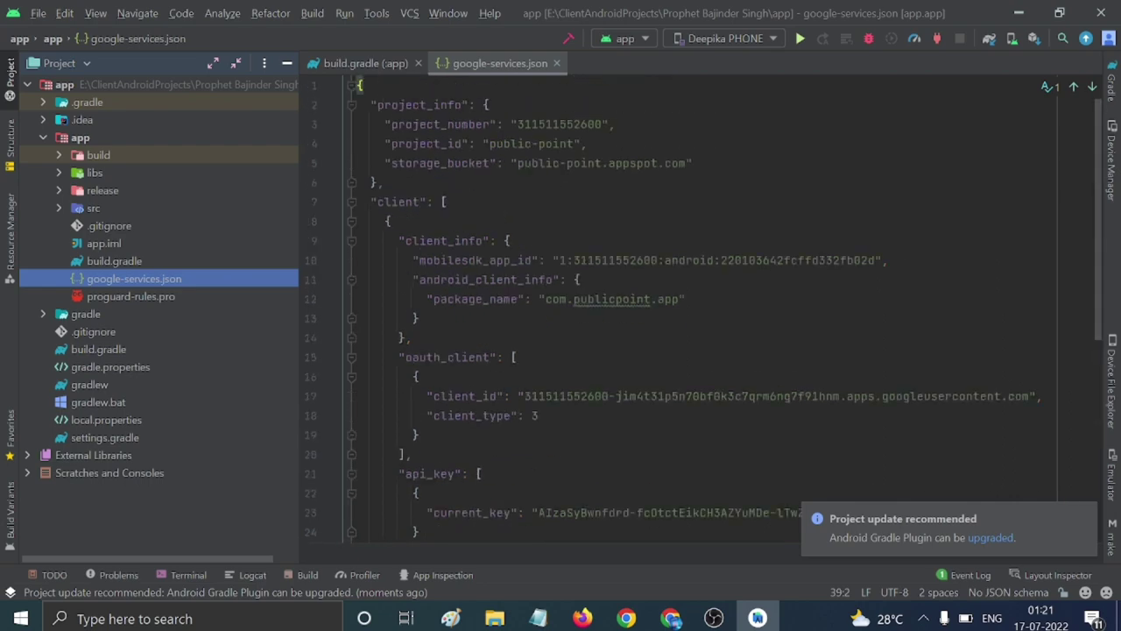
click(670, 618)
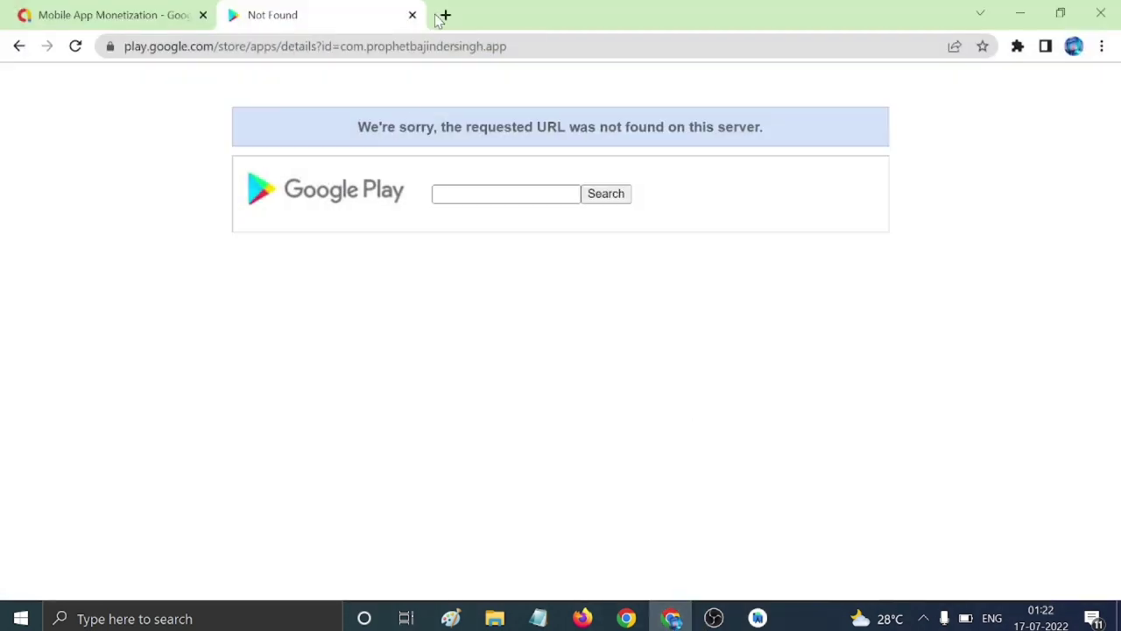
In a new tab, search 'firebase' and go to the console from the Firebase website.
click(445, 15)
click(409, 44)
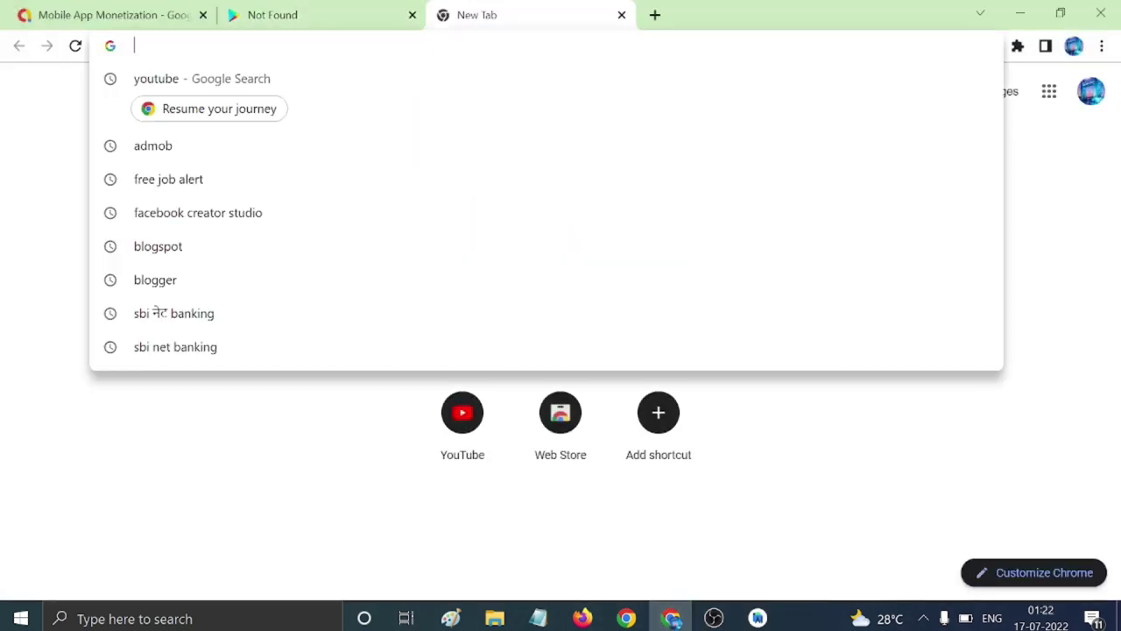
text(firebas)
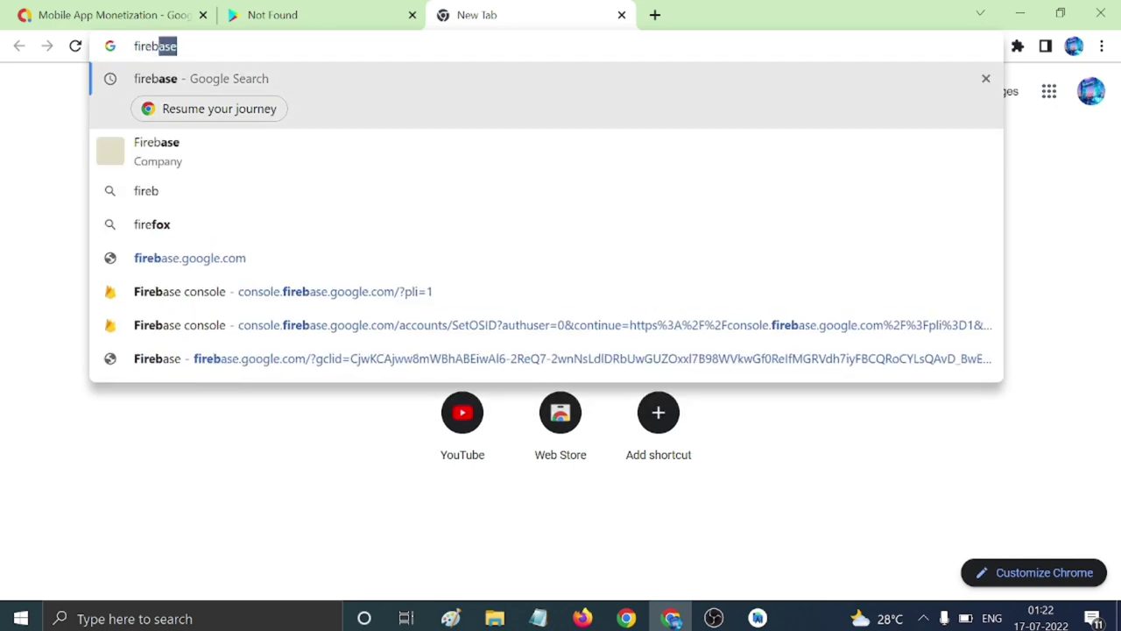
text(e)
key(Return)
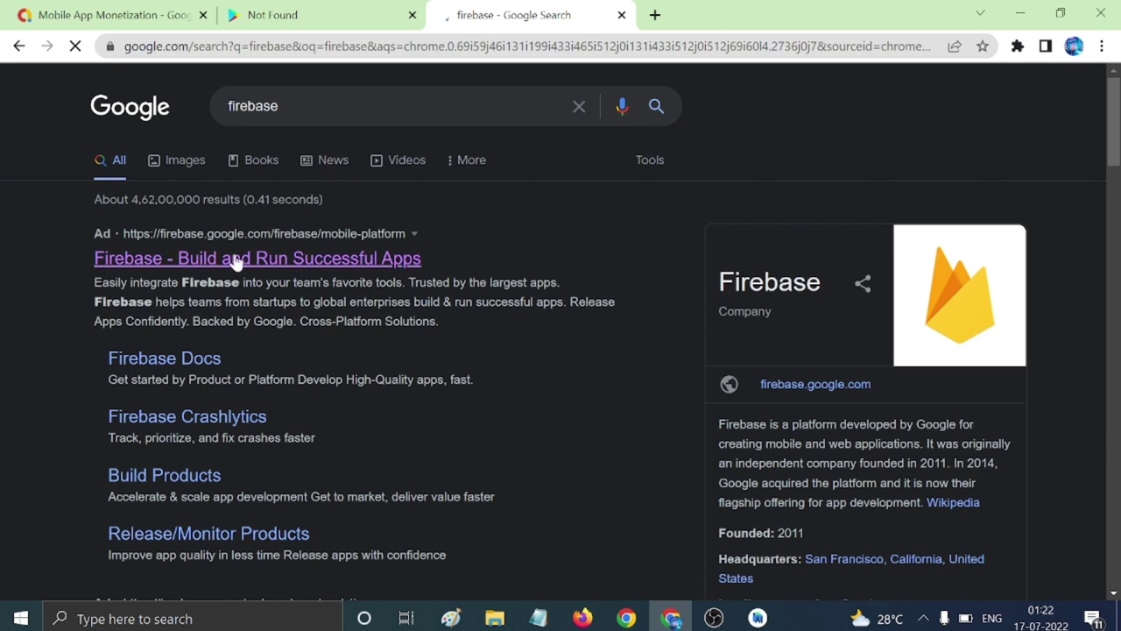
click(246, 260)
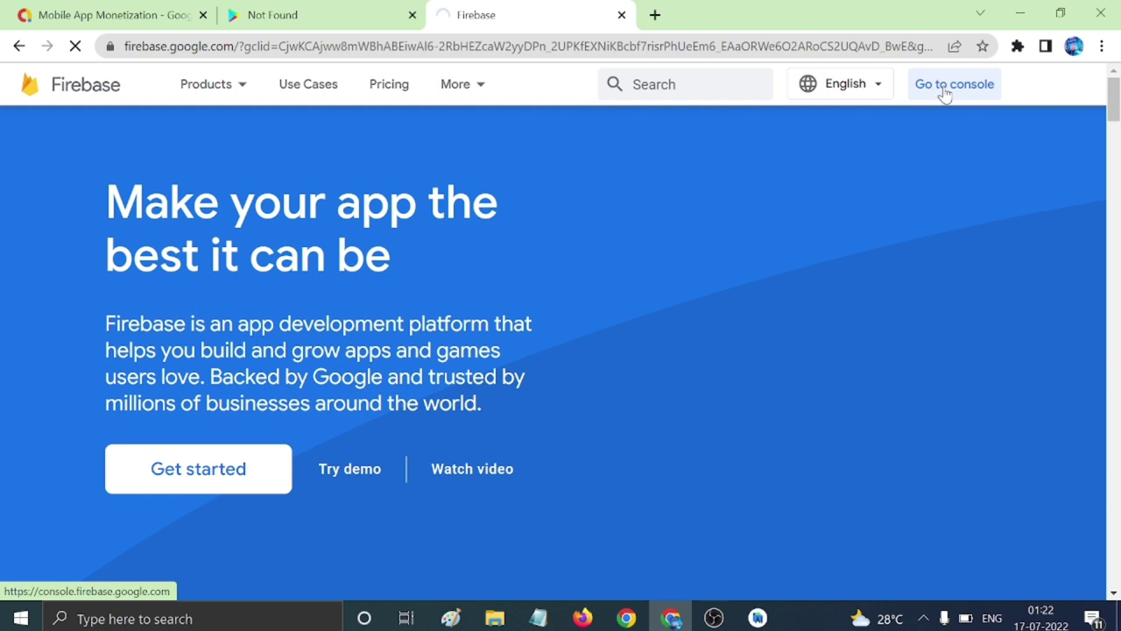
click(953, 85)
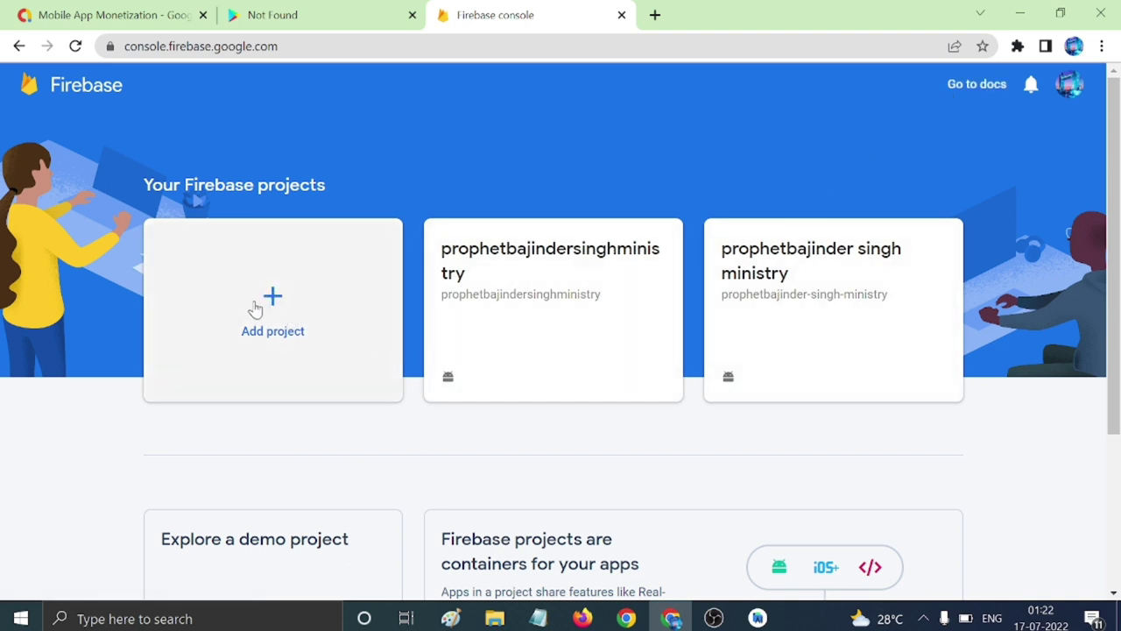
Start a new Firebase project and paste the app name from desc.txt as its name.
click(255, 309)
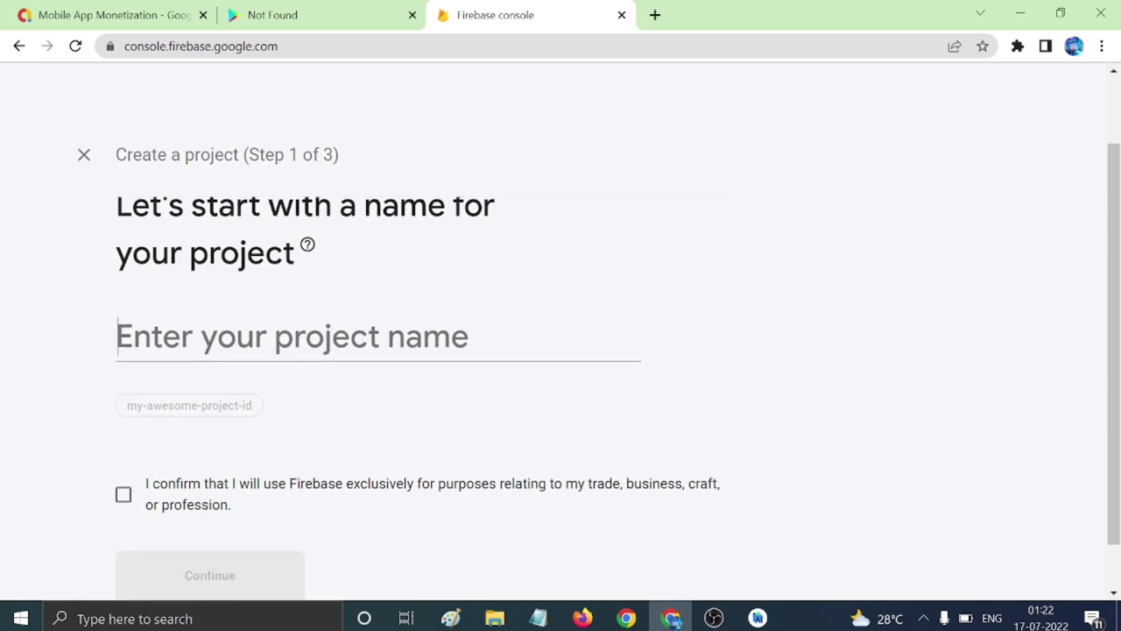
click(538, 618)
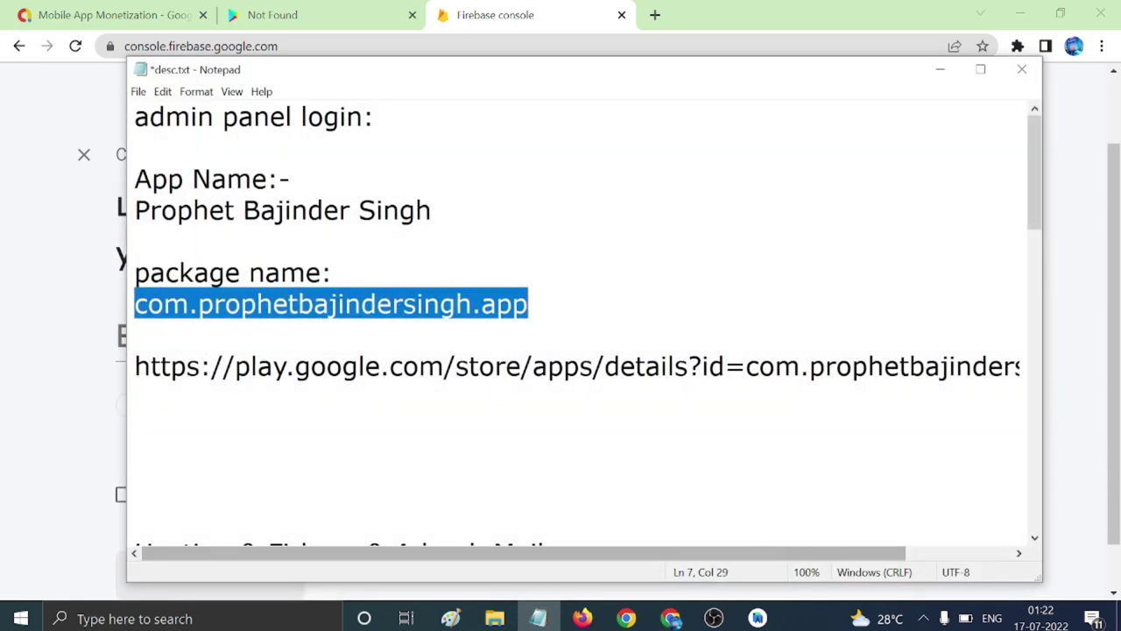
drag(135, 210, 136, 241)
key(ctrl+c)
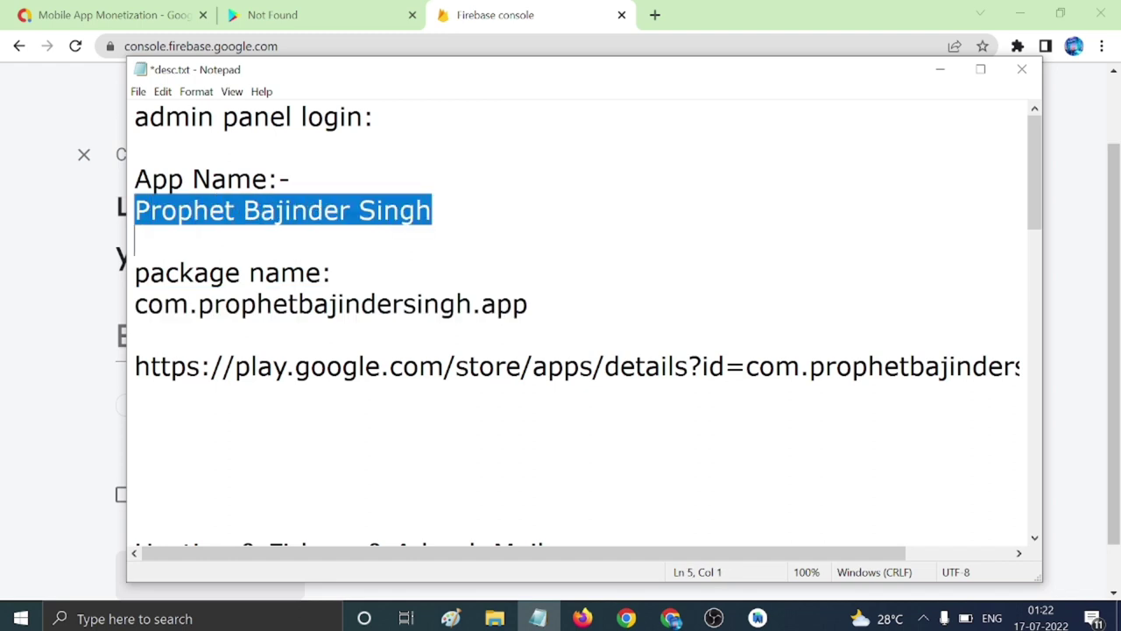
click(63, 283)
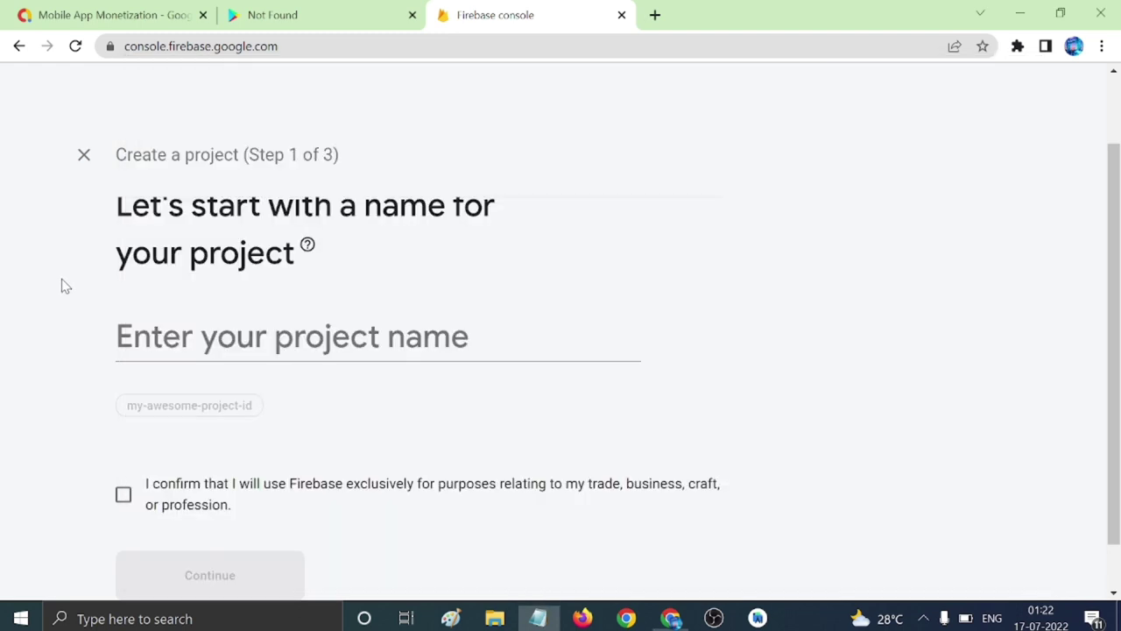
click(85, 158)
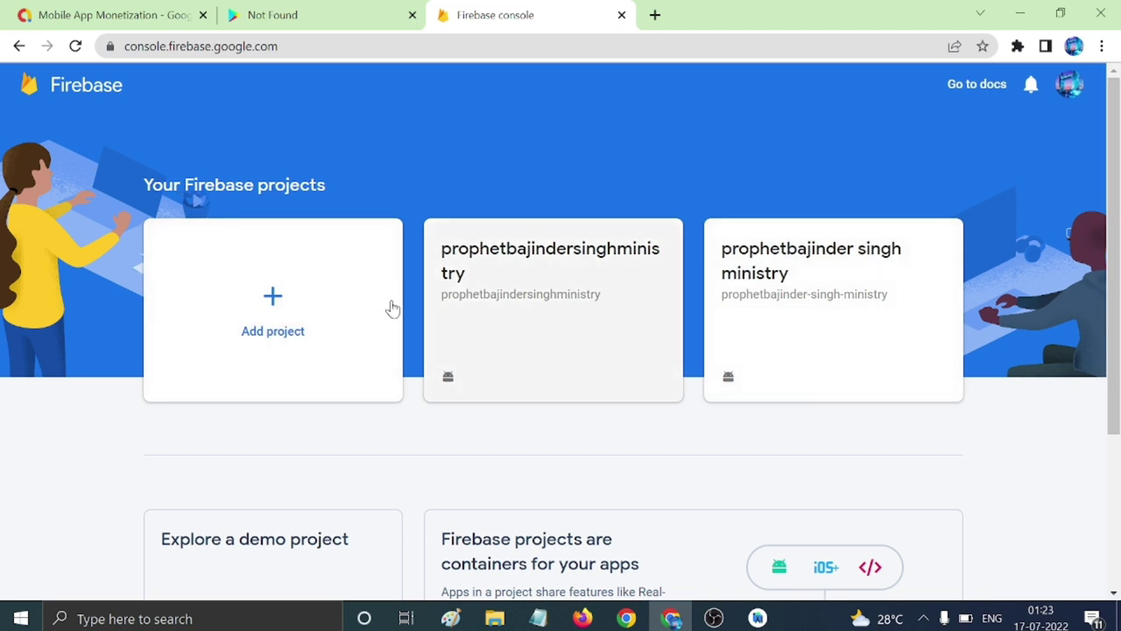
click(256, 294)
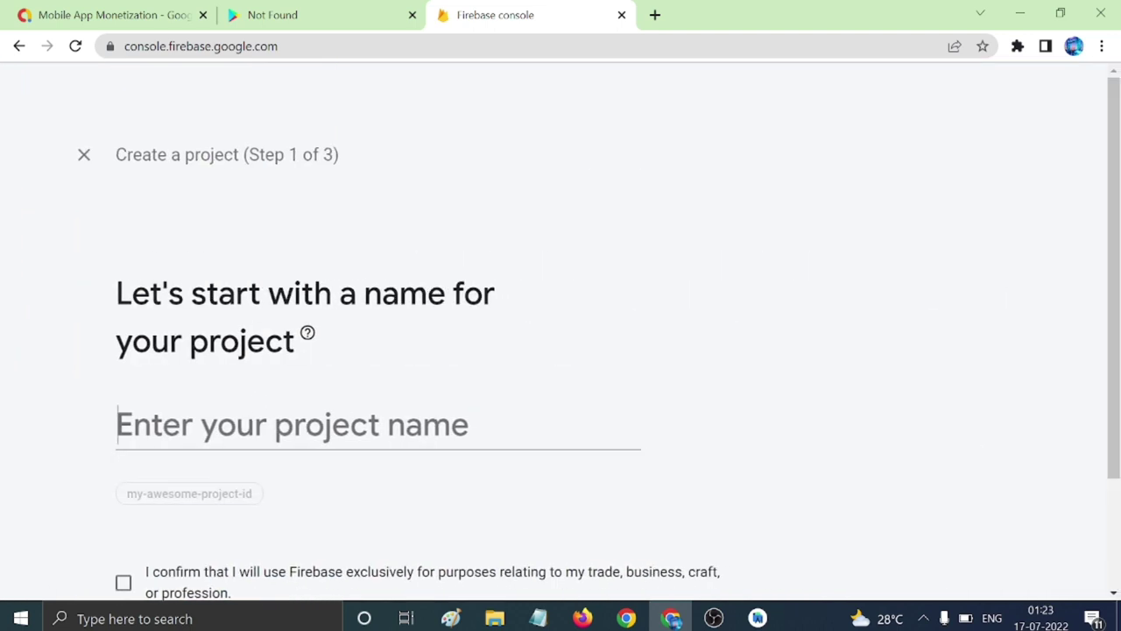
key(ctrl+v)
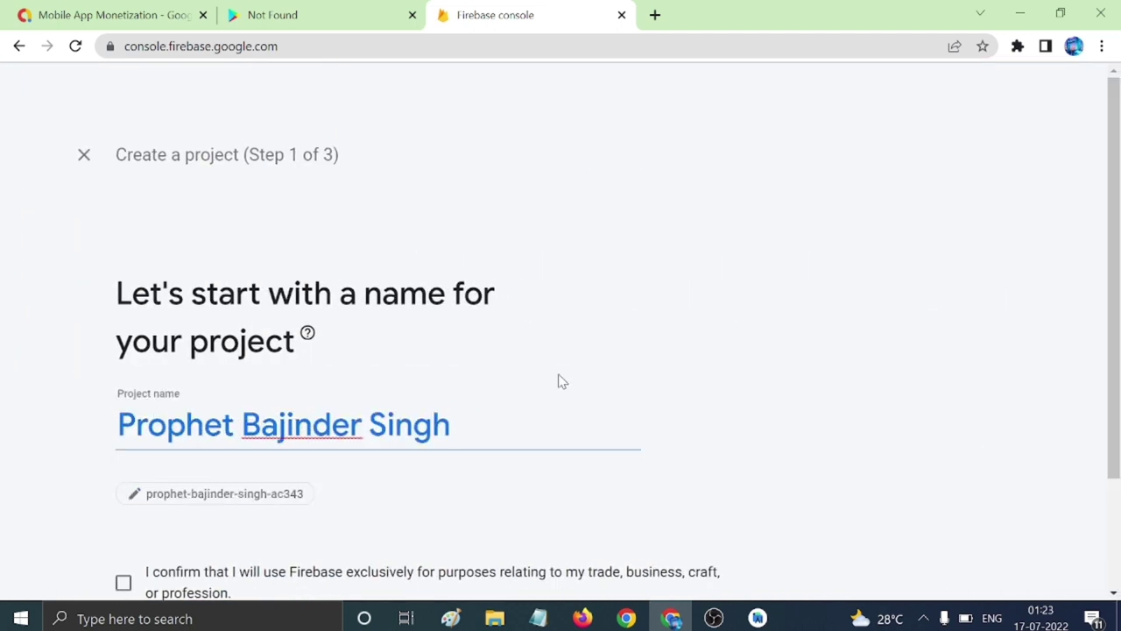
Tick the business-use confirmation and continue through to the Google Analytics setup.
scroll(236, 399, down, 2)
click(124, 438)
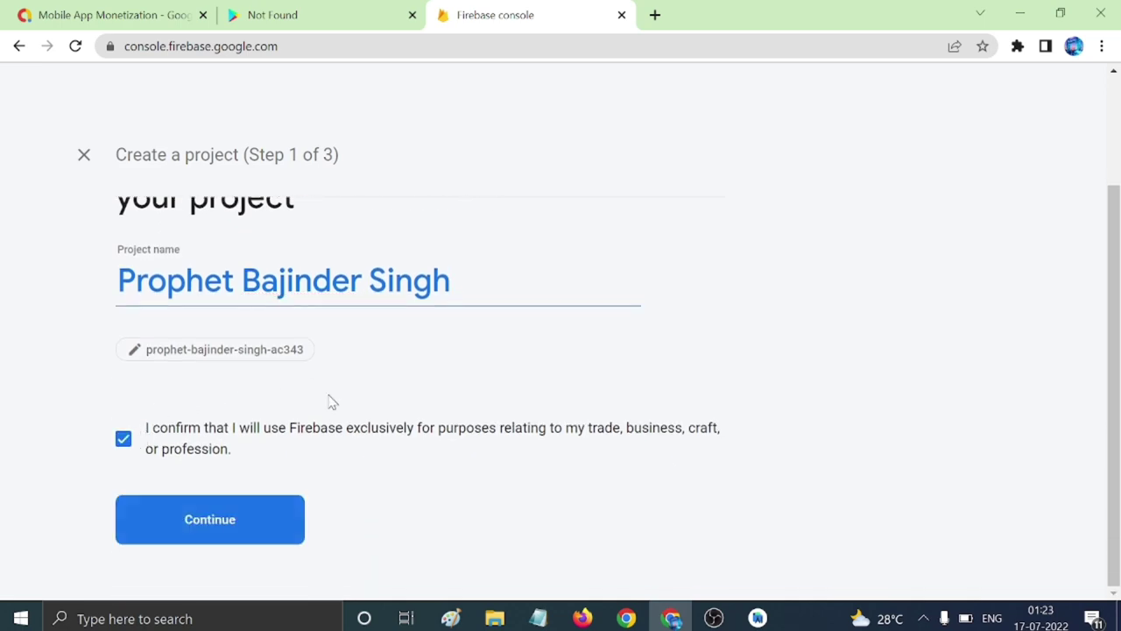
click(207, 501)
scroll(528, 500, down, 3)
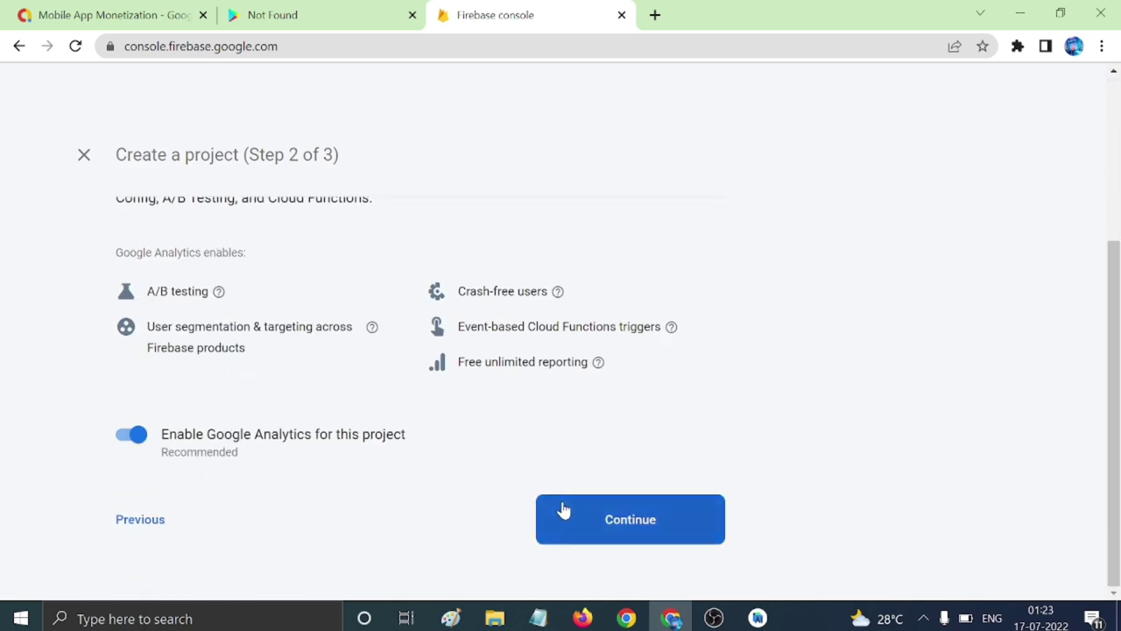
click(563, 511)
Link Analytics to a new 'Default' account, accept the terms and create the project.
click(342, 406)
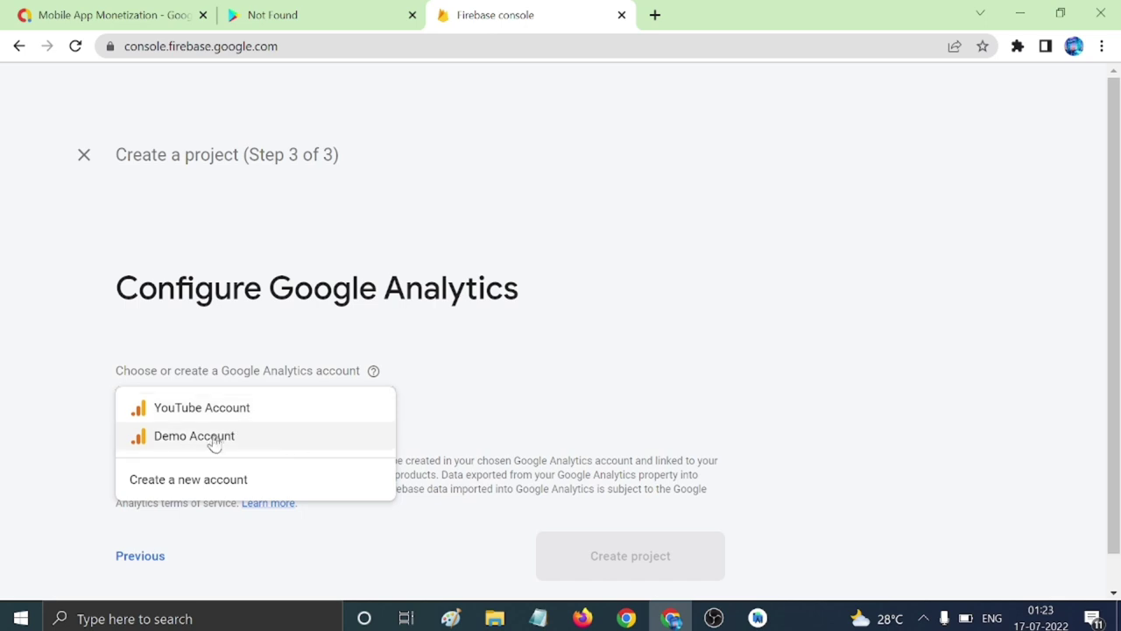
click(168, 482)
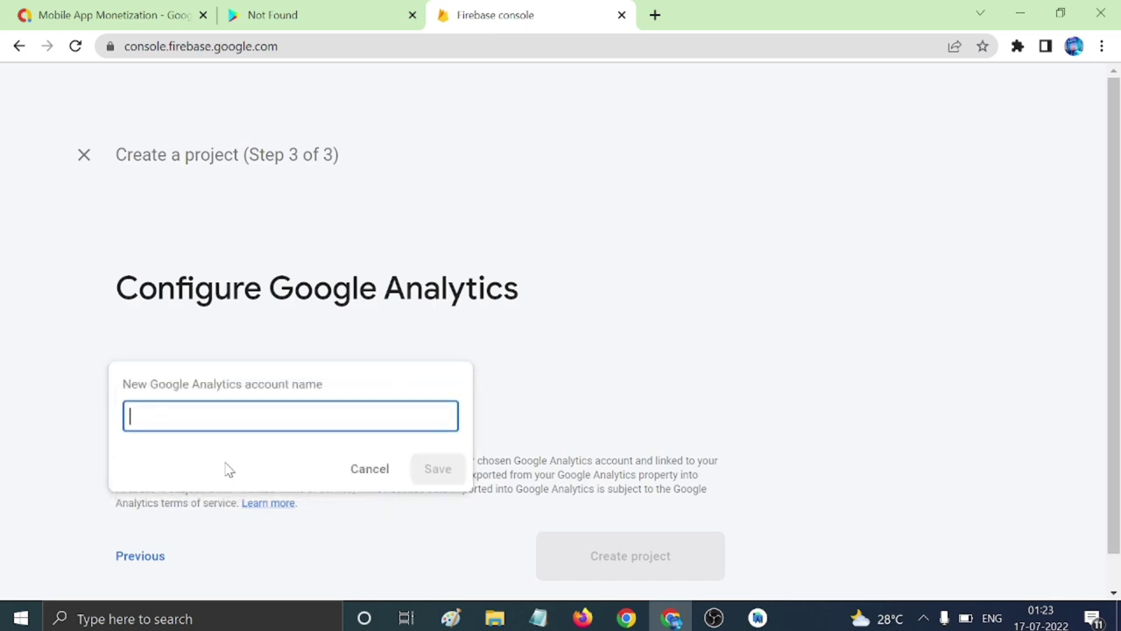
text(D)
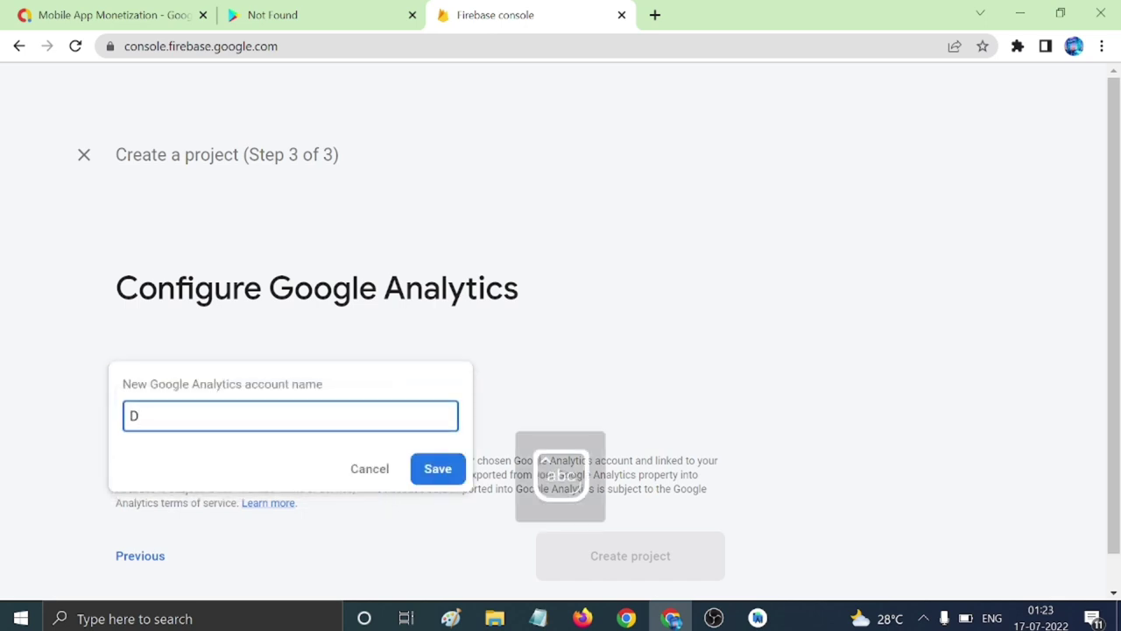
text(efault)
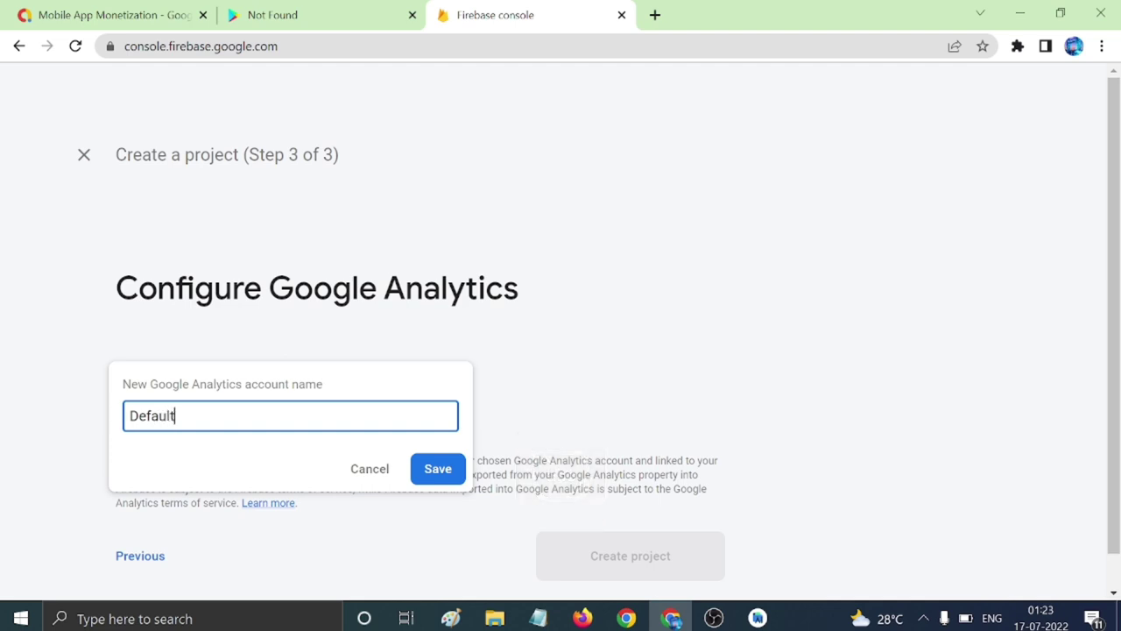
click(438, 469)
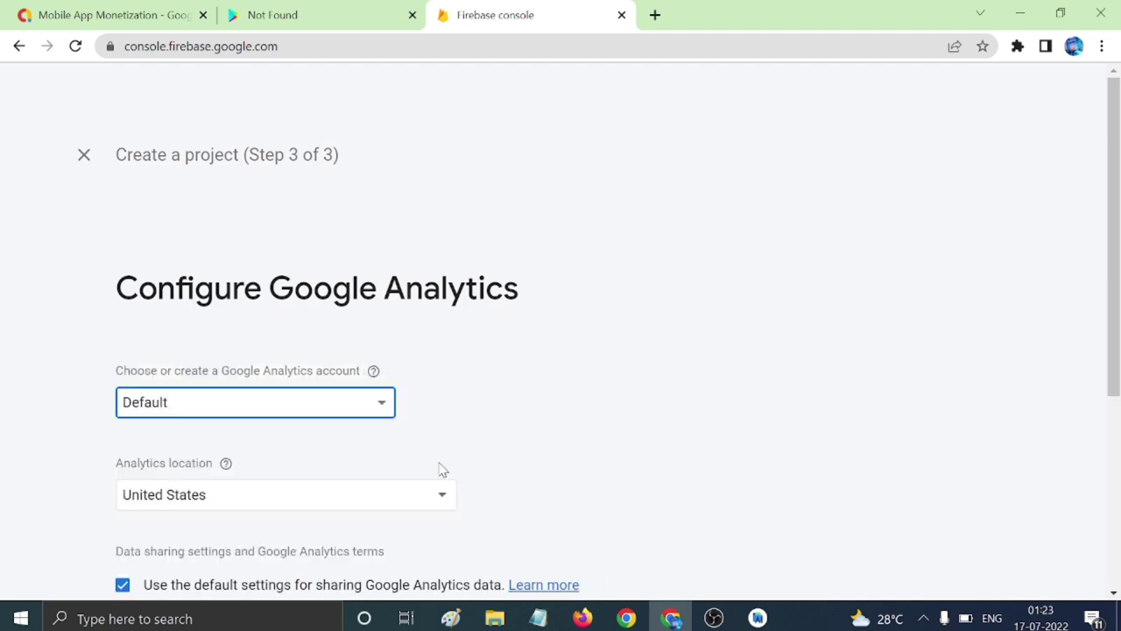
scroll(390, 486, down, 1)
scroll(390, 487, down, 2)
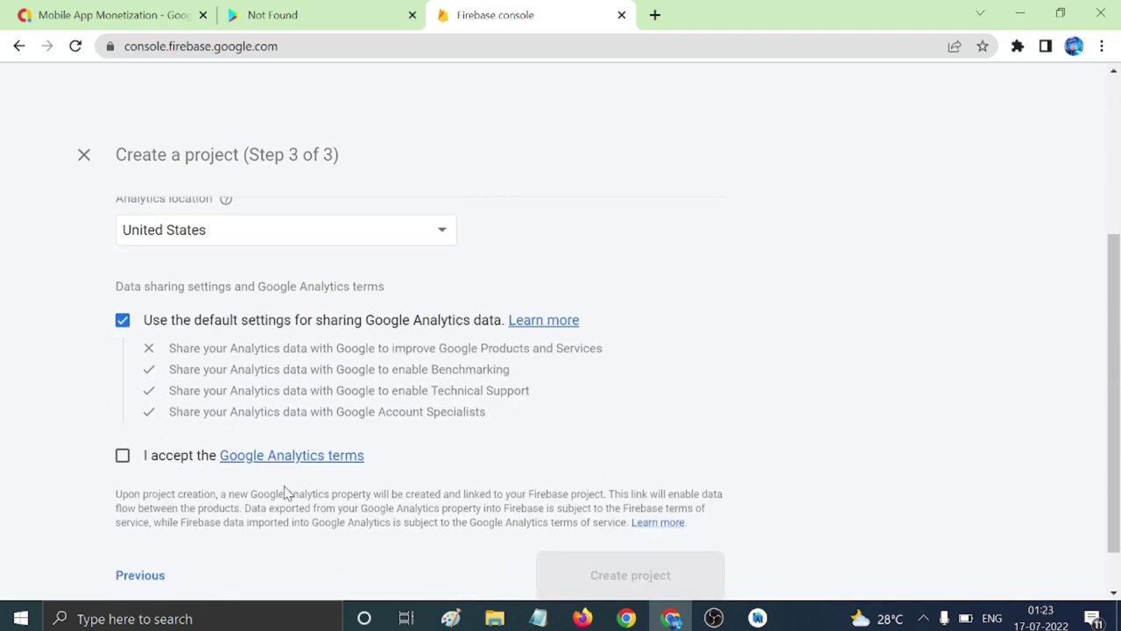
click(123, 456)
click(622, 578)
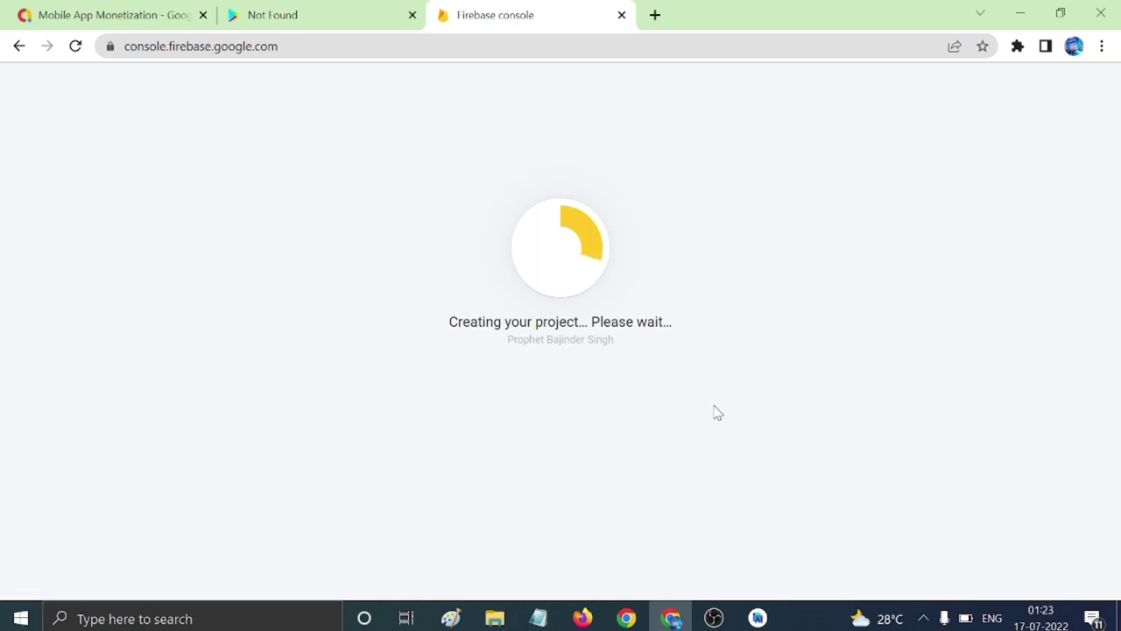
click(758, 618)
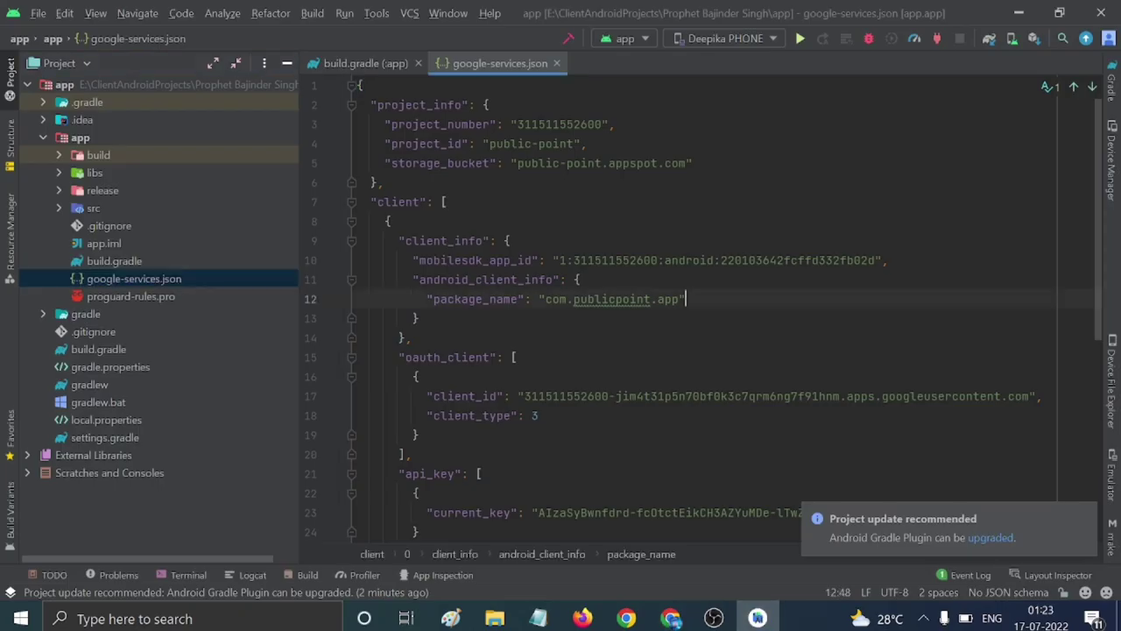
Review google-services.json and its package name in the Android Studio editor.
scroll(701, 307, down, 6)
scroll(701, 307, up, 6)
click(184, 280)
scroll(631, 303, down, 5)
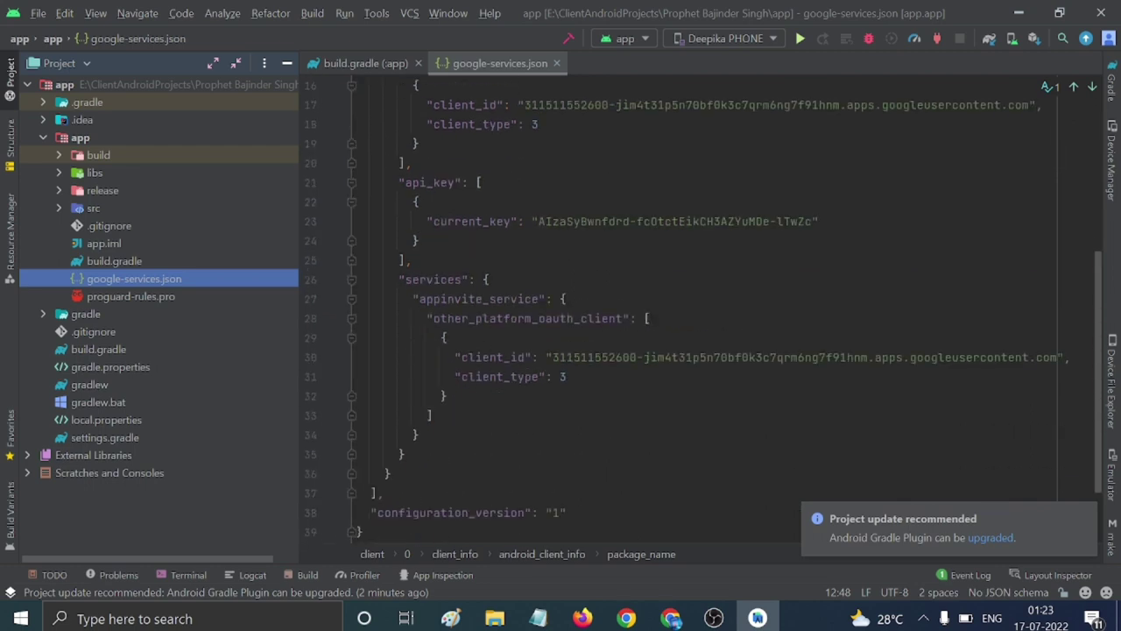
scroll(701, 307, up, 5)
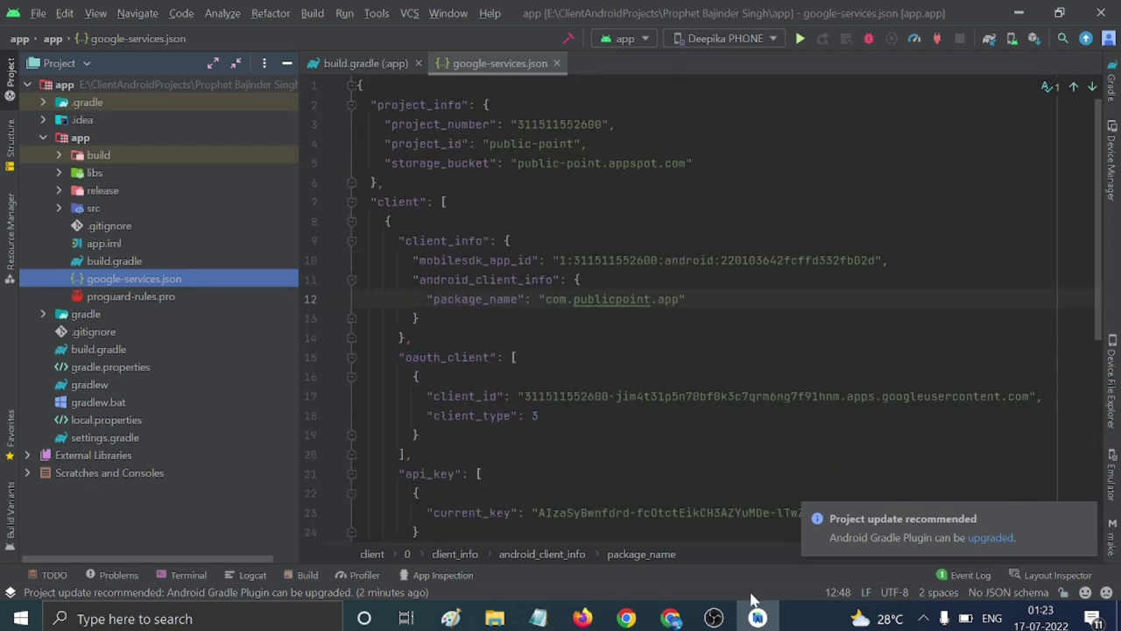
click(671, 619)
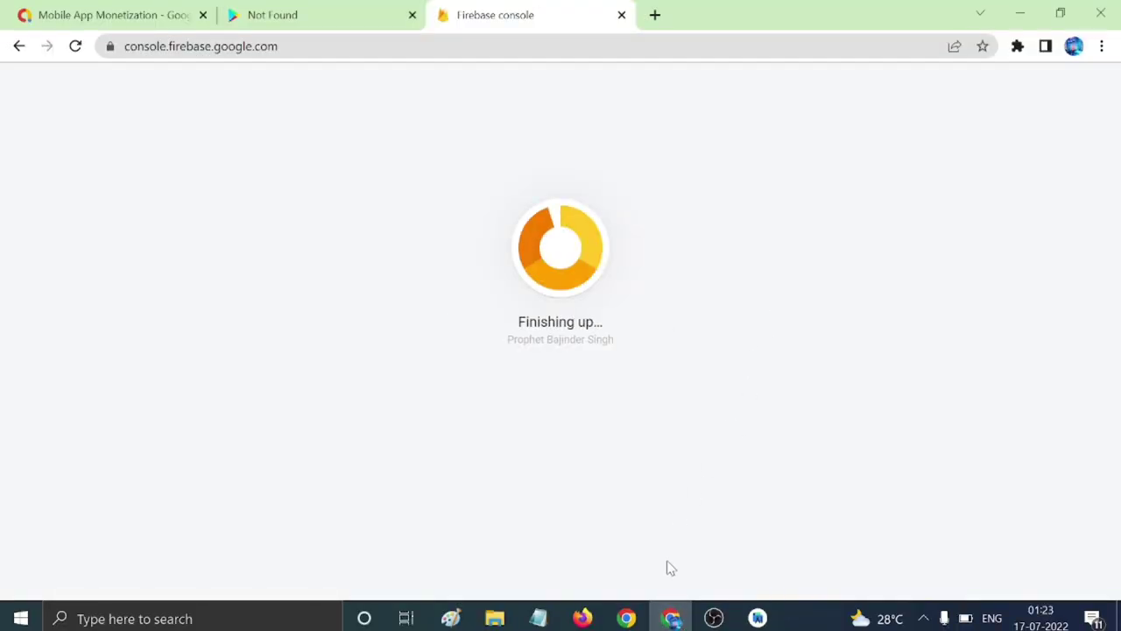
Enter the new project, close the two extra tabs, and start adding an Android app.
click(560, 439)
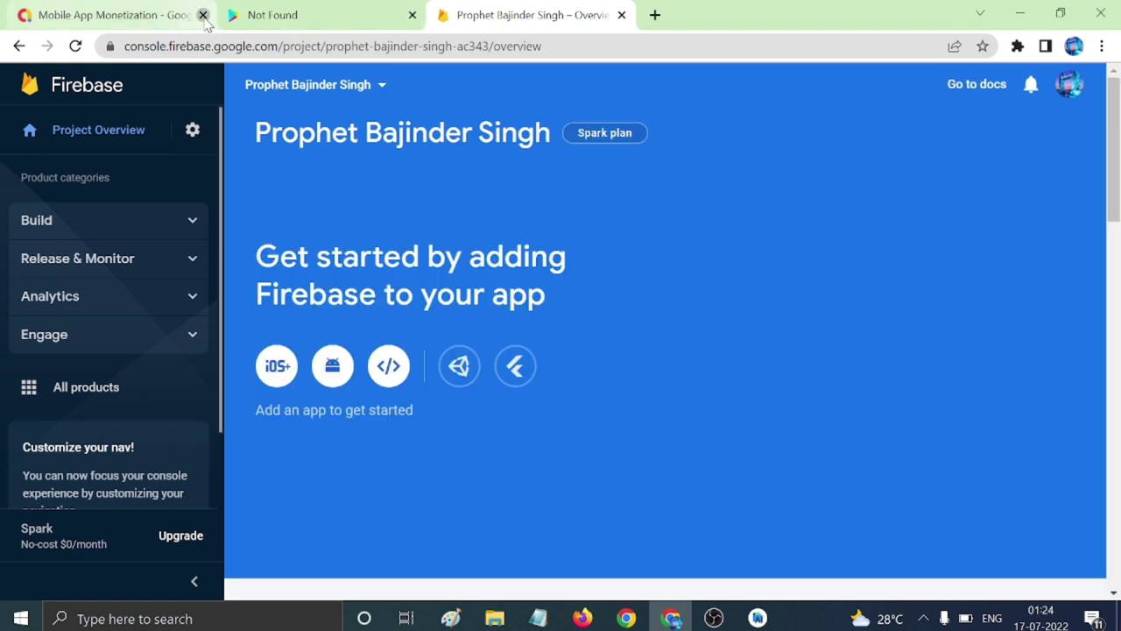
click(203, 15)
click(202, 15)
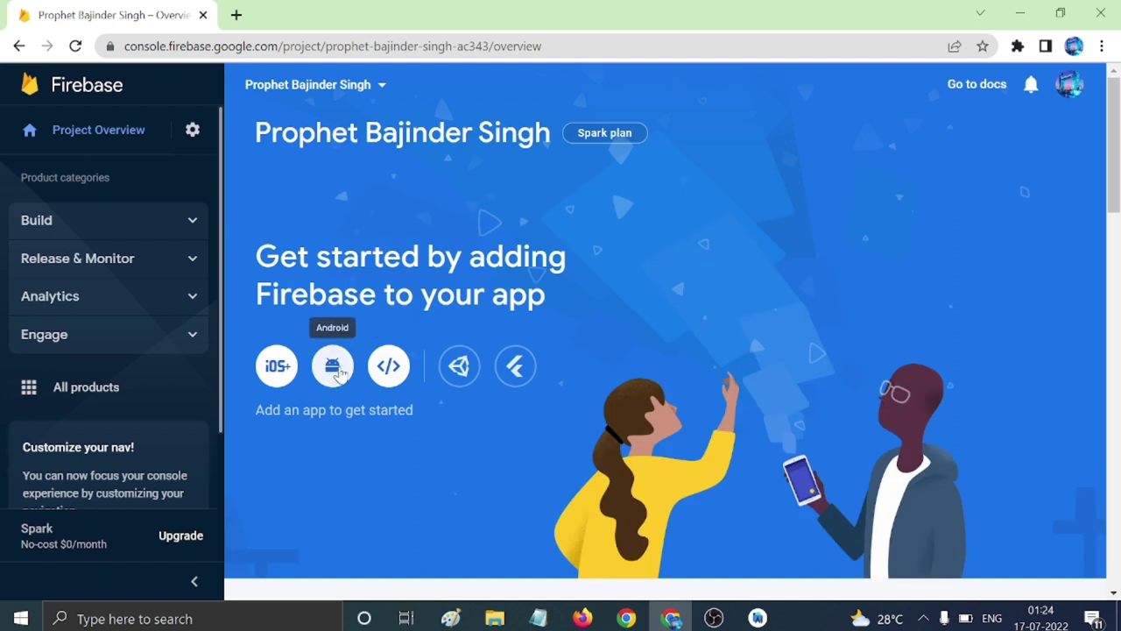
click(336, 370)
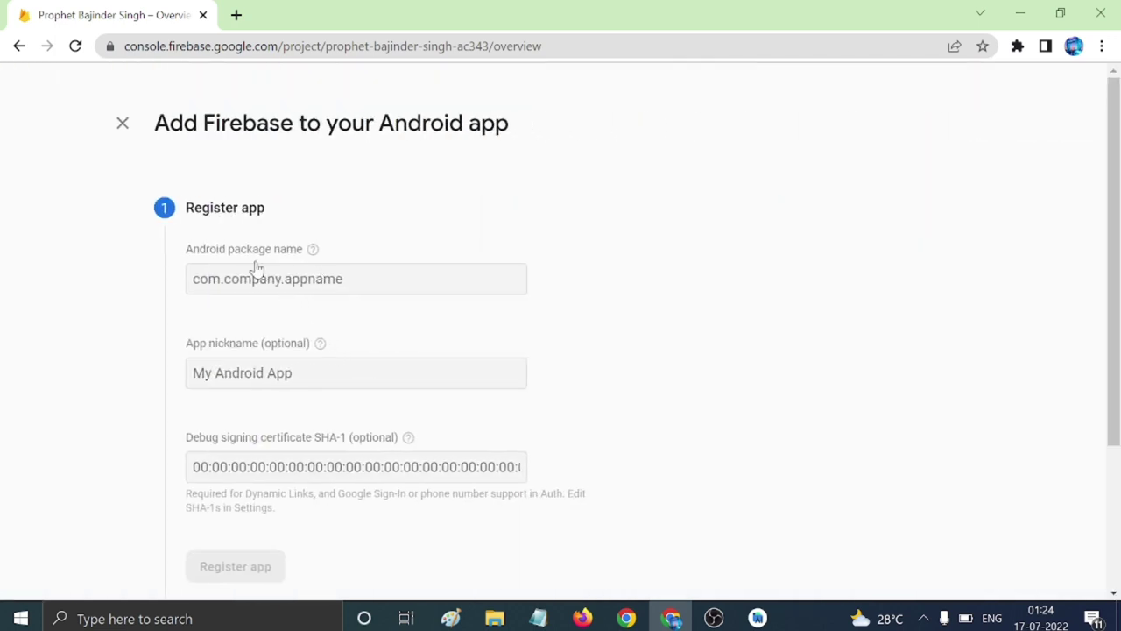
scroll(464, 459, down, 2)
scroll(465, 459, up, 2)
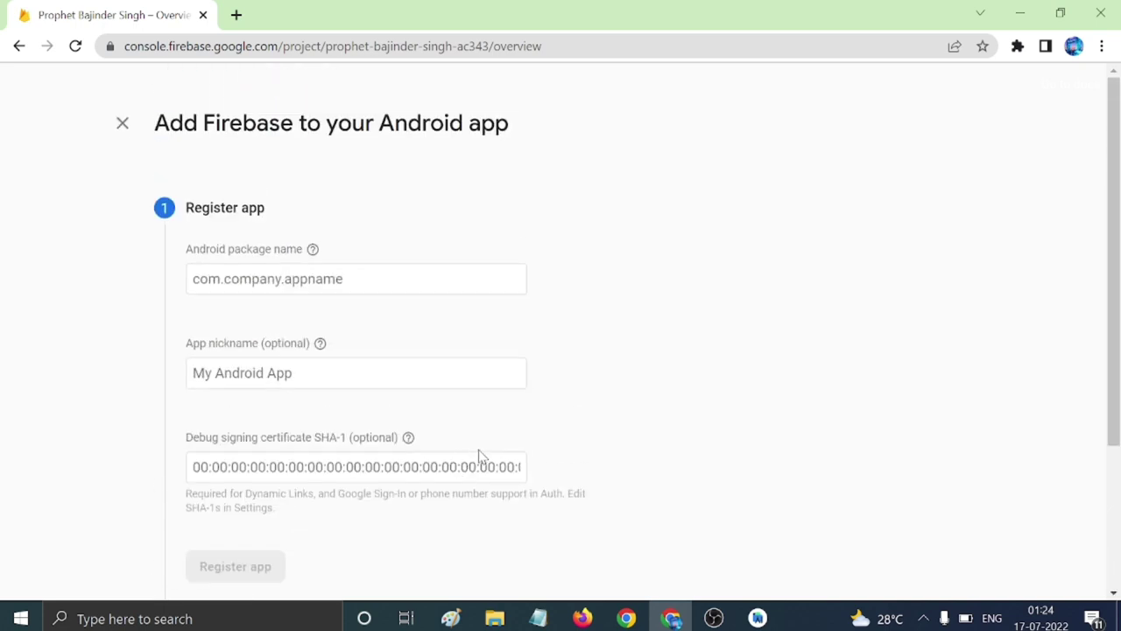
Enter com.prophetbajindersingh.app, copied from desc.txt, as the Android package name.
click(351, 279)
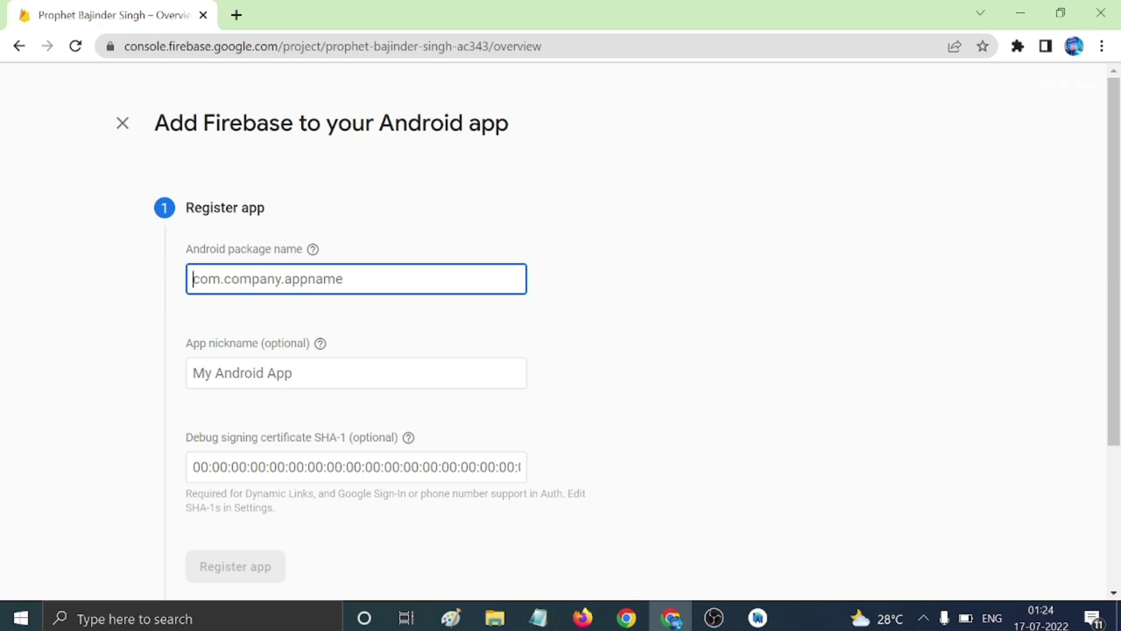
key(ctrl+v)
click(538, 616)
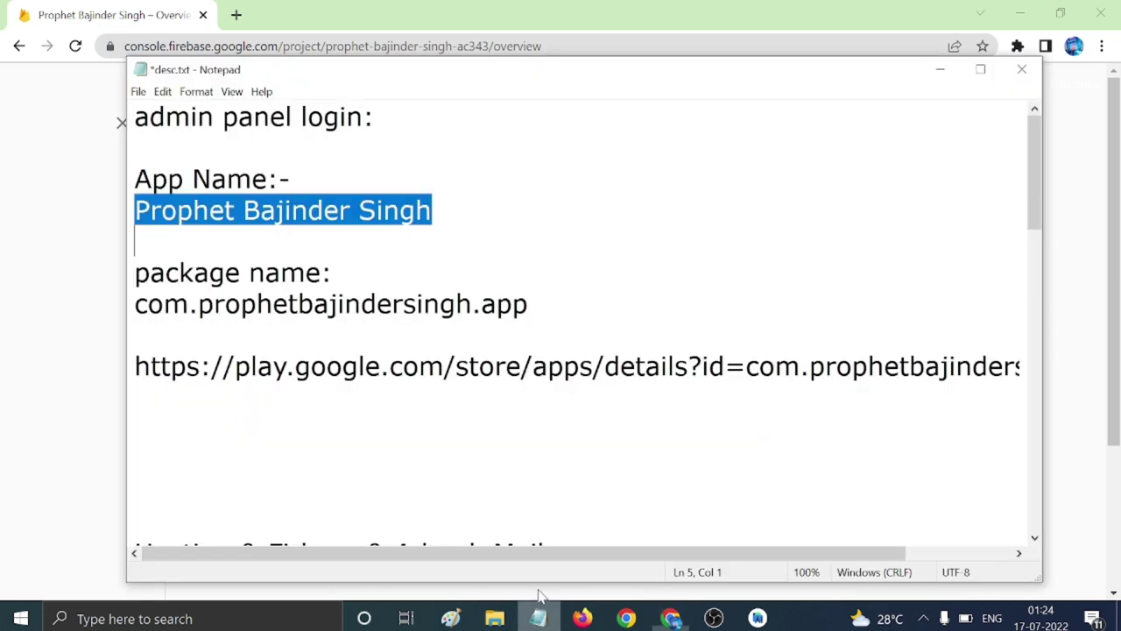
click(403, 366)
drag(135, 304, 528, 304)
key(ctrl+c)
click(67, 373)
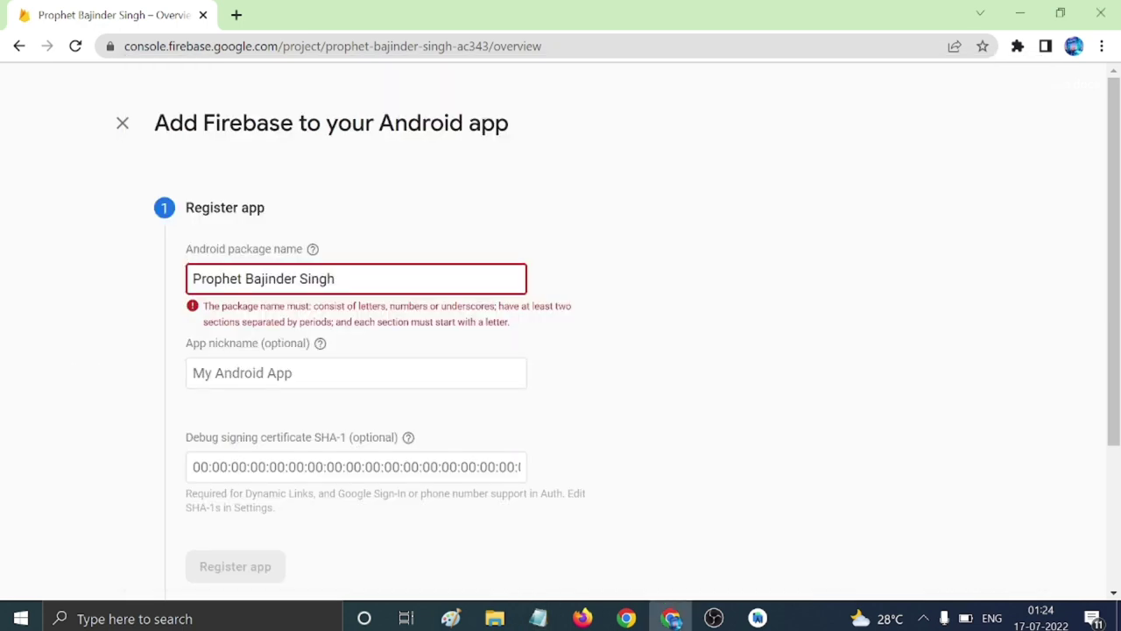
key(ctrl+a)
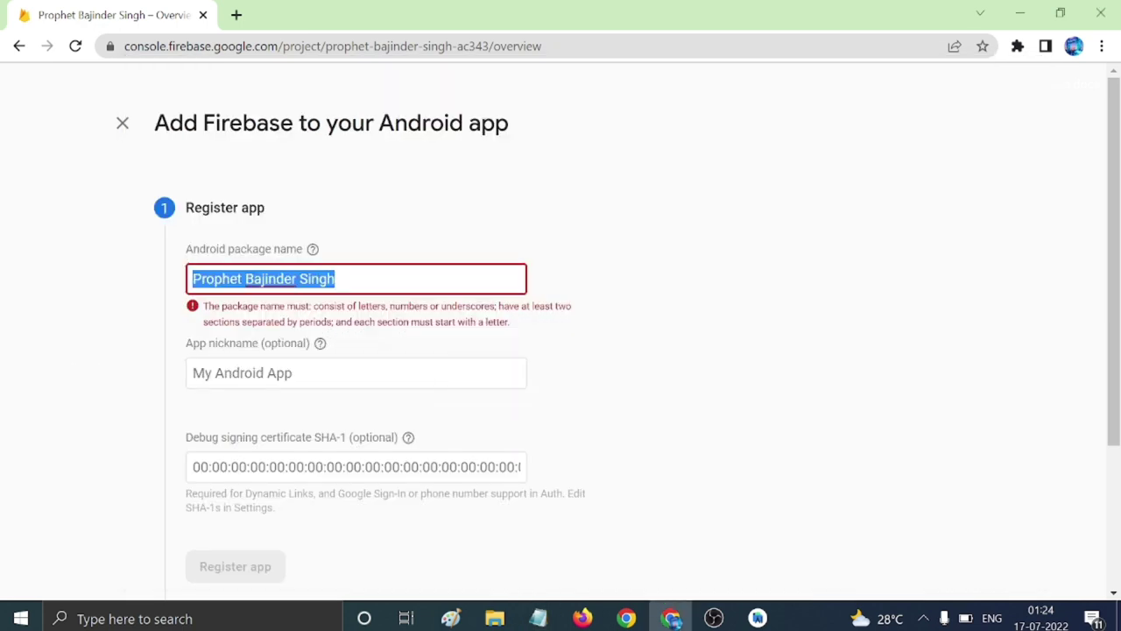
key(ctrl+v)
Move past the app nickname field to the SHA-1 certificate field.
click(333, 373)
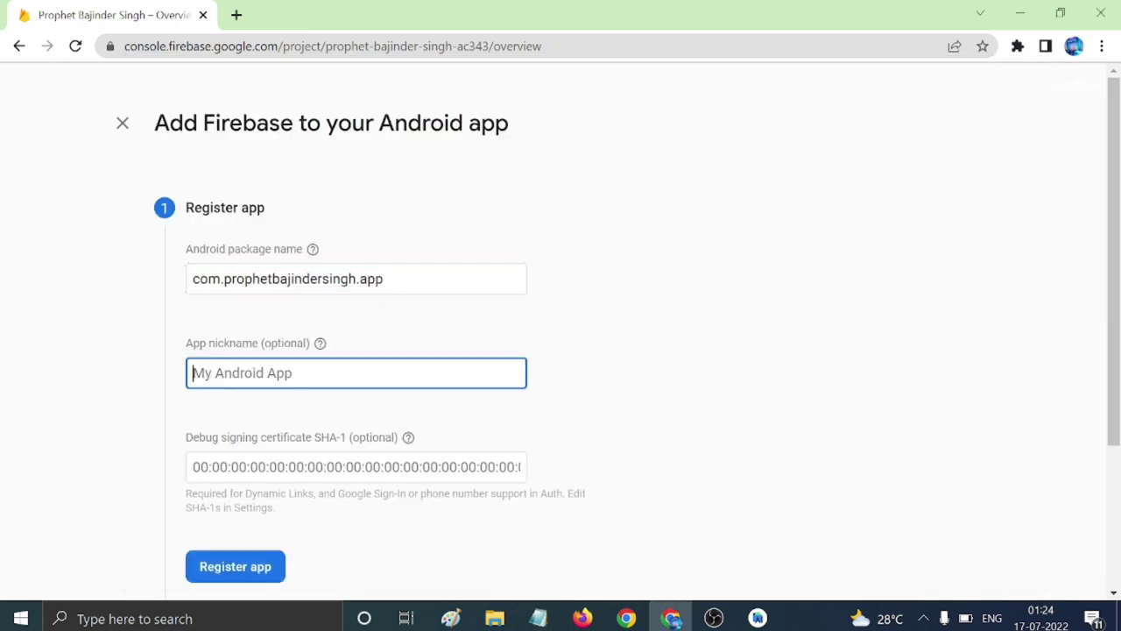
scroll(473, 400, down, 1)
key(Tab)
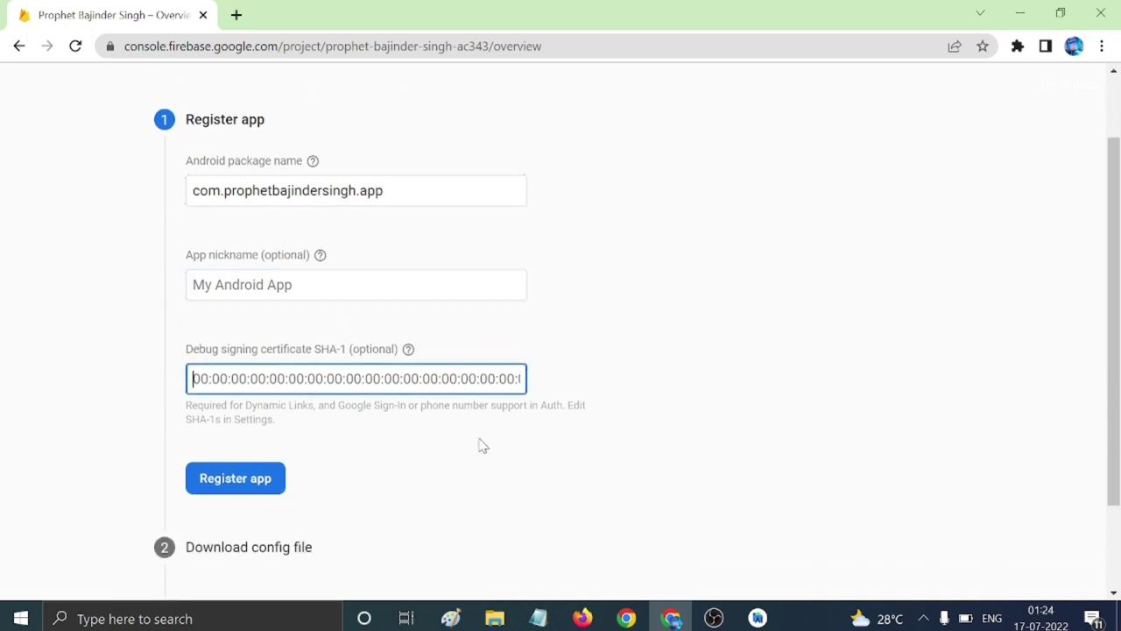
click(758, 619)
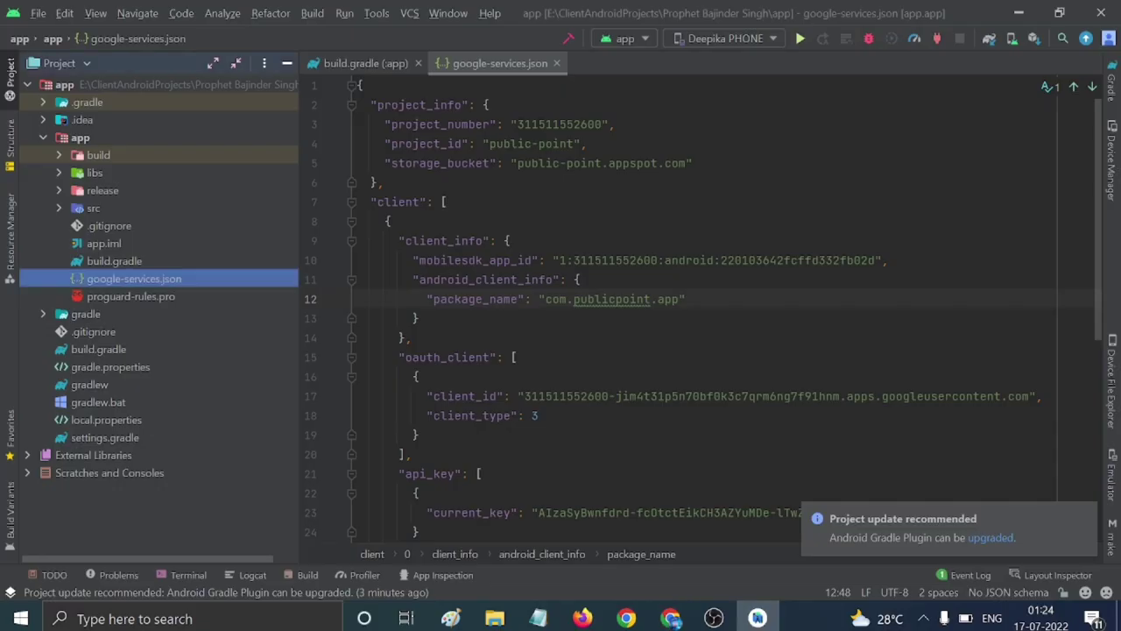
Open the Gradle task prompt and note 'signingreport' on line 12 of desc.txt, copying it.
click(1111, 95)
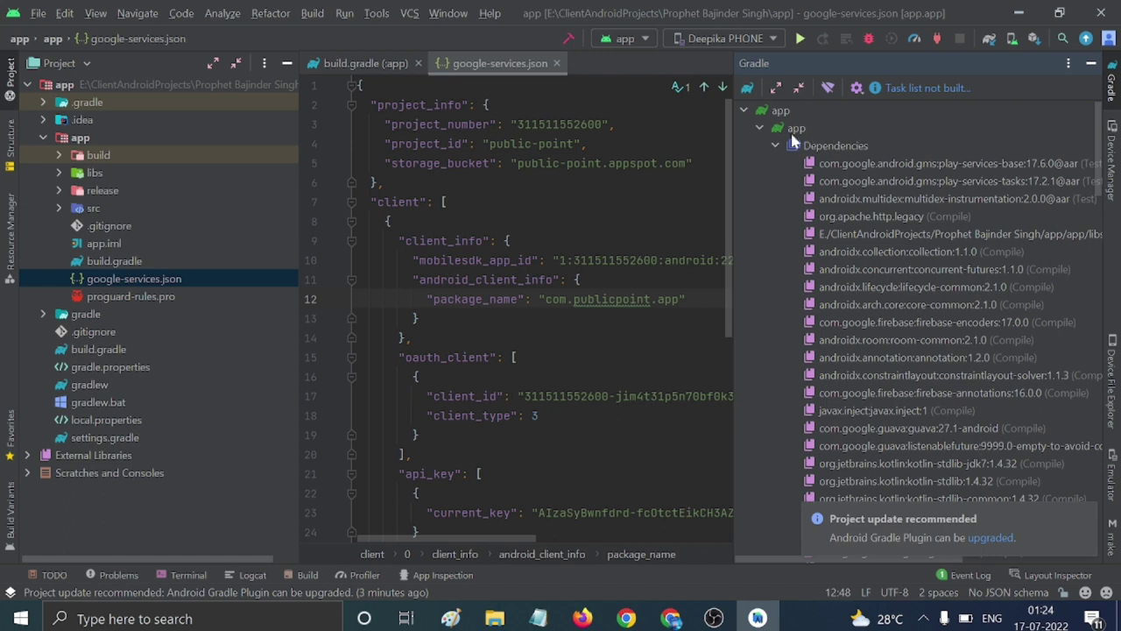
click(748, 92)
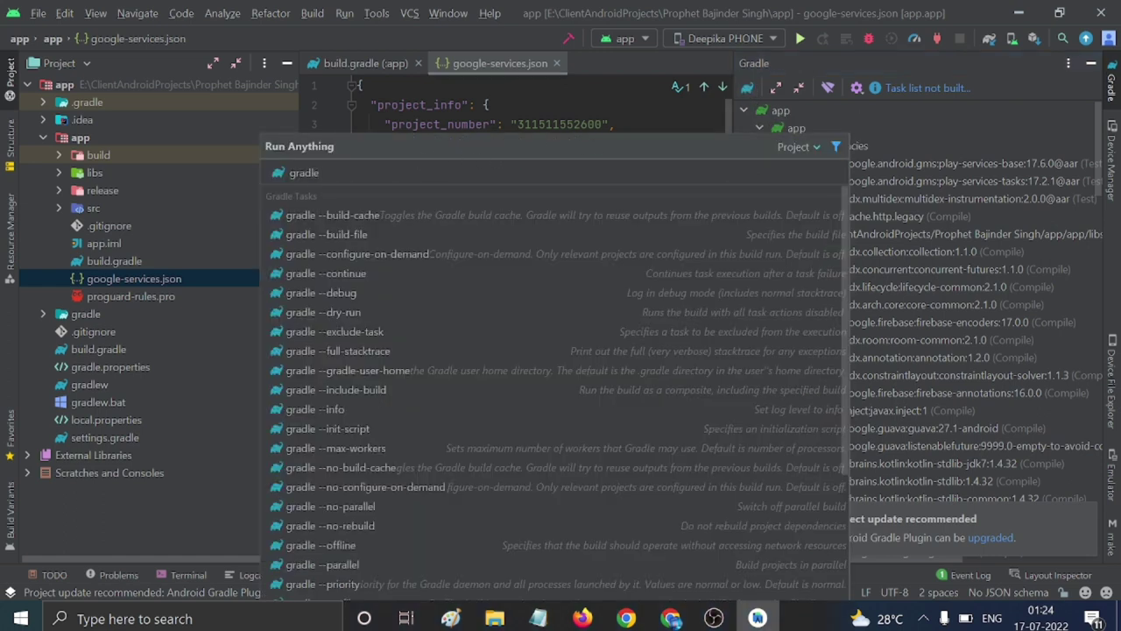
text(sign)
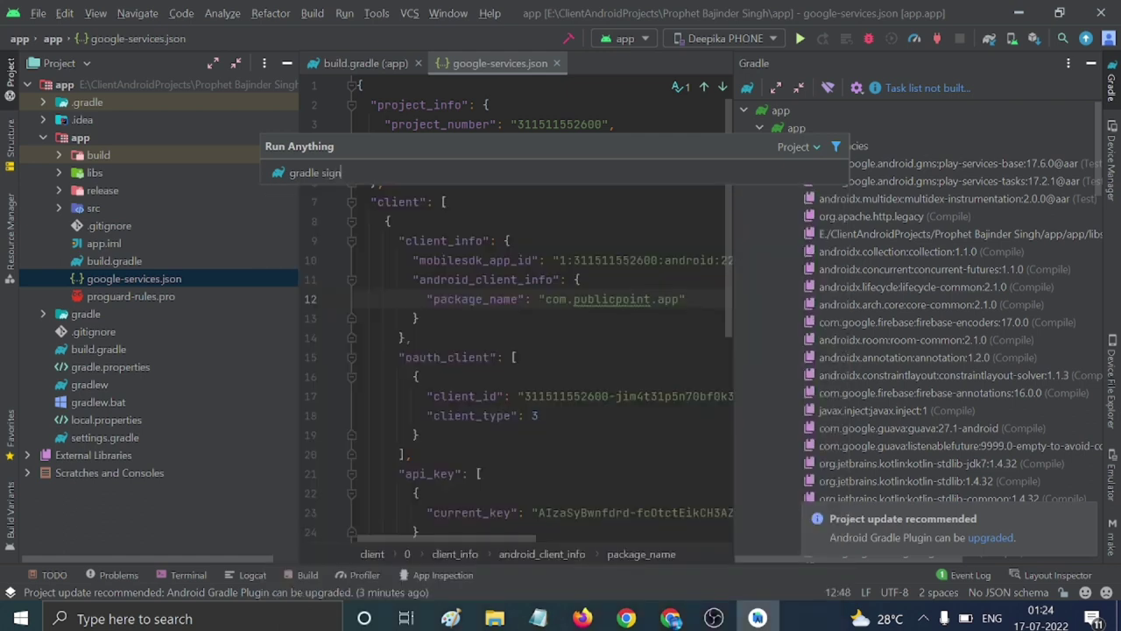
text(ingreport)
click(538, 619)
click(140, 458)
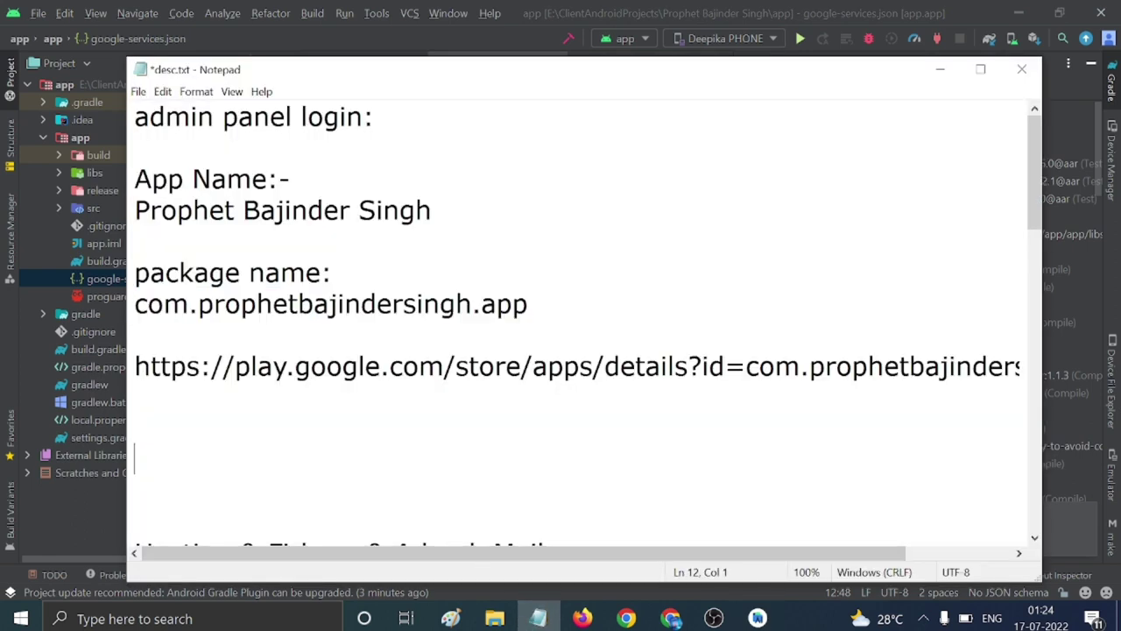
text(signi)
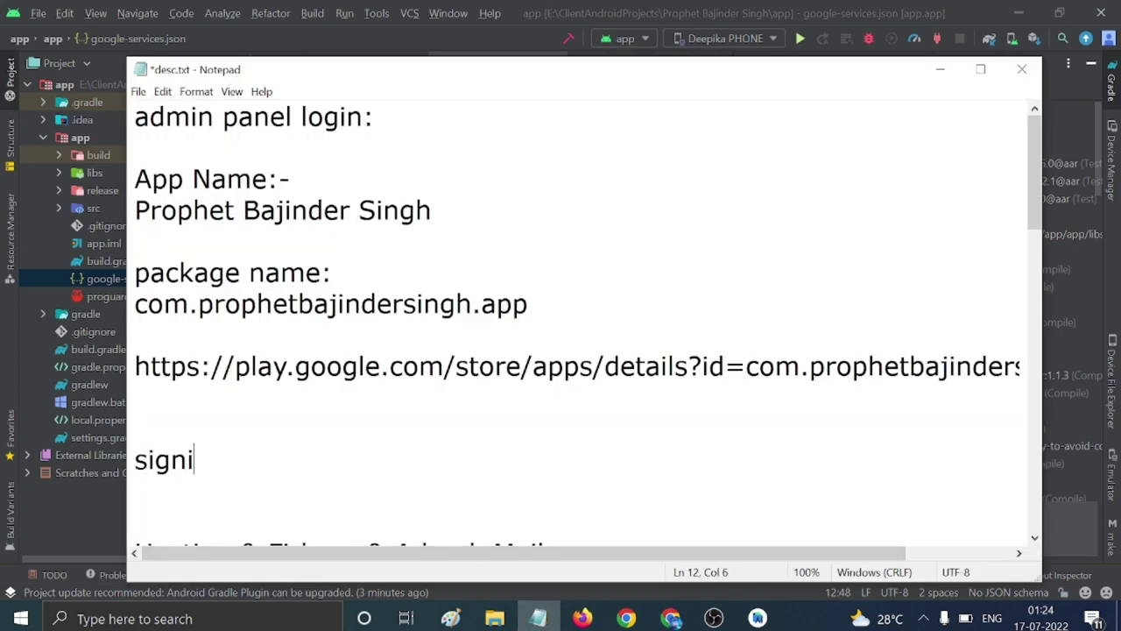
text(ngreport)
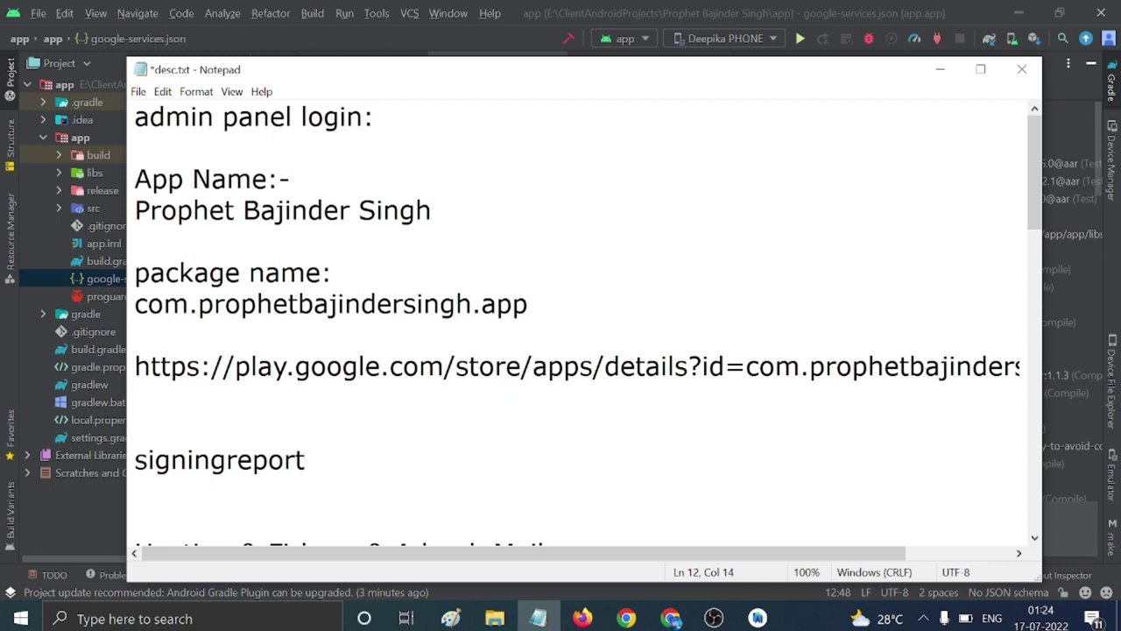
key(Home)
key(shift+End)
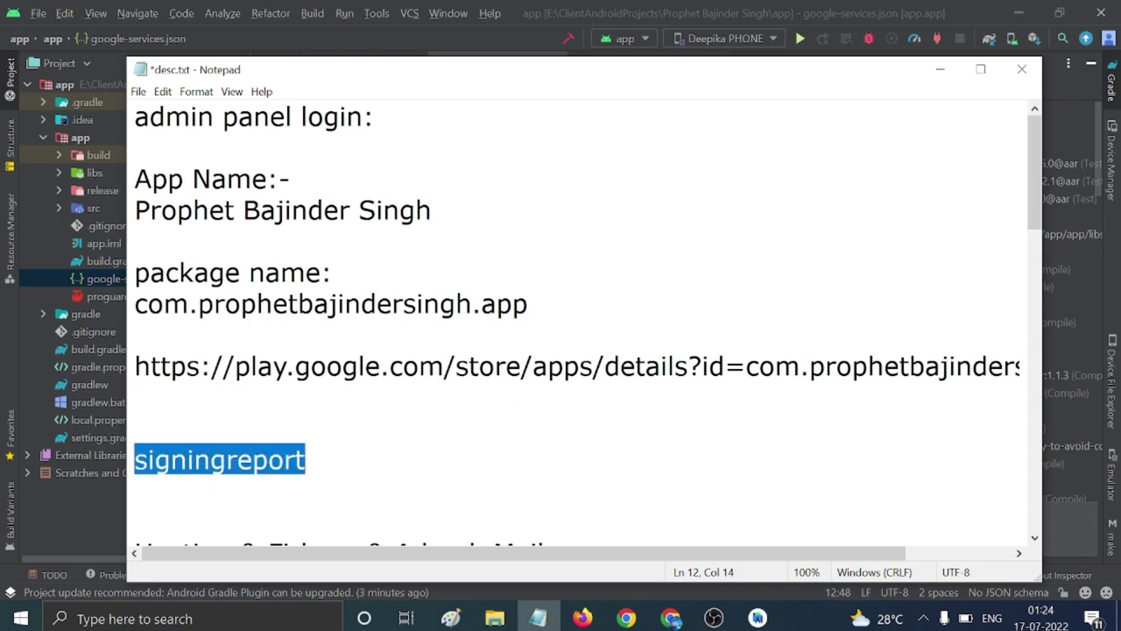
click(940, 69)
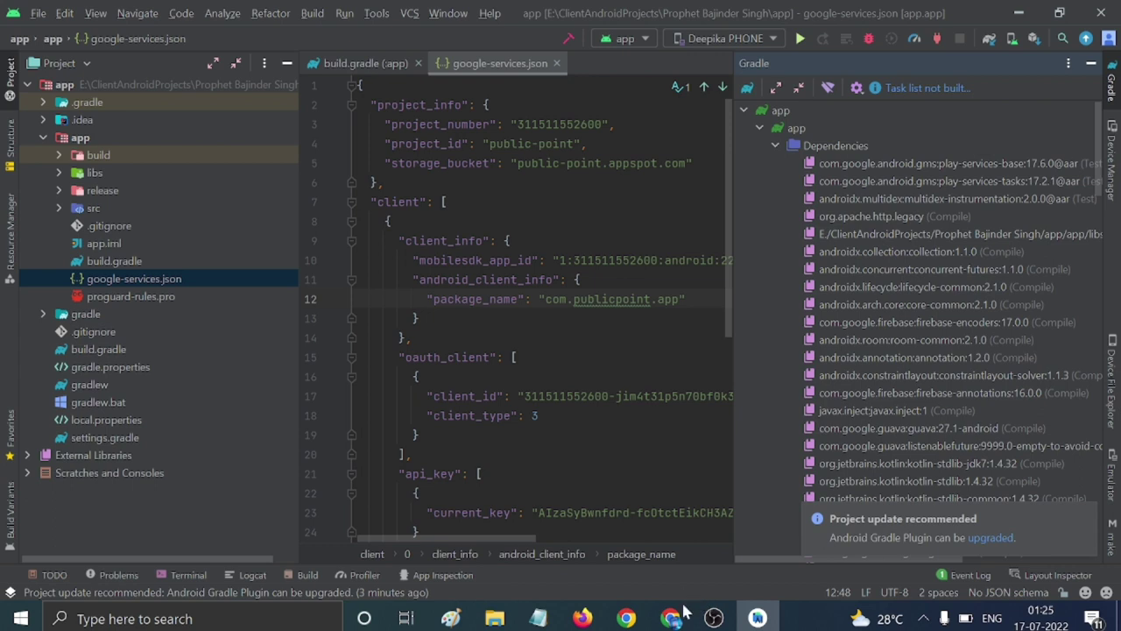
Run the gradle signingreport task from the Gradle task prompt.
click(747, 87)
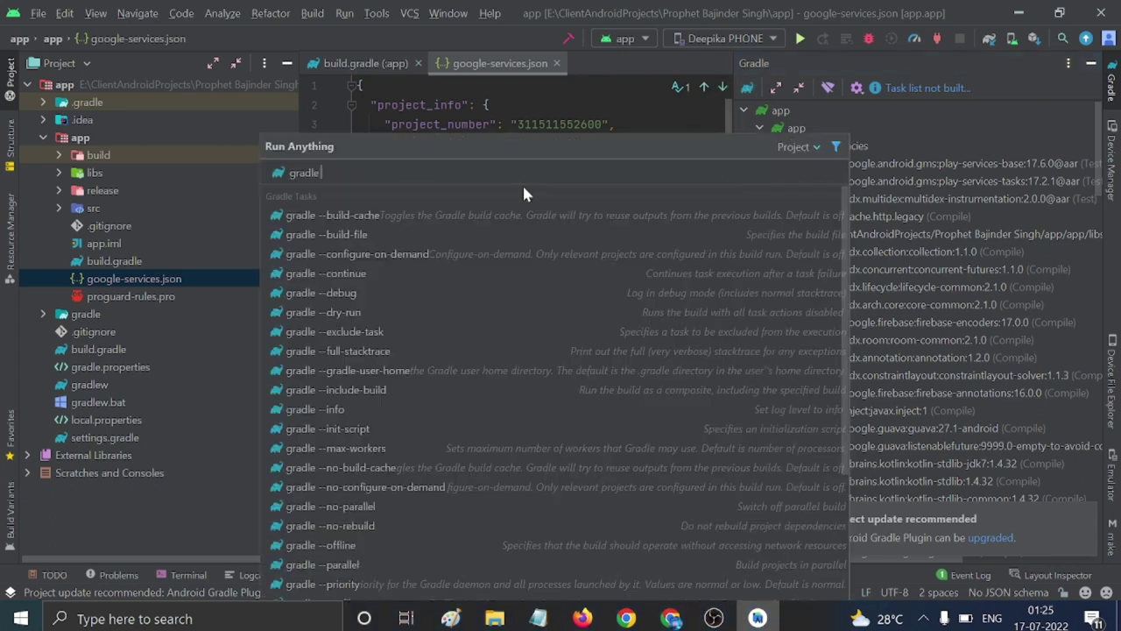
text(signingreport)
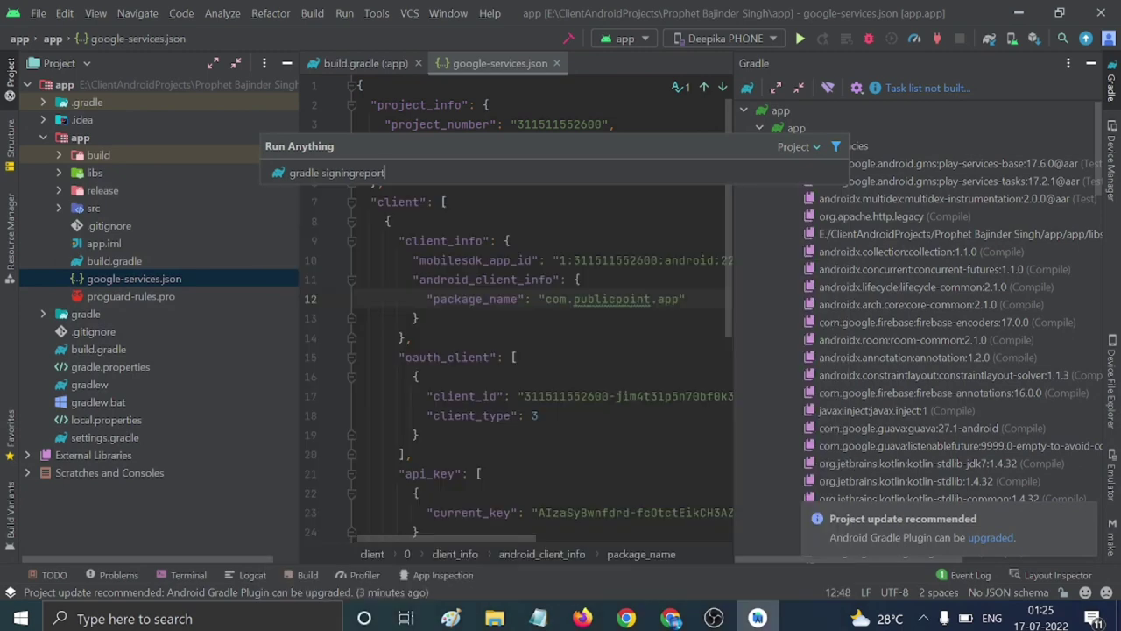
key(Return)
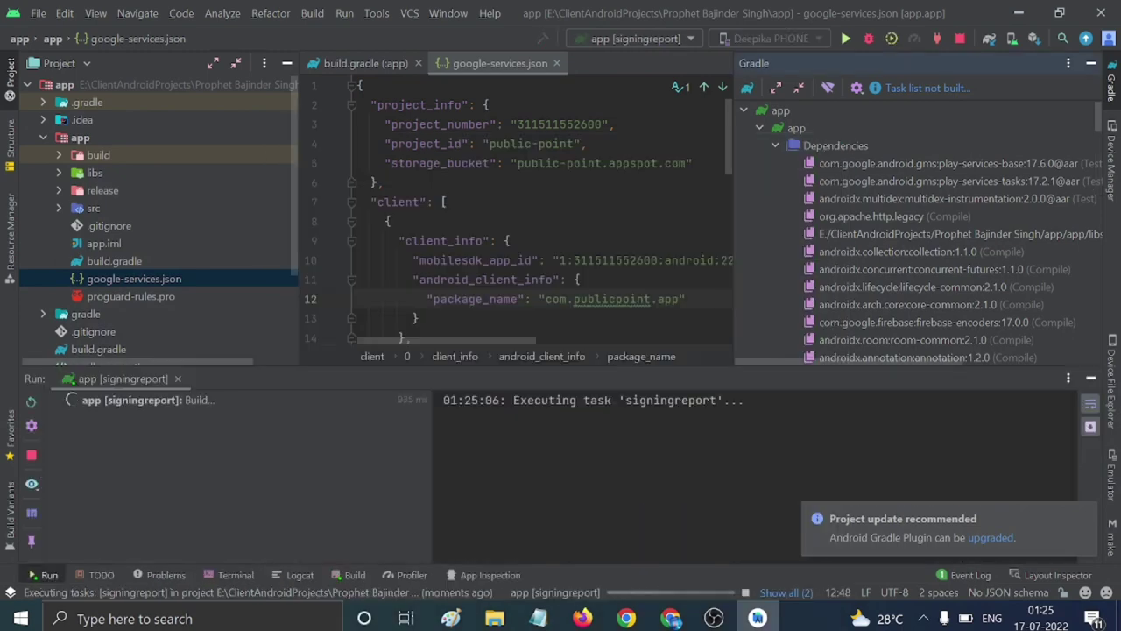
Paste the SHA1 and SHA-256 fingerprints from the signing report under signingreport in desc.txt.
drag(579, 368, 599, 226)
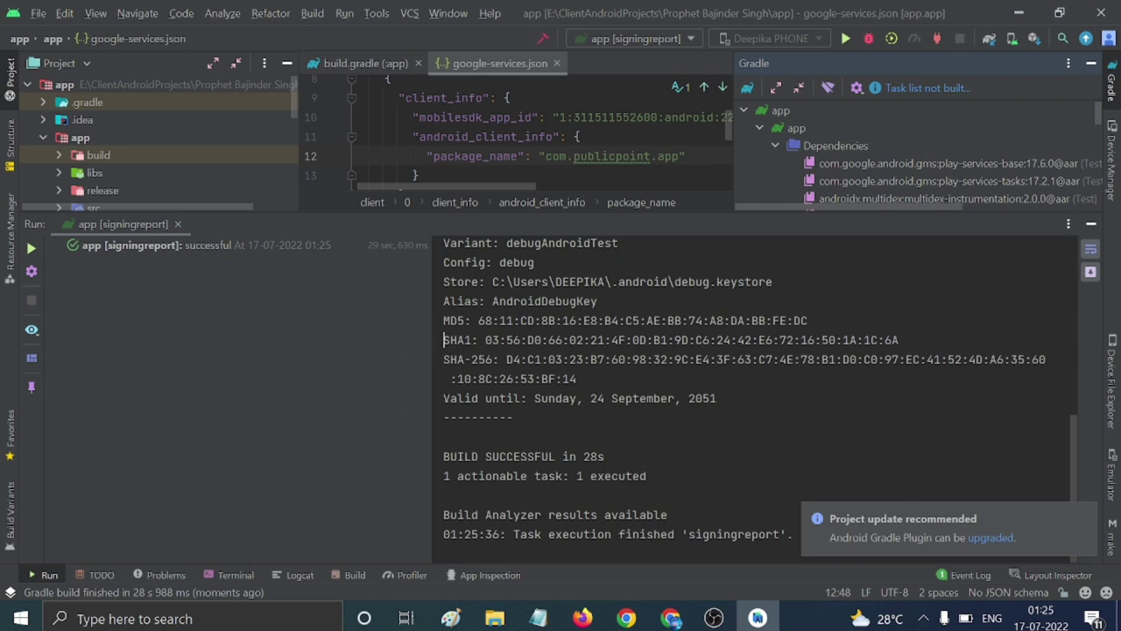
drag(443, 340, 577, 378)
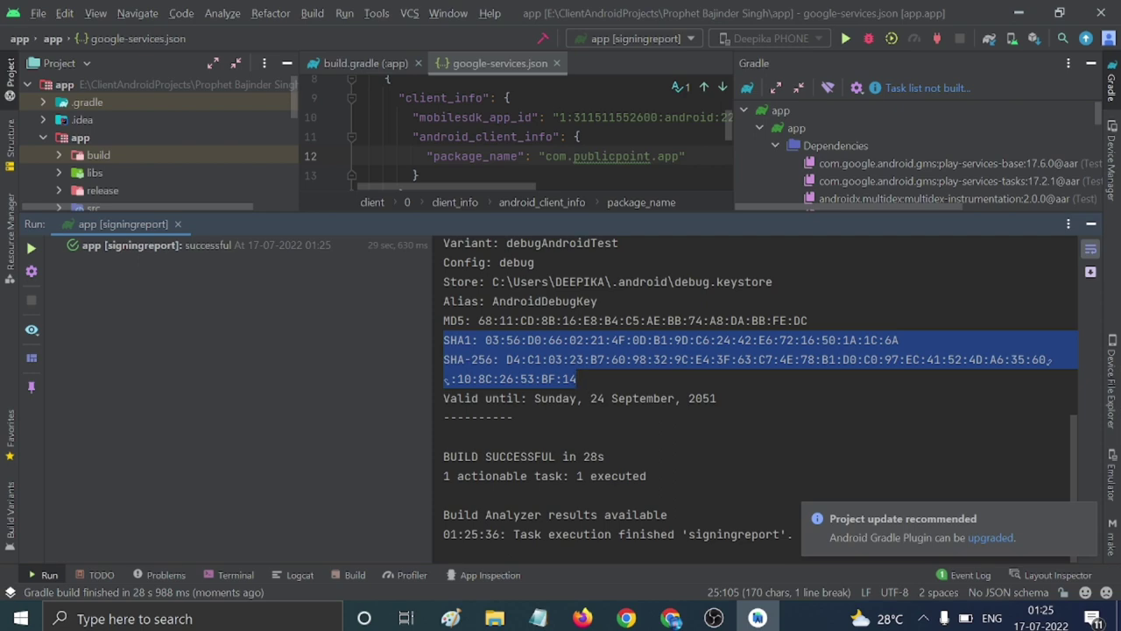
click(537, 619)
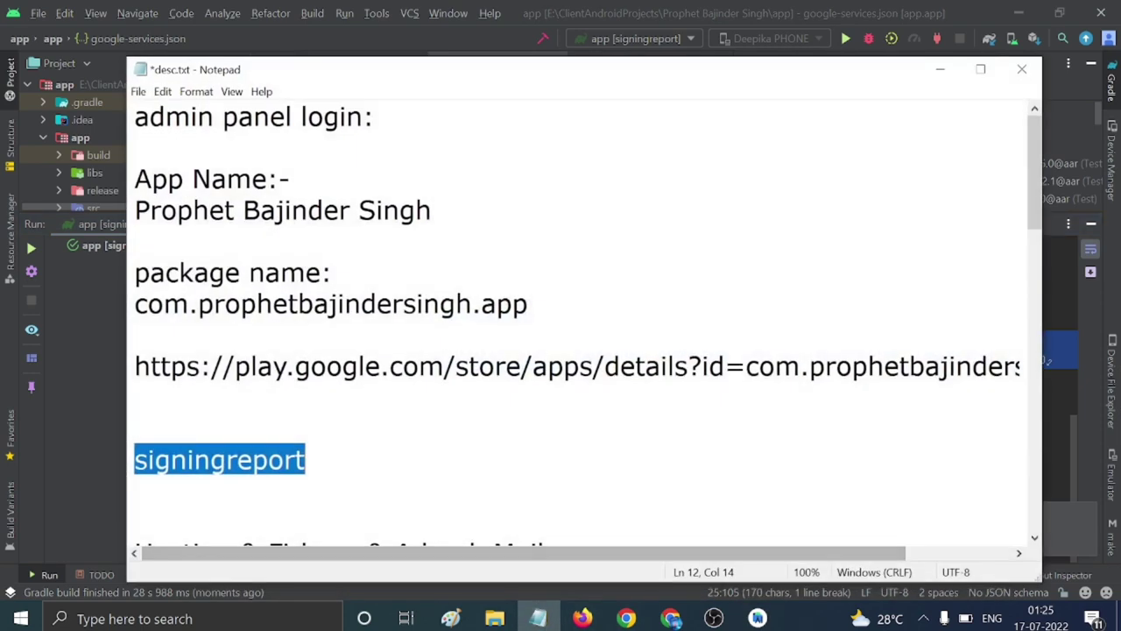
click(135, 490)
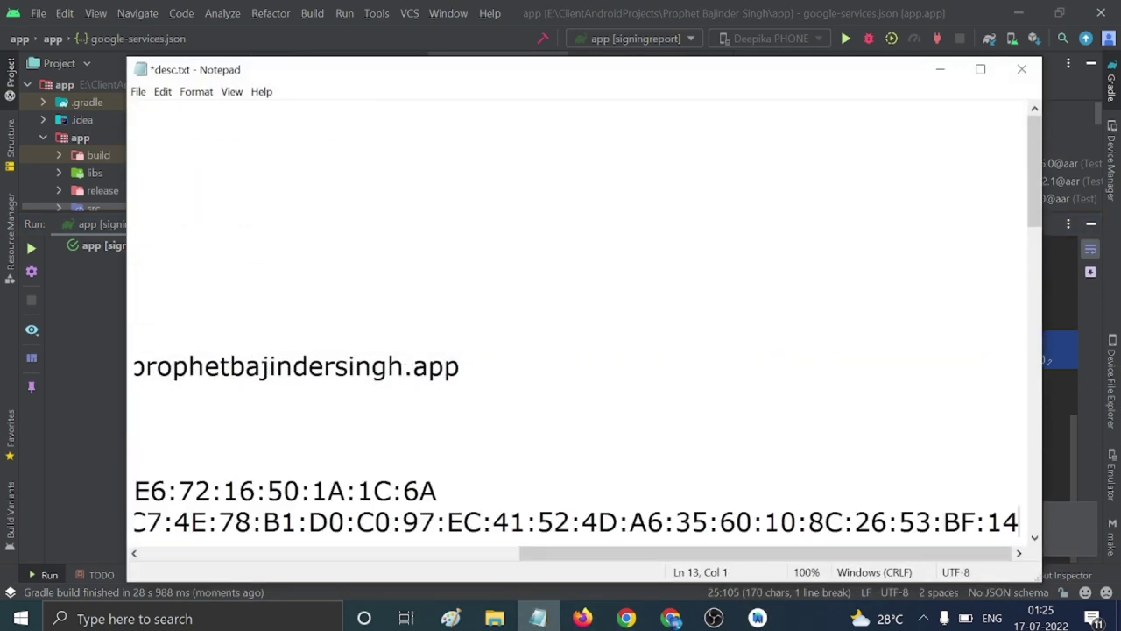
key(ctrl+v)
key(Return)
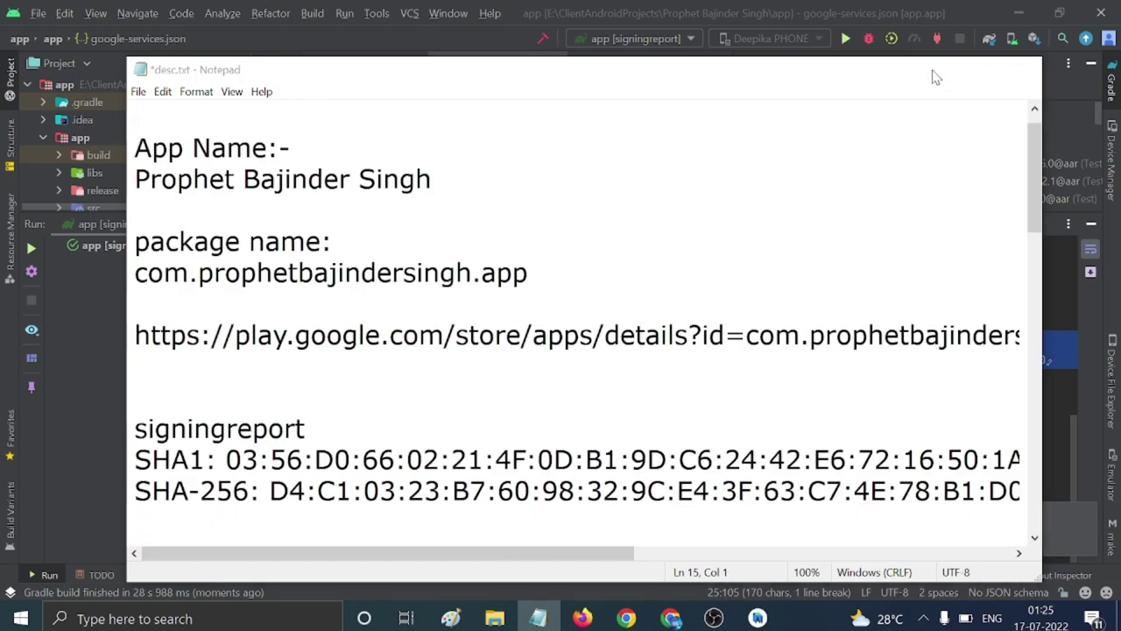
Select the SHA1 fingerprint value in the Run console and go back to the Firebase registration page.
click(940, 70)
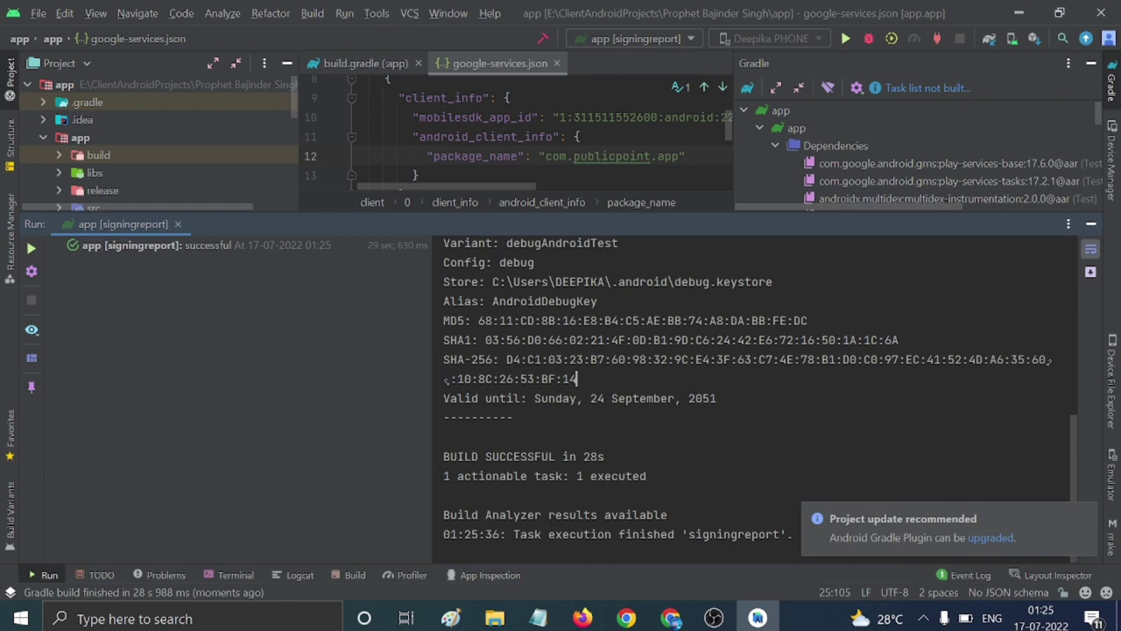
drag(485, 340, 900, 340)
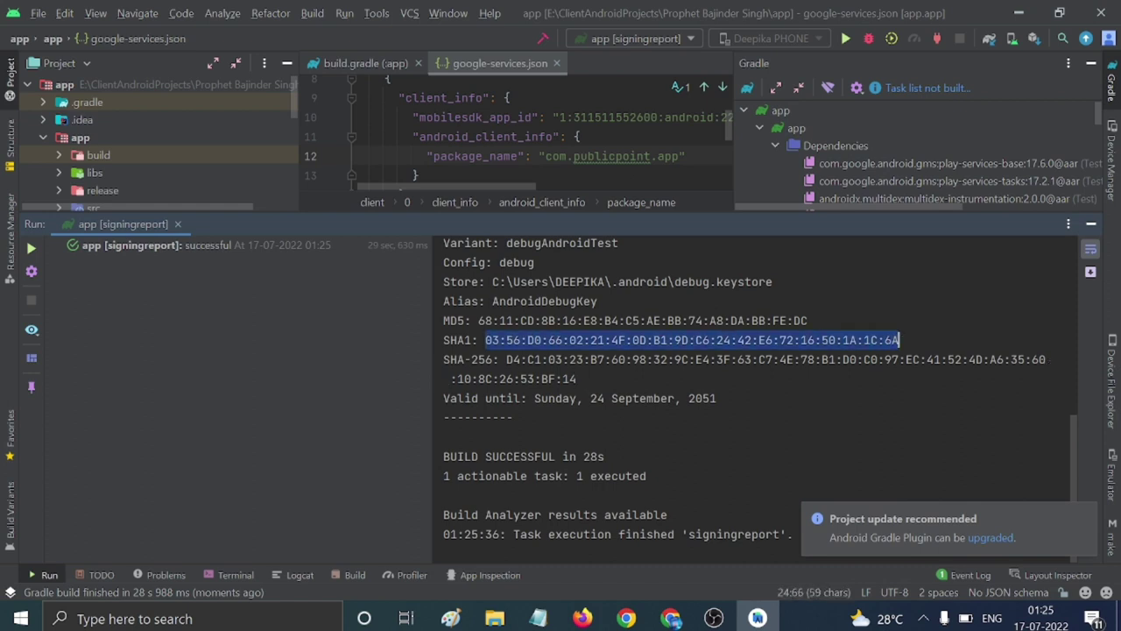
click(1020, 13)
Register the Android app with the pasted SHA-1, download google-services.json, and finish the Firebase wizard.
key(ctrl+v)
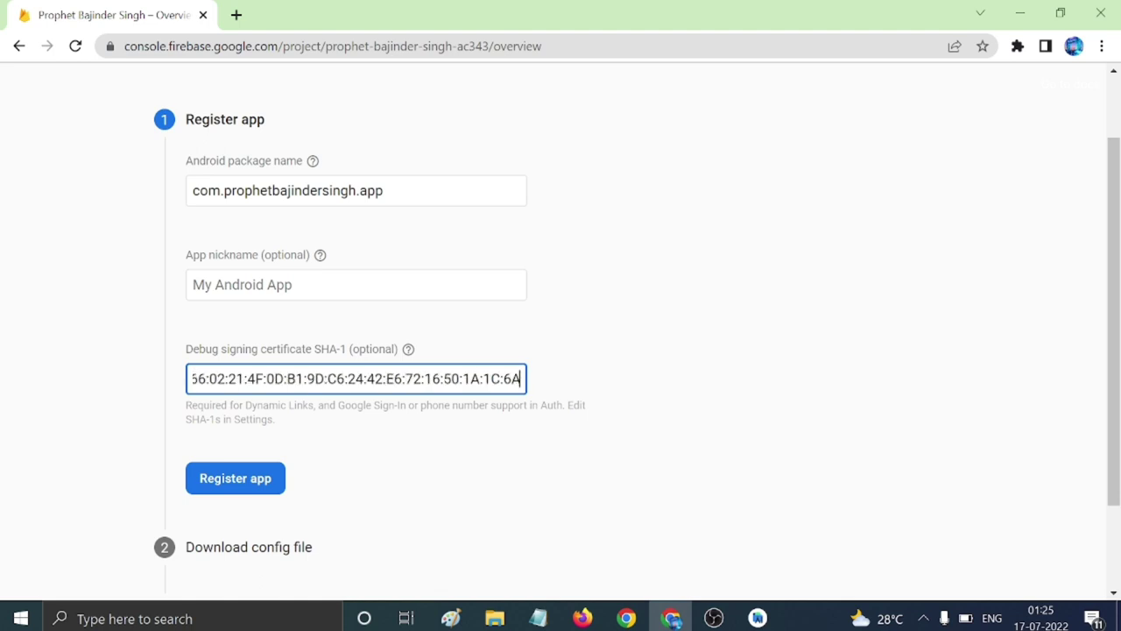
click(270, 478)
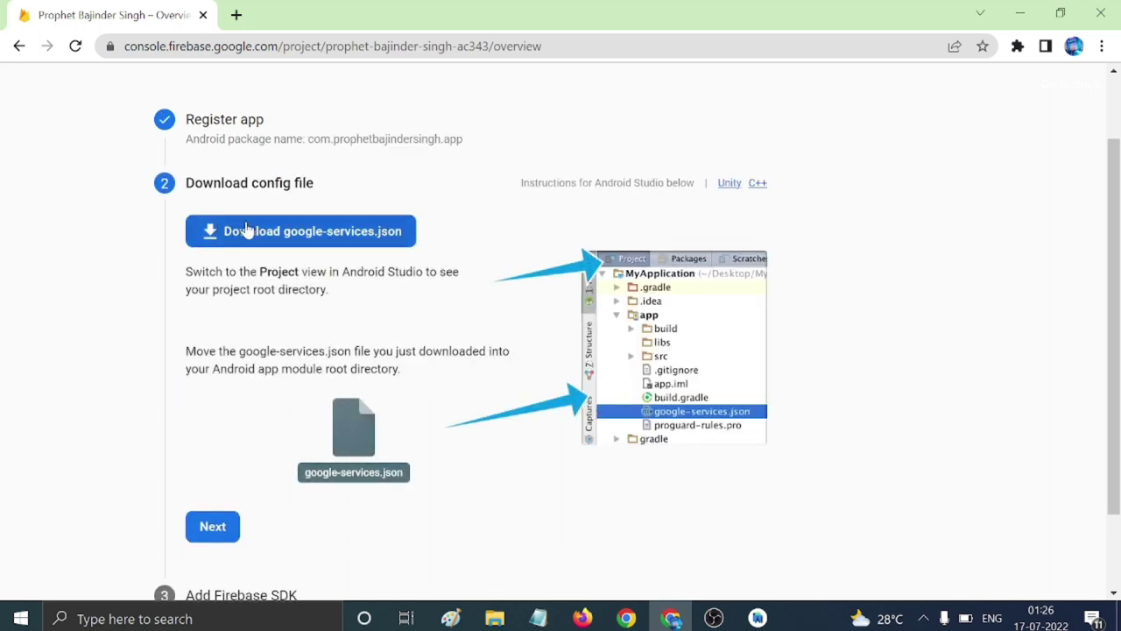
click(289, 235)
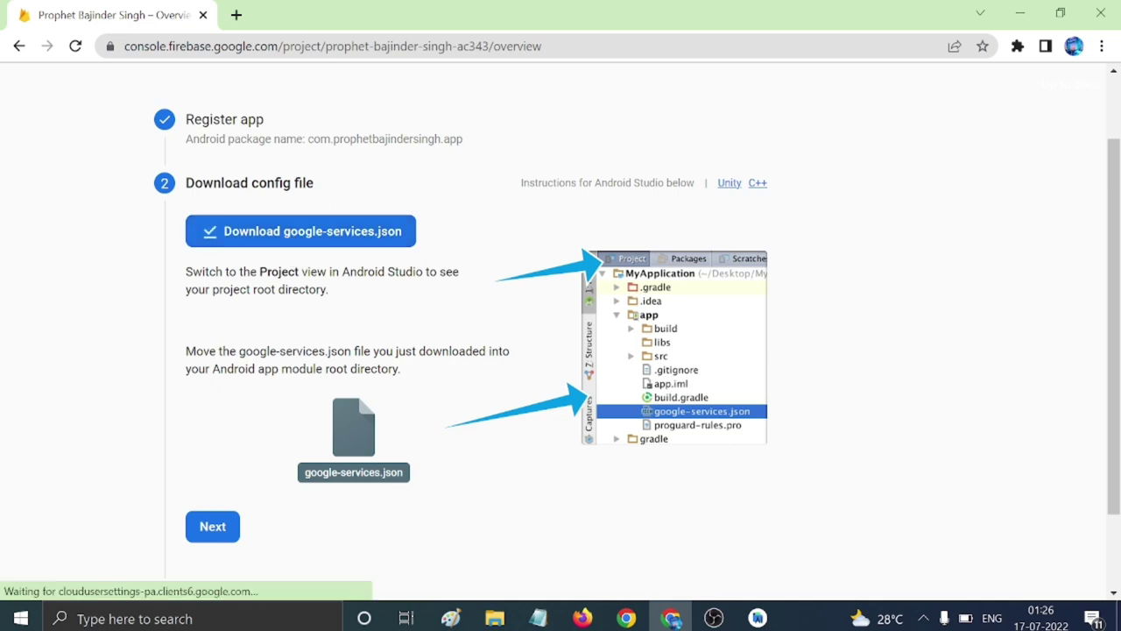
scroll(210, 431, down, 1)
click(229, 429)
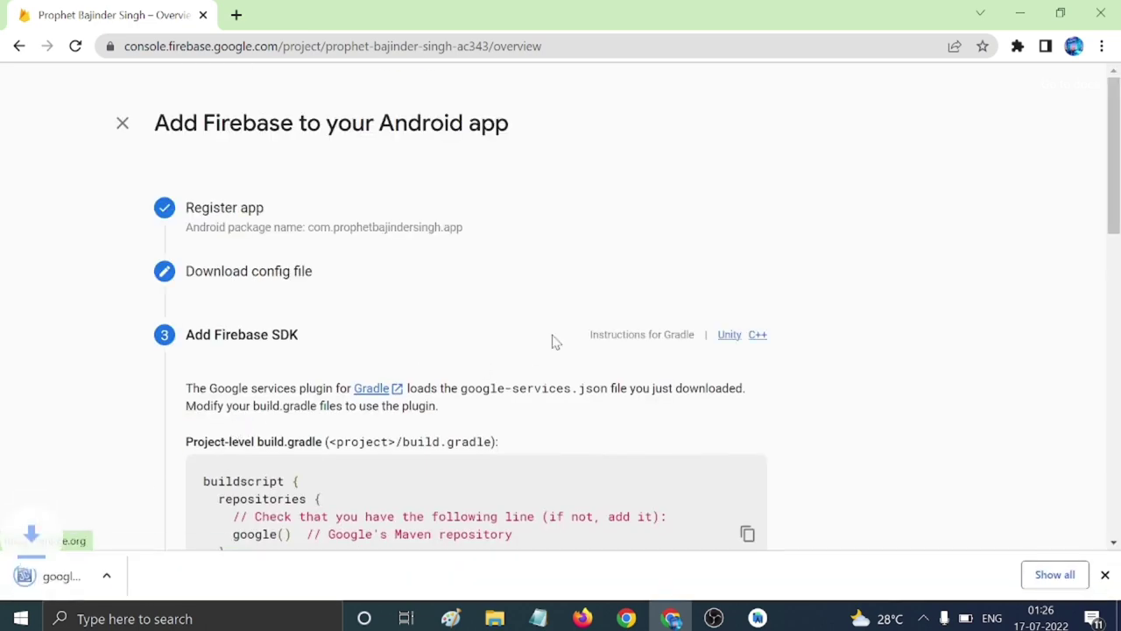
scroll(556, 341, down, 10)
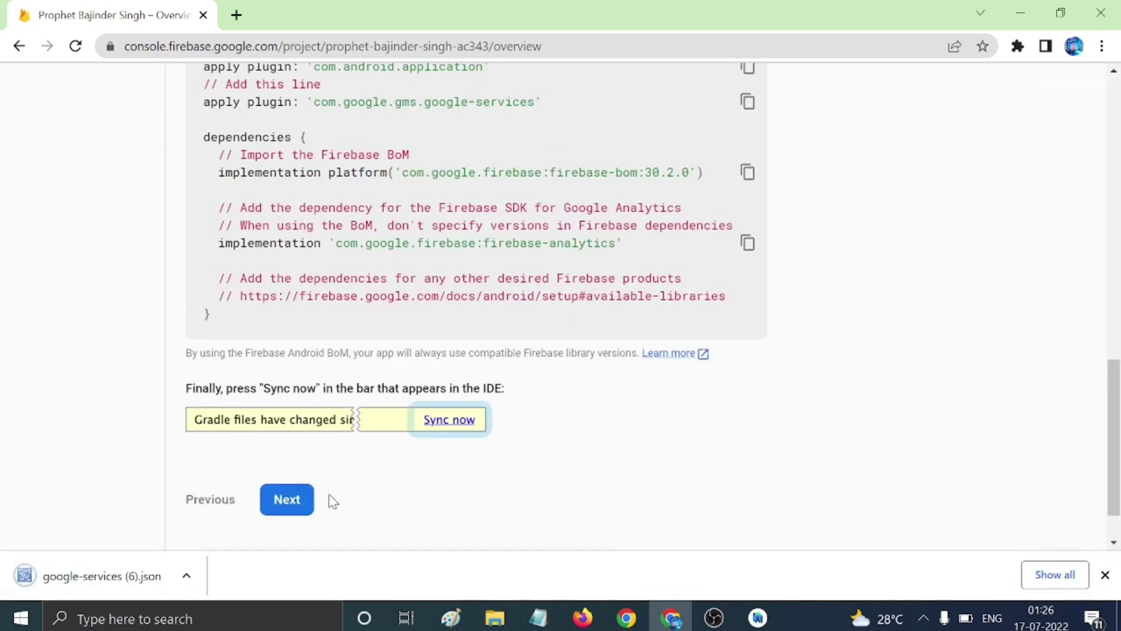
click(289, 499)
click(302, 509)
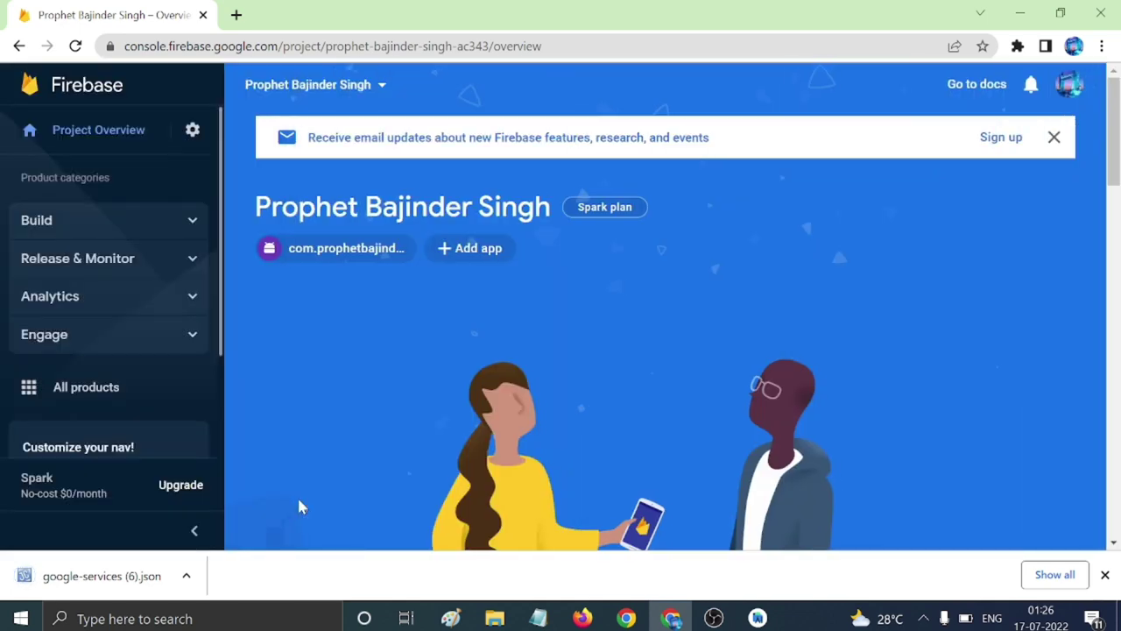
Open the downloaded google-services (6).json in JCreator and select all of its contents.
click(185, 576)
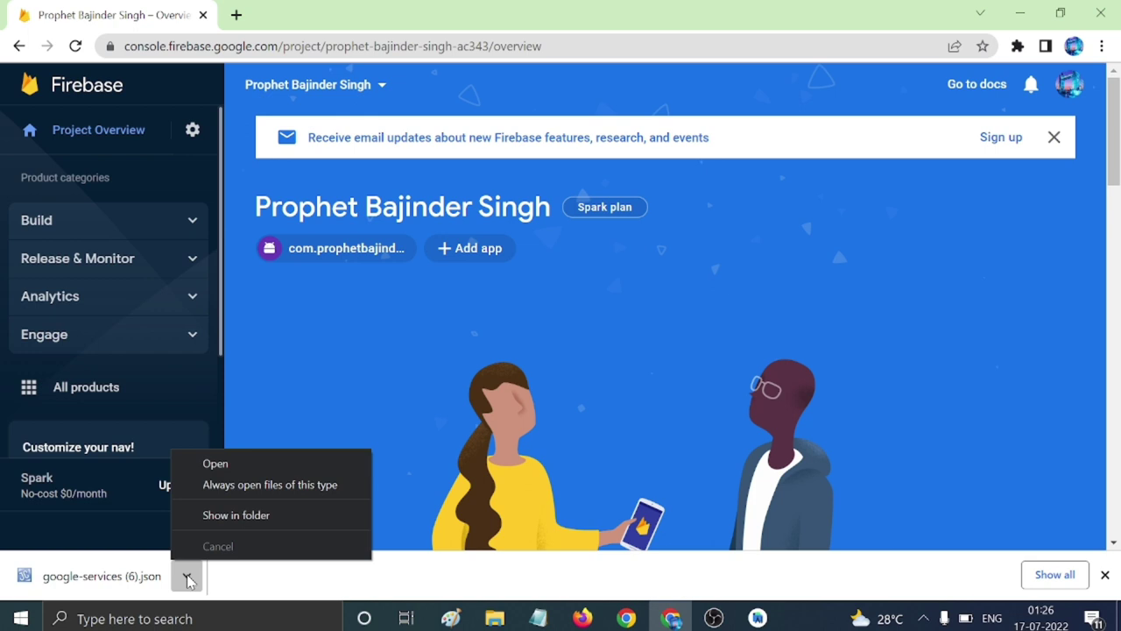
click(208, 464)
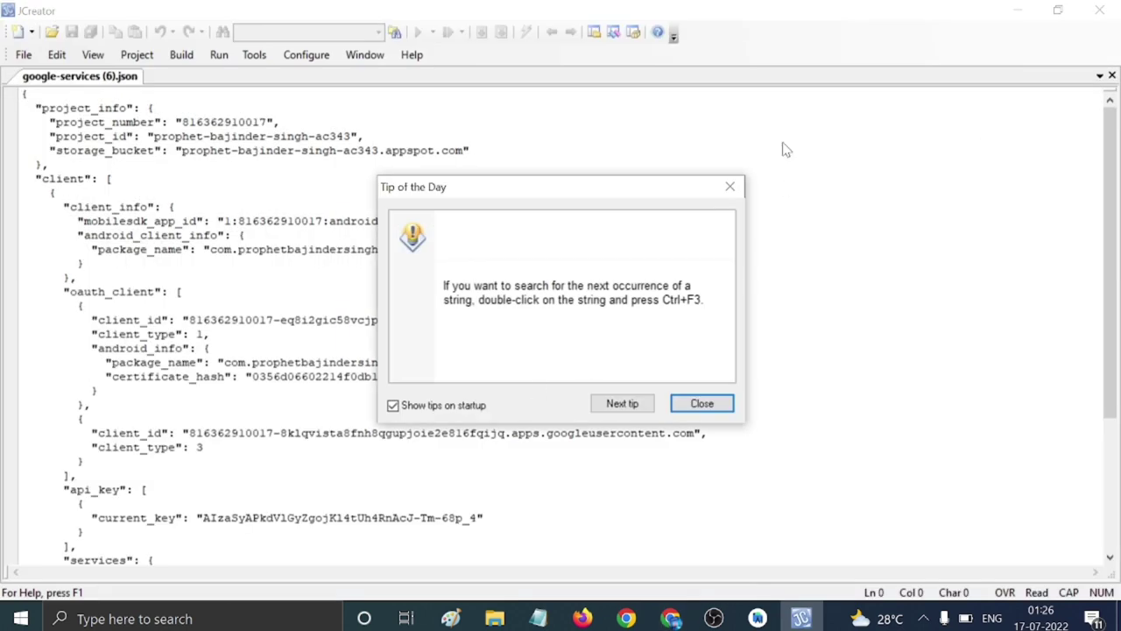
click(730, 186)
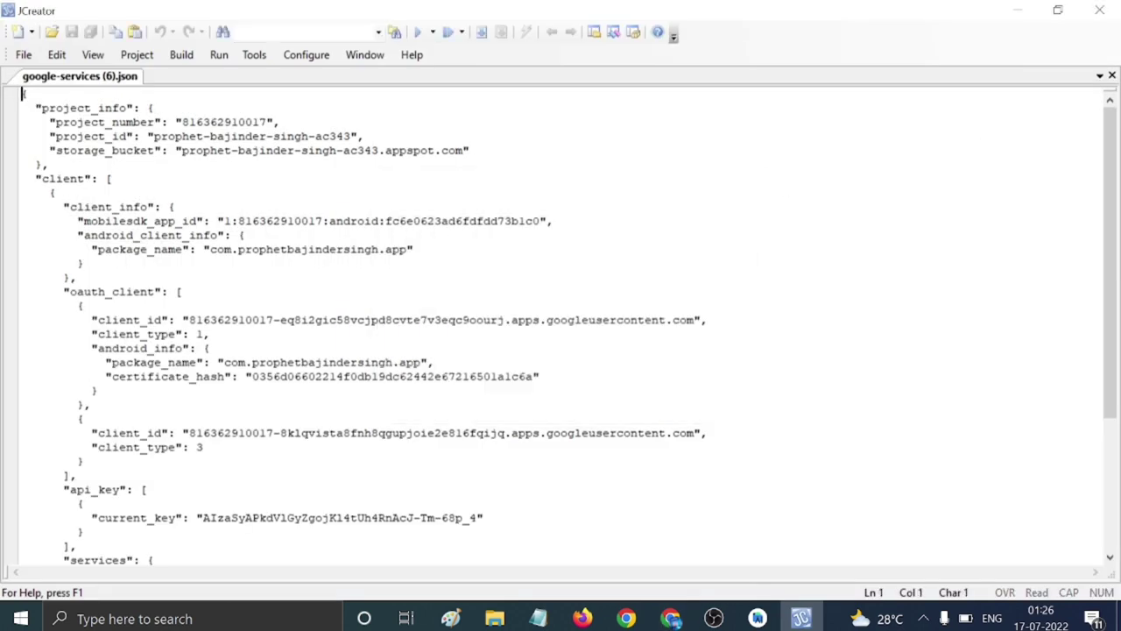
click(56, 193)
key(ctrl+a)
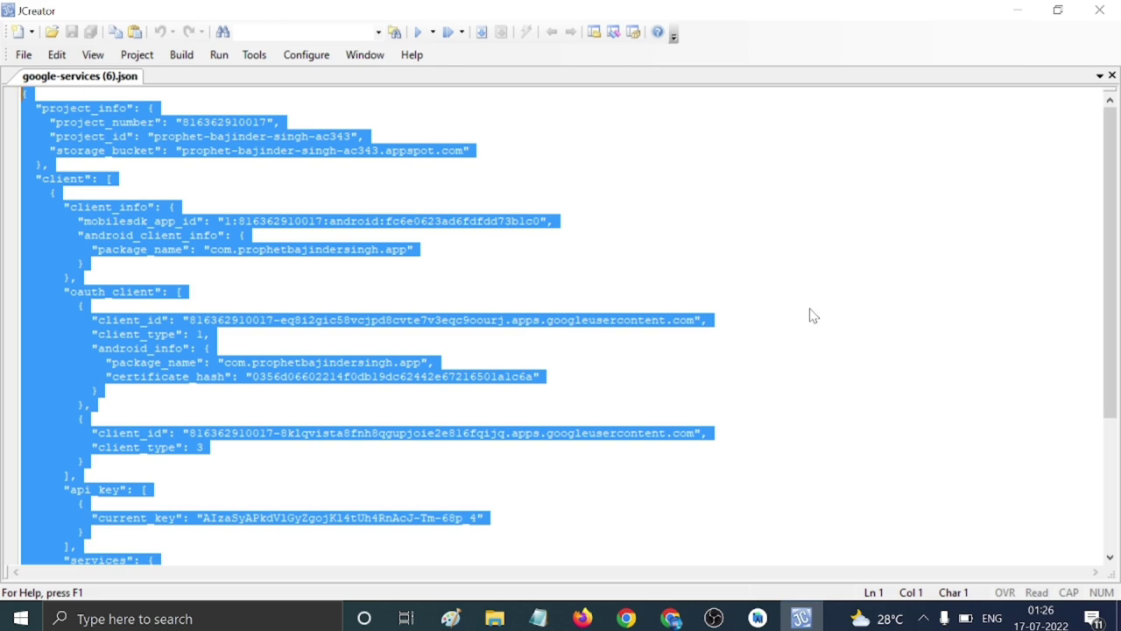
click(757, 618)
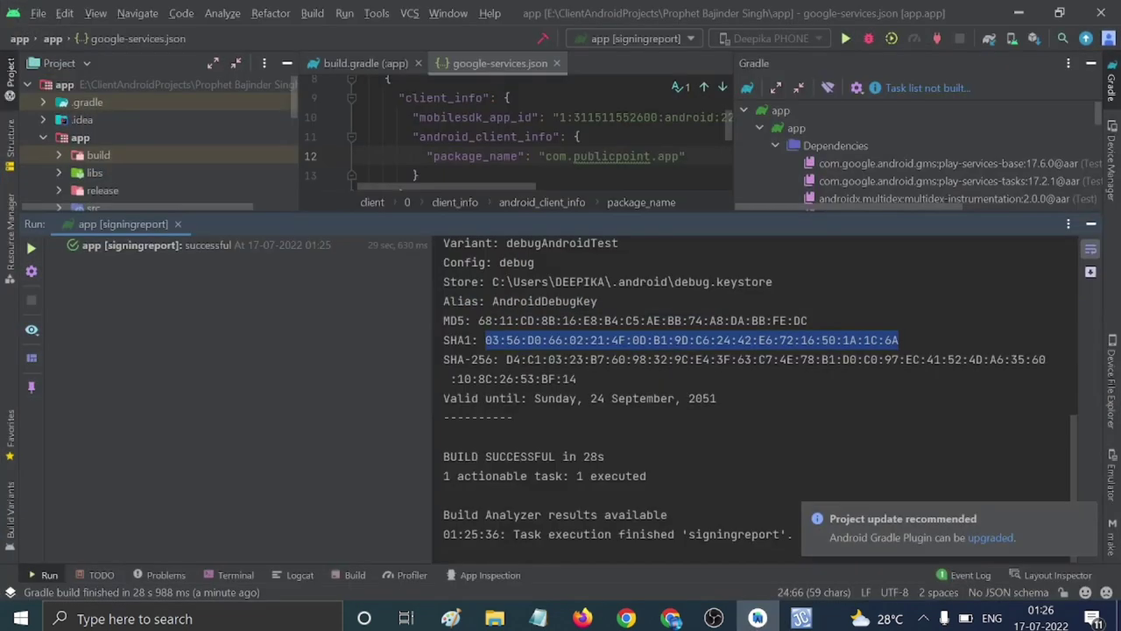
Overwrite google-services.json with the new com.prophetbajindersingh.app Firebase config, then check the project view mode.
click(1092, 223)
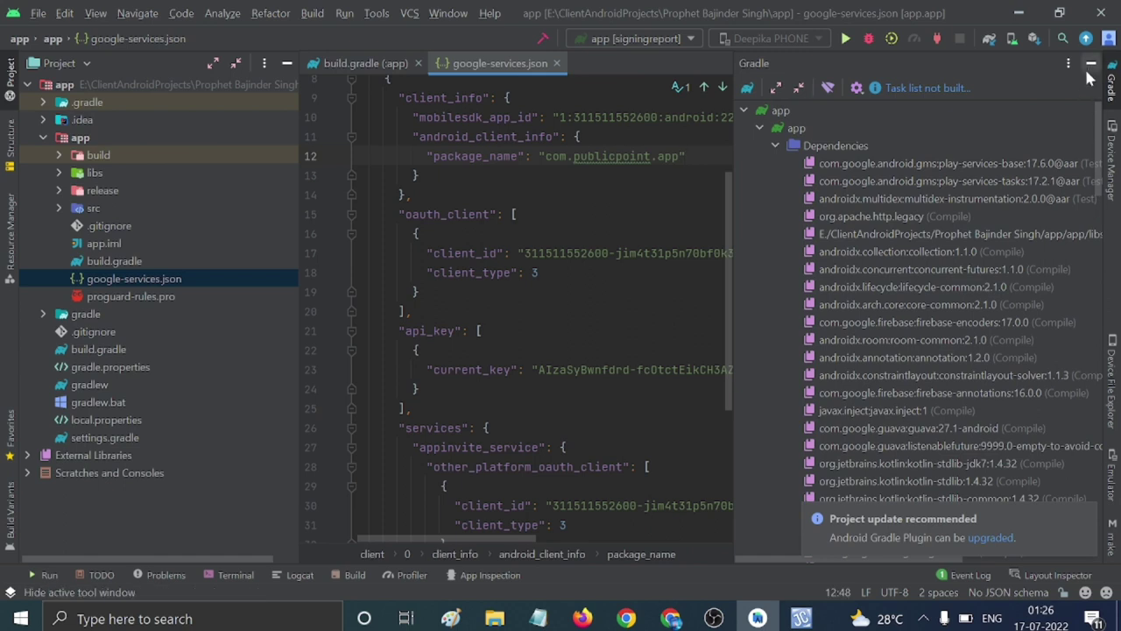
click(1092, 64)
click(515, 214)
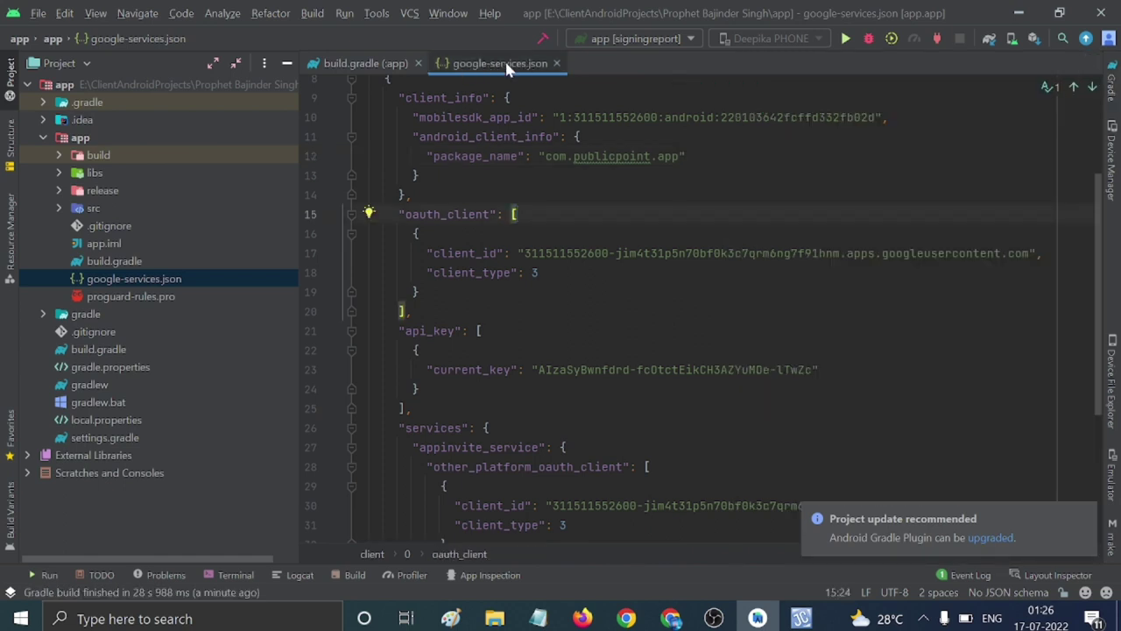
click(101, 277)
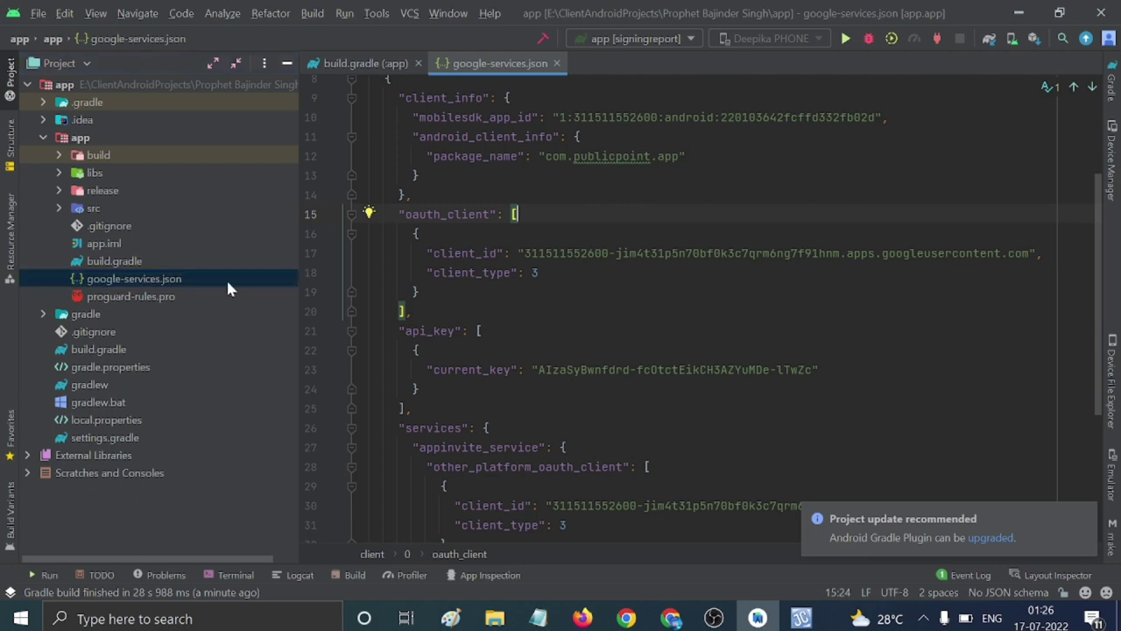
click(539, 273)
key(ctrl+a)
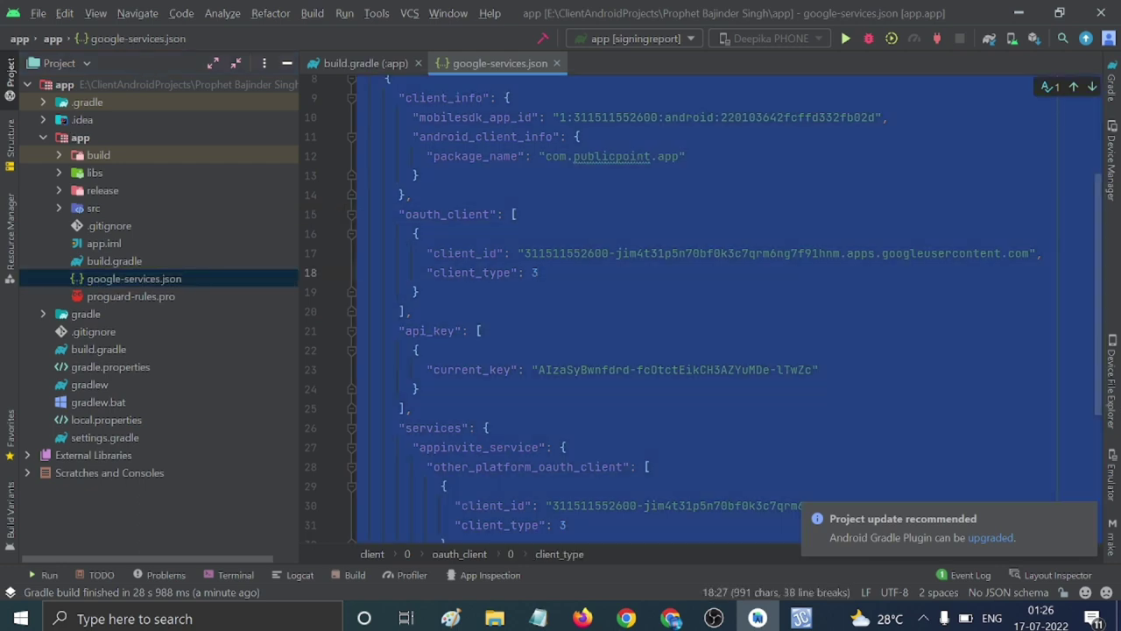
key(BackSpace)
key(ctrl+v)
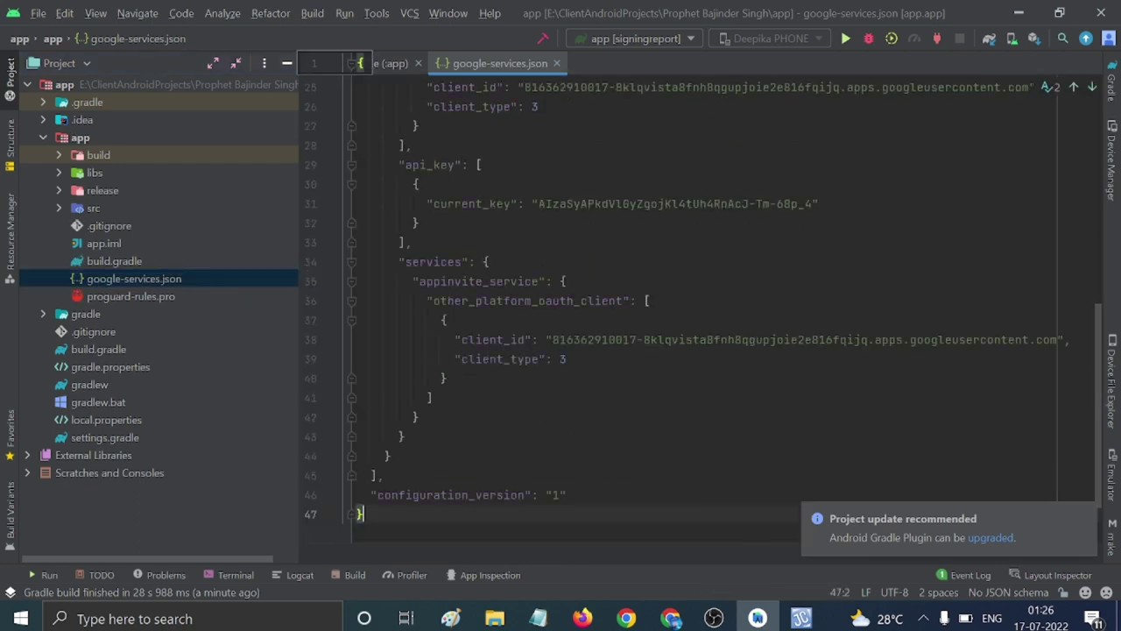
scroll(701, 307, up, 8)
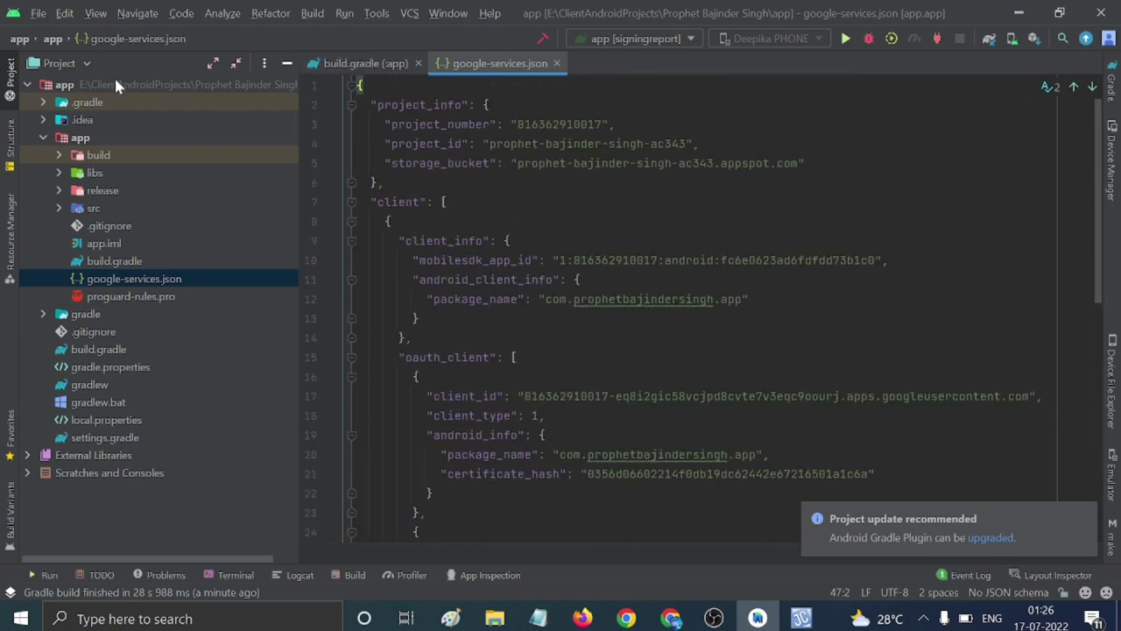
click(73, 62)
key(Escape)
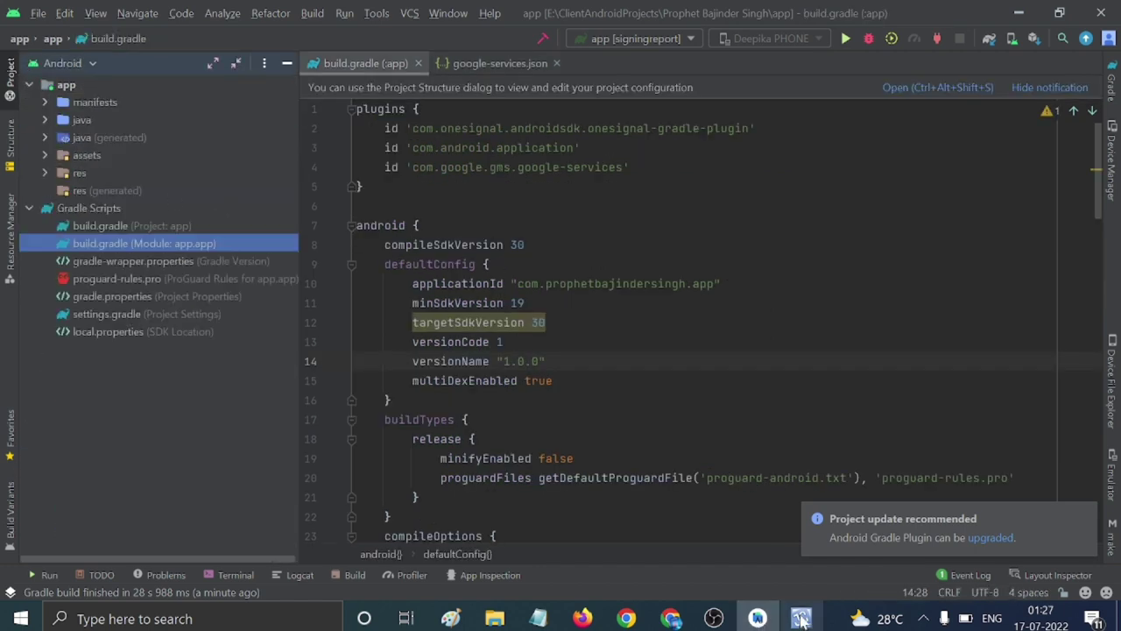
Show the Cloud Messaging tab of Firebase project settings, with legacy API disabled, and open a blank Chrome tab.
mouse_move(802, 617)
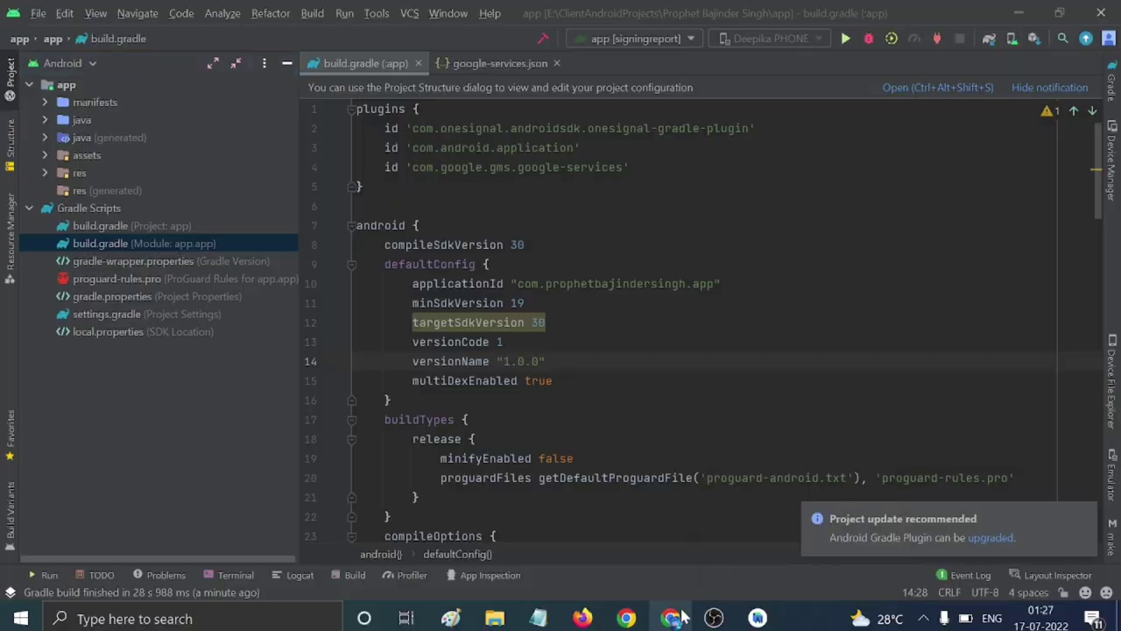
click(671, 619)
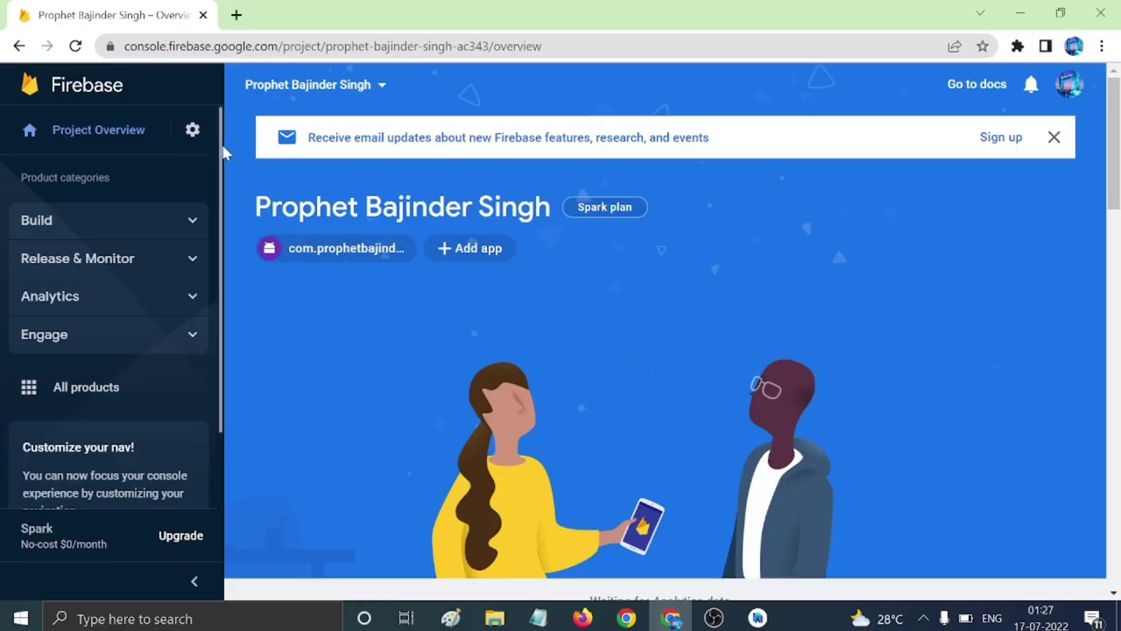
click(193, 130)
click(251, 138)
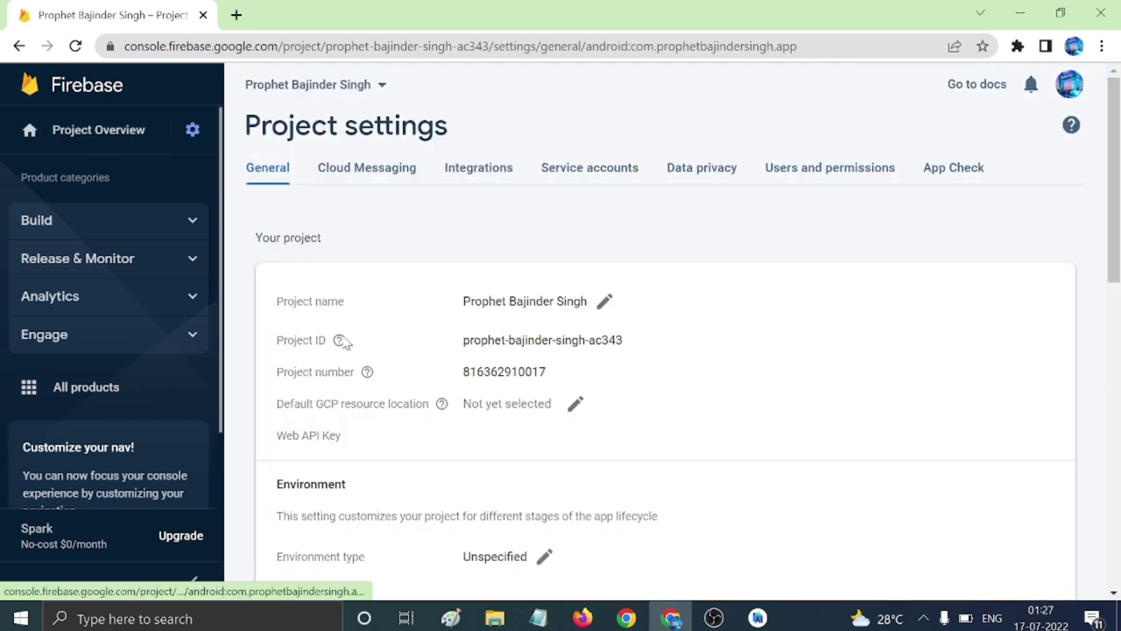
mouse_move(340, 340)
scroll(688, 418, down, 3)
scroll(688, 418, up, 3)
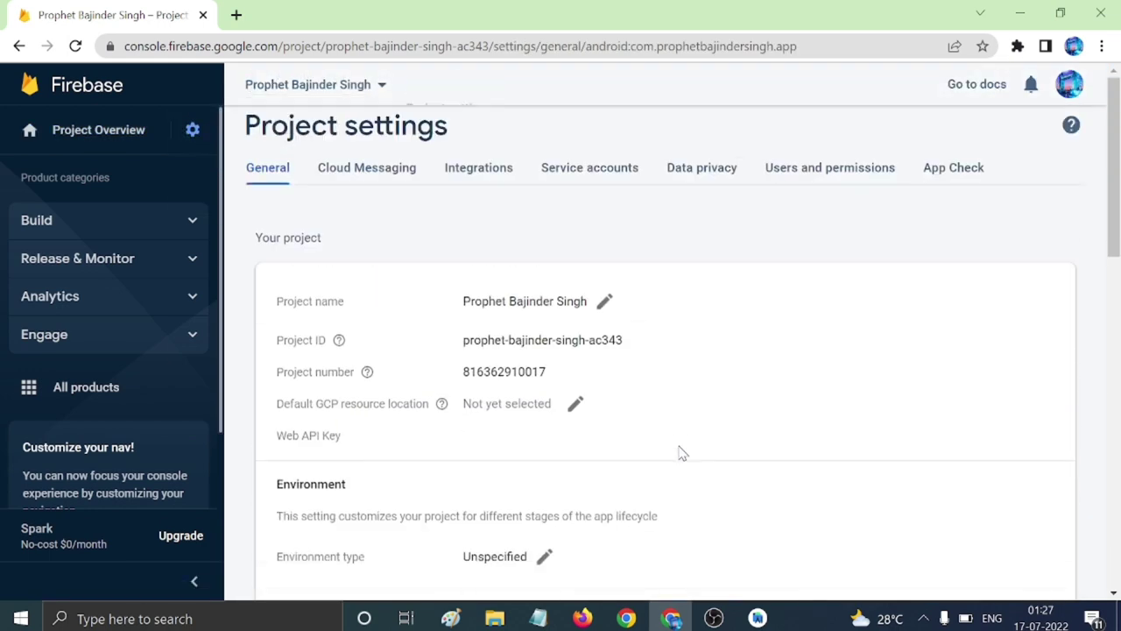
click(351, 170)
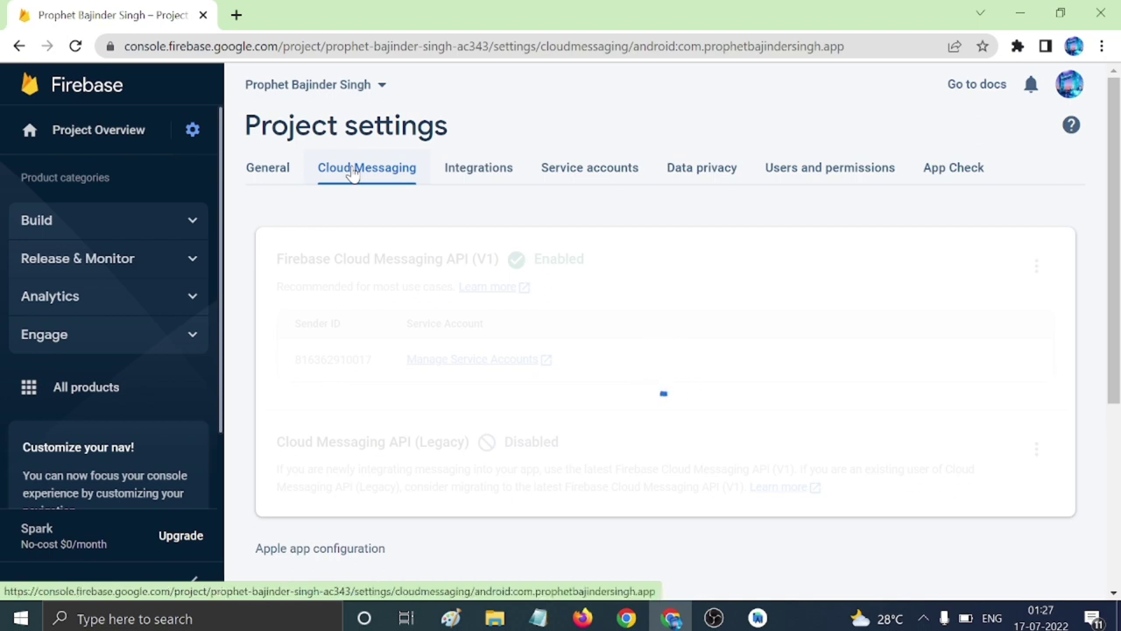
click(237, 15)
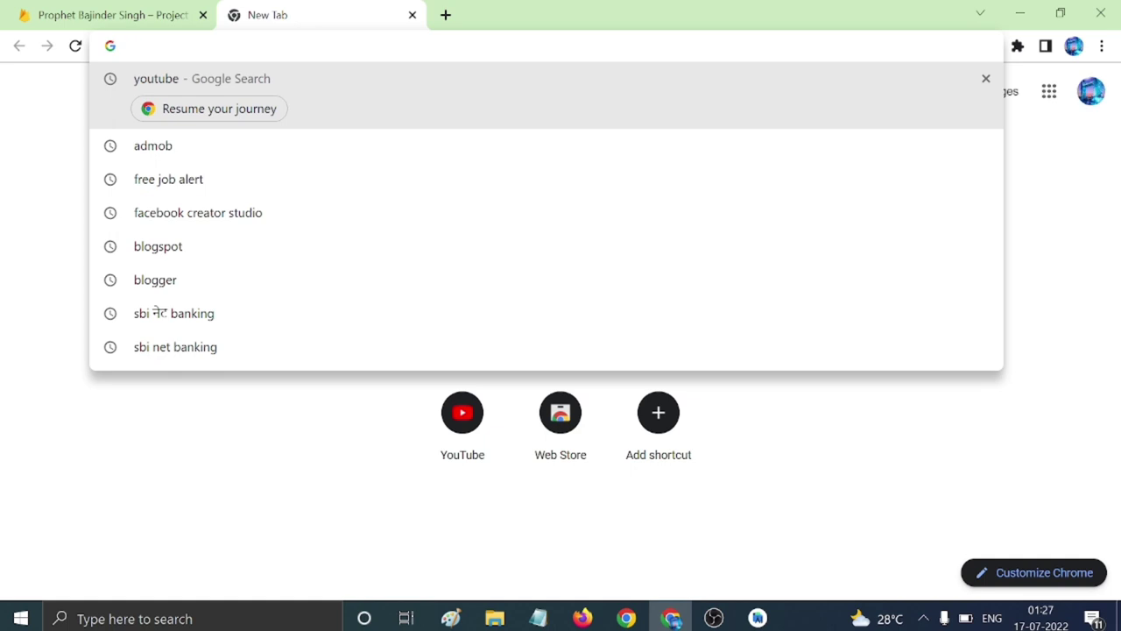
Search for onesignal and open the OneSignal website from the results.
text(one)
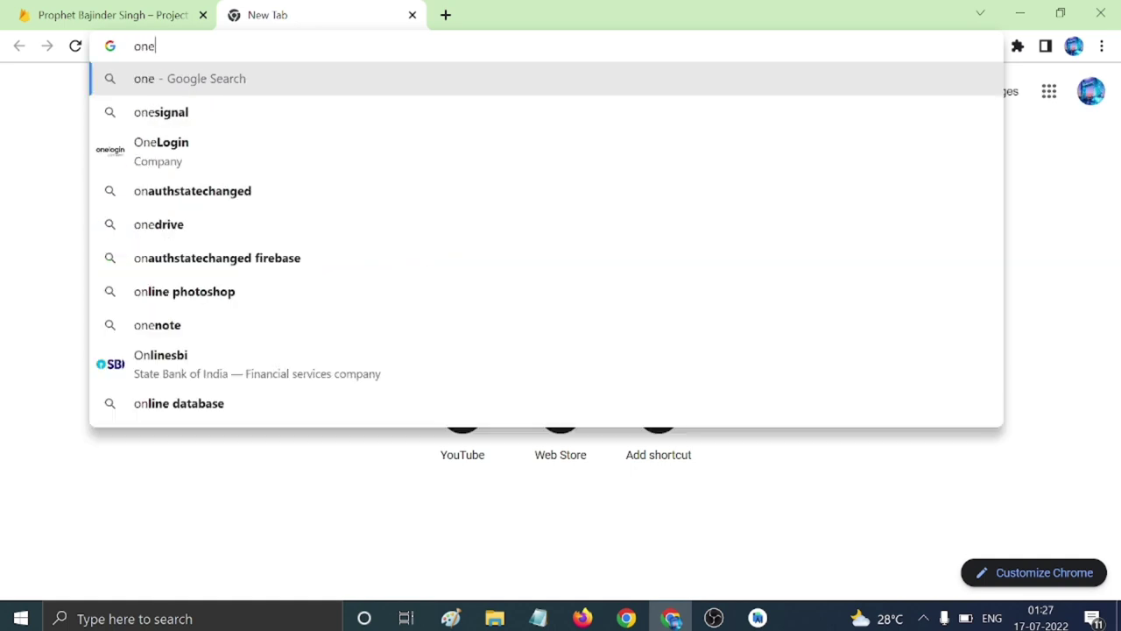
text(signal)
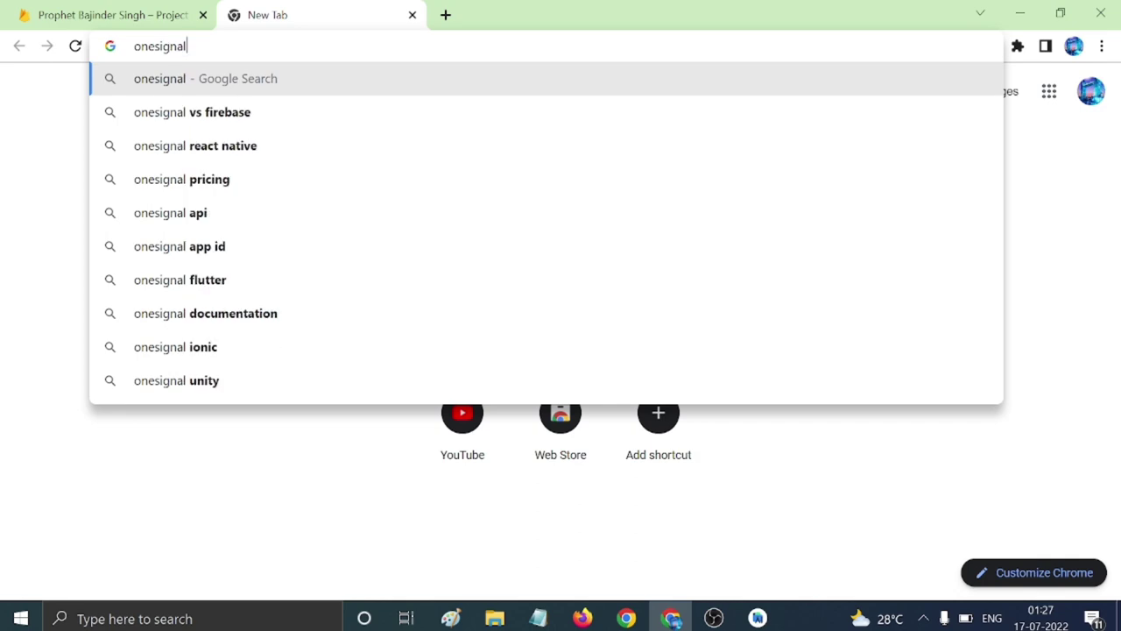
key(Return)
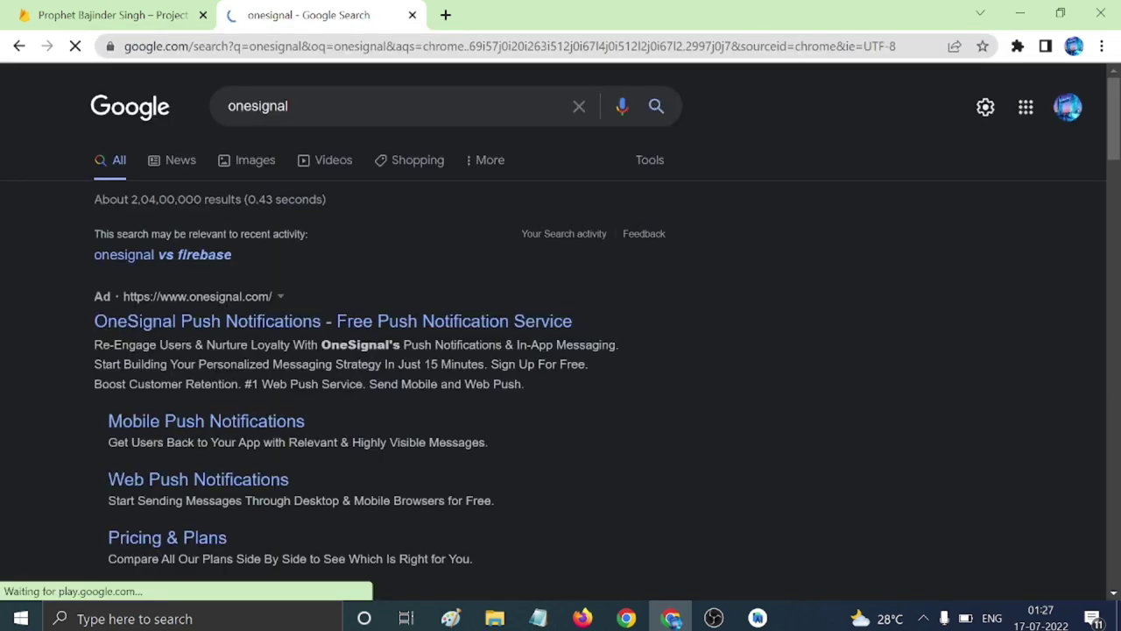
click(220, 328)
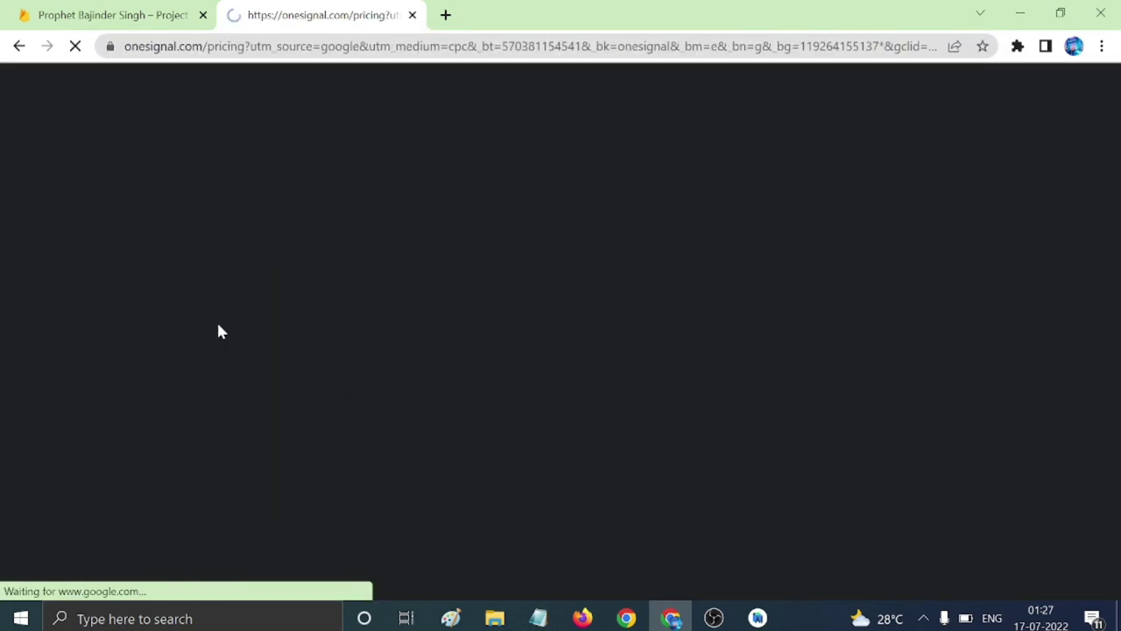
Sign up for OneSignal's Free plan and land on the Your apps list.
scroll(521, 362, down, 5)
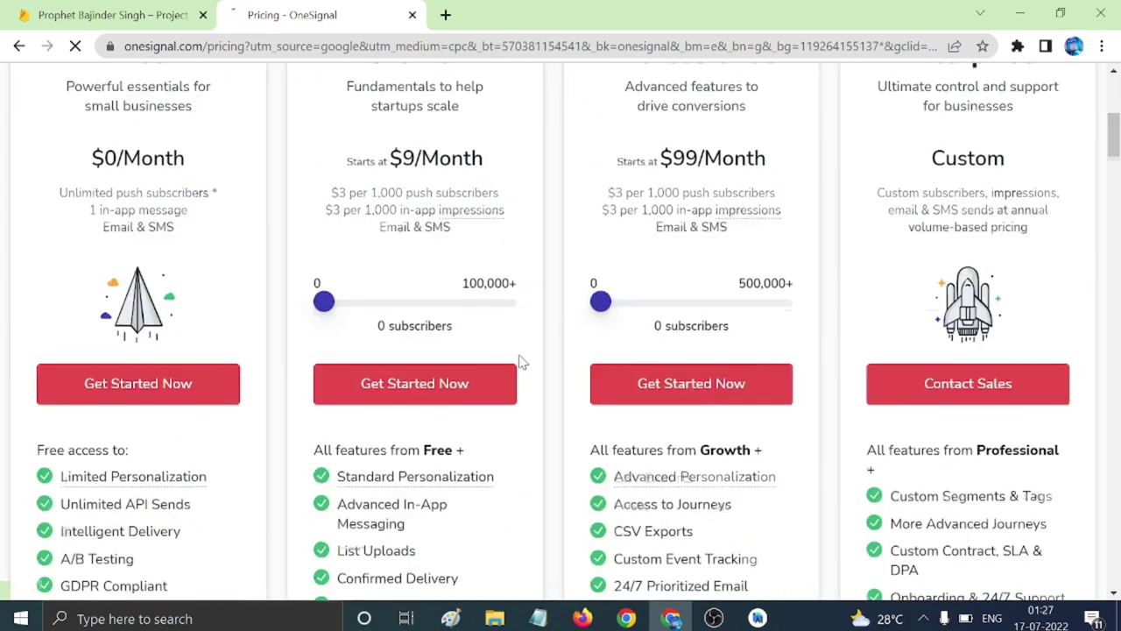
scroll(517, 373, down, 4)
scroll(511, 386, up, 7)
scroll(512, 387, up, 1)
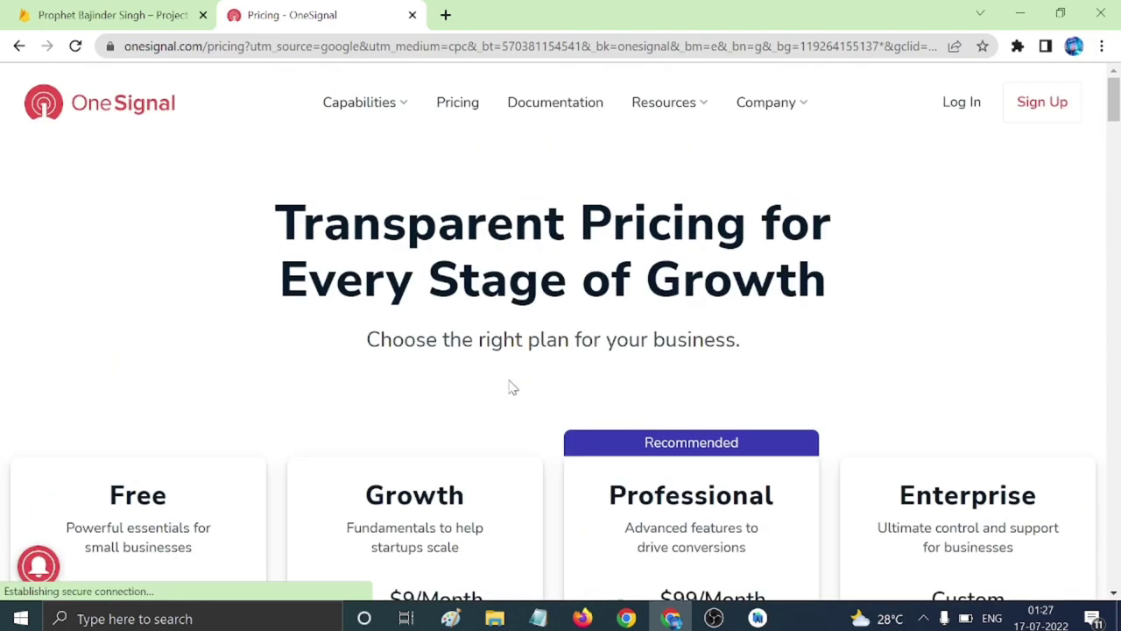
scroll(586, 354, down, 5)
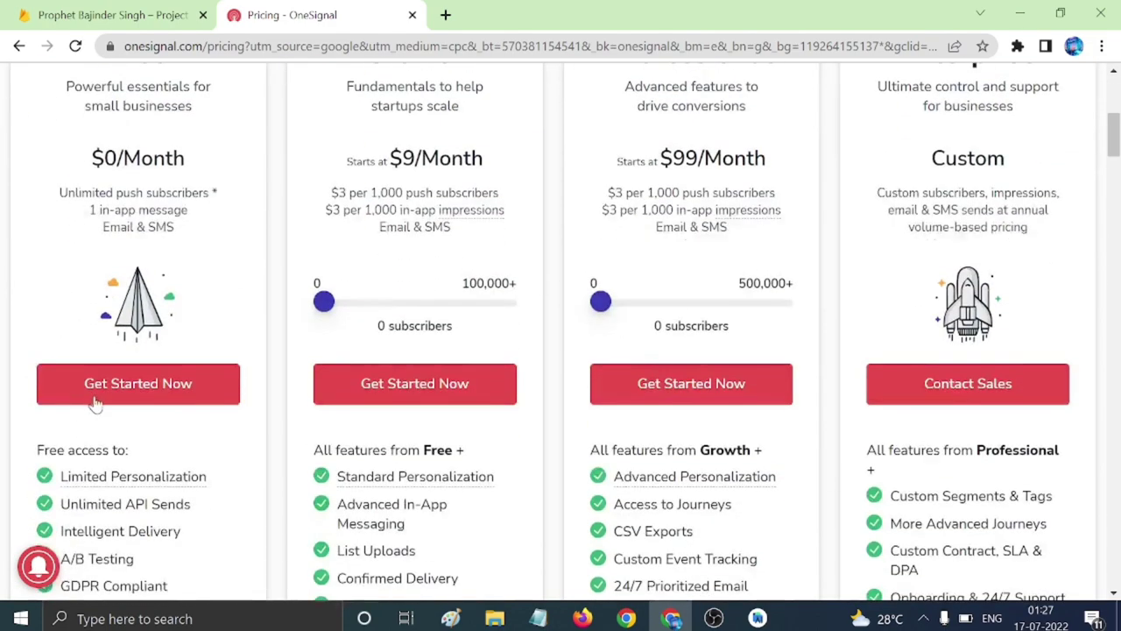
click(96, 395)
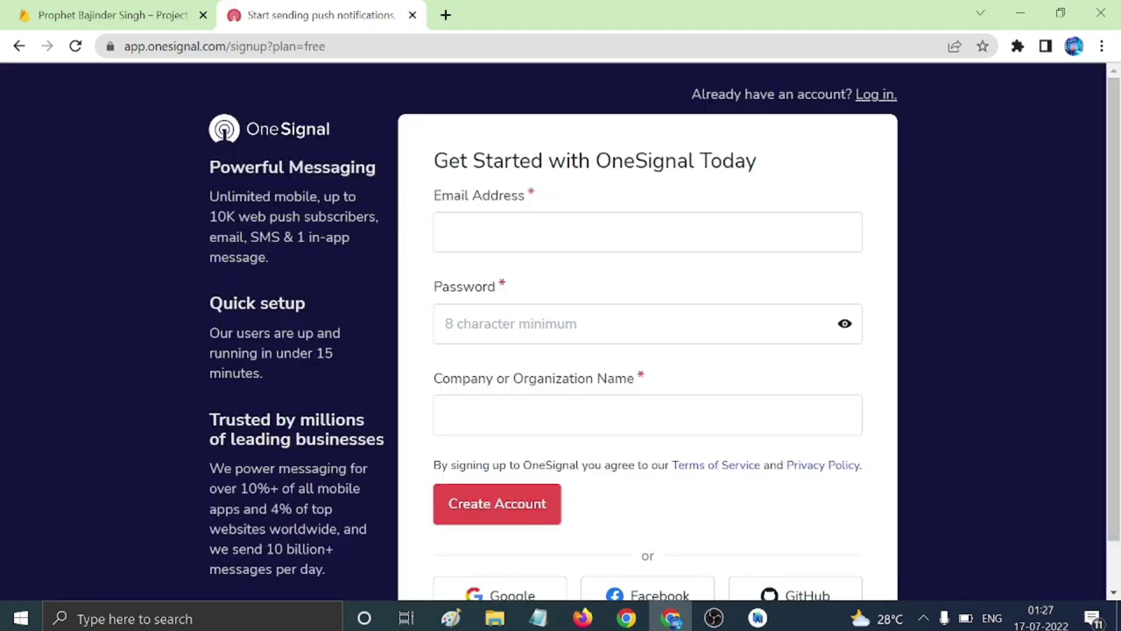
scroll(649, 333, down, 1)
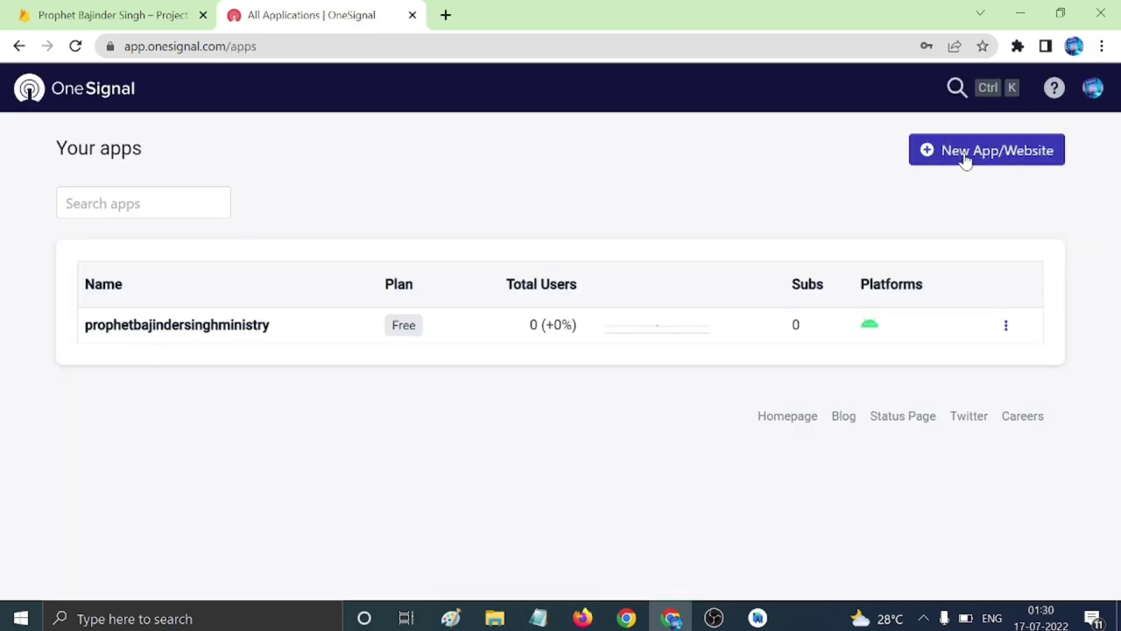
Create a new OneSignal app with the pasted name for Google Android (FCM) and reach the Sender ID field.
click(968, 156)
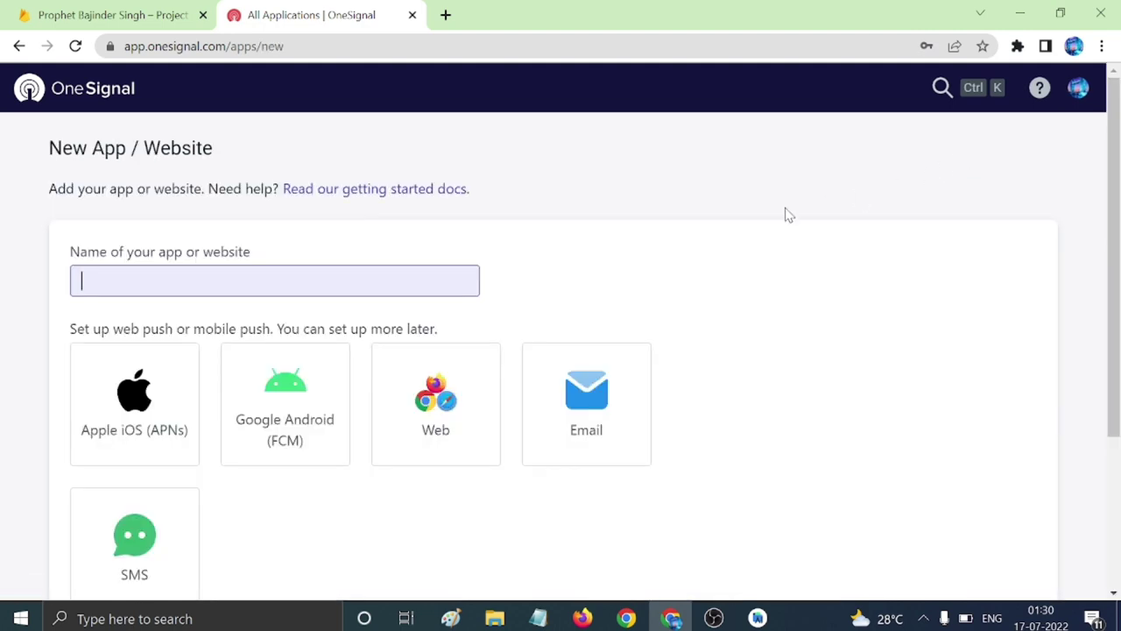
scroll(653, 408, down, 3)
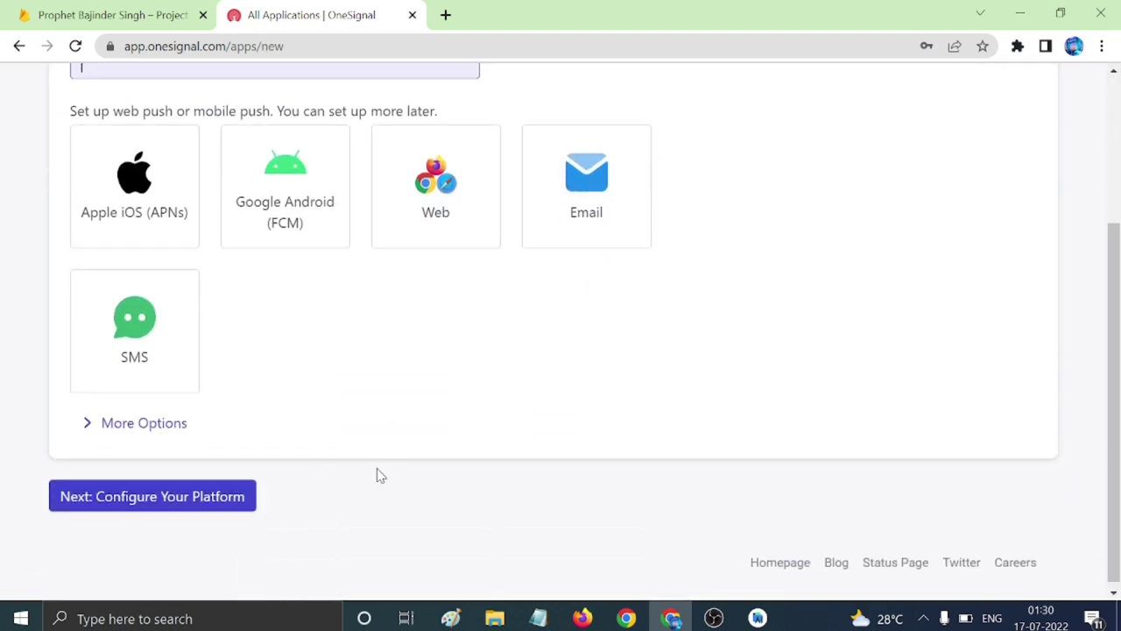
scroll(383, 473, up, 5)
click(41, 98)
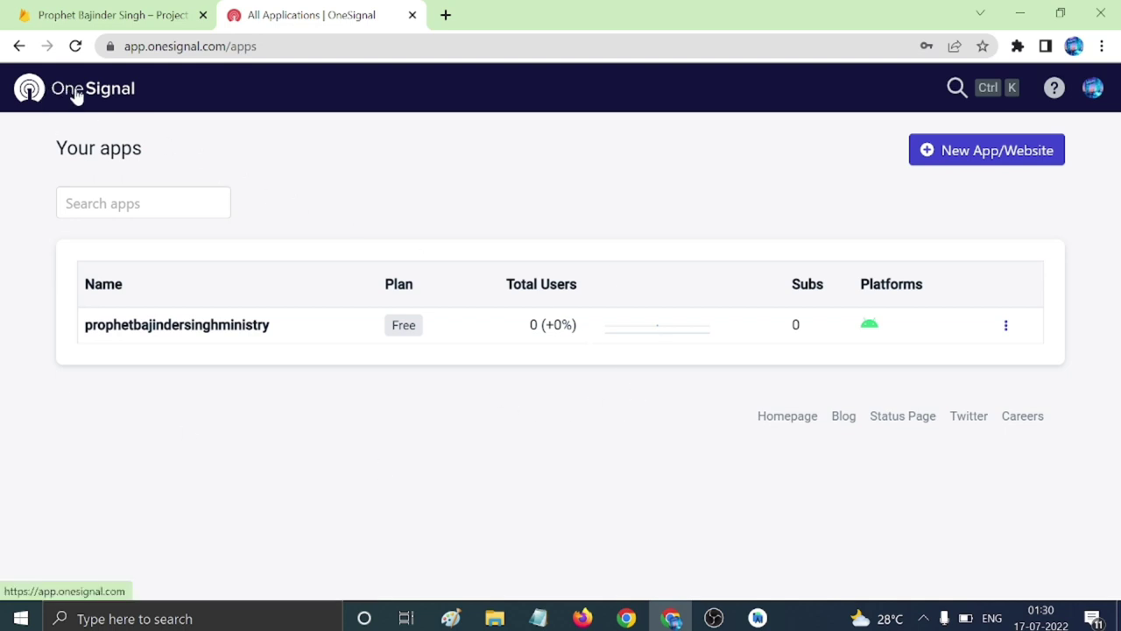
click(1003, 153)
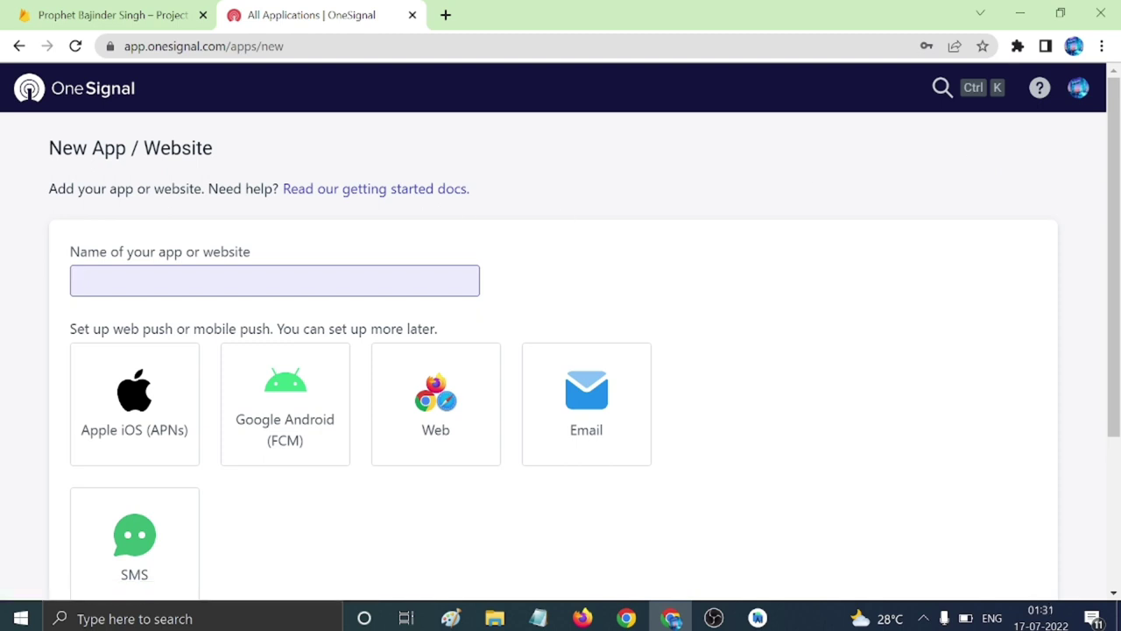
text(Prophet Bajinder Singh)
click(268, 401)
scroll(409, 395, down, 1)
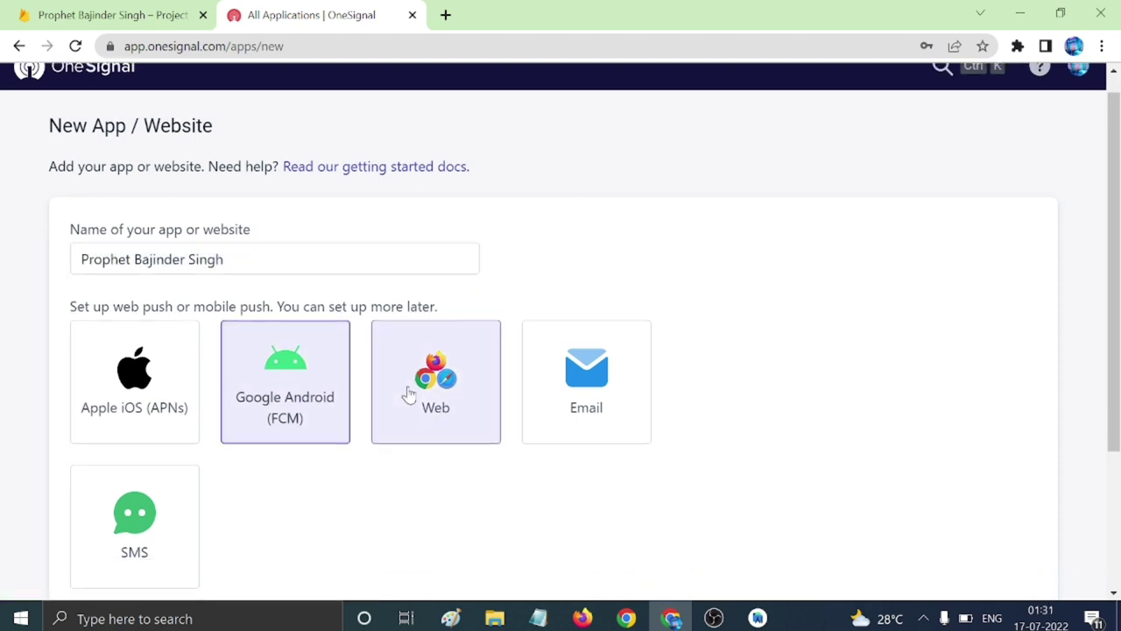
scroll(409, 394, down, 2)
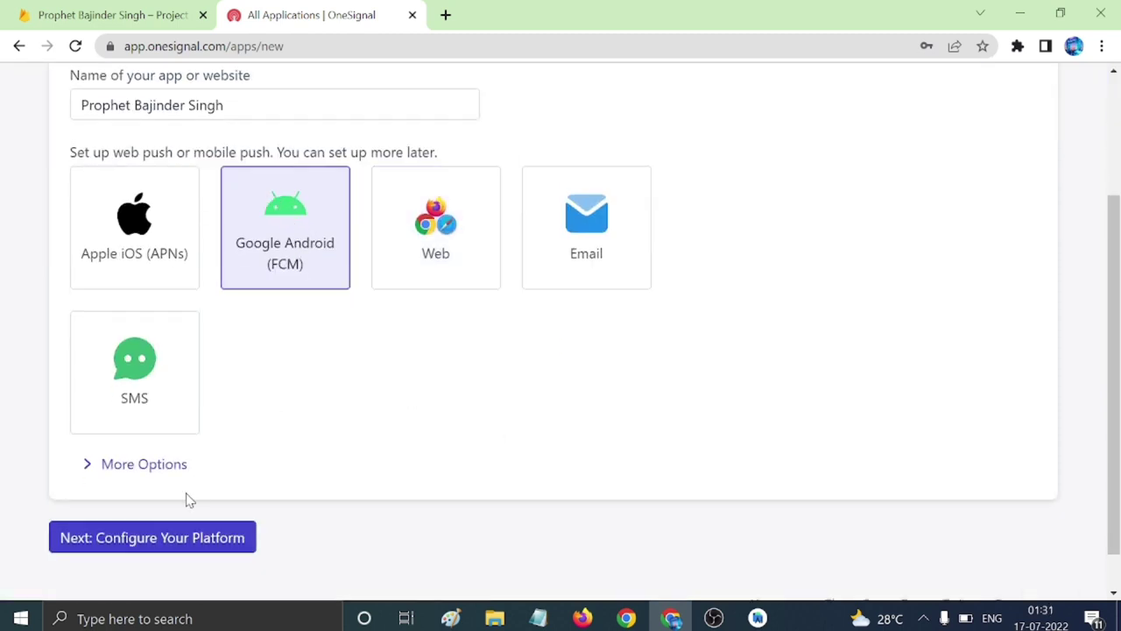
click(146, 537)
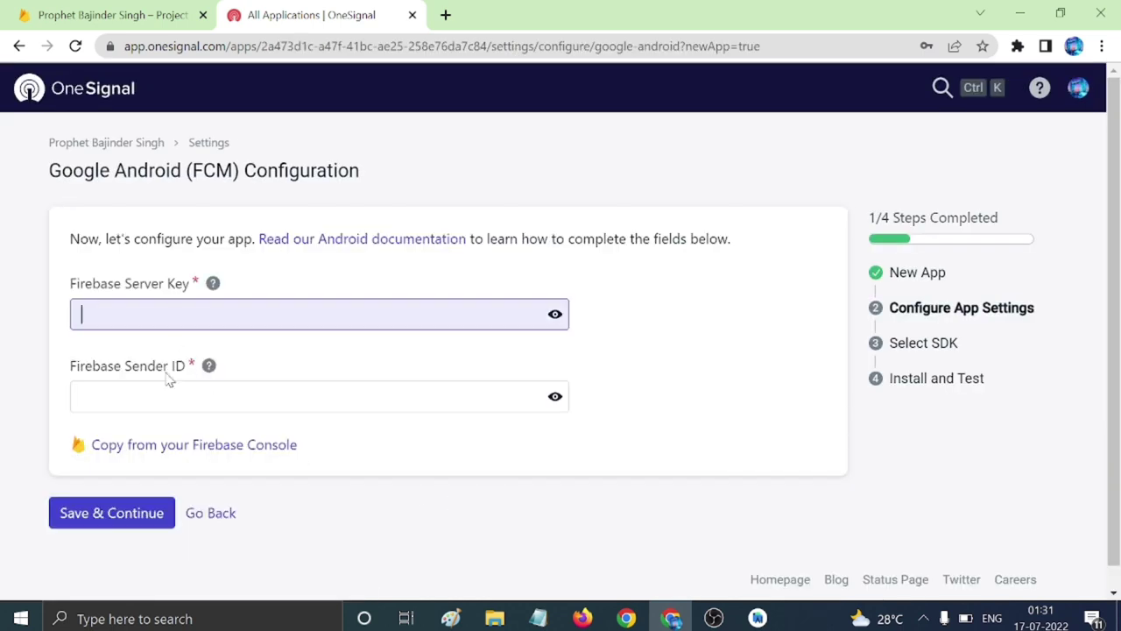
click(171, 386)
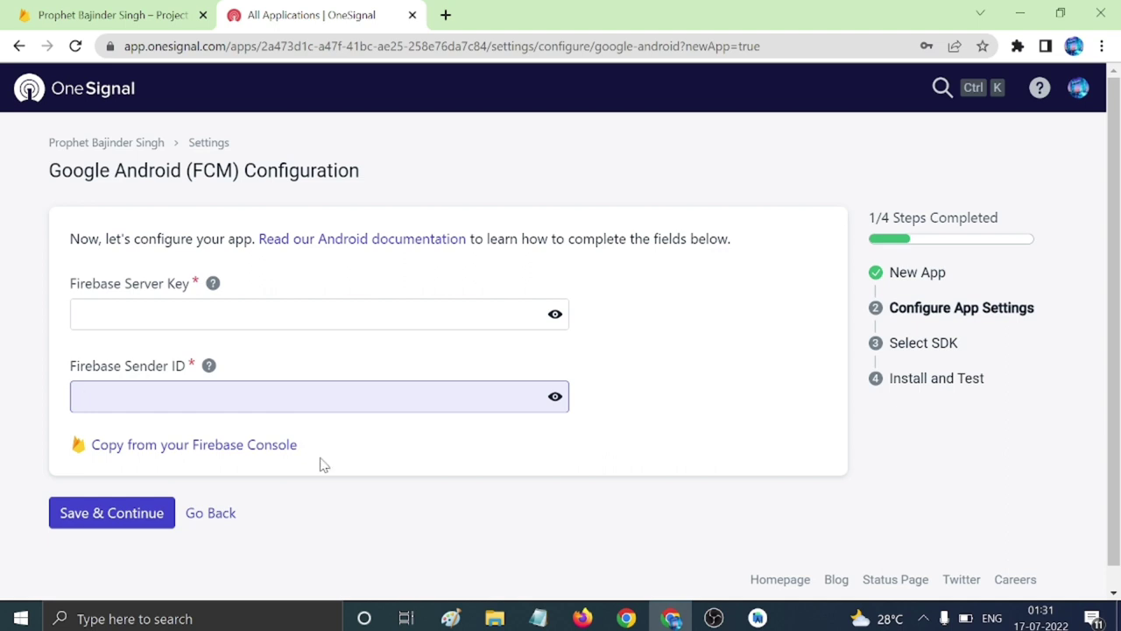
click(158, 22)
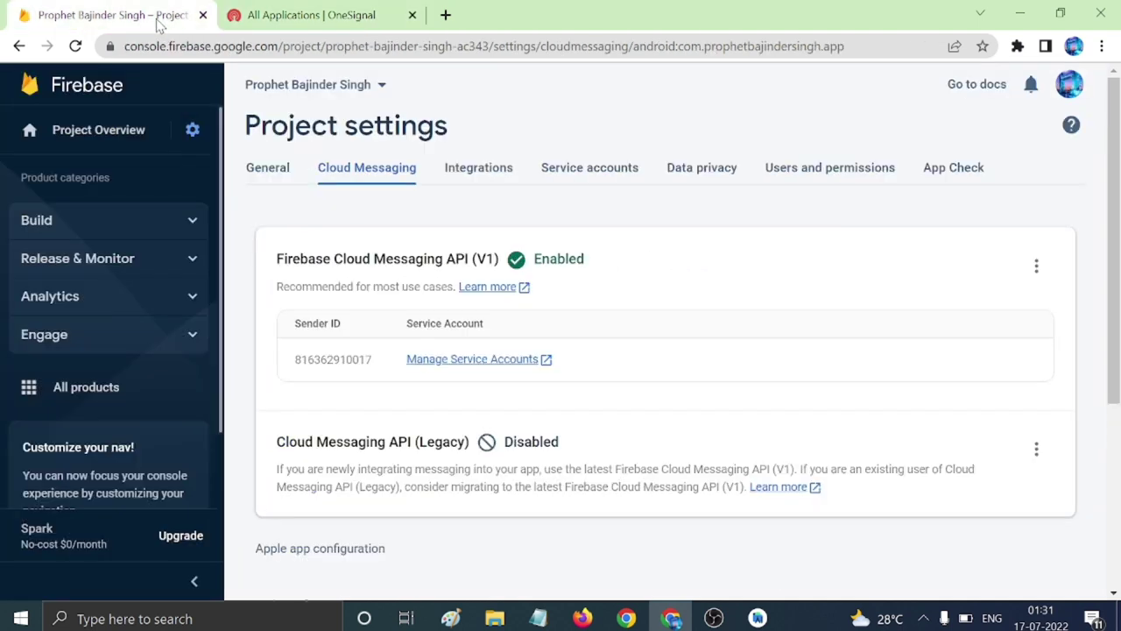
Choose Manage API in Google Cloud Console from the Cloud Messaging API (Legacy) menu.
scroll(525, 394, down, 1)
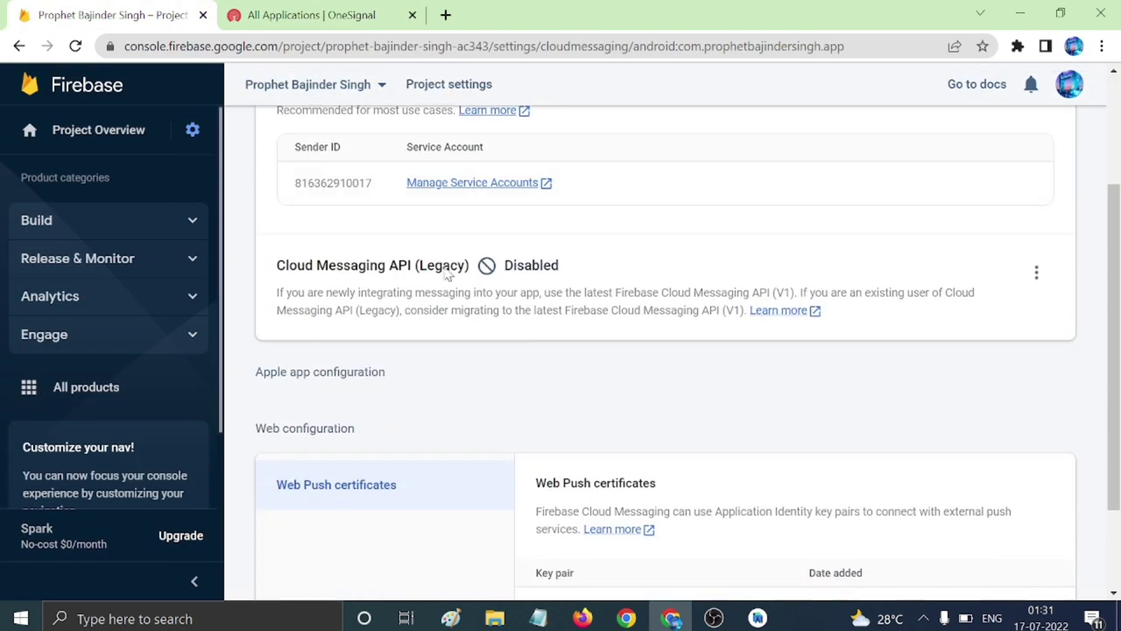
scroll(493, 416, up, 1)
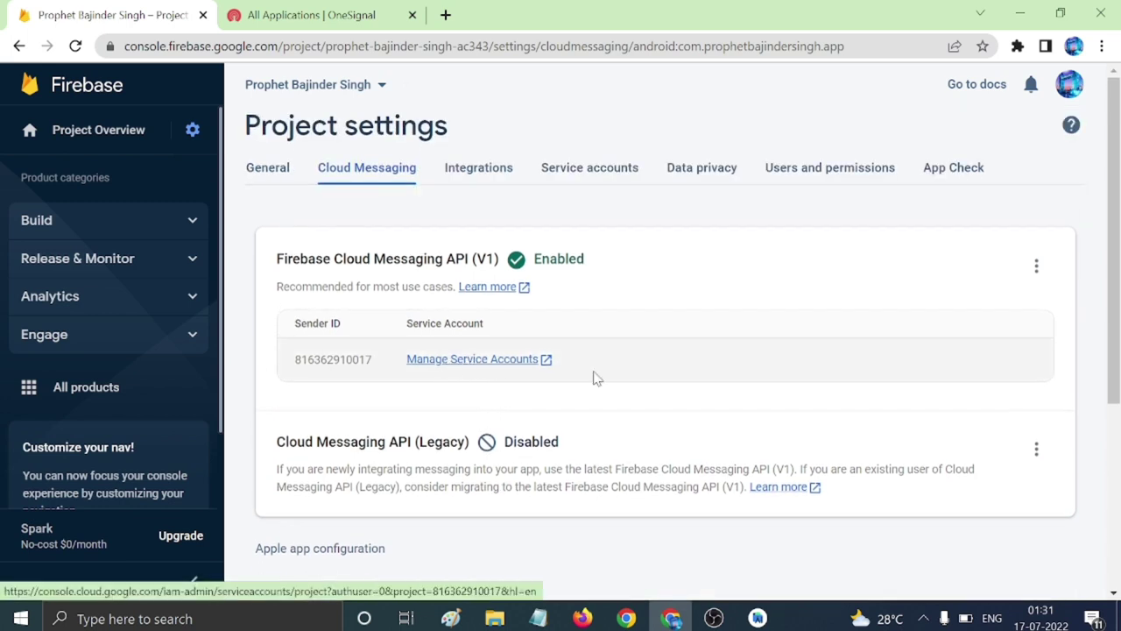
click(1037, 449)
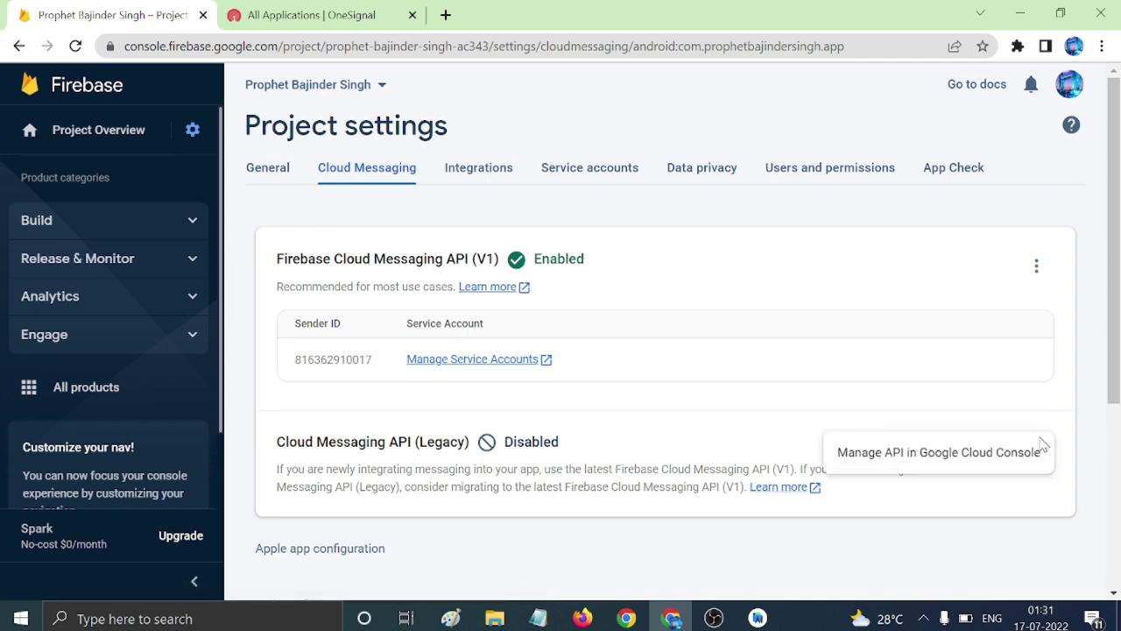
click(982, 539)
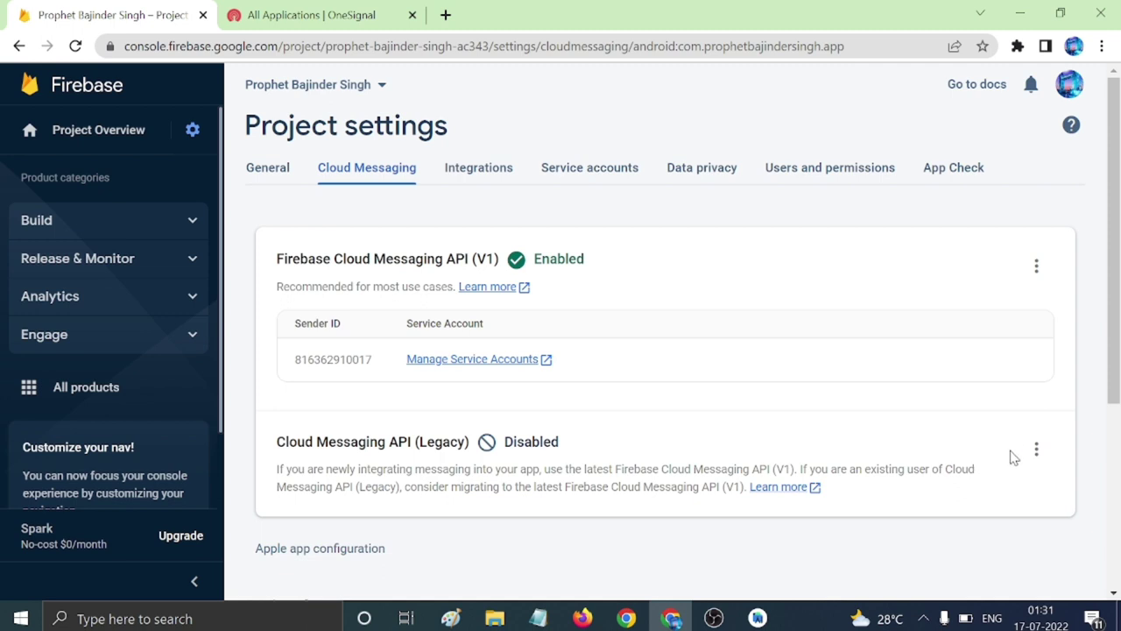
click(1038, 449)
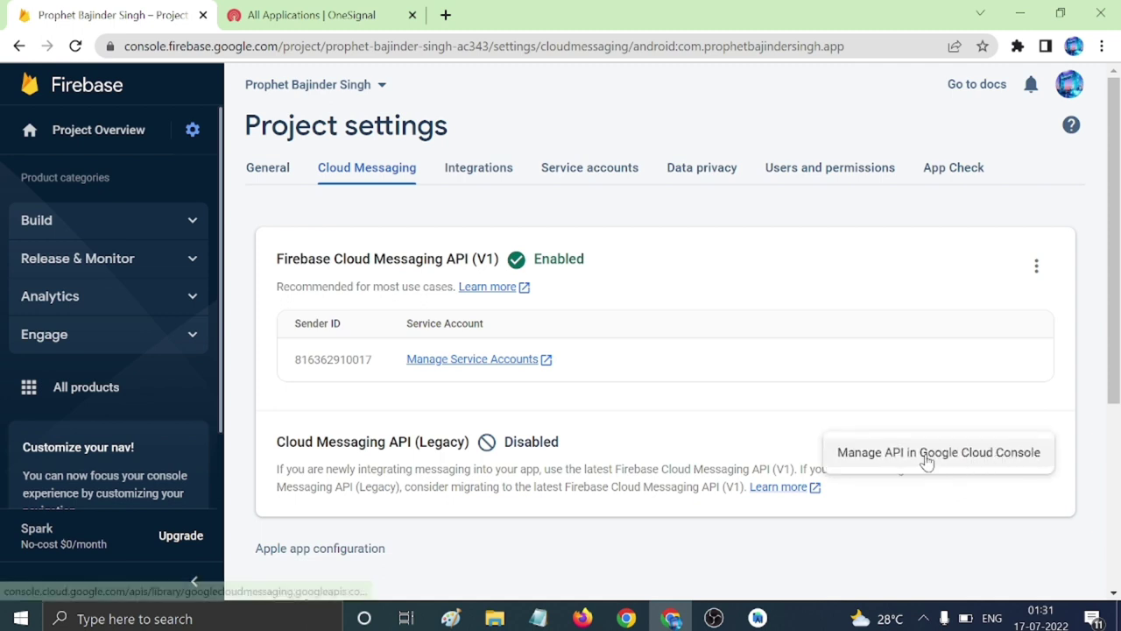
click(927, 463)
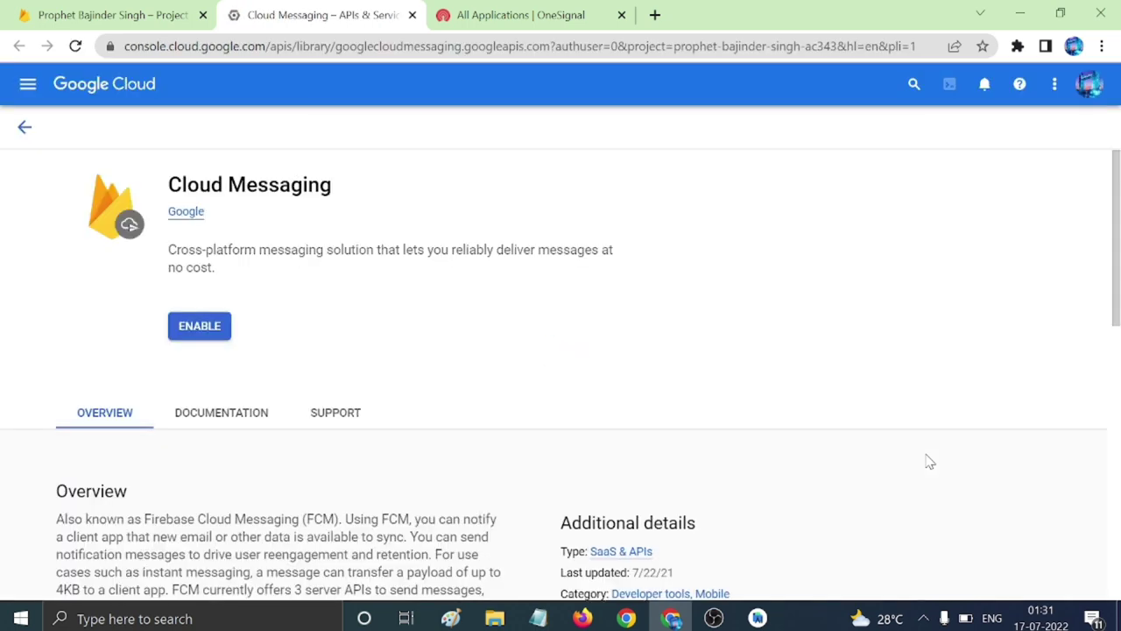
Enable the Cloud Messaging API, accepting the terms of service with country India, then return to Firebase.
click(207, 329)
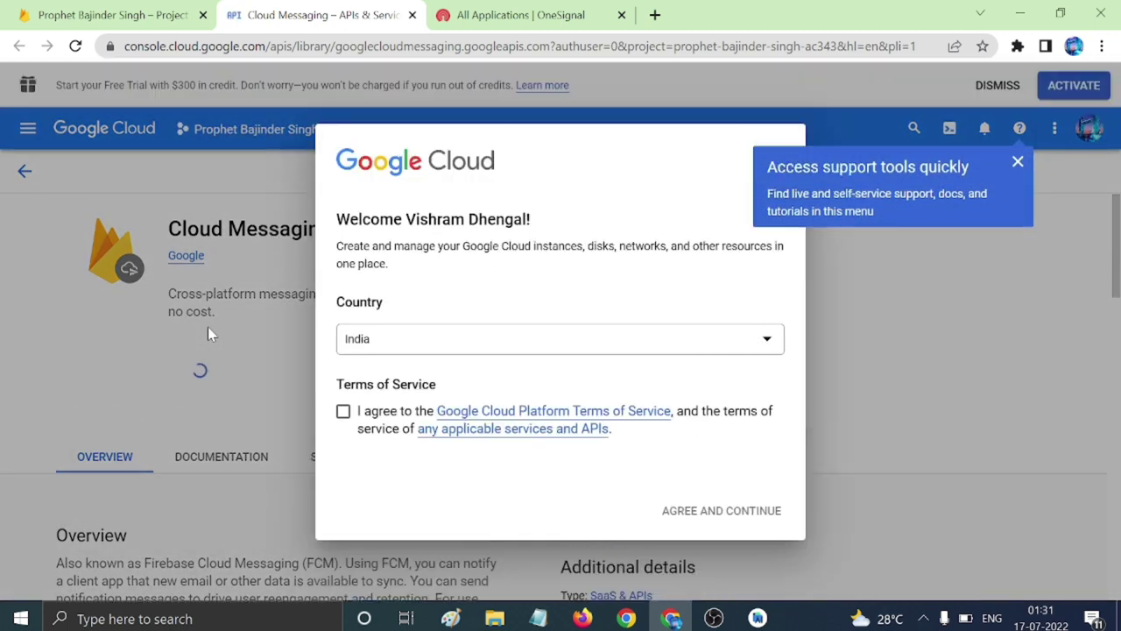
click(426, 341)
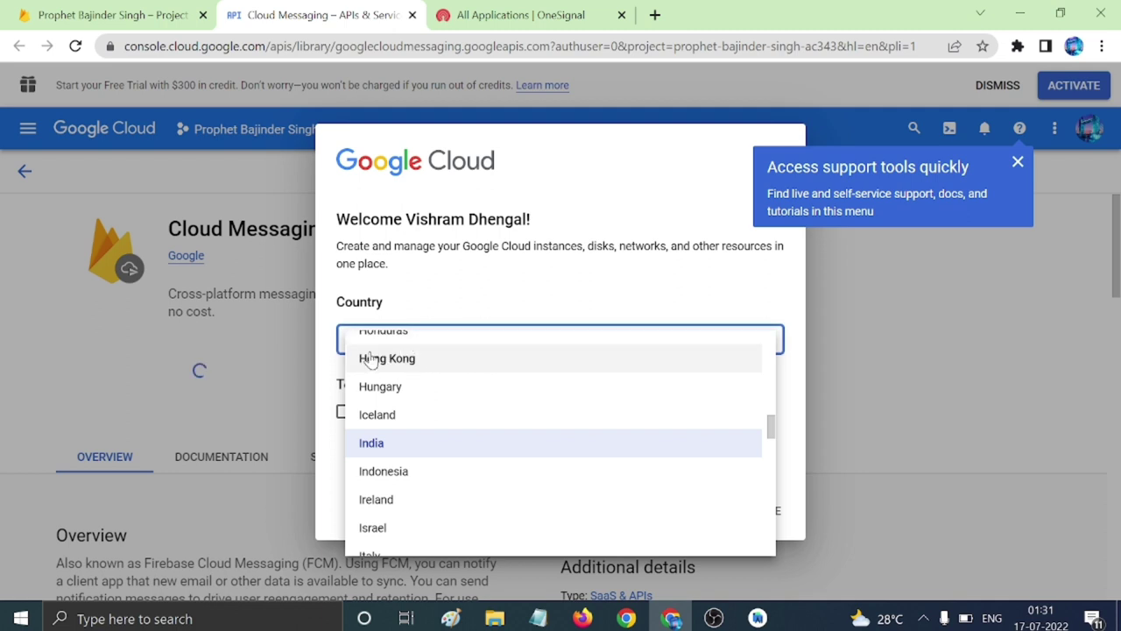
click(322, 375)
click(341, 415)
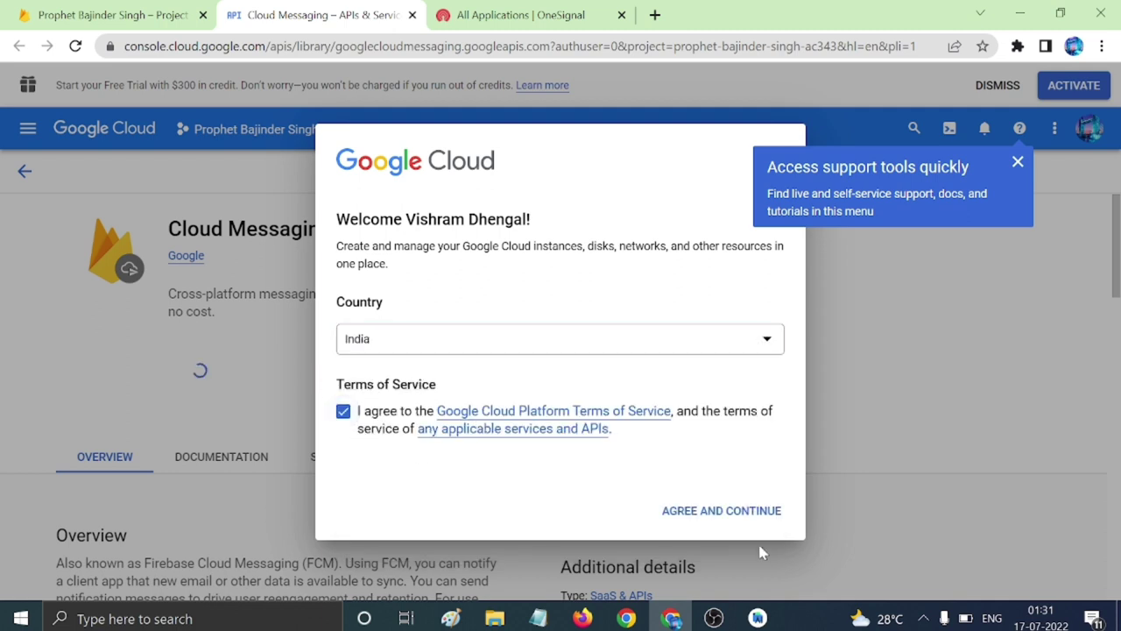
click(718, 515)
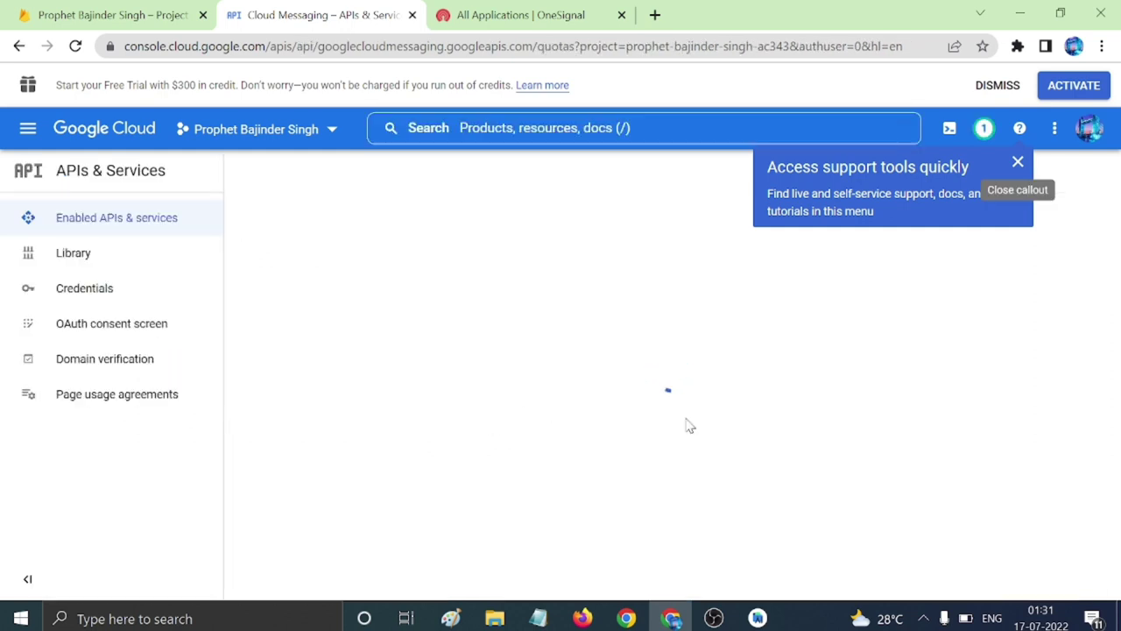
click(149, 17)
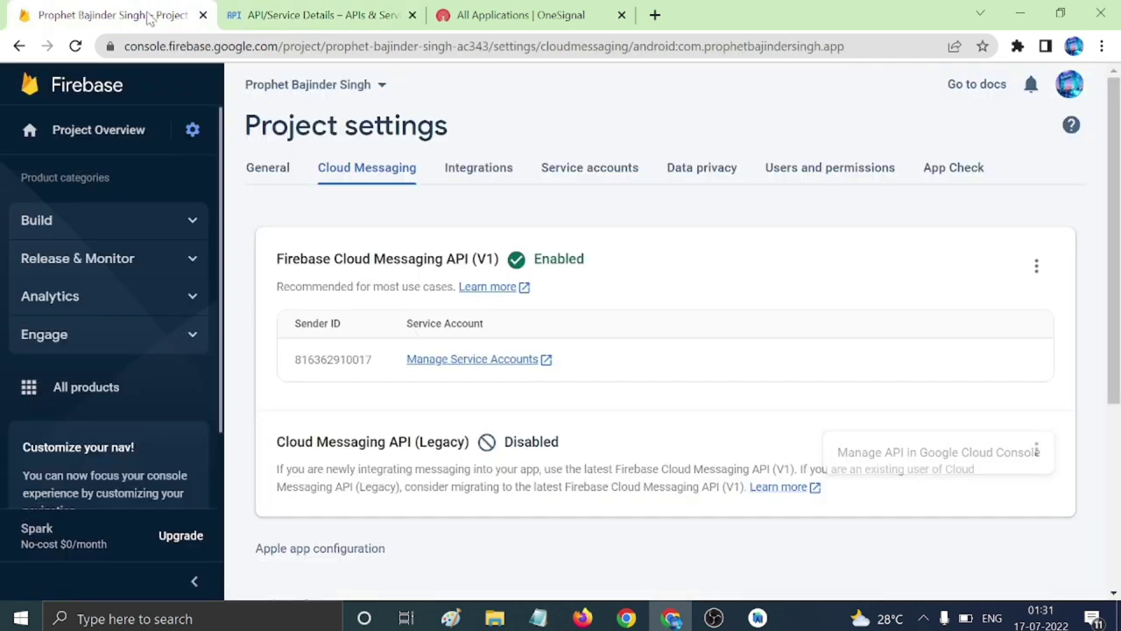
Reload Firebase settings to show the legacy API enabled and select the full server key token.
click(75, 45)
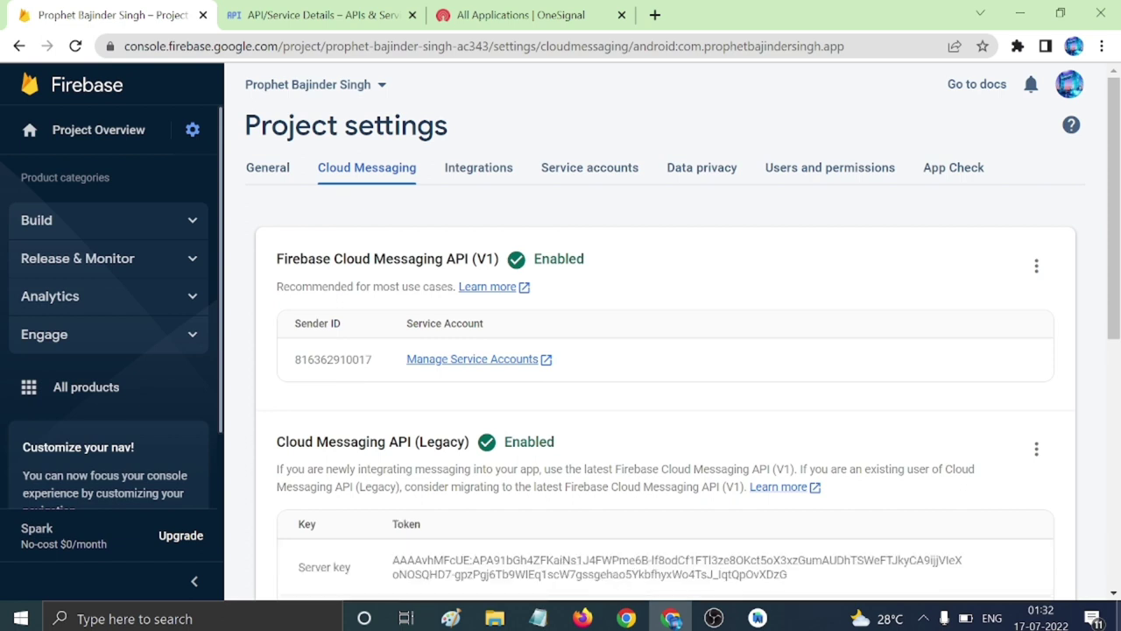
mouse_move(1040, 616)
scroll(483, 459, down, 2)
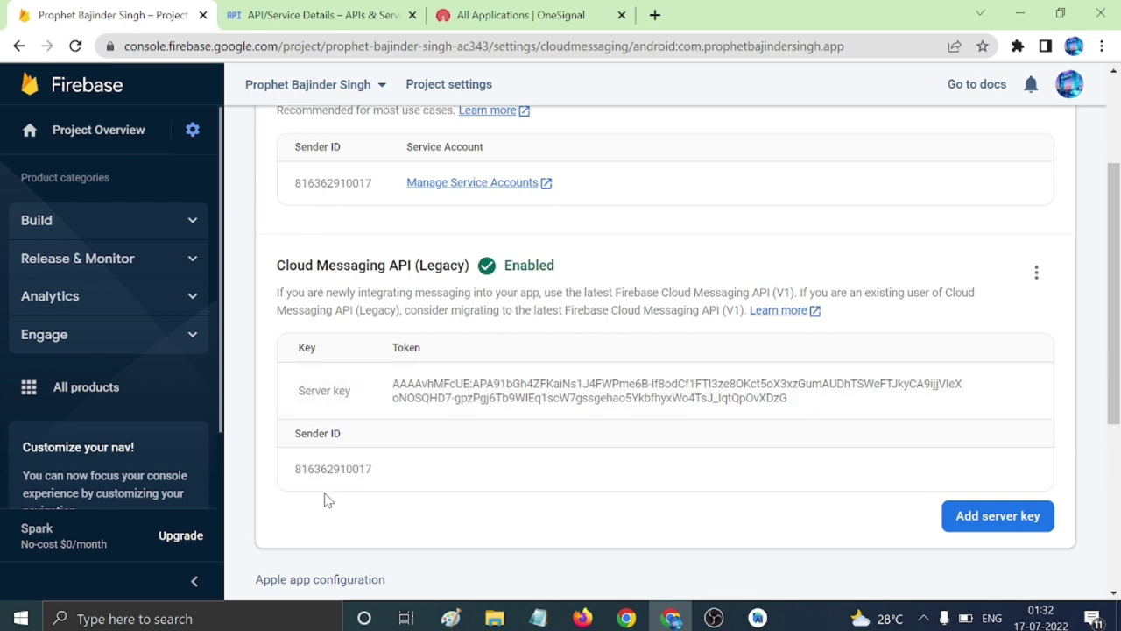
drag(389, 390, 801, 412)
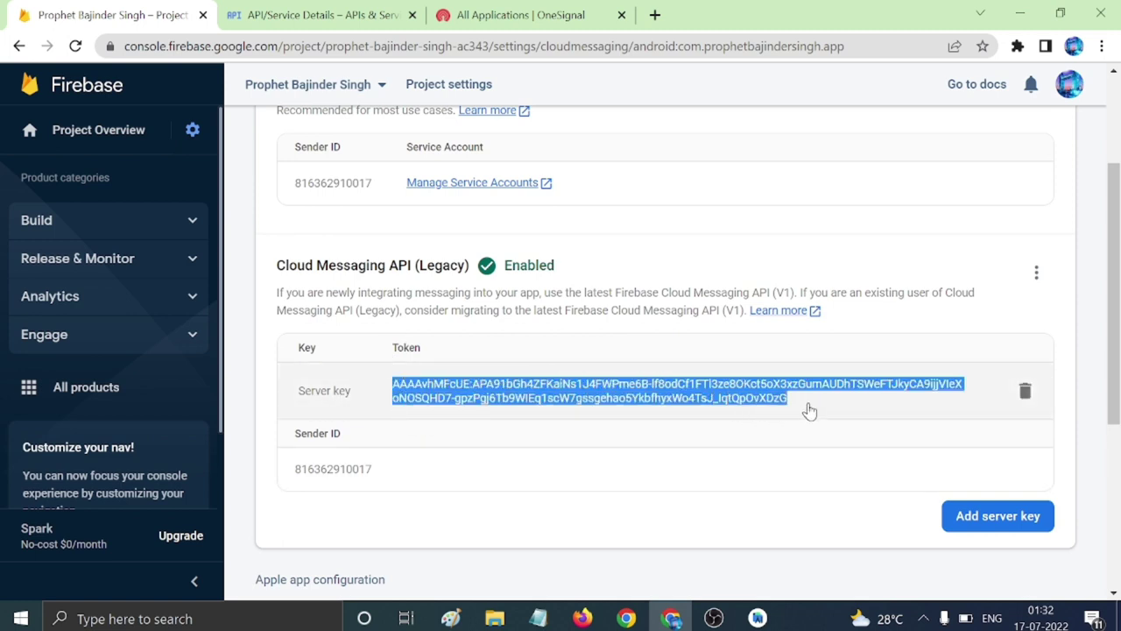
Paste the Firebase server key into OneSignal's Firebase Server Key field.
click(543, 9)
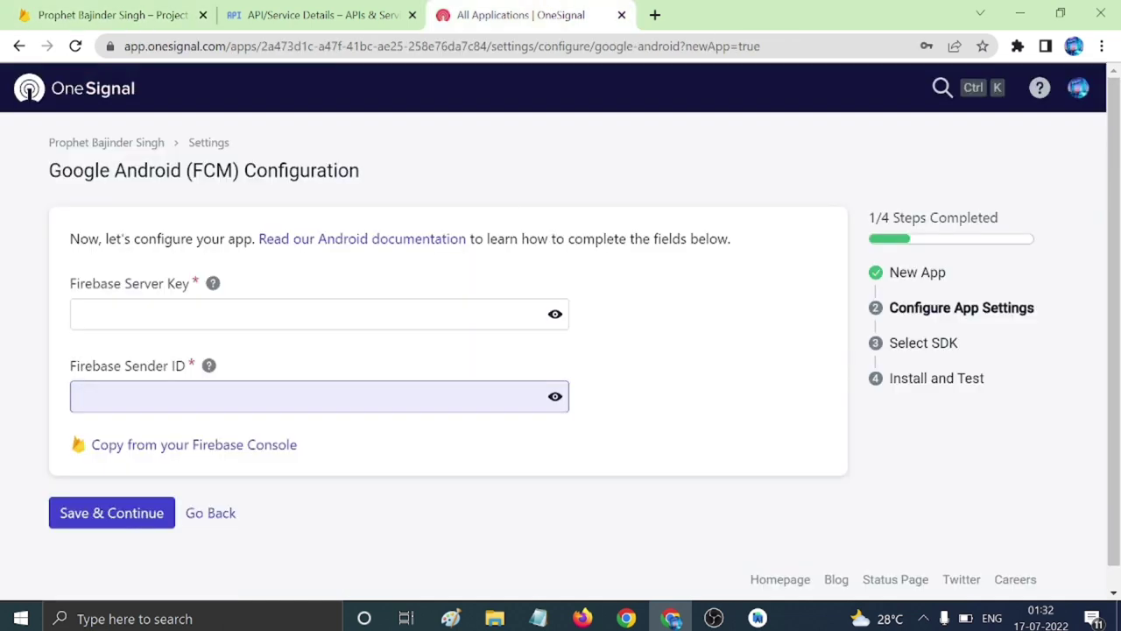
click(262, 314)
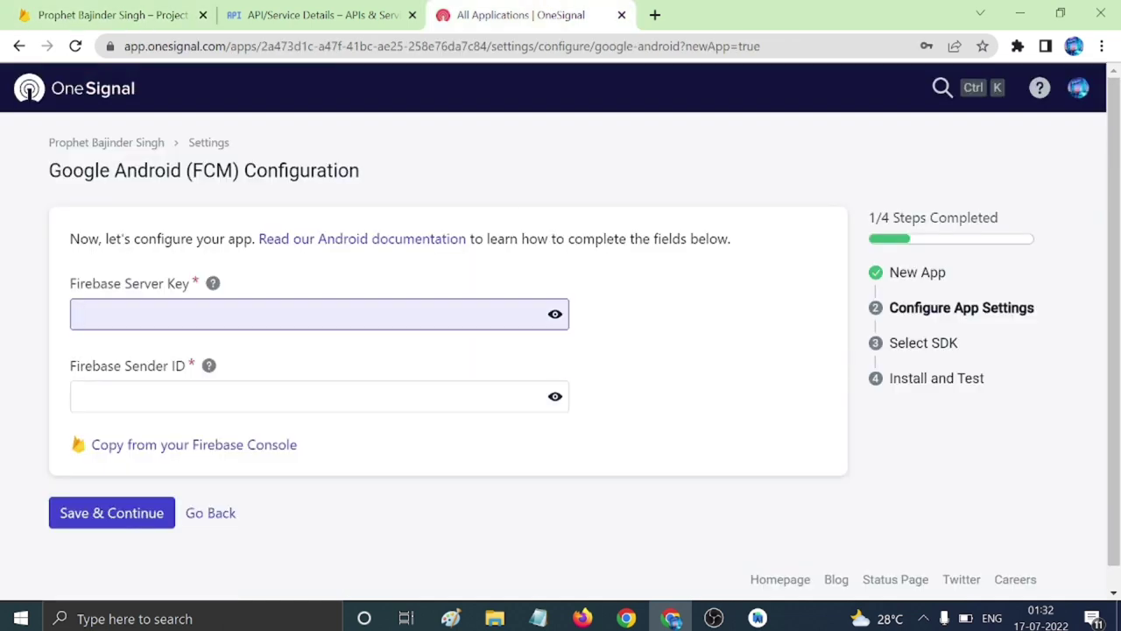
key(ctrl+v)
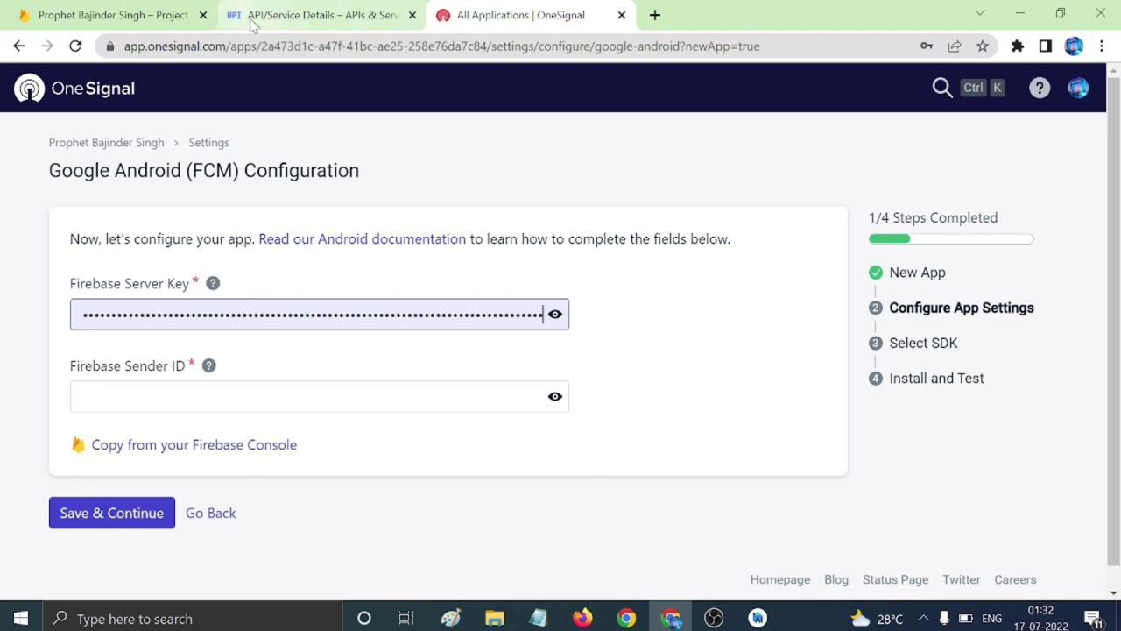
Copy the Sender ID from Firebase into OneSignal's Firebase Sender ID field and Save & Continue.
click(175, 15)
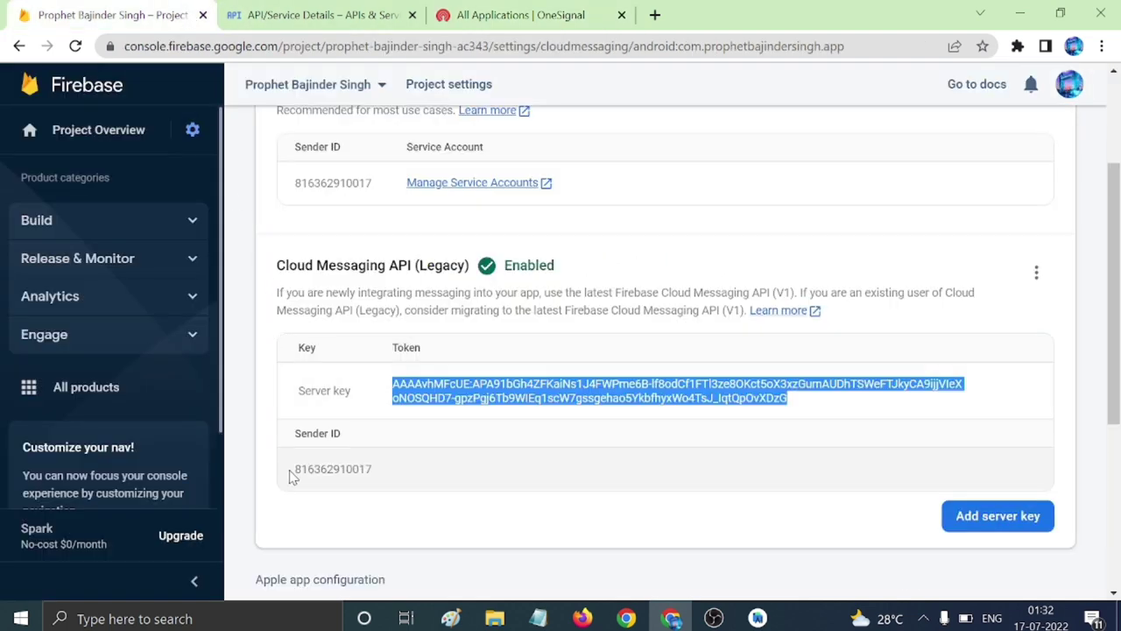
drag(292, 469, 359, 469)
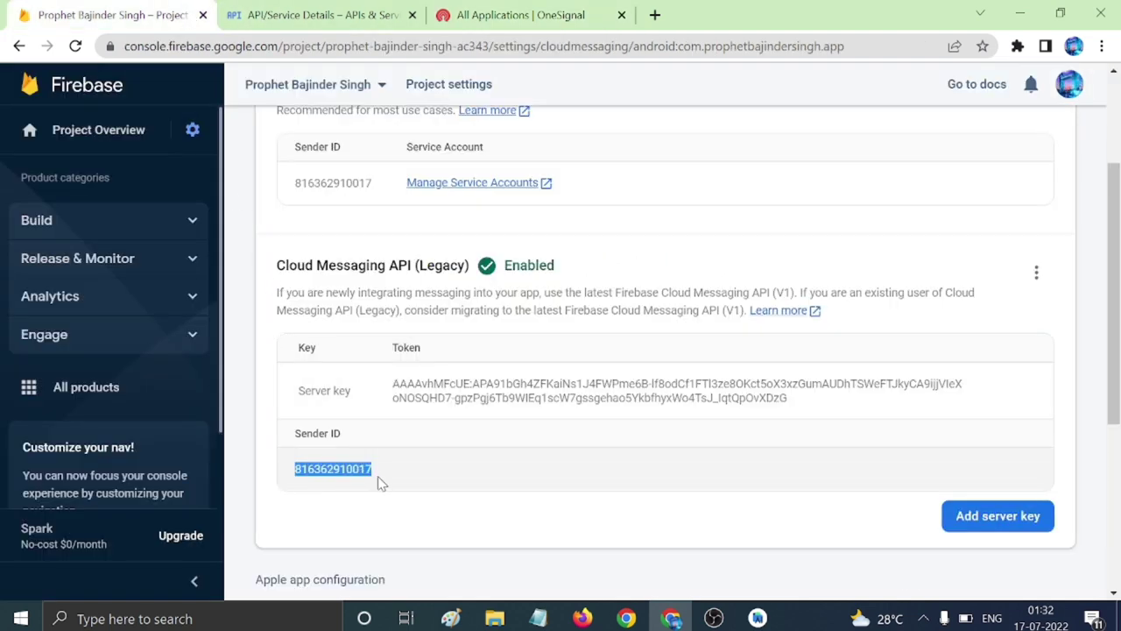
click(520, 15)
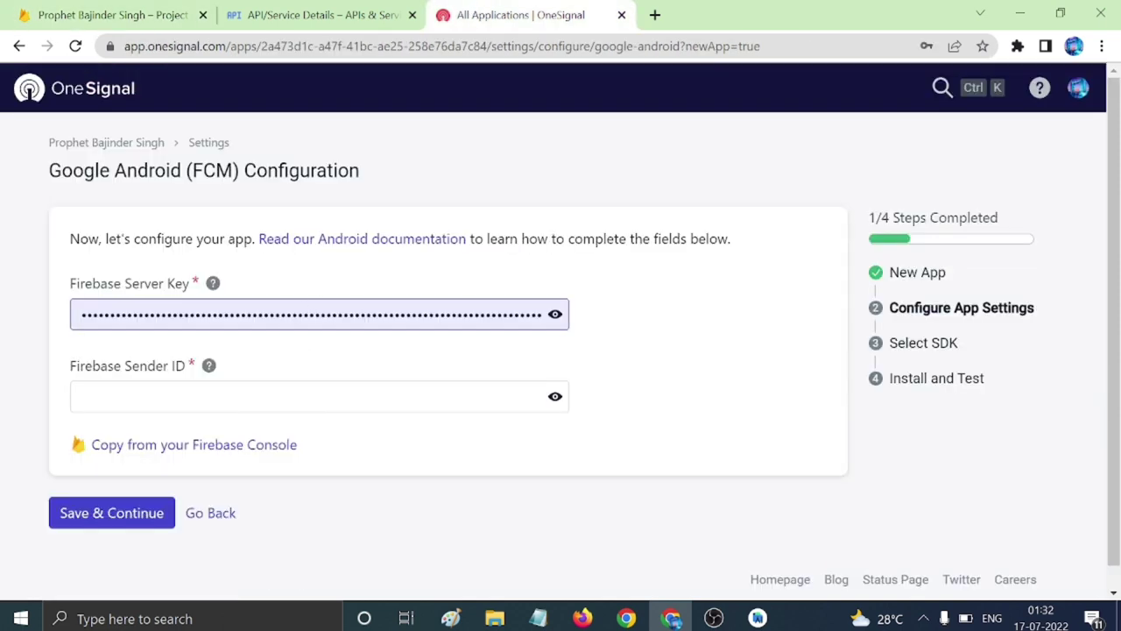
click(247, 398)
right_click(247, 399)
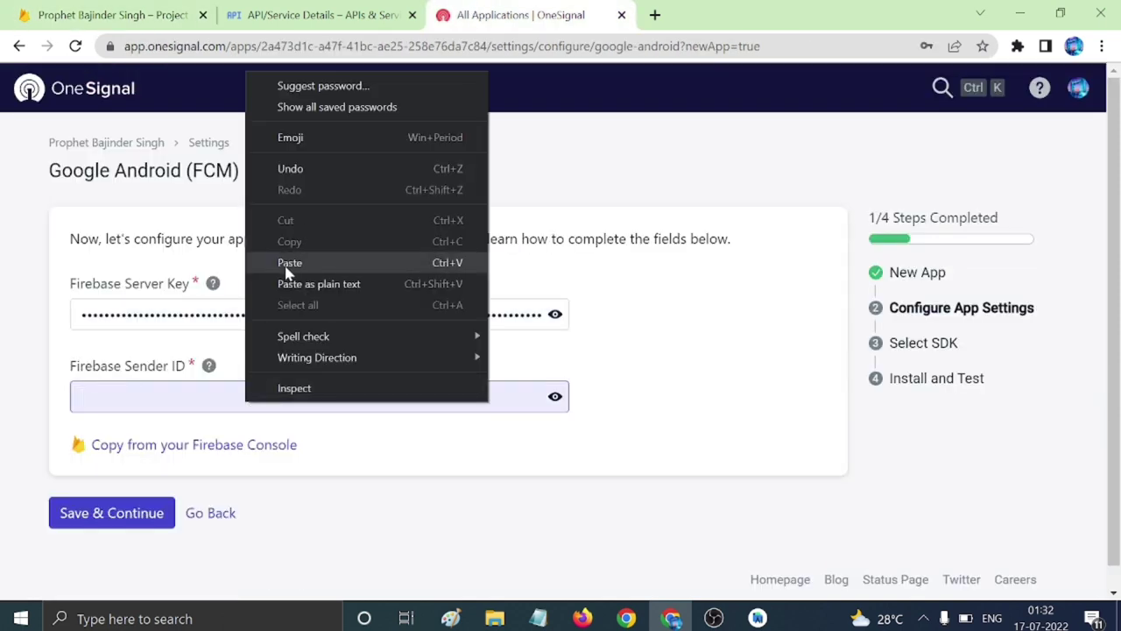
click(289, 263)
click(133, 517)
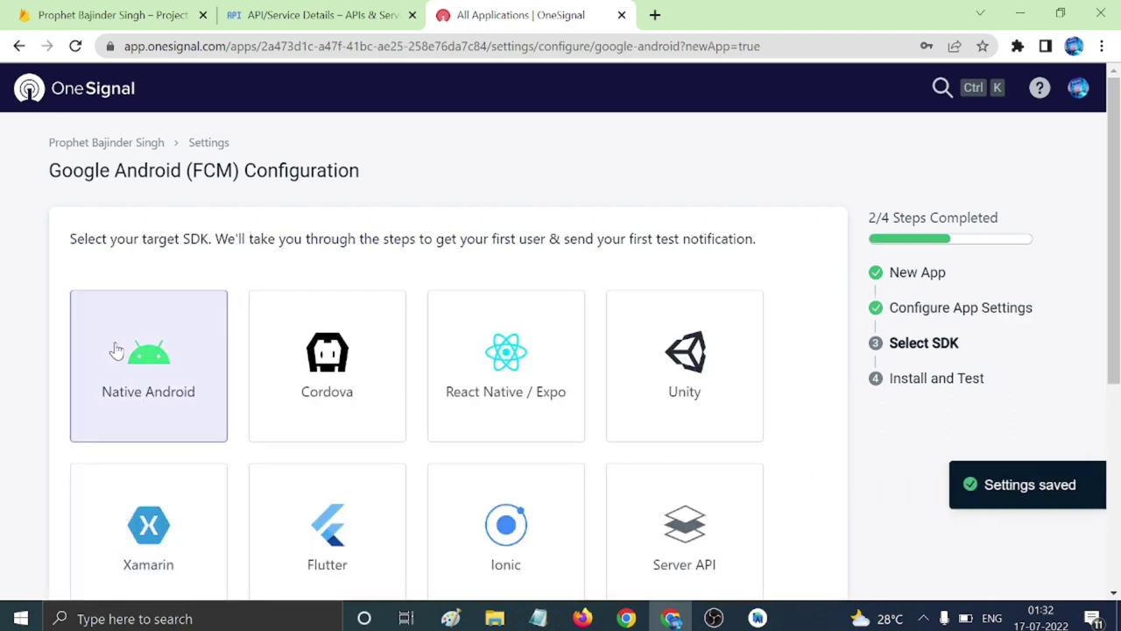
Save the Native Android SDK choice, finish setup, and select the App ID and REST API key.
scroll(248, 472, down, 4)
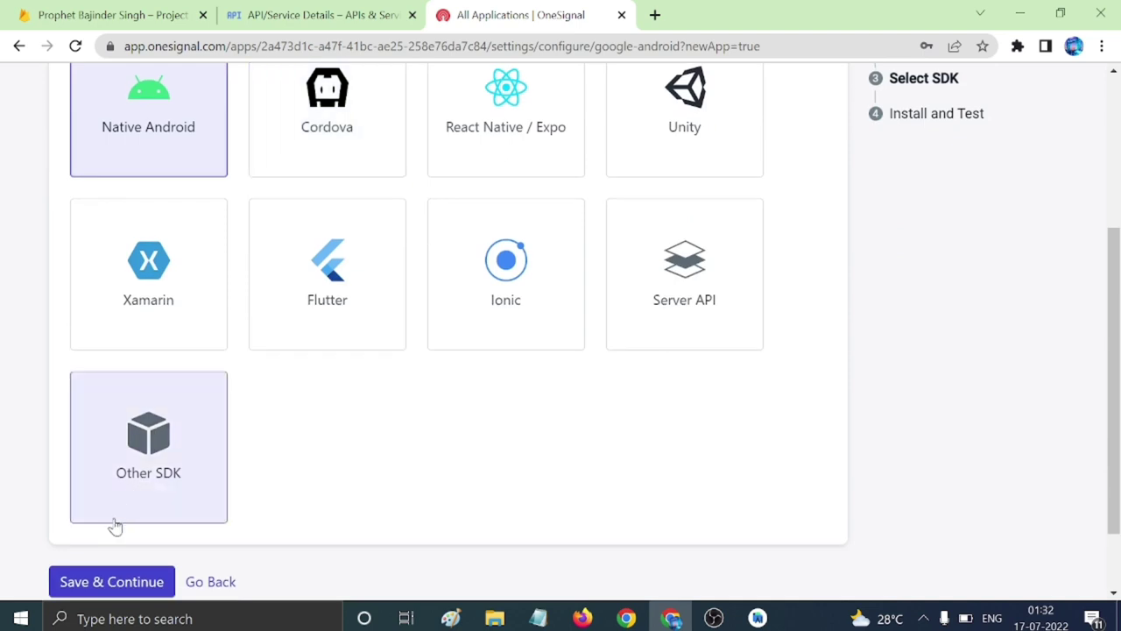
click(123, 495)
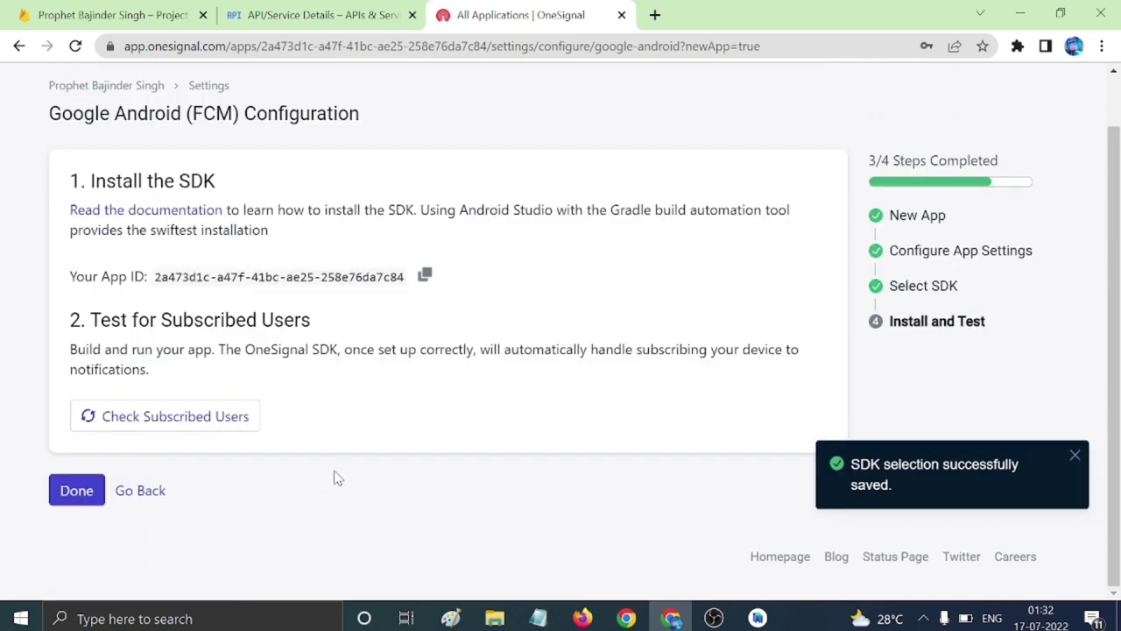
click(94, 488)
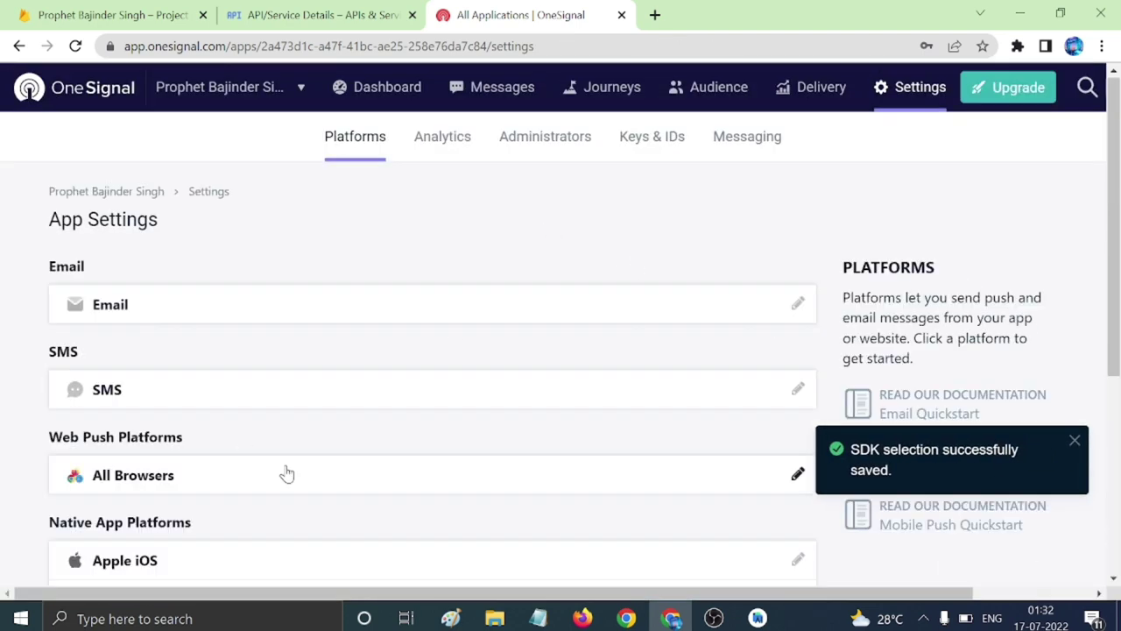
click(640, 142)
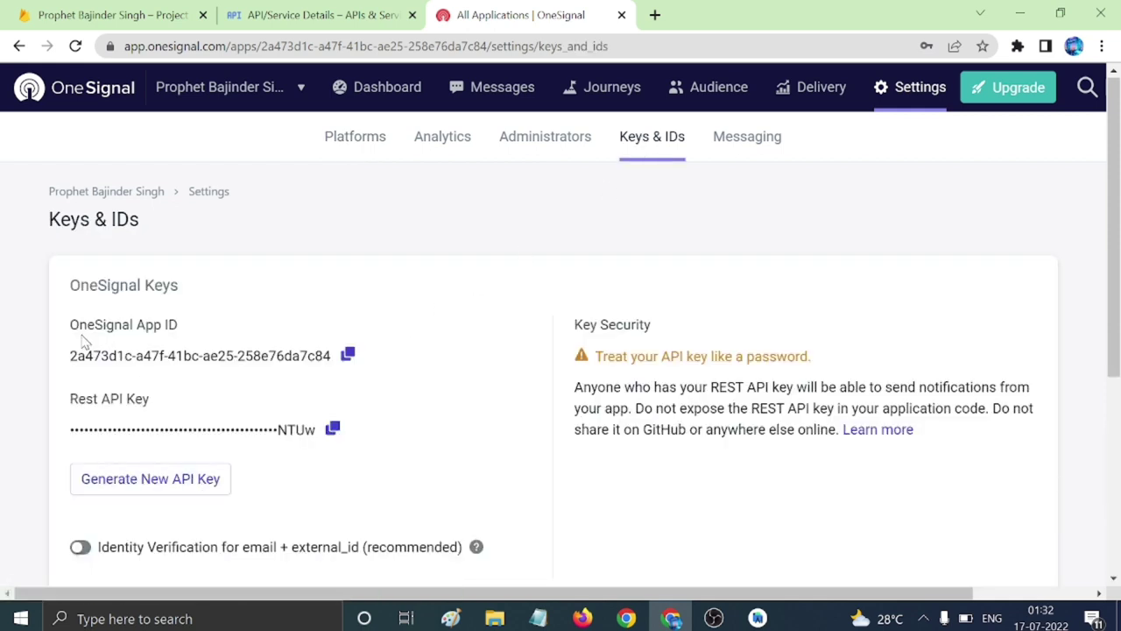
drag(72, 326, 322, 445)
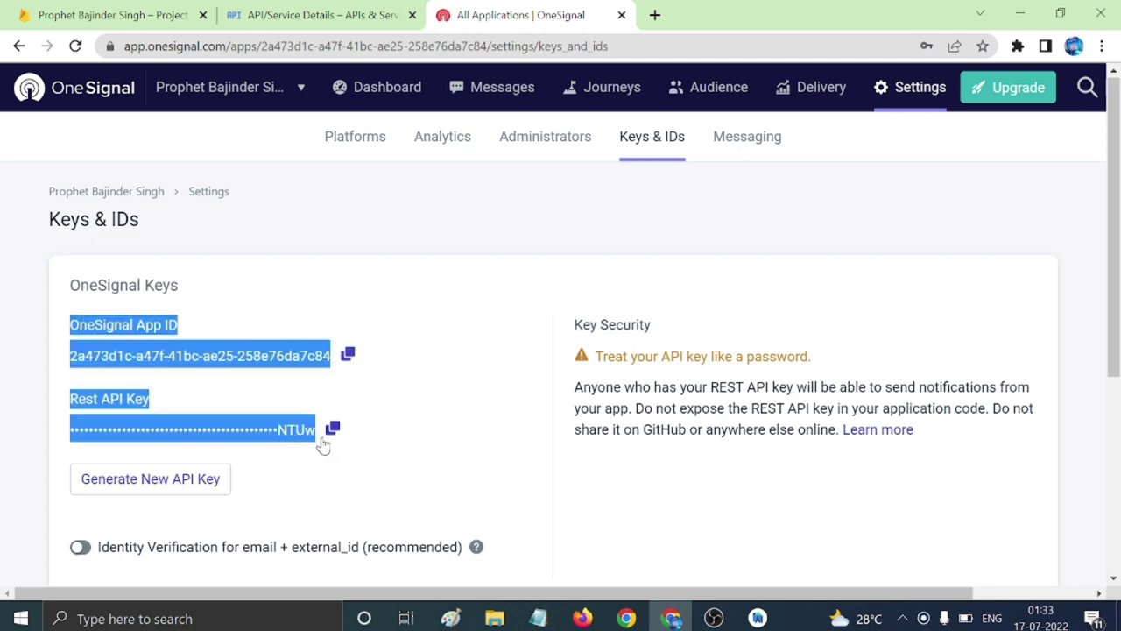
Paste the OneSignal App ID and API key lines into desc.txt above the Hosting & Firbass section.
click(538, 618)
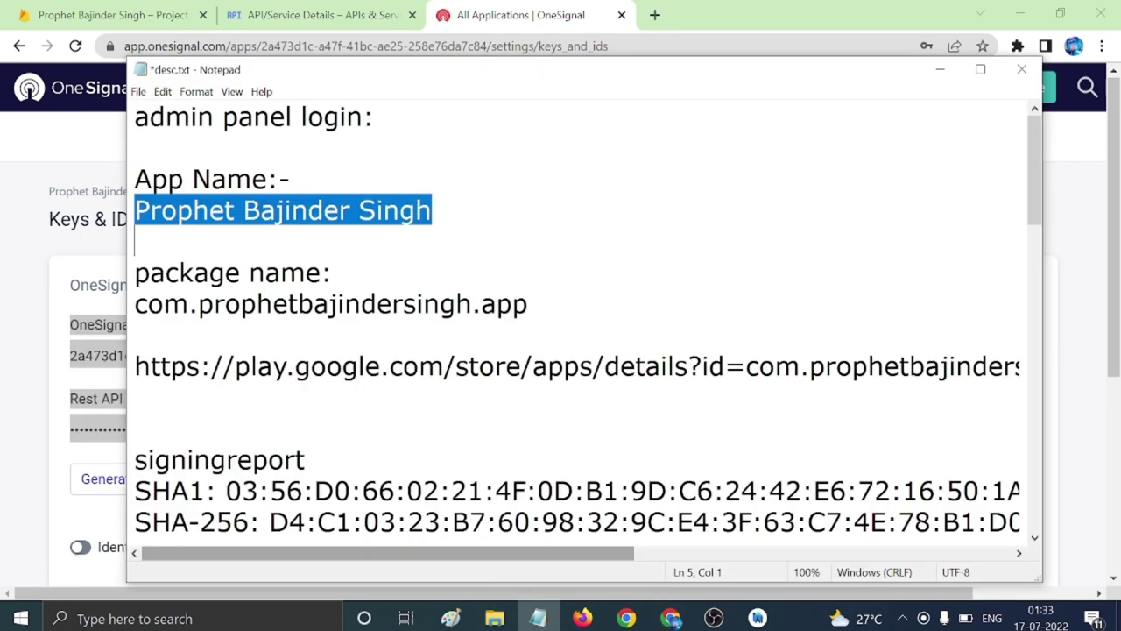
scroll(578, 316, down, 2)
click(136, 396)
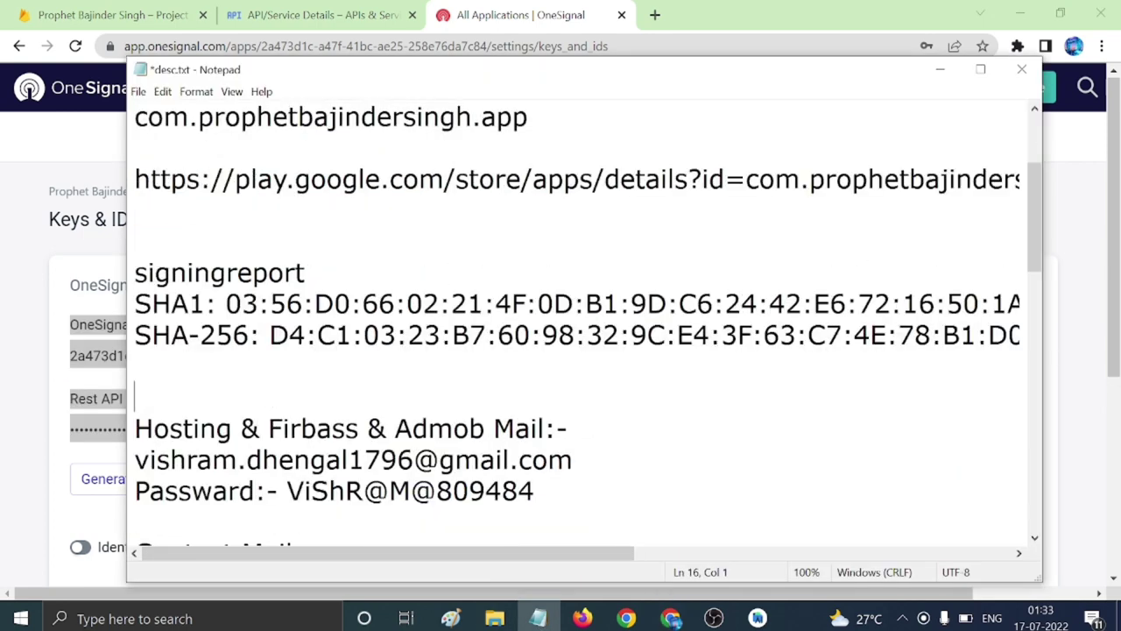
key(Return)
key(Return)
key(Return)
key(Return)
scroll(578, 316, up, 2)
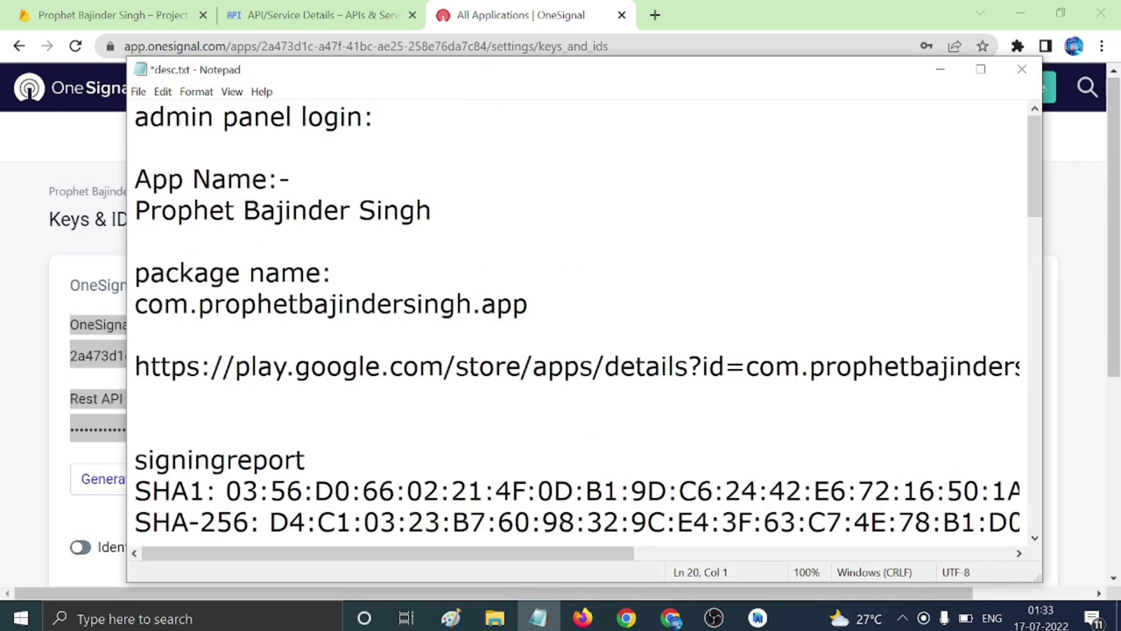
scroll(578, 315, down, 2)
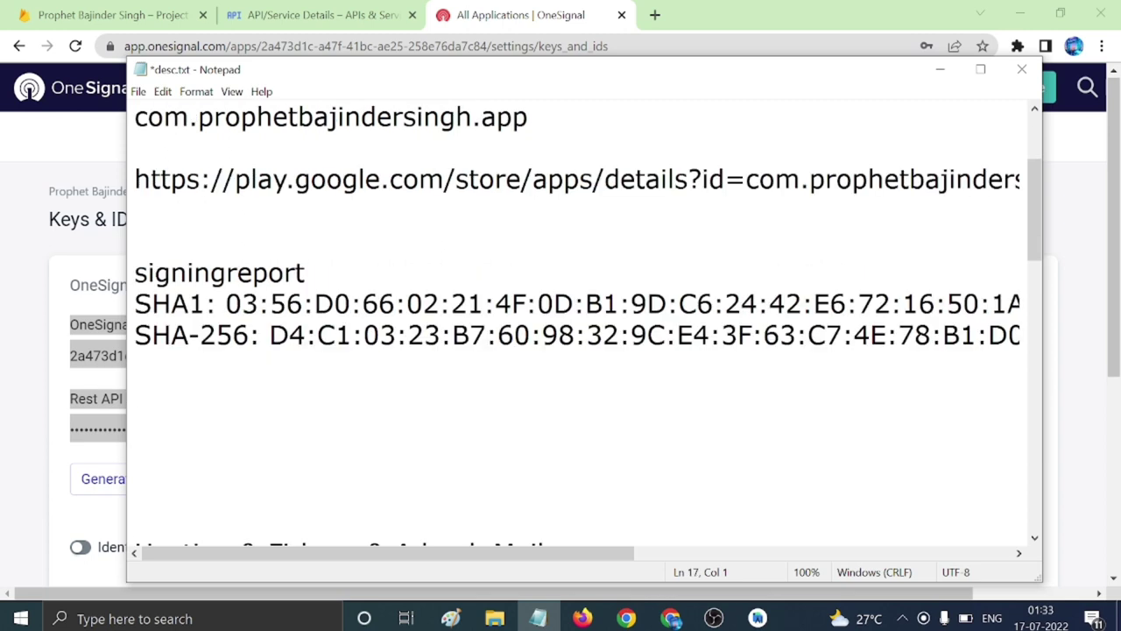
key(ctrl+v)
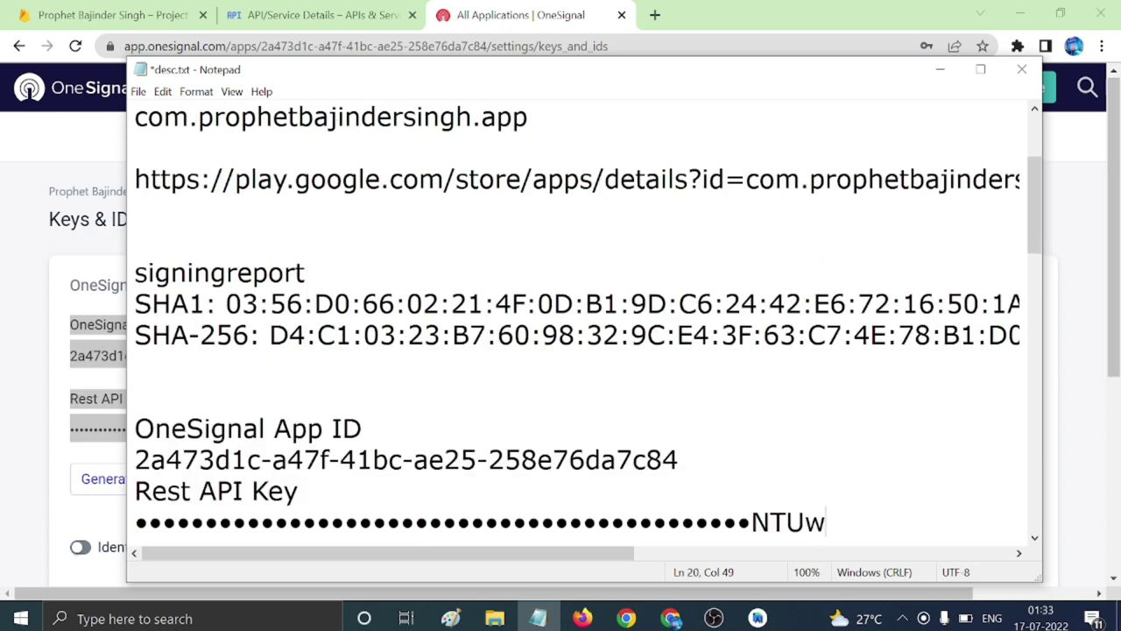
Replace the masked key in desc.txt with the full copied REST API key and save.
click(48, 429)
click(332, 429)
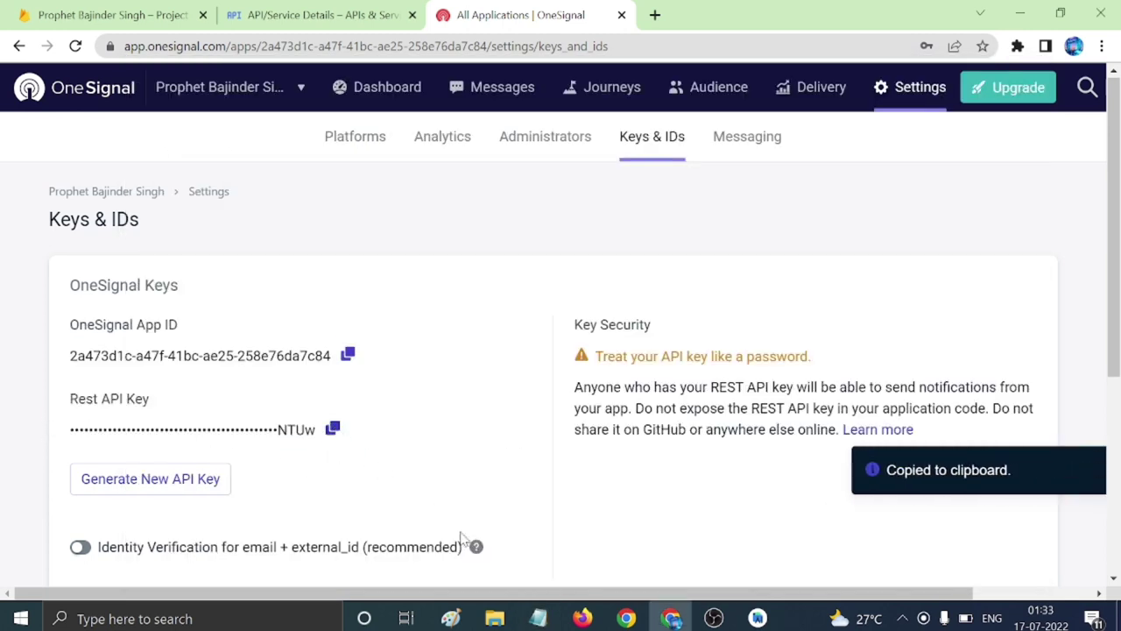
click(538, 618)
drag(135, 523, 826, 522)
key(ctrl+v)
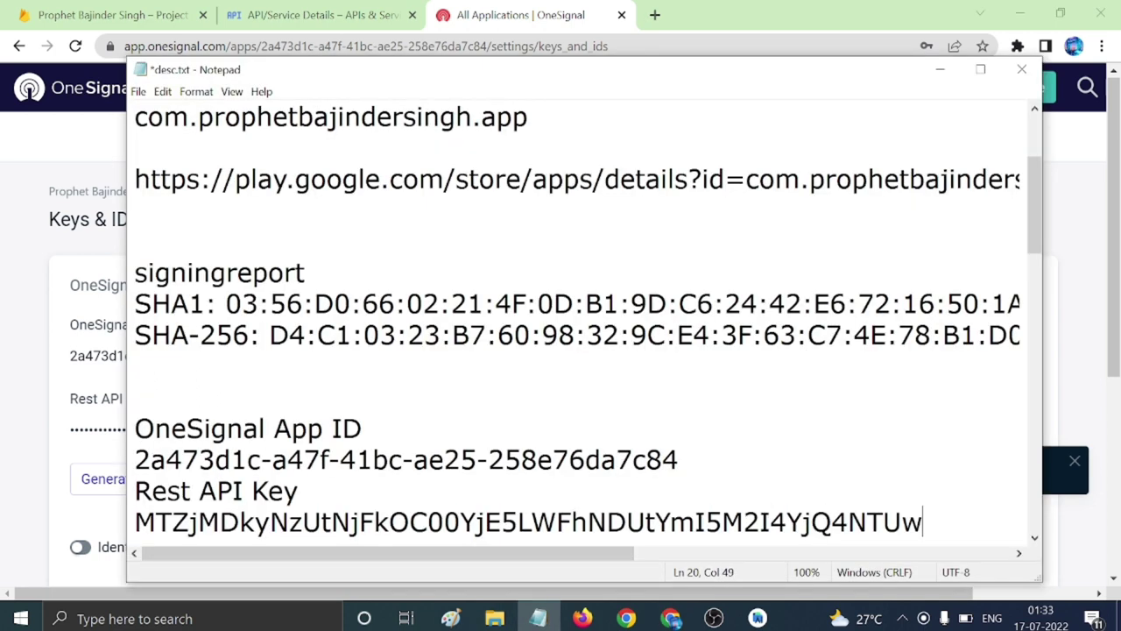
key(ctrl+s)
click(940, 70)
scroll(326, 436, down, 3)
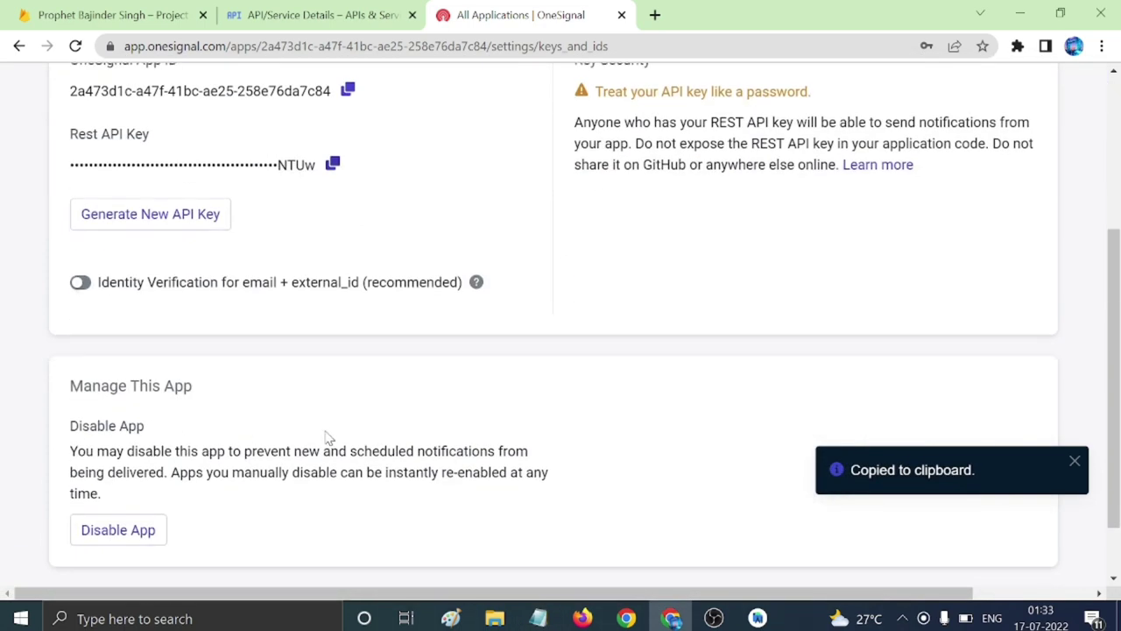
Close the OneSignal and Google Cloud API details tabs.
scroll(326, 436, up, 4)
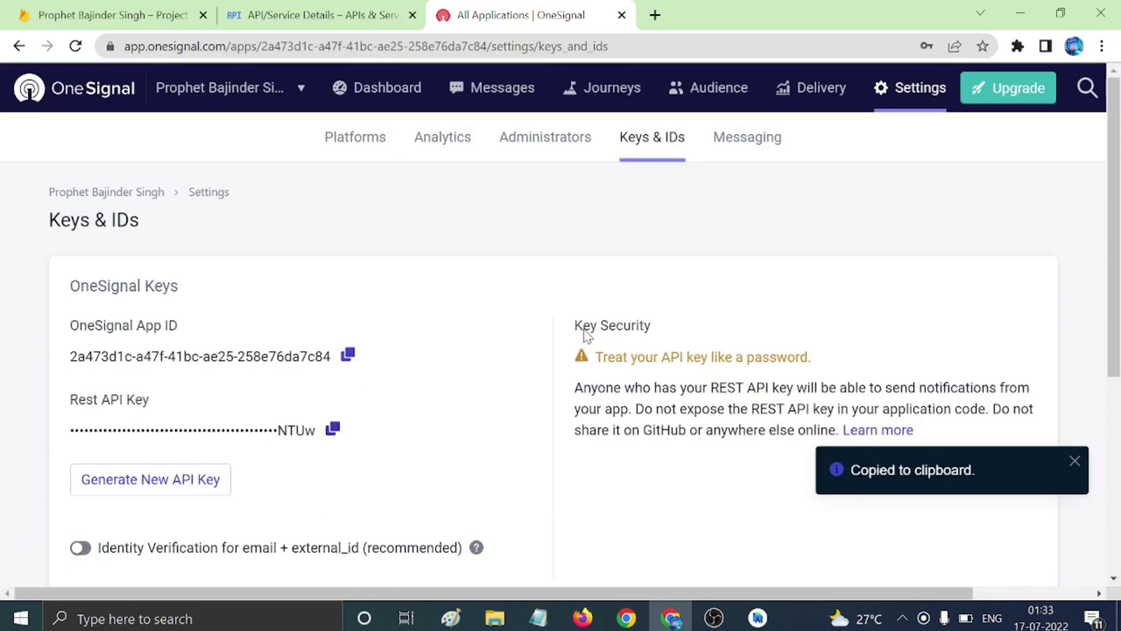
click(621, 15)
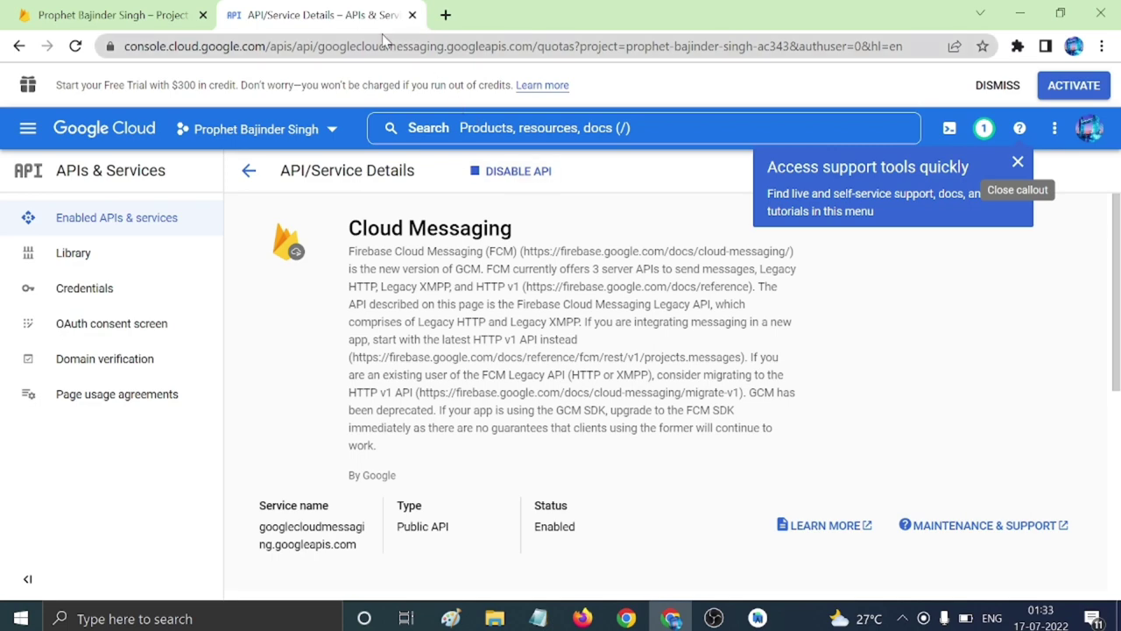
click(411, 15)
scroll(459, 250, up, 2)
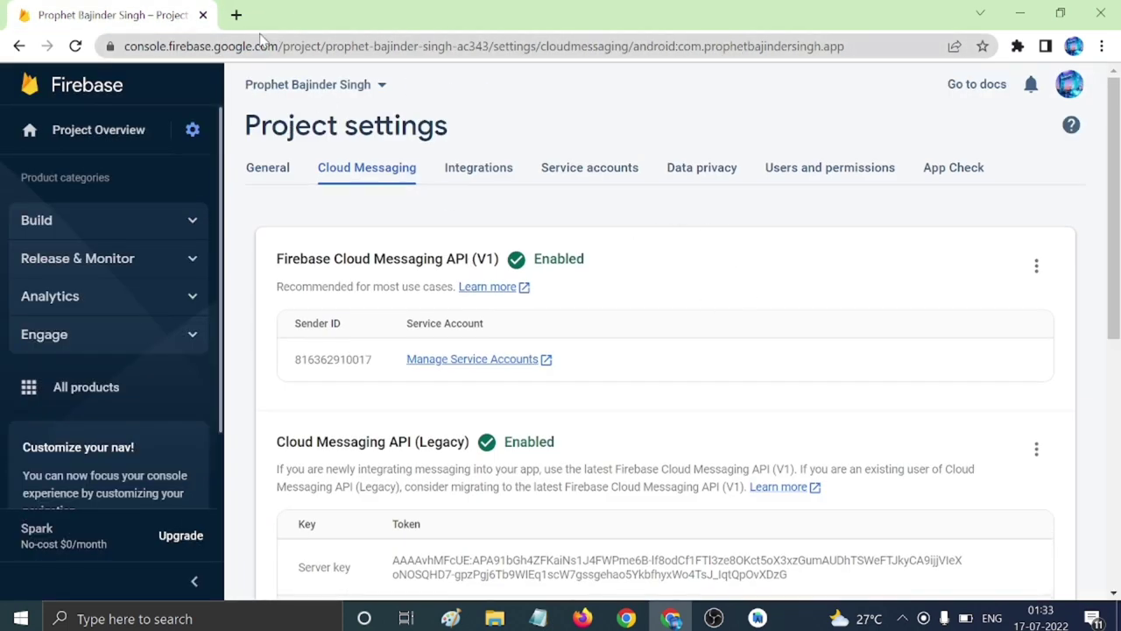
Search 'youtube api key generate', skim the YouTube Data API Overview page, then close it.
click(237, 15)
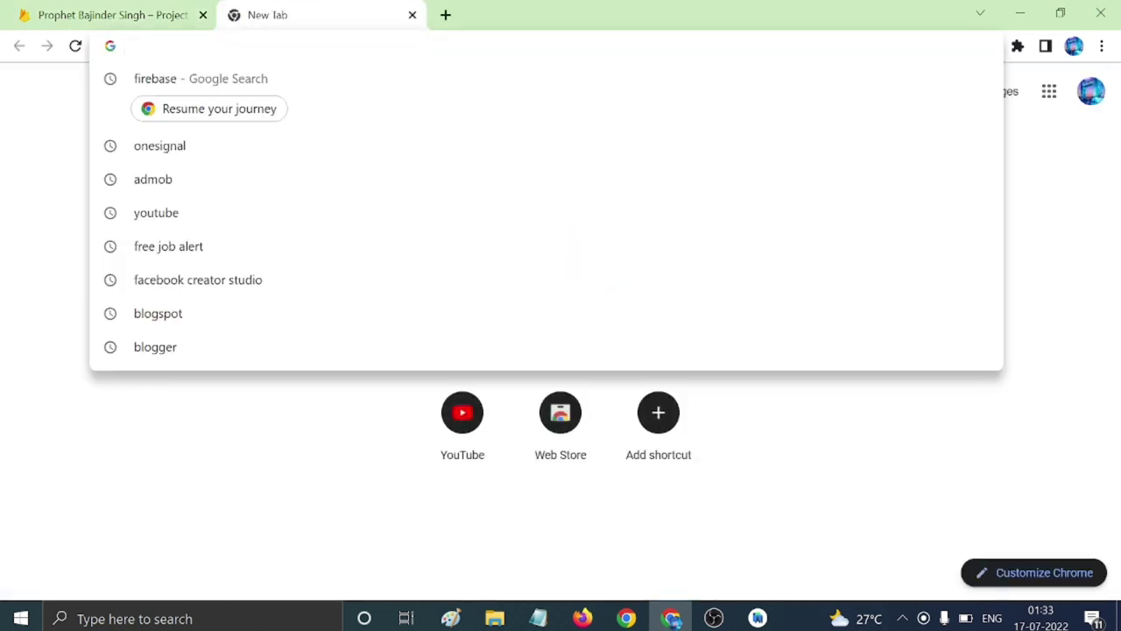
text(y)
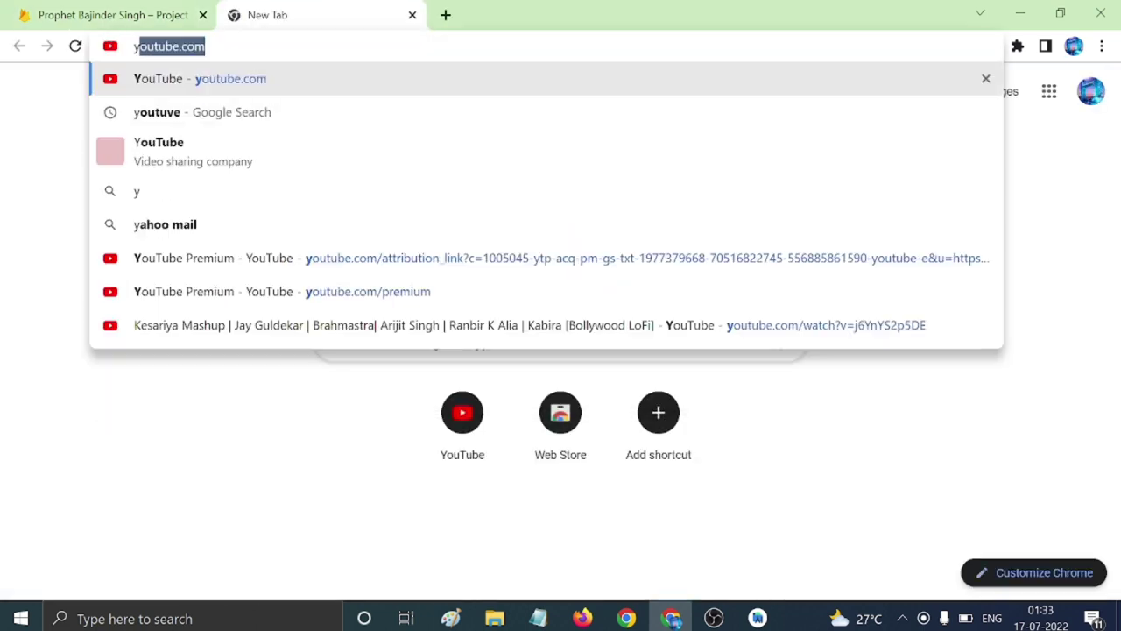
text(outub)
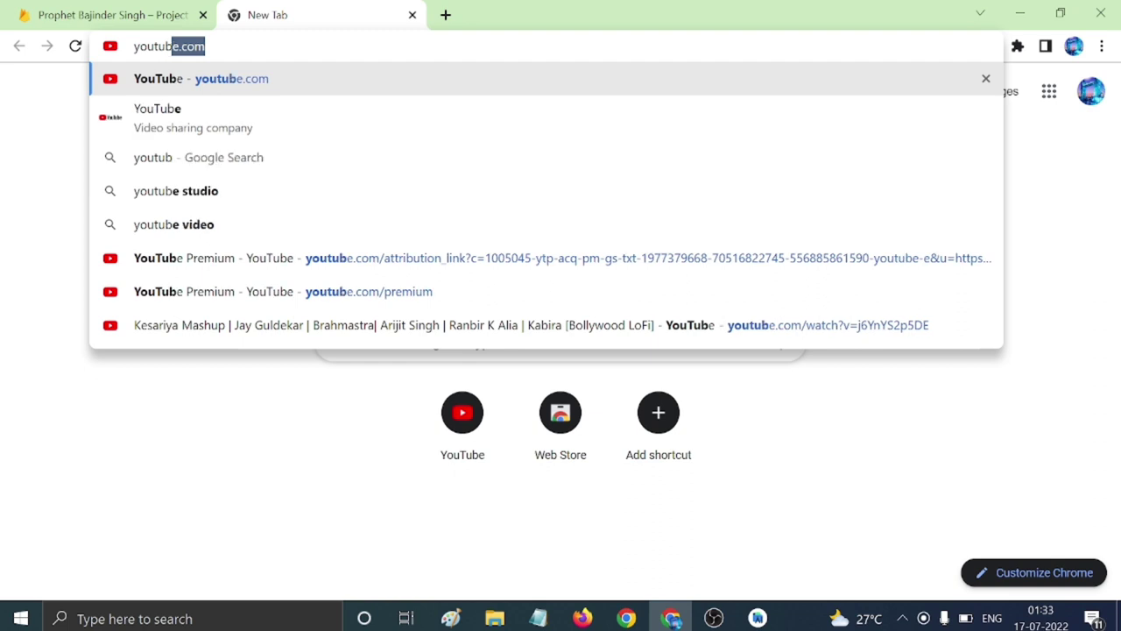
text(e api key)
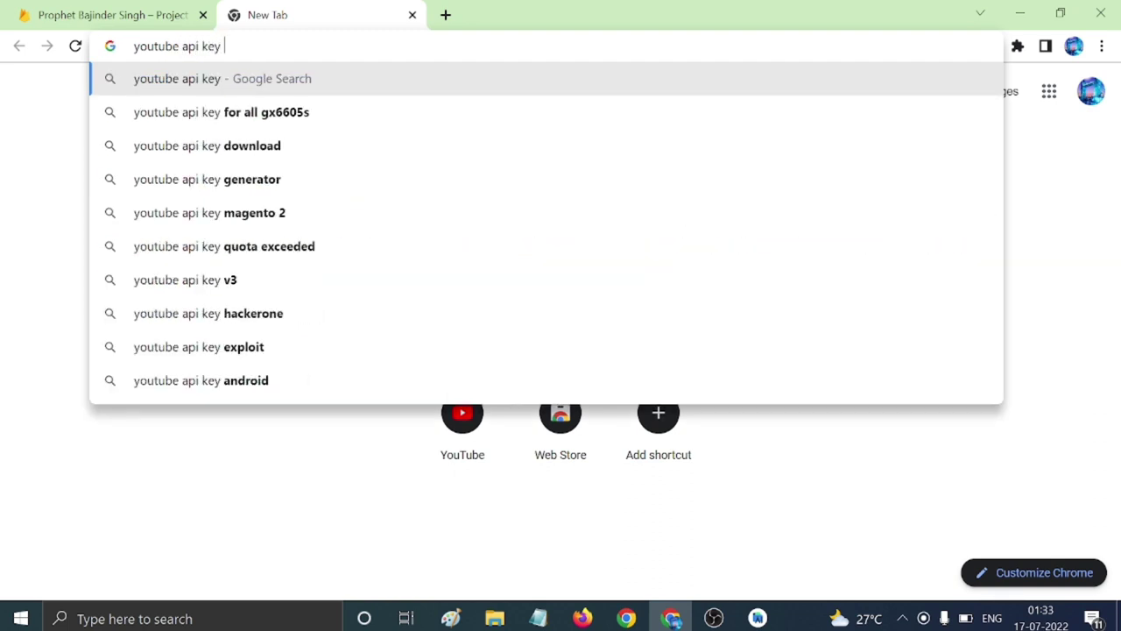
text( generate)
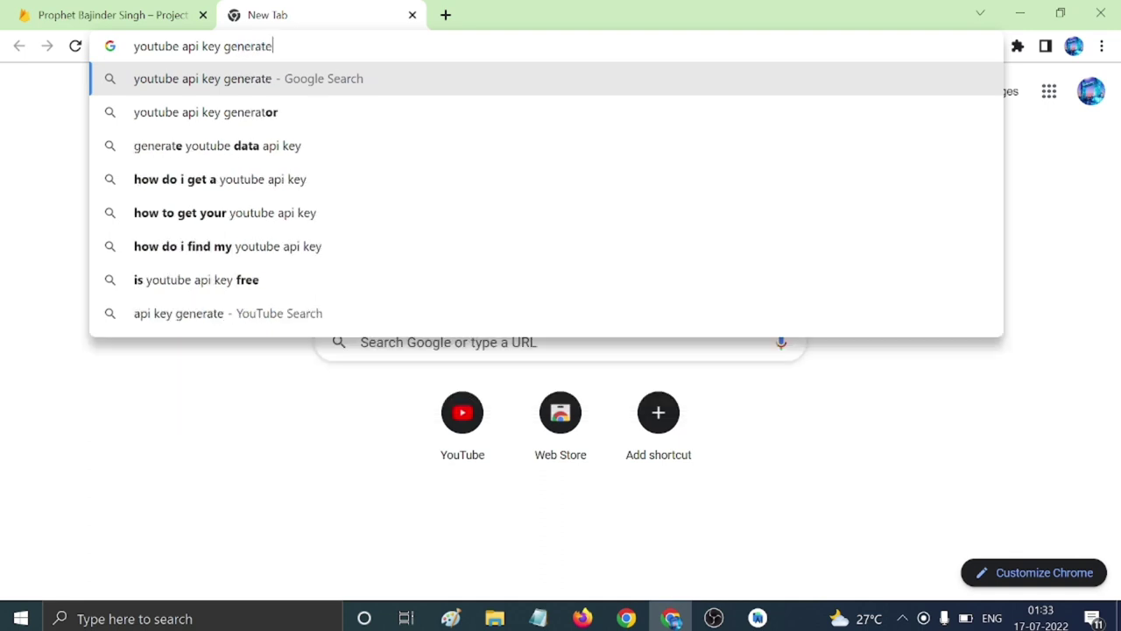
key(Return)
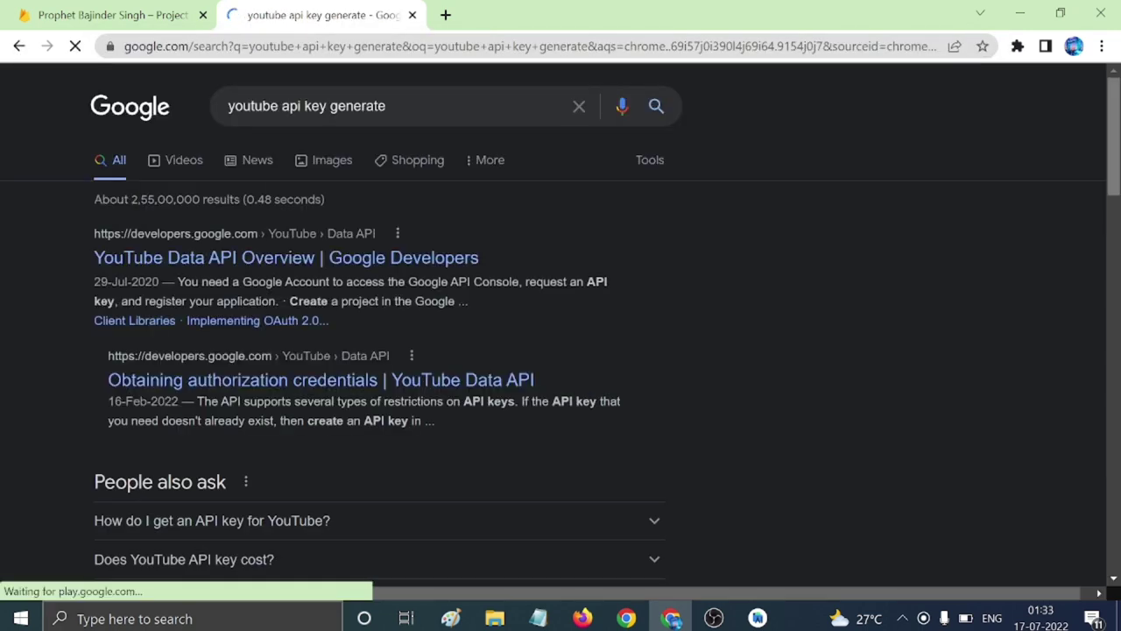
click(243, 255)
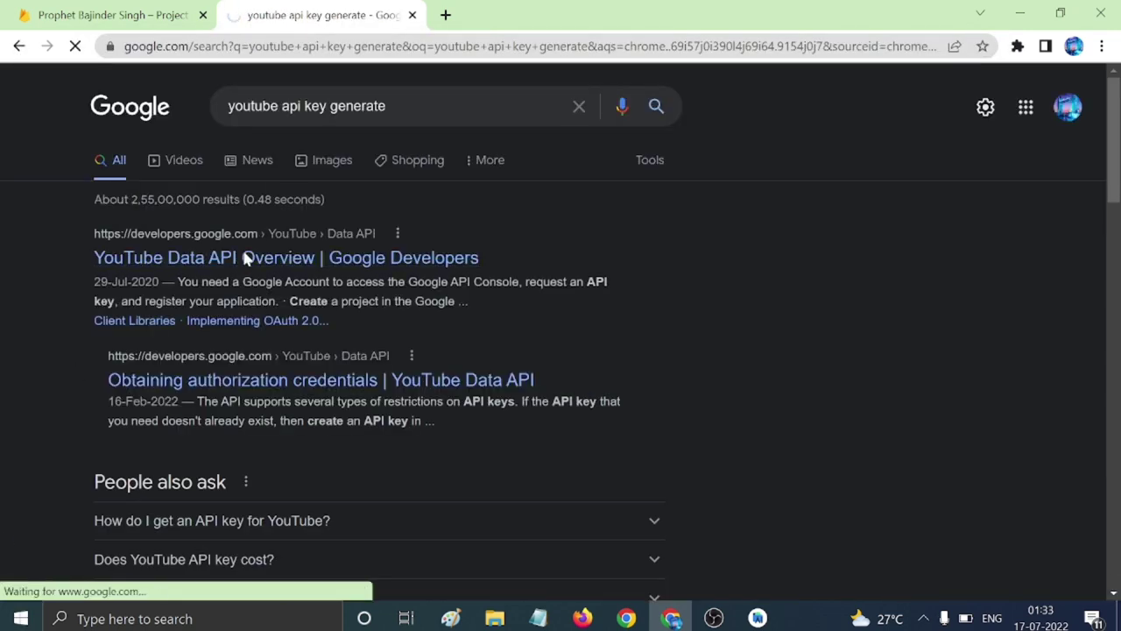
scroll(244, 258, down, 6)
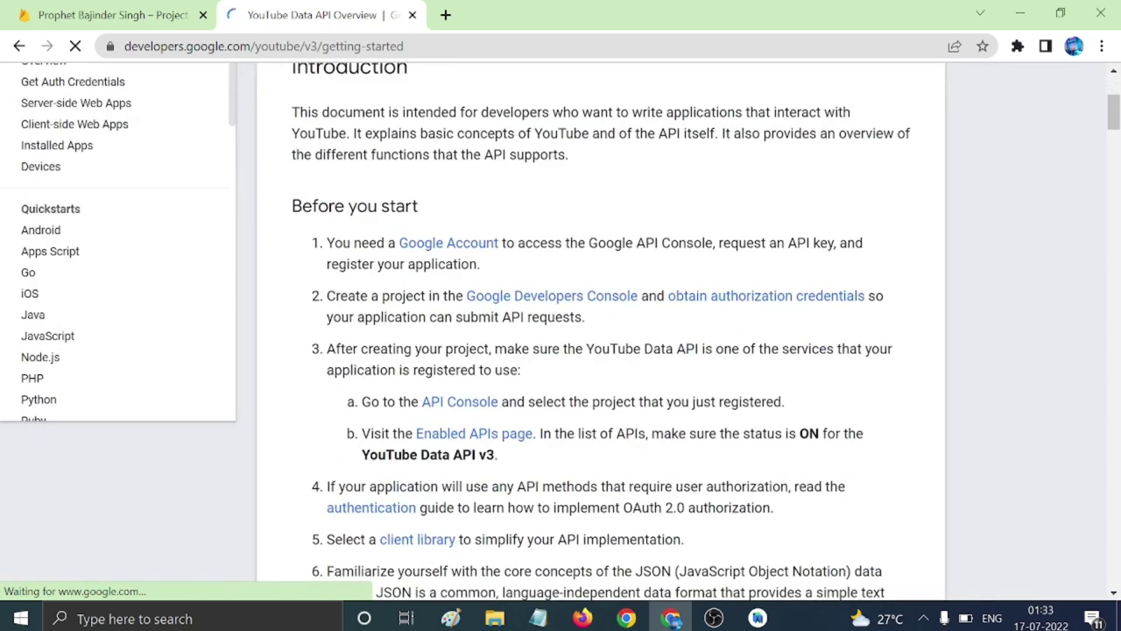
scroll(472, 324, down, 15)
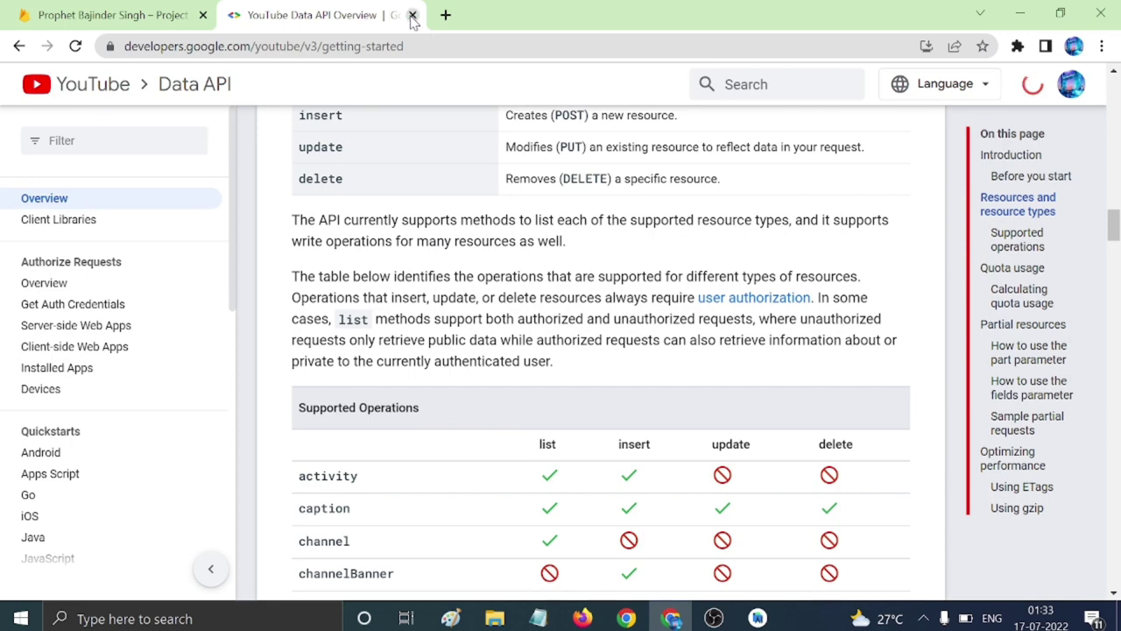
click(412, 16)
Open Cloud Messaging's API in Google Cloud Console and go up to the API Library.
scroll(445, 322, down, 1)
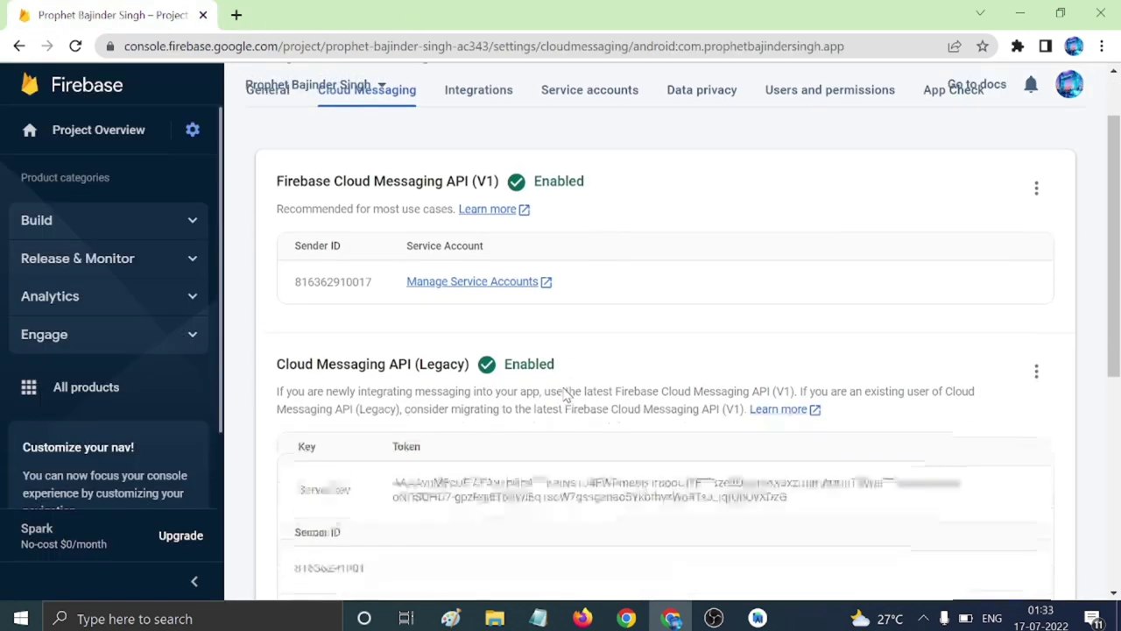
click(1038, 361)
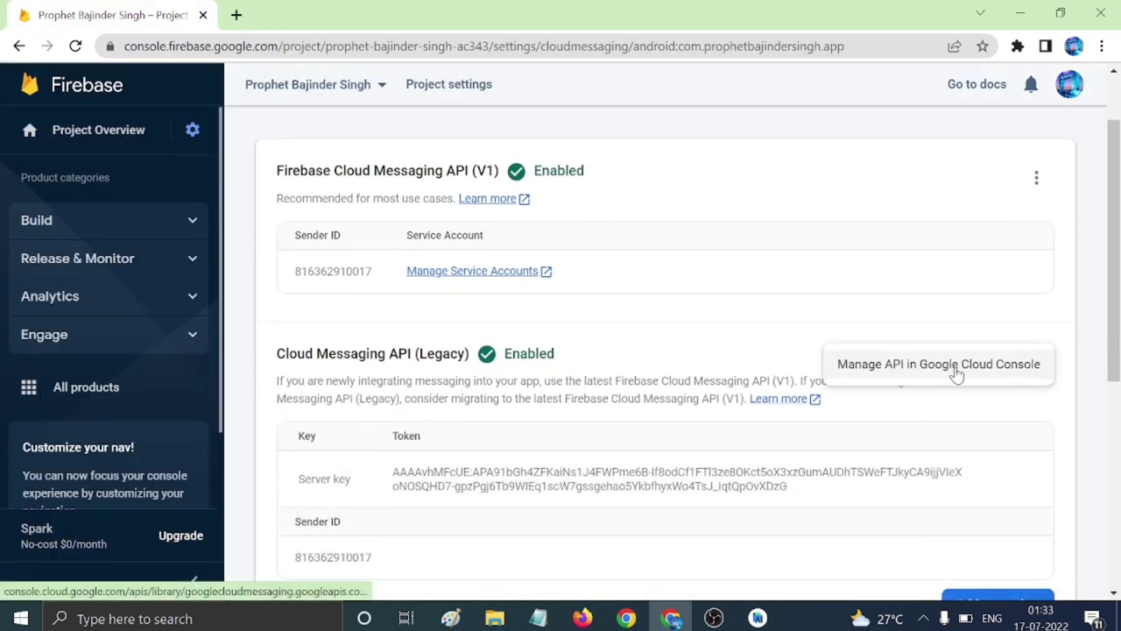
click(956, 372)
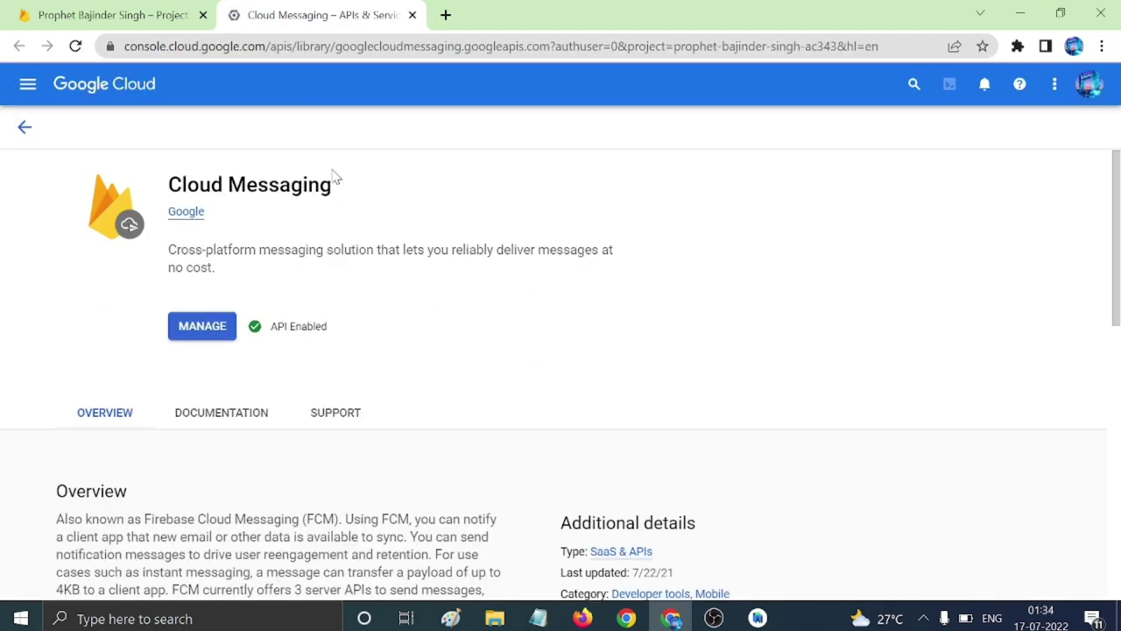
click(25, 127)
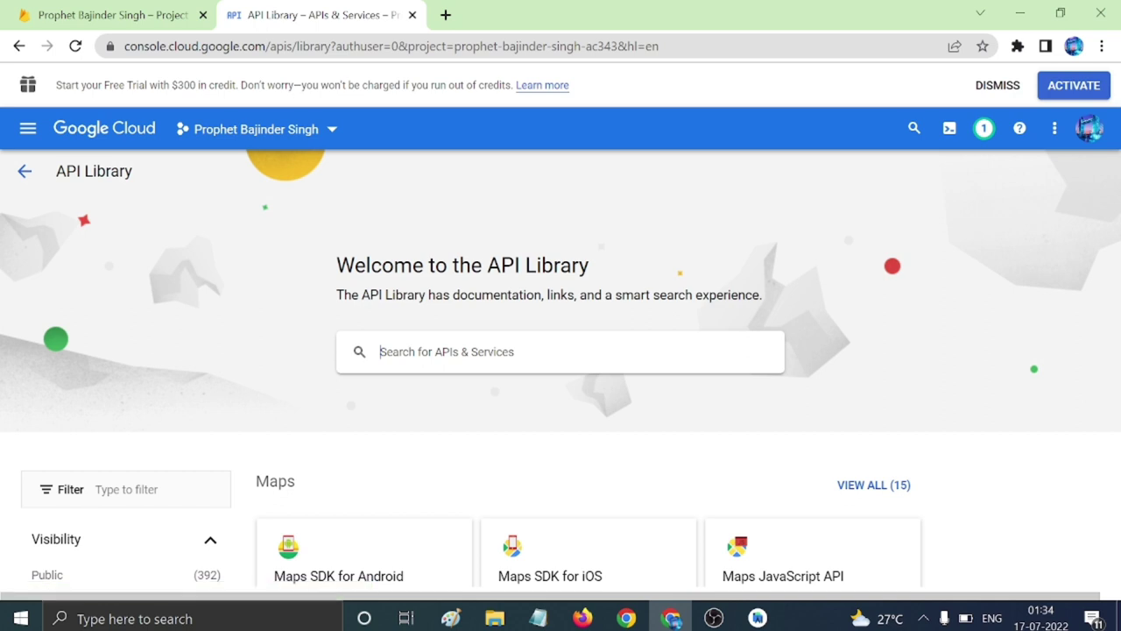
Search the API Library for youtube and enable the YouTube Data API v3.
text(youtube)
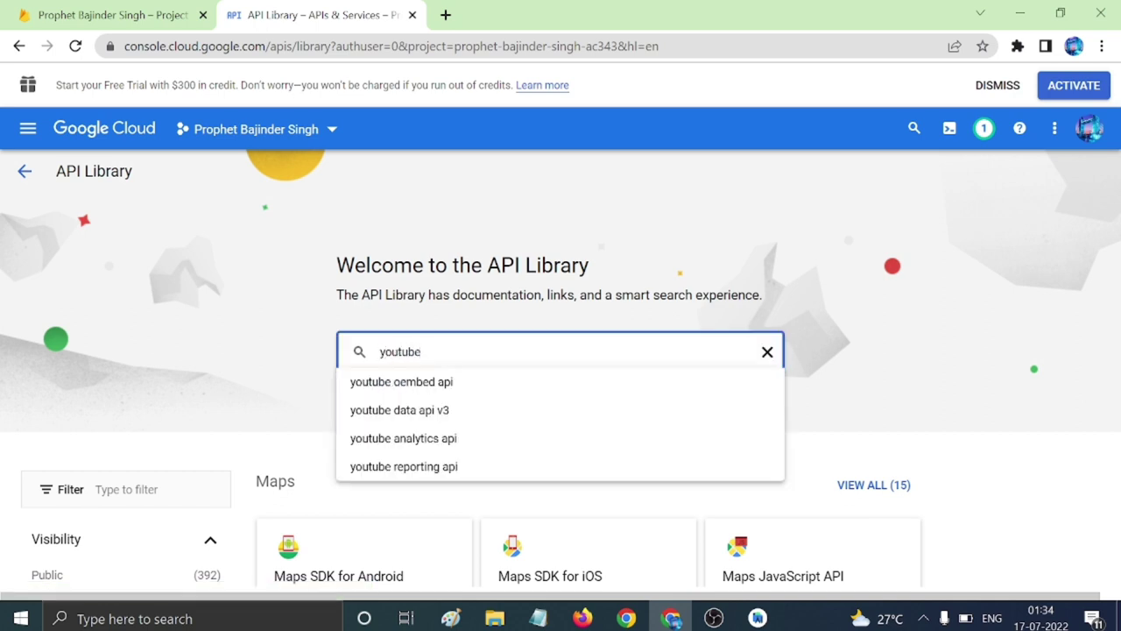
key(Return)
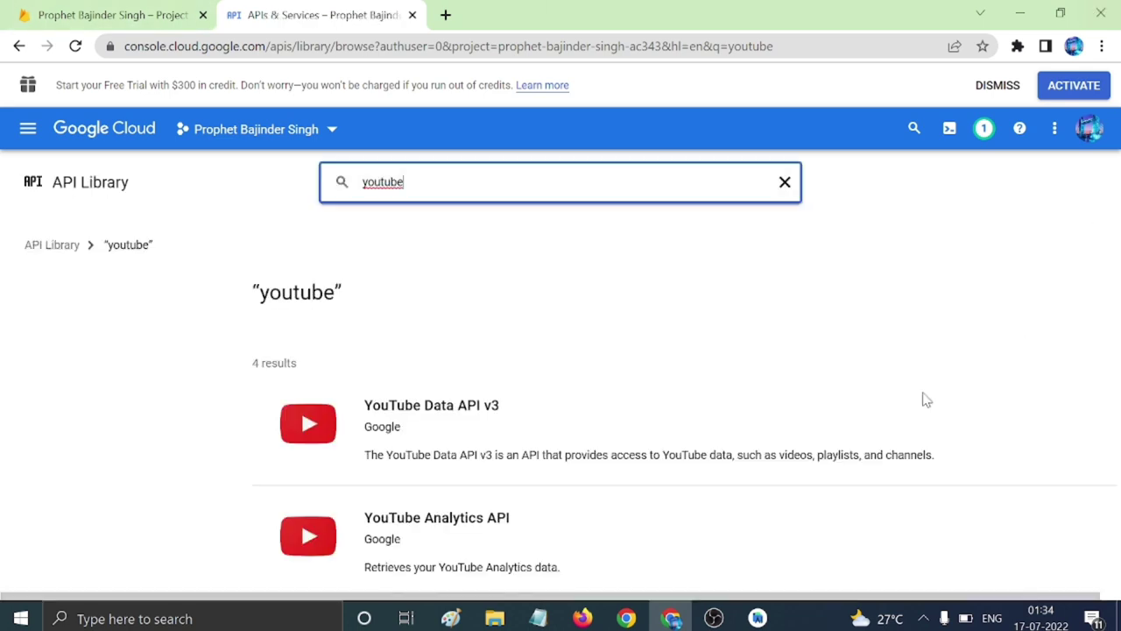
scroll(625, 358, down, 2)
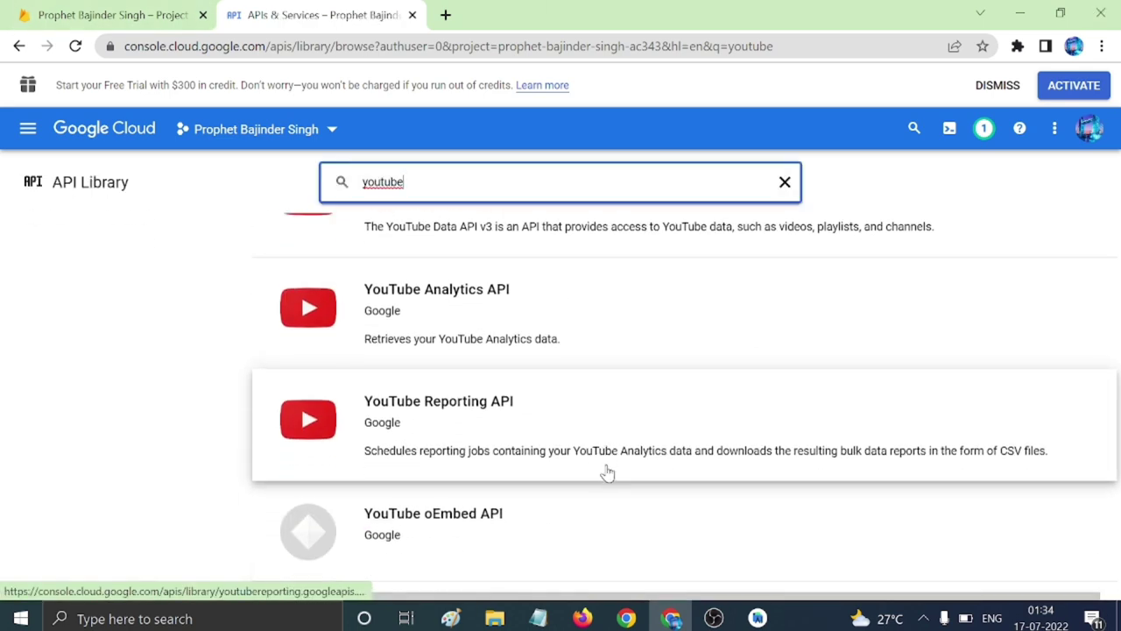
scroll(606, 471, up, 3)
click(434, 419)
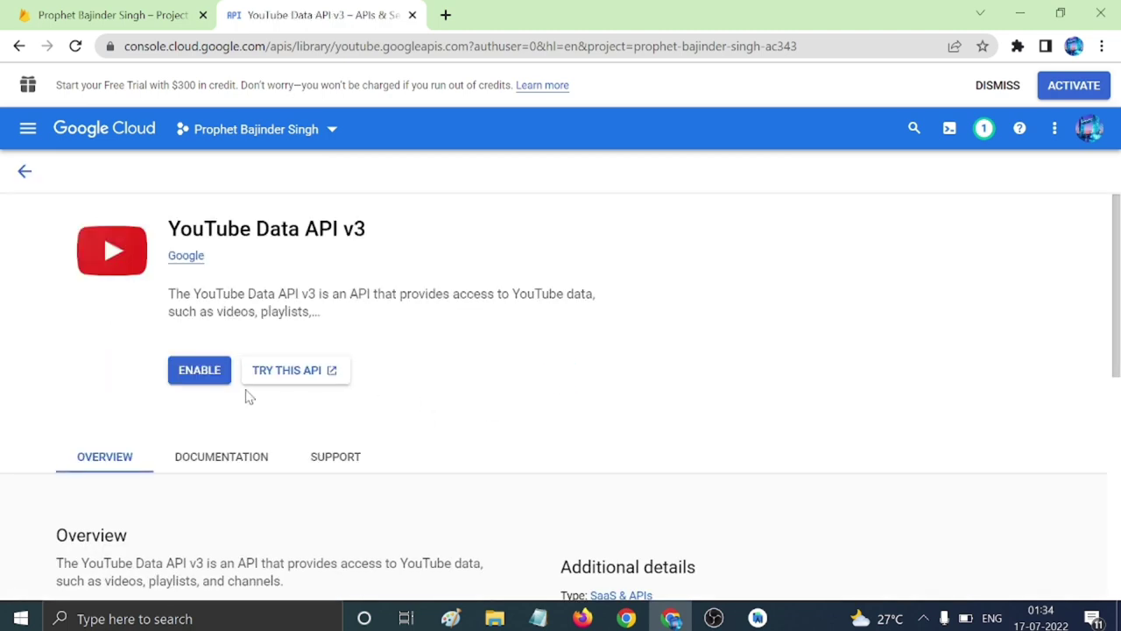
click(199, 368)
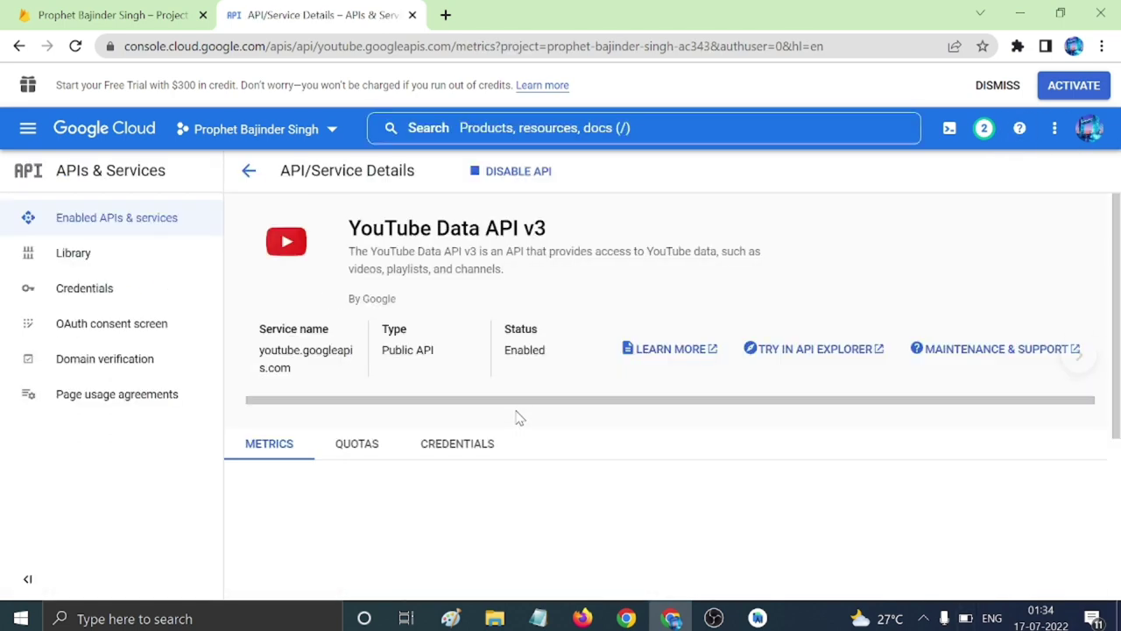
Reveal and copy the Android key (auto created by Firebase) on the APIs & Services Credentials page.
click(95, 261)
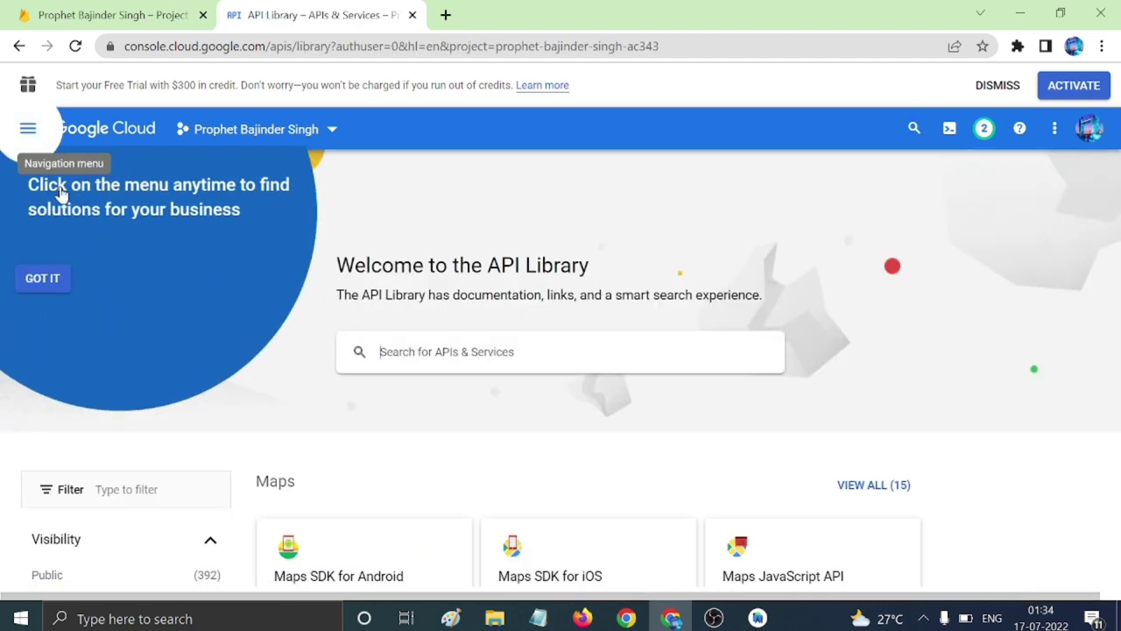
click(42, 278)
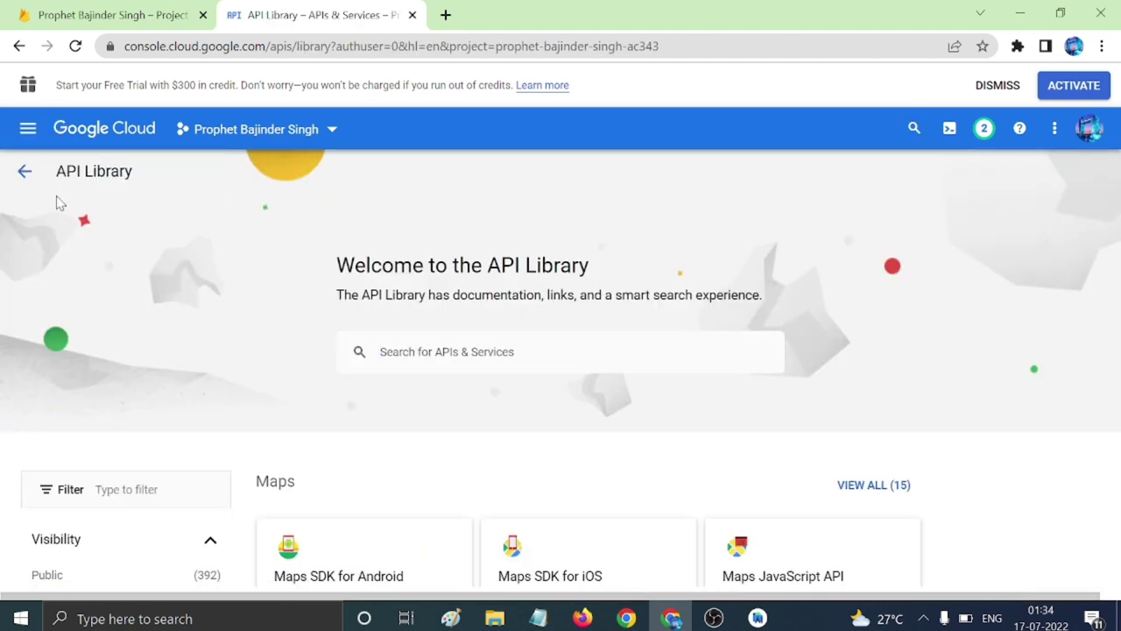
click(24, 168)
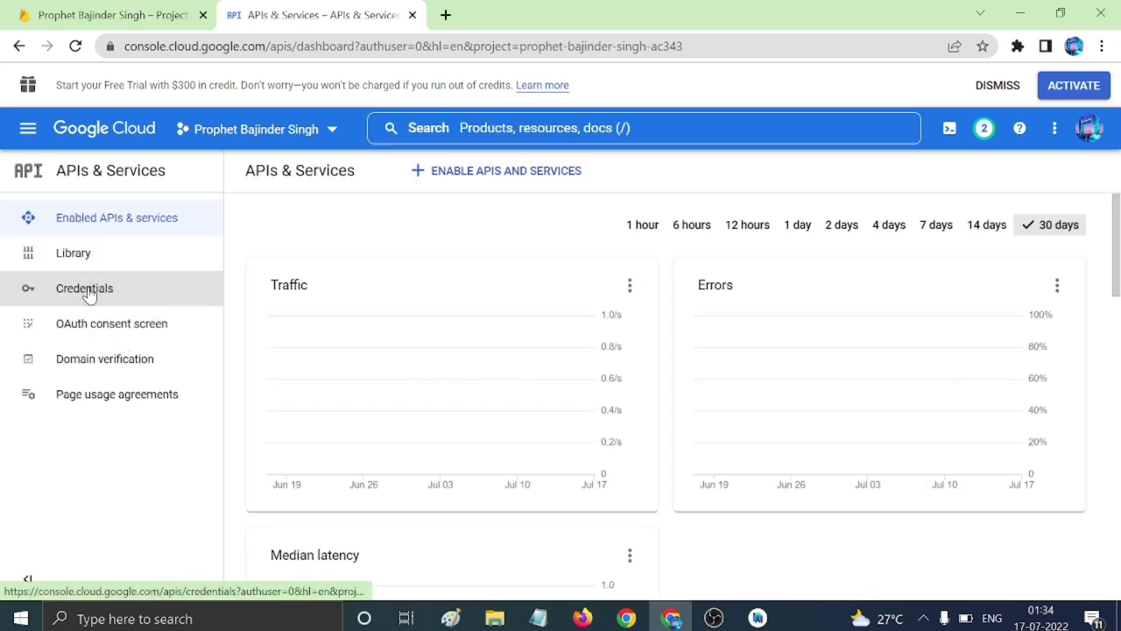
click(85, 289)
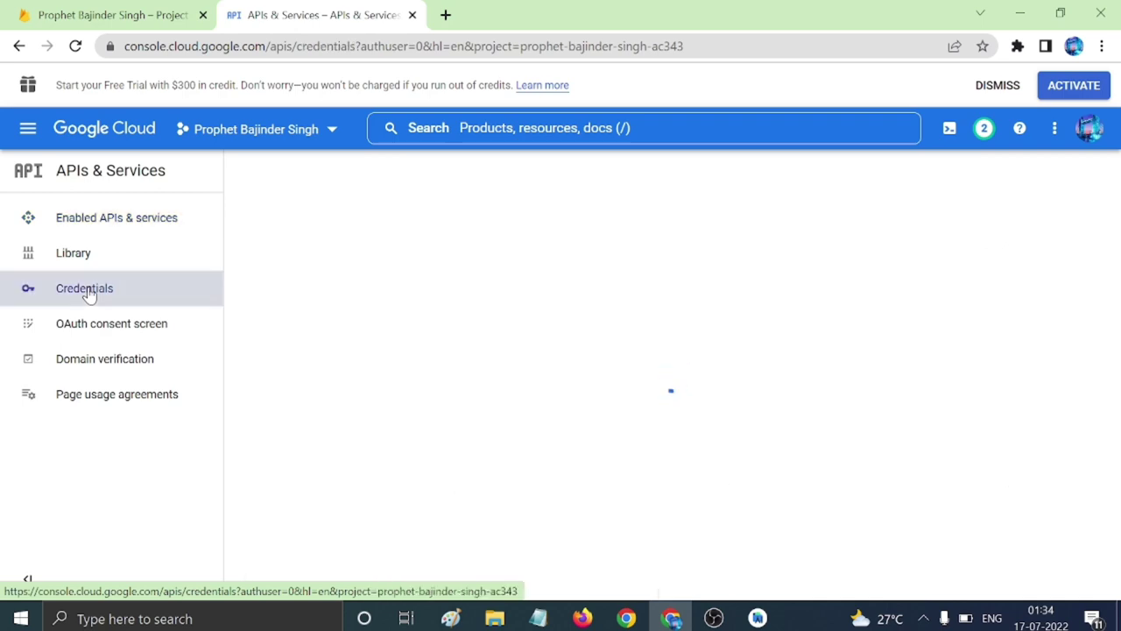
scroll(626, 368, down, 1)
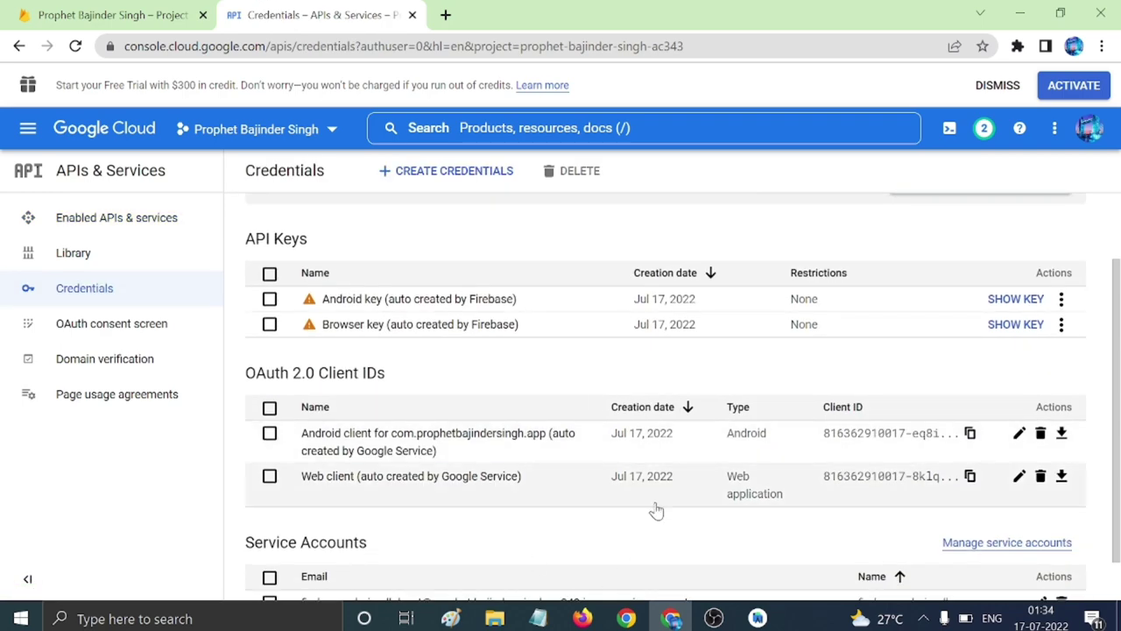
scroll(549, 541, up, 2)
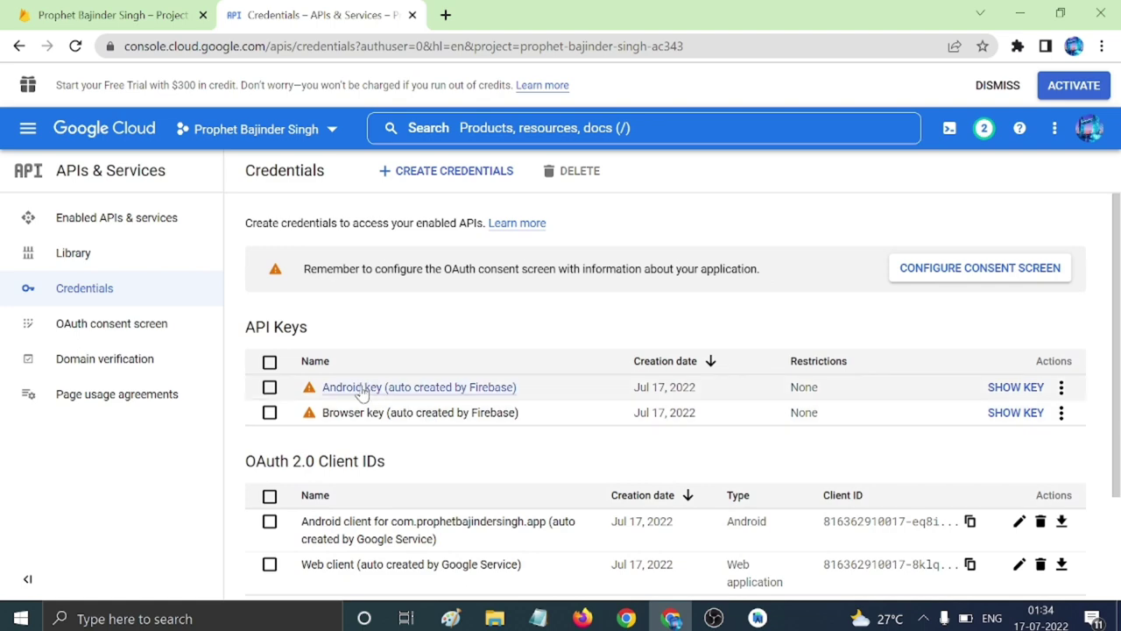
click(1017, 387)
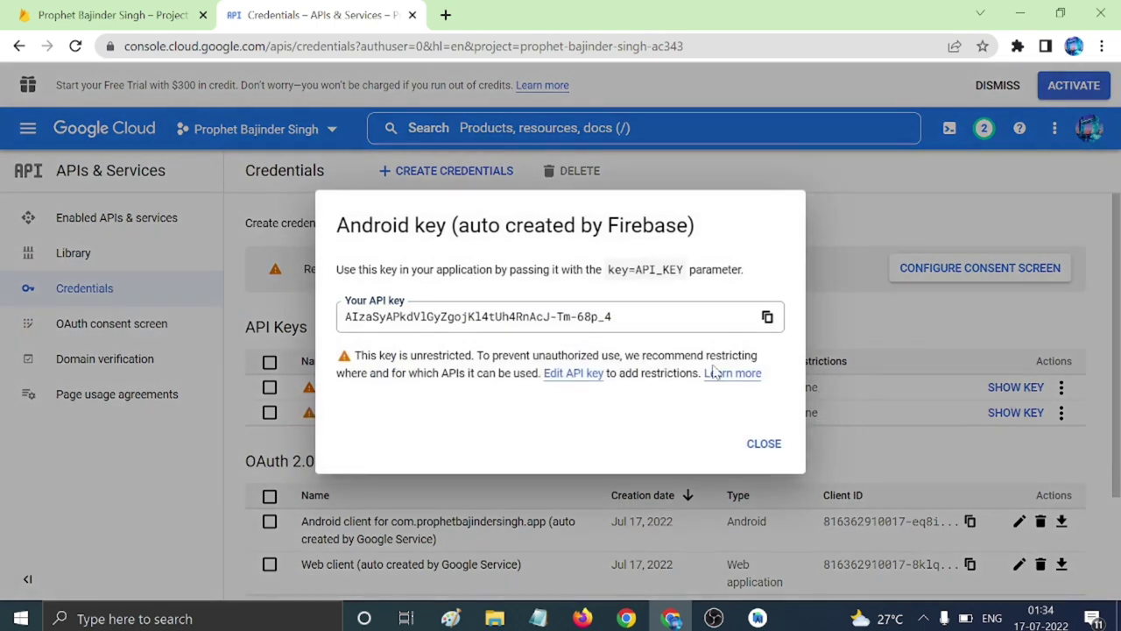
click(767, 319)
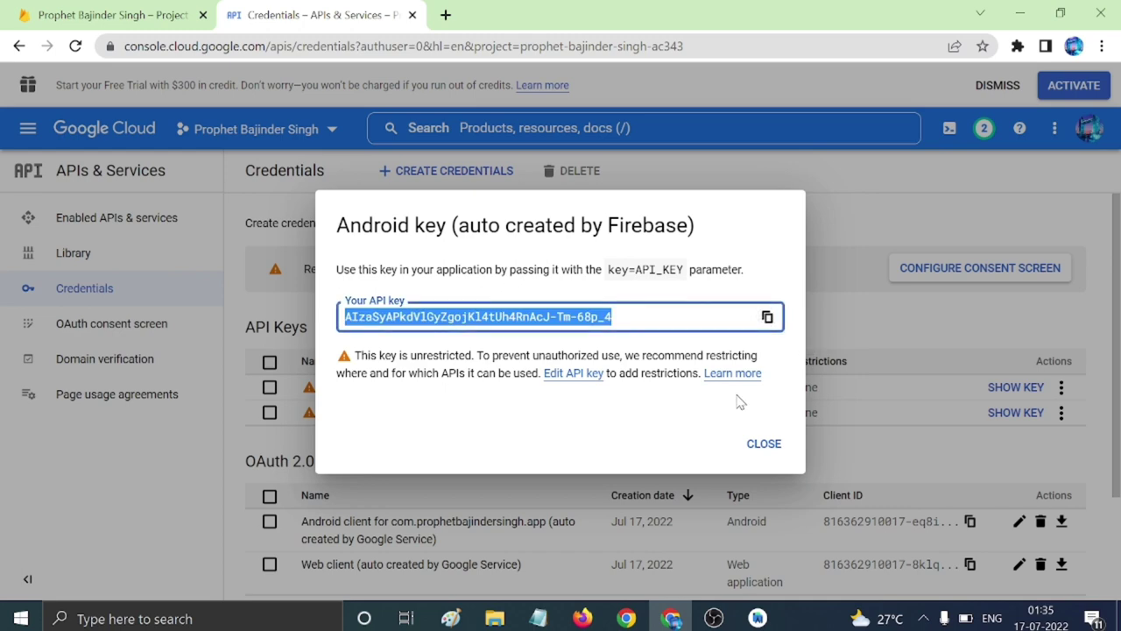
Add a 'youtube api key:' line with the pasted key to desc.txt, save, and close the key dialog.
click(539, 619)
scroll(579, 333, down, 1)
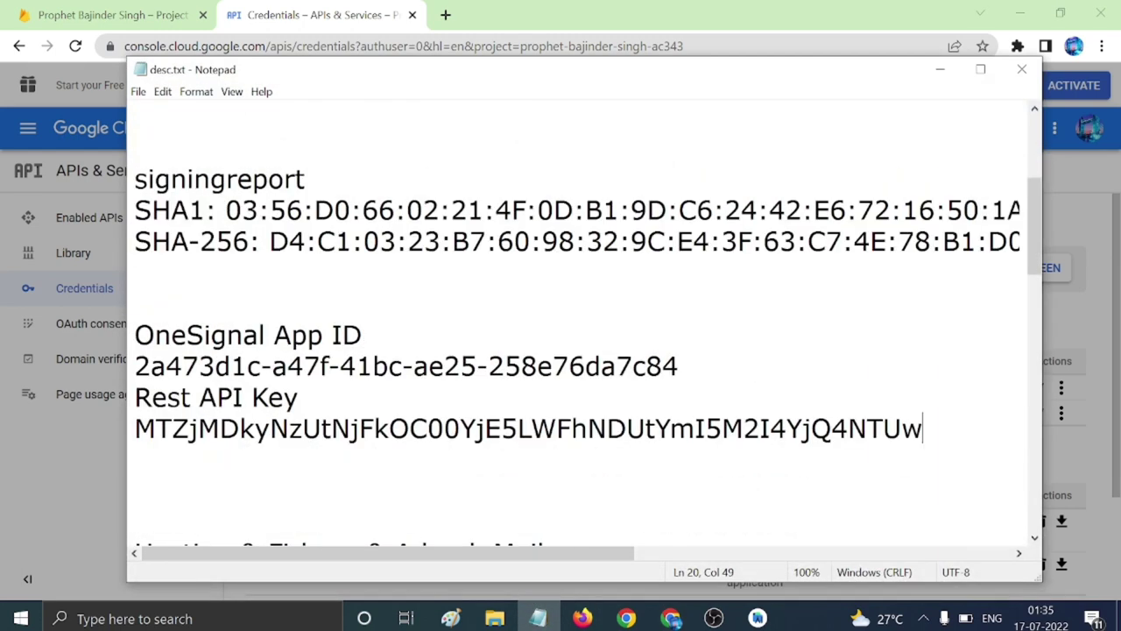
text(yo)
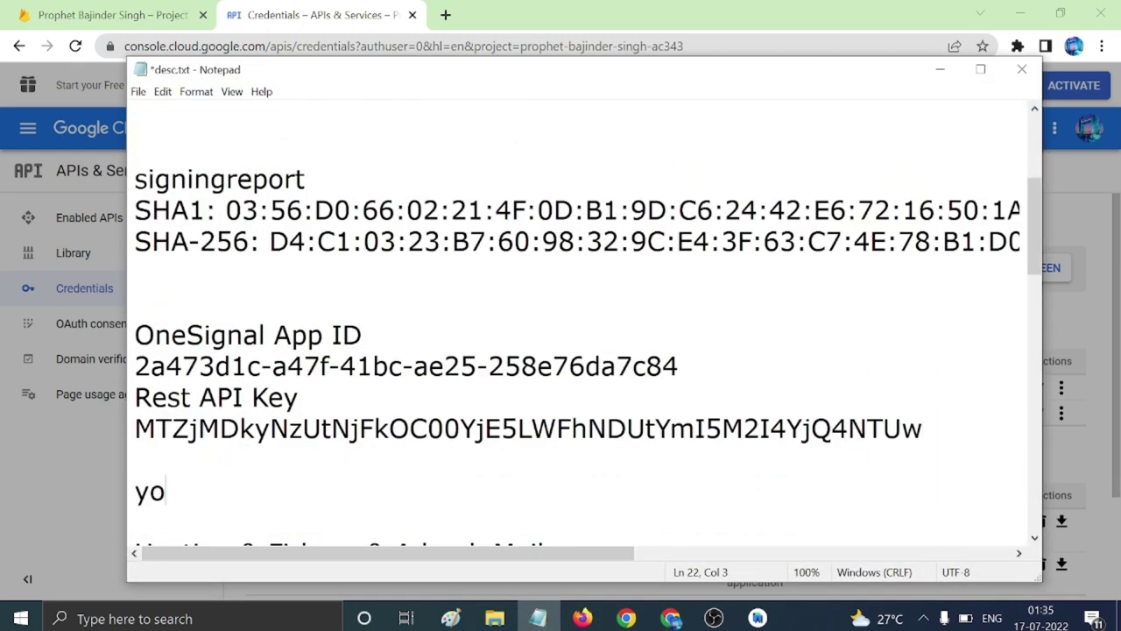
text(utub)
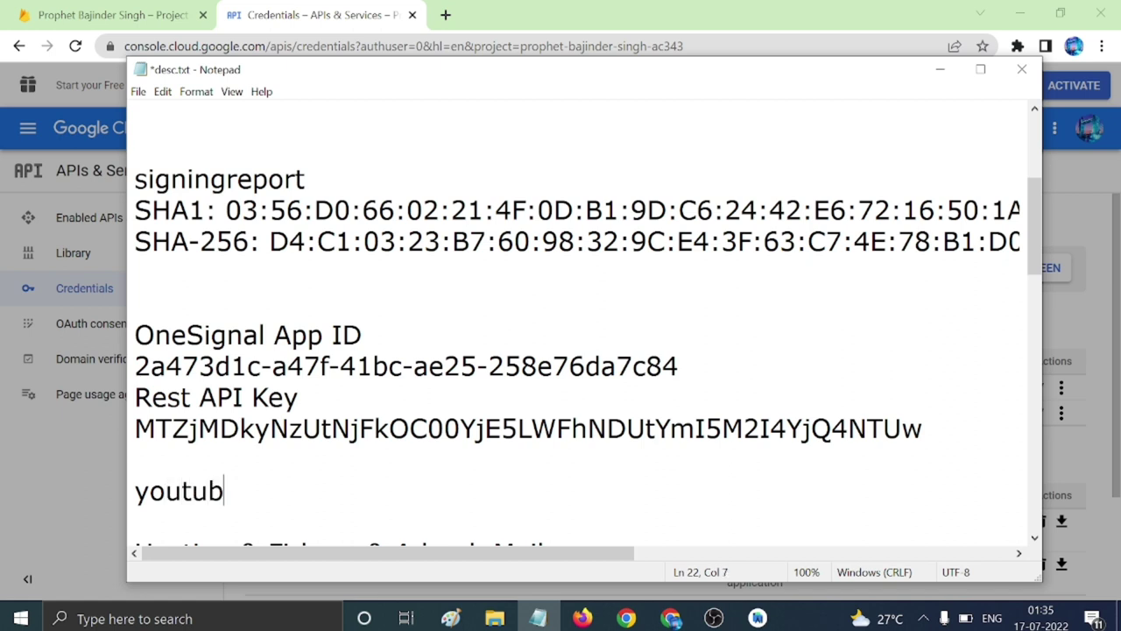
text(e api k)
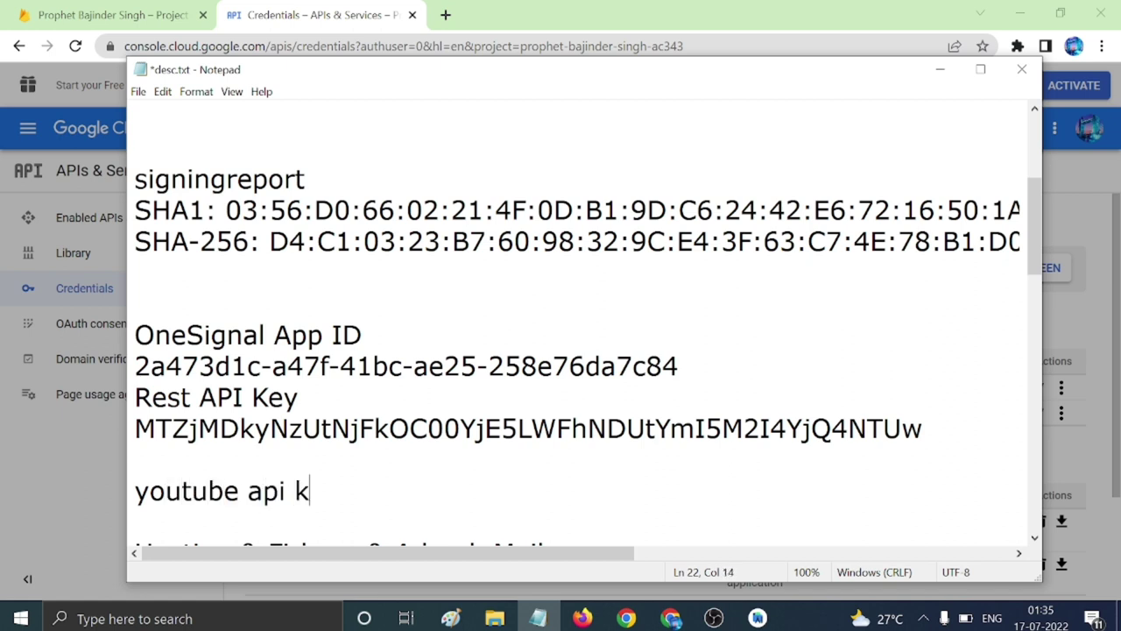
text(ey:)
key(Return)
key(ctrl+v)
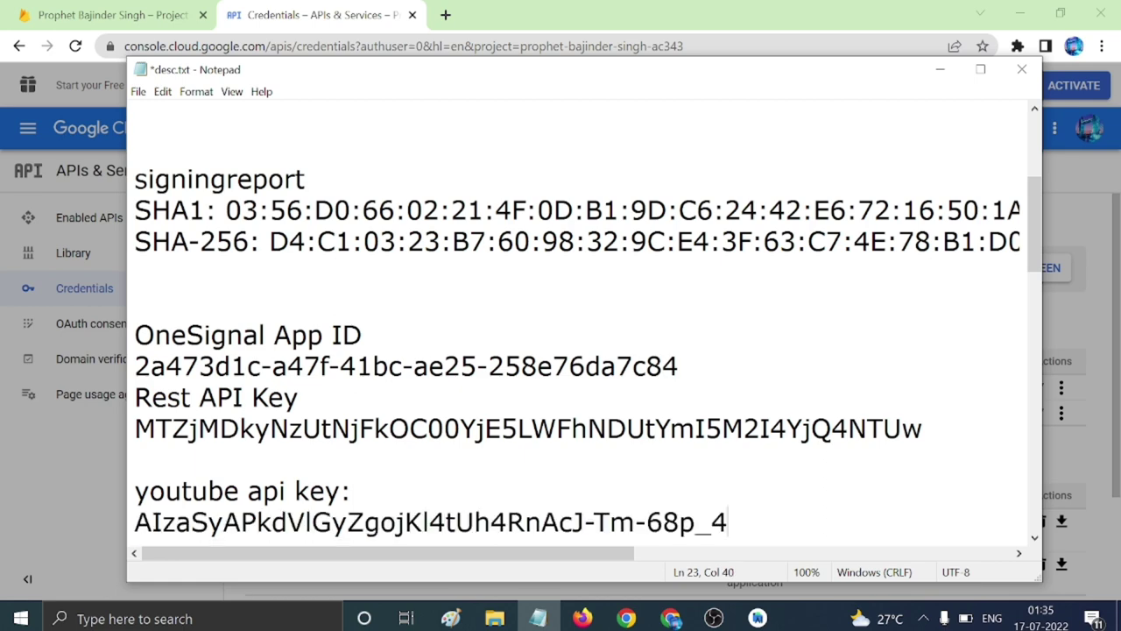
key(ctrl+s)
click(940, 70)
click(763, 443)
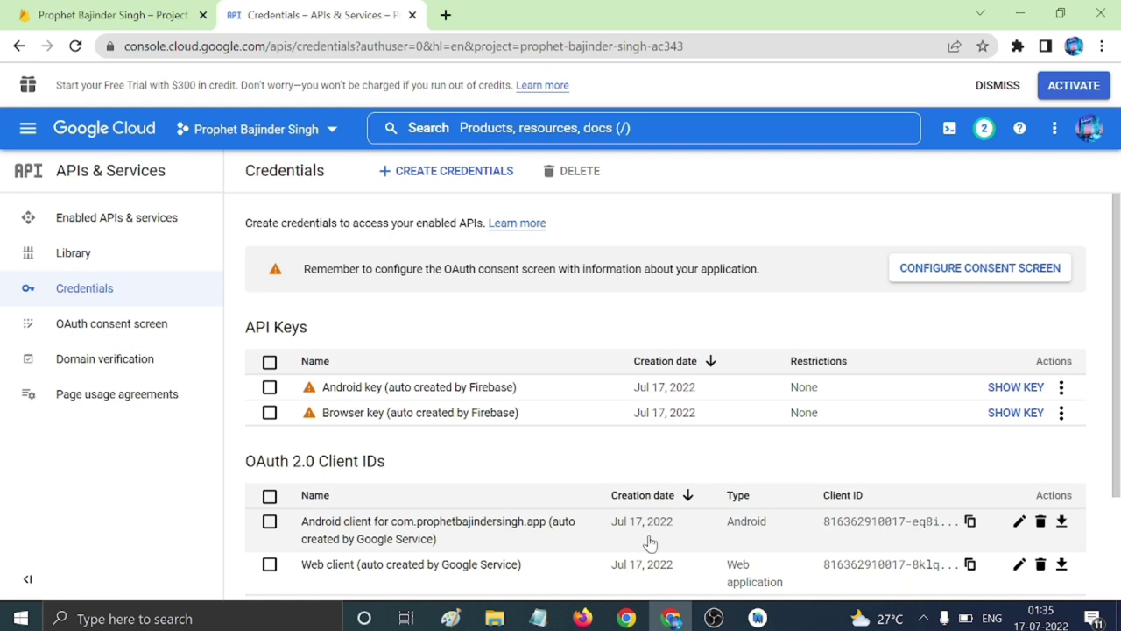
Open Build > Authentication in Firebase Console and get started setting it up.
click(412, 15)
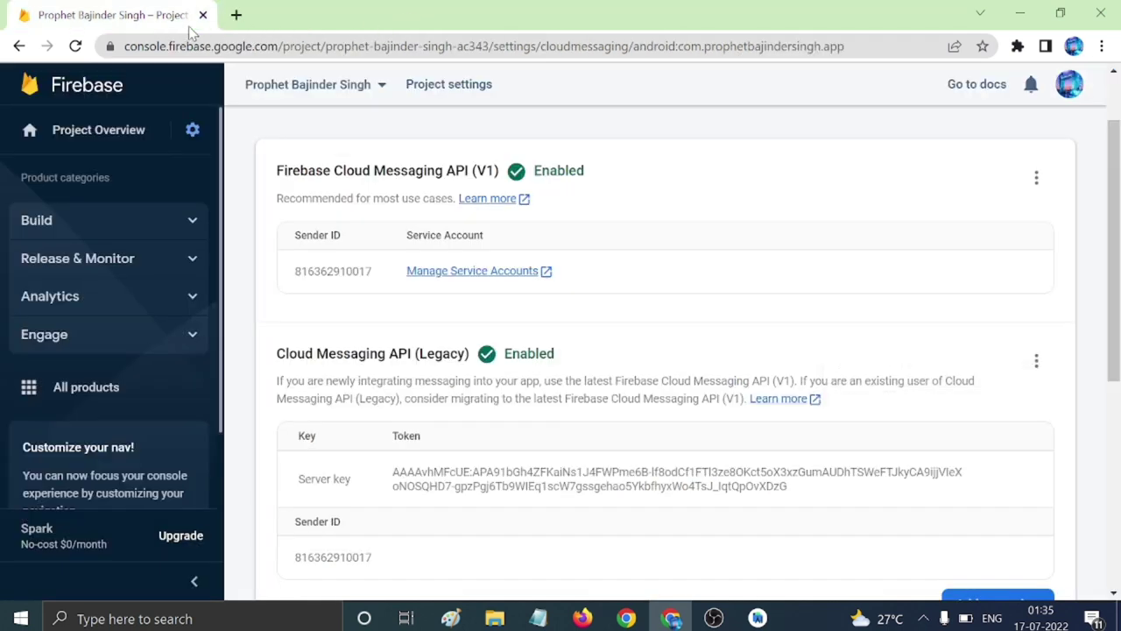
click(101, 221)
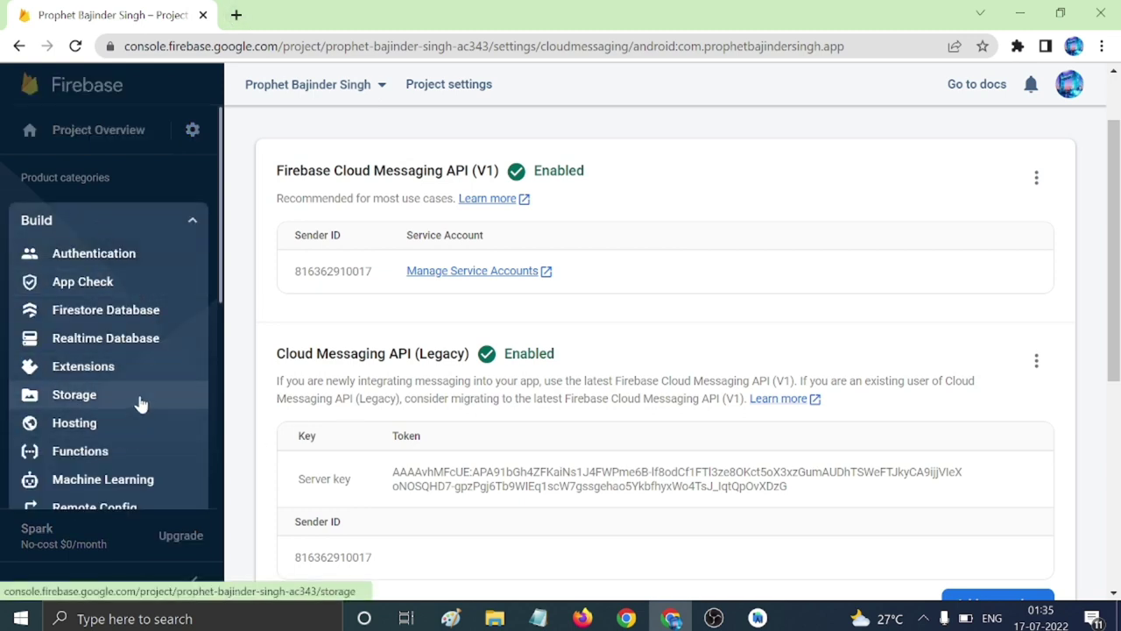
click(108, 254)
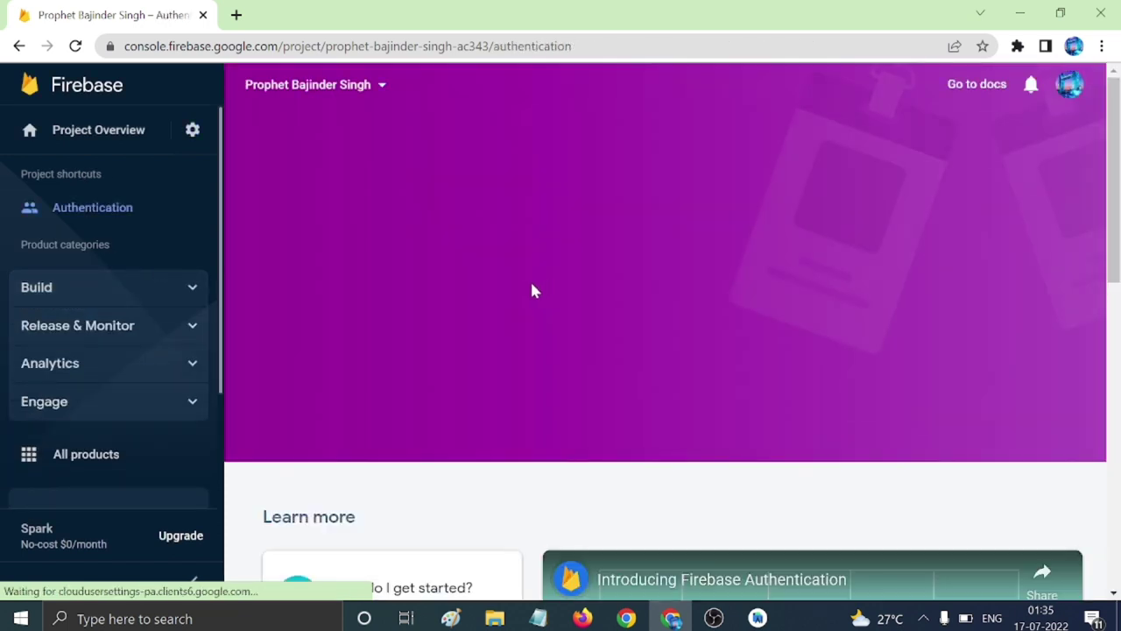
click(300, 338)
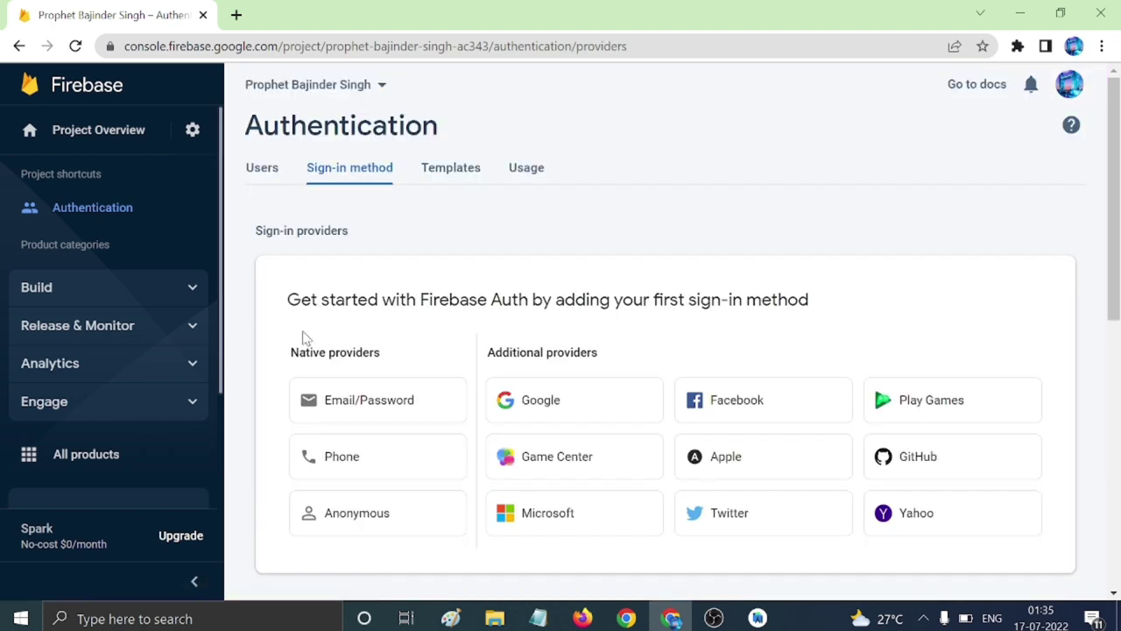
Enable and save the Email/Password sign-in provider.
click(350, 405)
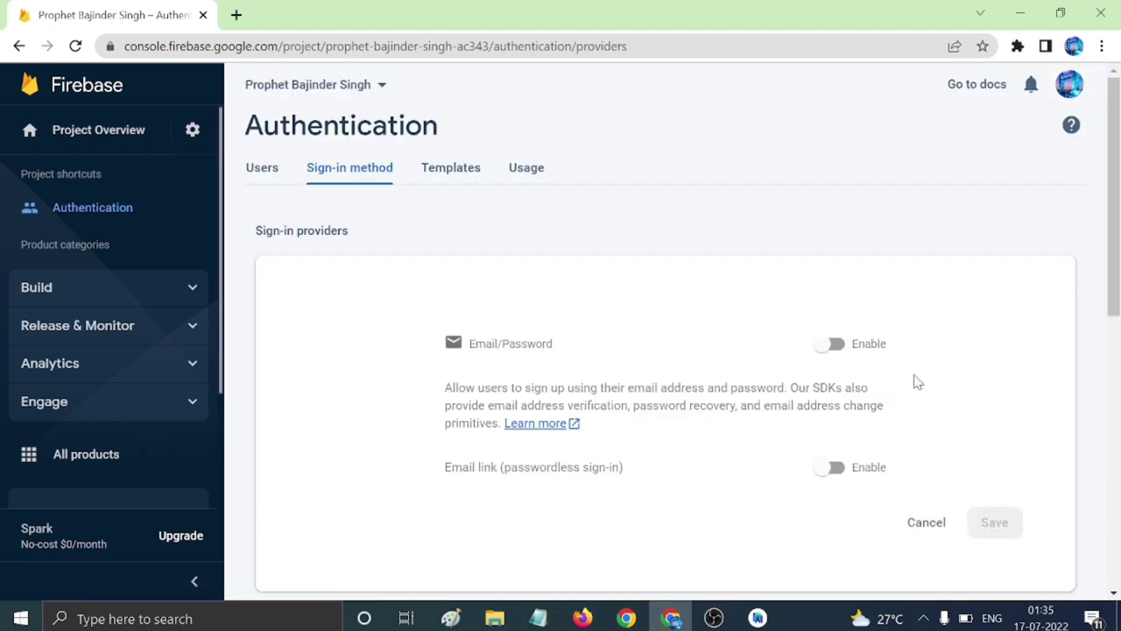
click(828, 345)
scroll(973, 430, down, 1)
click(1007, 435)
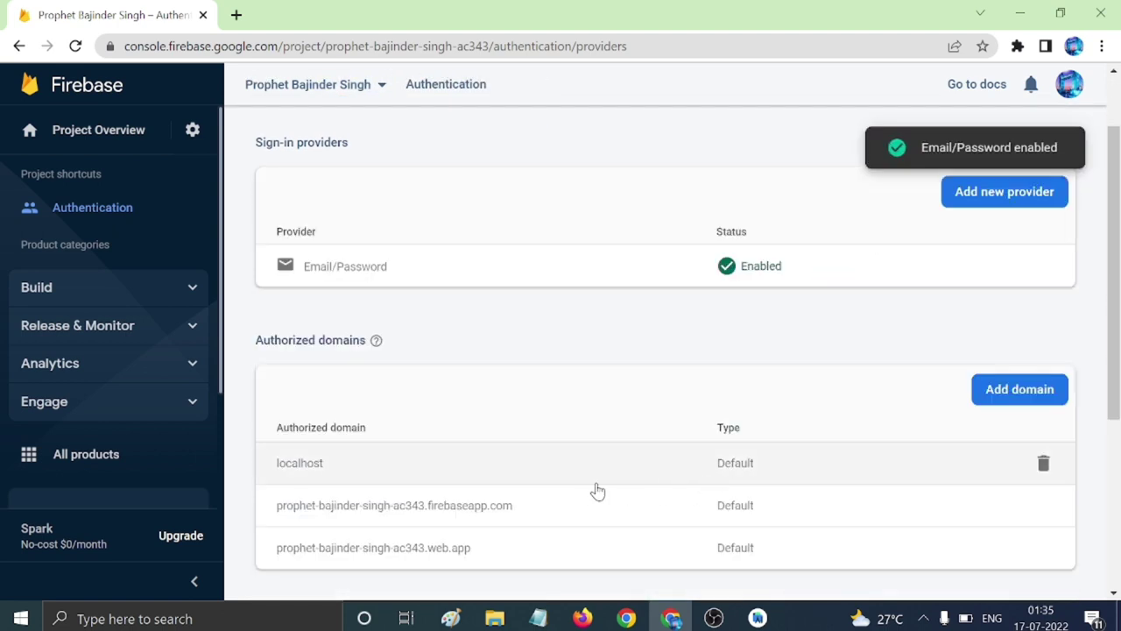
click(999, 204)
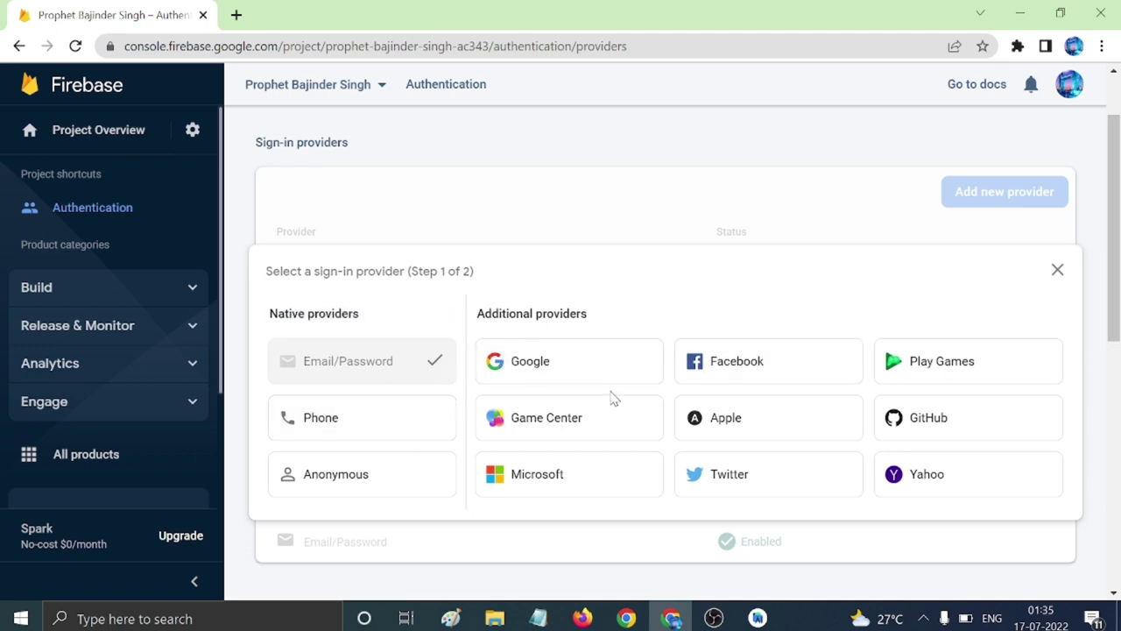
Close the provider picker, dismiss the Customize tip, and review the billing plans without upgrading.
click(1058, 271)
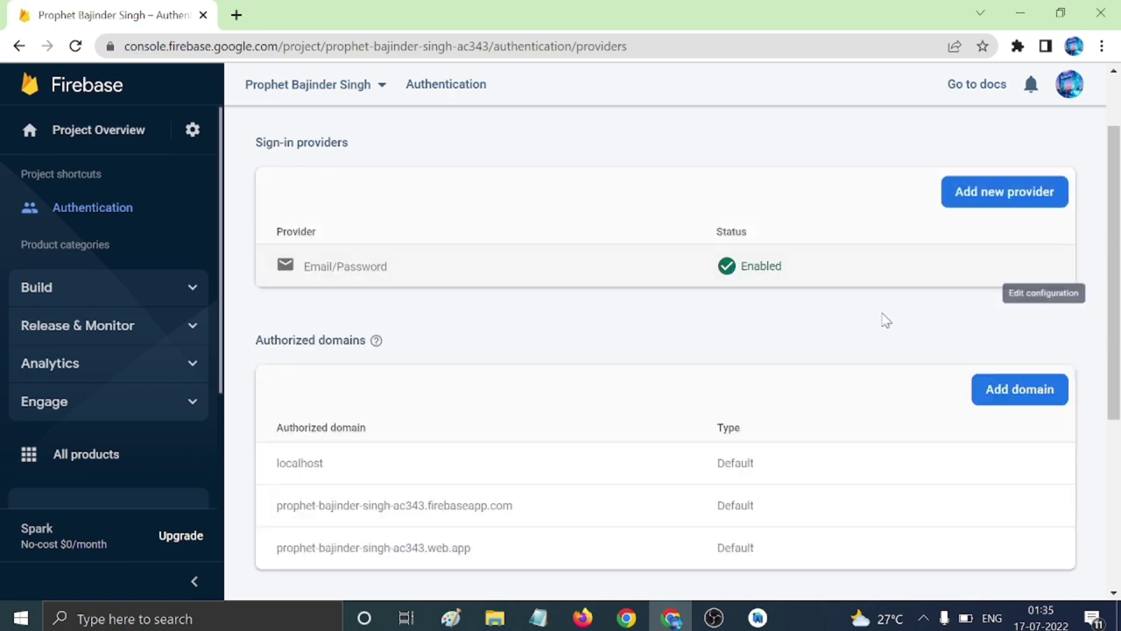
scroll(88, 361, down, 2)
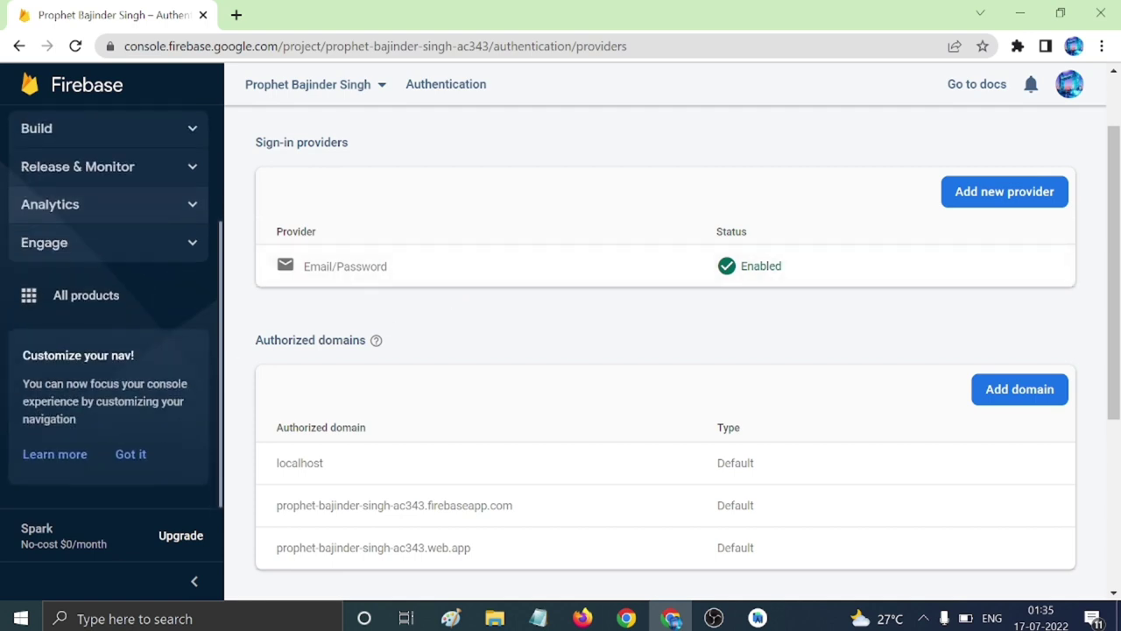
scroll(100, 370, up, 2)
scroll(150, 290, down, 2)
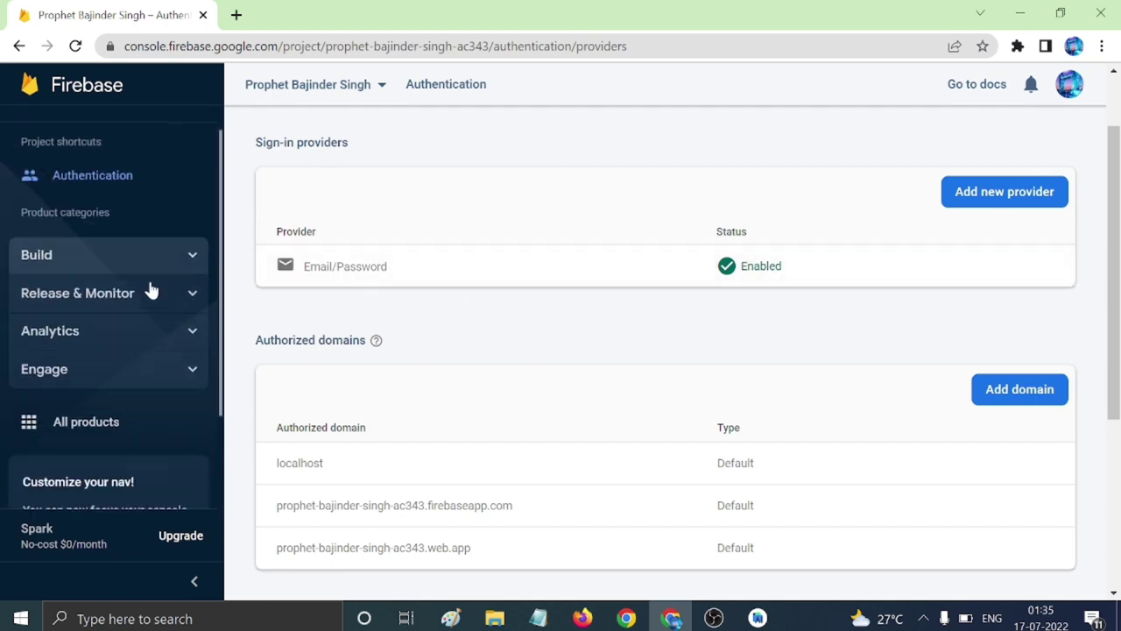
click(130, 457)
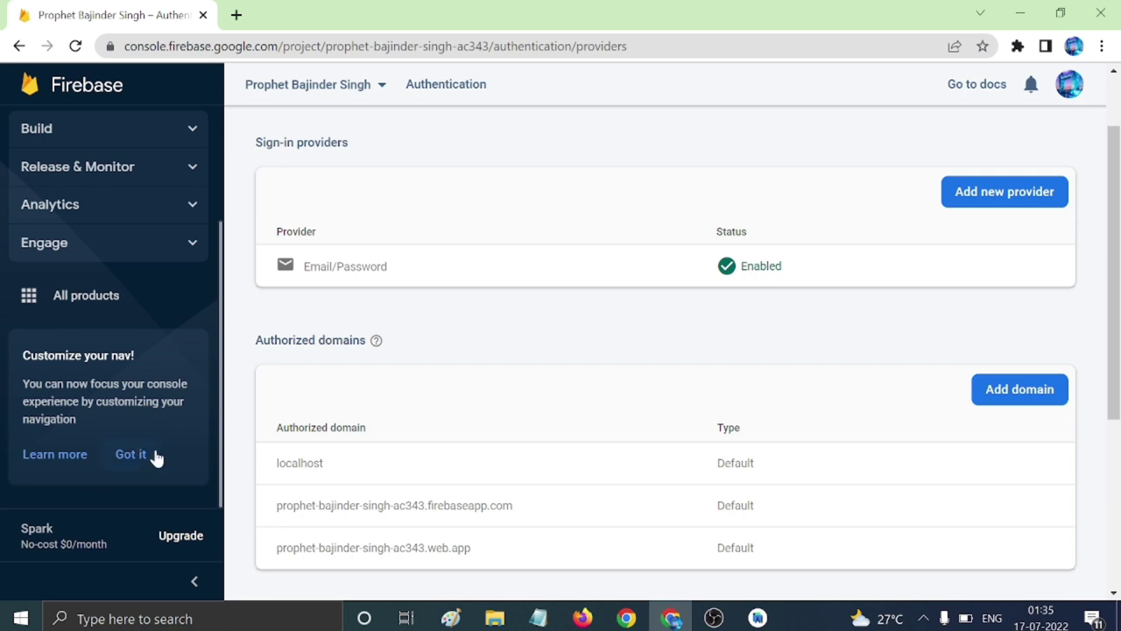
scroll(169, 368, up, 2)
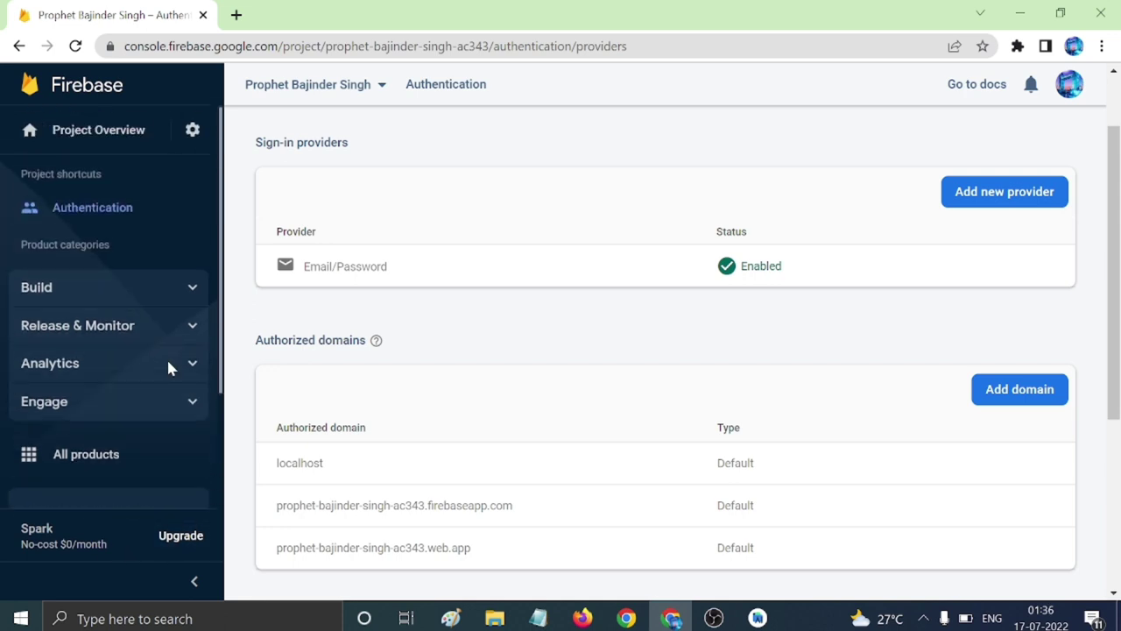
scroll(170, 425, down, 2)
click(182, 535)
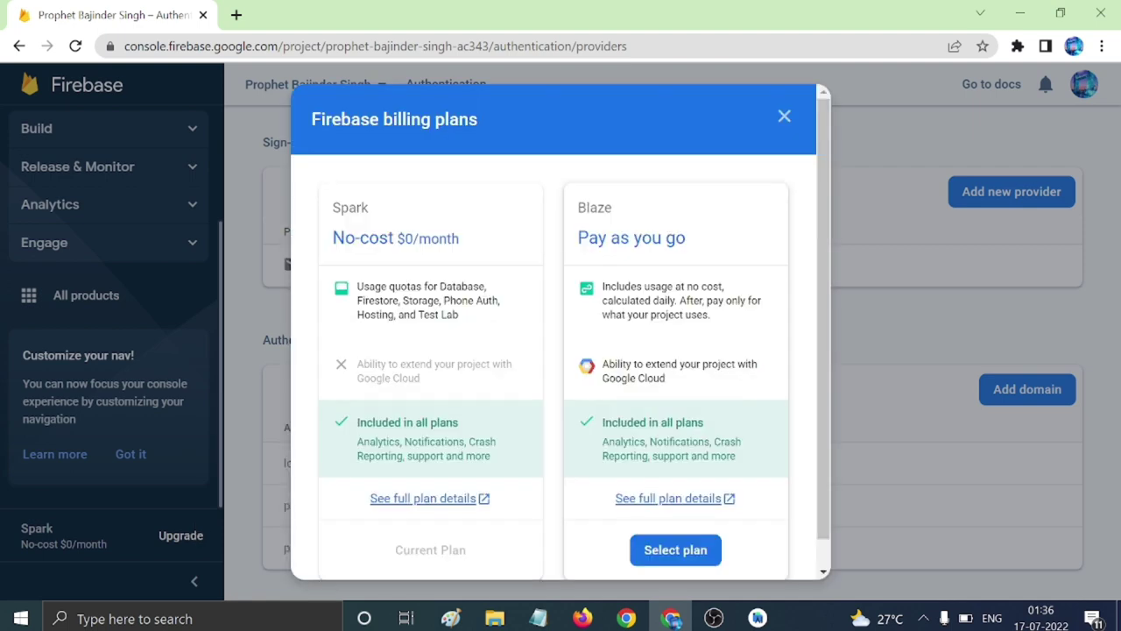
scroll(516, 340, down, 1)
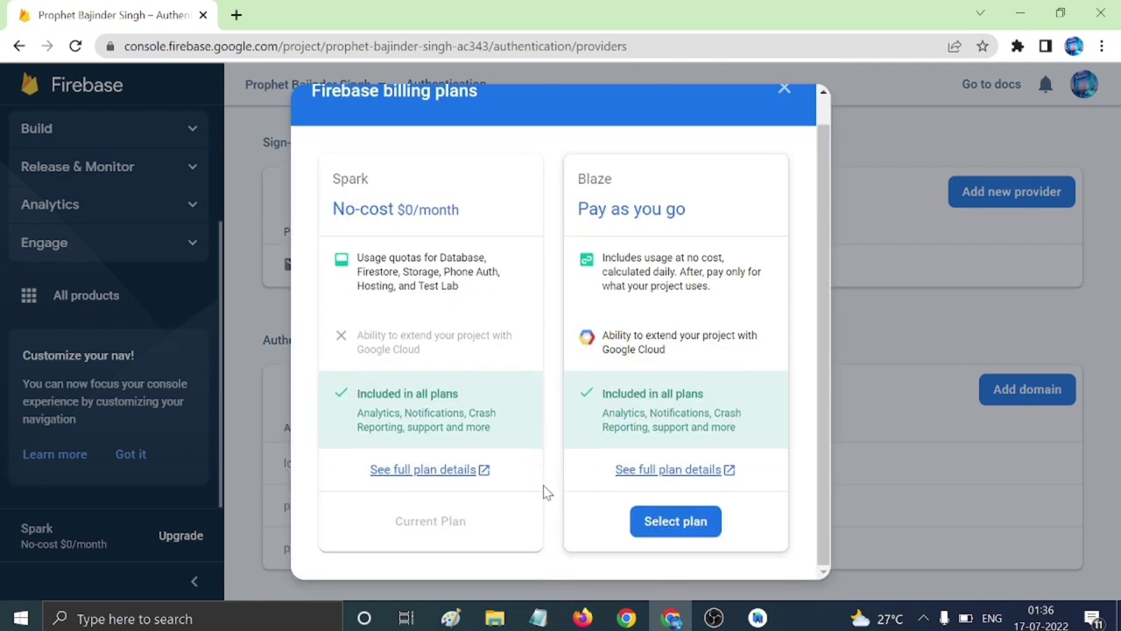
scroll(561, 333, up, 1)
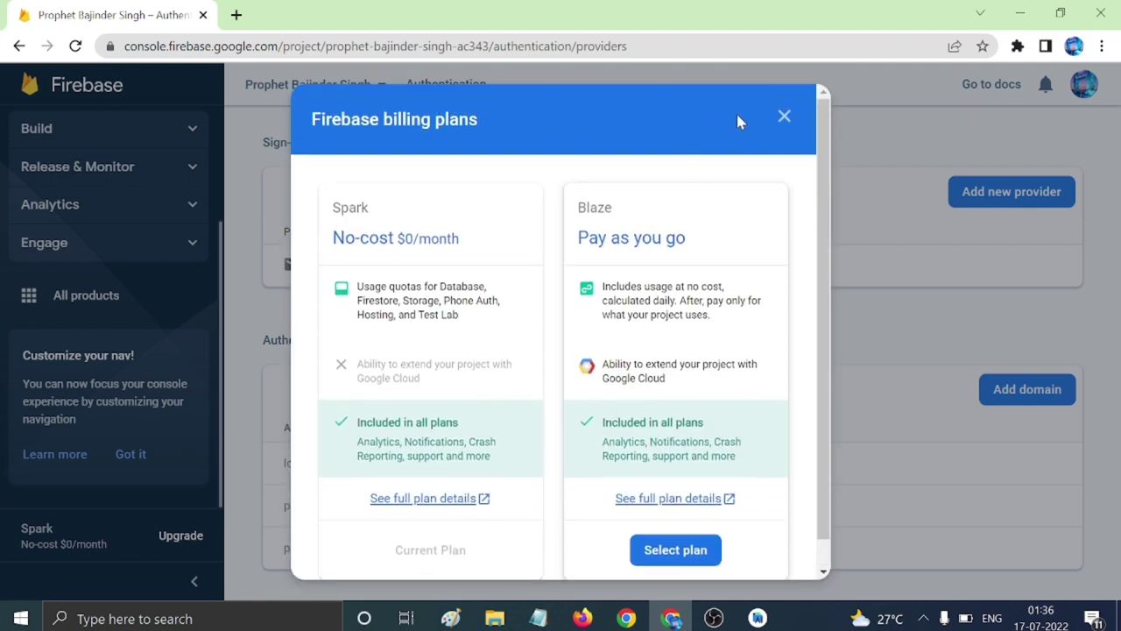
click(781, 119)
scroll(96, 306, up, 3)
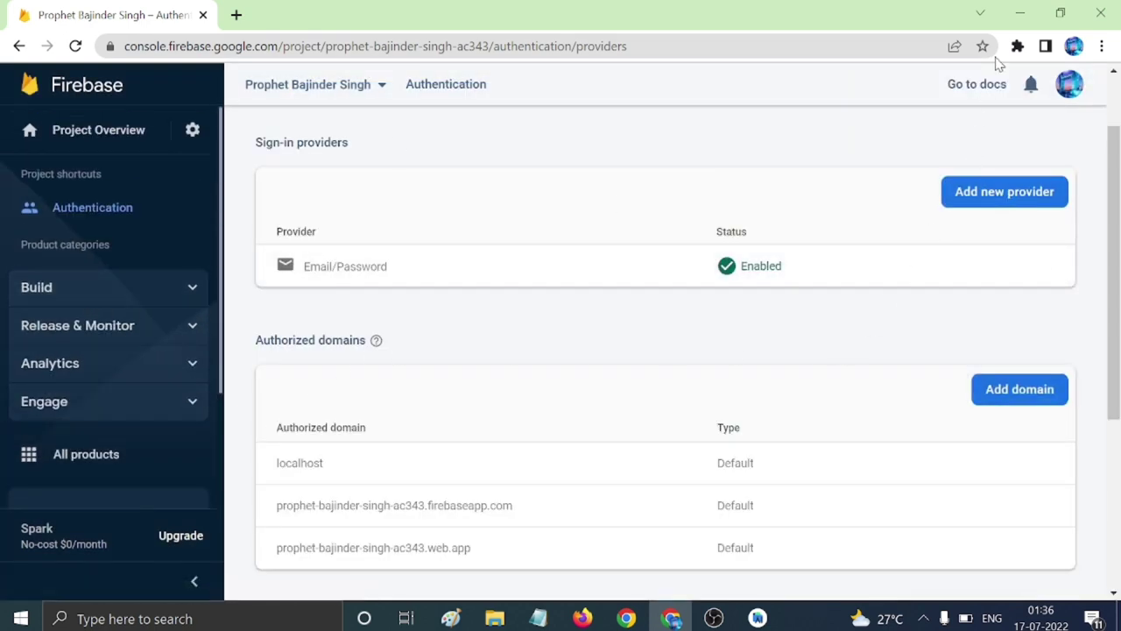
In Project settings, choose the account's email address as the project support email.
click(192, 130)
click(263, 143)
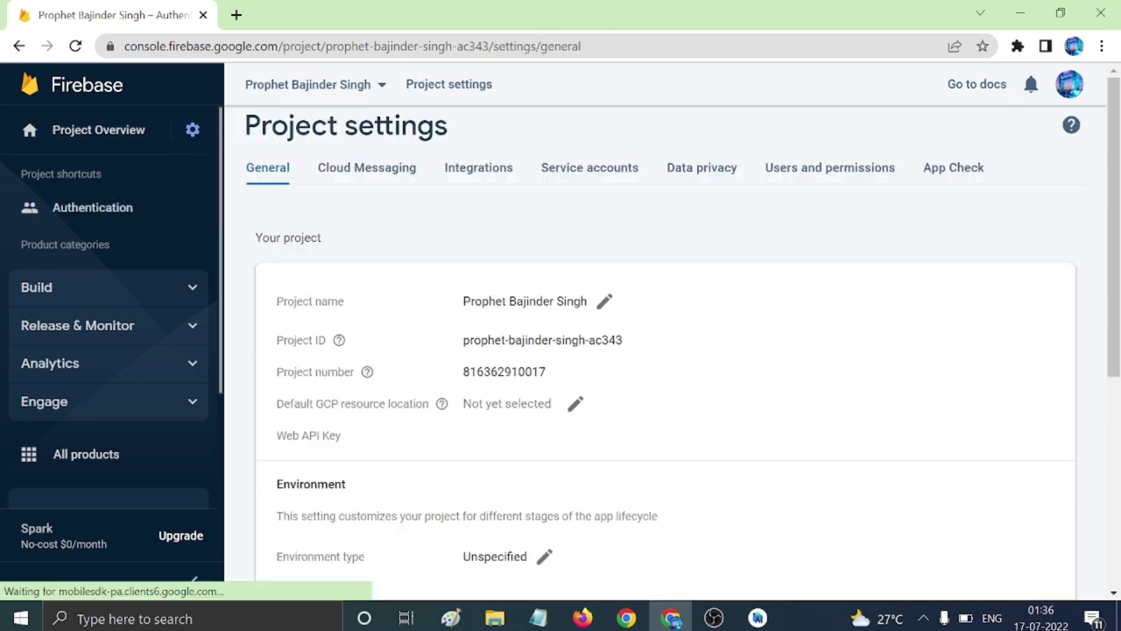
scroll(408, 277, down, 4)
scroll(410, 279, down, 4)
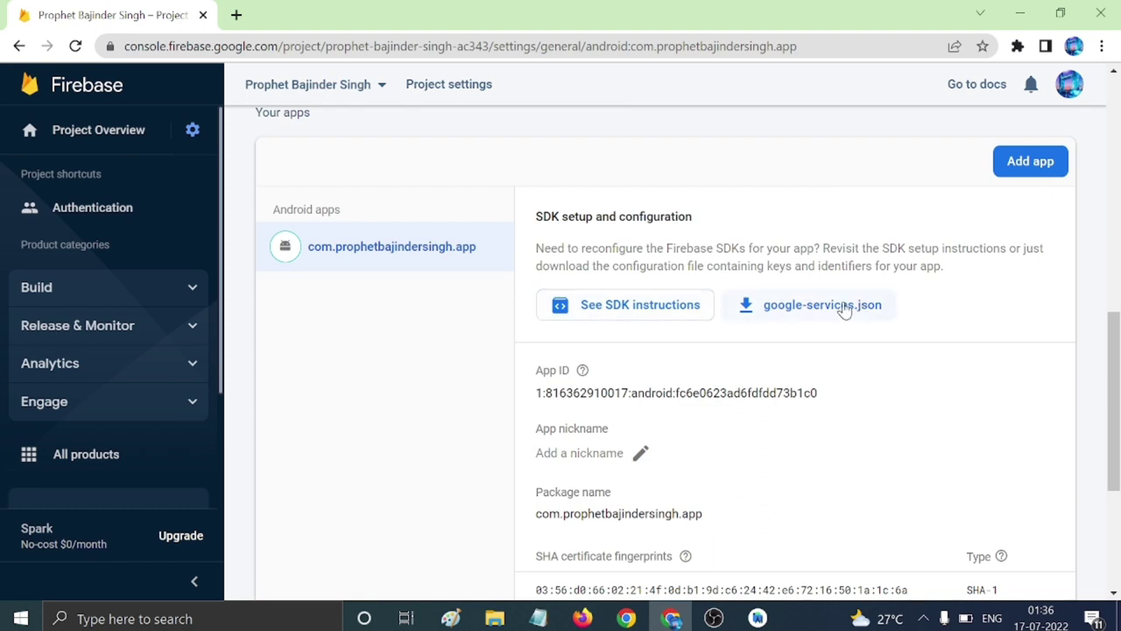
scroll(826, 311, down, 3)
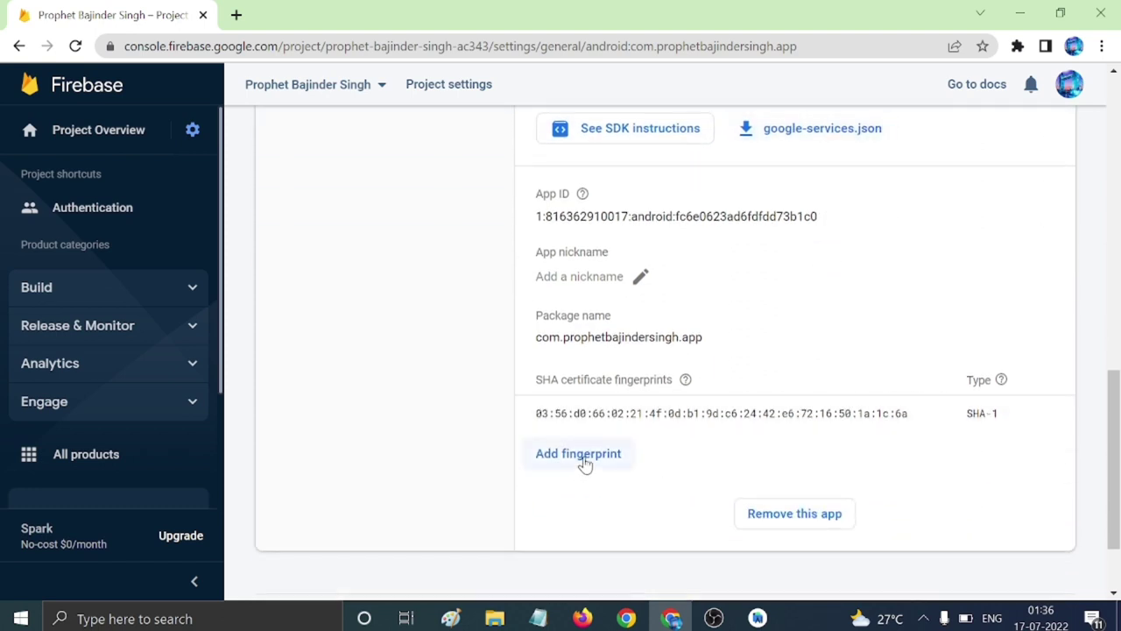
scroll(634, 311, up, 3)
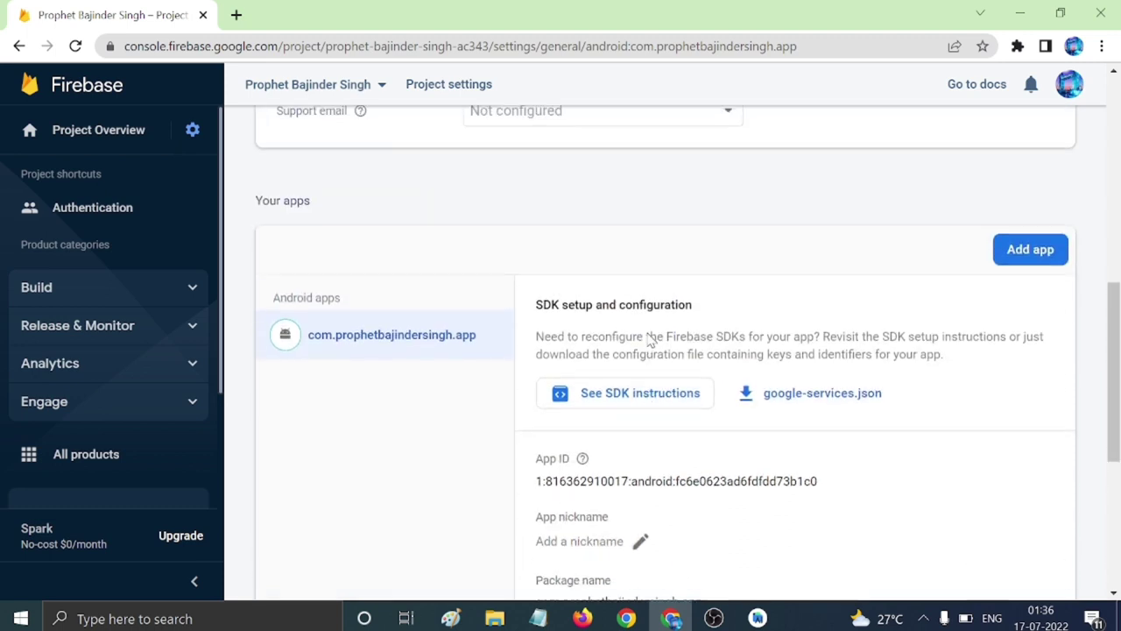
scroll(651, 341, up, 3)
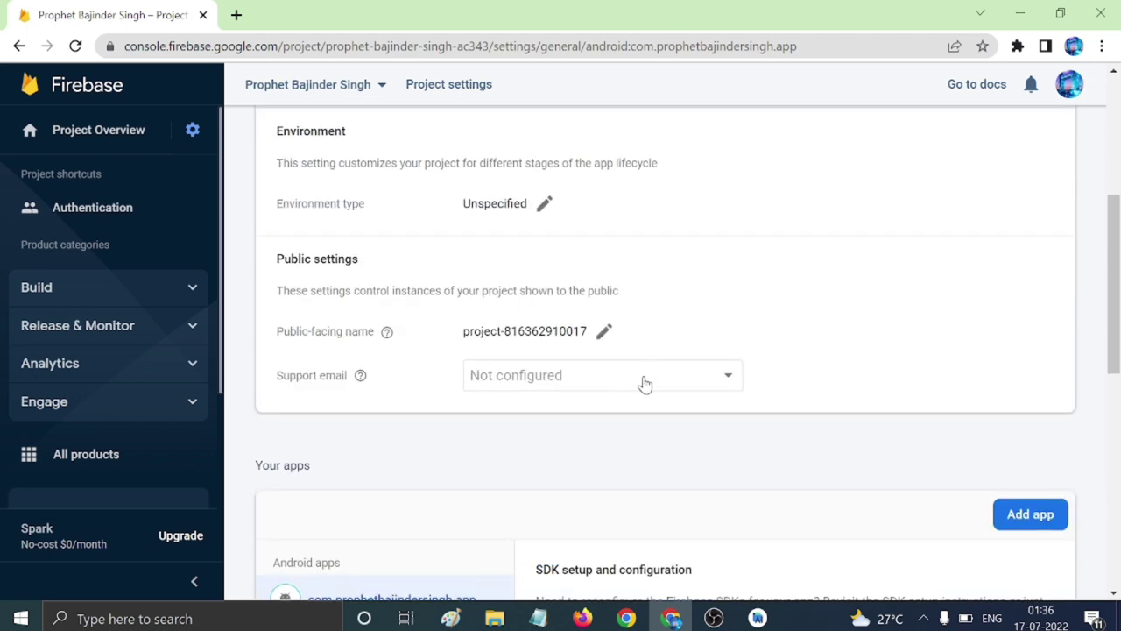
click(680, 382)
click(643, 388)
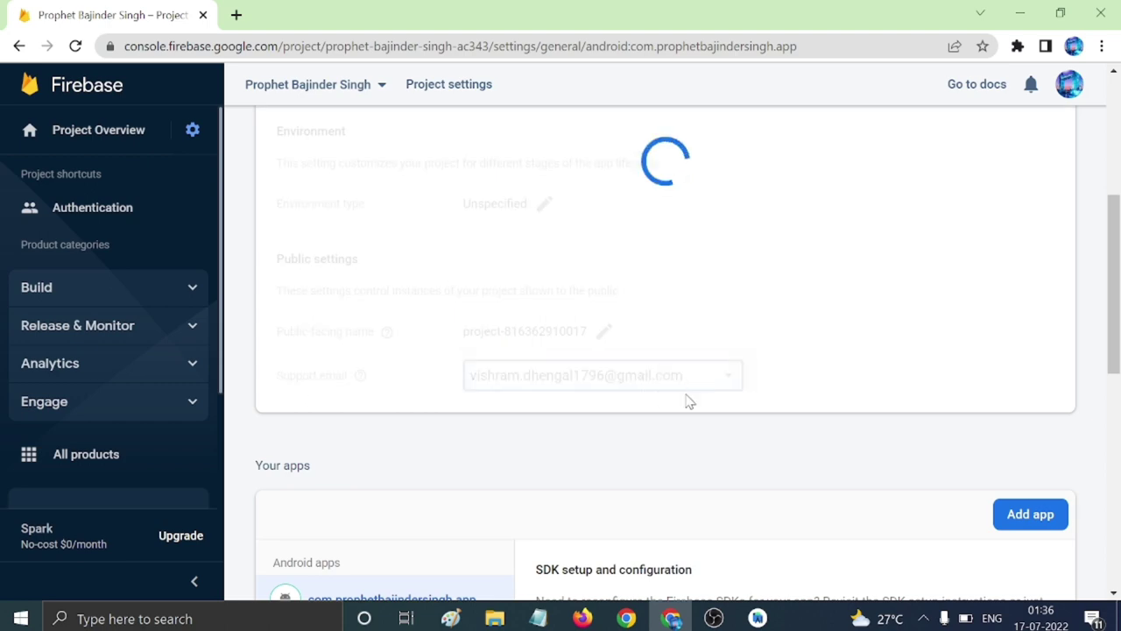
Review the Cloud Messaging settings, then return to the build.gradle file in Android Studio.
scroll(721, 456, up, 4)
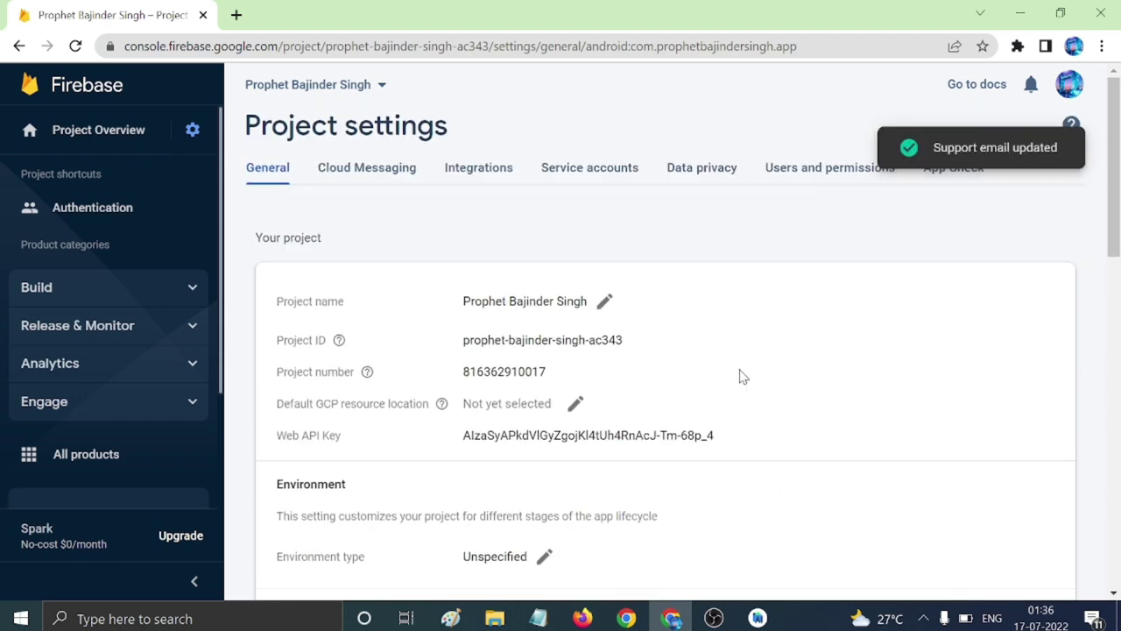
scroll(740, 377, down, 11)
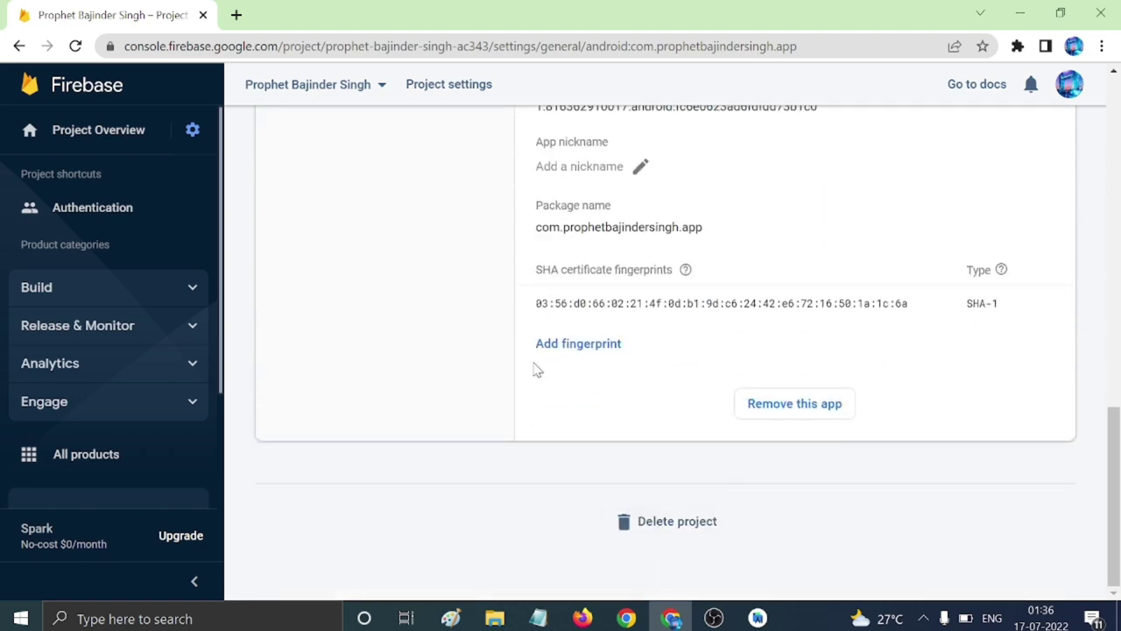
scroll(537, 370, up, 11)
click(375, 168)
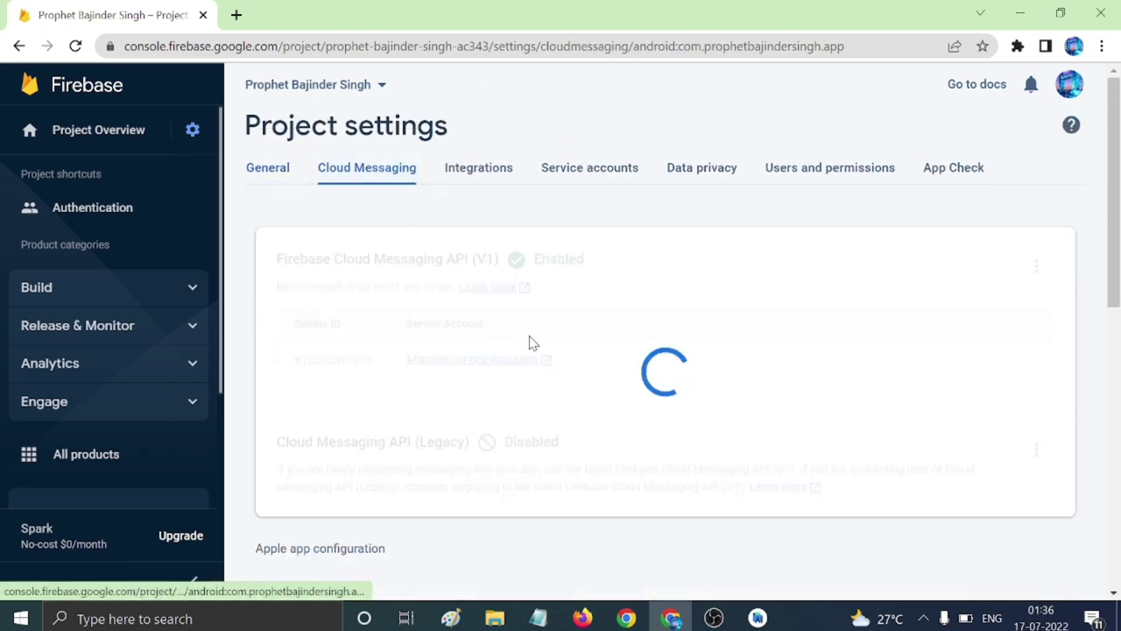
scroll(551, 366, down, 2)
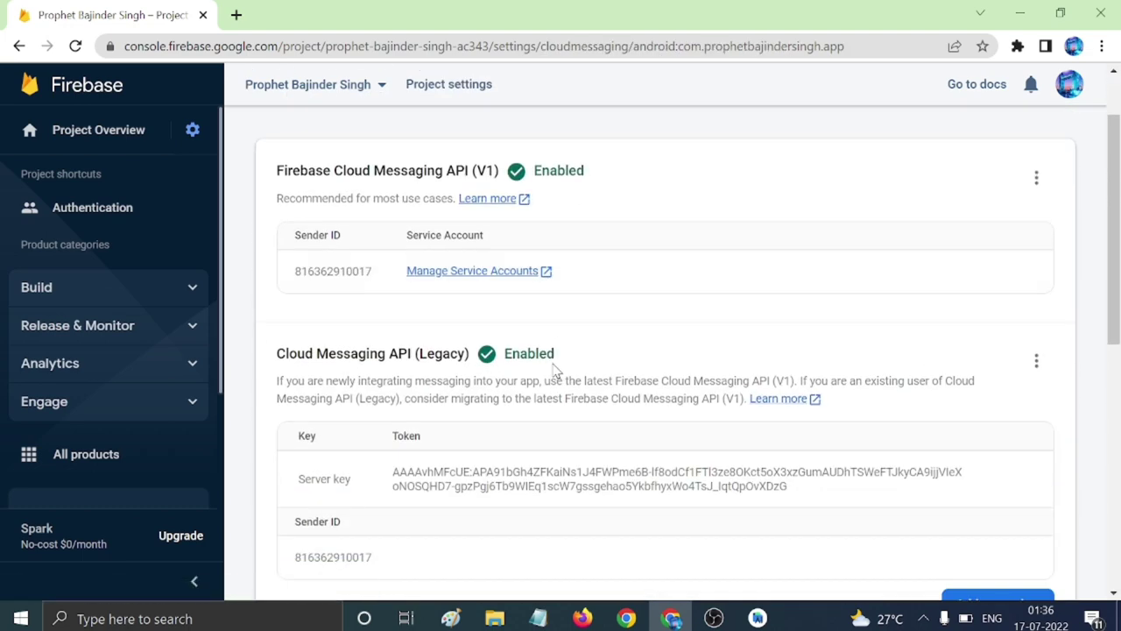
scroll(552, 370, down, 2)
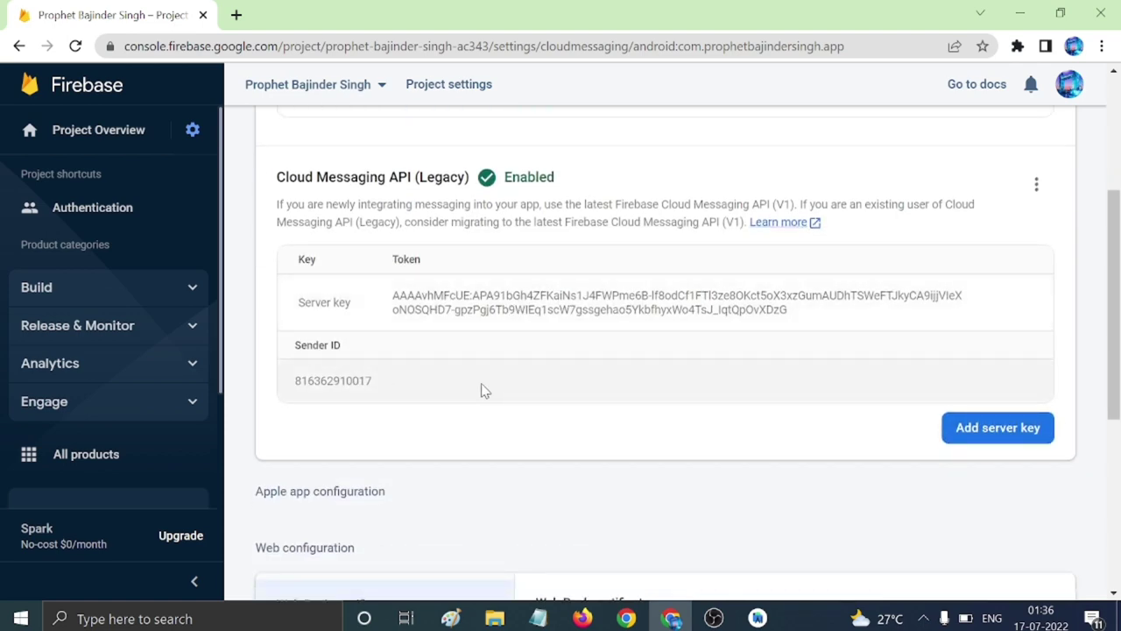
scroll(481, 390, up, 2)
scroll(533, 345, down, 3)
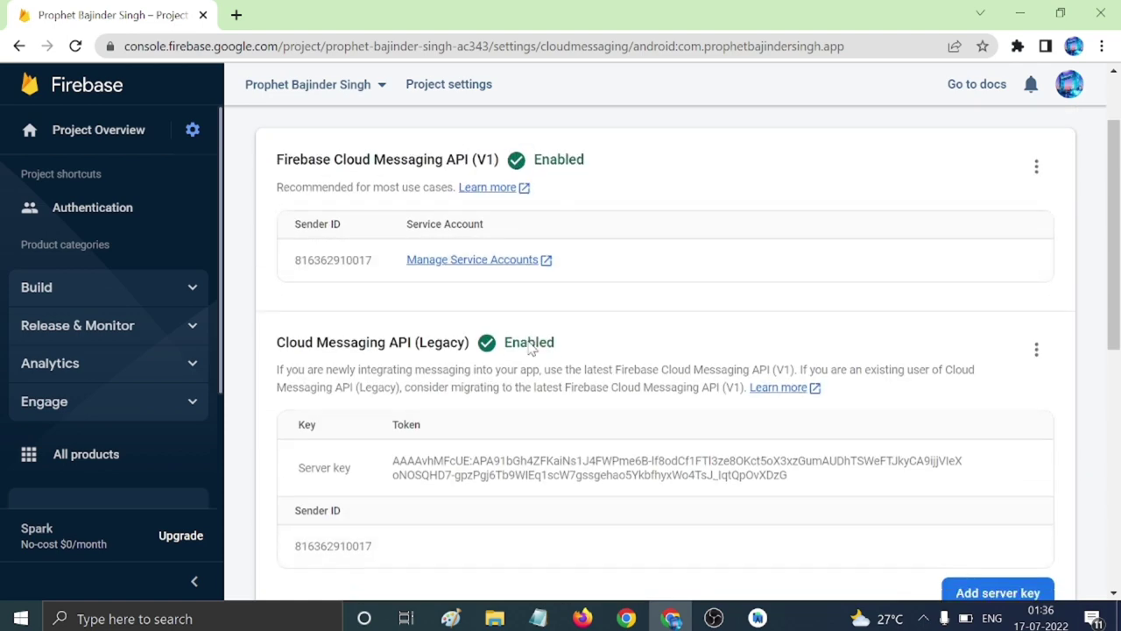
scroll(529, 347, down, 3)
scroll(531, 347, up, 7)
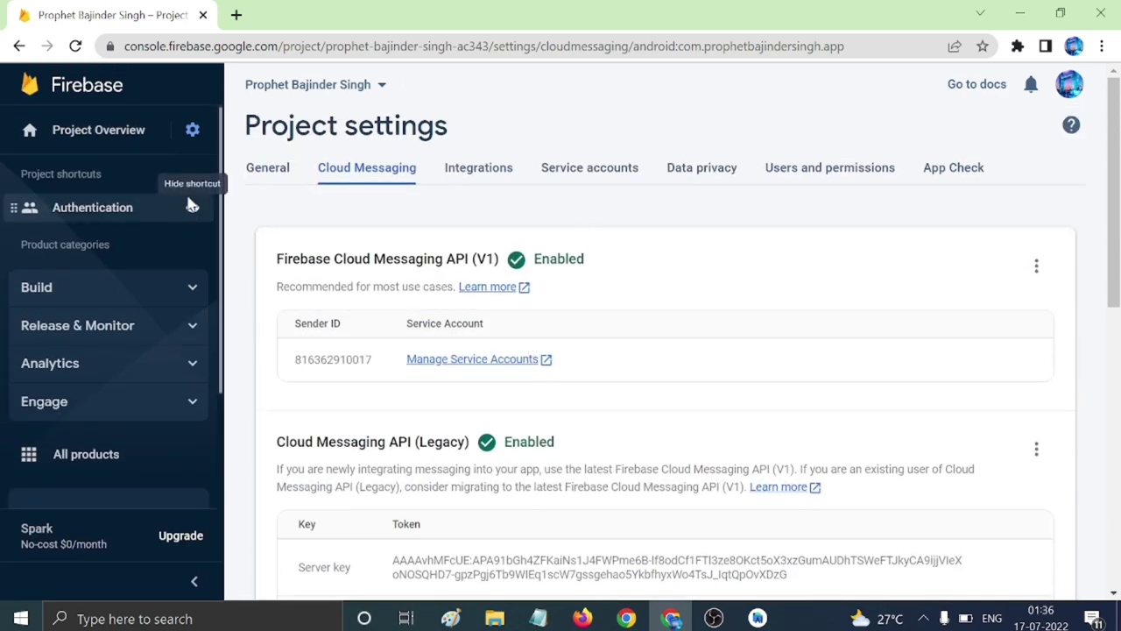
click(1019, 13)
click(526, 303)
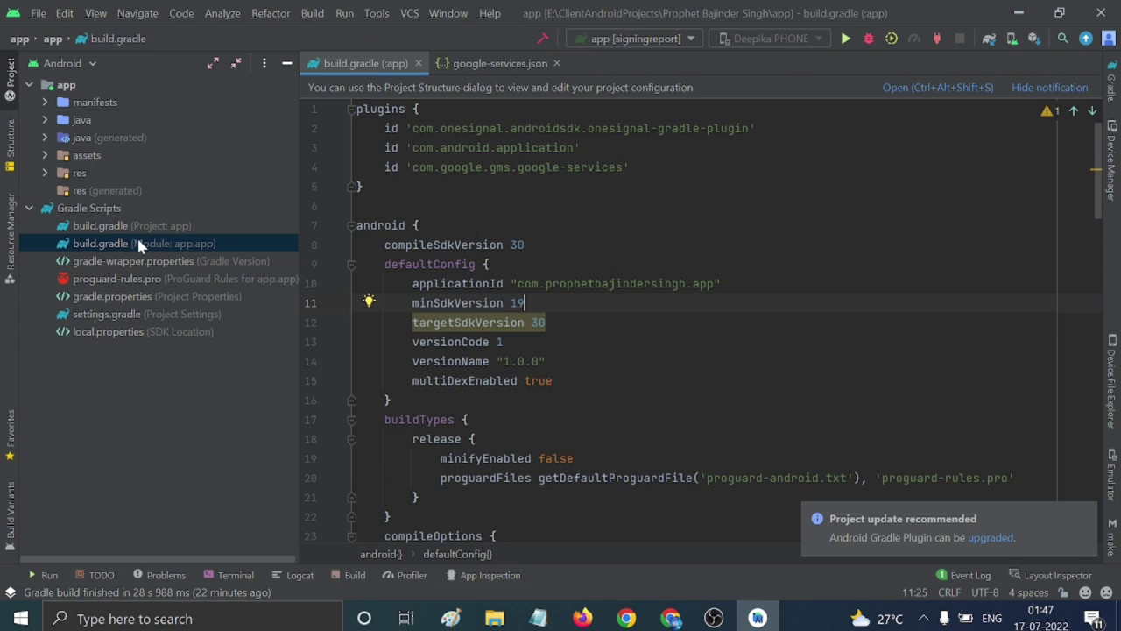
Open strings.xml from res > values in the editor.
click(43, 172)
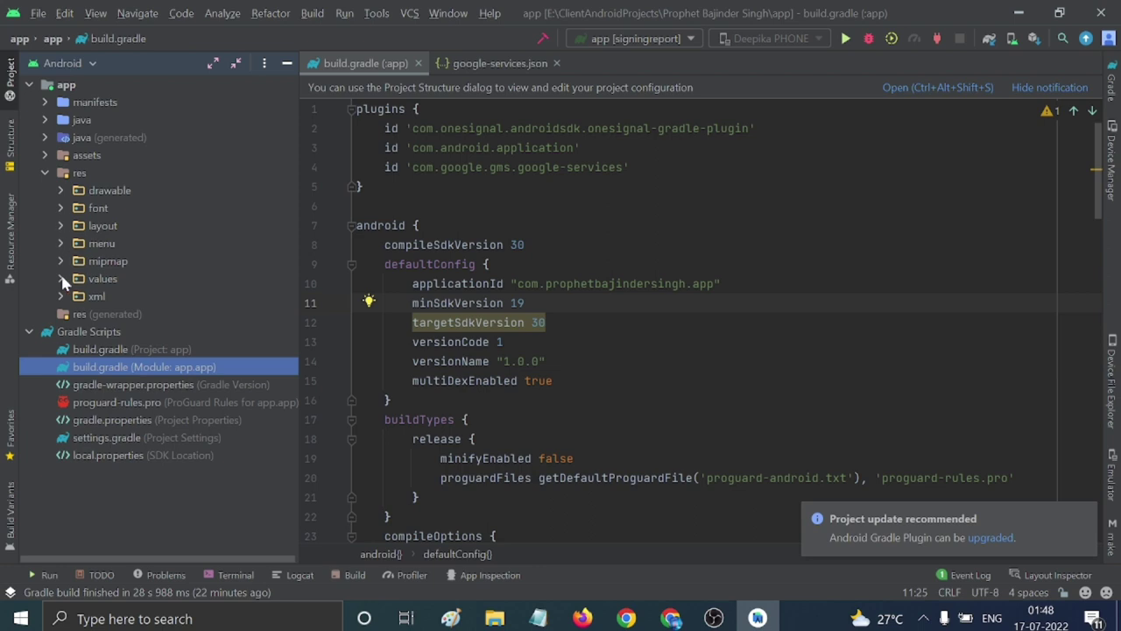
click(60, 279)
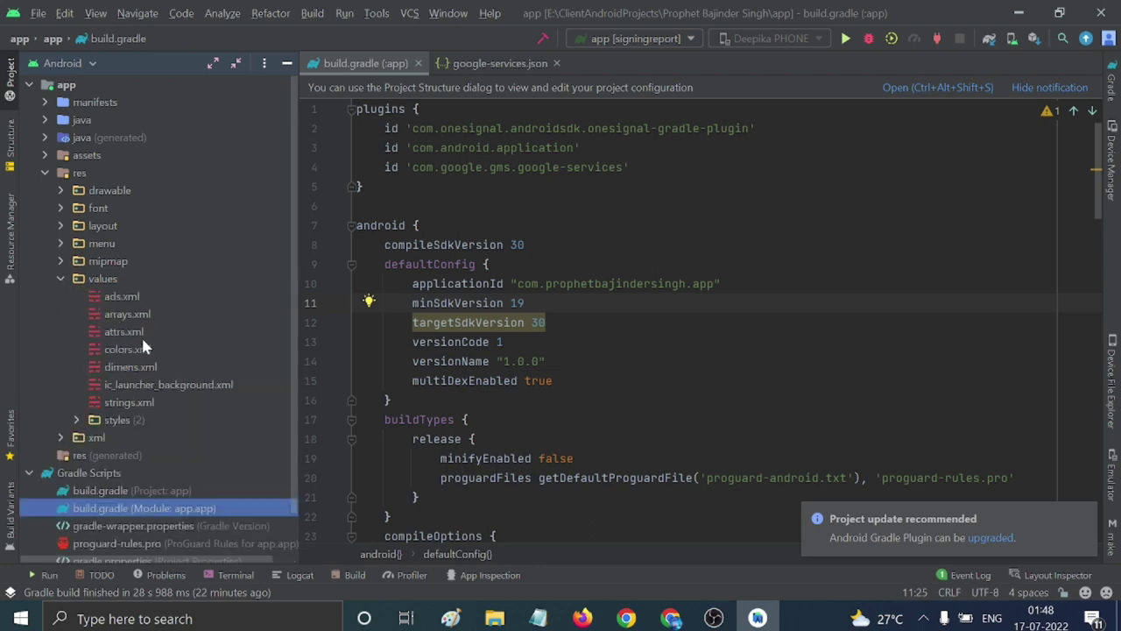
double_click(139, 402)
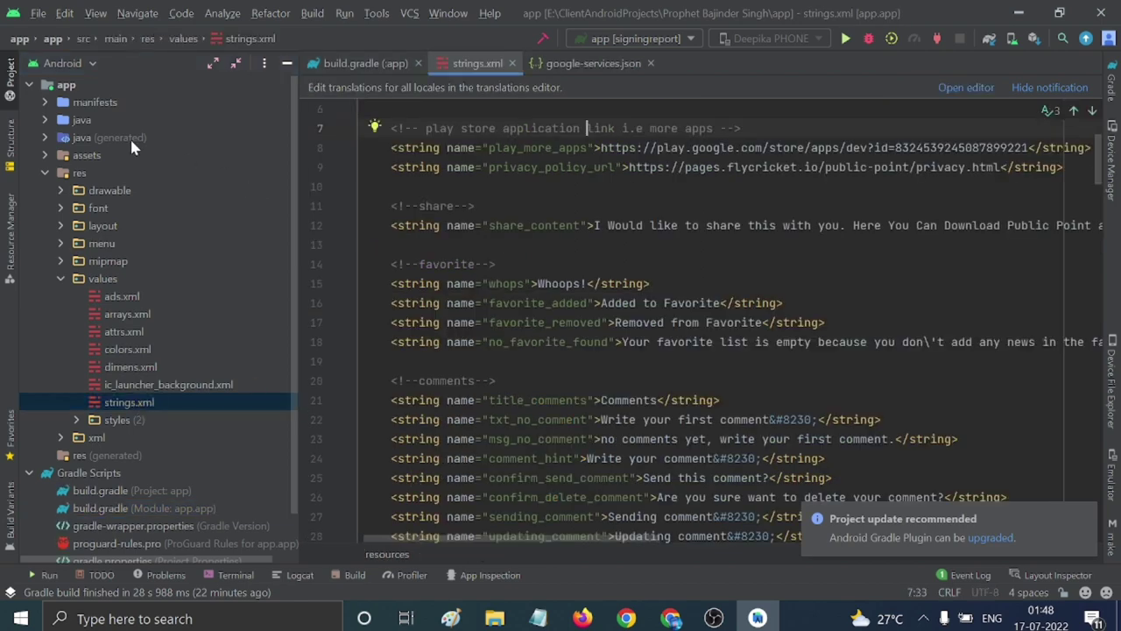
click(13, 80)
click(194, 206)
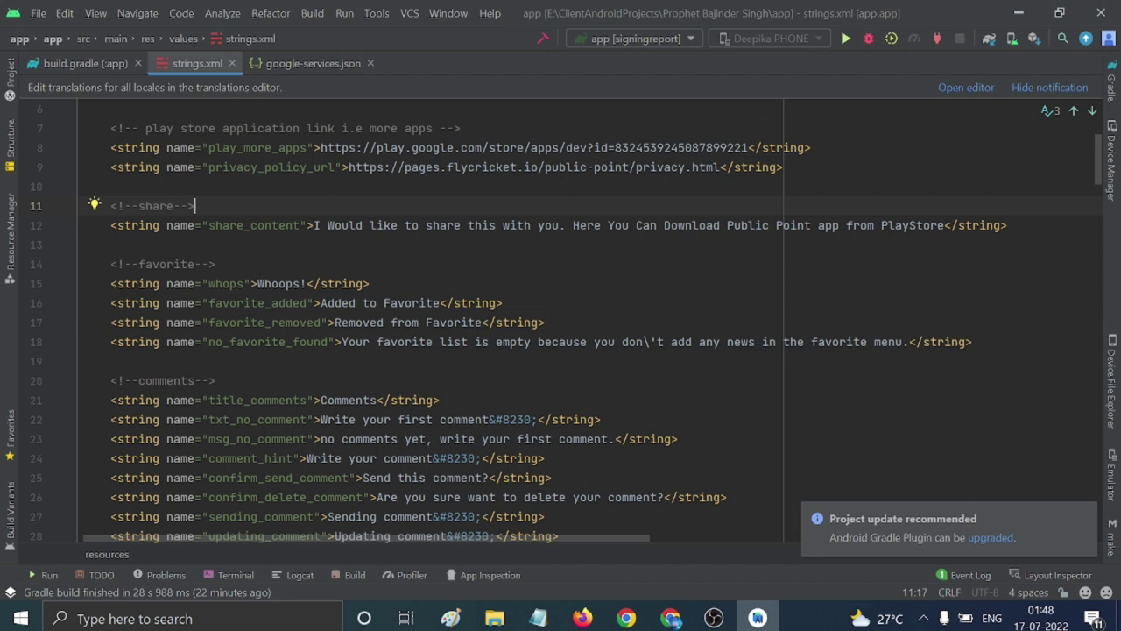
click(459, 148)
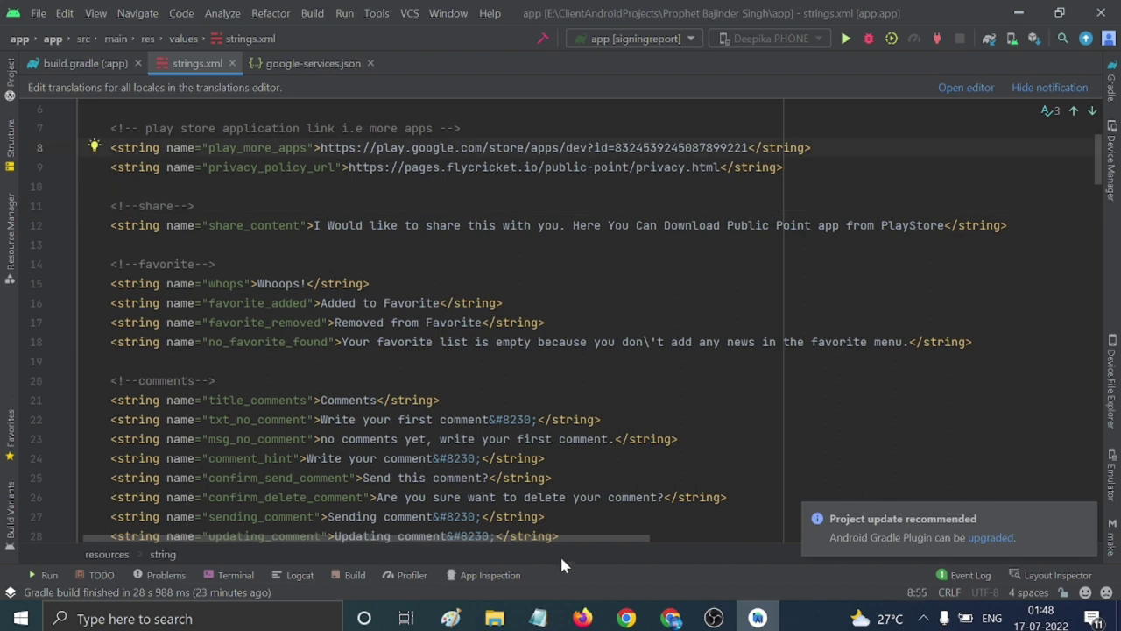
Replace the Public Point app_name value with the new app name copied from the notes.
click(538, 617)
key(ctrl+shift+Right)
key(ctrl+shift+Right)
key(ctrl+shift+Right)
key(ctrl+c)
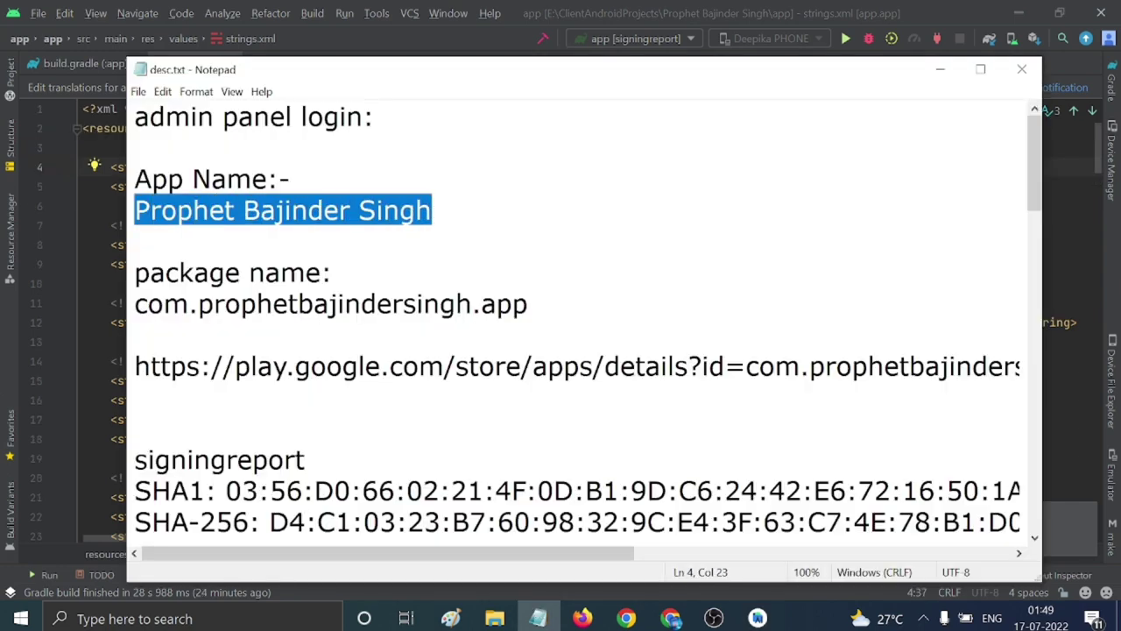
click(940, 70)
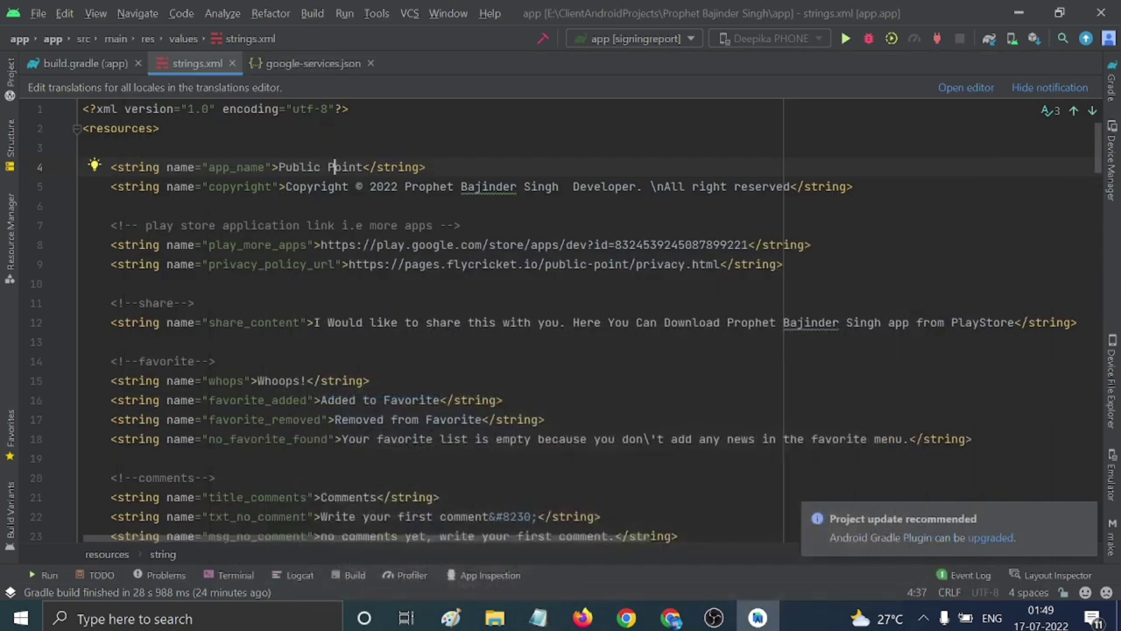
drag(279, 167, 365, 166)
key(ctrl+v)
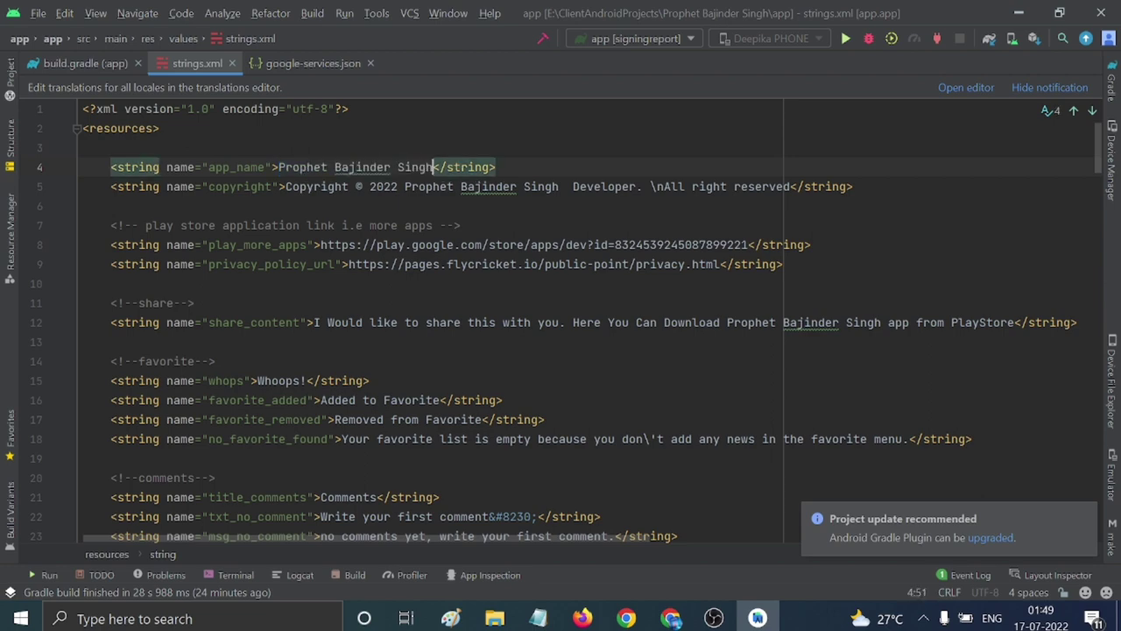
Open ads.xml from the project tree.
click(11, 76)
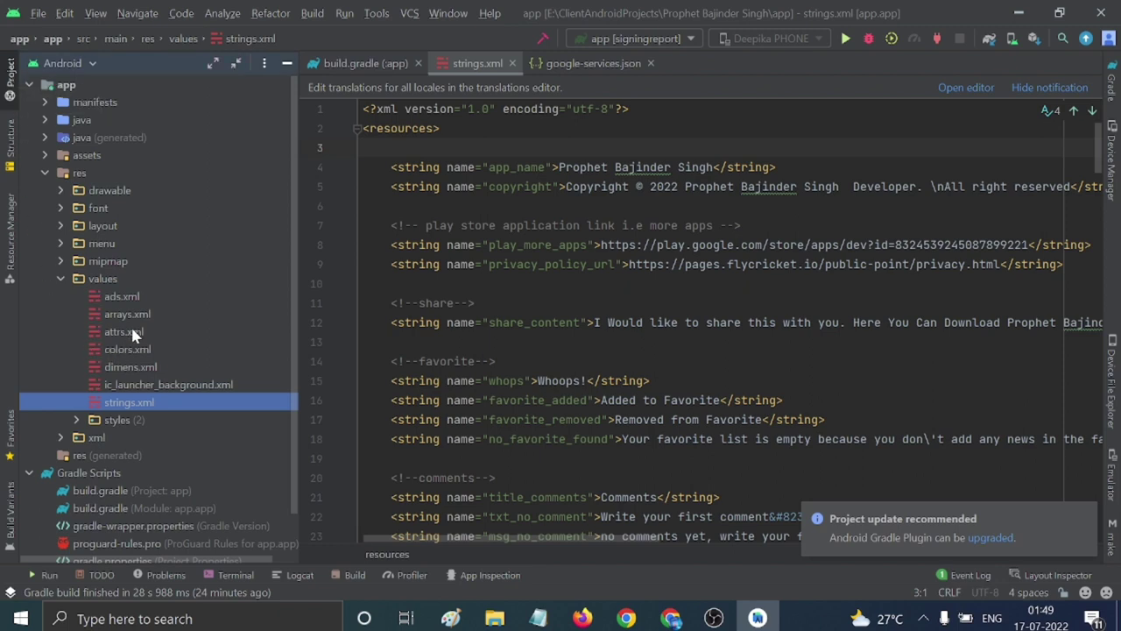
double_click(128, 299)
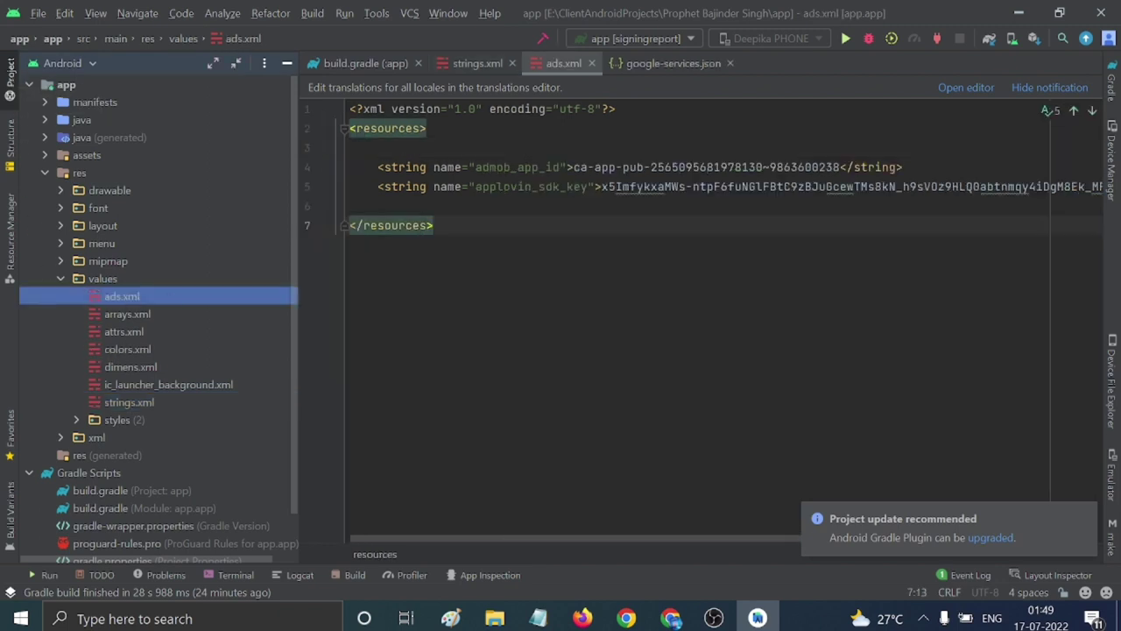
click(672, 613)
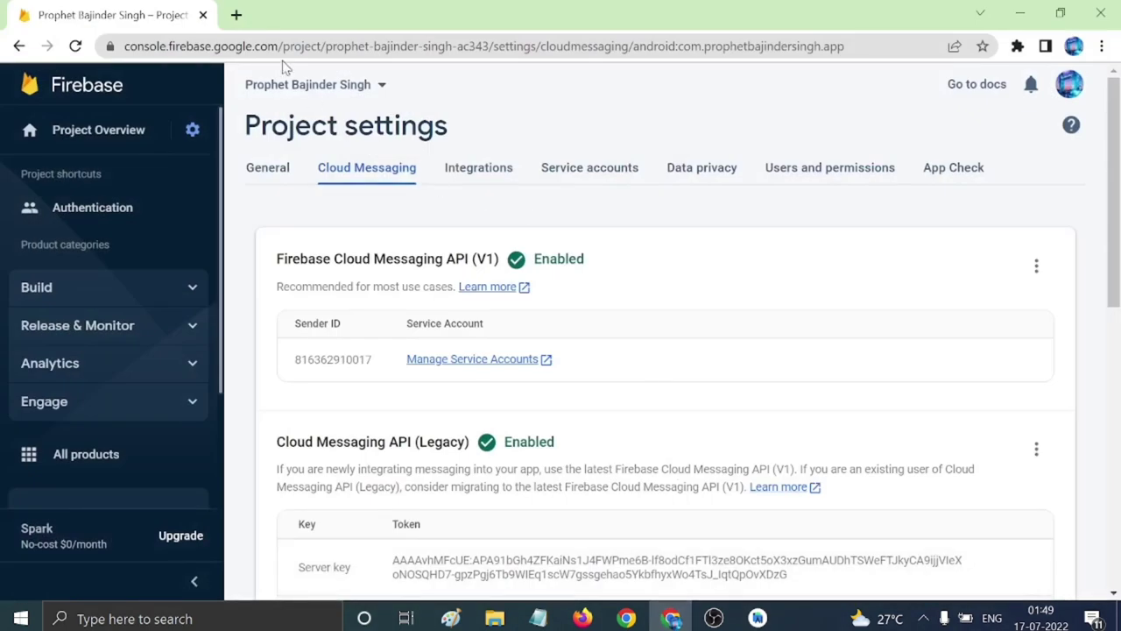
Search for admob in a new tab and sign in to the AdMob console.
click(235, 15)
text(adm)
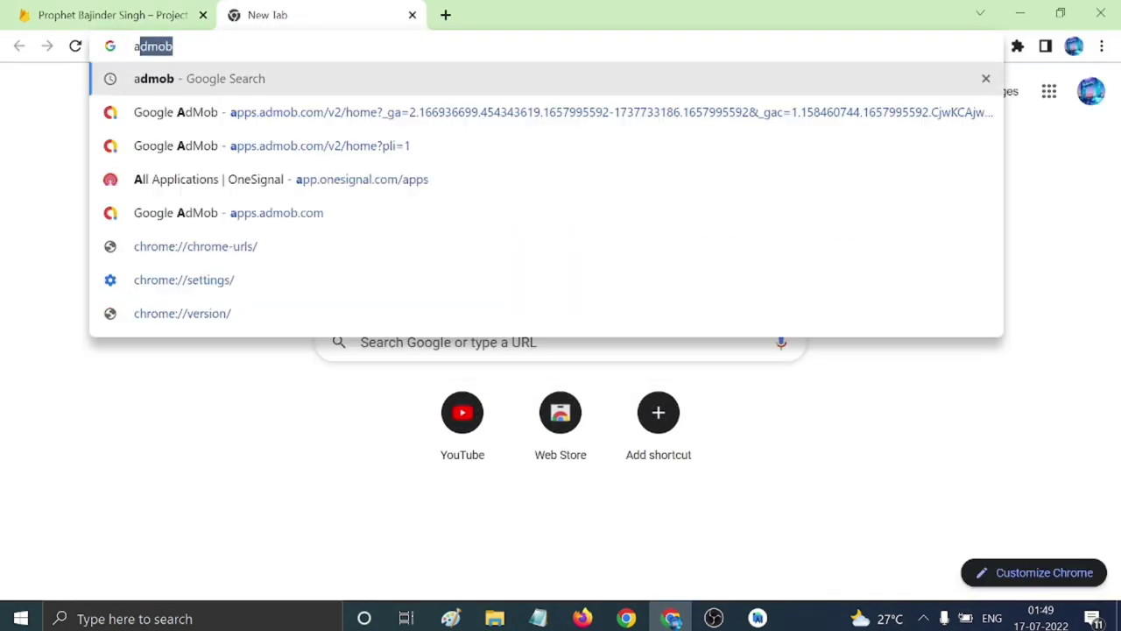
text(ob)
key(Return)
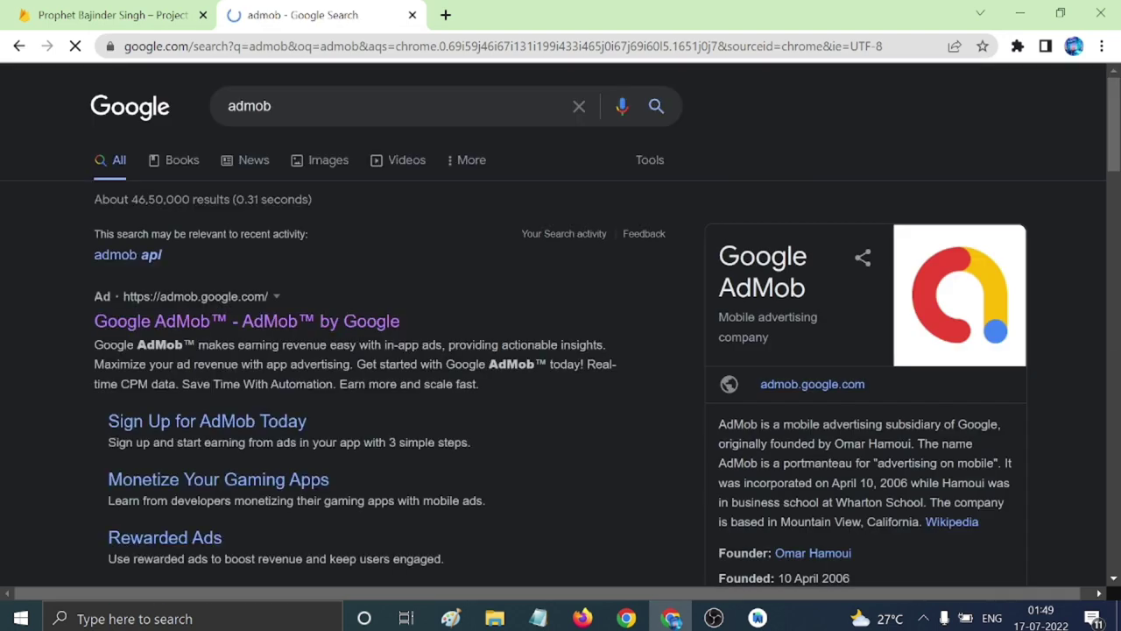
click(218, 324)
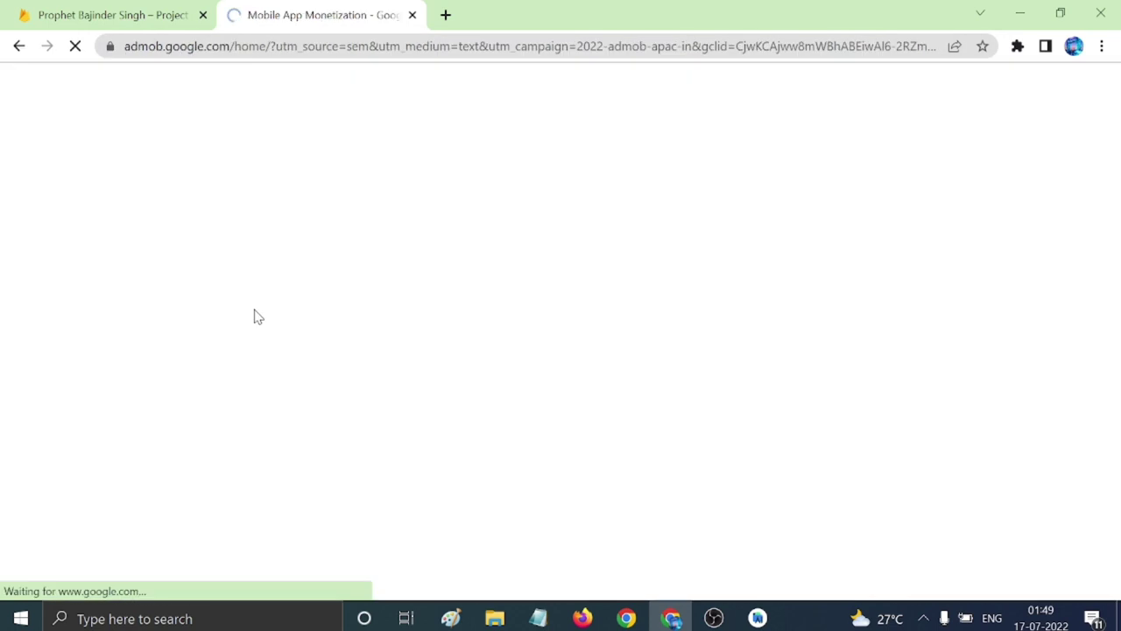
click(945, 174)
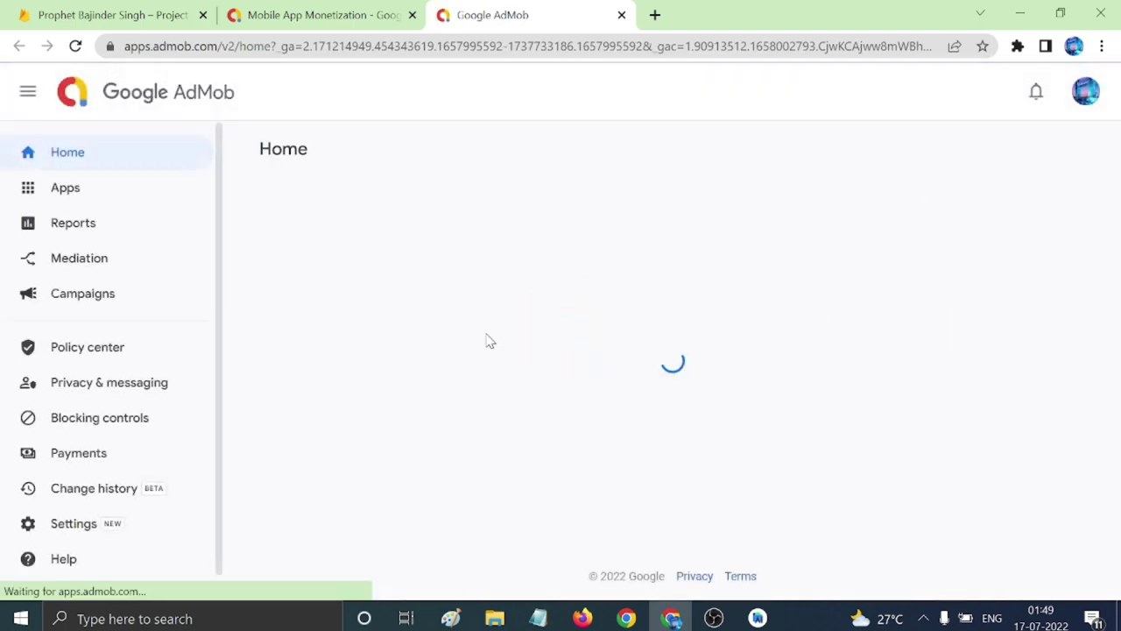
Change Seller information to Transparent in AdMob account settings and save it.
scroll(101, 425, down, 1)
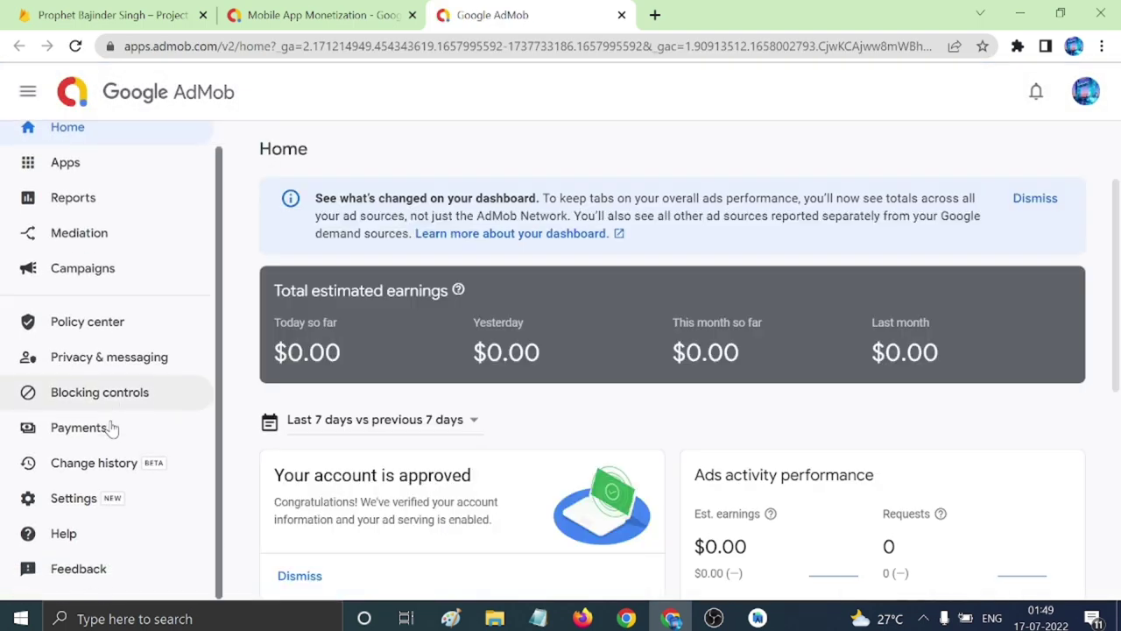
click(77, 508)
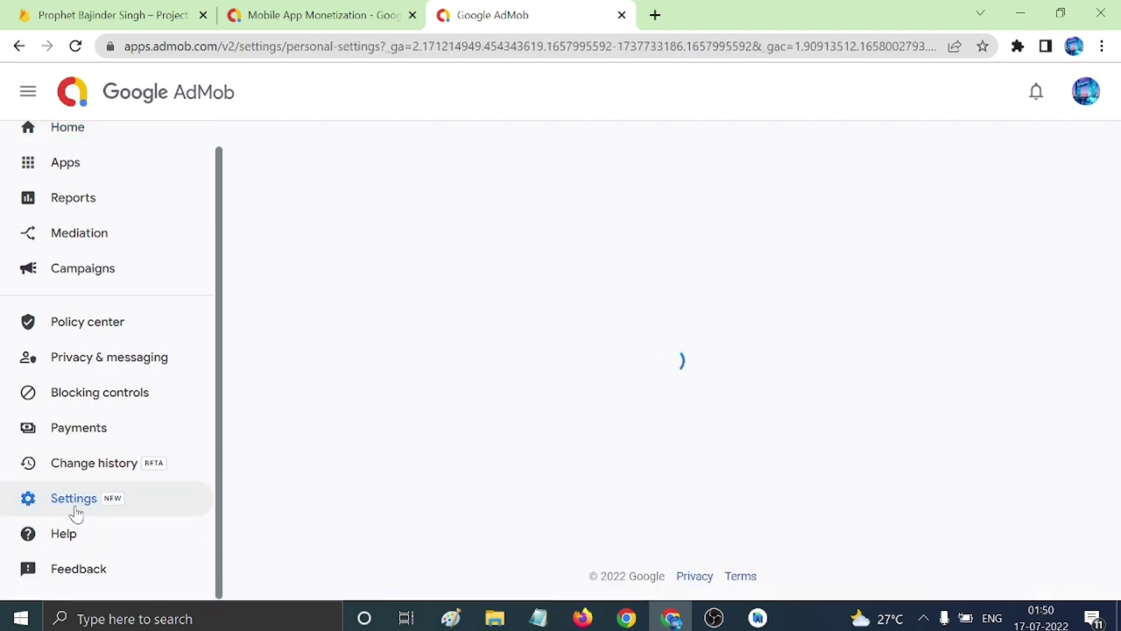
scroll(784, 511, down, 3)
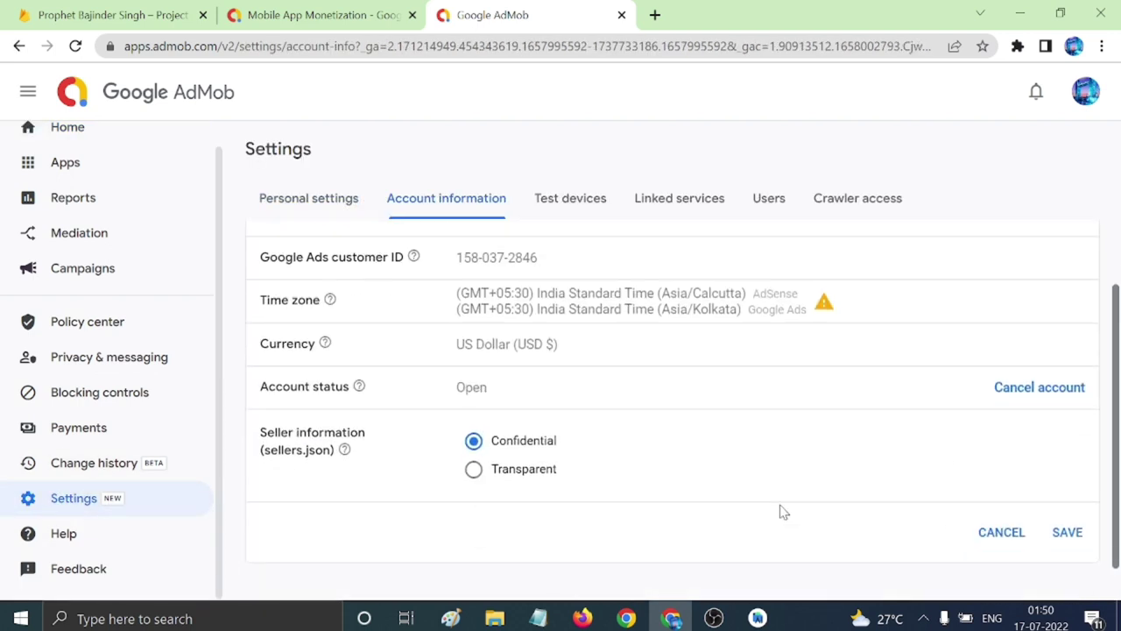
click(473, 430)
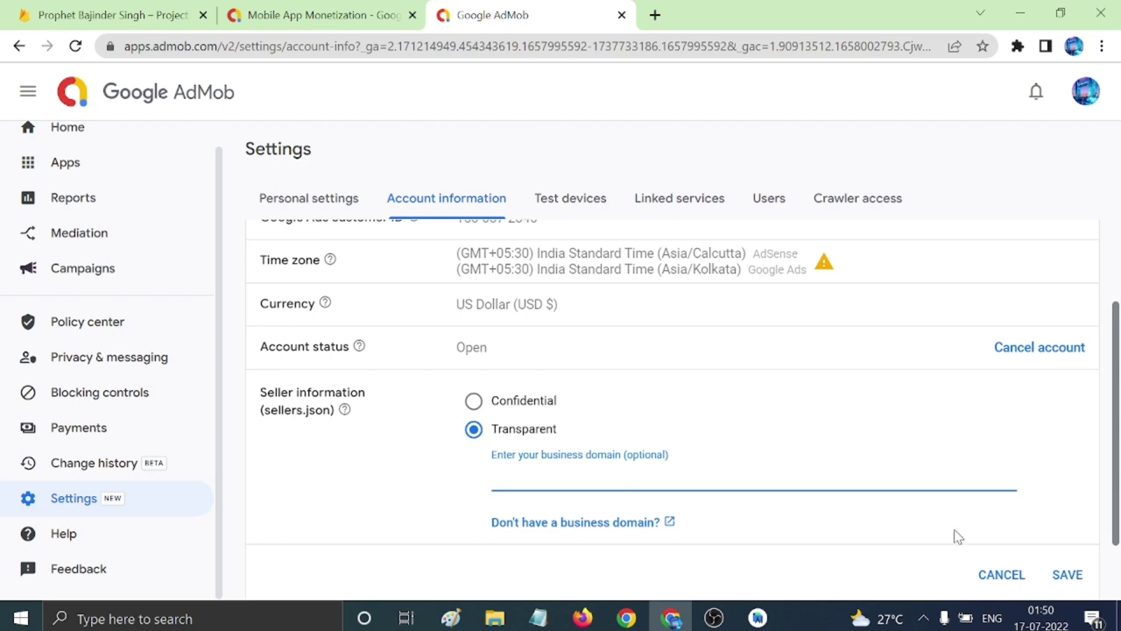
scroll(1007, 526, down, 1)
click(1066, 490)
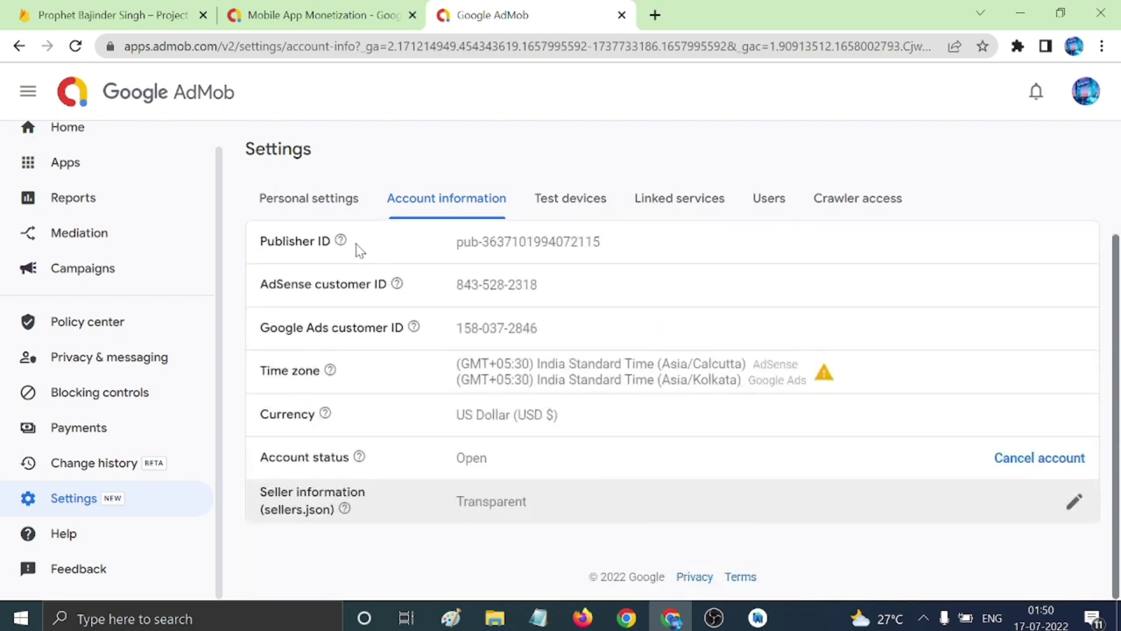
click(318, 198)
click(433, 210)
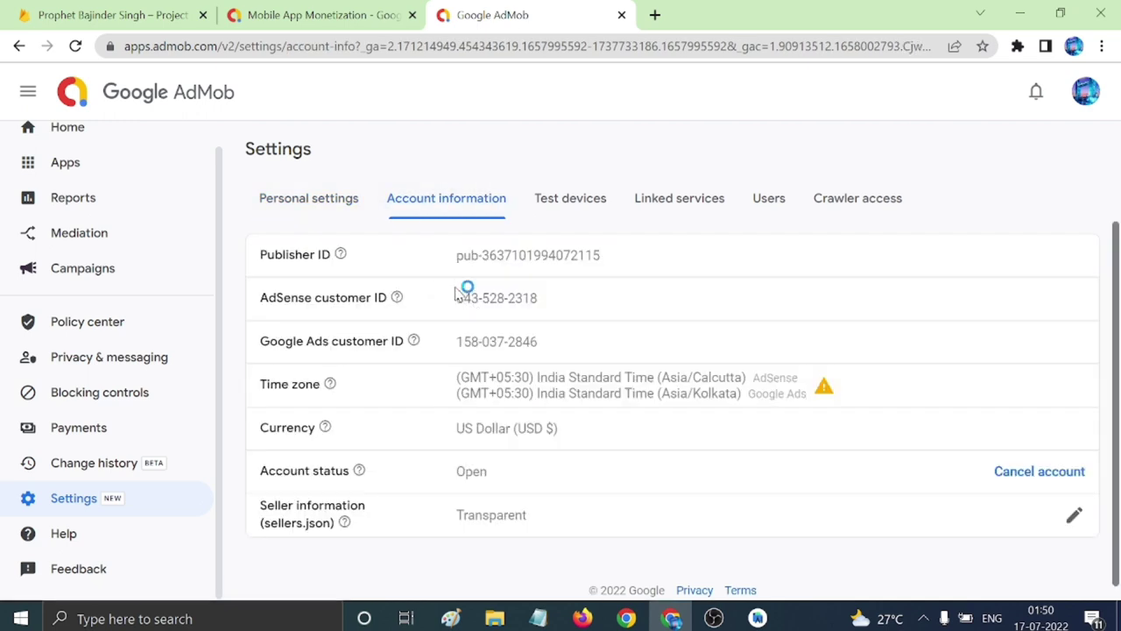
Append an 'admob id' heading and a 'publisher id:' line holding the pasted publisher ID to desc.txt.
key(alt+Tab)
text(admob)
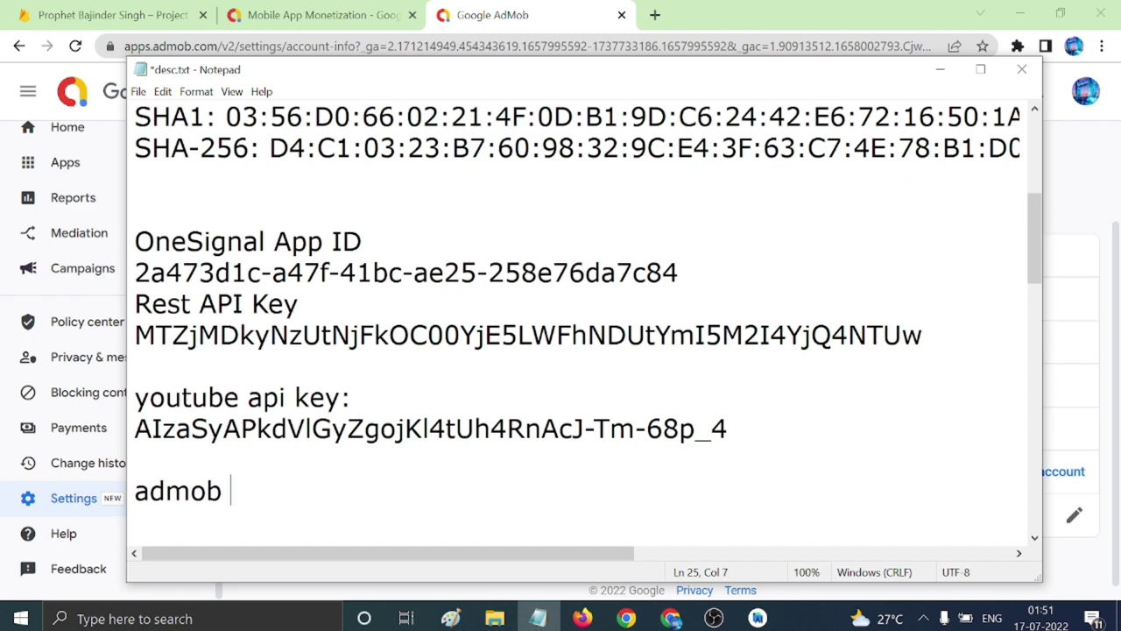
text( id)
text(publ)
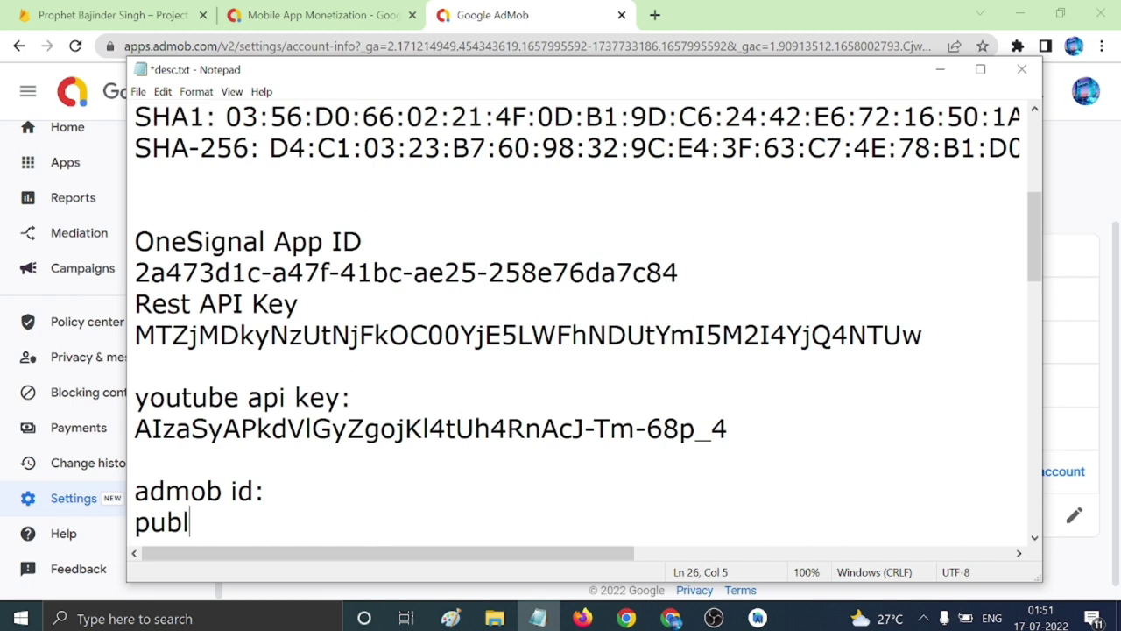
text(isher)
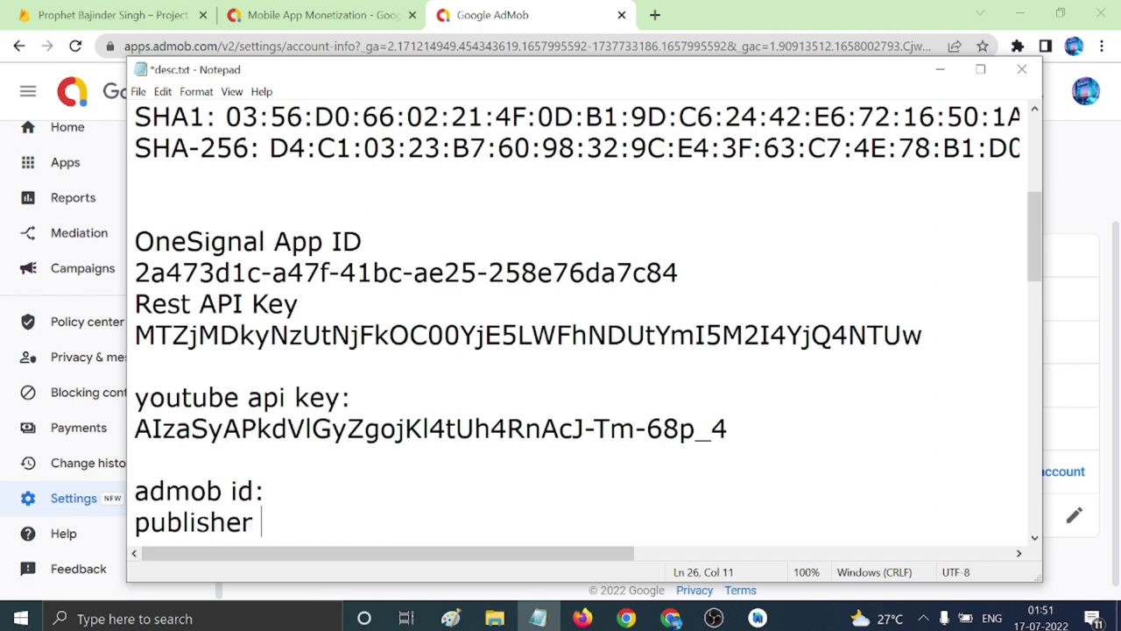
text( id:)
key(Return)
key(ctrl+v)
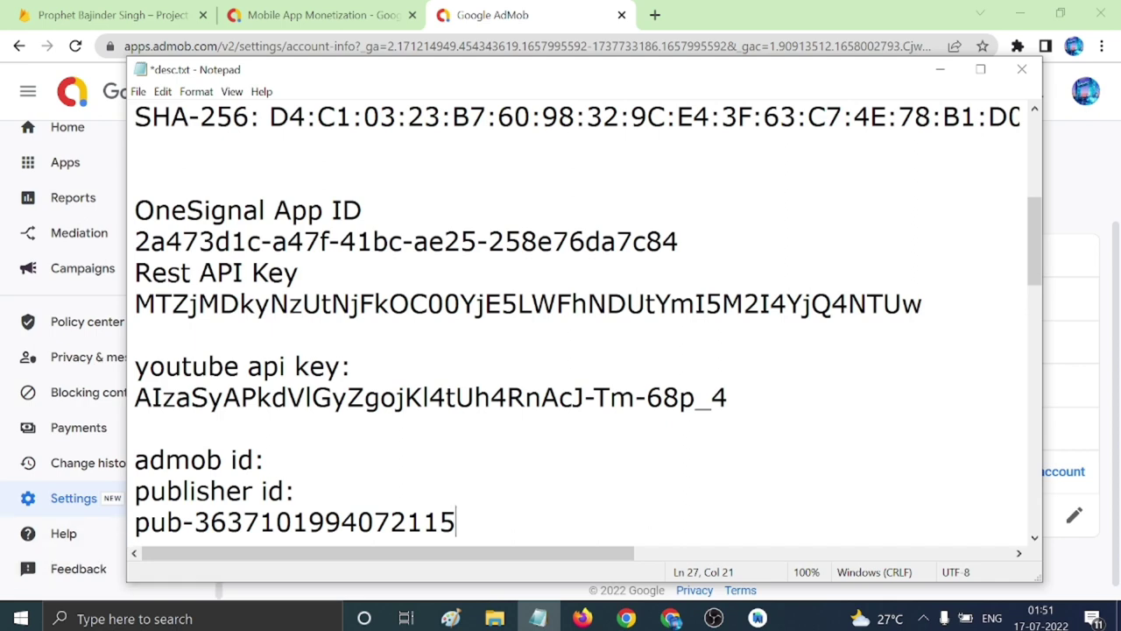
key(Home)
key(BackSpace)
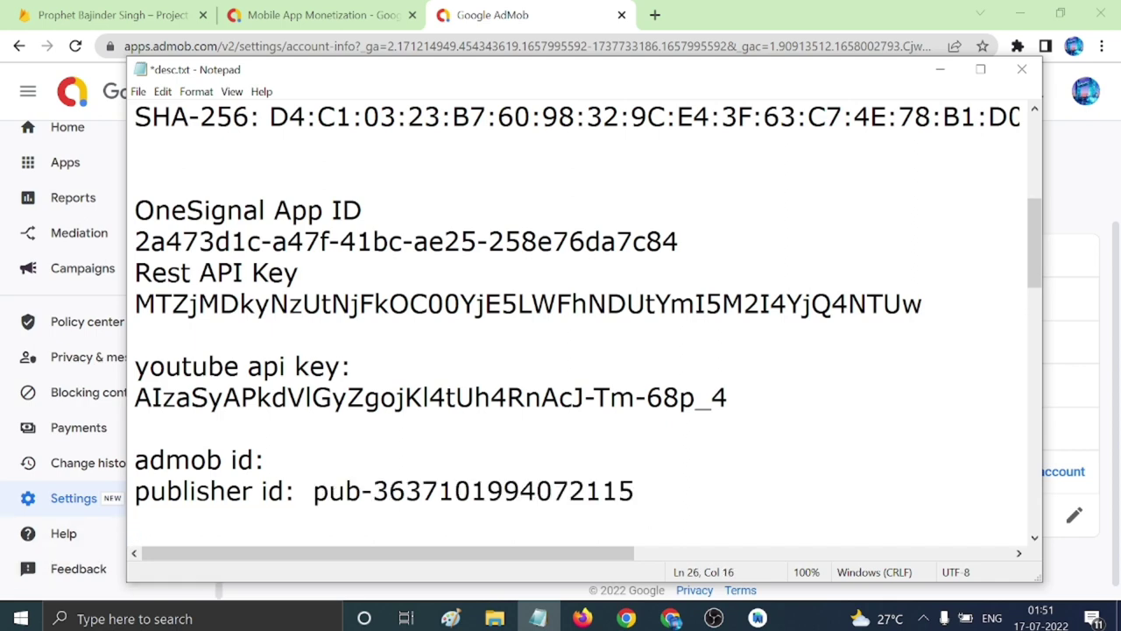
click(940, 69)
scroll(96, 219, up, 1)
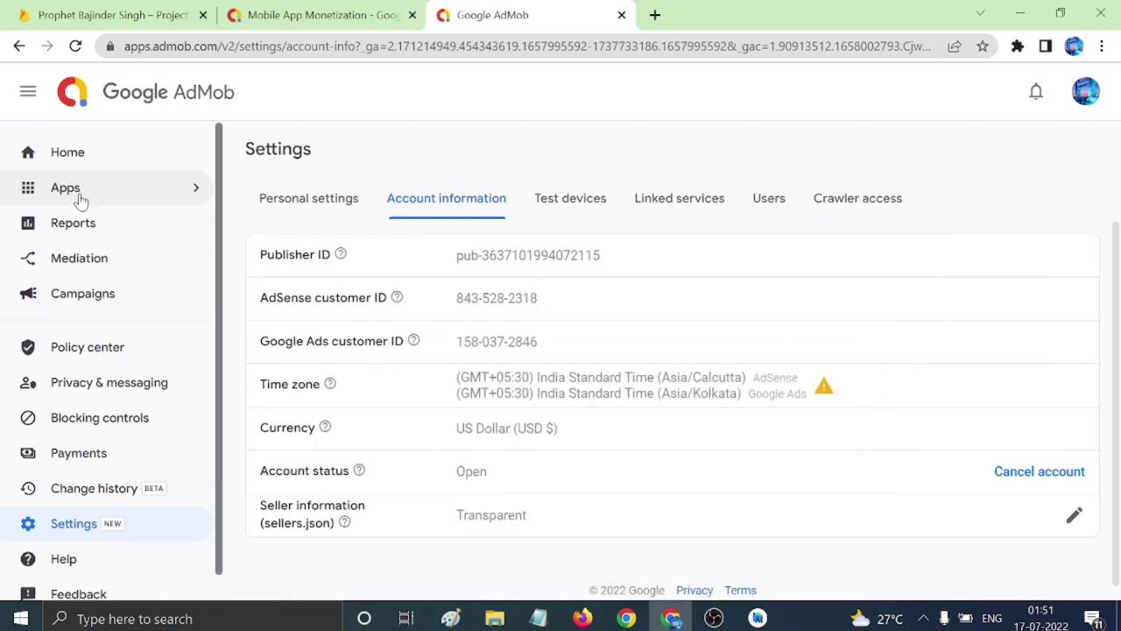
Start a new Android app in AdMob, marked as not listed on a store.
click(81, 198)
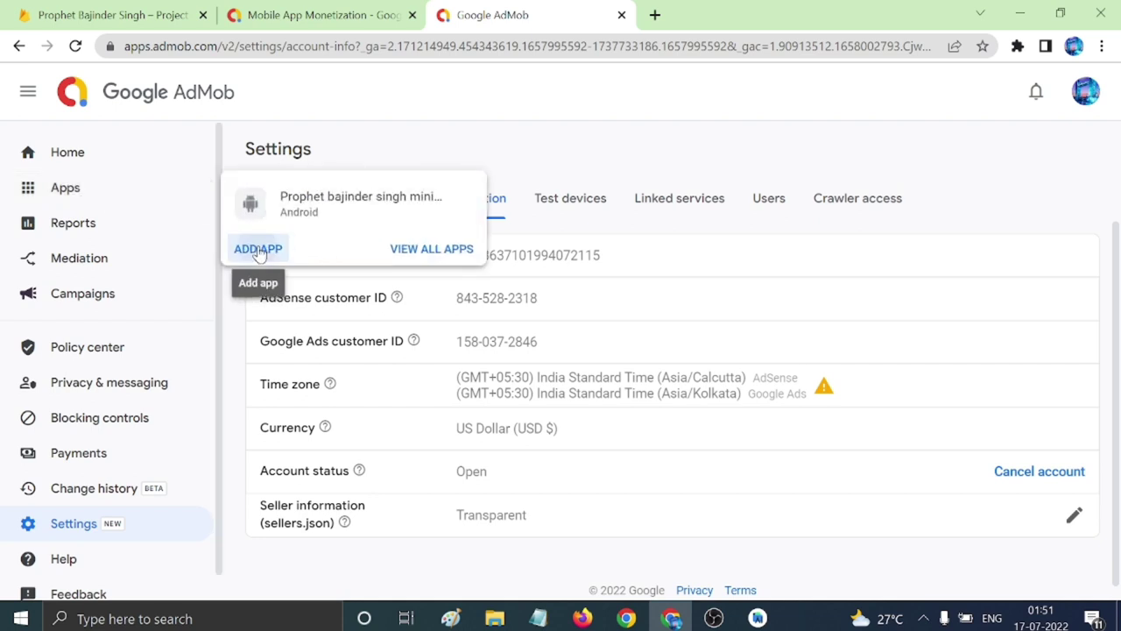
click(258, 250)
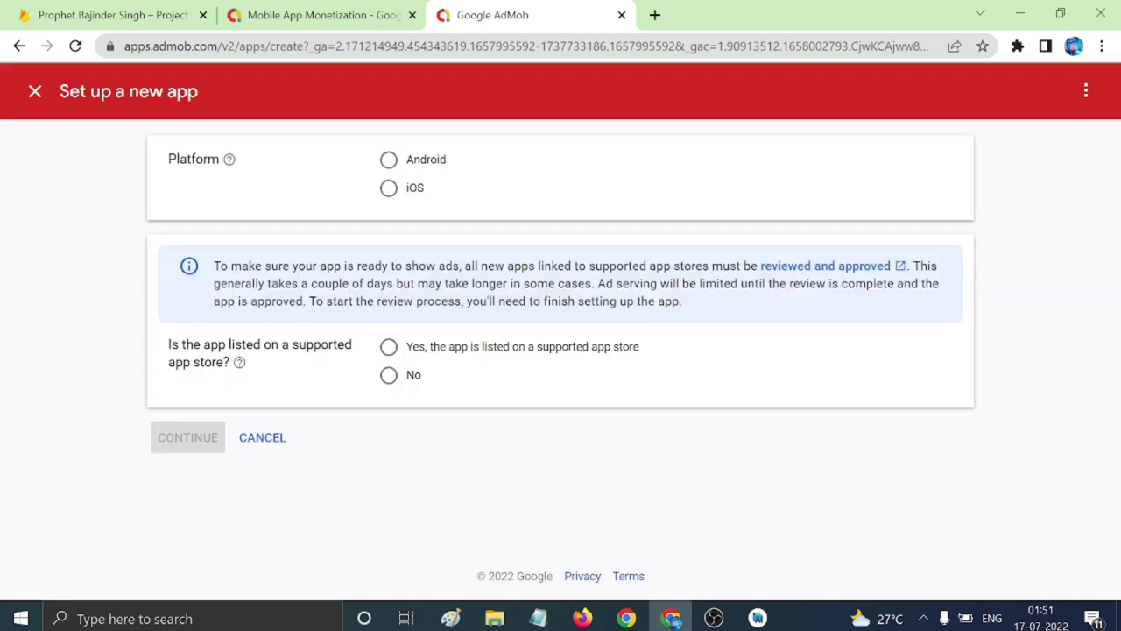
click(388, 160)
click(388, 375)
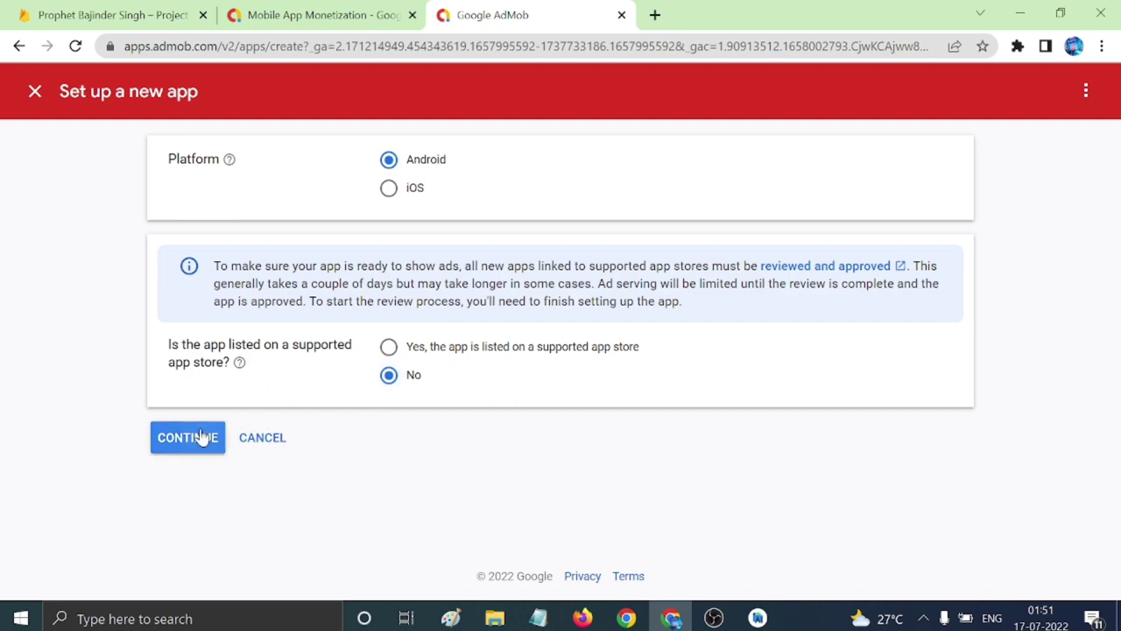
click(187, 437)
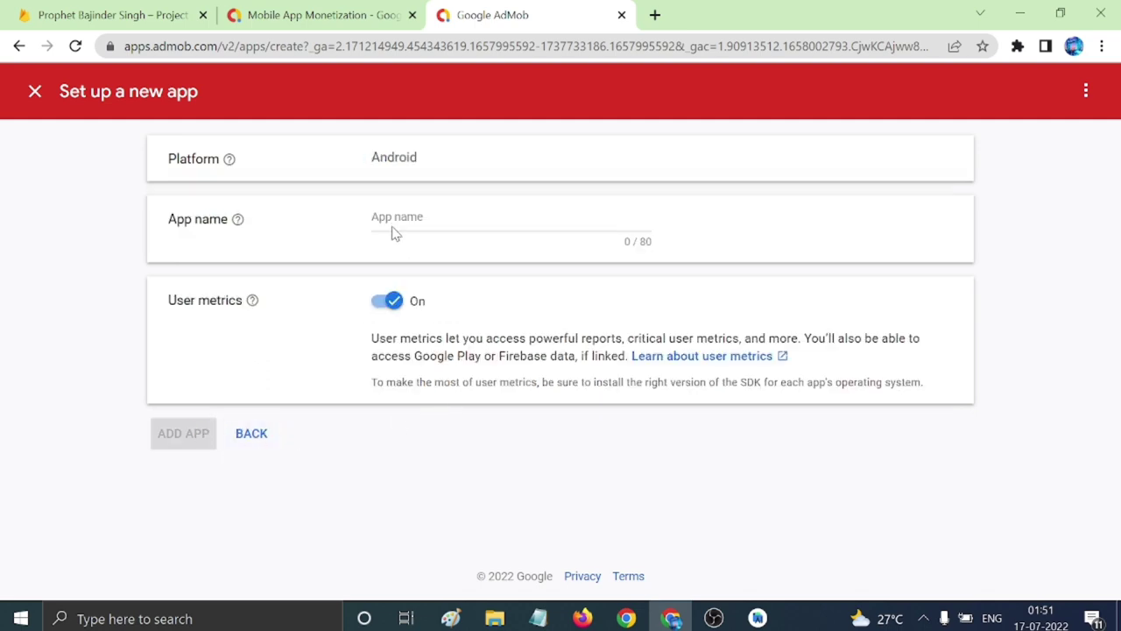
Name the app with the title copied from the notes, add it, and finish.
click(538, 618)
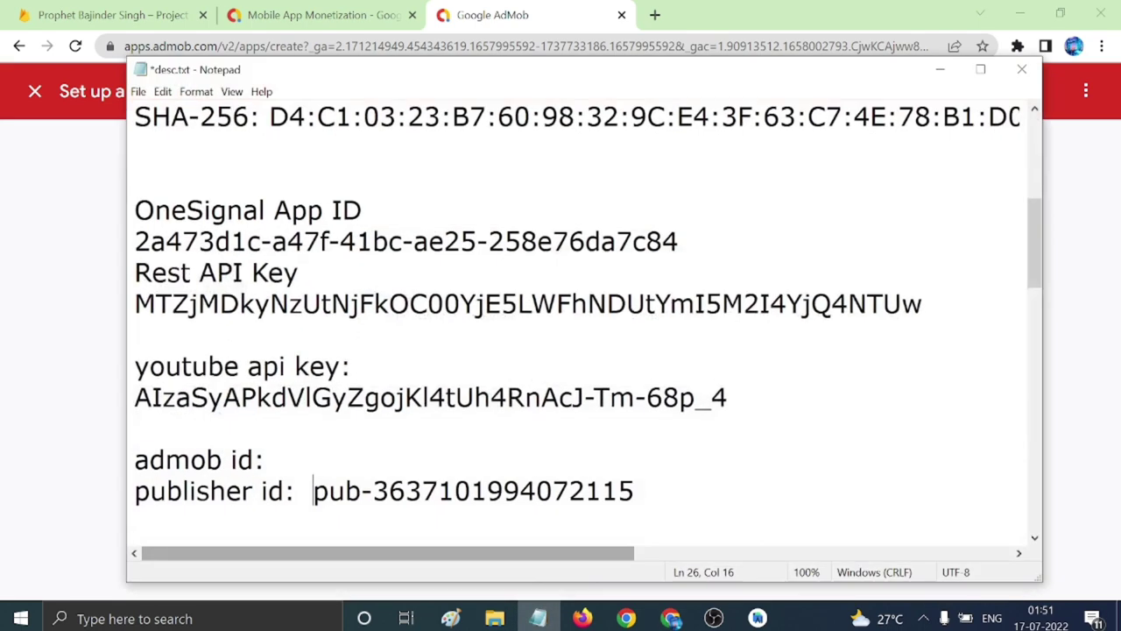
scroll(578, 324, up, 4)
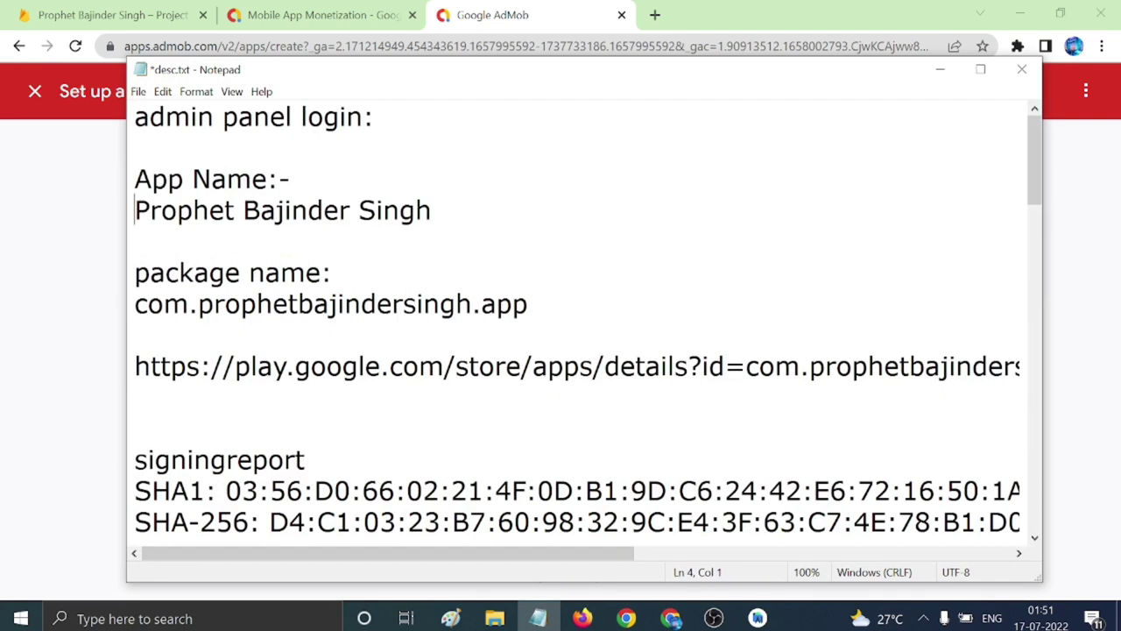
drag(135, 210, 432, 211)
key(ctrl+c)
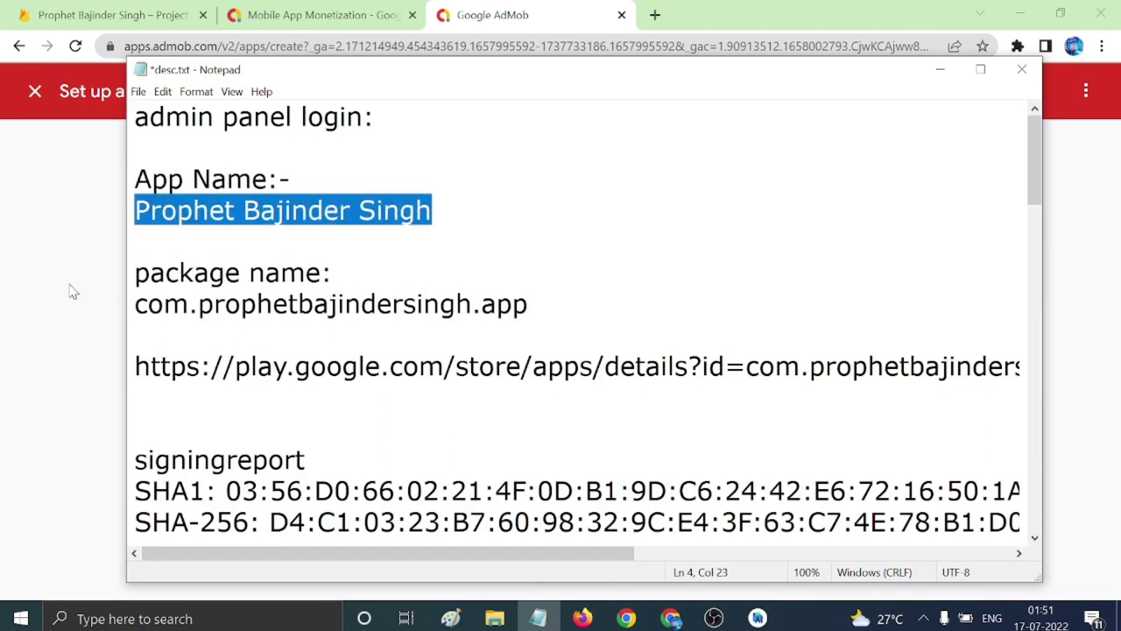
click(73, 292)
key(ctrl+v)
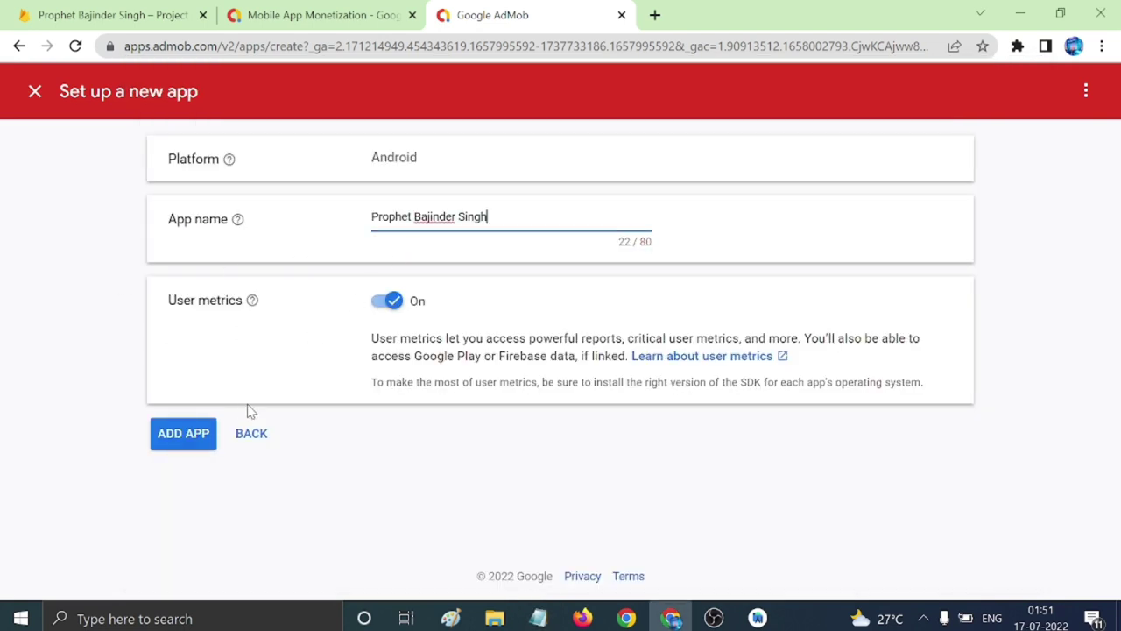
click(183, 433)
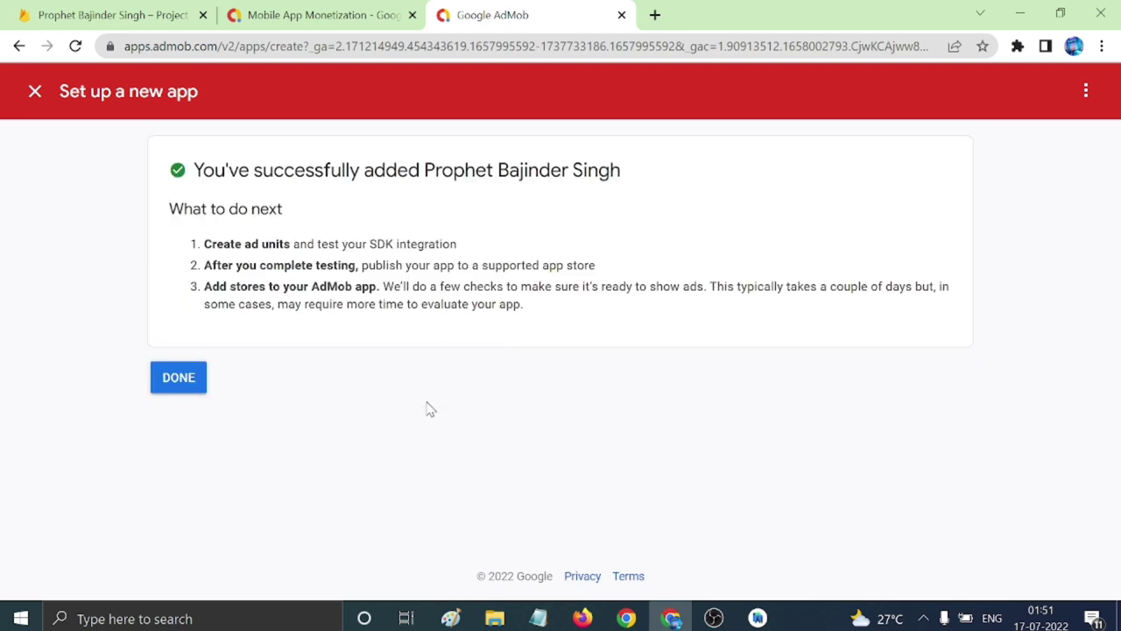
click(194, 383)
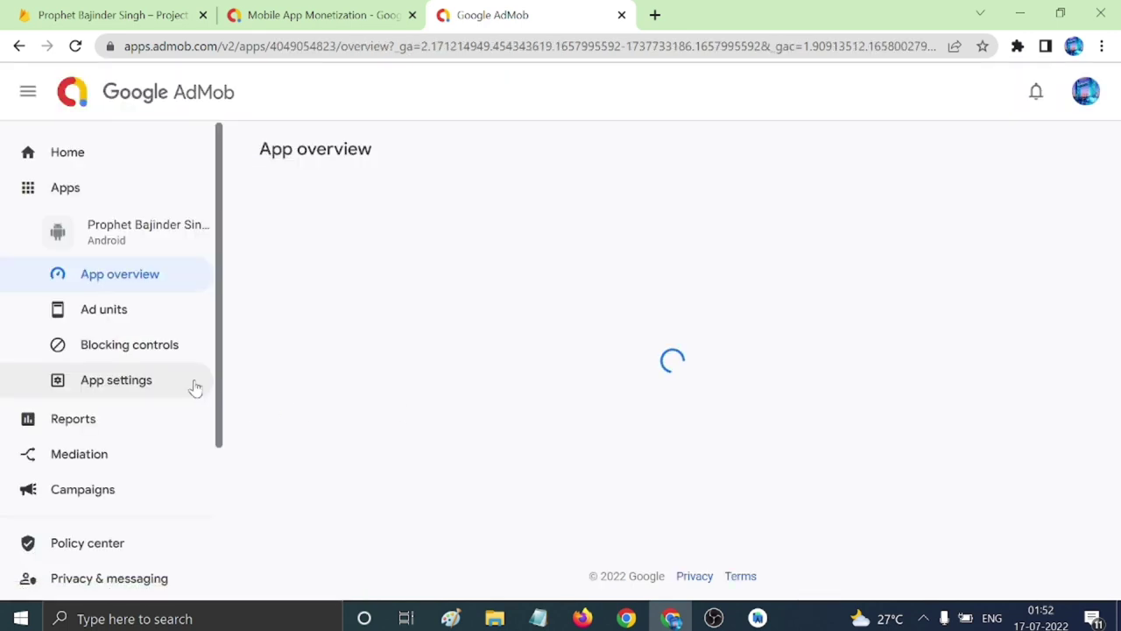
Create a Banner ad unit named ban1 and copy its ad unit ID.
click(648, 470)
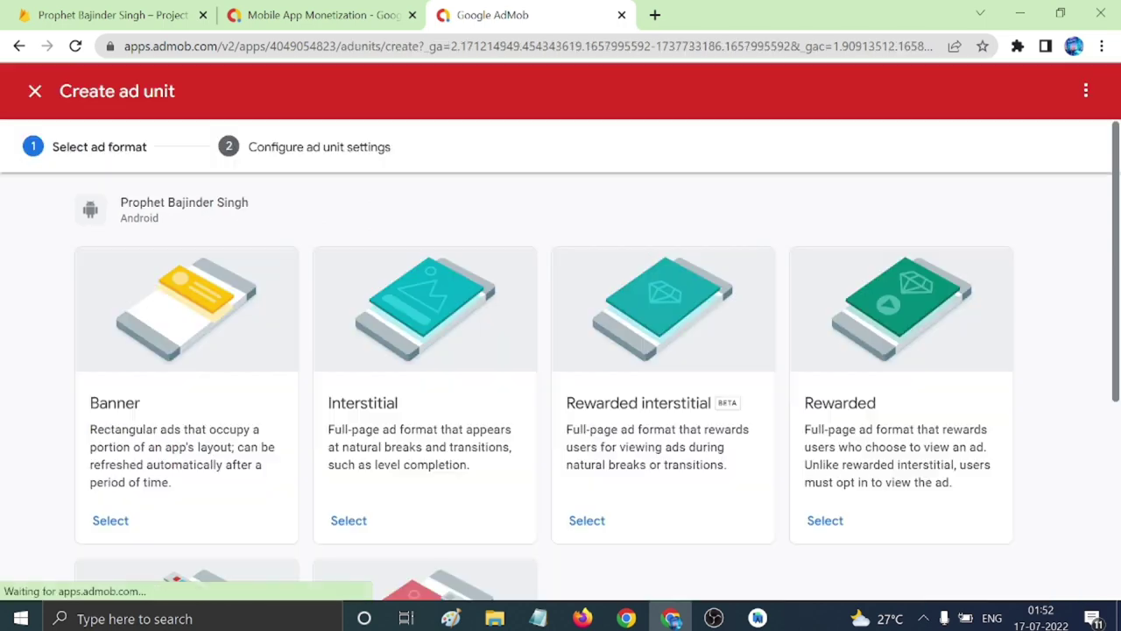
click(111, 521)
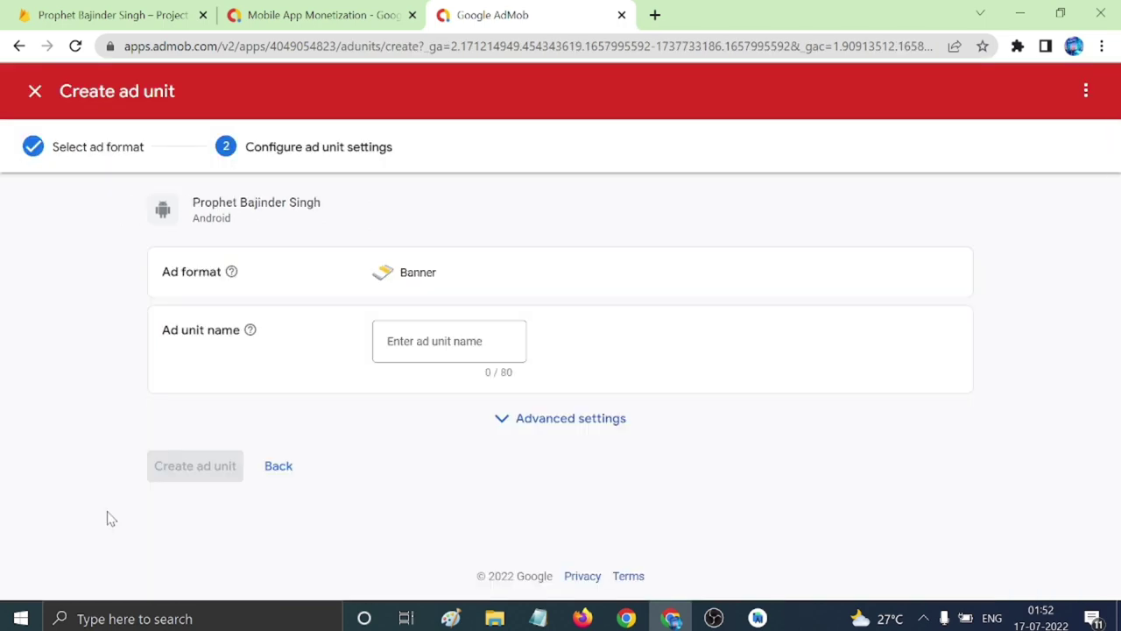
click(438, 347)
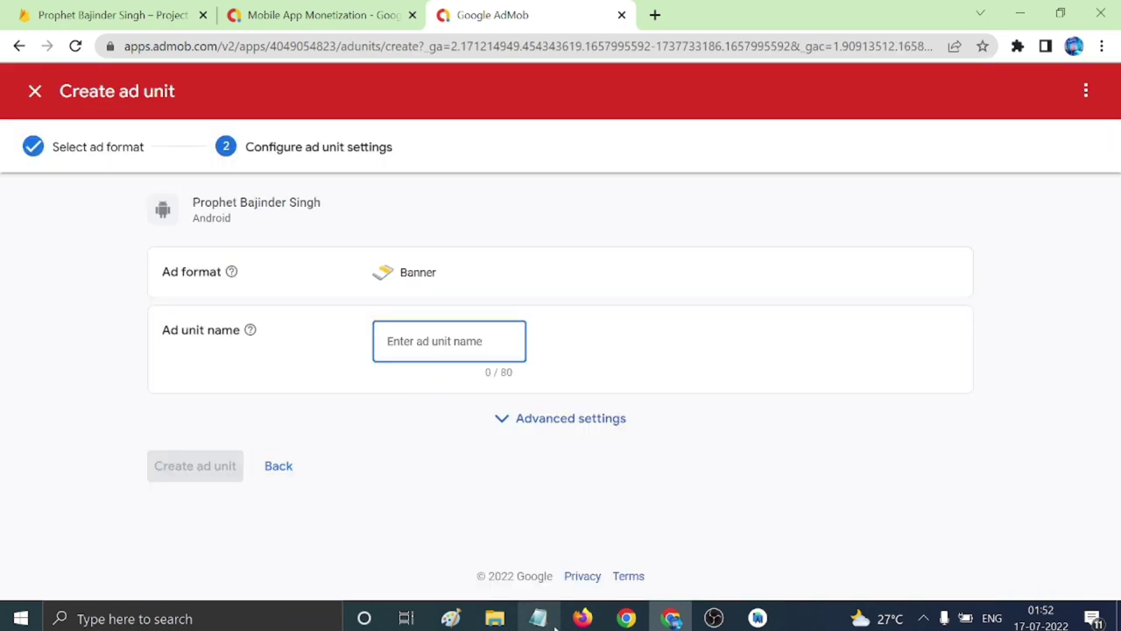
click(538, 619)
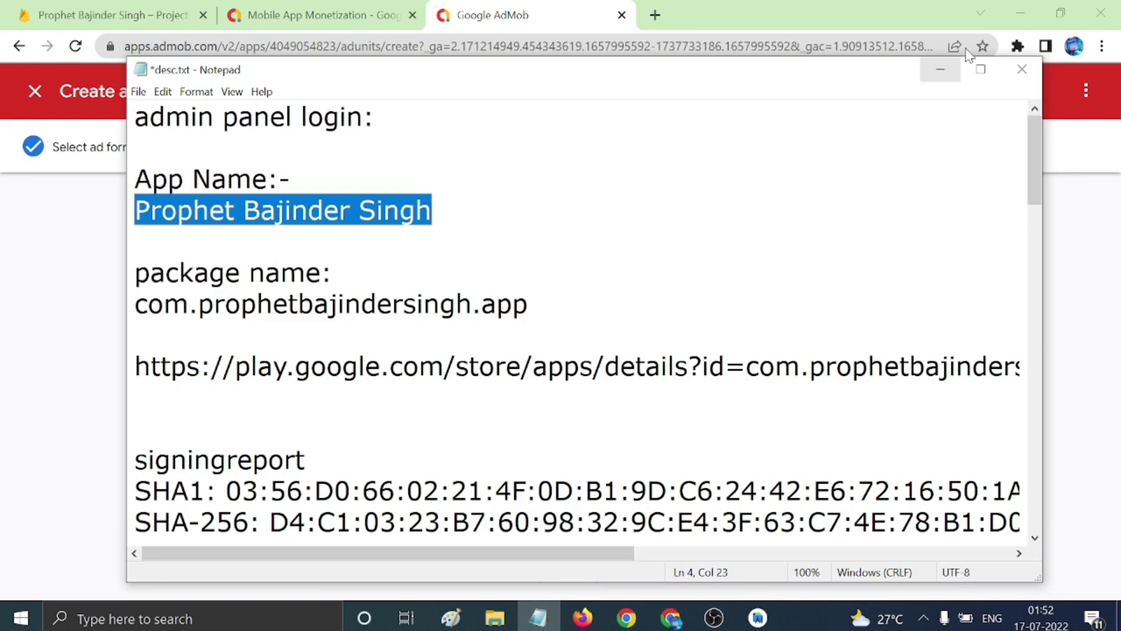
click(940, 69)
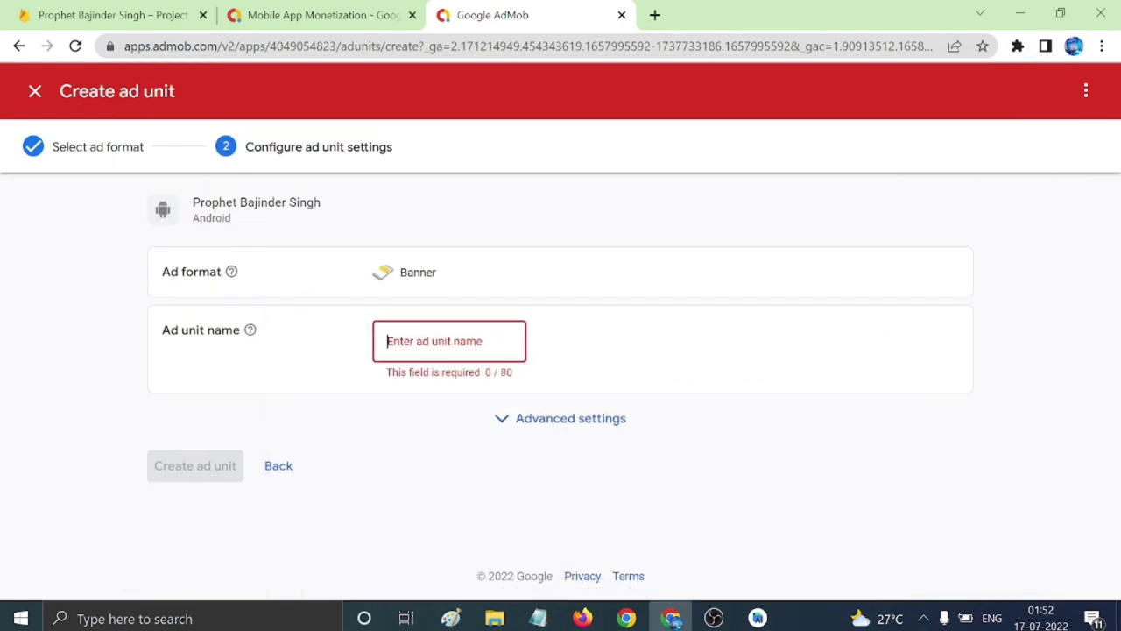
text(ban1)
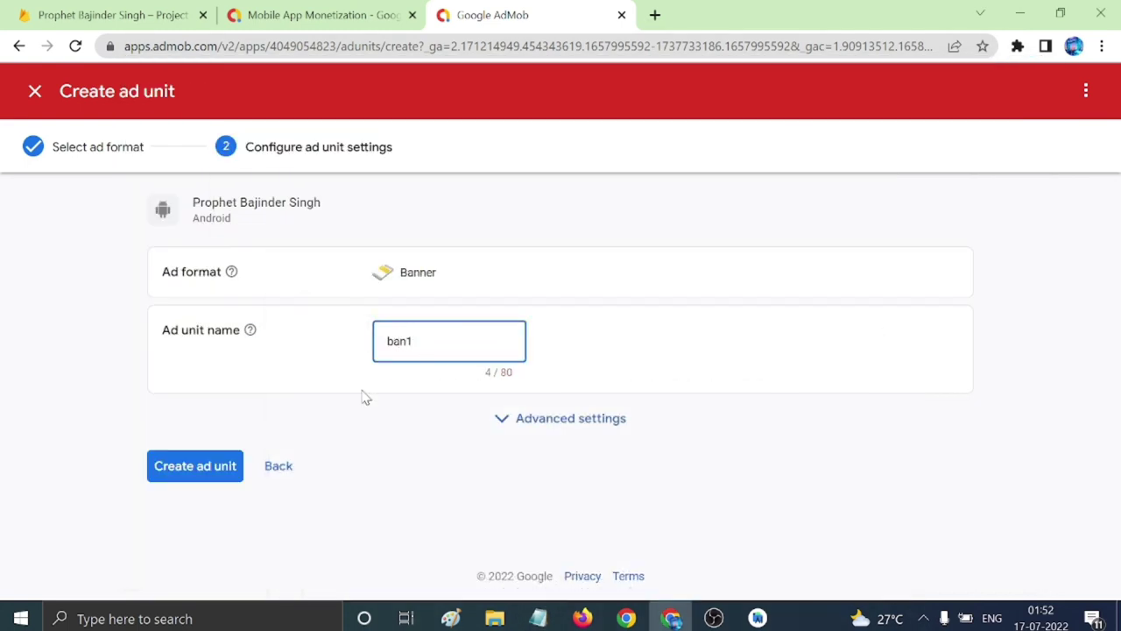
click(204, 466)
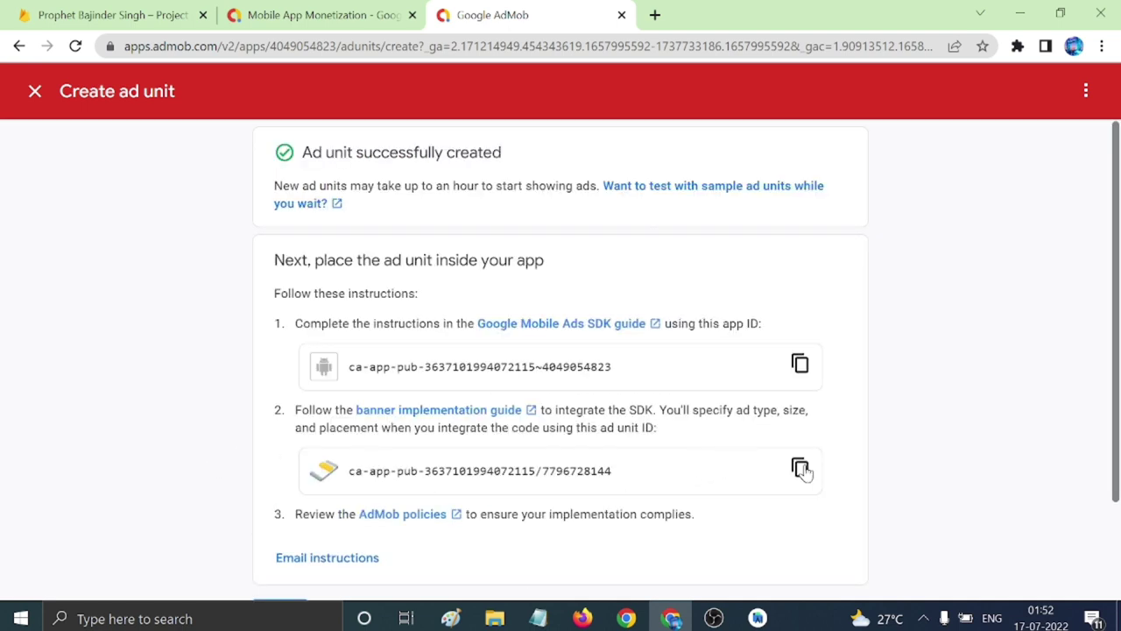
click(800, 467)
Start a new line in the notes for the banner ID.
click(538, 619)
text(a)
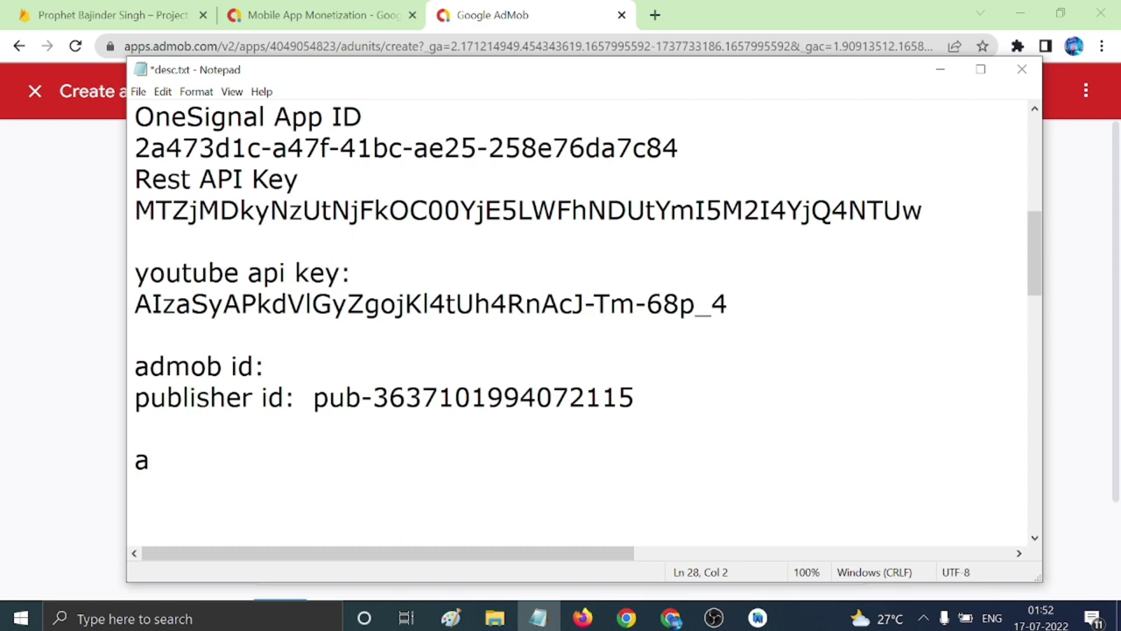
text(p)
key(BackSpace)
key(BackSpace)
Record the ban1 ID after 'banner id:', add an 'app id' label above, and copy AdMob's app ID.
text(banner id:)
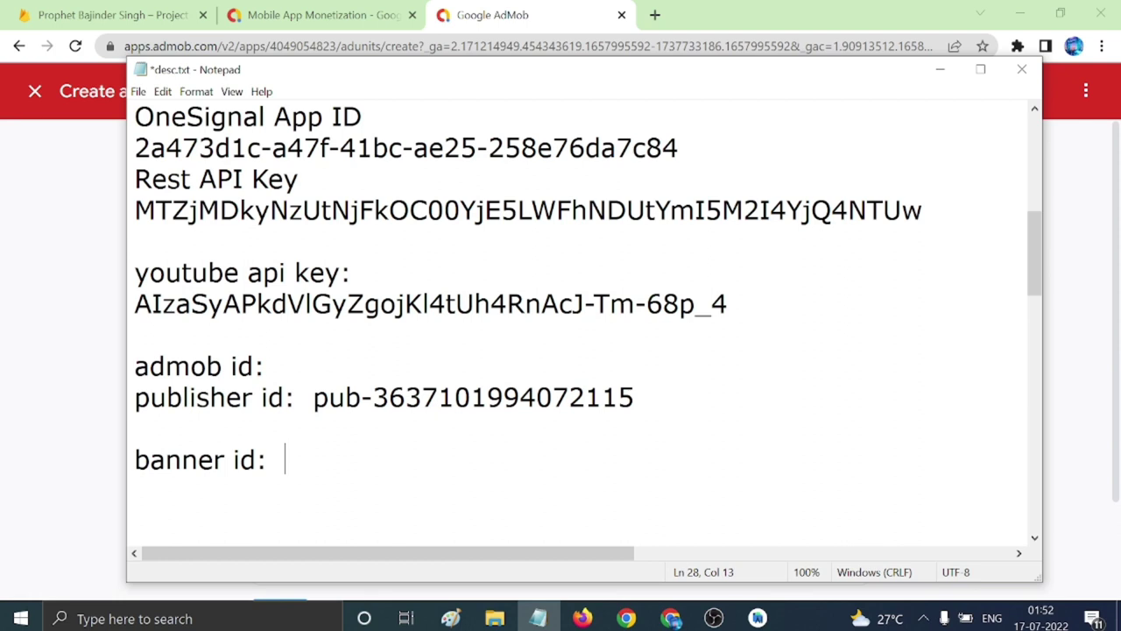
key(ctrl+v)
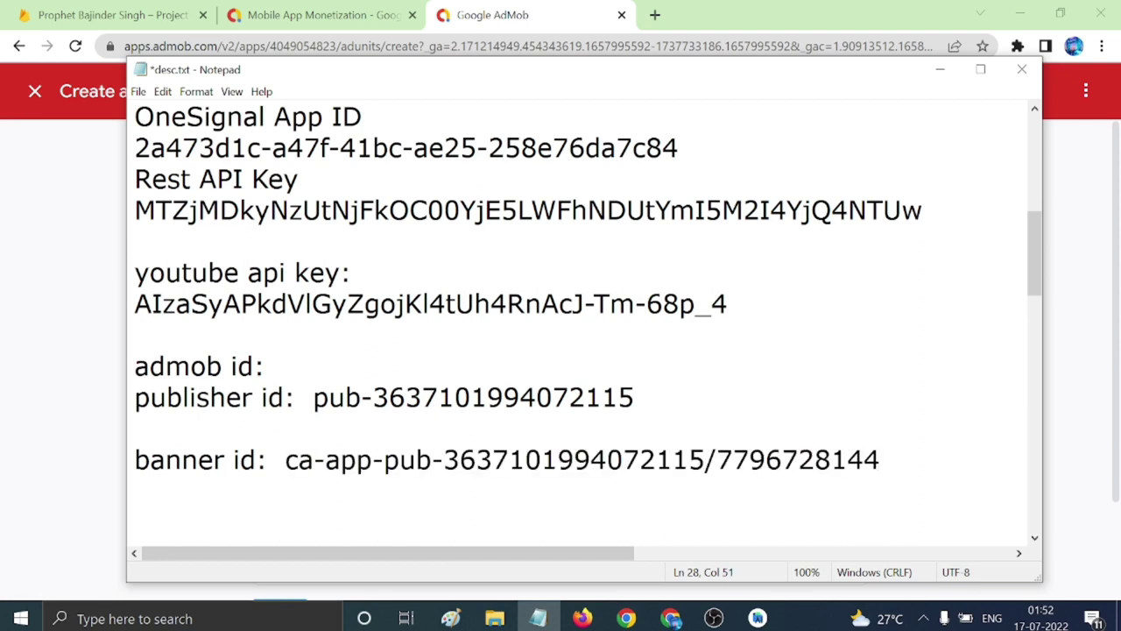
key(Up)
key(Return)
text(app)
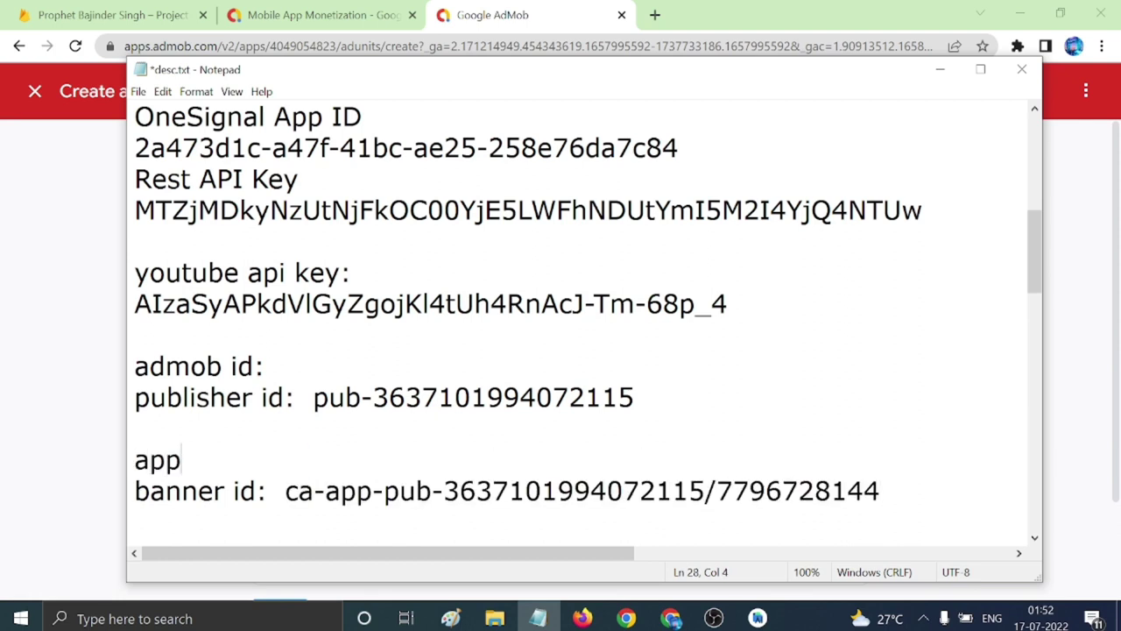
text( id:)
click(95, 438)
click(800, 365)
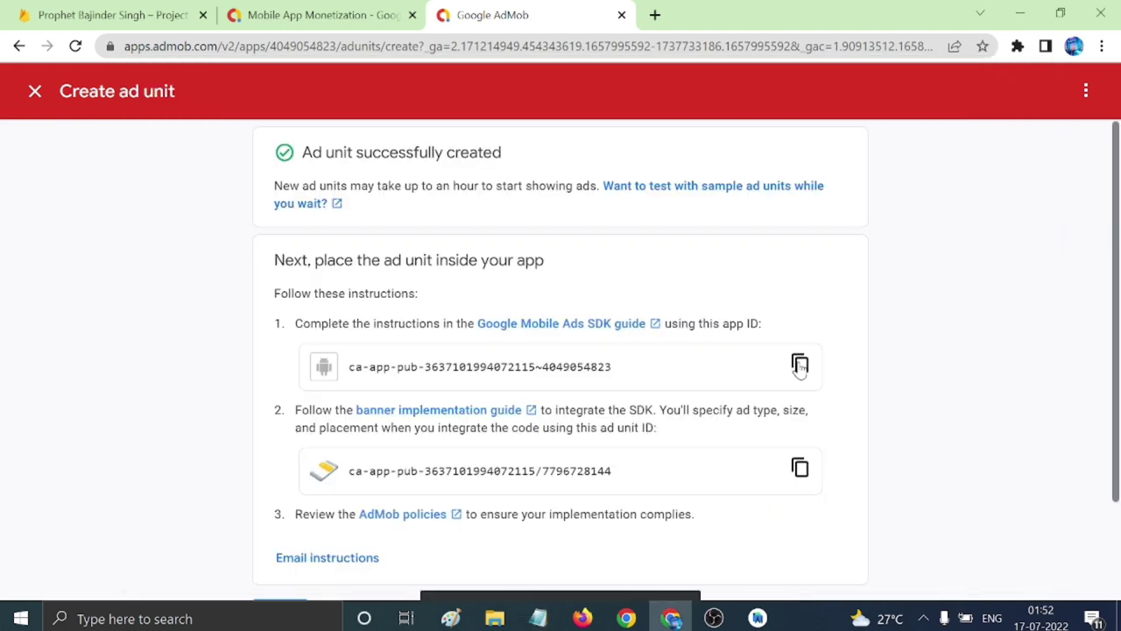
Paste the new AdMob app ID as the admob_app_id value in ads.xml and on the notes' app id line.
click(758, 618)
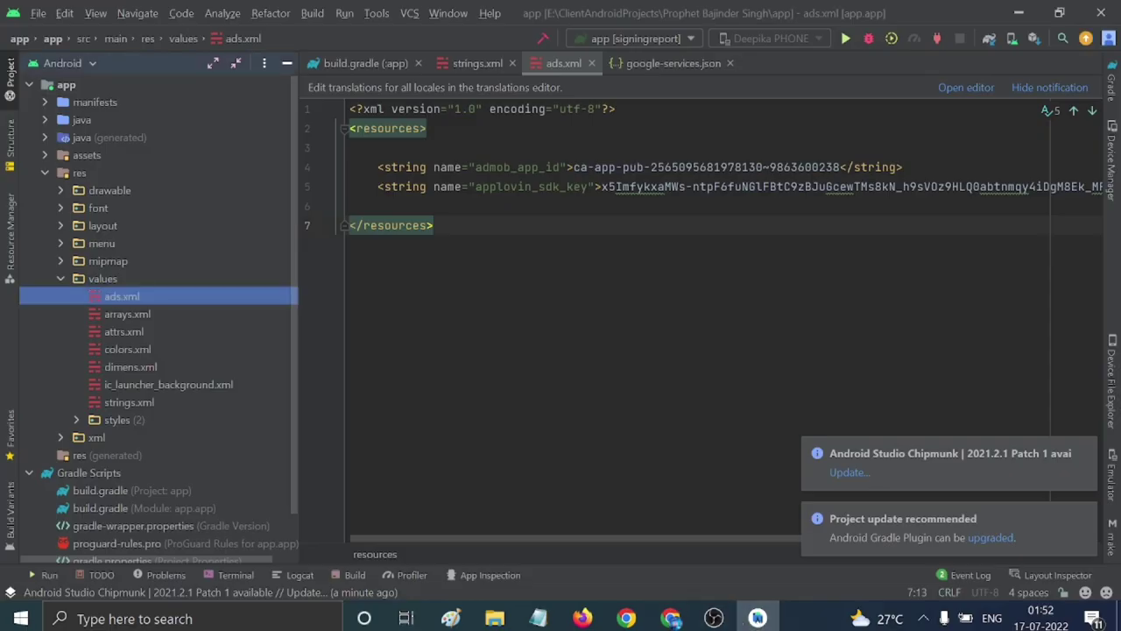
drag(574, 167, 841, 166)
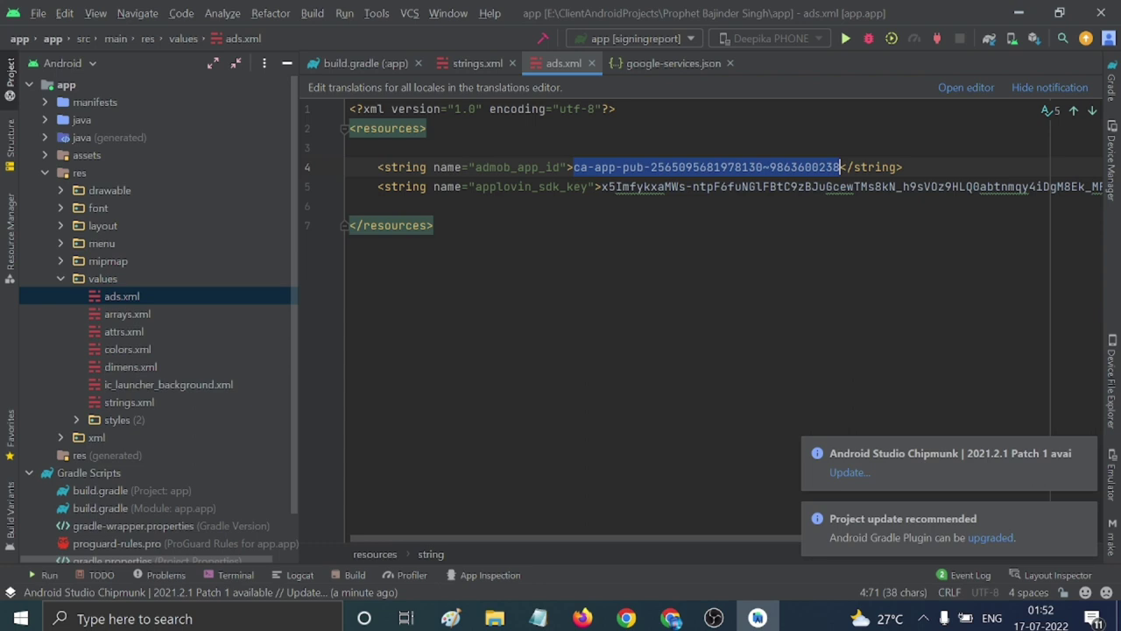
key(ctrl+v)
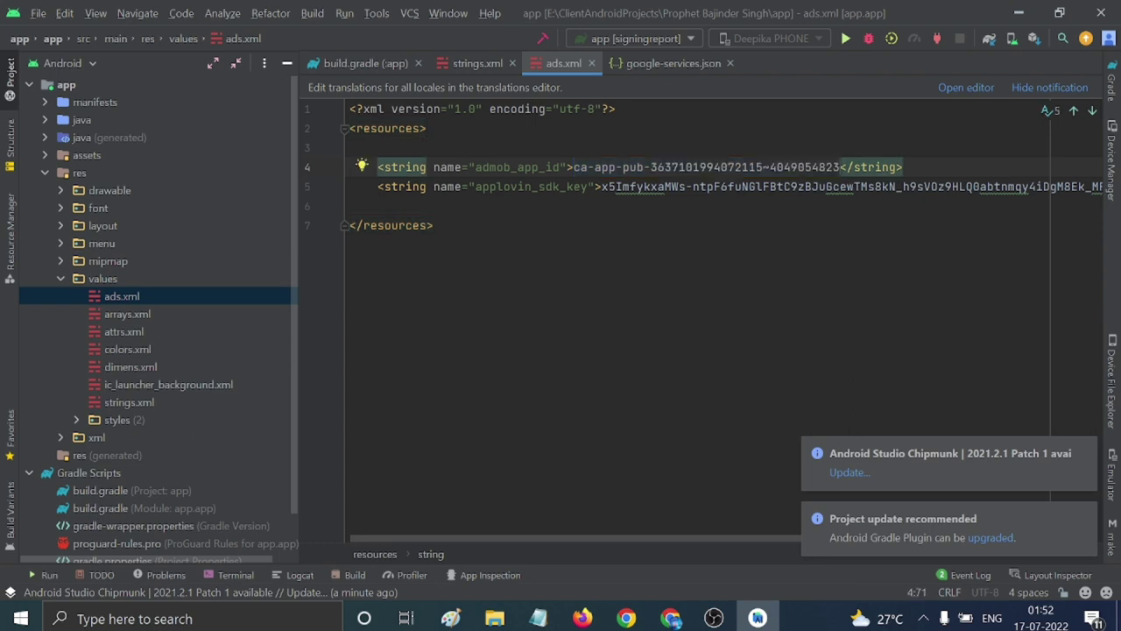
click(538, 618)
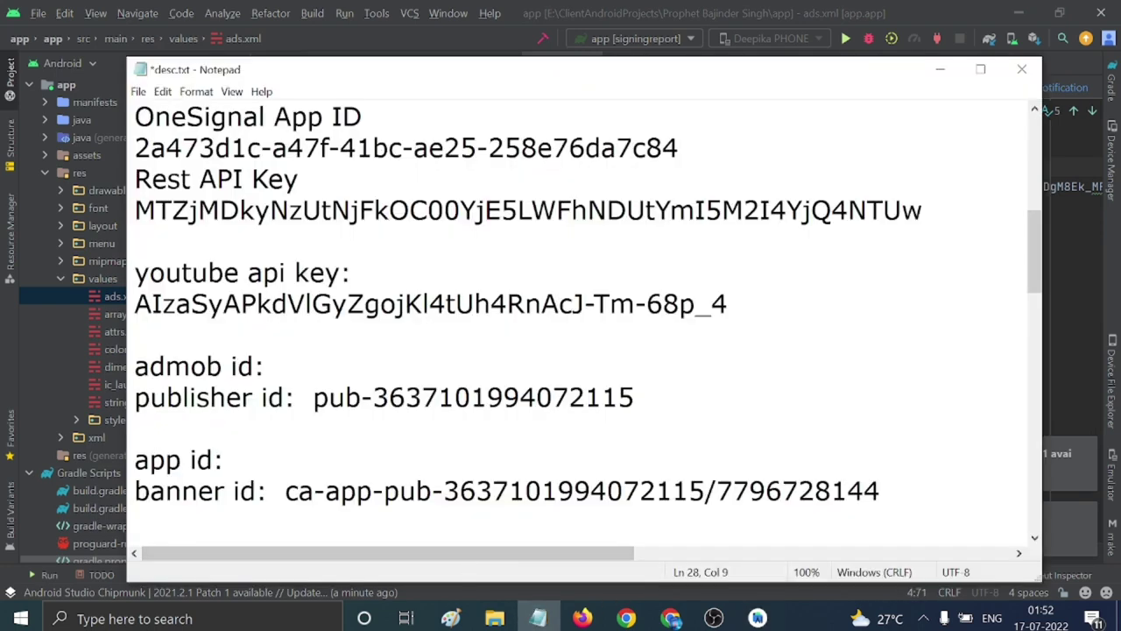
key(ctrl+v)
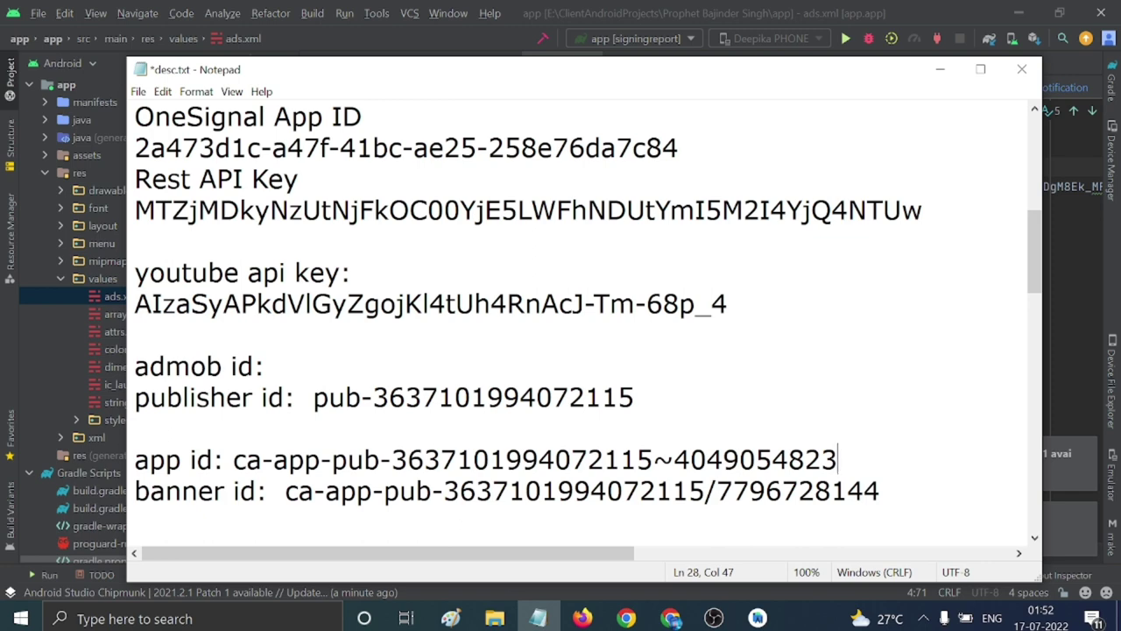
click(671, 619)
scroll(648, 448, down, 3)
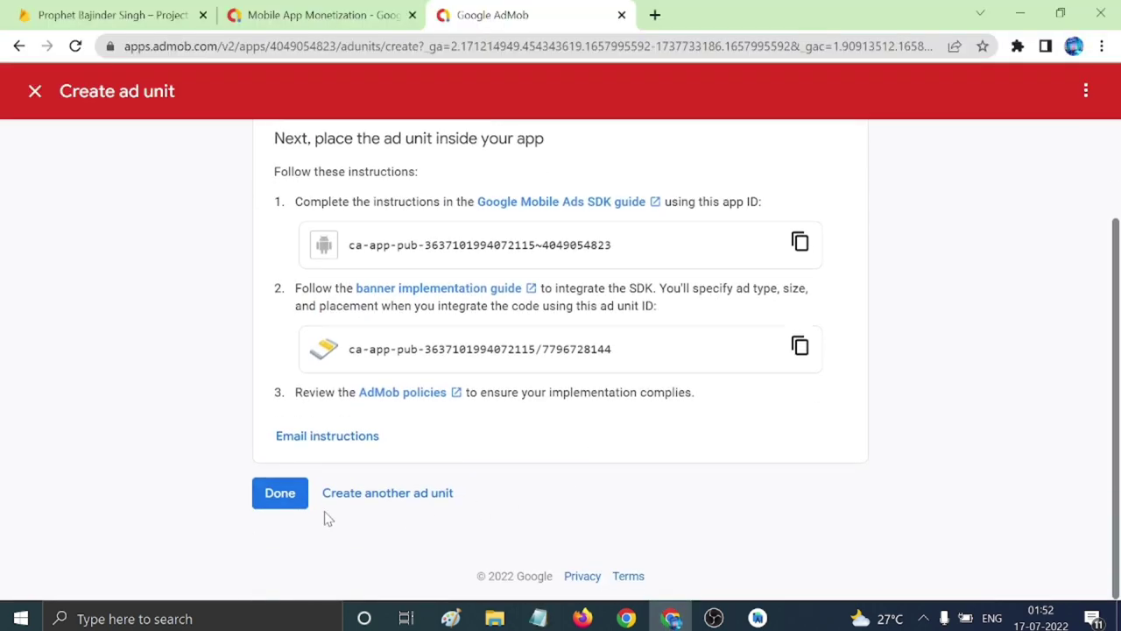
Create an Interstitial ad unit named int1 and copy its ad unit ID.
click(366, 494)
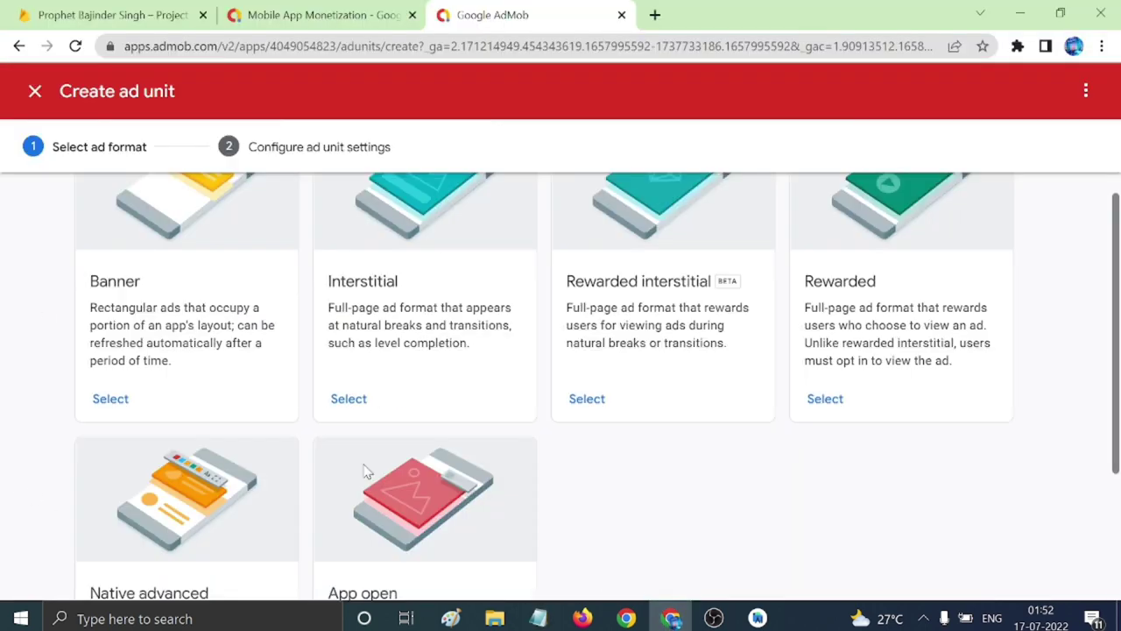
click(359, 401)
click(430, 342)
text(int1)
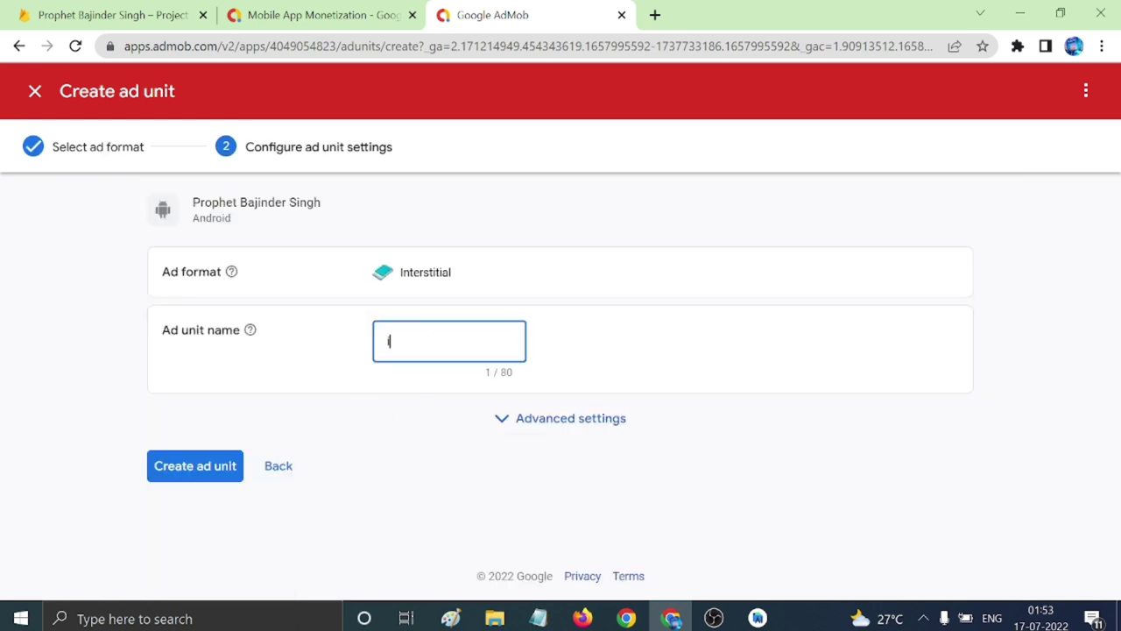
click(218, 468)
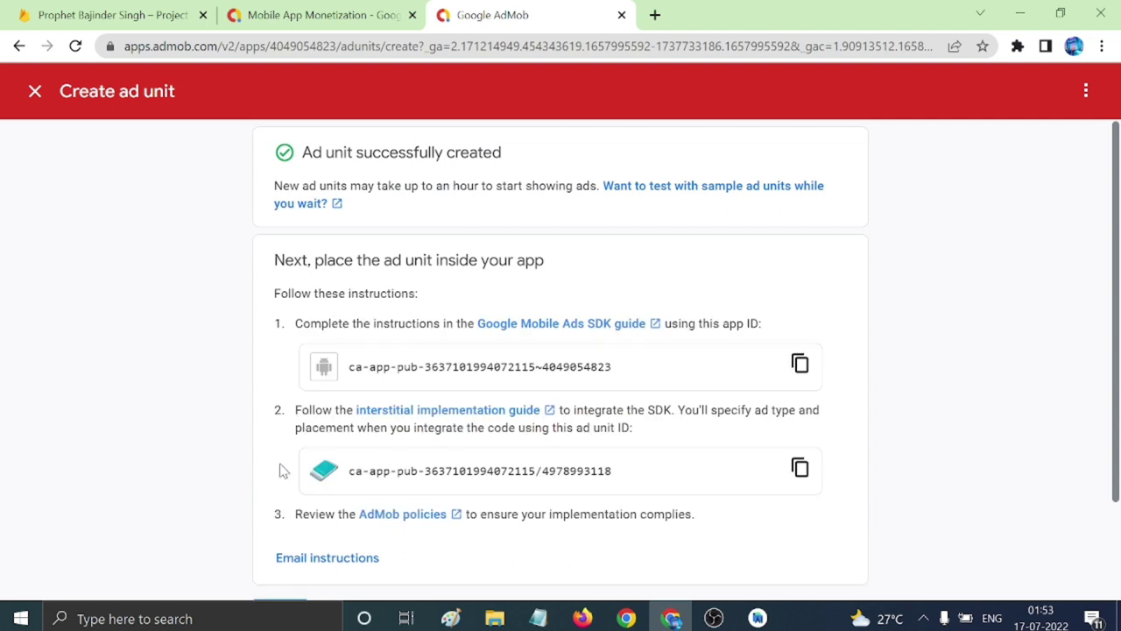
click(799, 467)
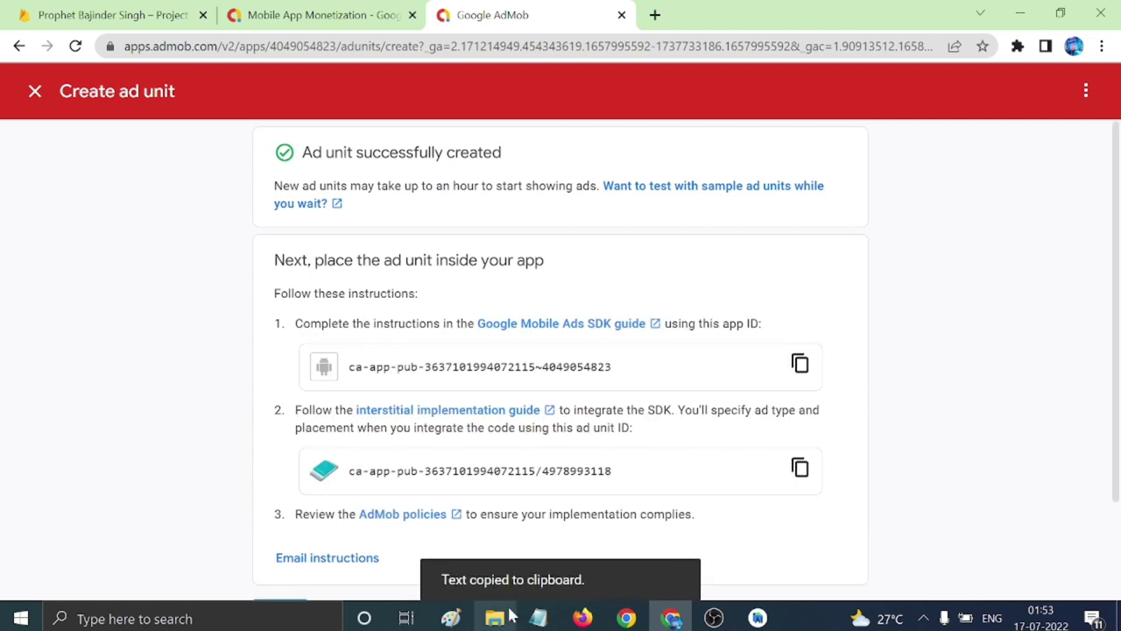
Add an 'interst id:' line with the interstitial ad unit ID below the banner id line.
click(538, 618)
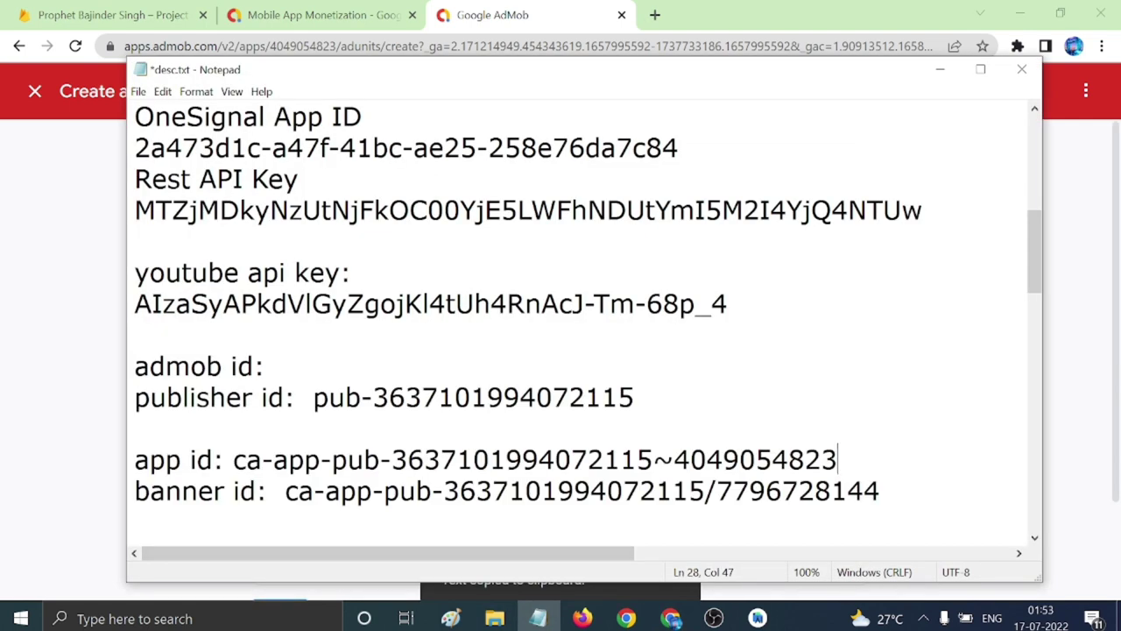
click(135, 521)
text(inter)
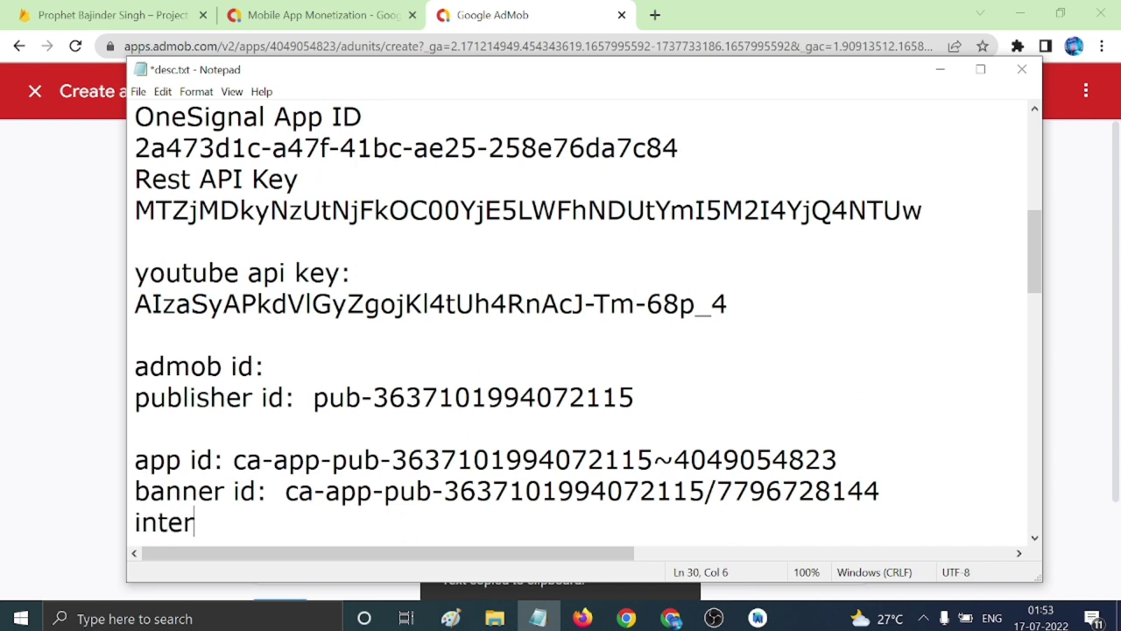
text(st id:)
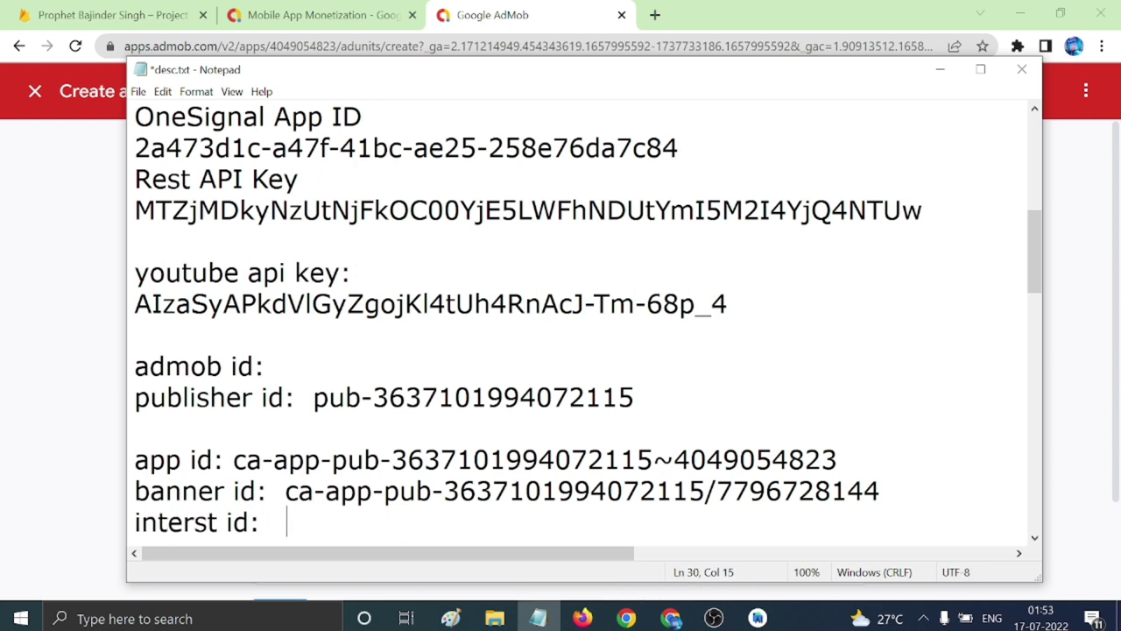
key(ctrl+v)
key(Return)
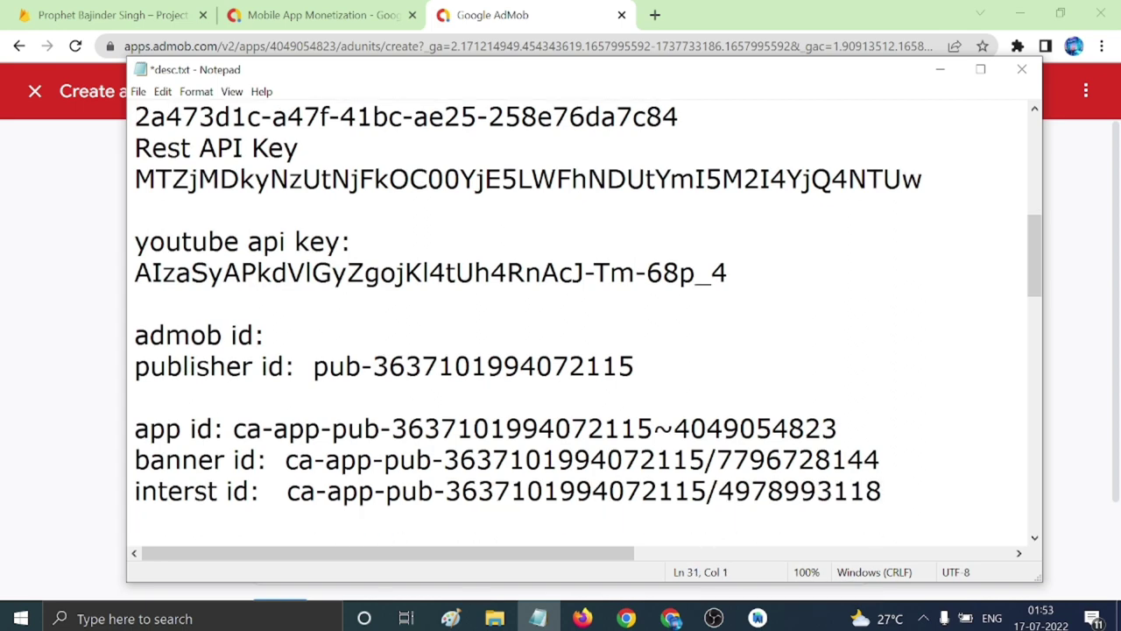
click(85, 332)
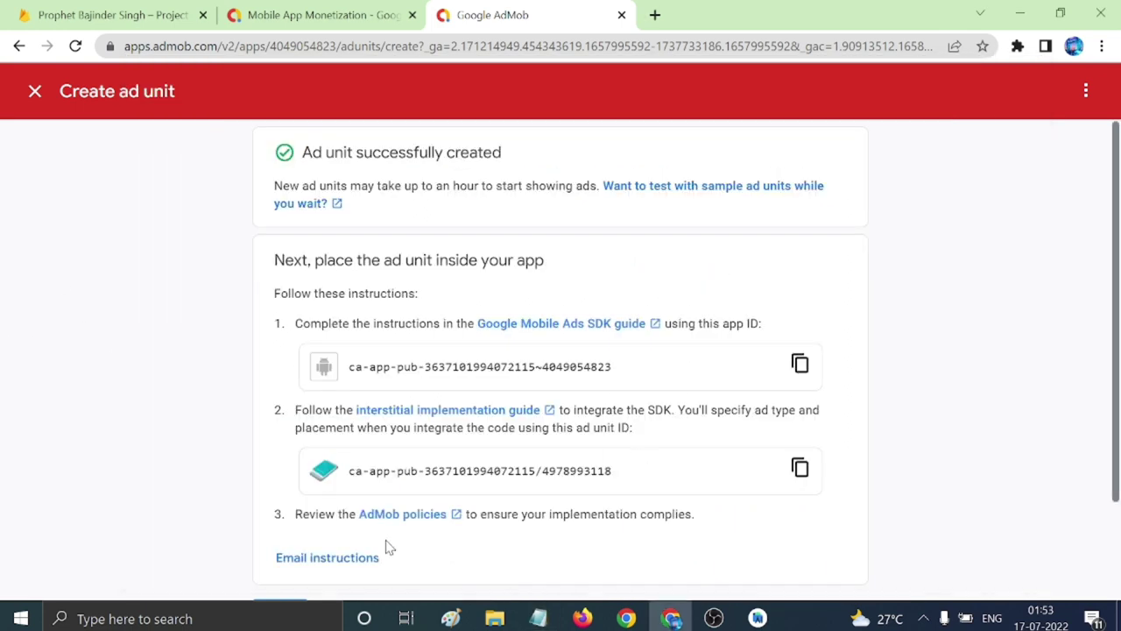
Create a Native advanced ad unit named native and copy its ad unit ID.
scroll(390, 547, down, 2)
click(390, 495)
scroll(517, 502, down, 2)
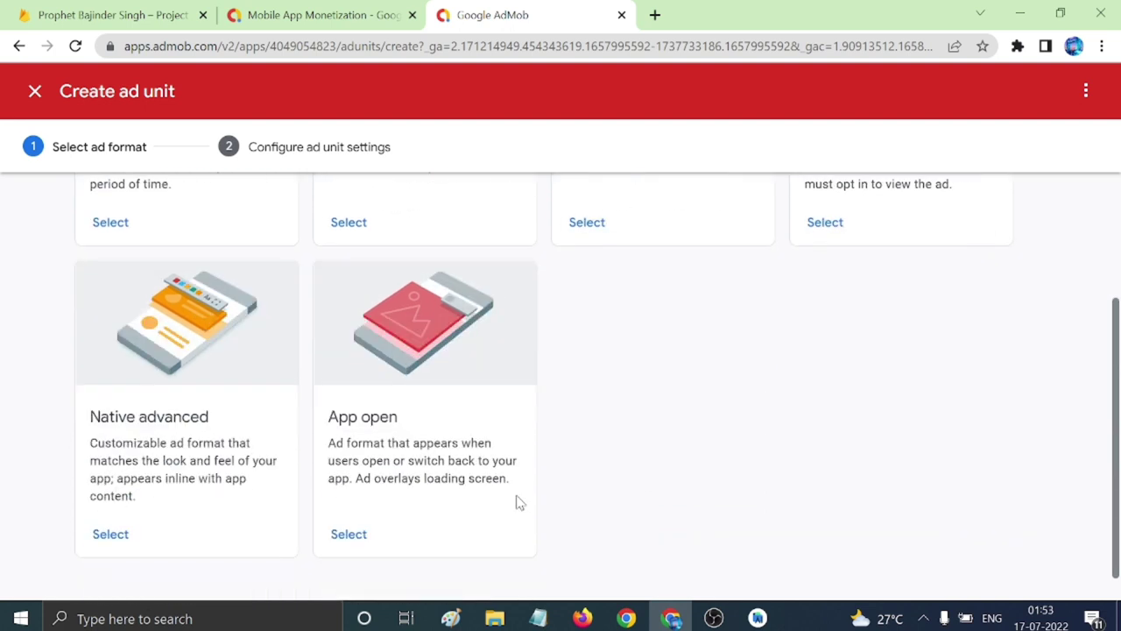
click(110, 534)
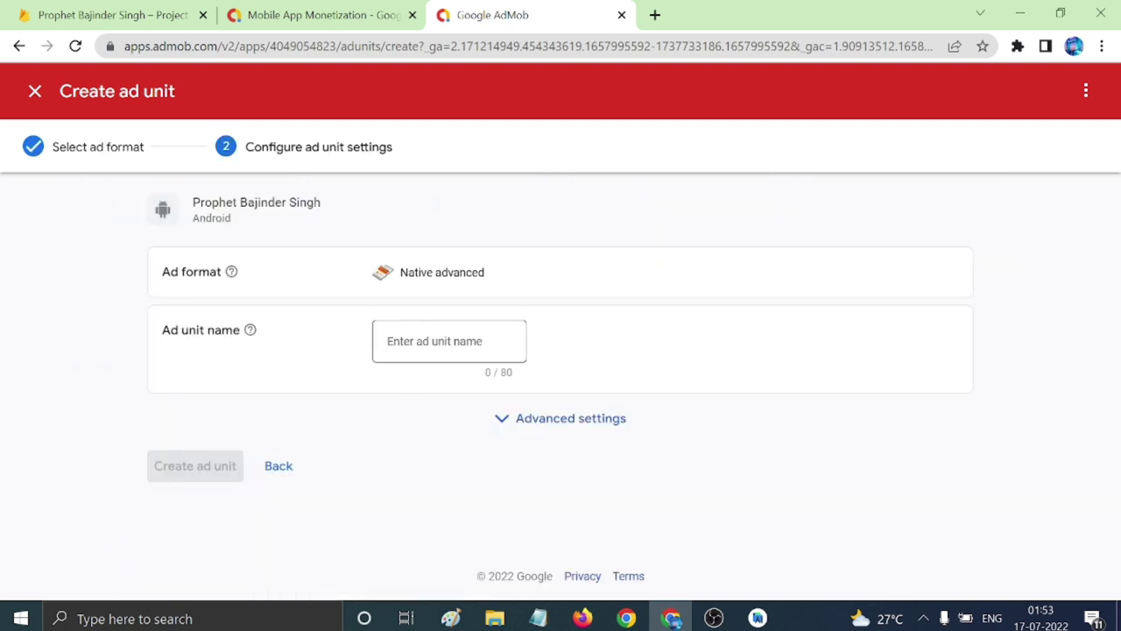
click(429, 340)
text(native)
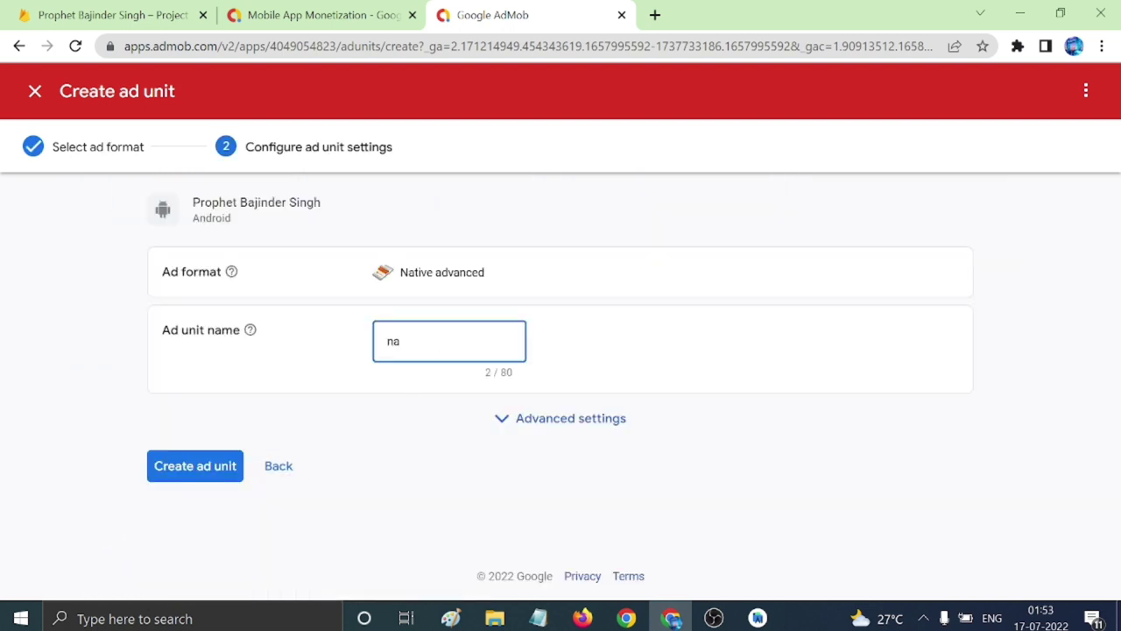
click(221, 473)
scroll(383, 453, down, 2)
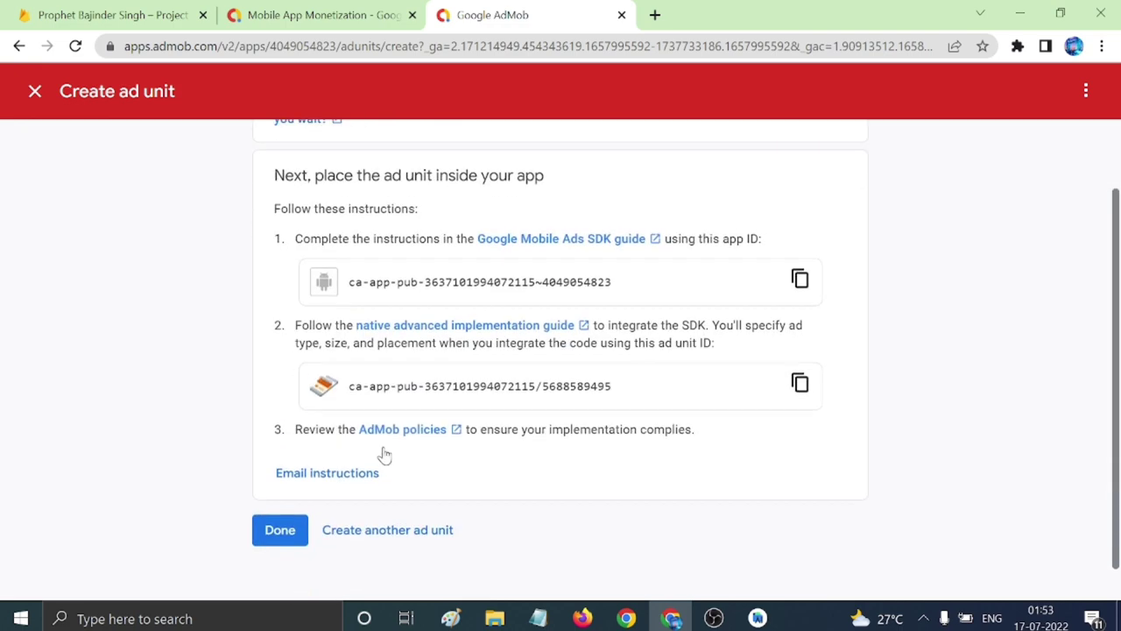
click(800, 346)
Add a 'native id:' line with the native ad unit ID, followed by an 'app open:' label.
click(538, 619)
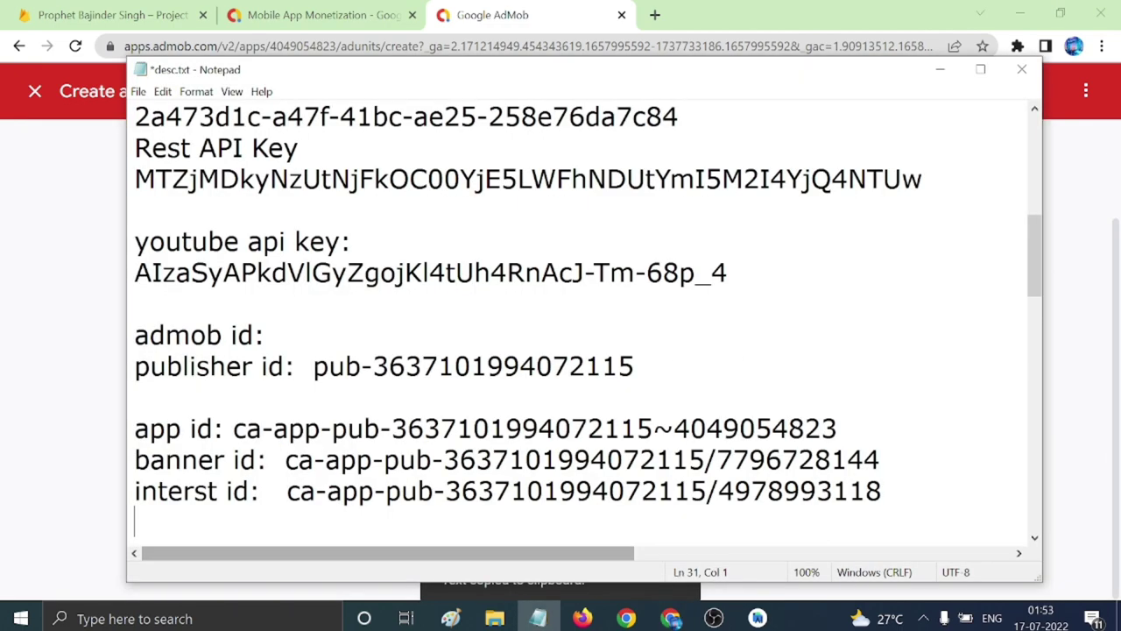
text(nativ)
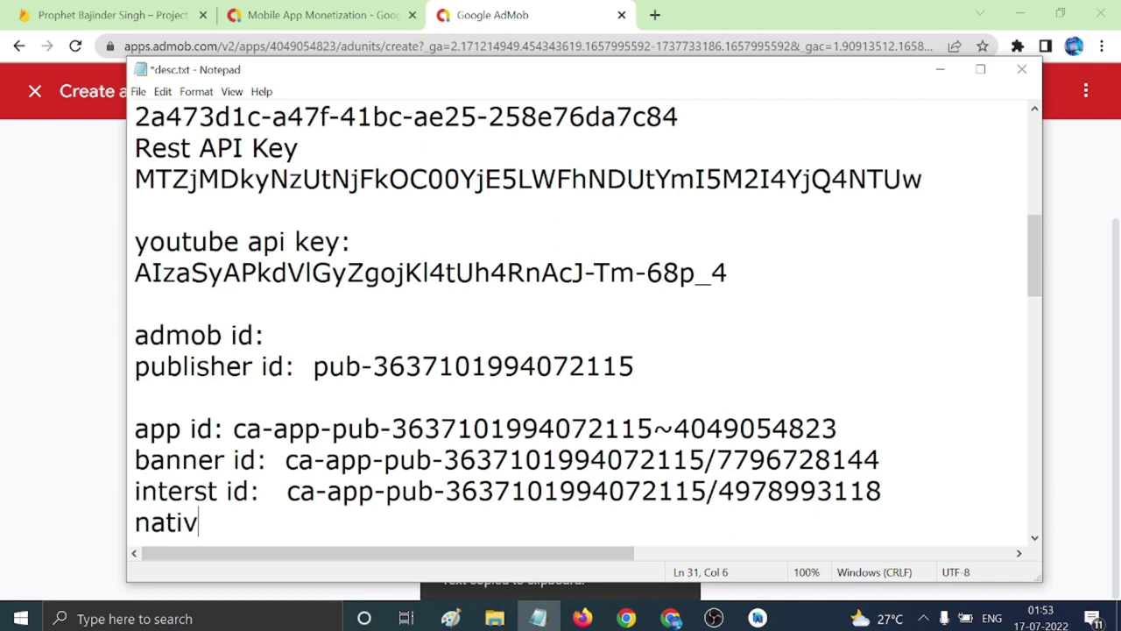
text(e id:)
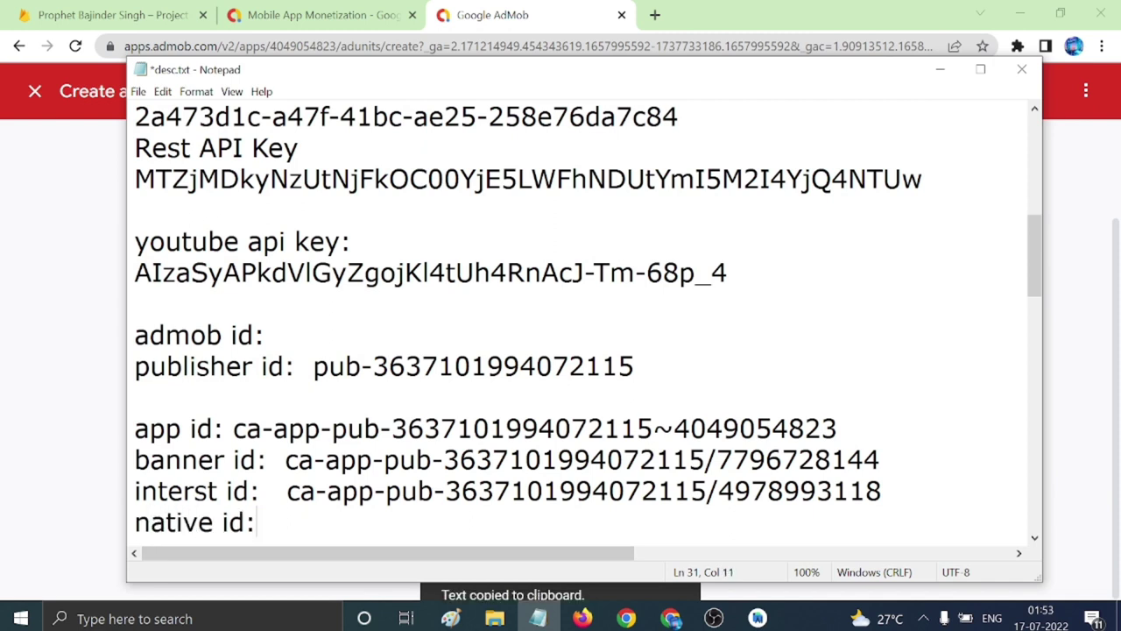
key(ctrl+v)
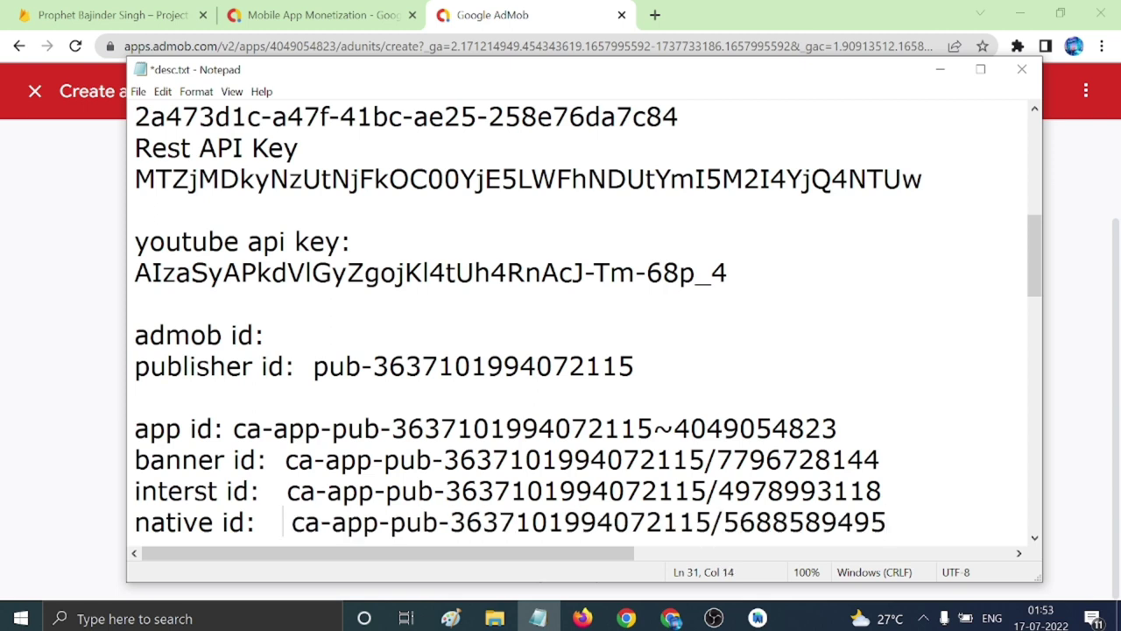
key(BackSpace)
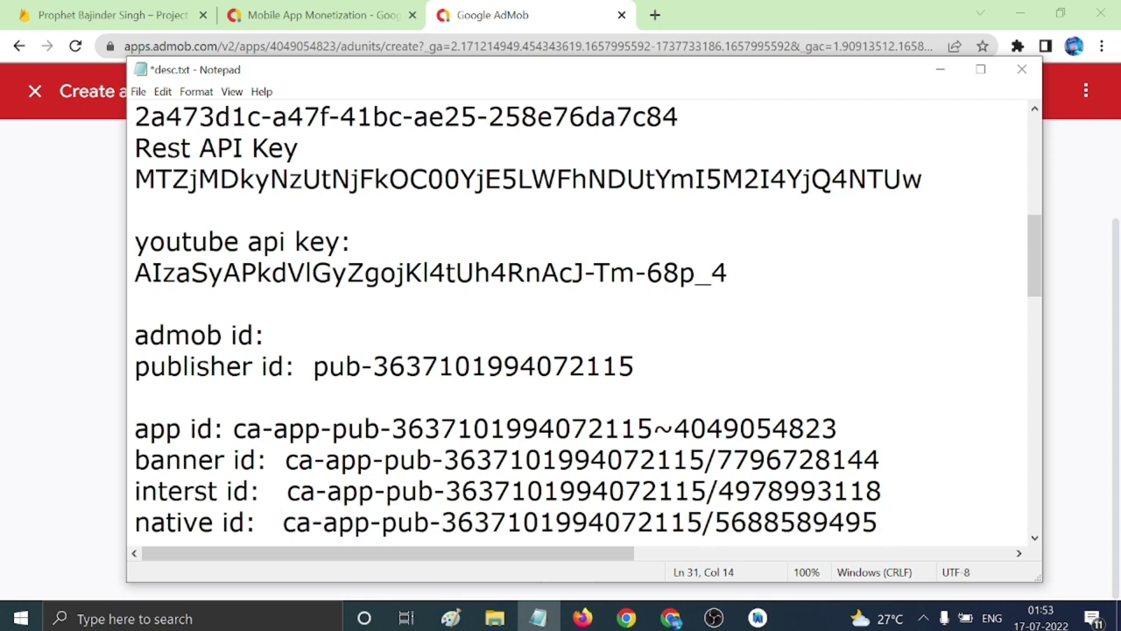
click(879, 523)
key(Return)
text(app )
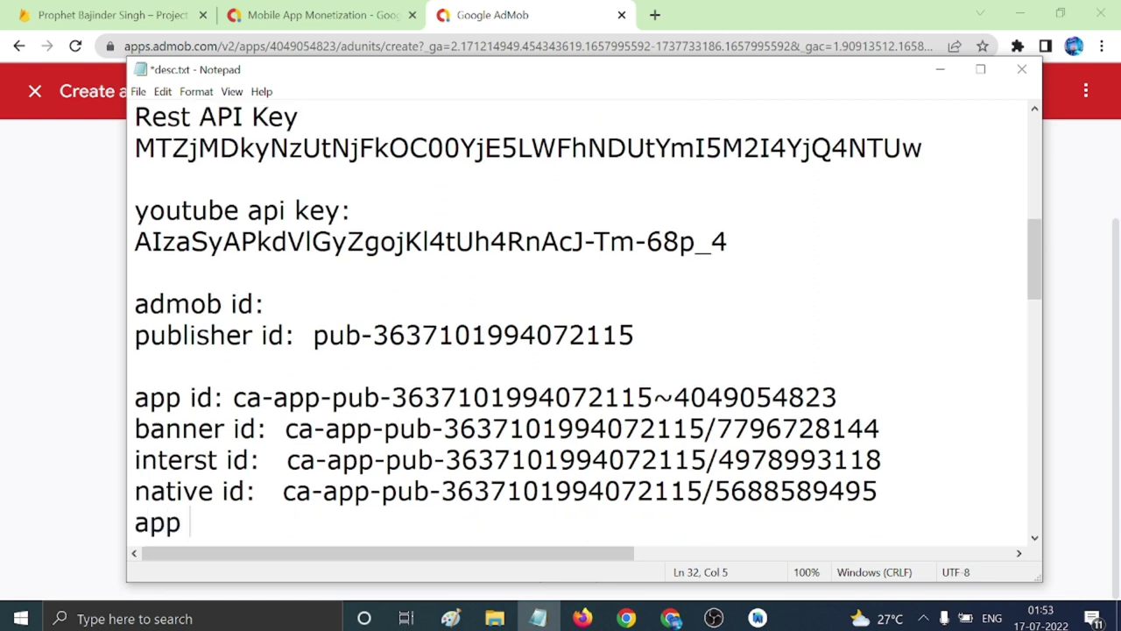
text(open)
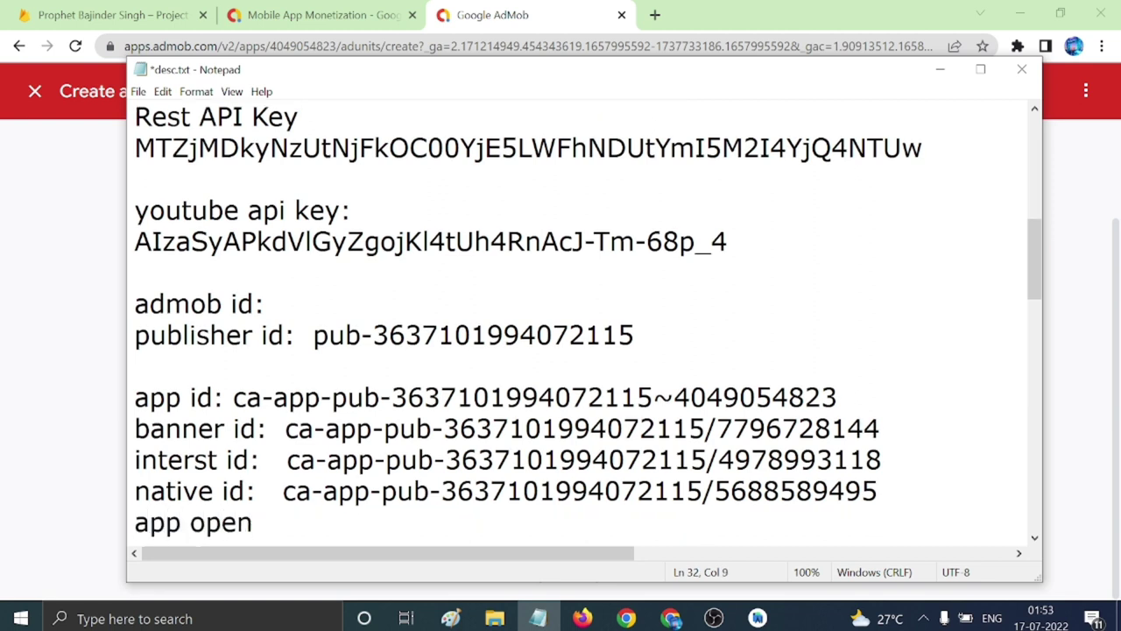
text(:)
key(alt+Tab)
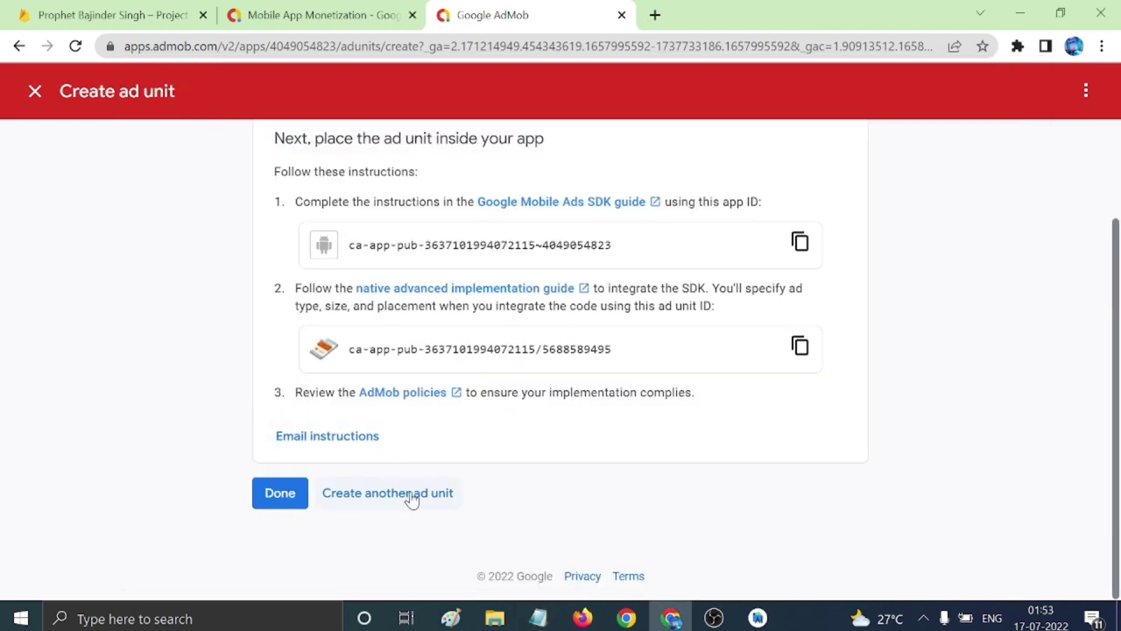
Create an App open ad unit named appopen and copy its ad unit ID.
click(412, 498)
scroll(488, 511, down, 3)
click(355, 534)
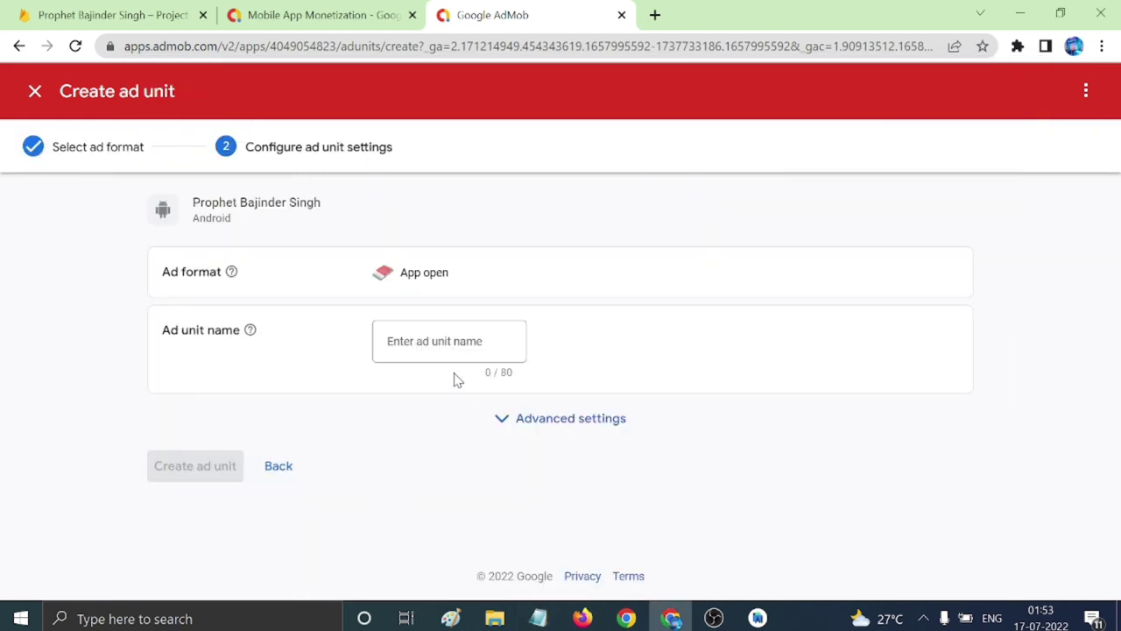
click(447, 344)
text(a)
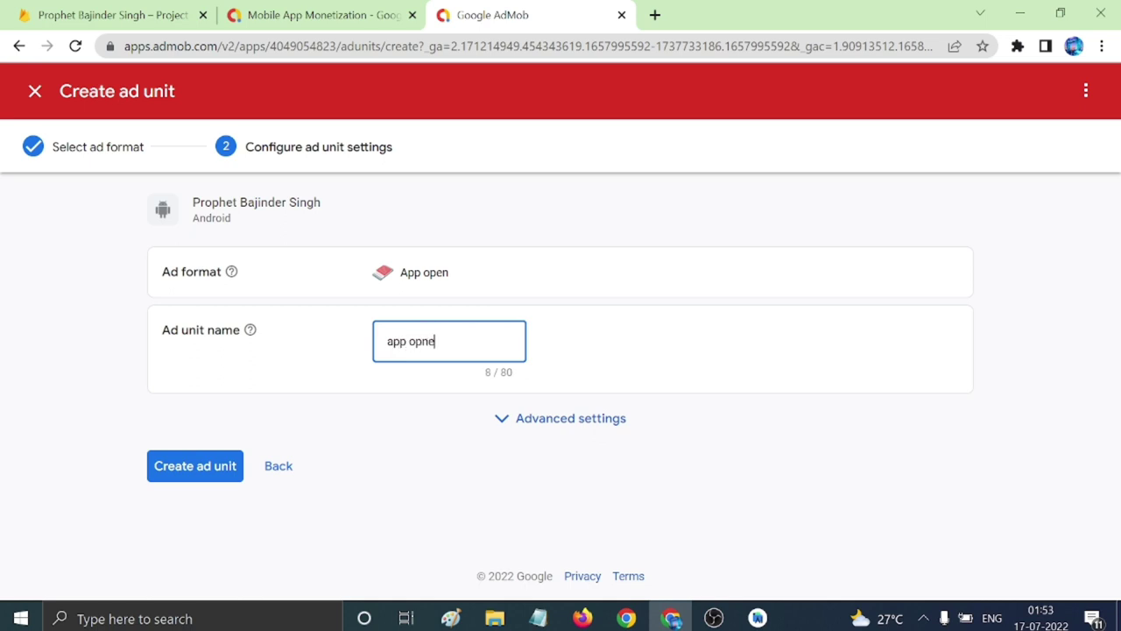
text(pp opne)
key(BackSpace)
key(BackSpace)
click(225, 465)
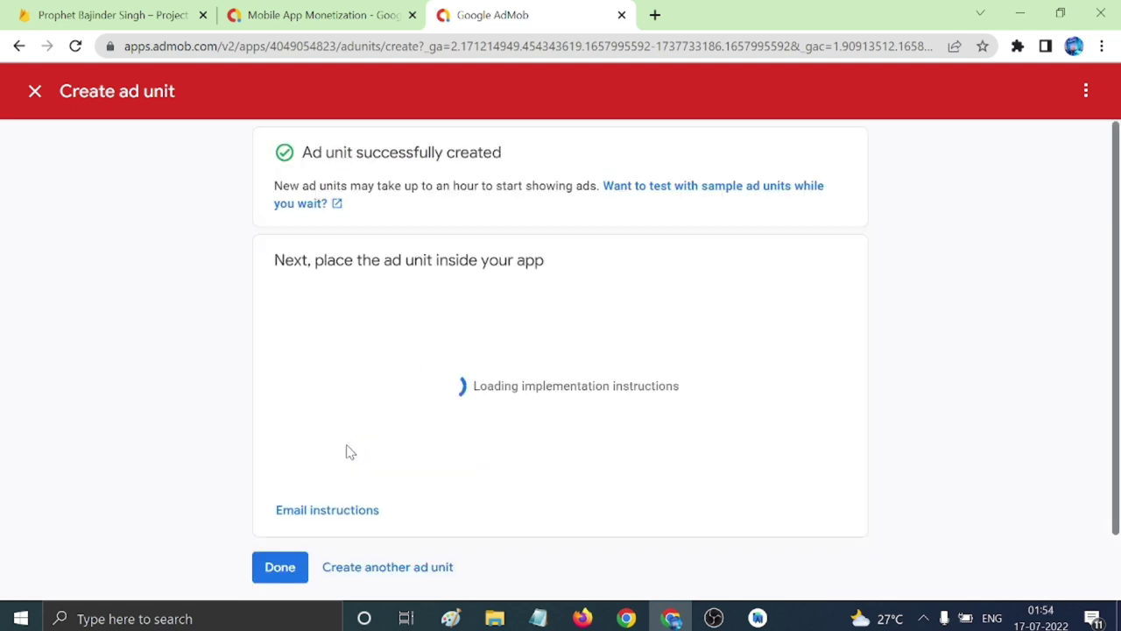
click(800, 467)
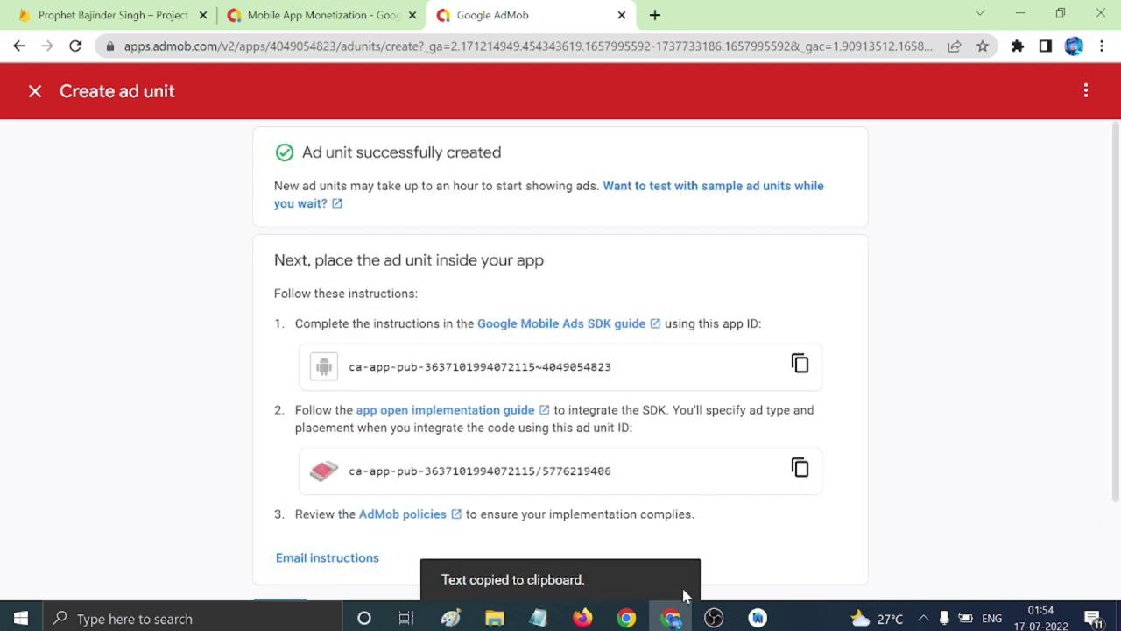
Paste the App open ad unit ID after the 'app open:' label in the notes.
click(538, 619)
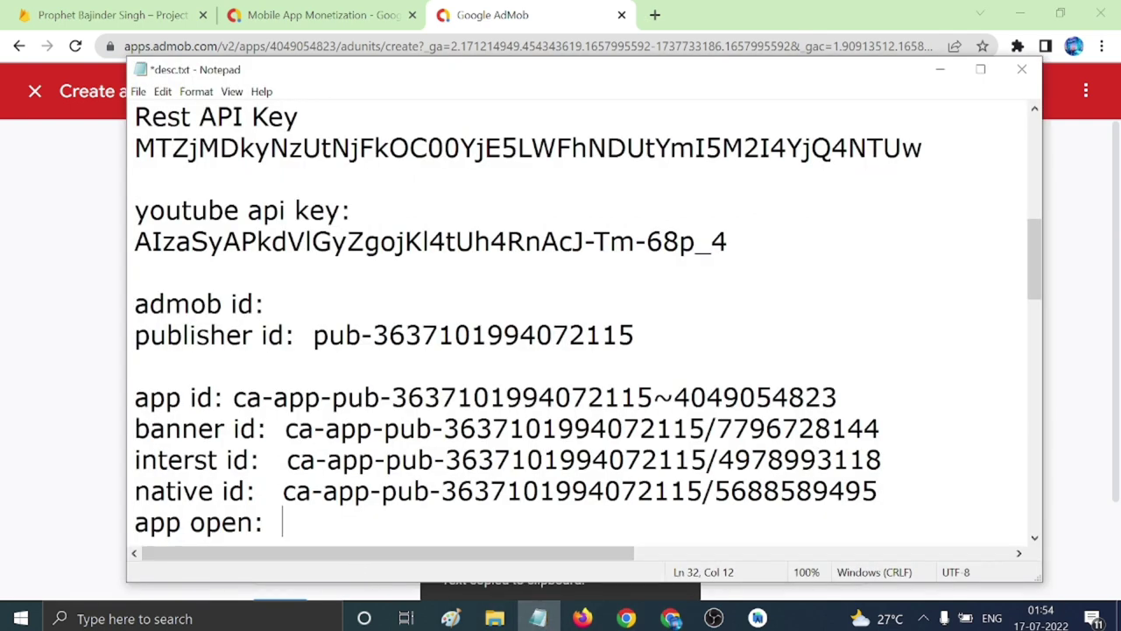
key(ctrl+v)
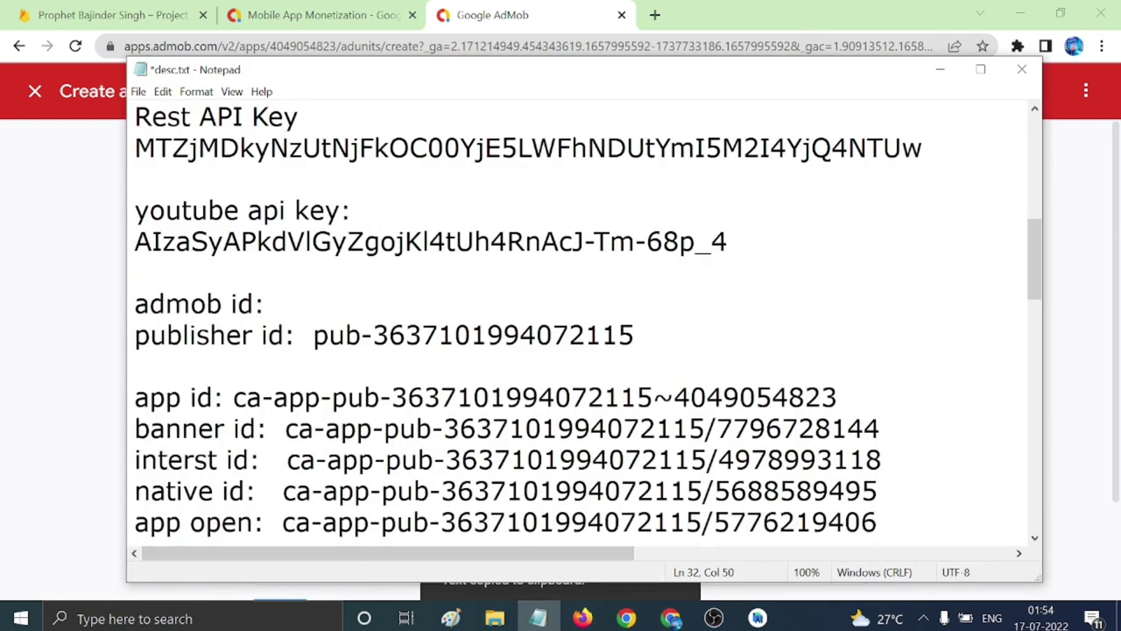
drag(135, 397, 838, 397)
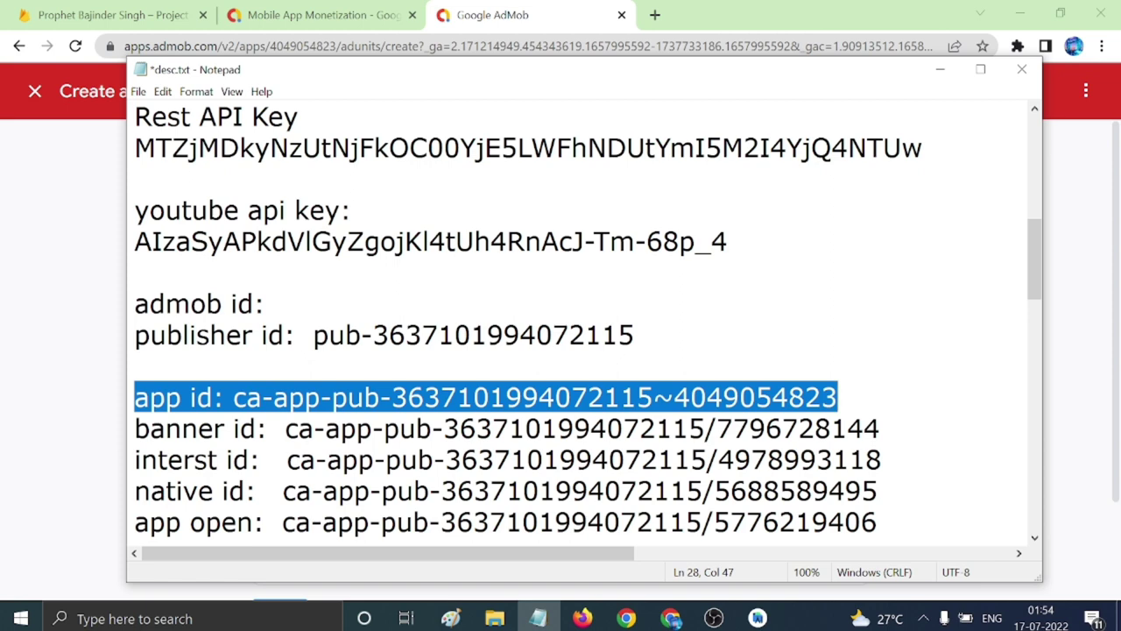
scroll(1037, 495, down, 1)
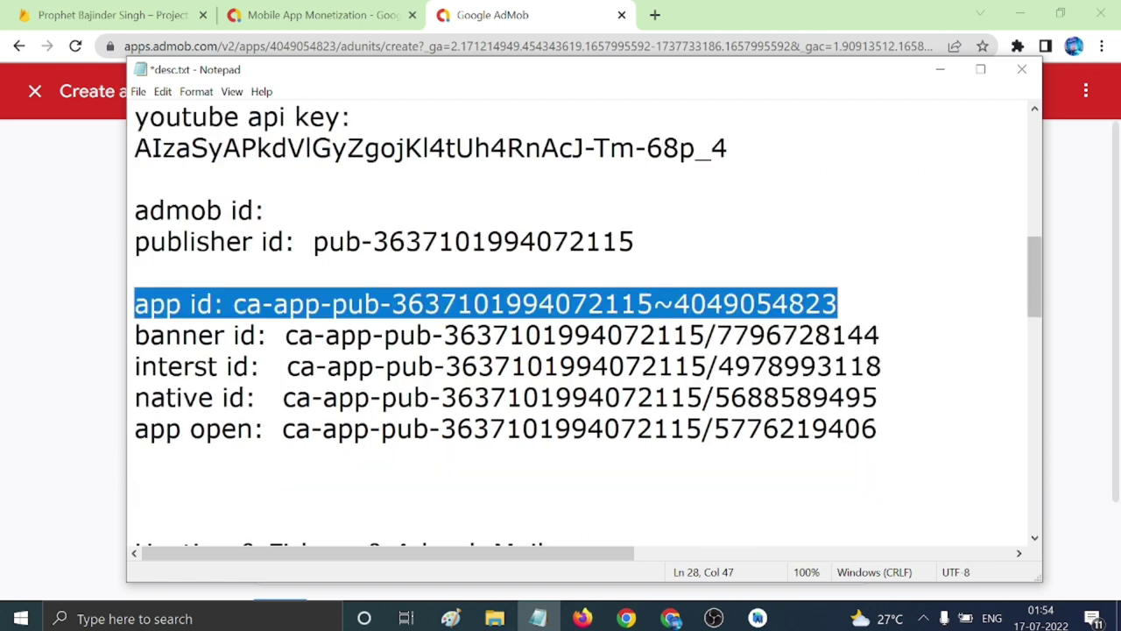
click(124, 470)
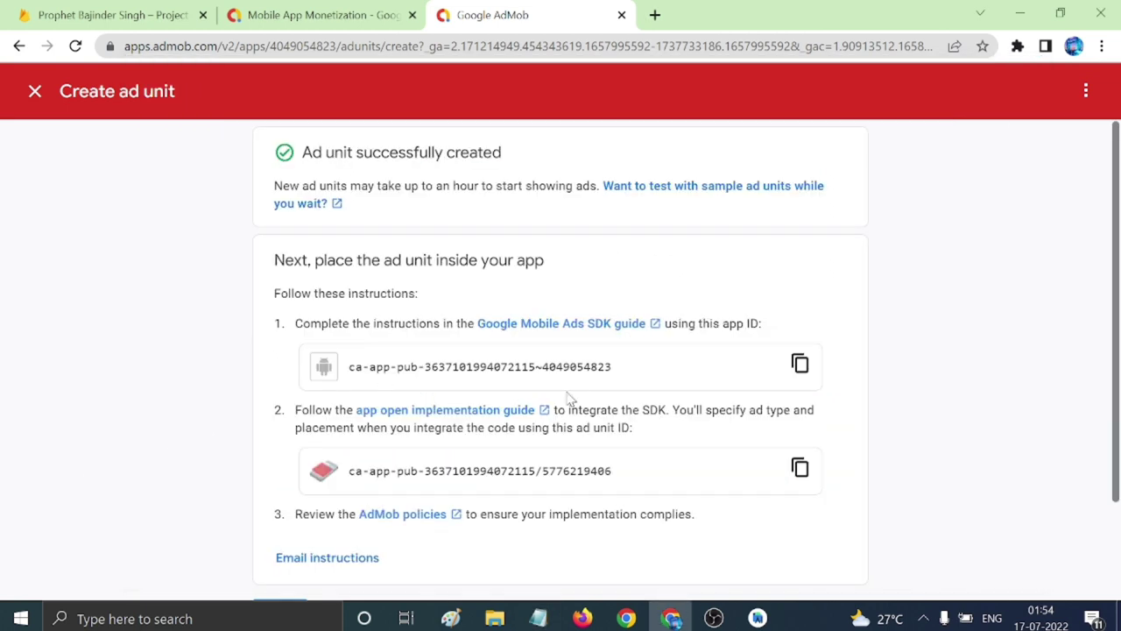
scroll(568, 399, down, 2)
Finish the ad units and open AdMob Payments, showing $0.00 earnings against the $100.00 threshold.
click(279, 493)
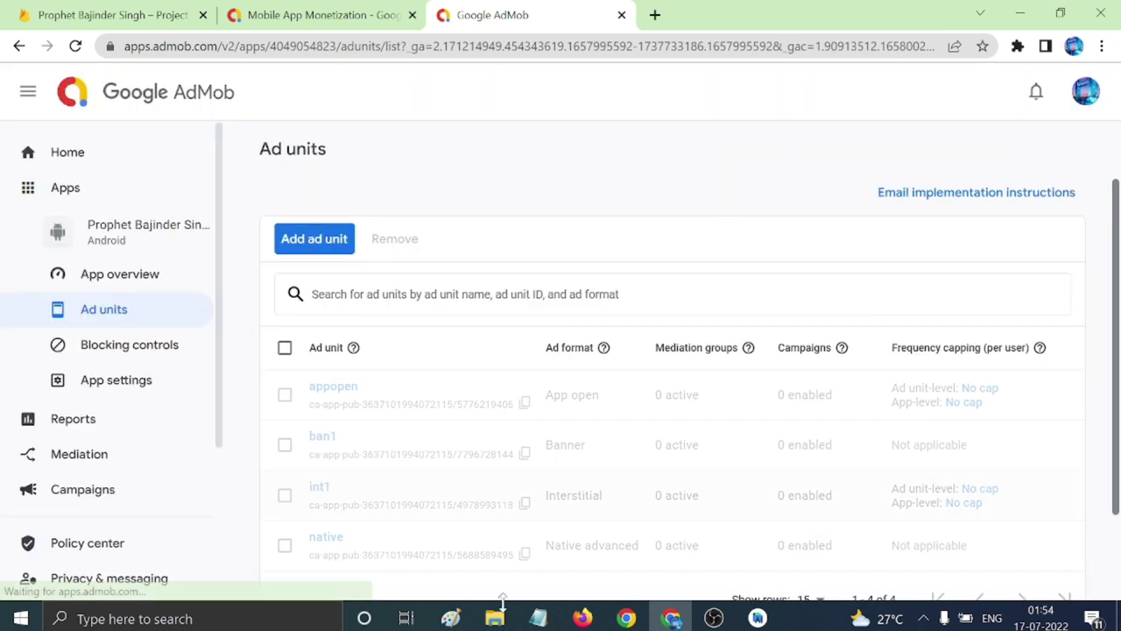
scroll(167, 421, down, 1)
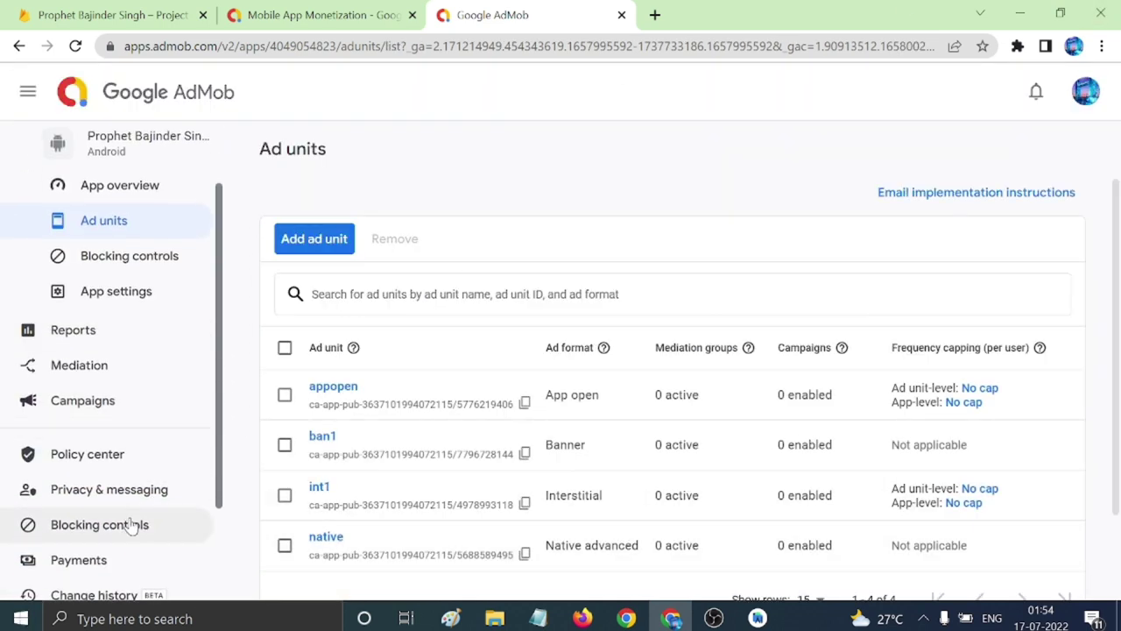
scroll(87, 491, down, 1)
click(75, 475)
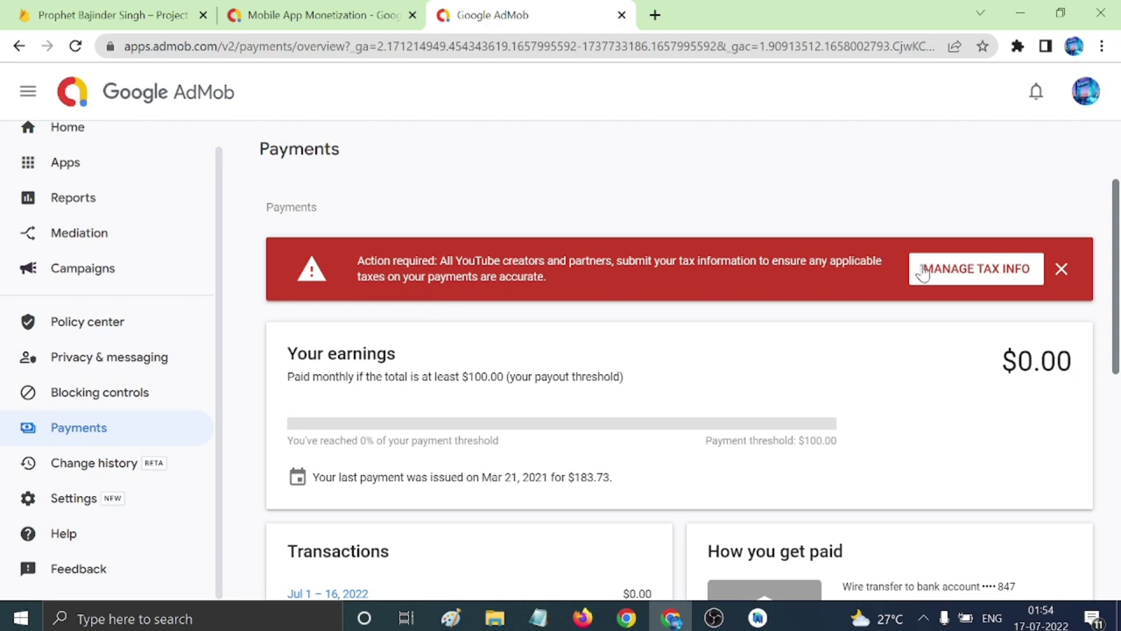
Open the tax information management page from the Payments notice.
scroll(918, 348, down, 2)
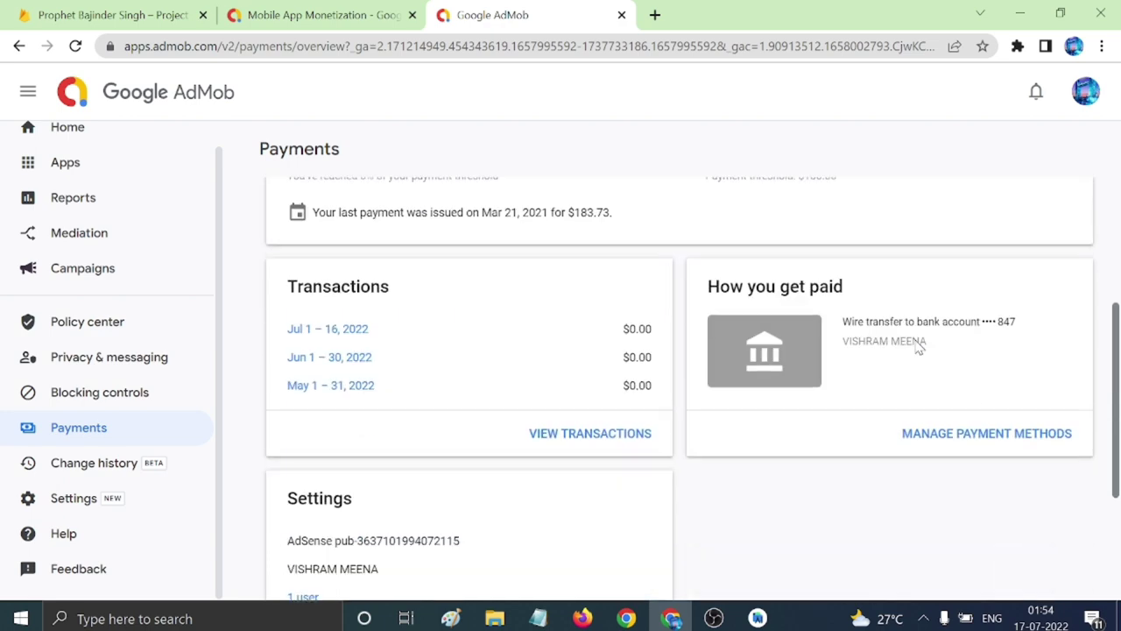
scroll(919, 348, up, 4)
click(953, 272)
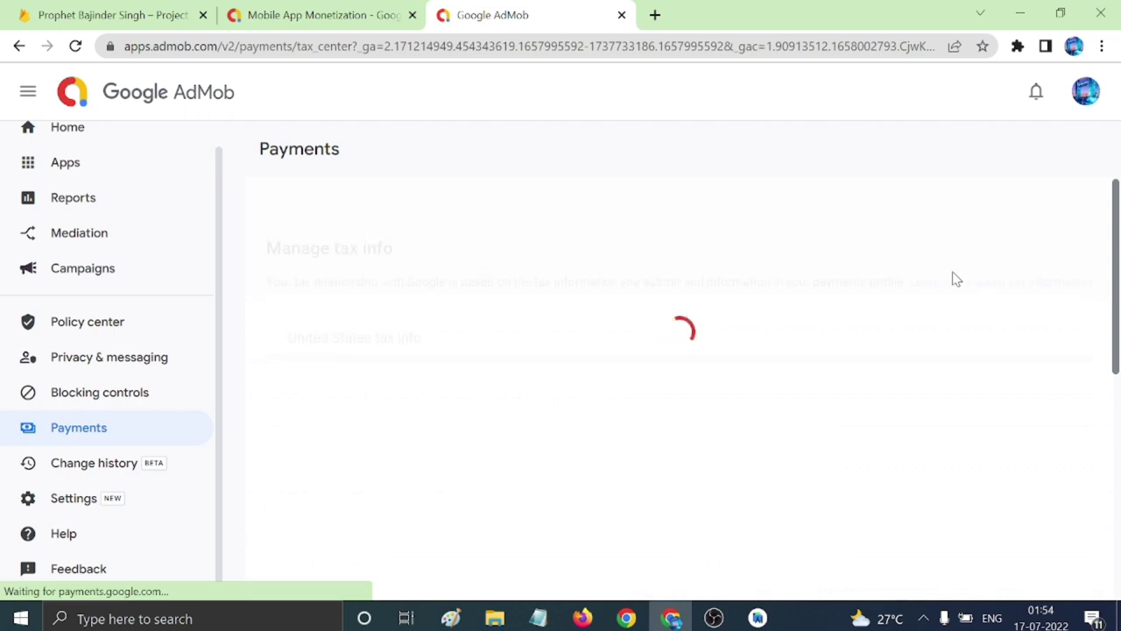
Open the first app's overview, marked Requires review with $0.00 estimated earnings.
scroll(828, 438, down, 2)
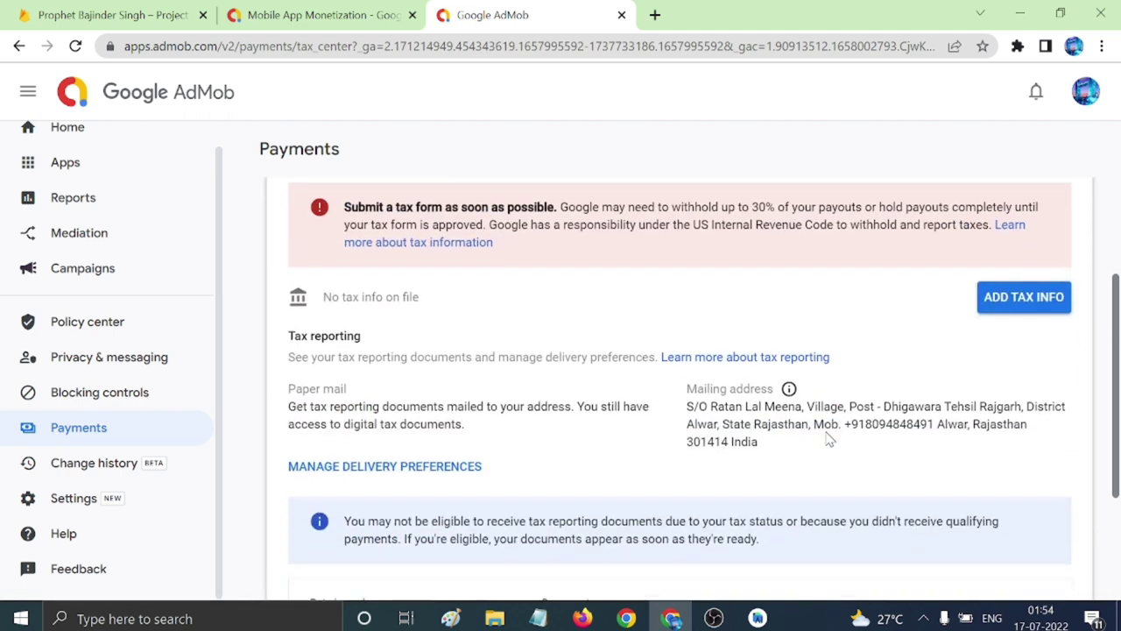
scroll(828, 438, down, 2)
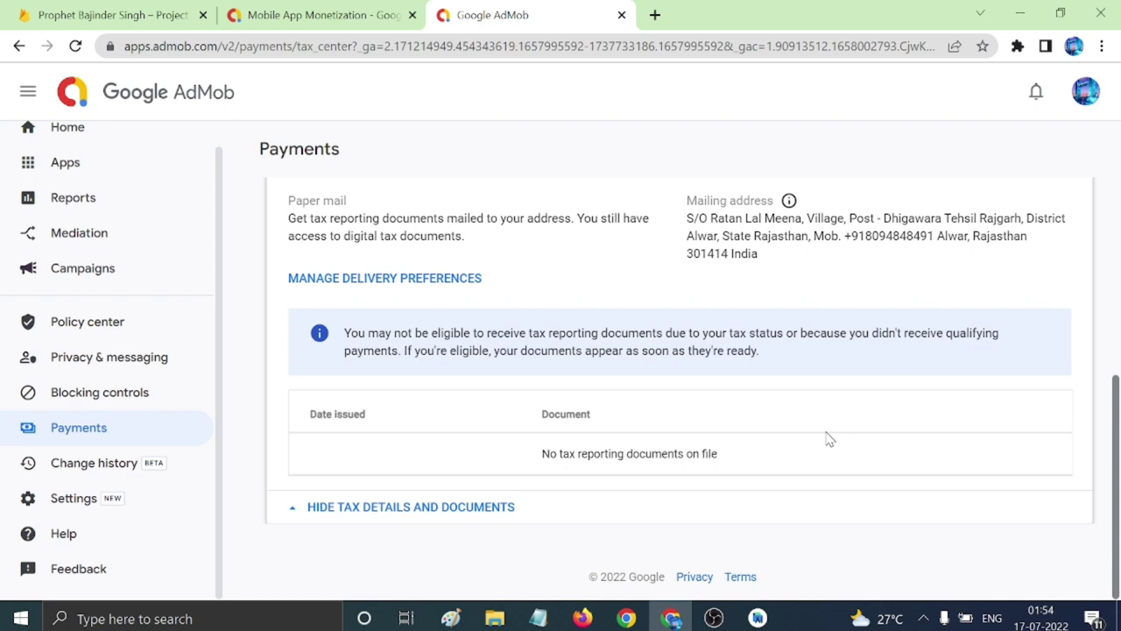
scroll(827, 438, up, 3)
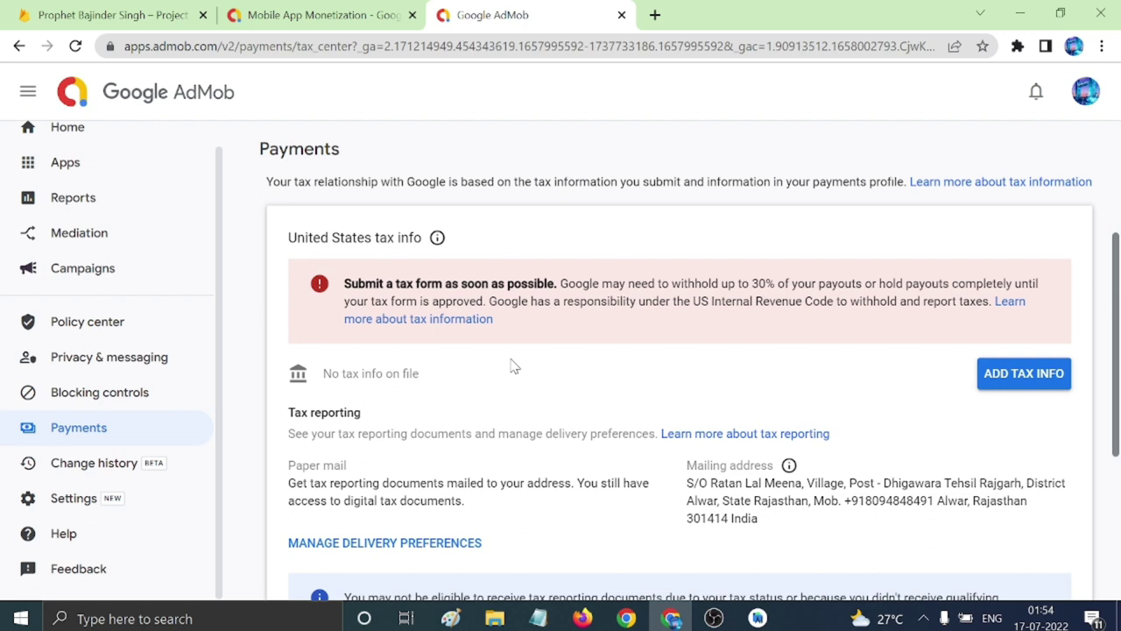
scroll(514, 366, up, 1)
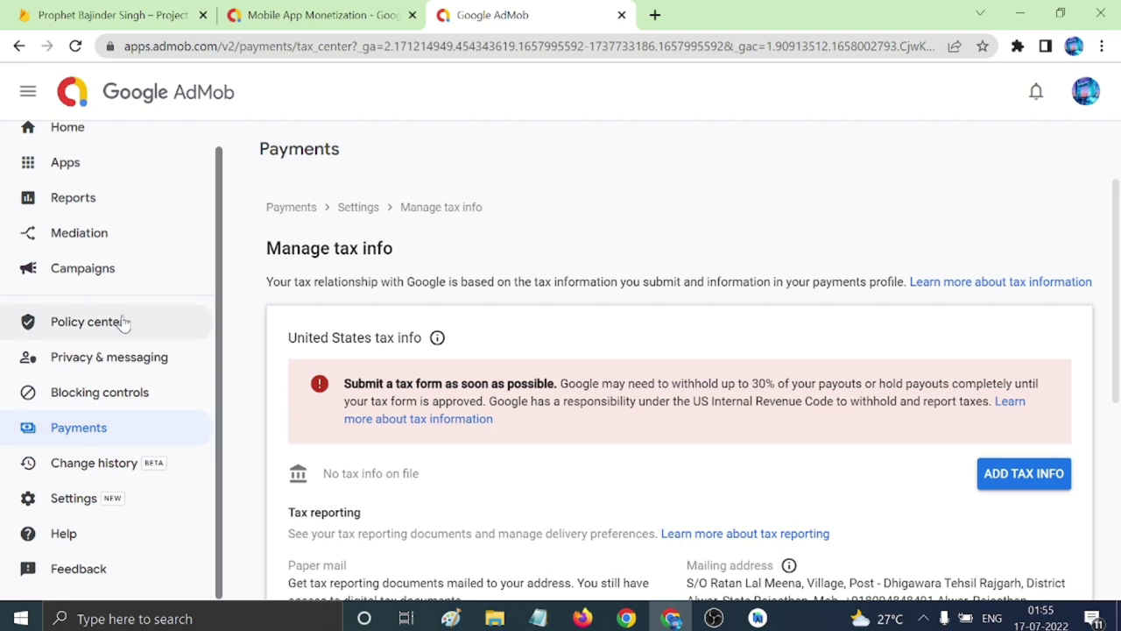
scroll(120, 320, up, 1)
mouse_move(110, 197)
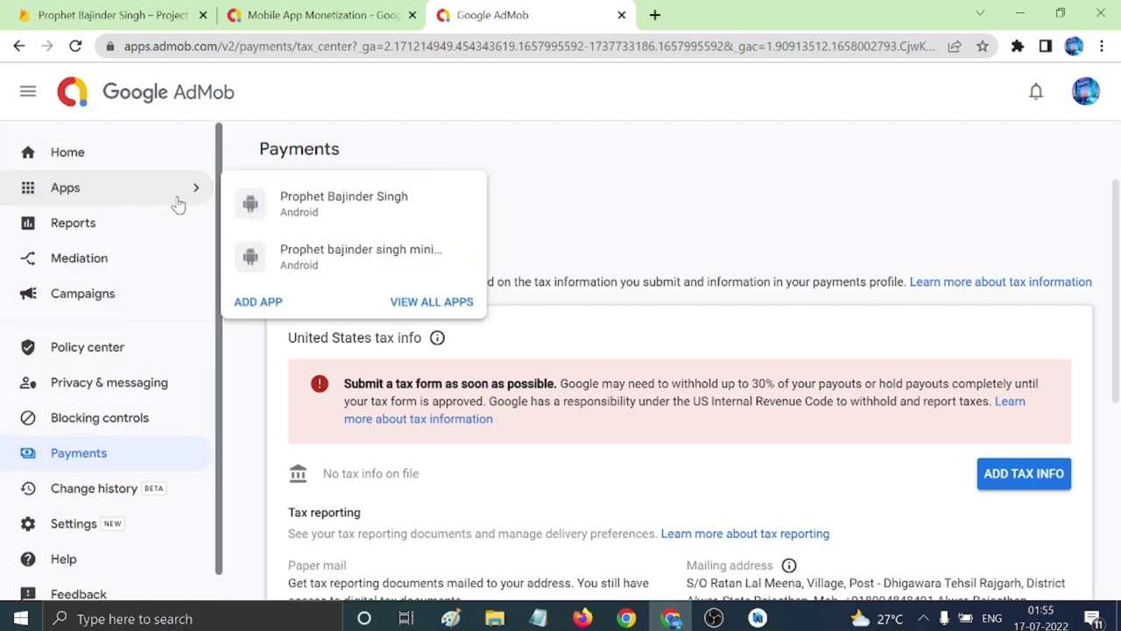
click(317, 201)
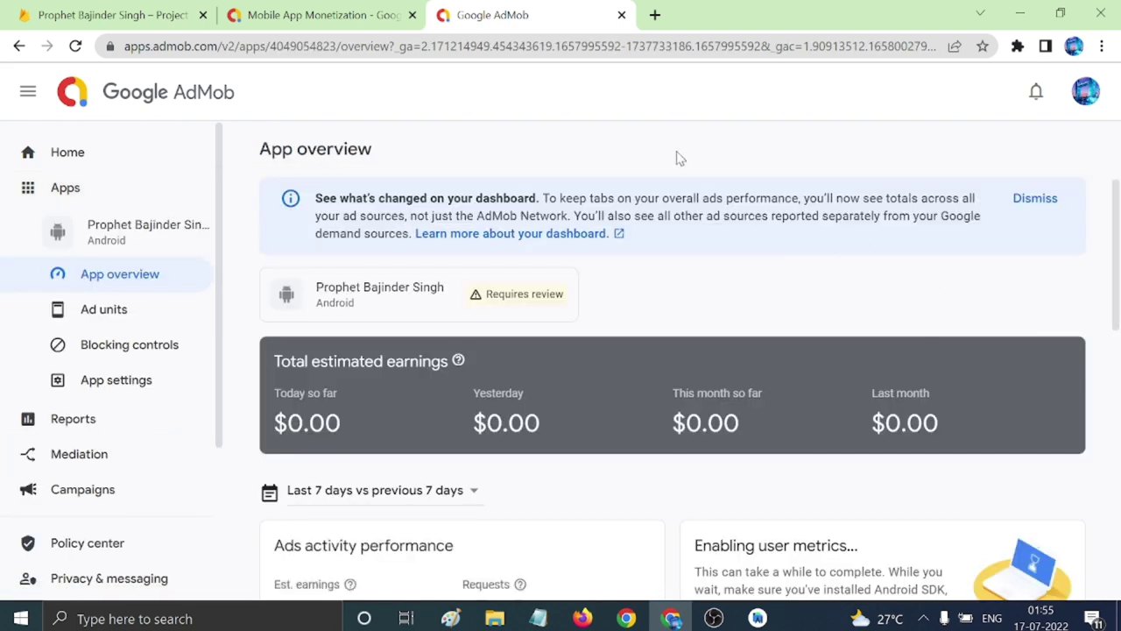
In a new tab, search Google for 'privacy poliy generate for app'.
click(656, 15)
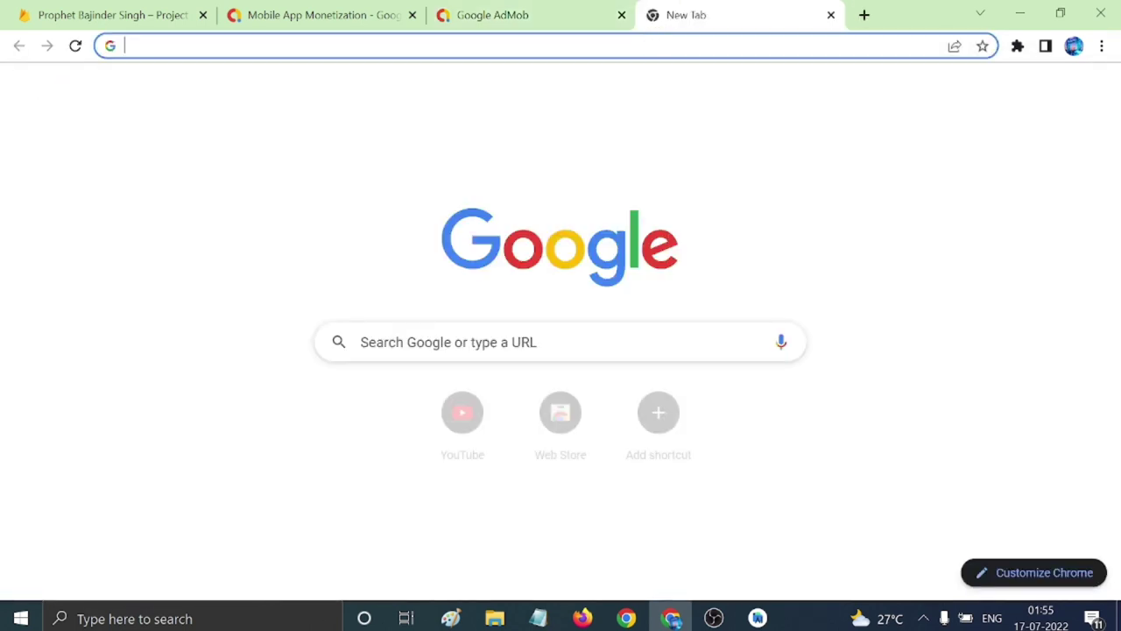
click(412, 15)
click(412, 15)
text(p)
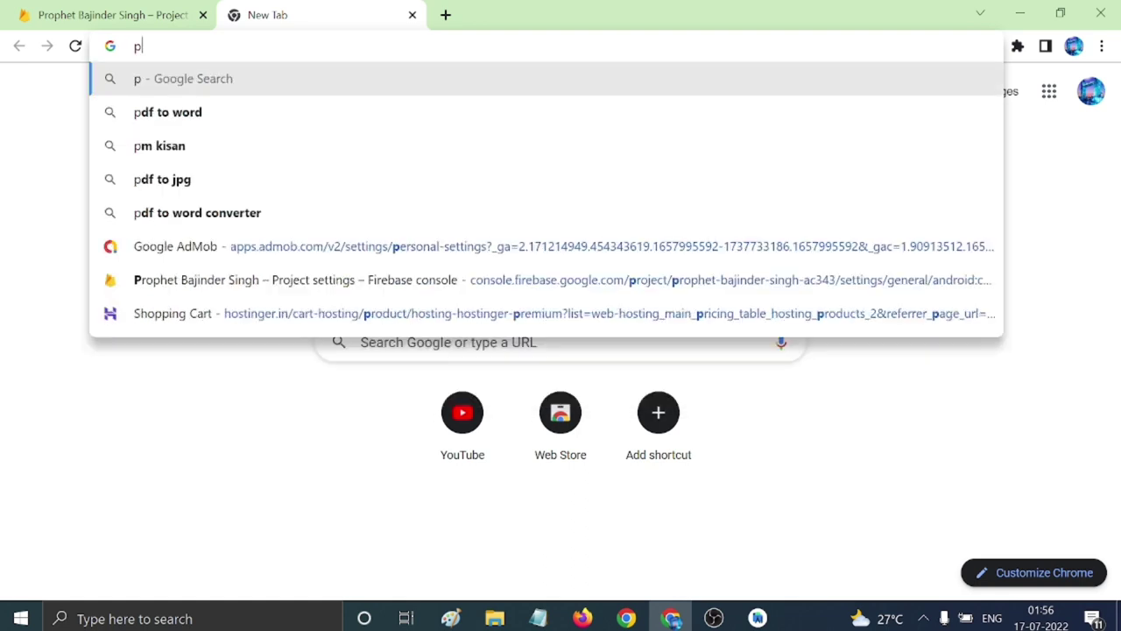
text(rivacy )
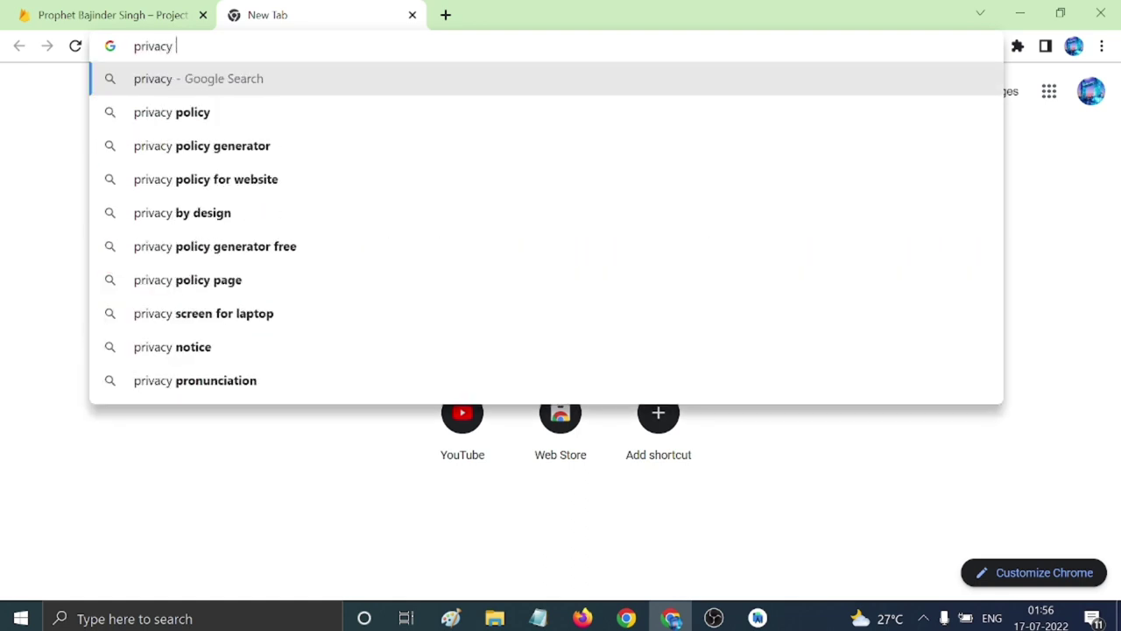
text(poliy)
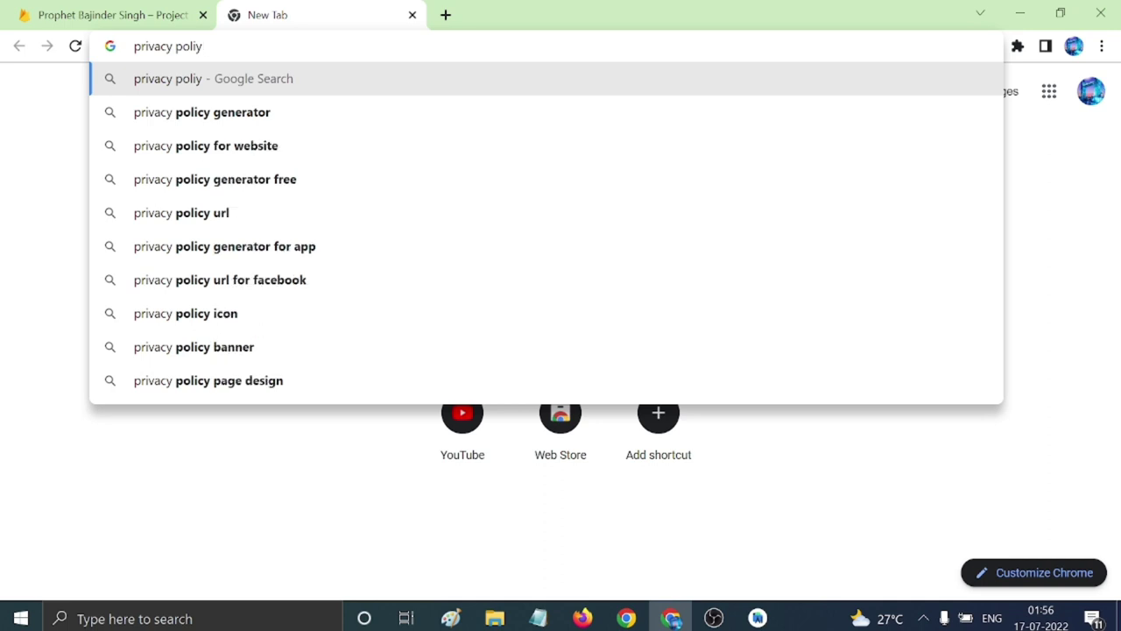
text( generate)
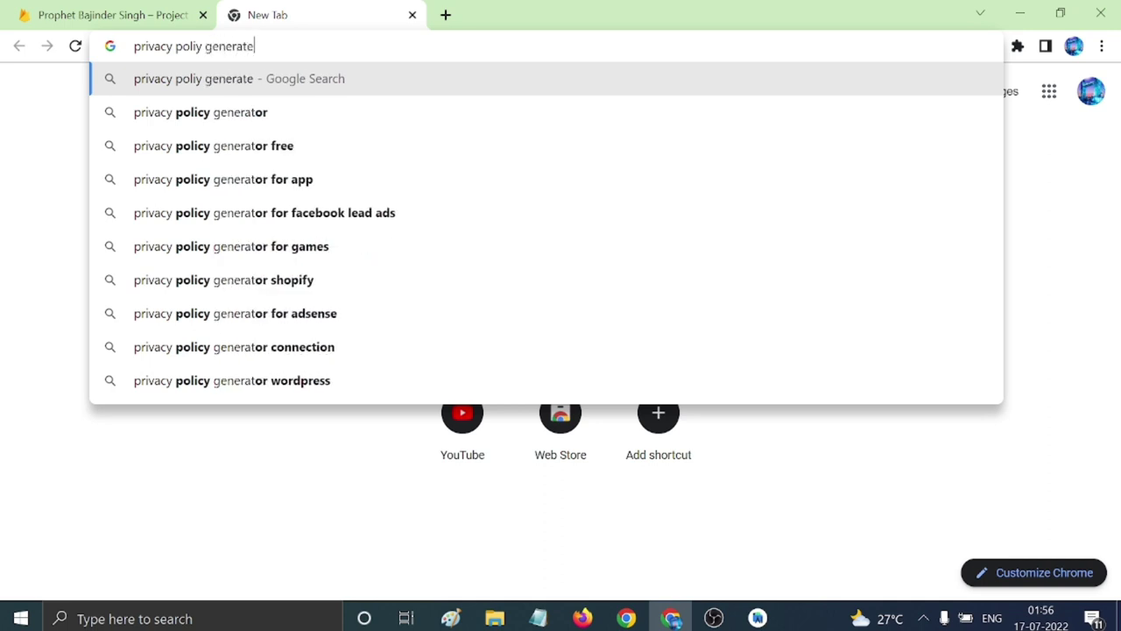
text( foe)
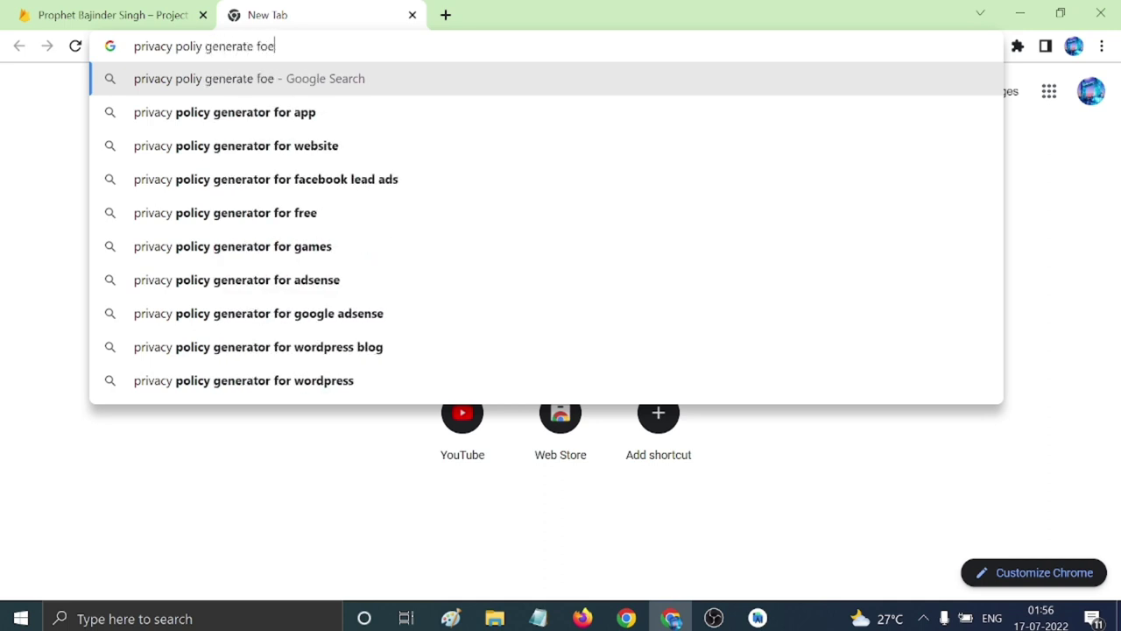
key(BackSpace)
text(r app)
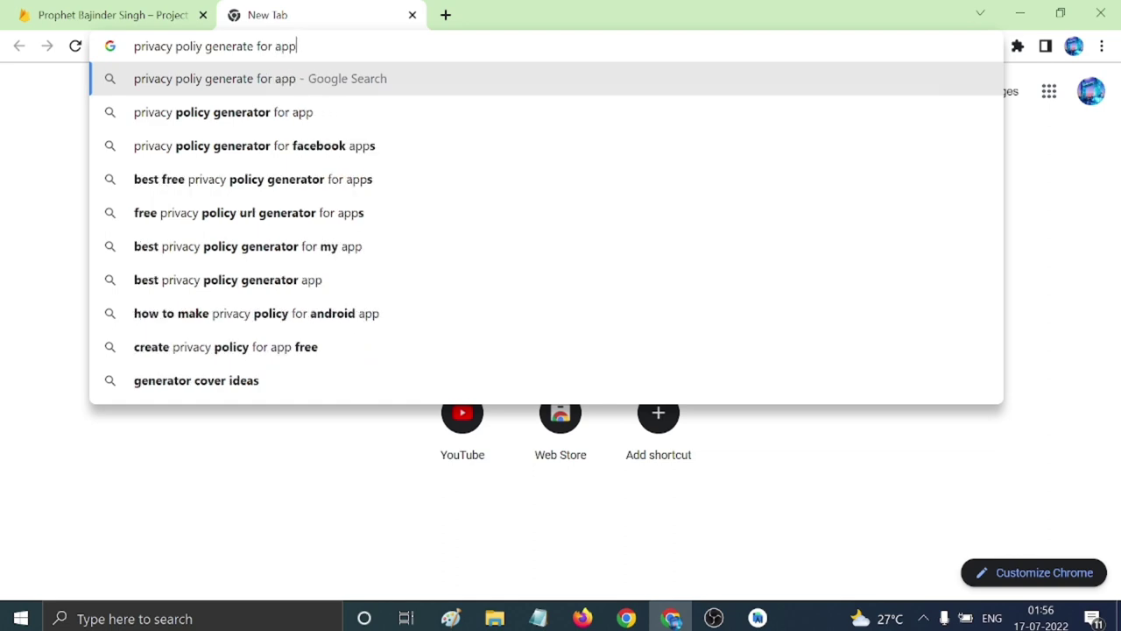
key(Return)
Open the App Privacy Policy Generator site from the search results.
scroll(388, 305, down, 3)
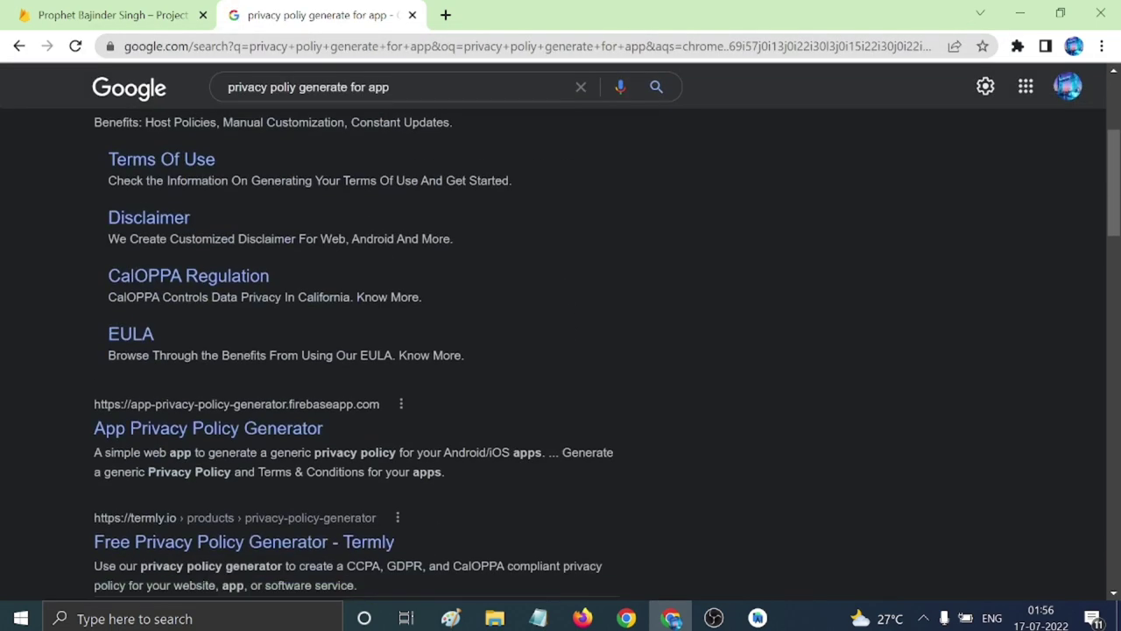
scroll(373, 325, down, 1)
click(178, 347)
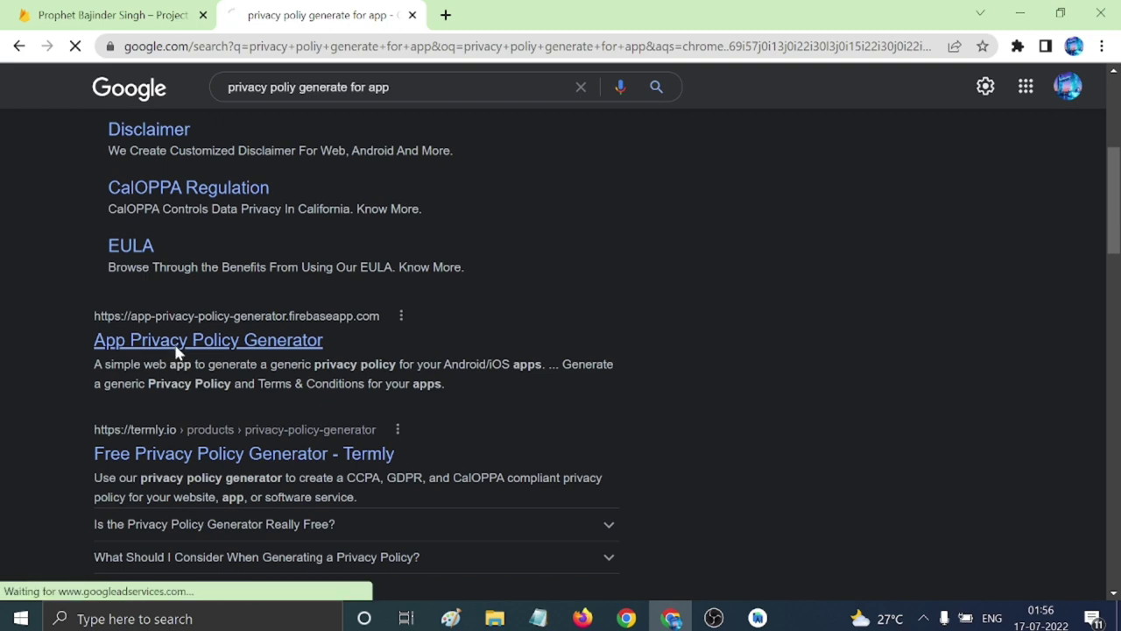
Select AdMob, Facebook, One Signal and Google Analytics for Firebase as third-party services.
scroll(692, 442, down, 1)
scroll(692, 443, down, 1)
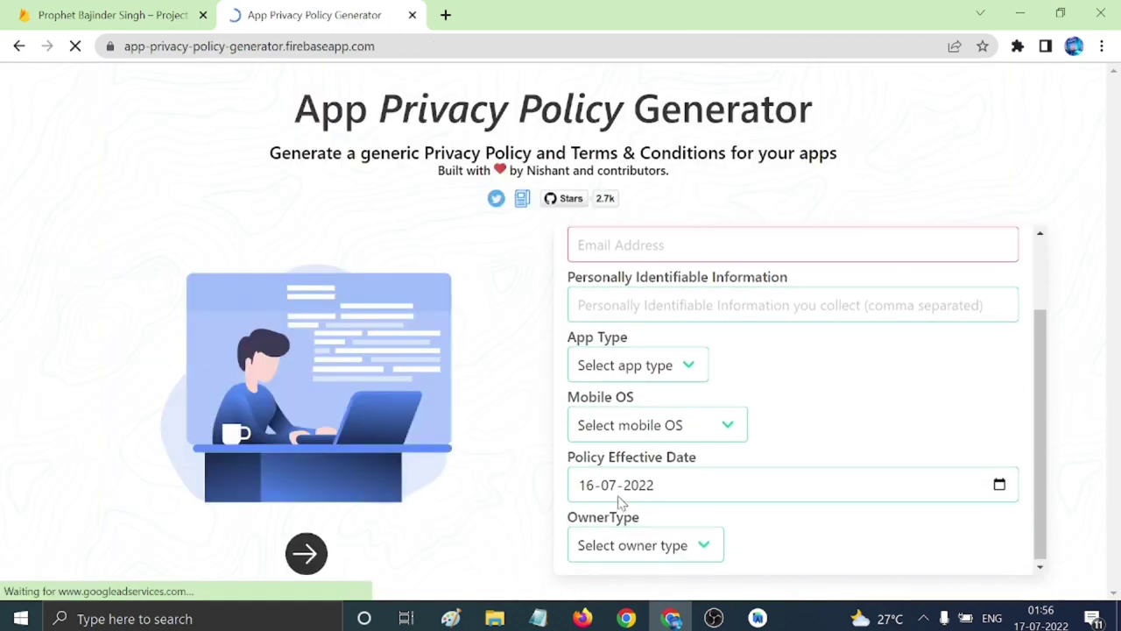
scroll(692, 442, up, 2)
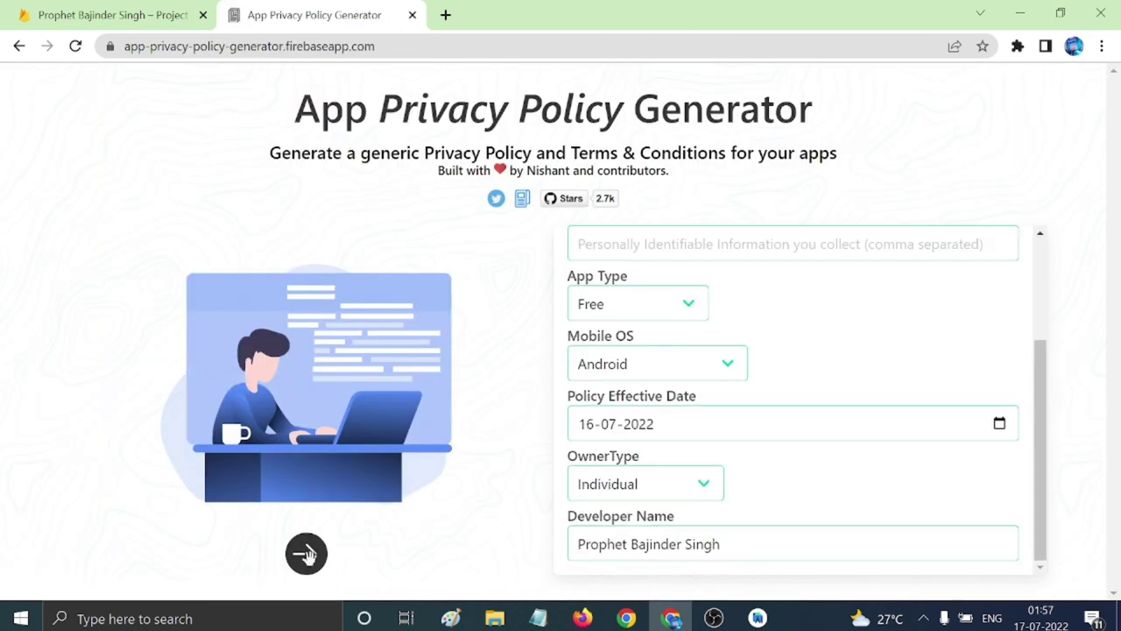
click(306, 553)
click(578, 343)
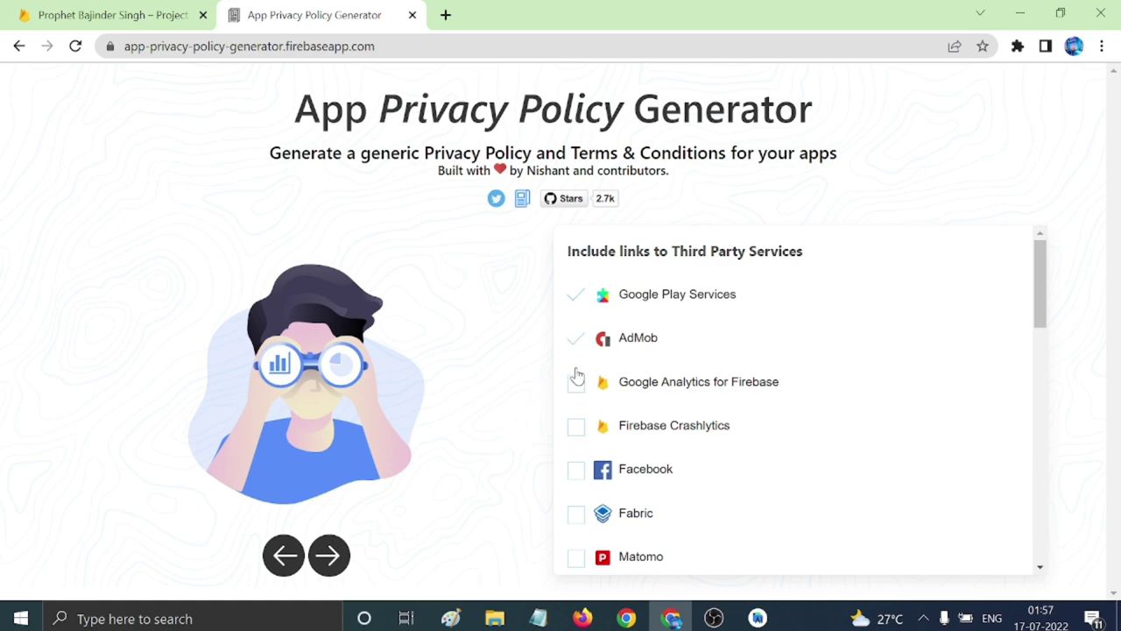
scroll(619, 429, down, 2)
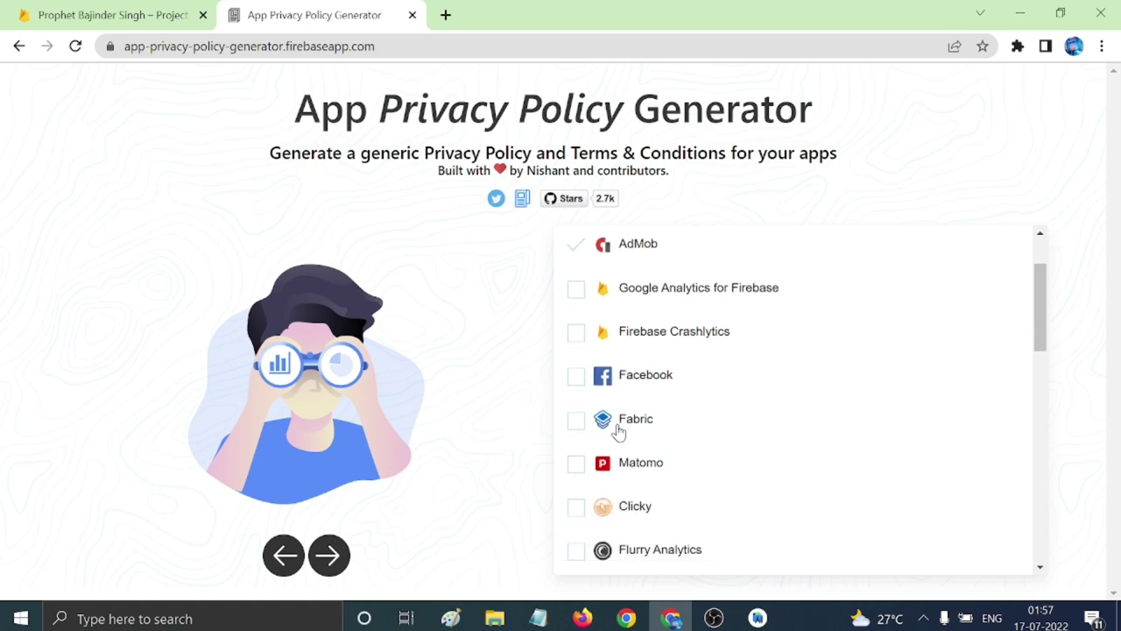
click(578, 295)
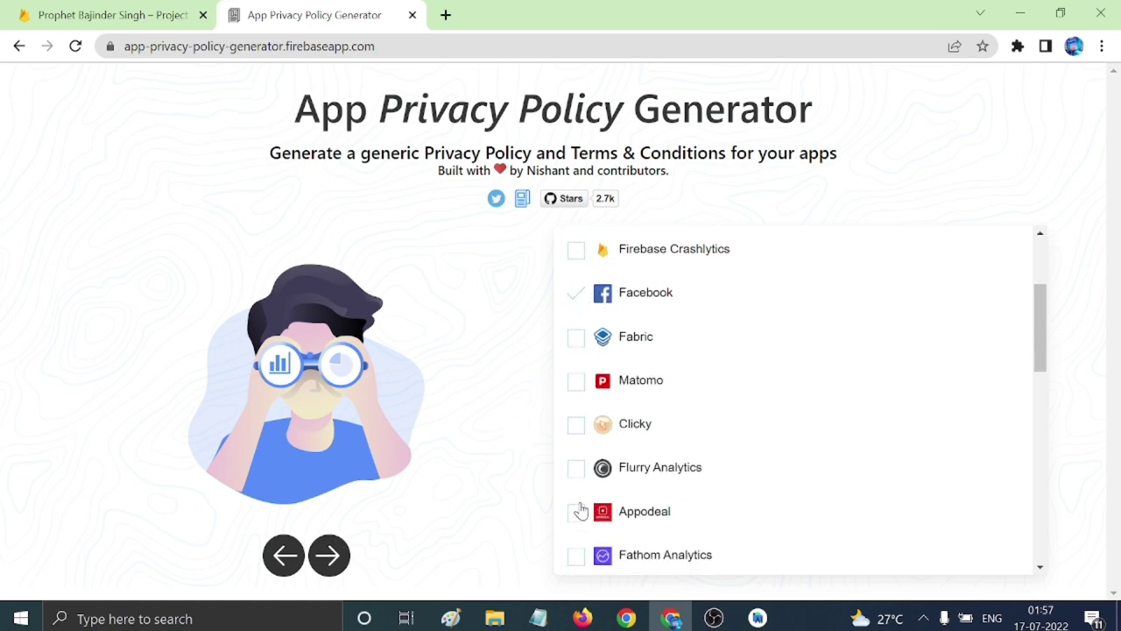
scroll(594, 402, down, 3)
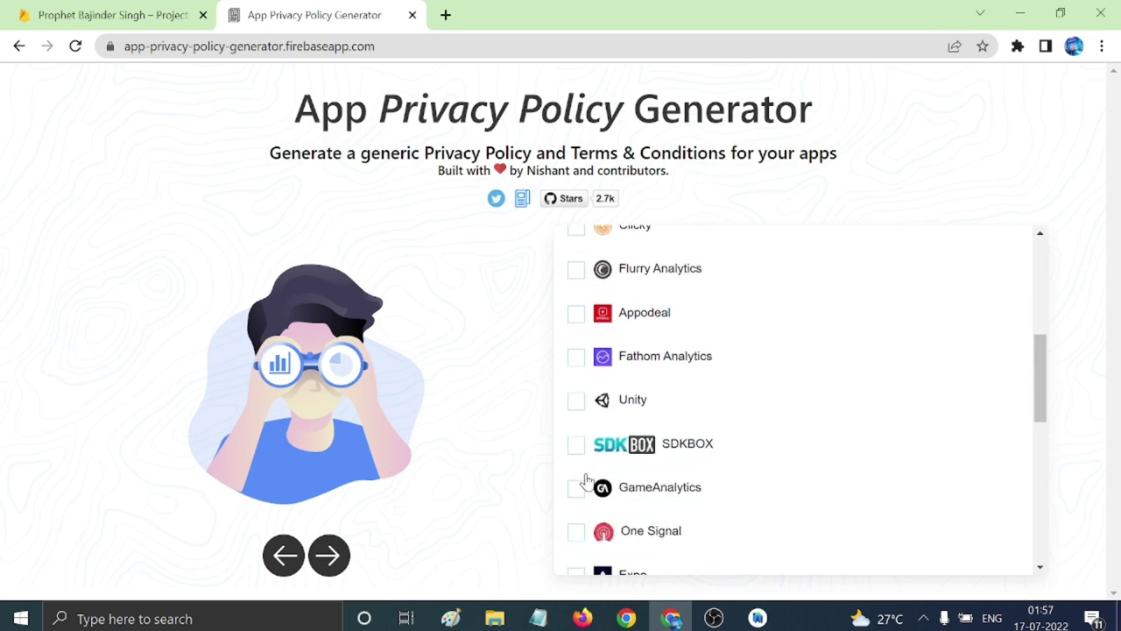
click(587, 475)
scroll(699, 478, up, 5)
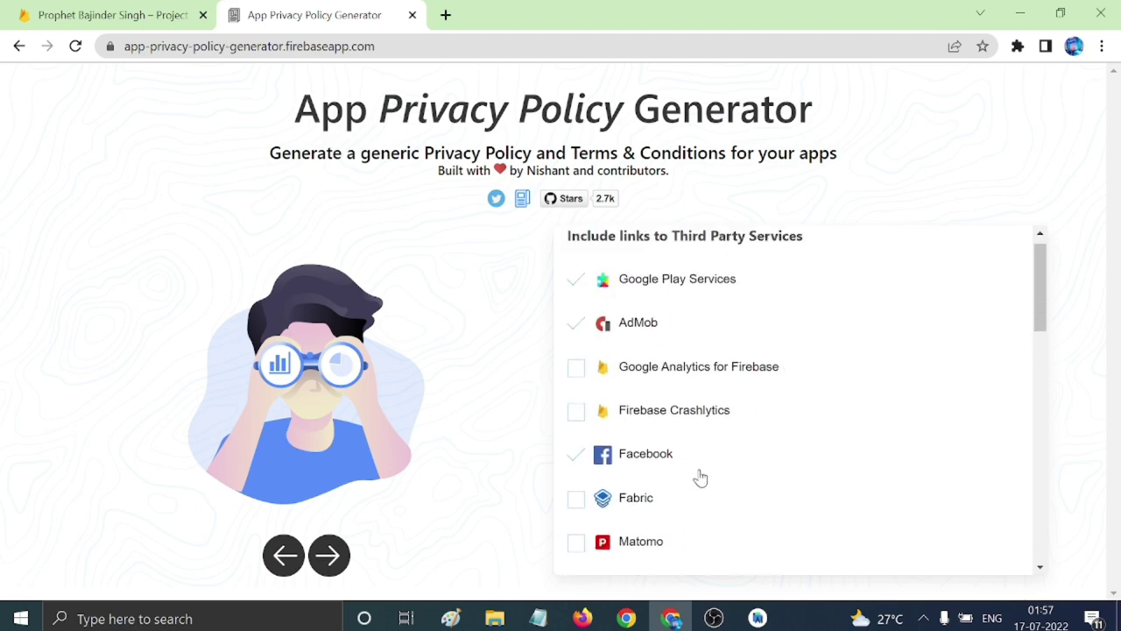
click(574, 388)
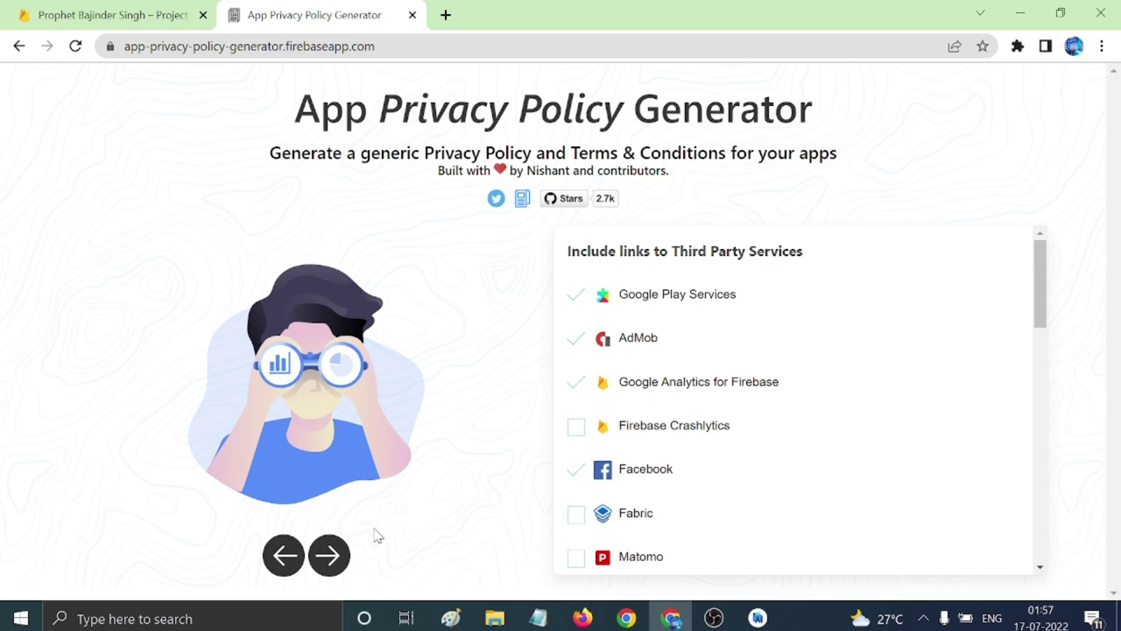
Generate the privacy policy and send it to Flycricket for hosting.
click(332, 555)
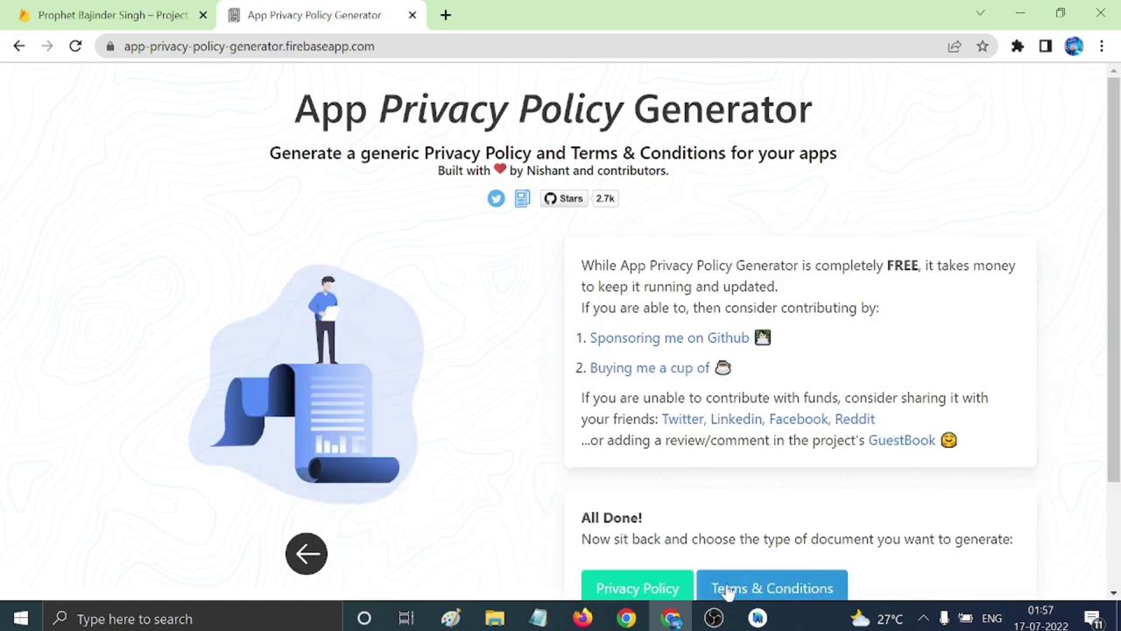
click(661, 591)
click(726, 556)
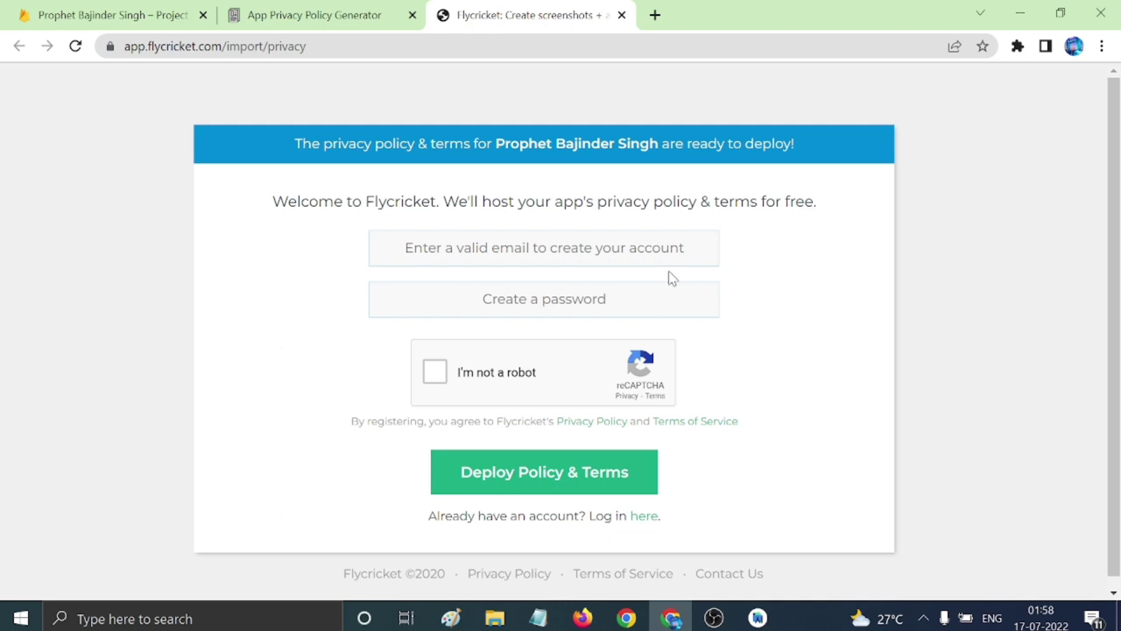
Register on Flycricket with the account e-mail and password and deploy the policy and terms.
click(547, 247)
key(ctrl+v)
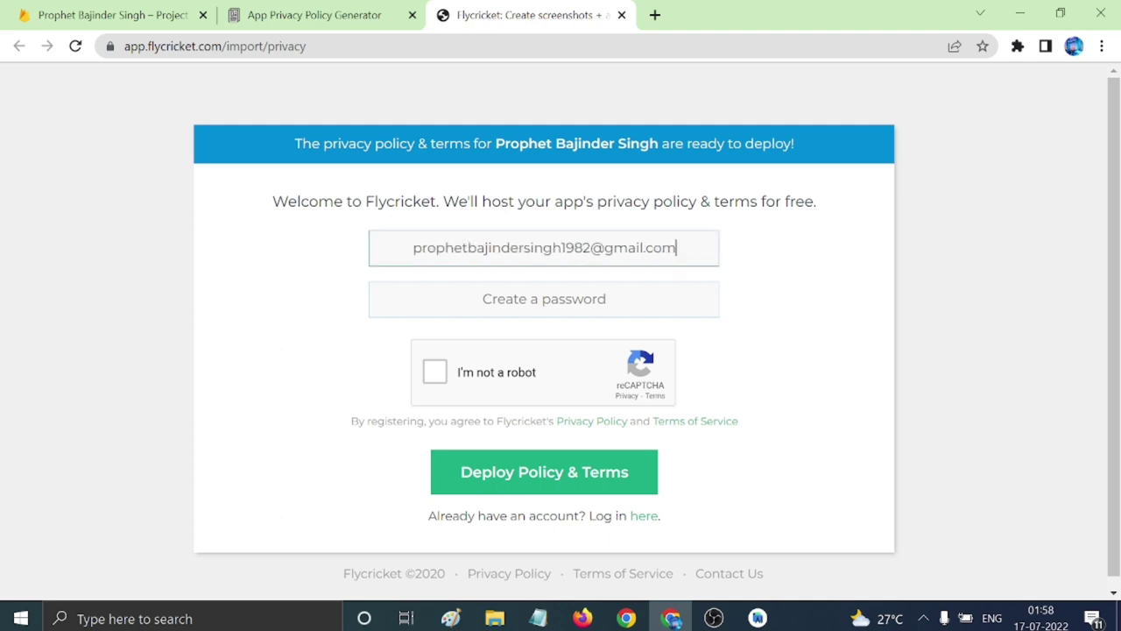
drag(413, 248, 593, 248)
click(543, 298)
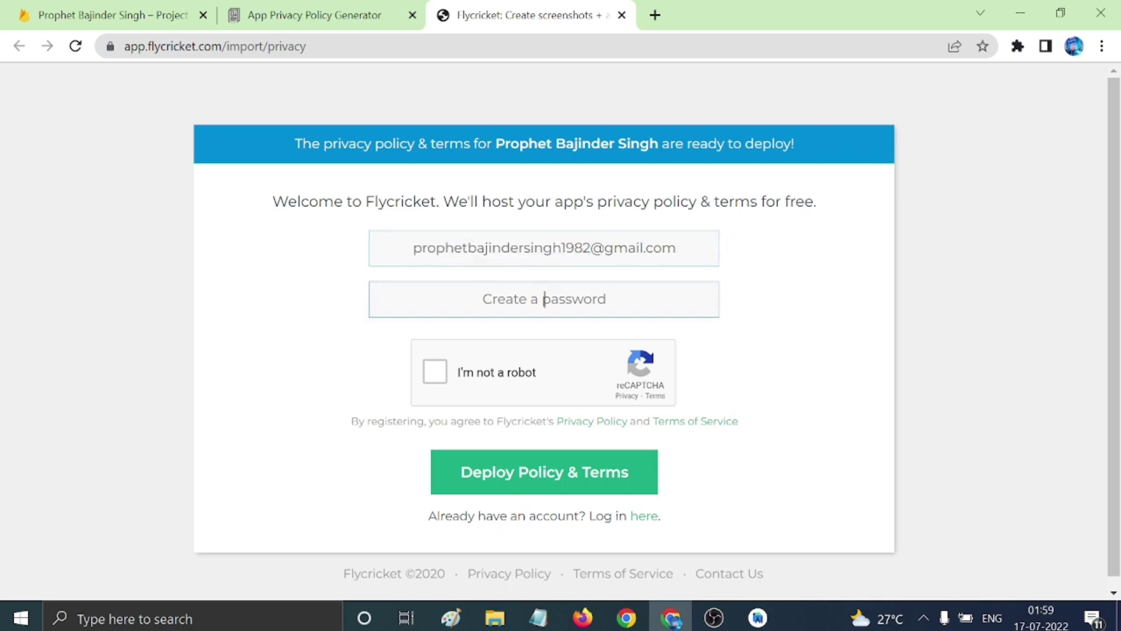
key(ctrl+v)
click(435, 372)
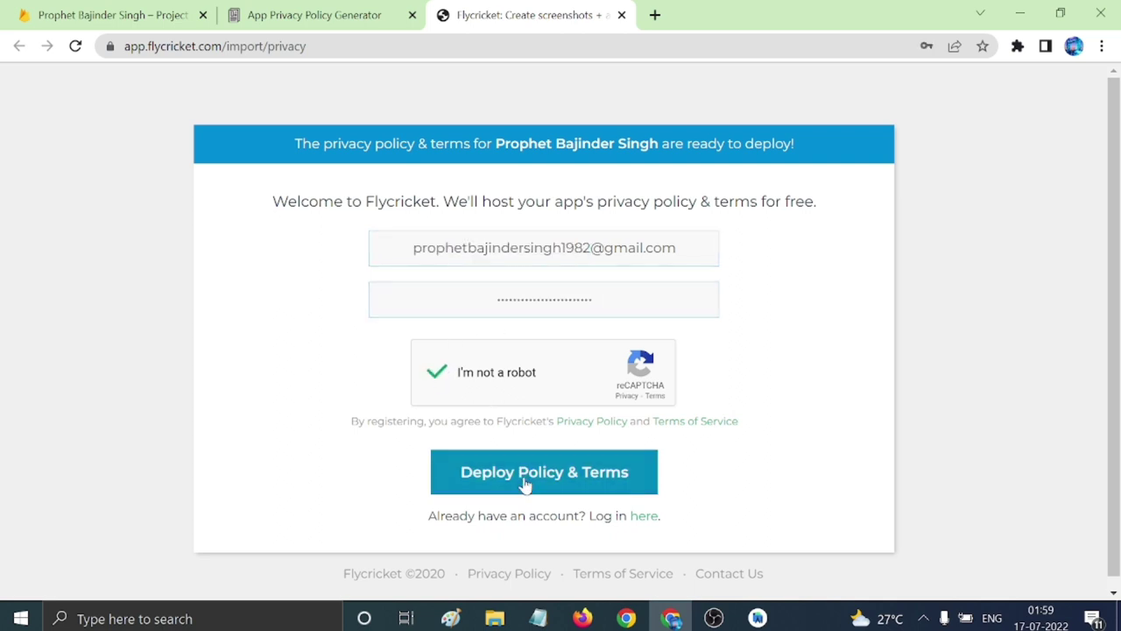
click(526, 485)
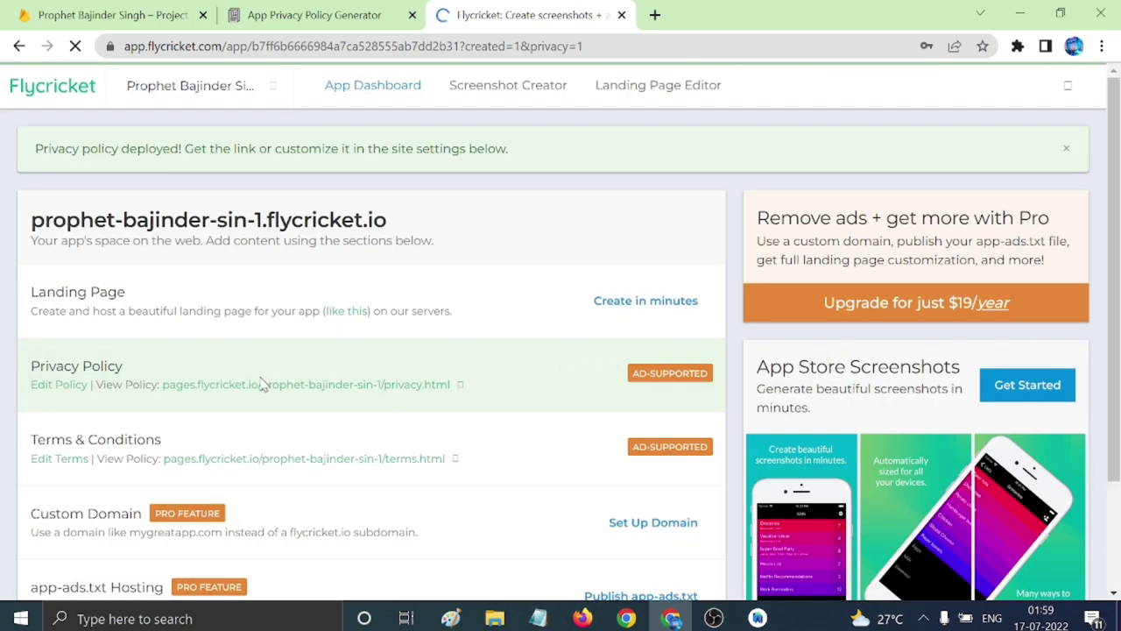
Open the hosted privacy policy in a new tab and select its page address.
right_click(361, 389)
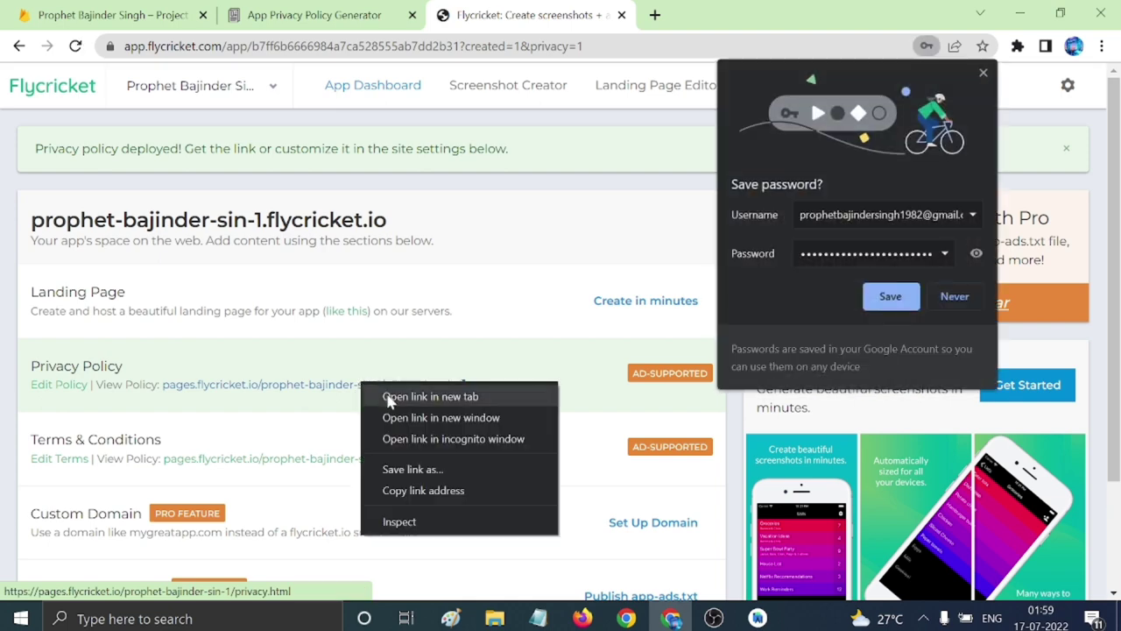
click(392, 401)
click(955, 296)
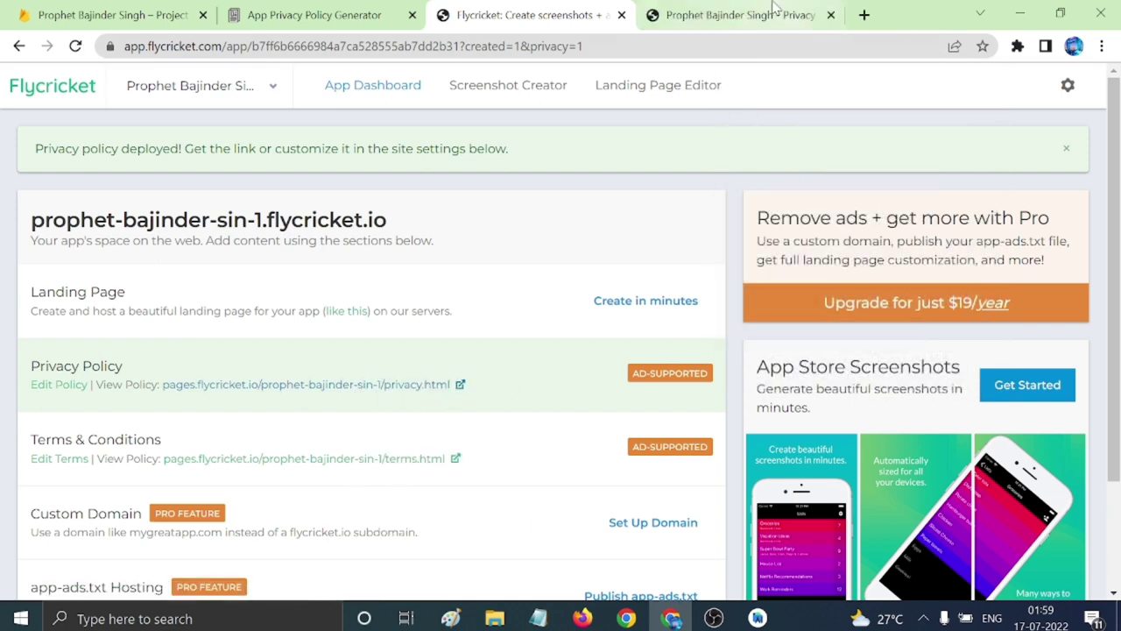
click(740, 15)
click(272, 47)
key(ctrl+c)
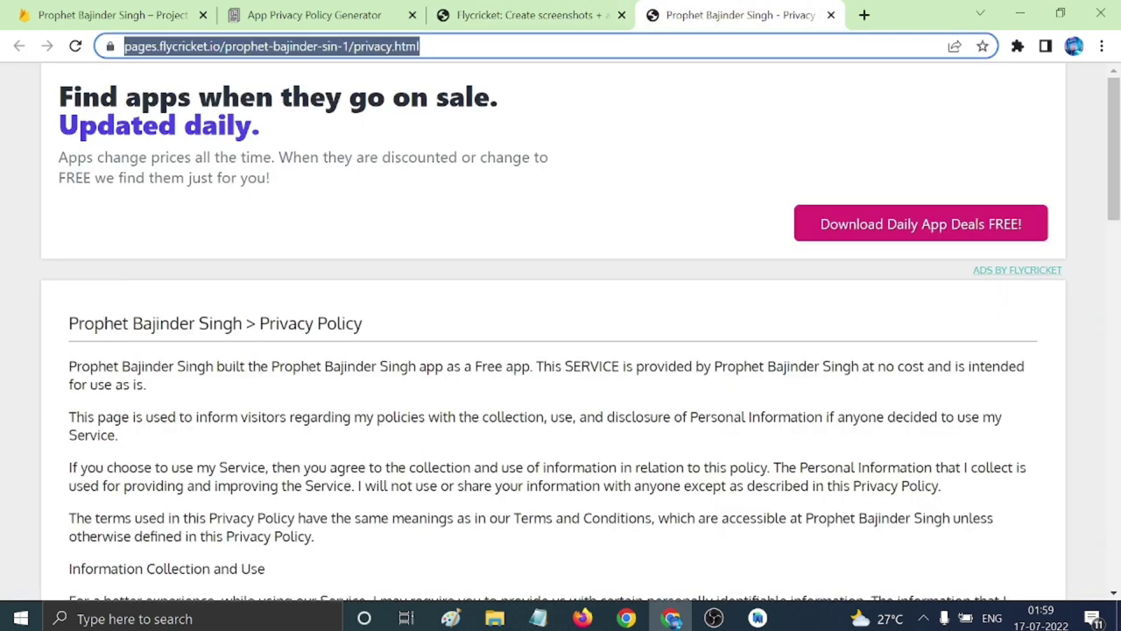
click(538, 618)
Label the entry 'privacy:' and paste the privacy policy URL beneath it.
text(y poly)
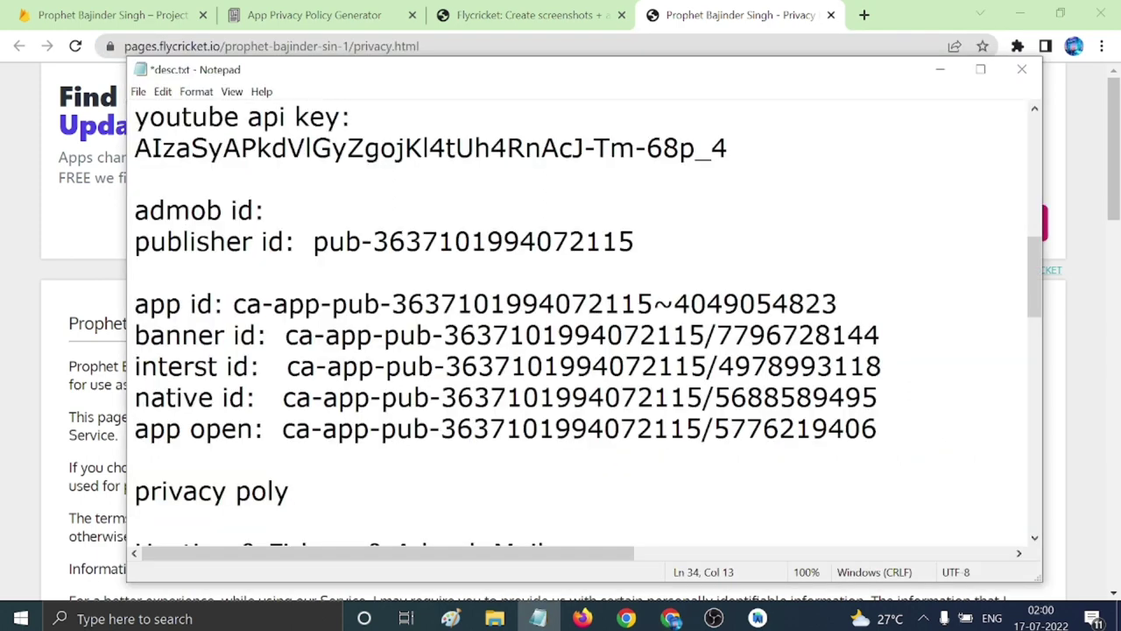
key(BackSpace)
text(icy:)
key(Return)
key(ctrl+v)
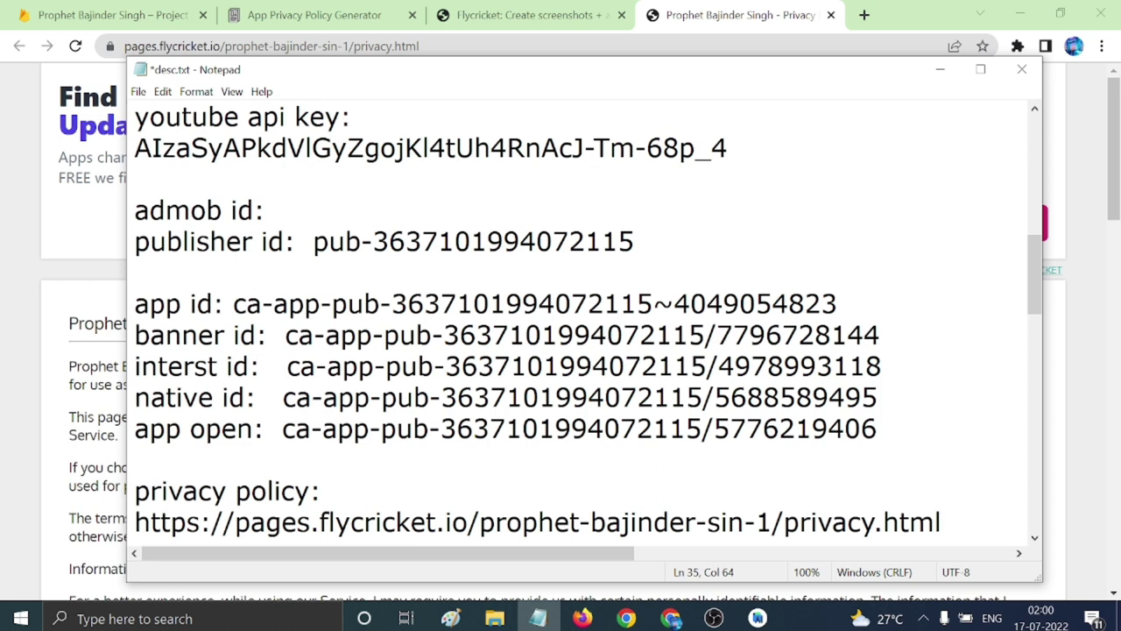
key(Return)
key(Return)
Add a 'terms:' entry with the terms.html link and save desc.txt.
text(terms:)
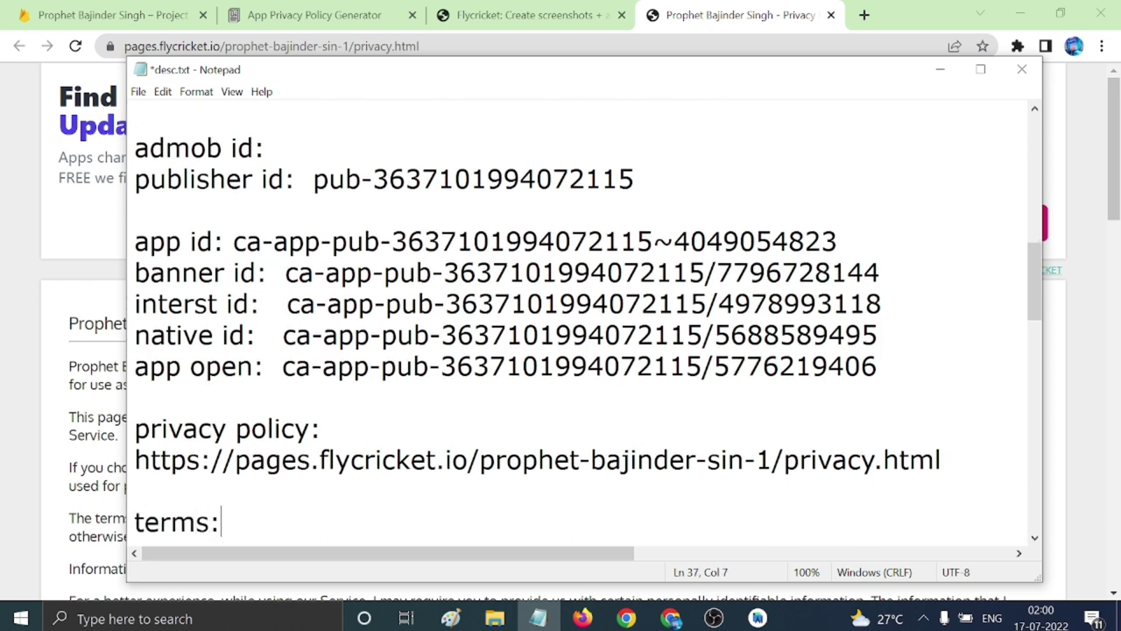
key(Return)
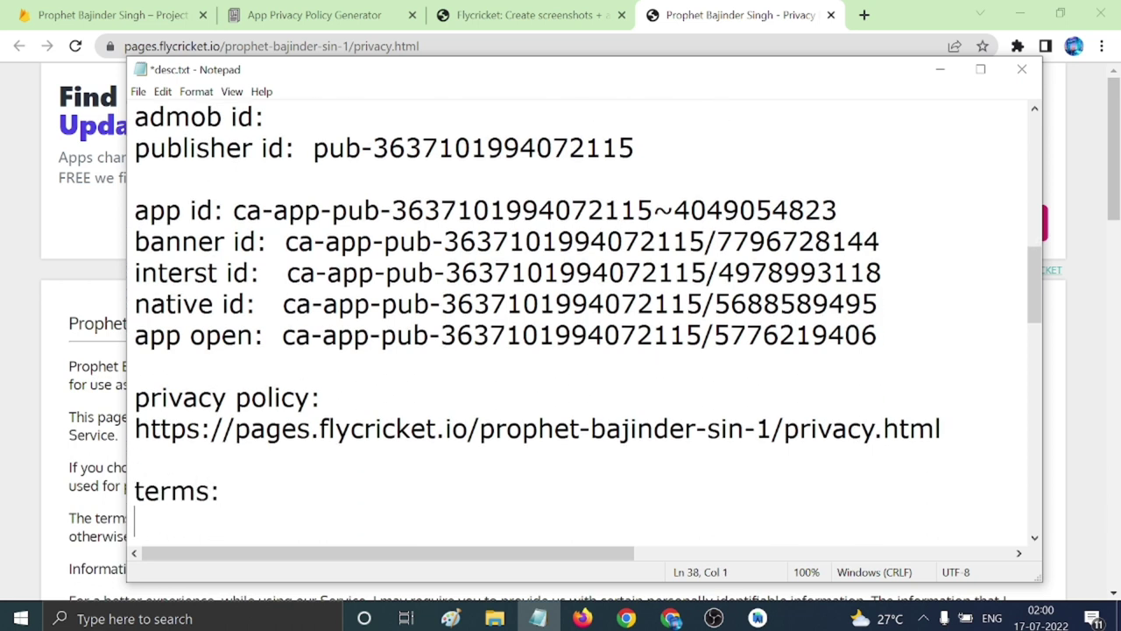
key(ctrl+v)
key(Left)
key(Left)
key(Left)
key(Left)
key(Left)
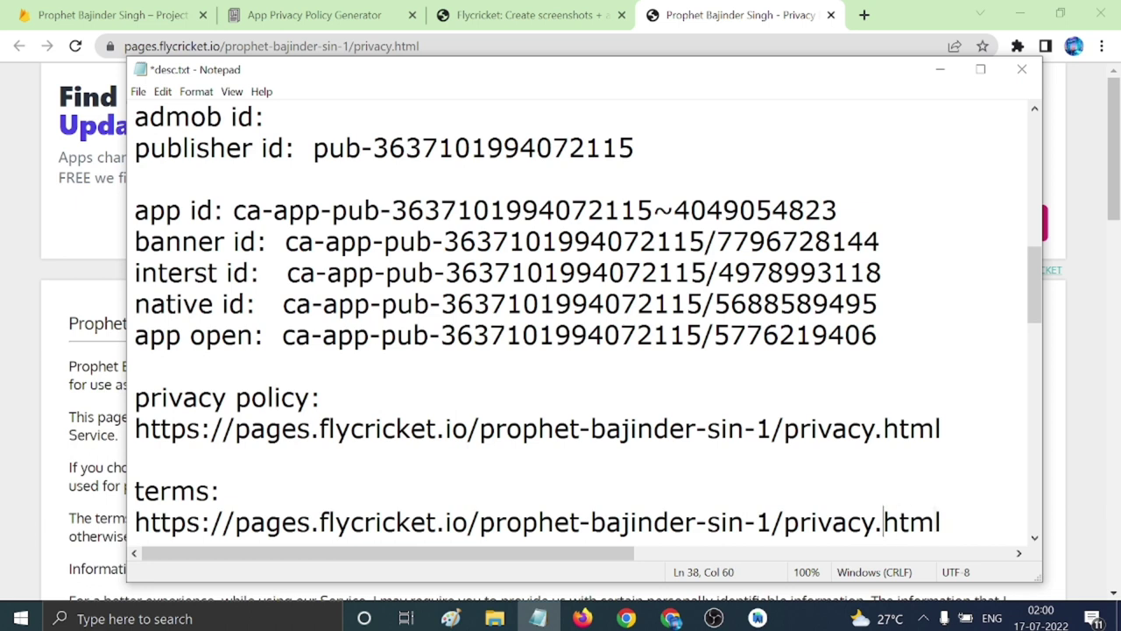
key(BackSpace)
key(BackSpace)
key(BackSpace)
key(BackSpace)
key(BackSpace)
key(BackSpace)
key(BackSpace)
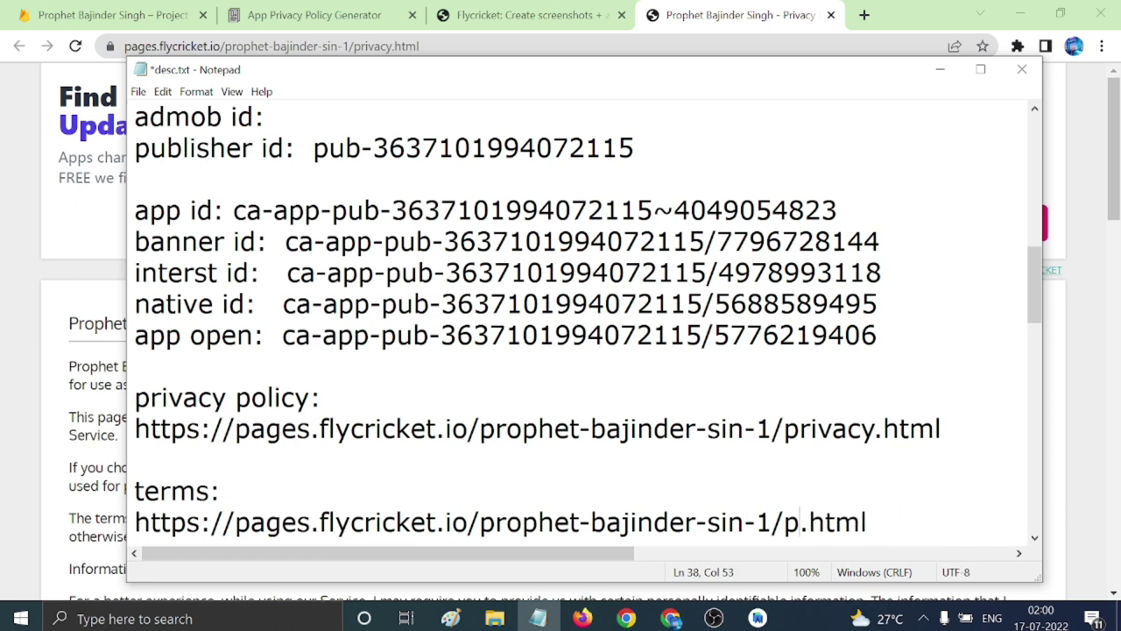
text(term)
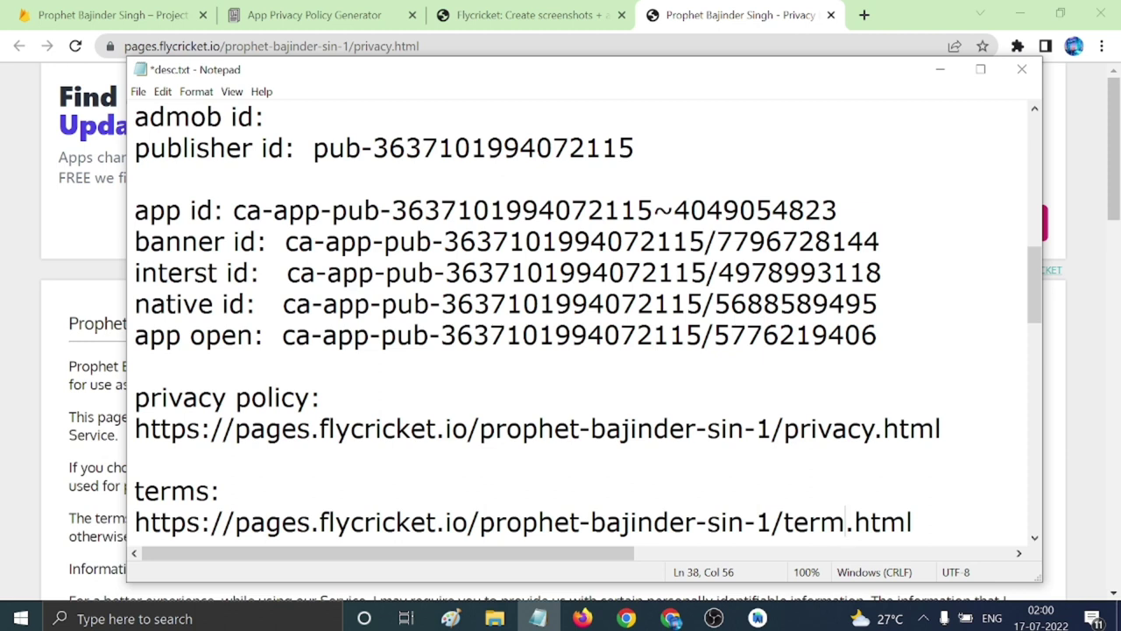
text(s)
key(ctrl+s)
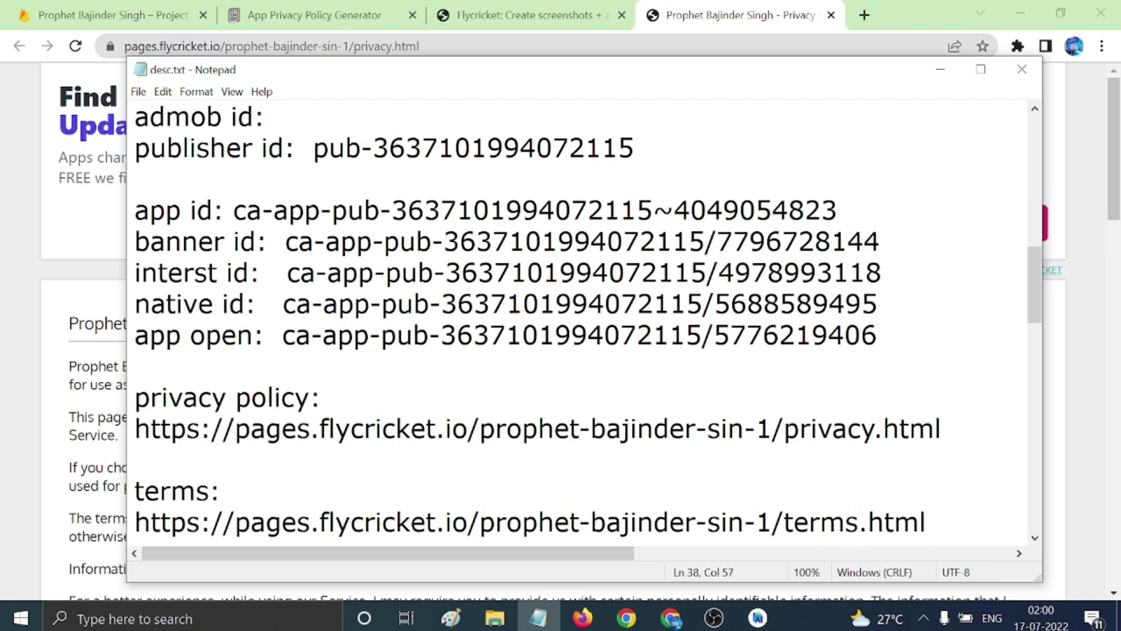
key(alt+Tab)
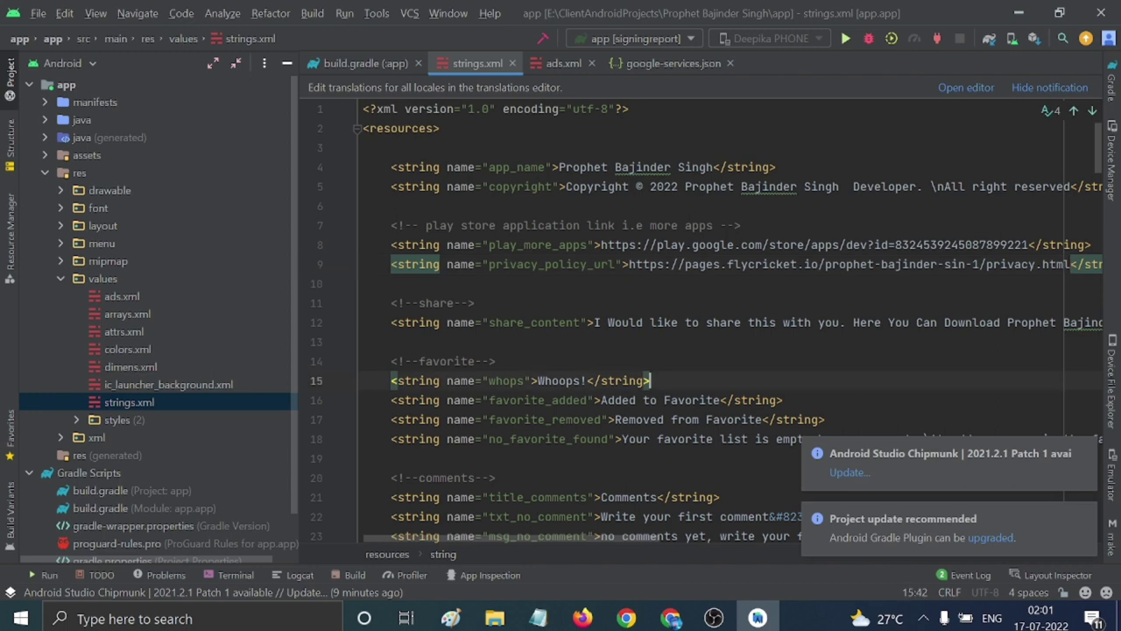
Scroll through the Project tree and open colors.xml from the values folder.
click(497, 361)
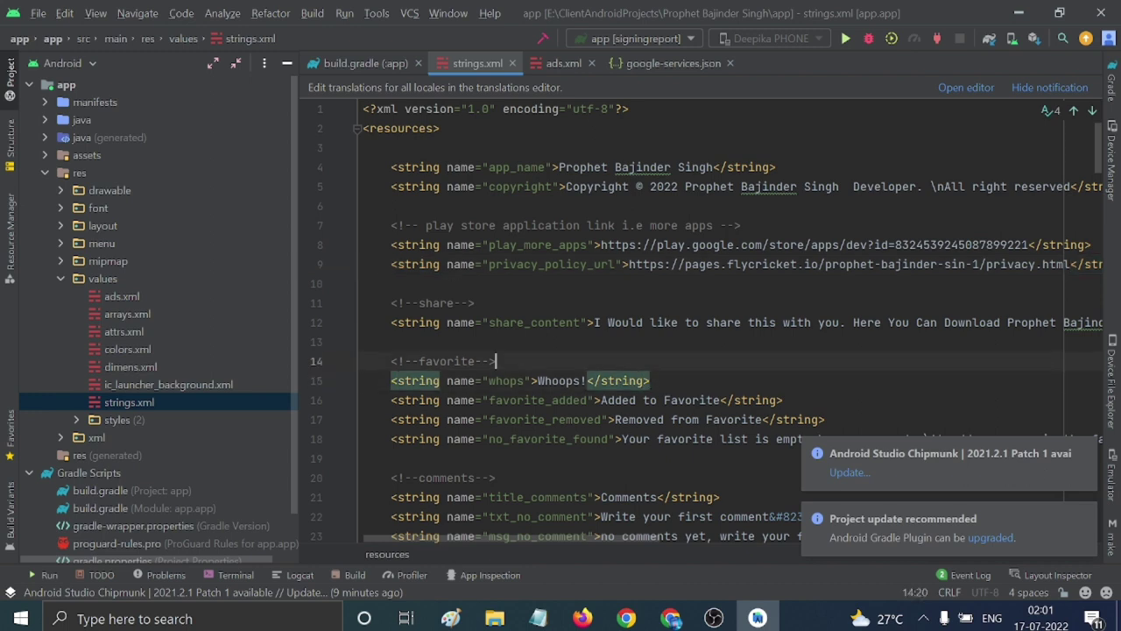
click(364, 283)
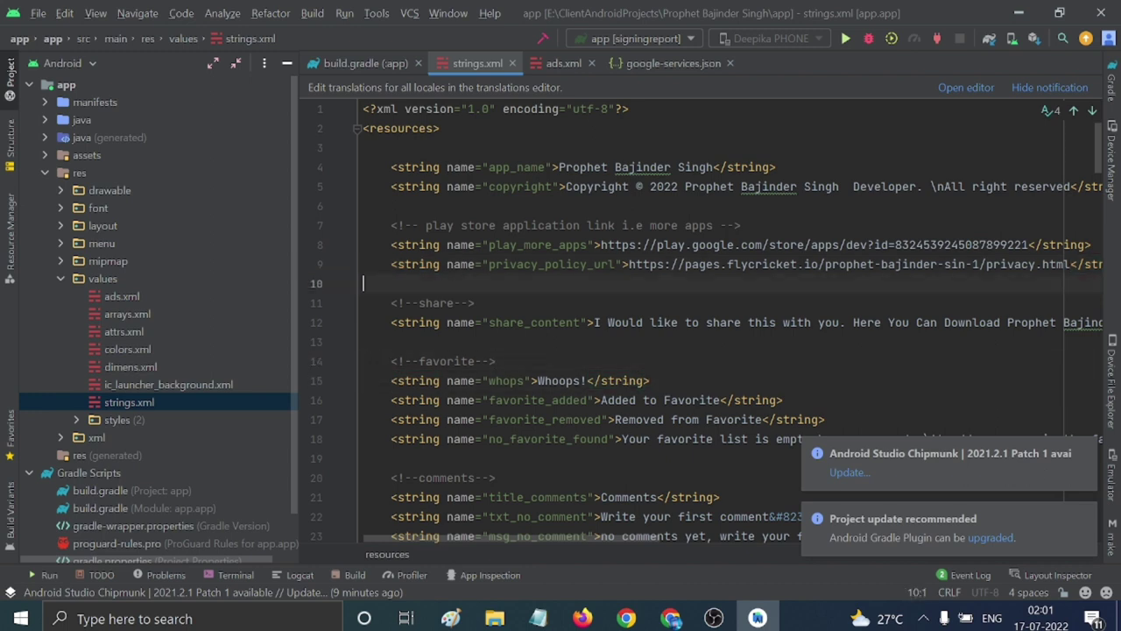
scroll(364, 283, down, 2)
scroll(363, 283, up, 2)
scroll(364, 283, down, 7)
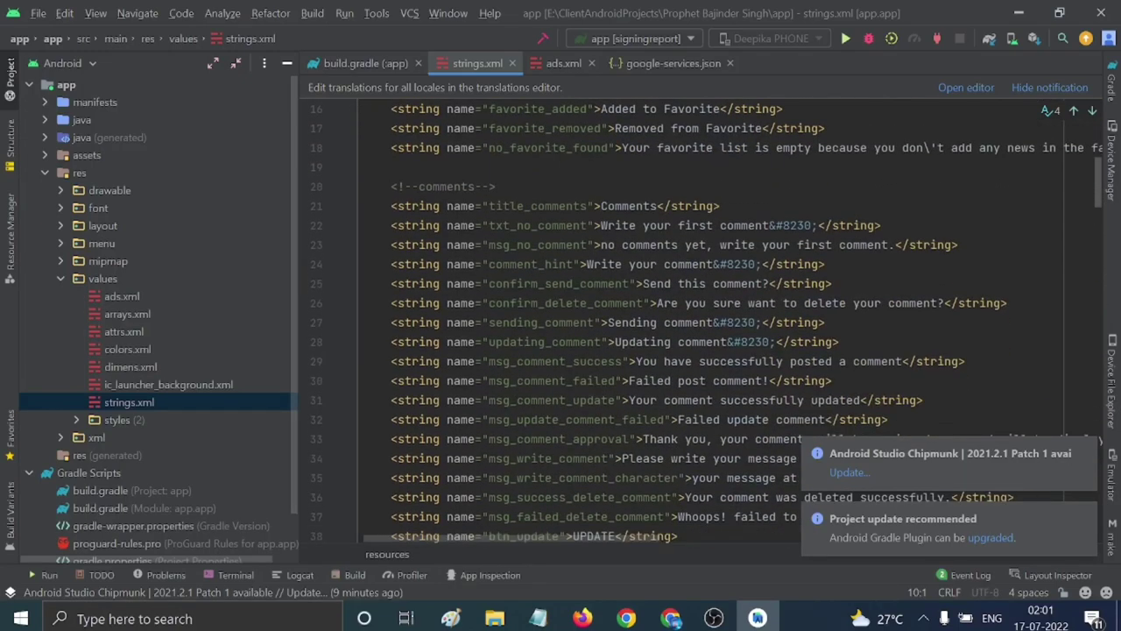
scroll(707, 323, down, 8)
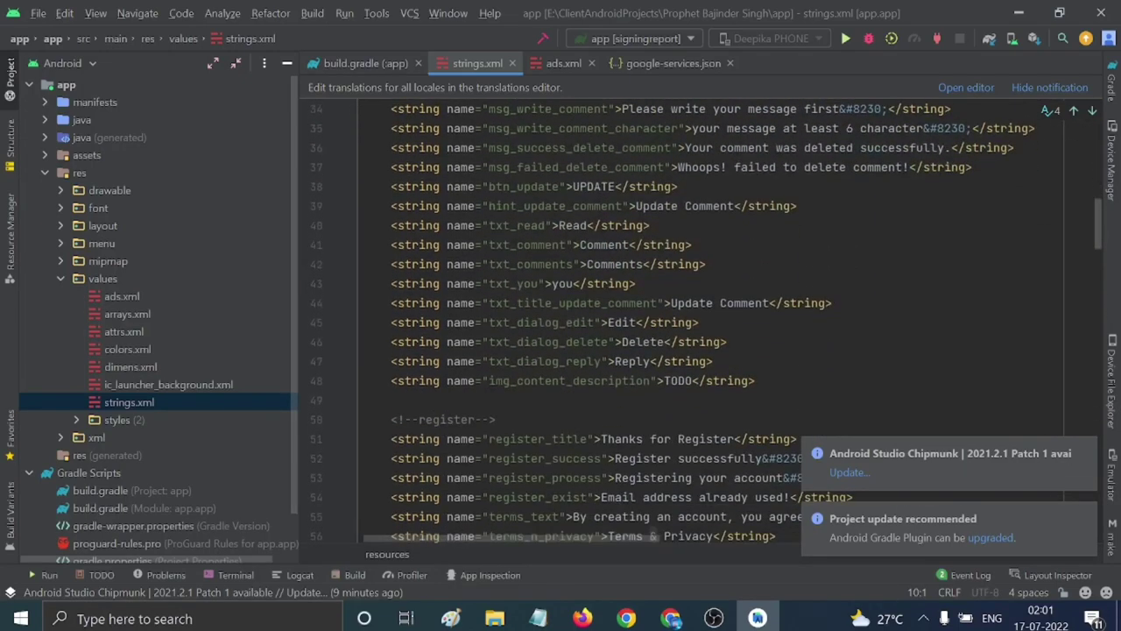
scroll(707, 323, down, 6)
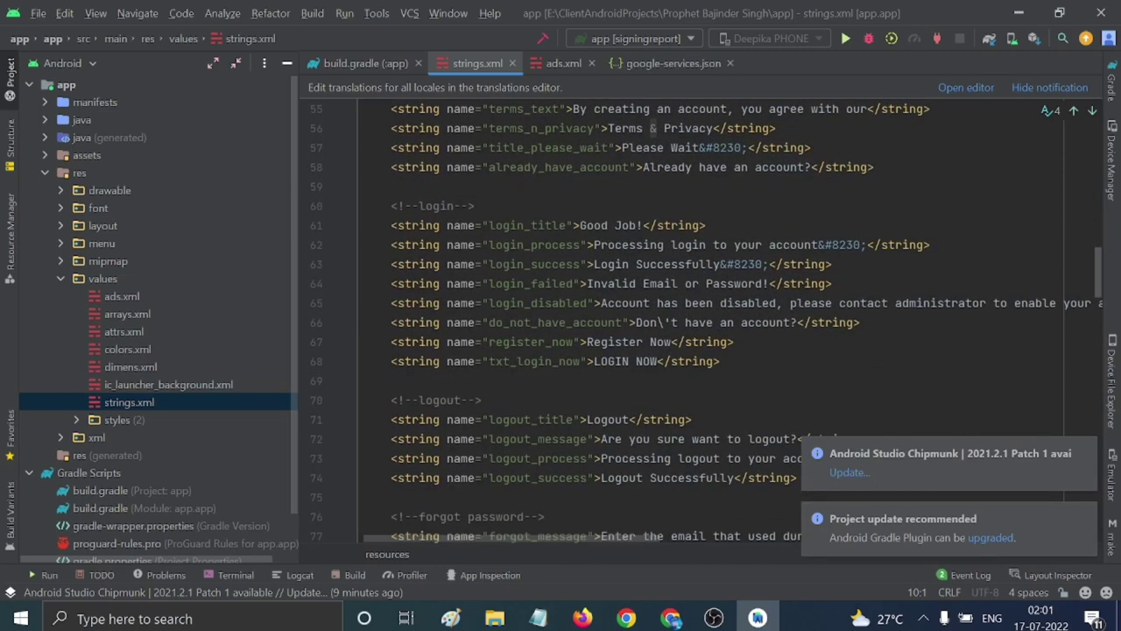
scroll(706, 324, down, 9)
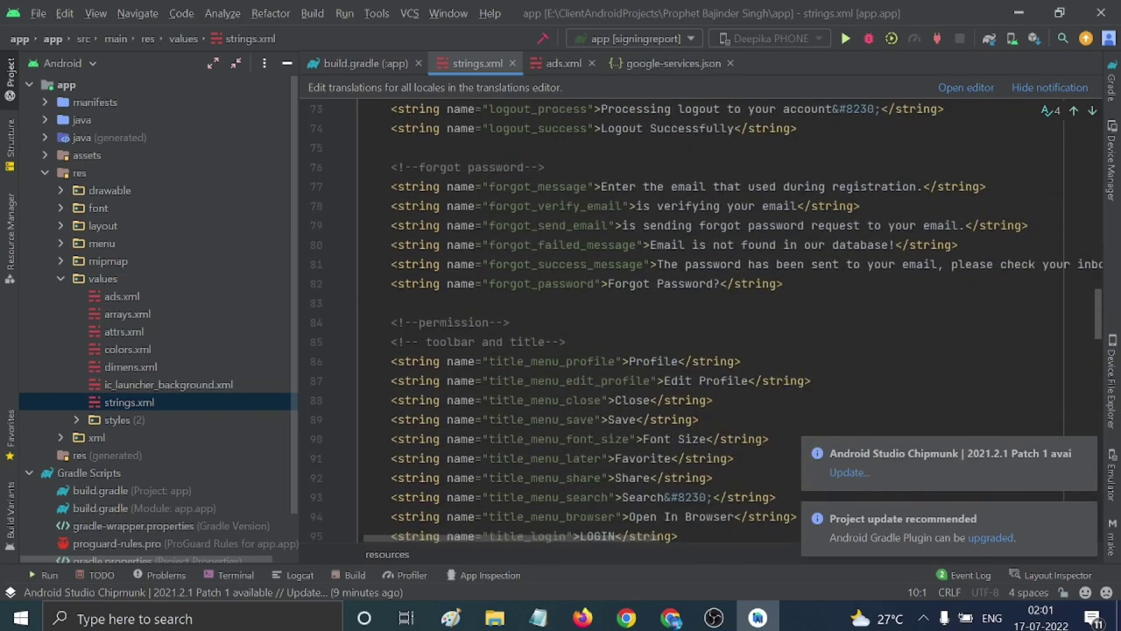
scroll(706, 324, down, 2)
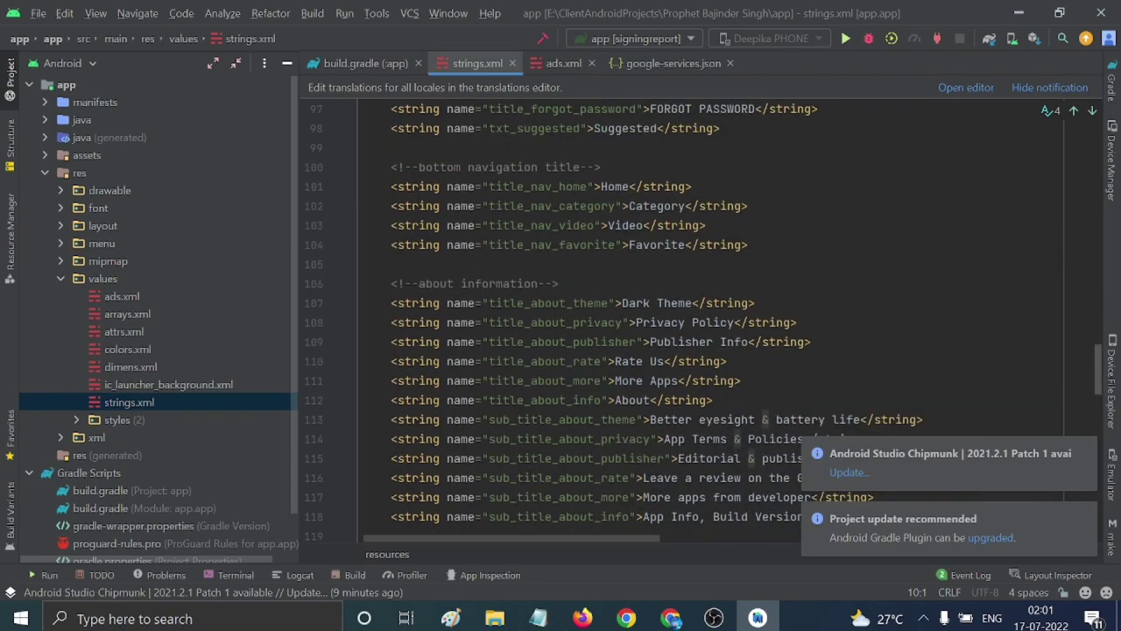
scroll(706, 323, up, 20)
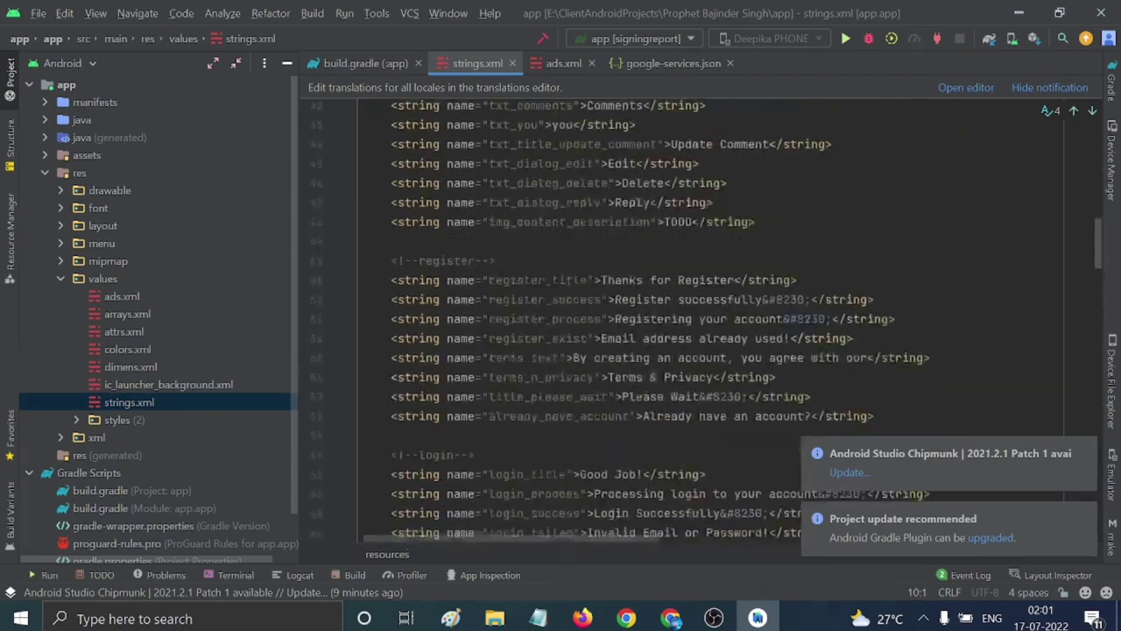
scroll(706, 324, up, 6)
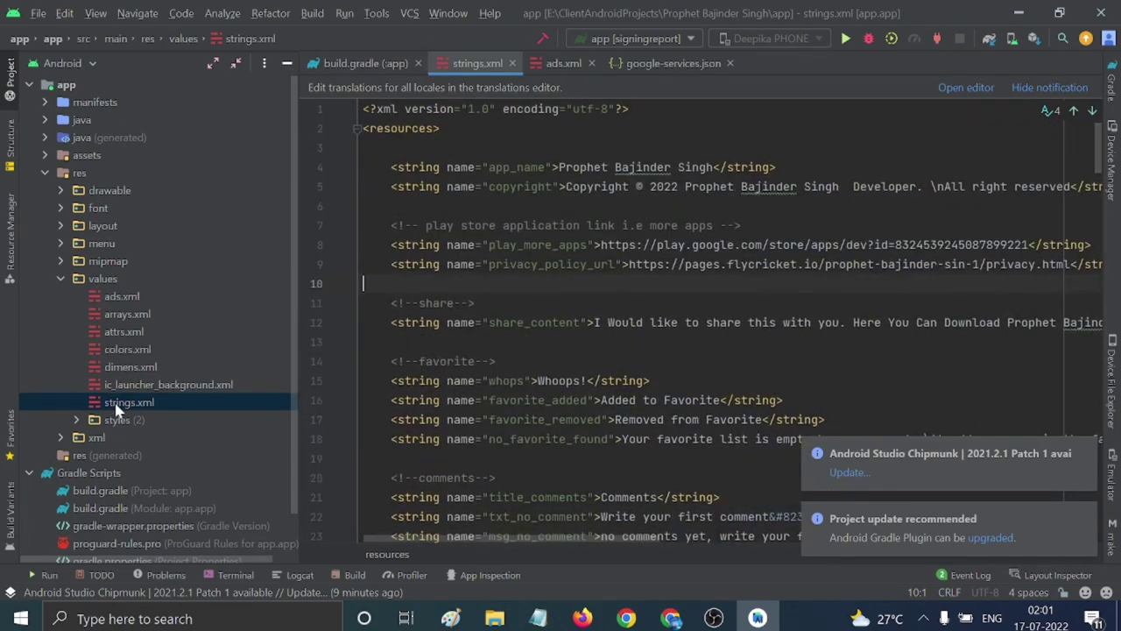
double_click(123, 349)
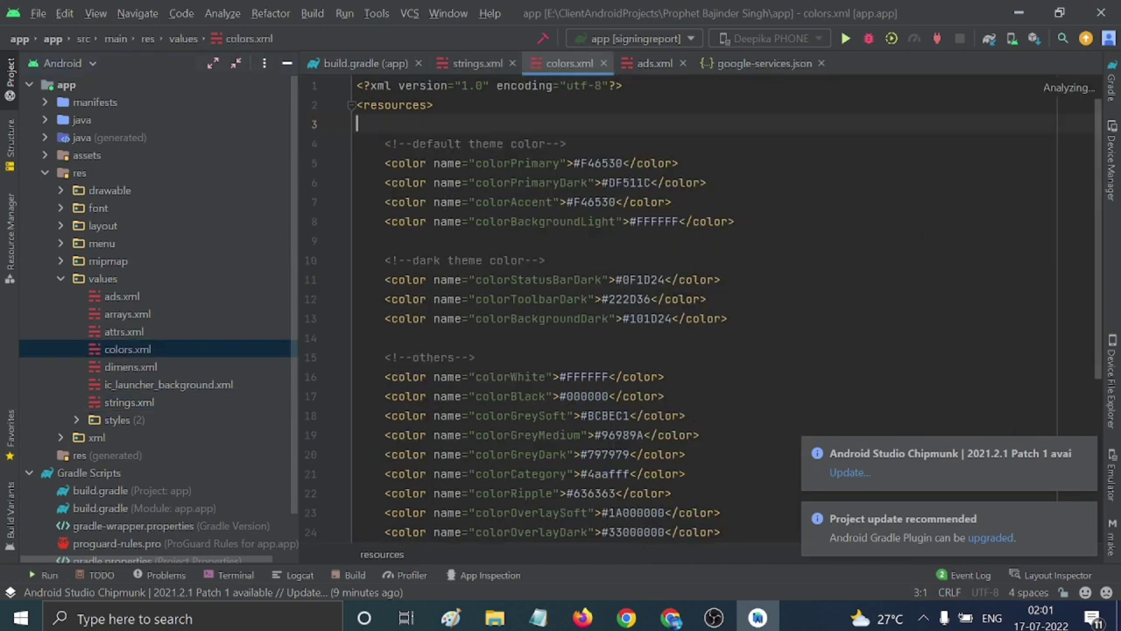
click(546, 261)
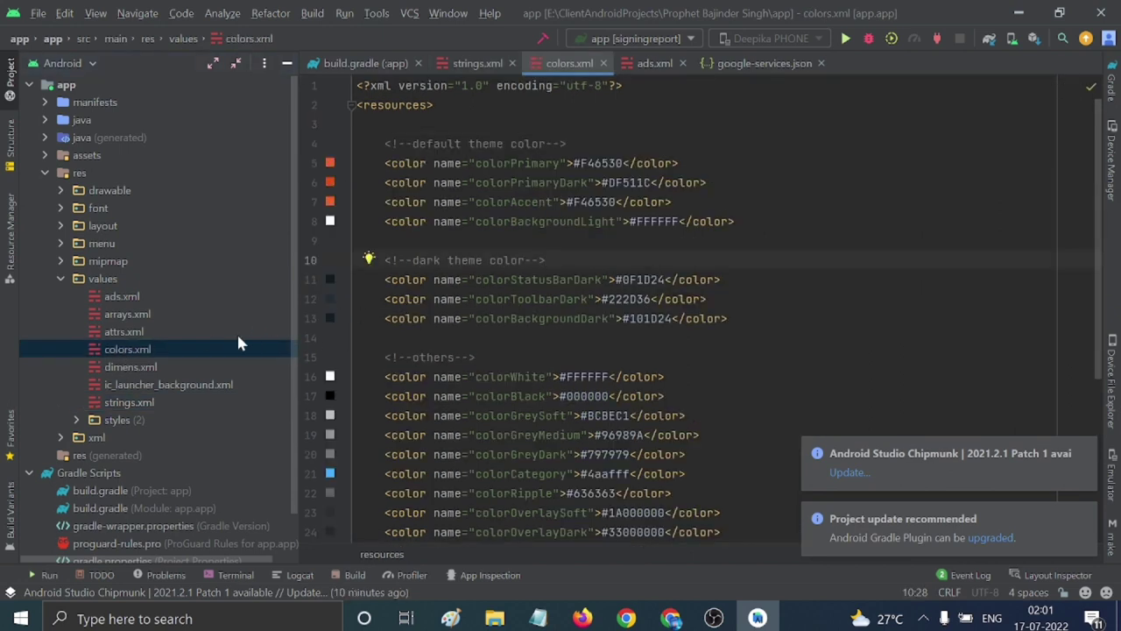
Open ads.xml, arrays.xml, colors.xml and dimens.xml, then return to strings.xml.
double_click(127, 296)
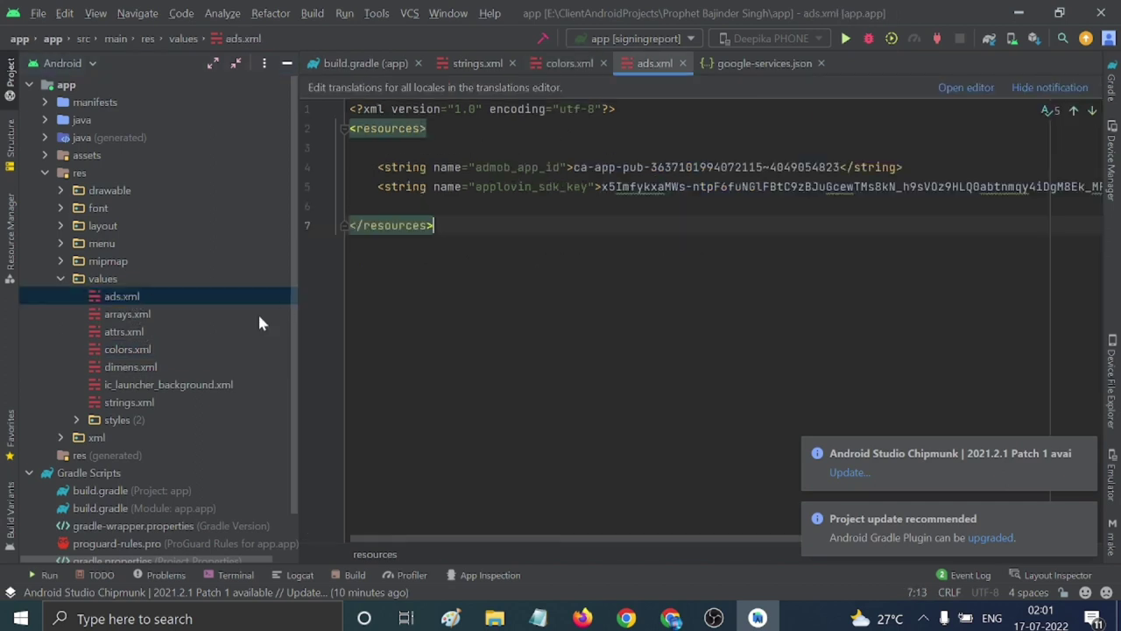
double_click(127, 316)
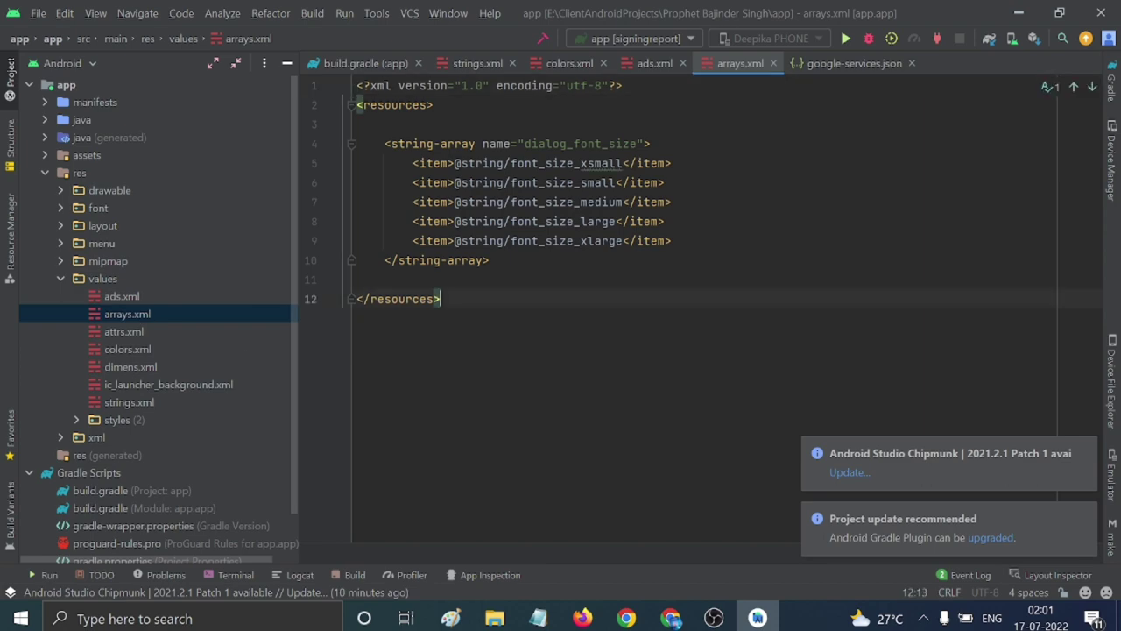
double_click(127, 349)
double_click(131, 366)
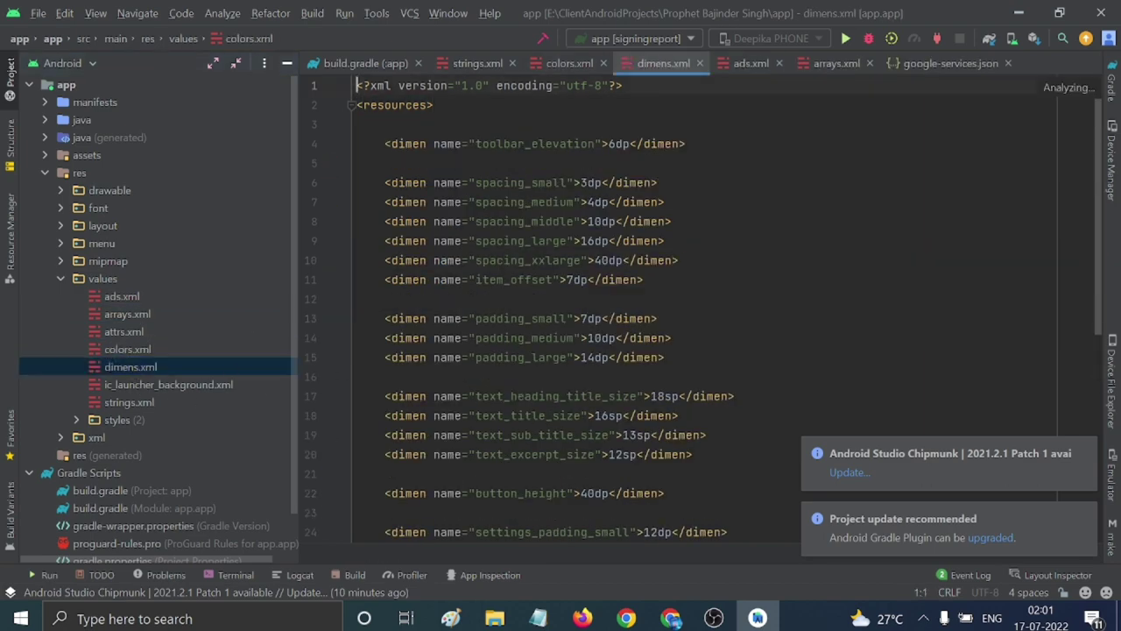
click(463, 357)
double_click(149, 401)
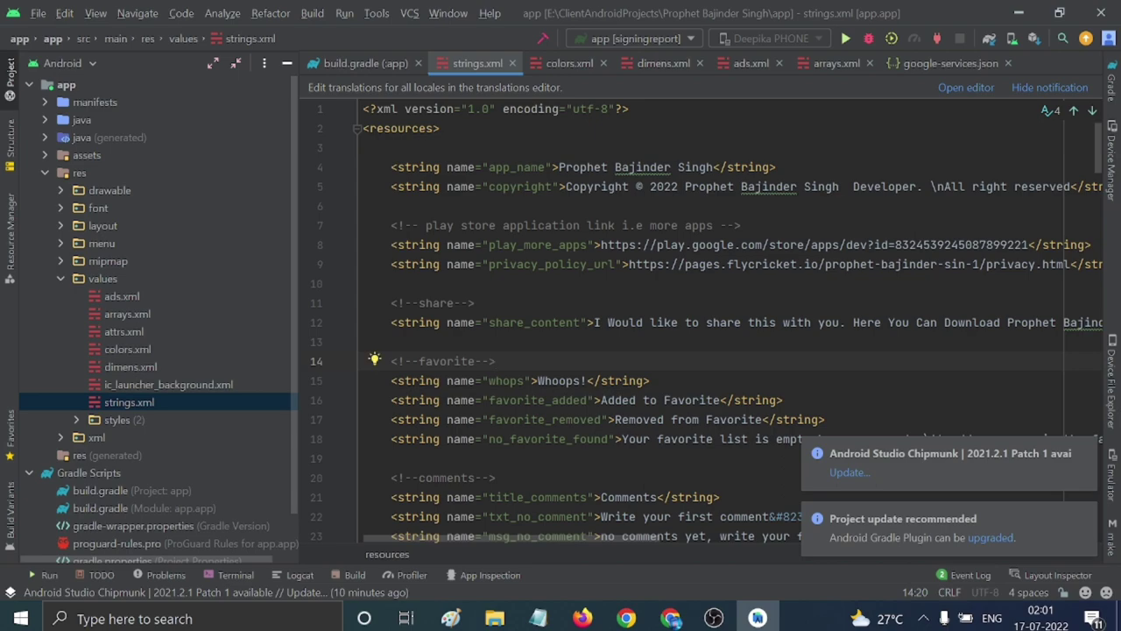
Expand the xml resources folder and open network_config.xml.
scroll(707, 320, down, 15)
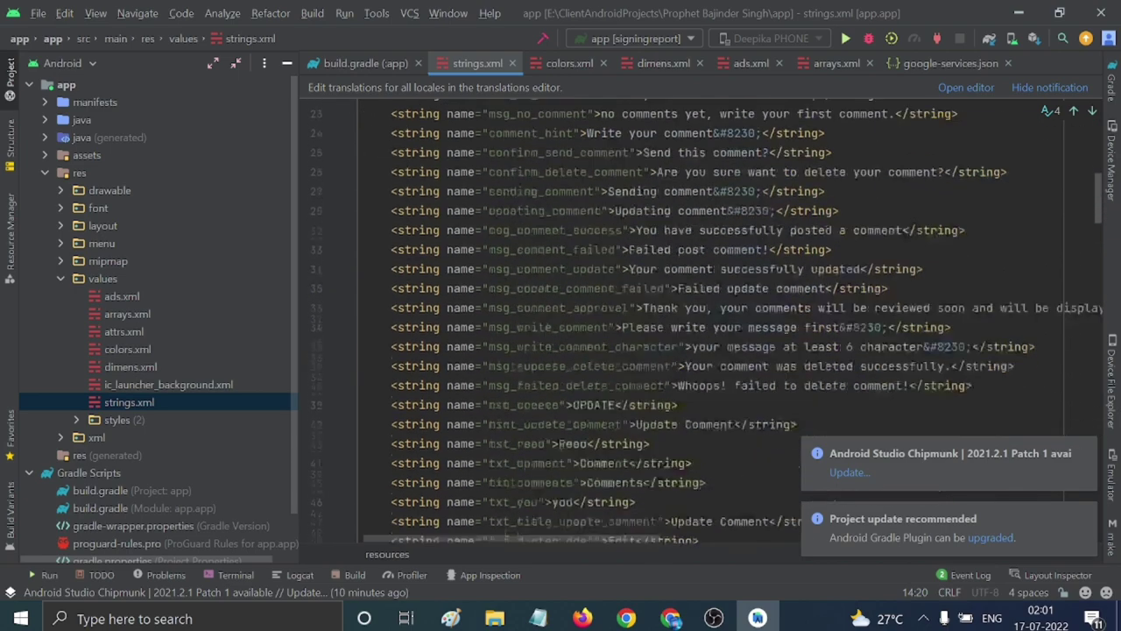
scroll(707, 321, down, 10)
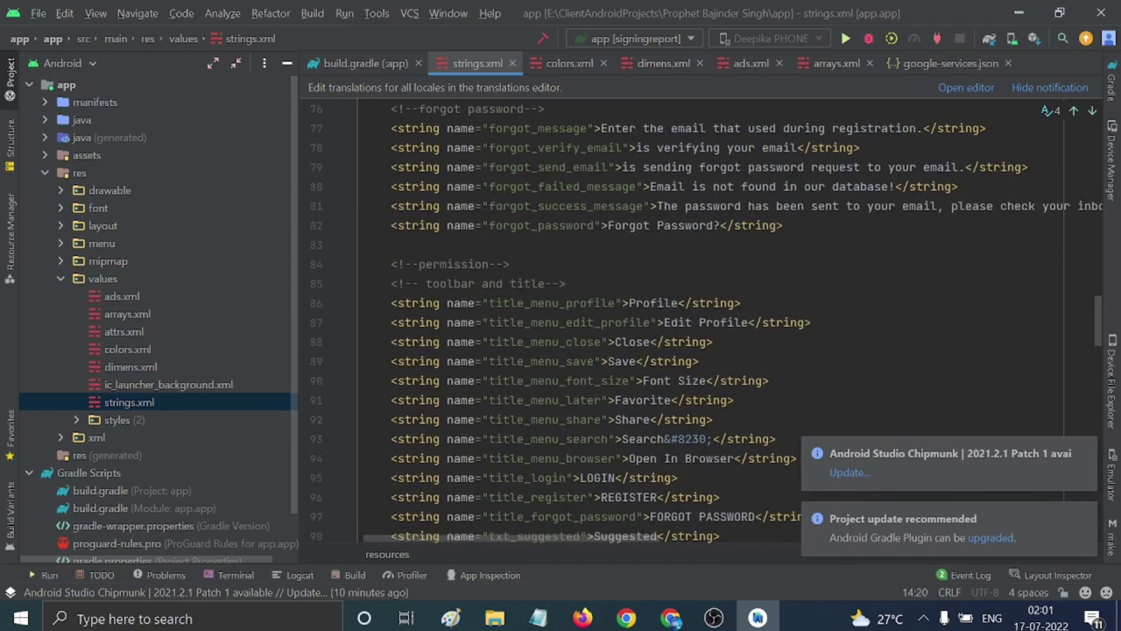
scroll(707, 320, up, 20)
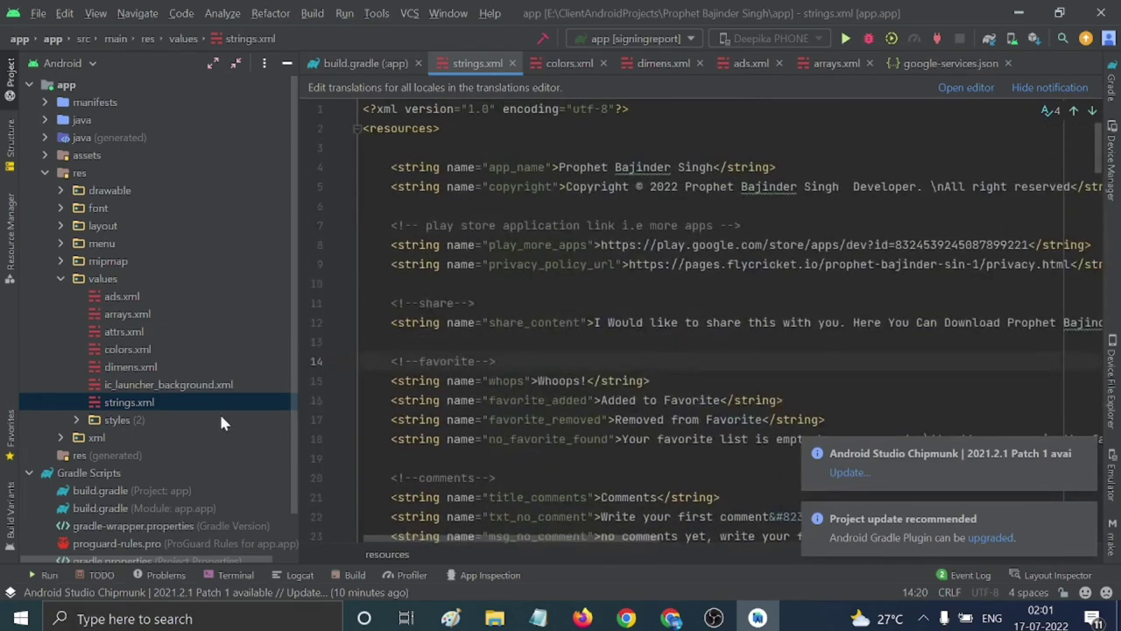
click(60, 438)
scroll(188, 411, down, 2)
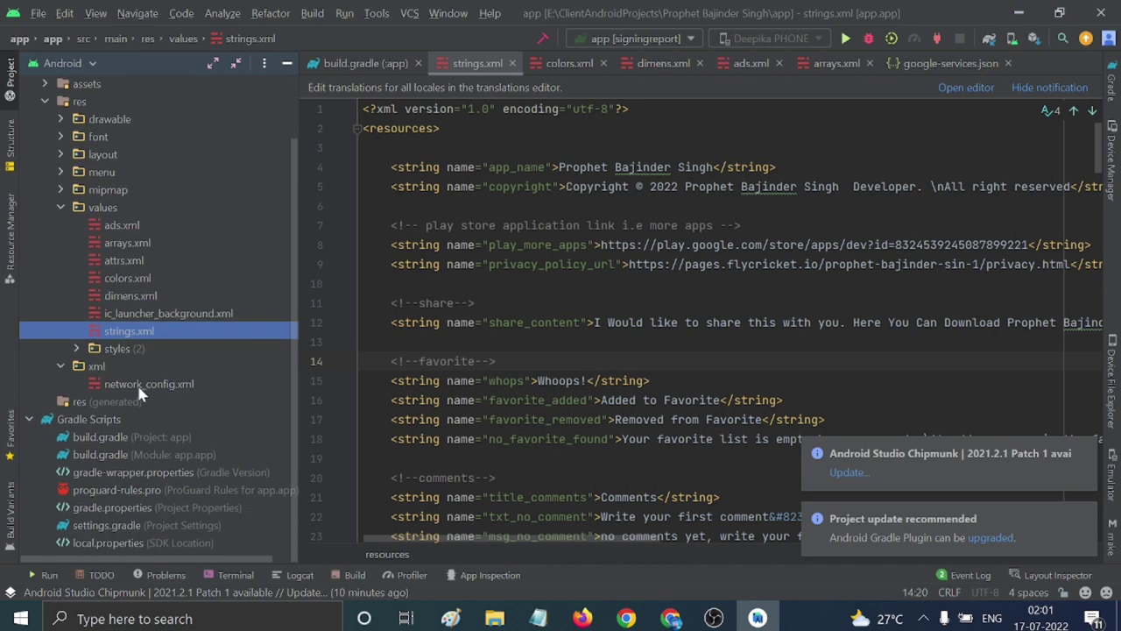
double_click(147, 386)
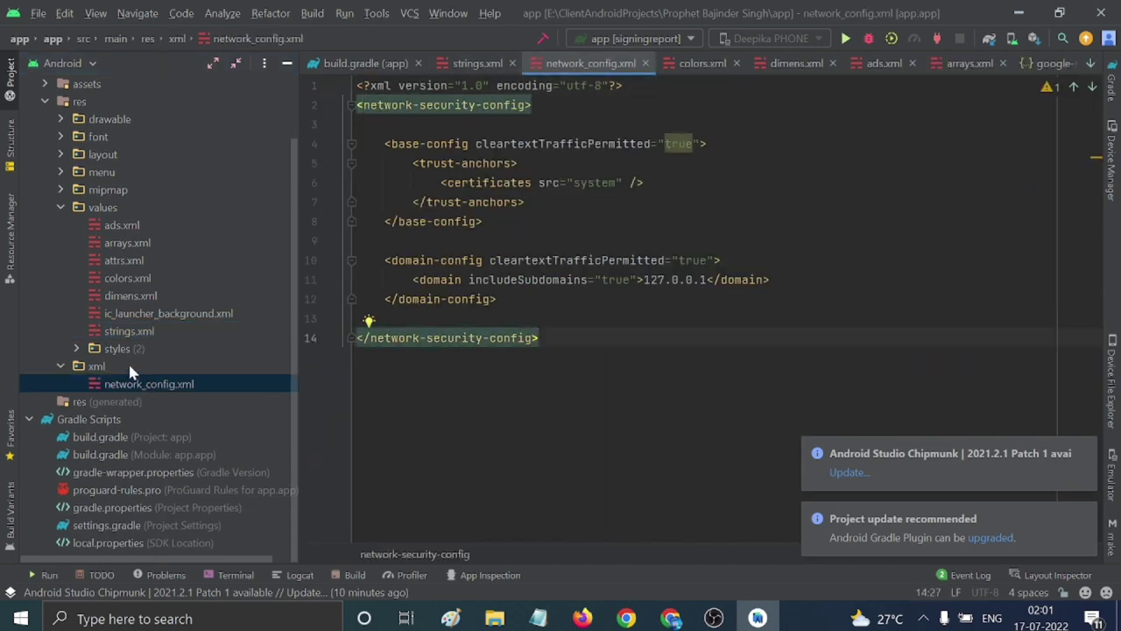
Review strings, ic_launcher_background, dimens, colors, attrs, arrays and ads.xml in the editor.
click(76, 349)
scroll(132, 377, up, 2)
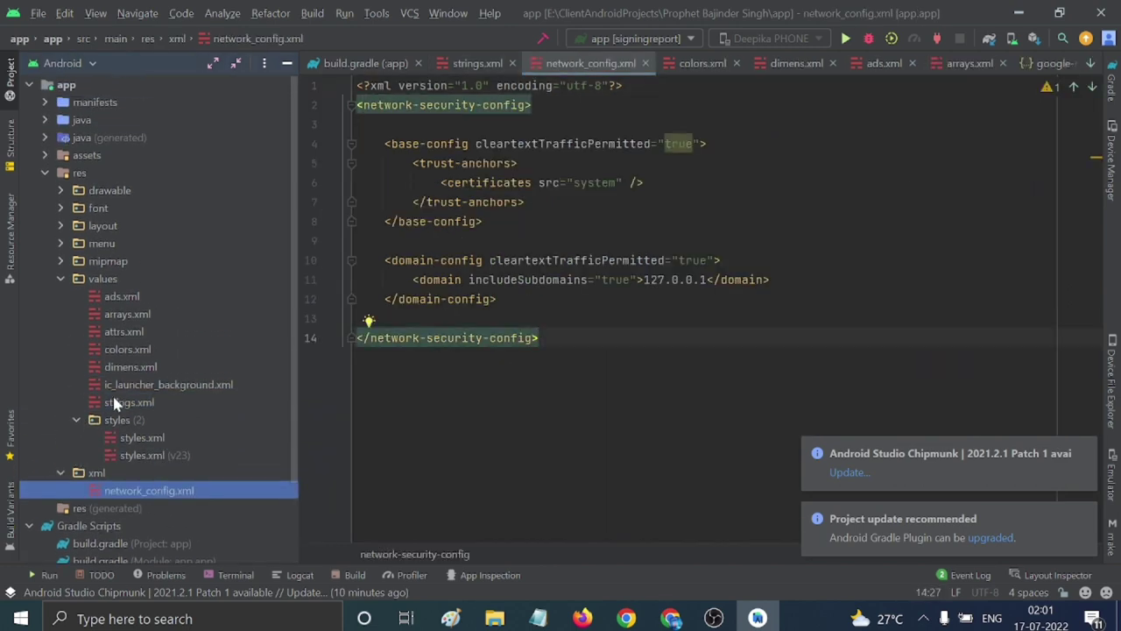
double_click(246, 403)
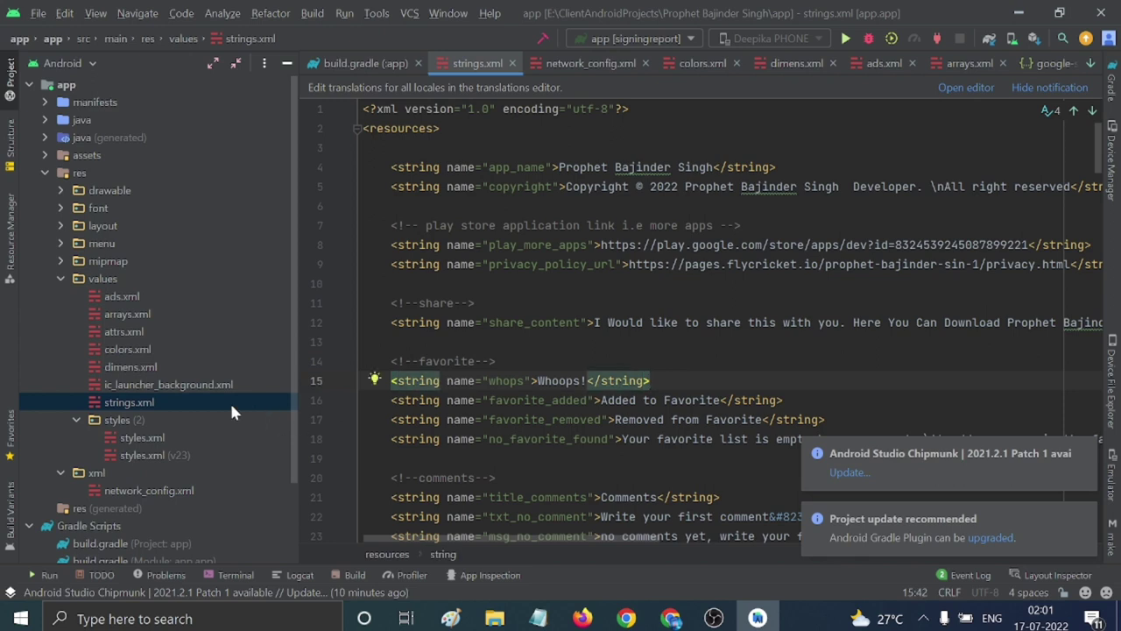
double_click(150, 383)
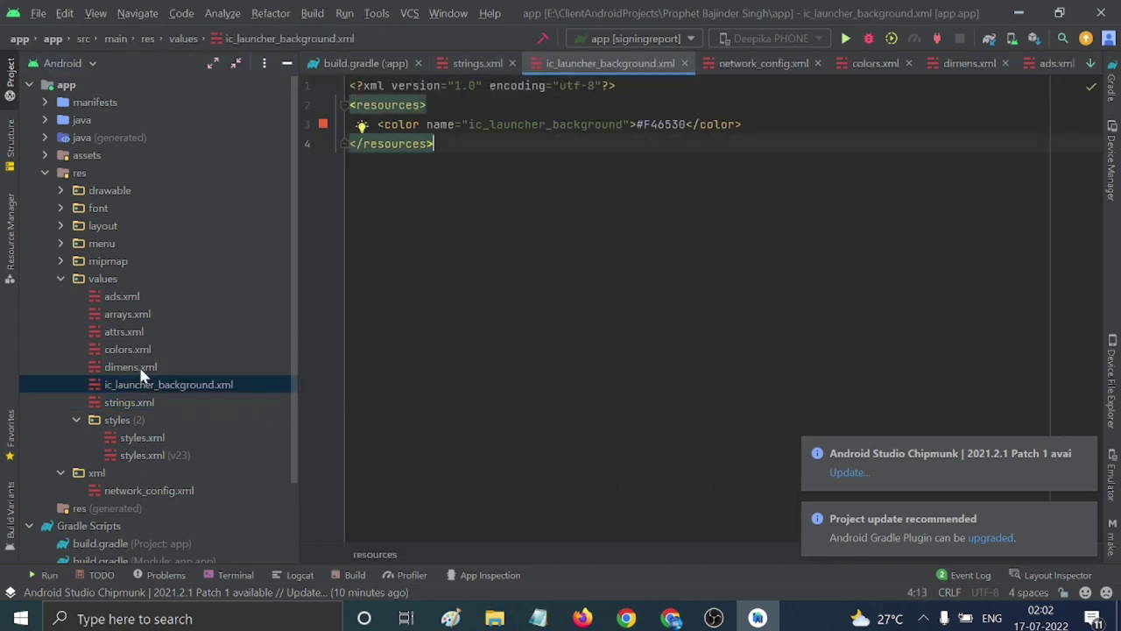
double_click(138, 366)
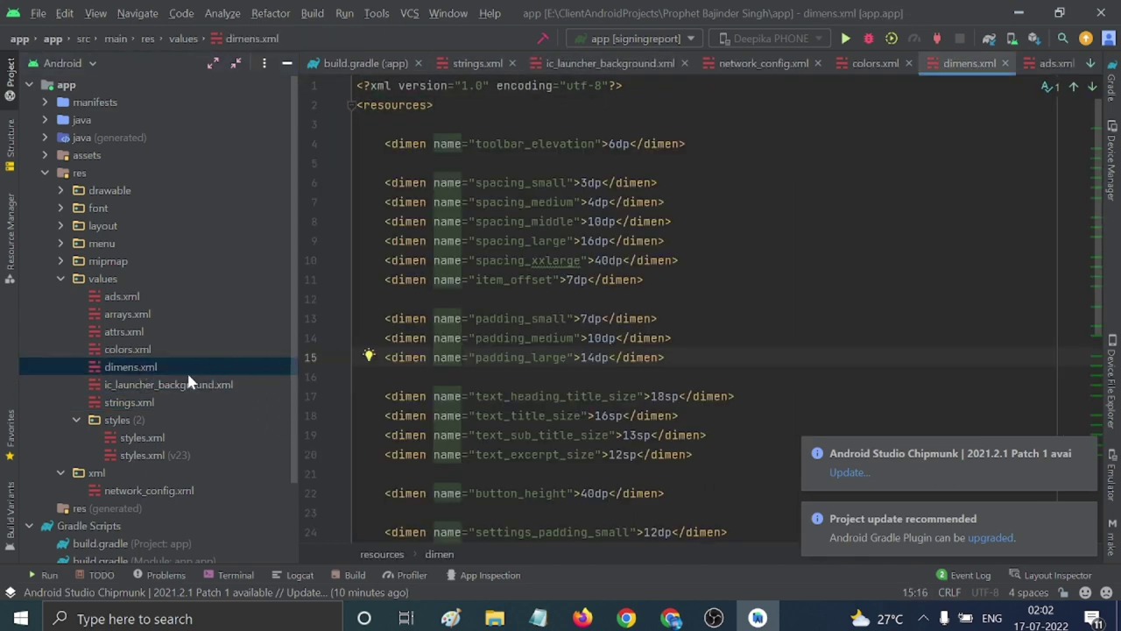
double_click(129, 348)
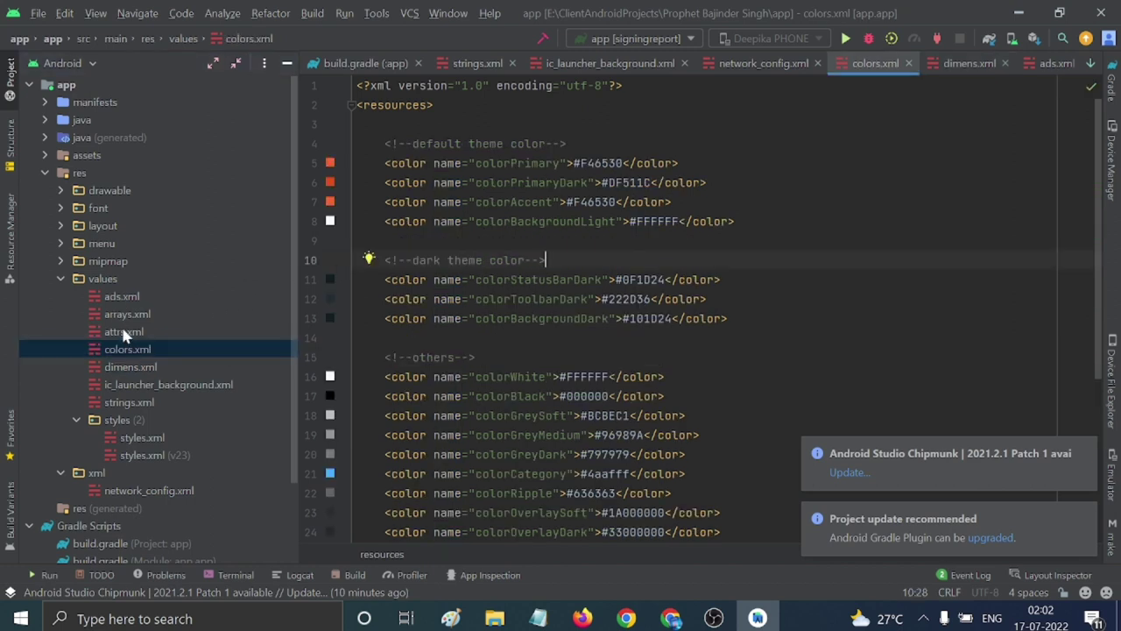
double_click(124, 331)
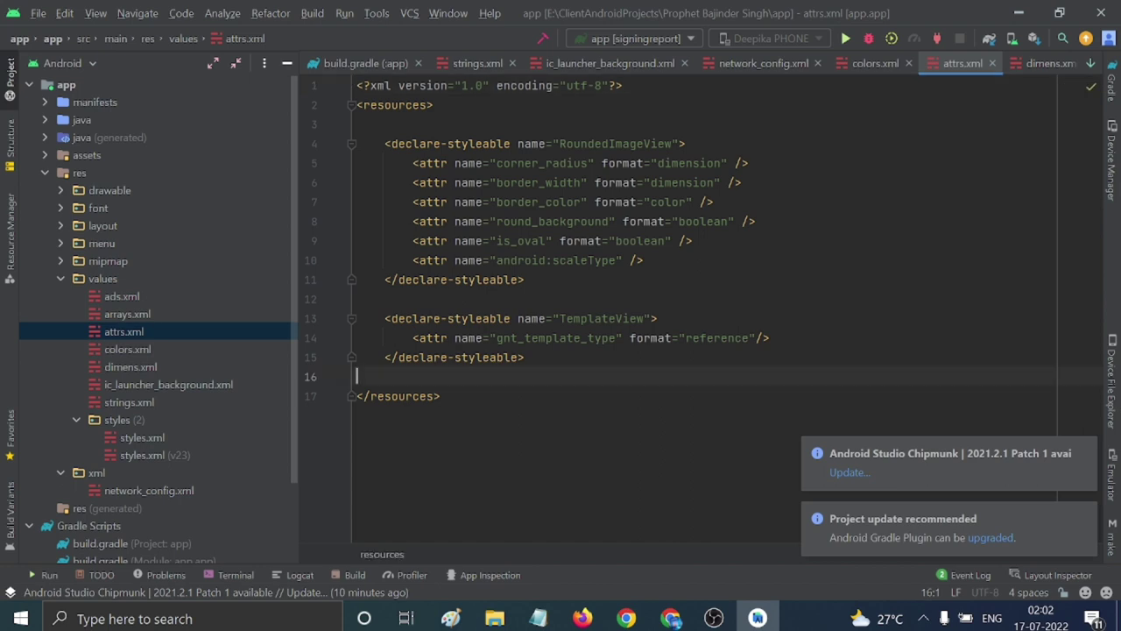
double_click(135, 315)
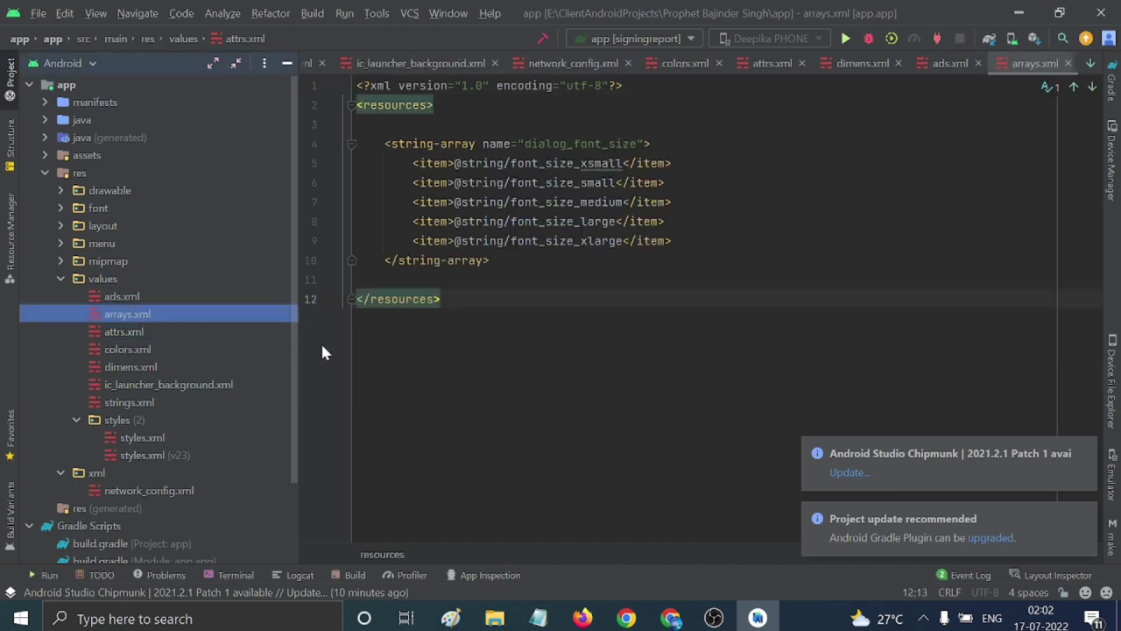
double_click(122, 296)
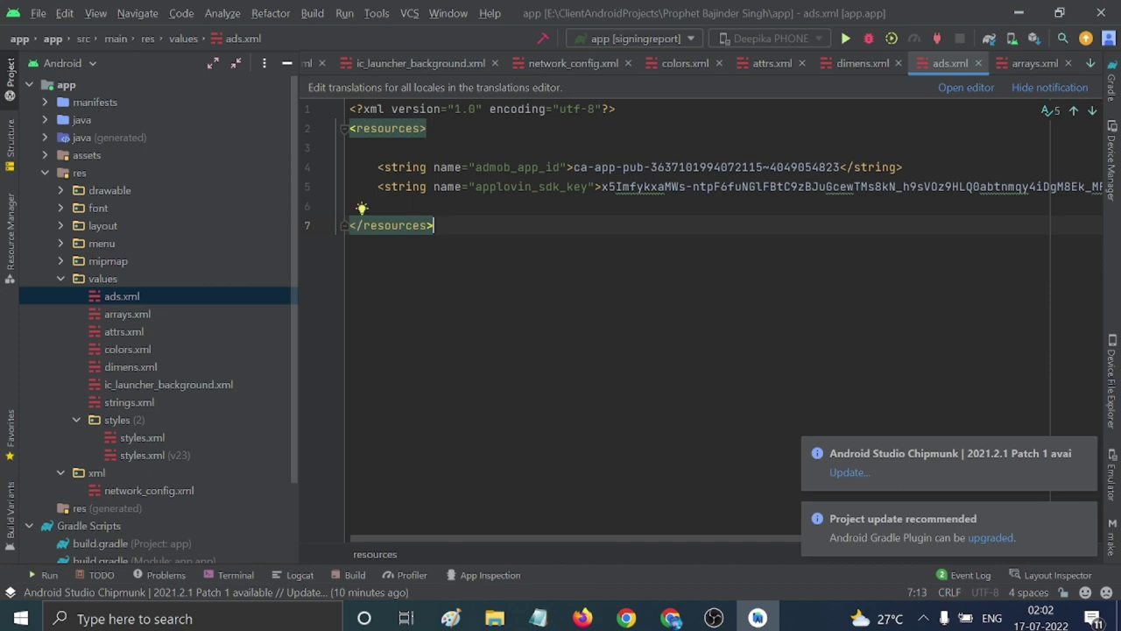
click(403, 167)
click(351, 206)
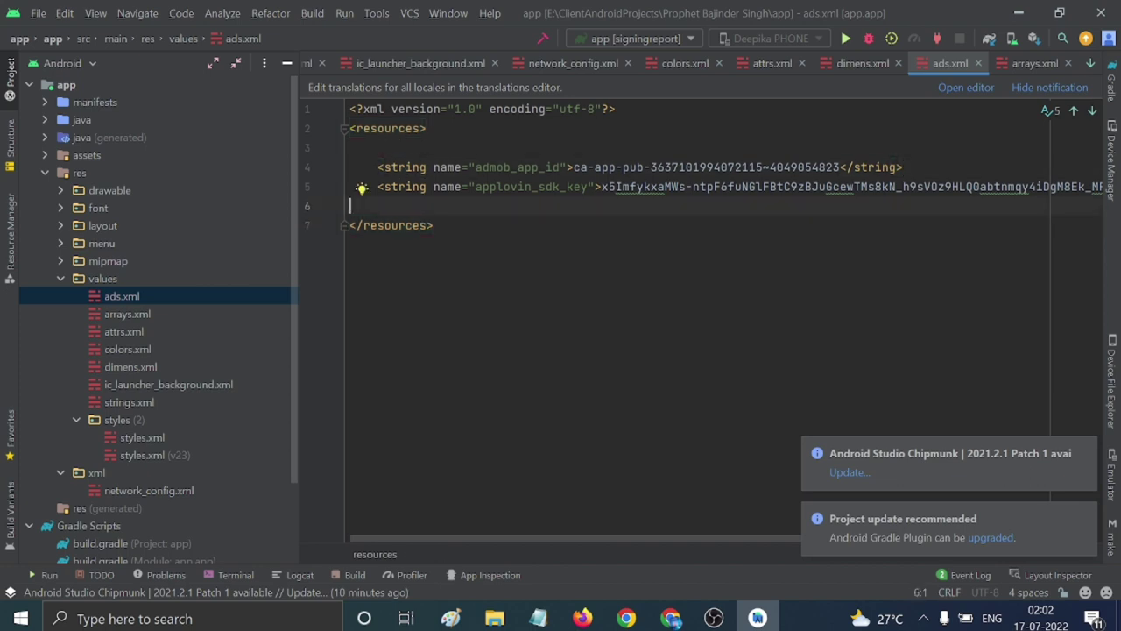
Open the mdpi ic_launcher.png from mipmap, then bring up File Explorer at the project root.
click(61, 244)
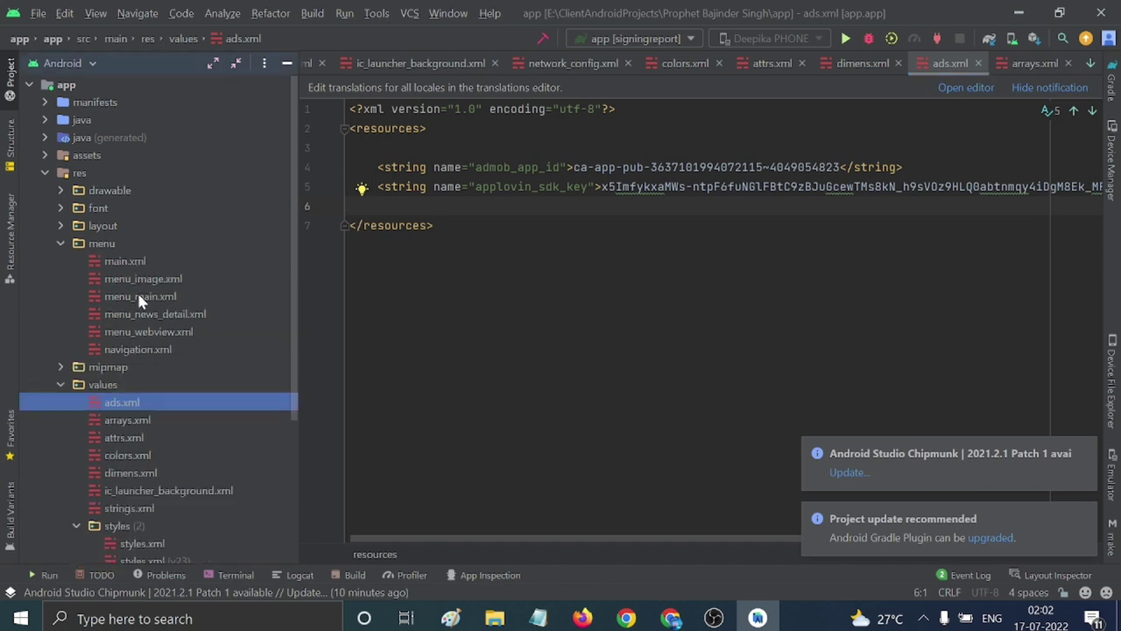
click(60, 367)
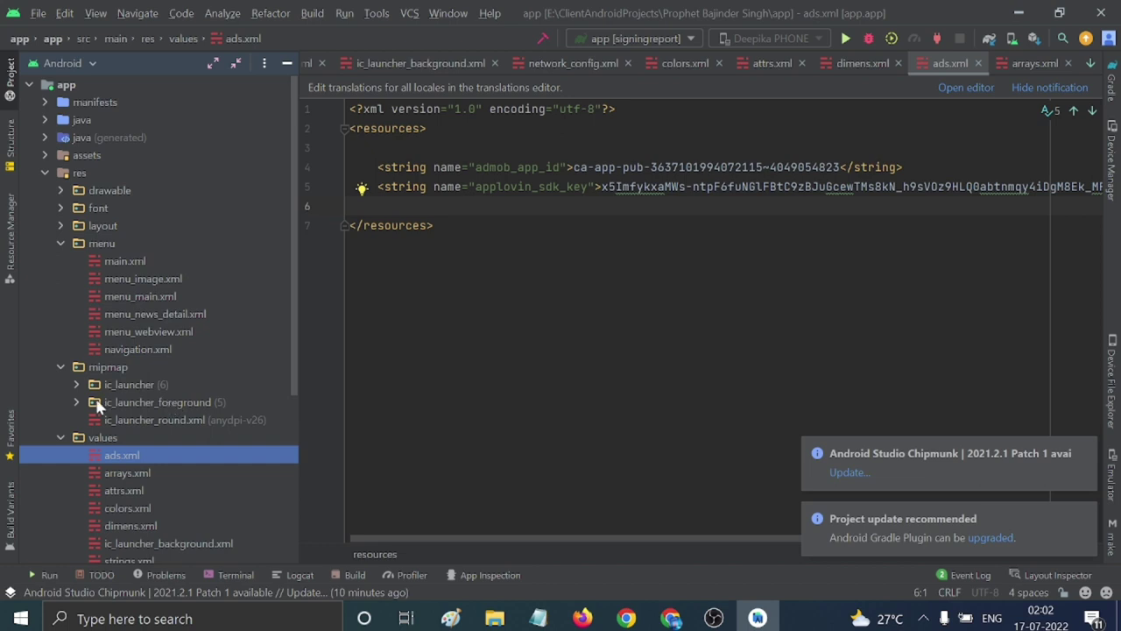
click(77, 383)
scroll(181, 311, down, 3)
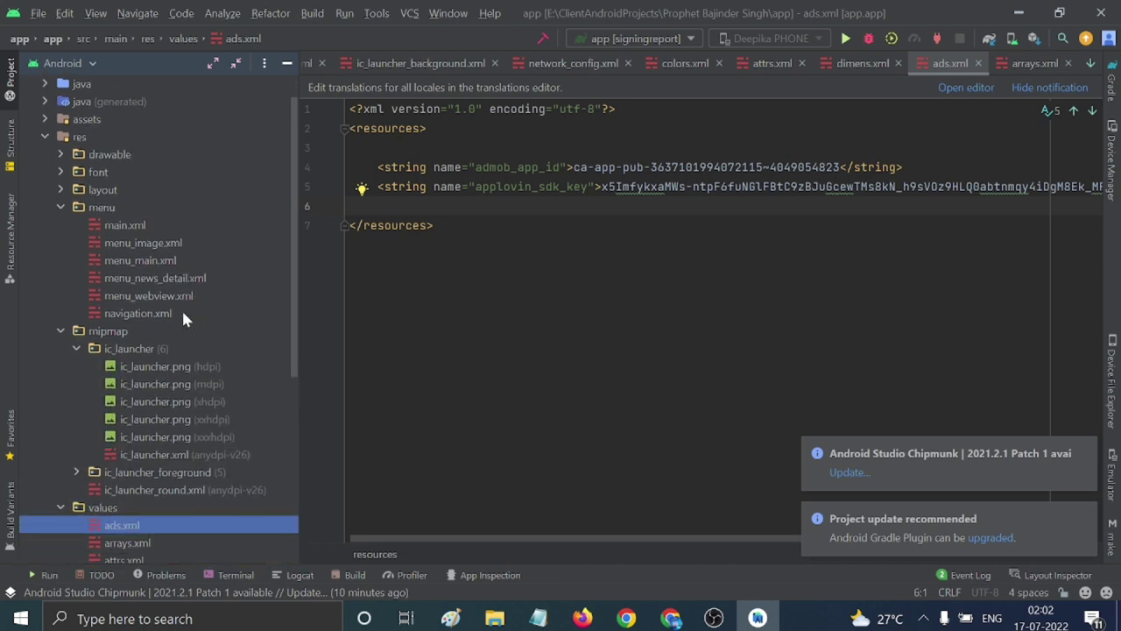
double_click(162, 316)
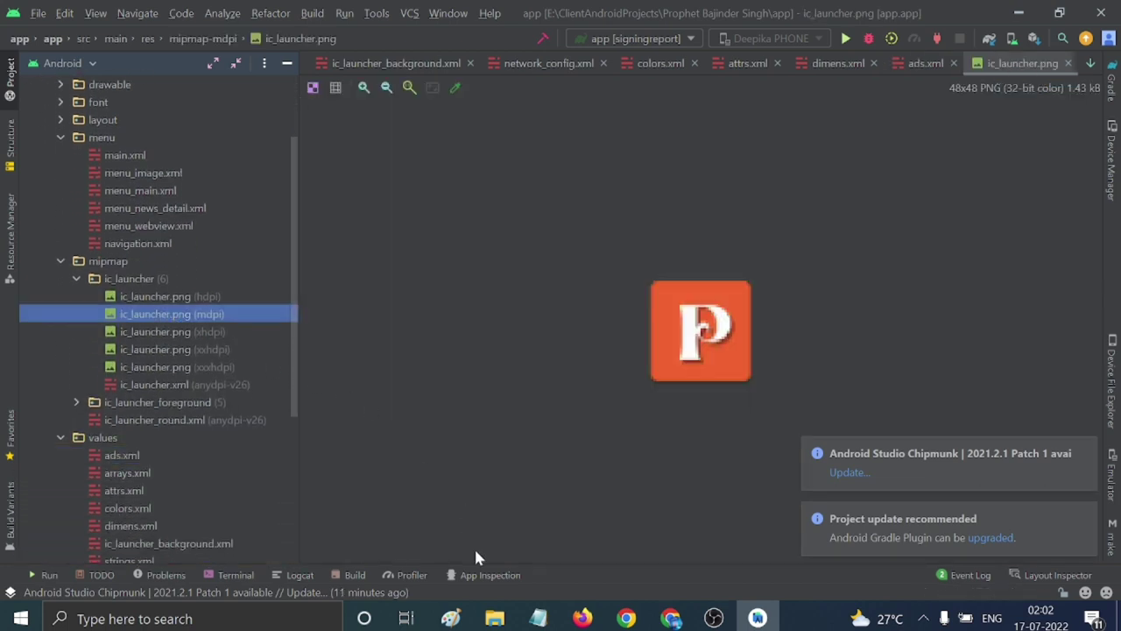
mouse_move(495, 619)
click(468, 517)
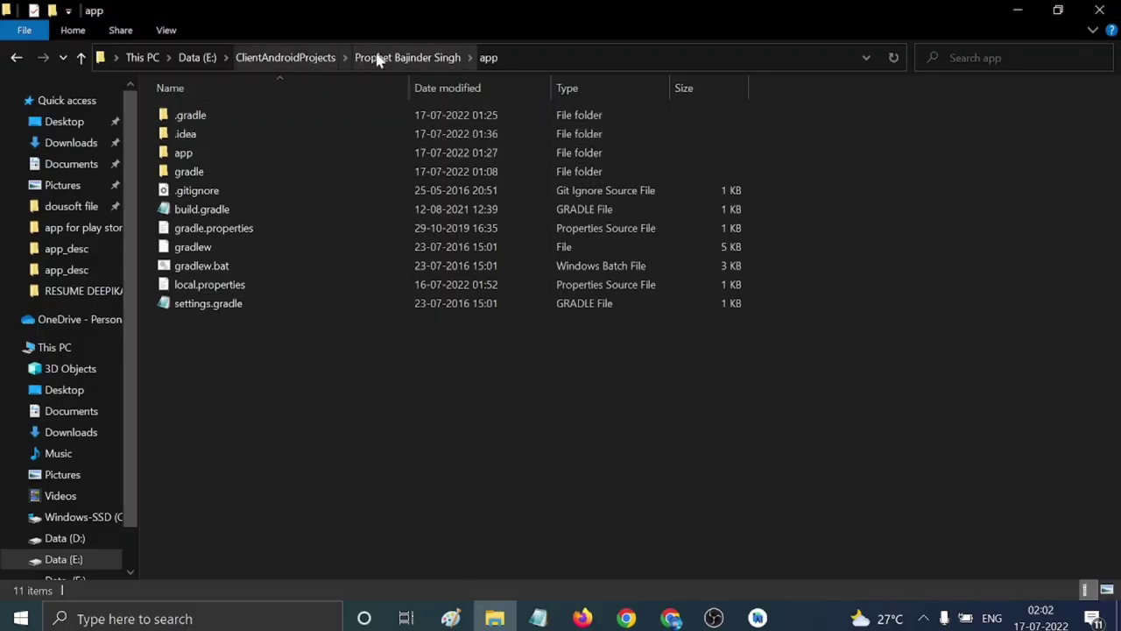
Open the app_desc folder, select its full path, and go back to Android Studio.
scroll(94, 503, down, 1)
scroll(94, 504, up, 1)
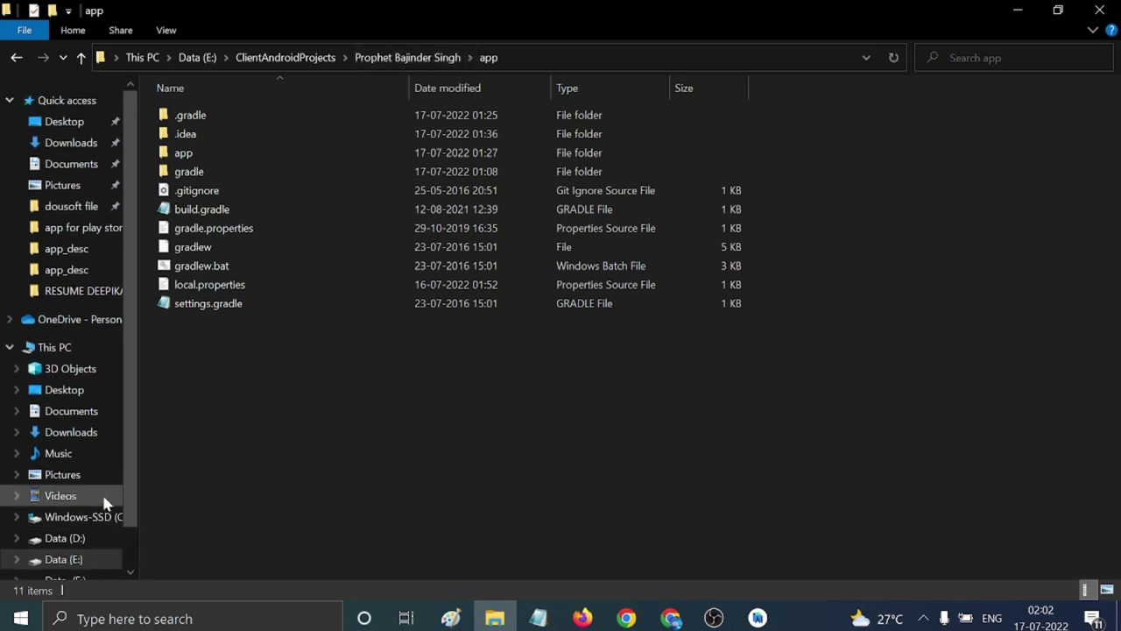
click(395, 55)
click(271, 137)
double_click(271, 135)
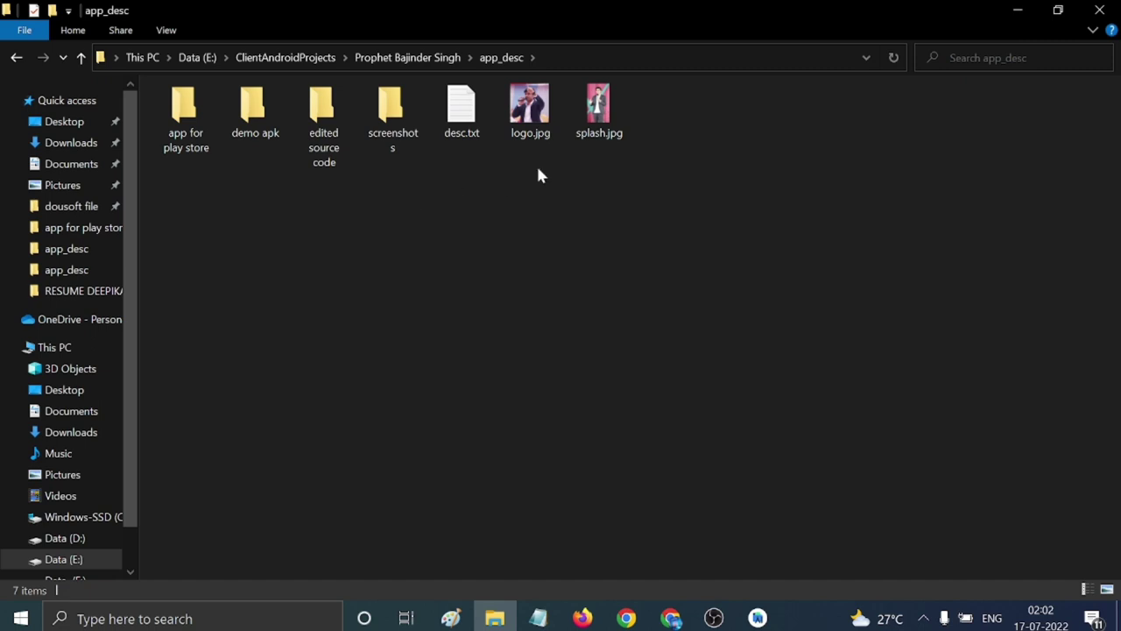
click(613, 57)
key(ctrl+c)
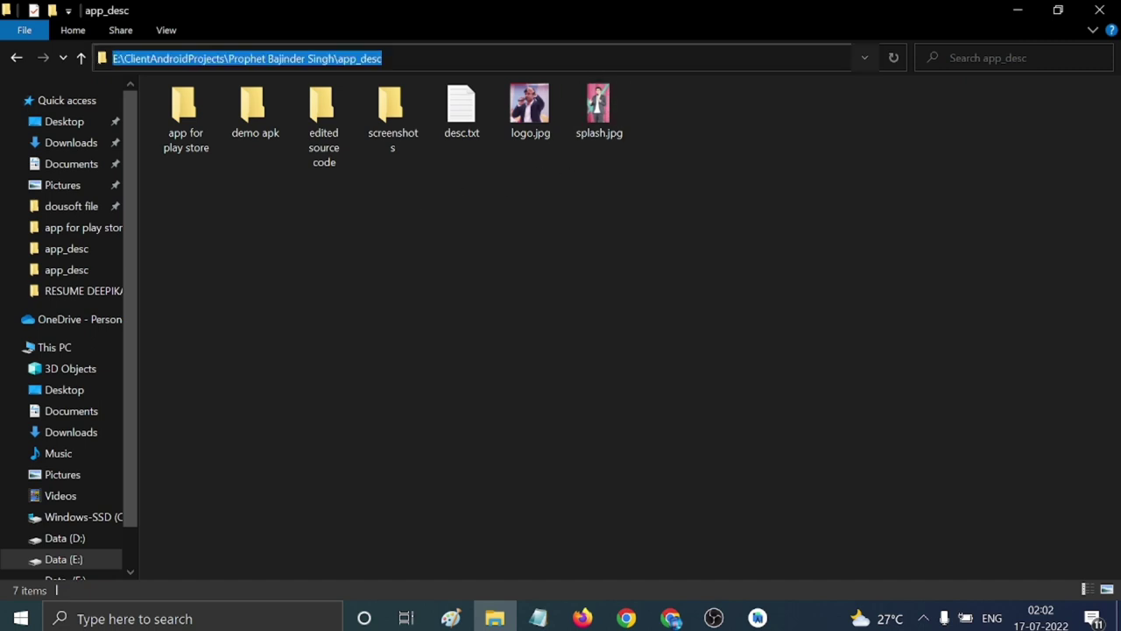
click(758, 618)
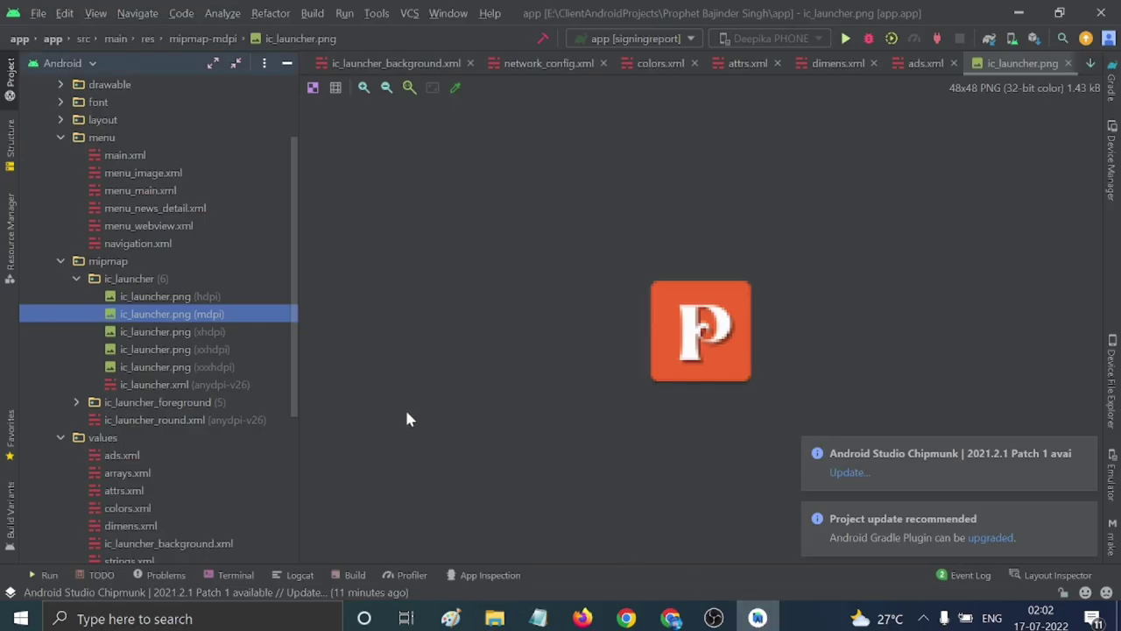
Start a new launcher Image Asset using logo.jpg from the app_desc folder as the foreground.
right_click(140, 317)
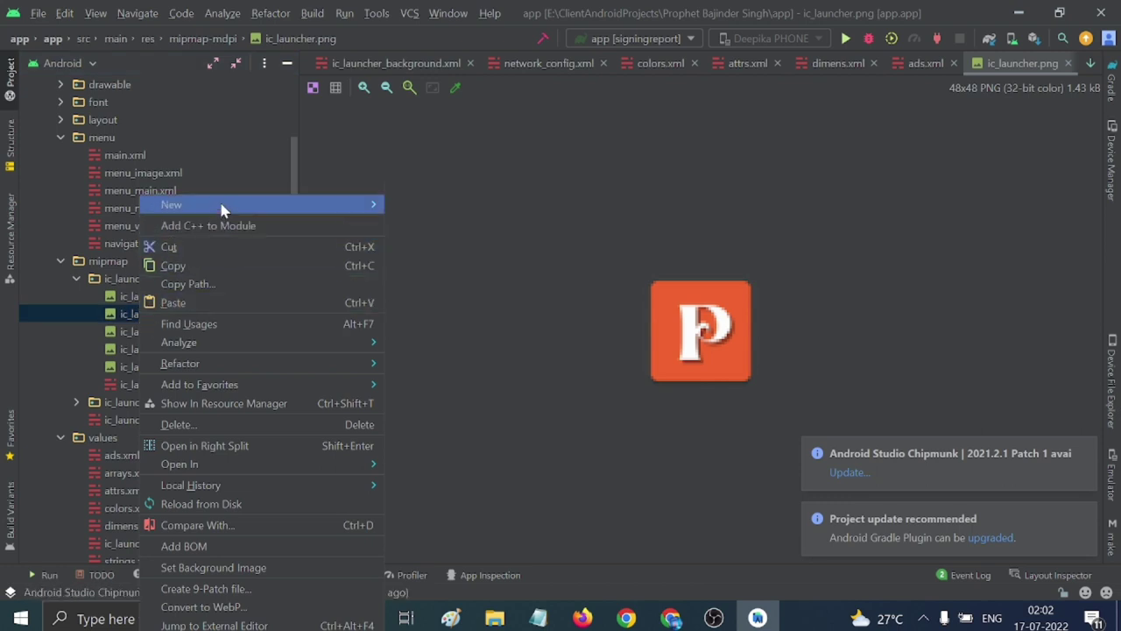
mouse_move(220, 205)
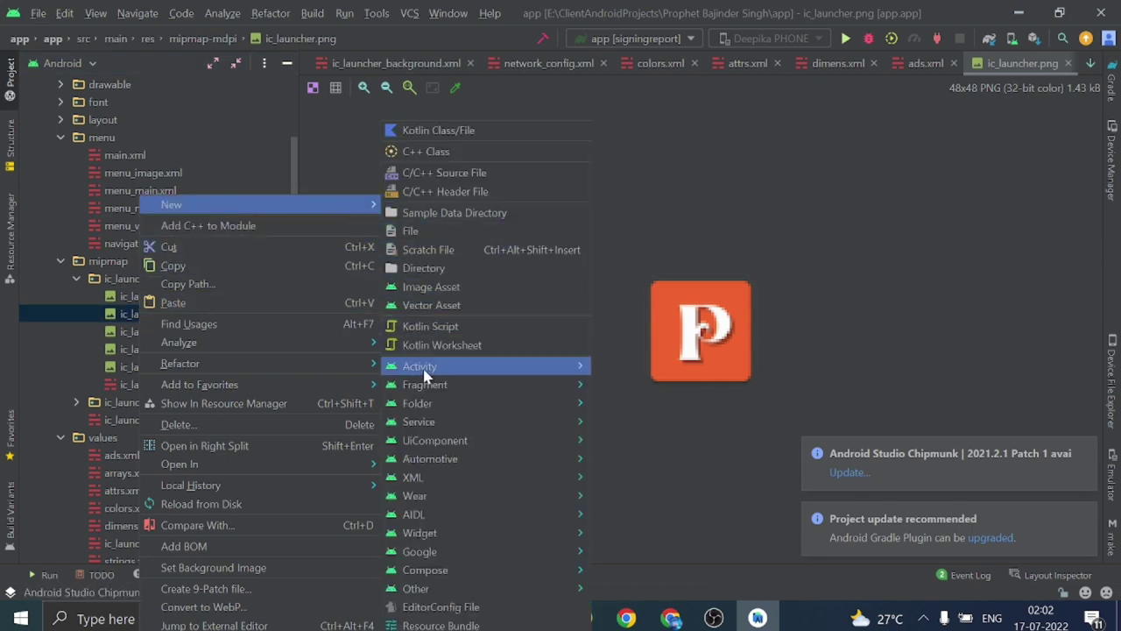
click(423, 292)
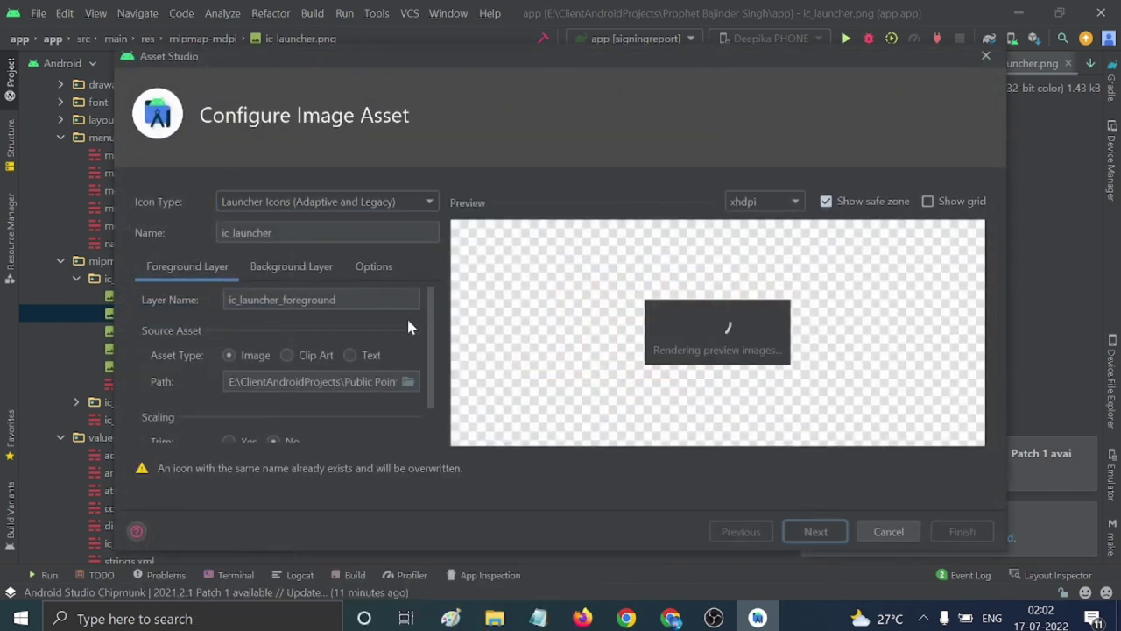
click(407, 383)
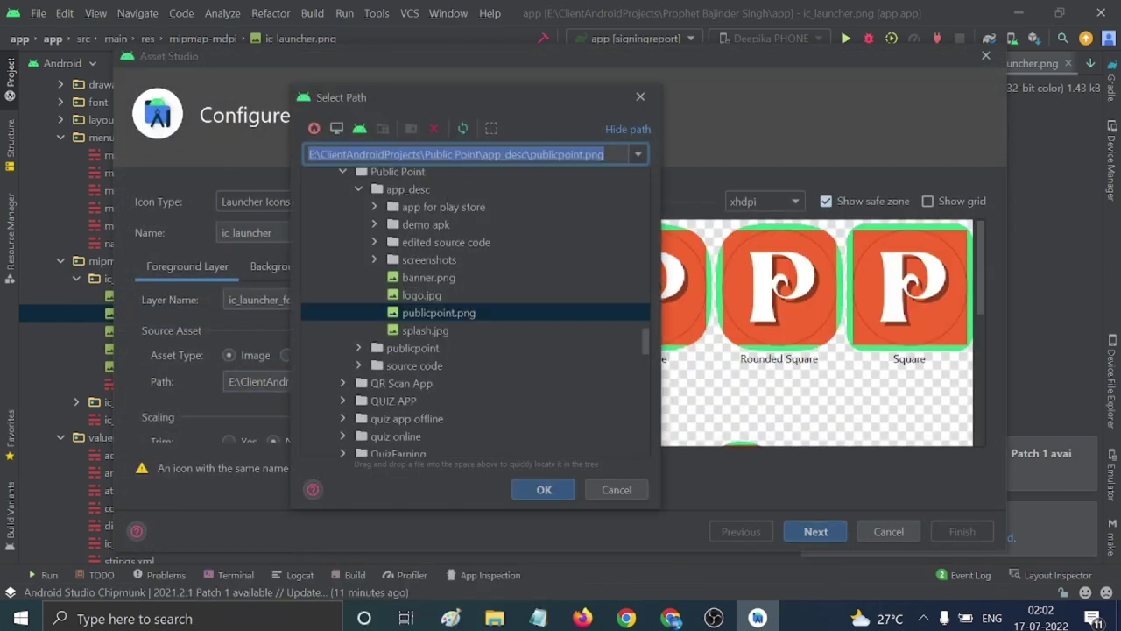
key(ctrl+a)
key(ctrl+v)
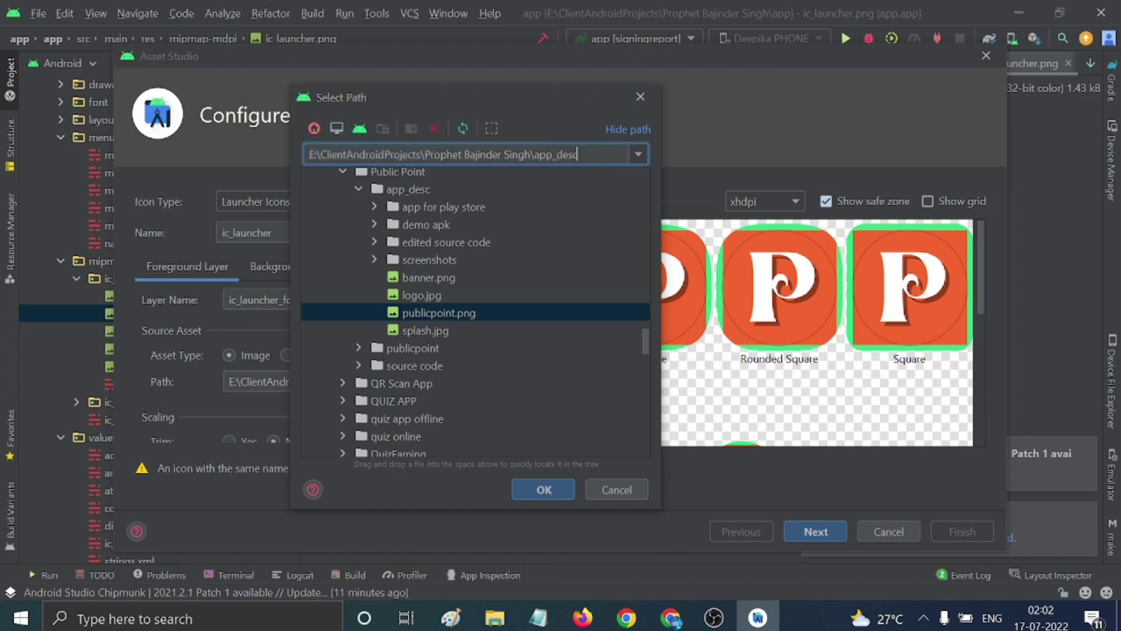
click(358, 314)
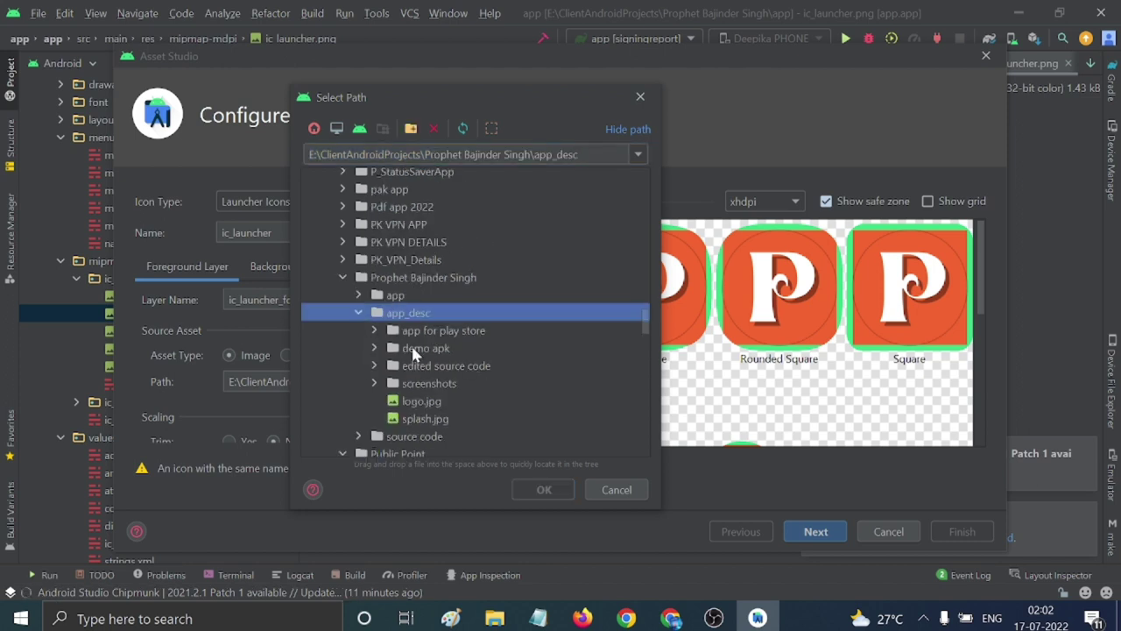
click(421, 402)
click(544, 490)
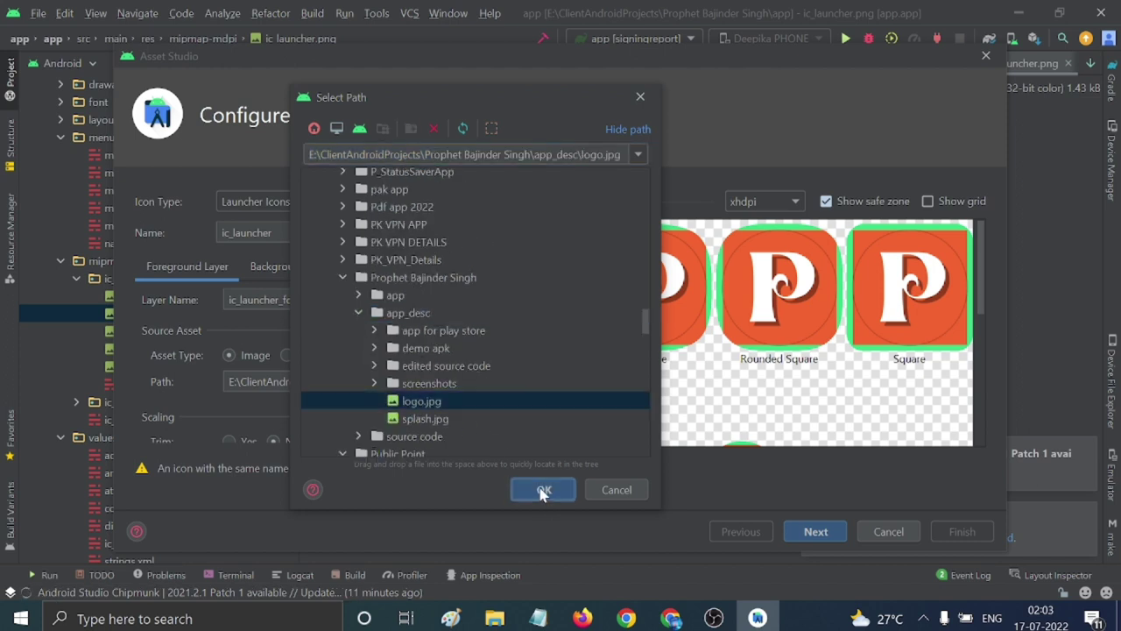
Set the icon's background layer colour to white FFFFFF.
click(262, 265)
click(252, 392)
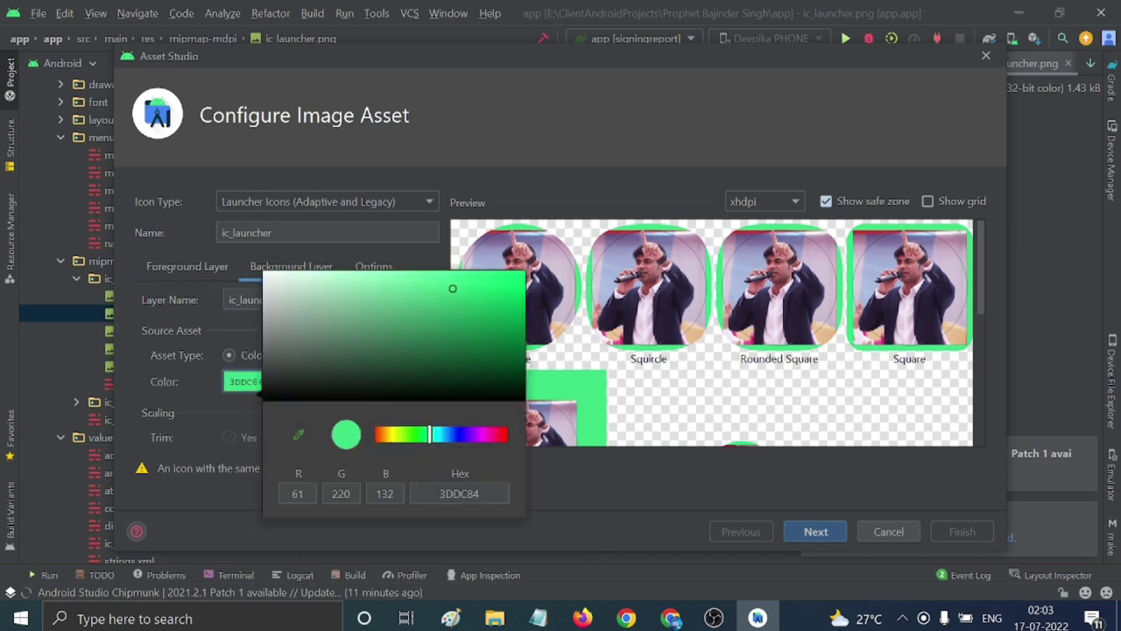
click(438, 494)
drag(438, 493, 536, 498)
text(FFFFF)
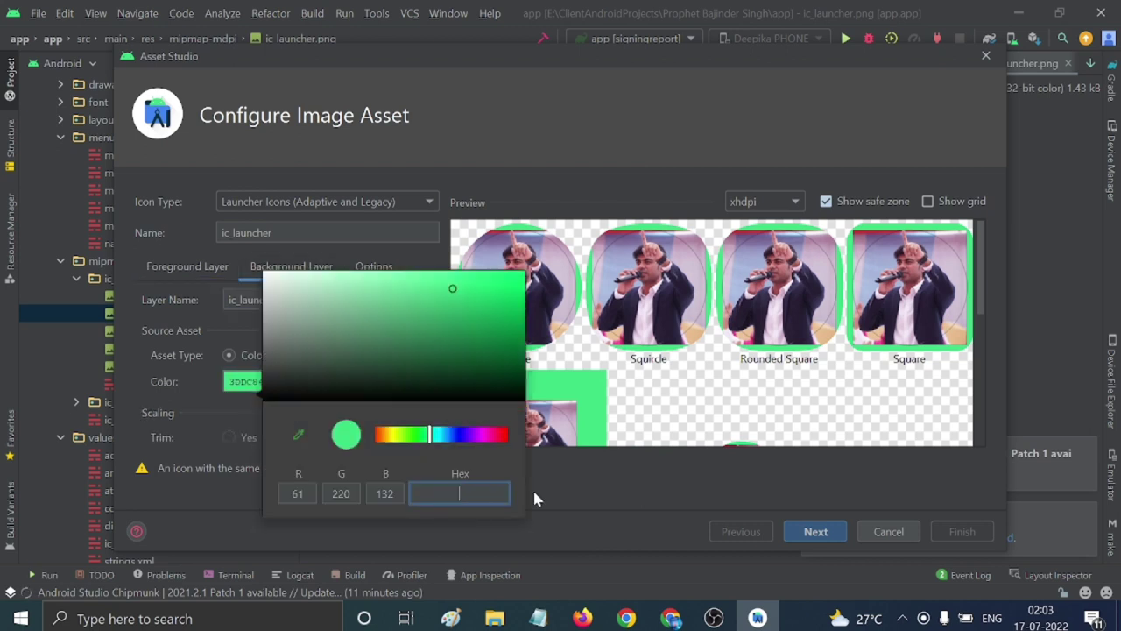
text(F)
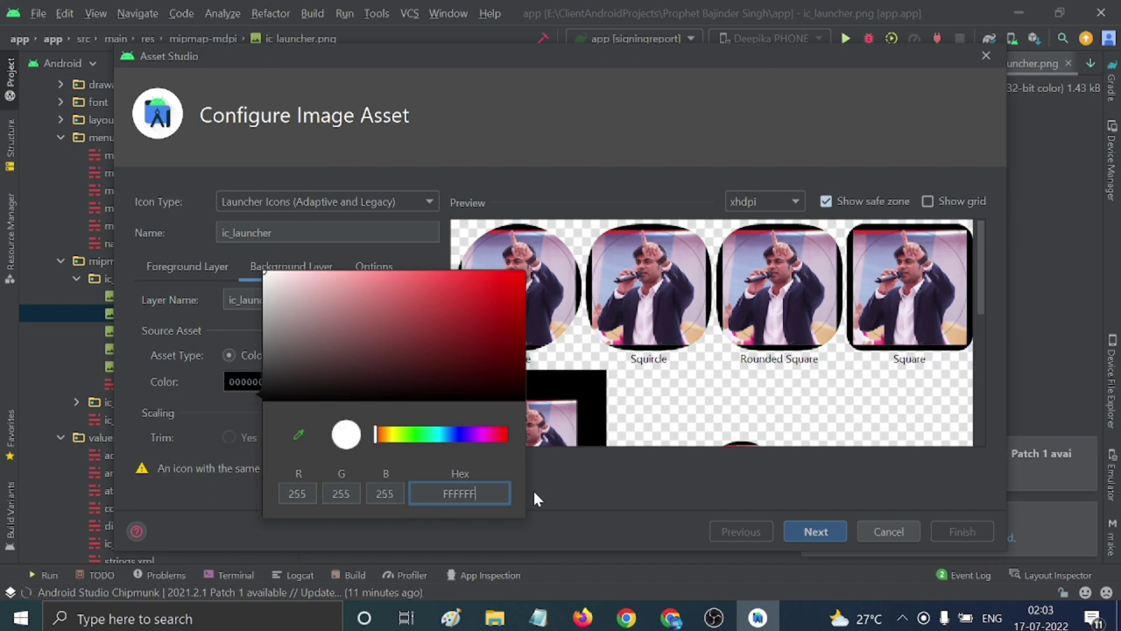
click(558, 475)
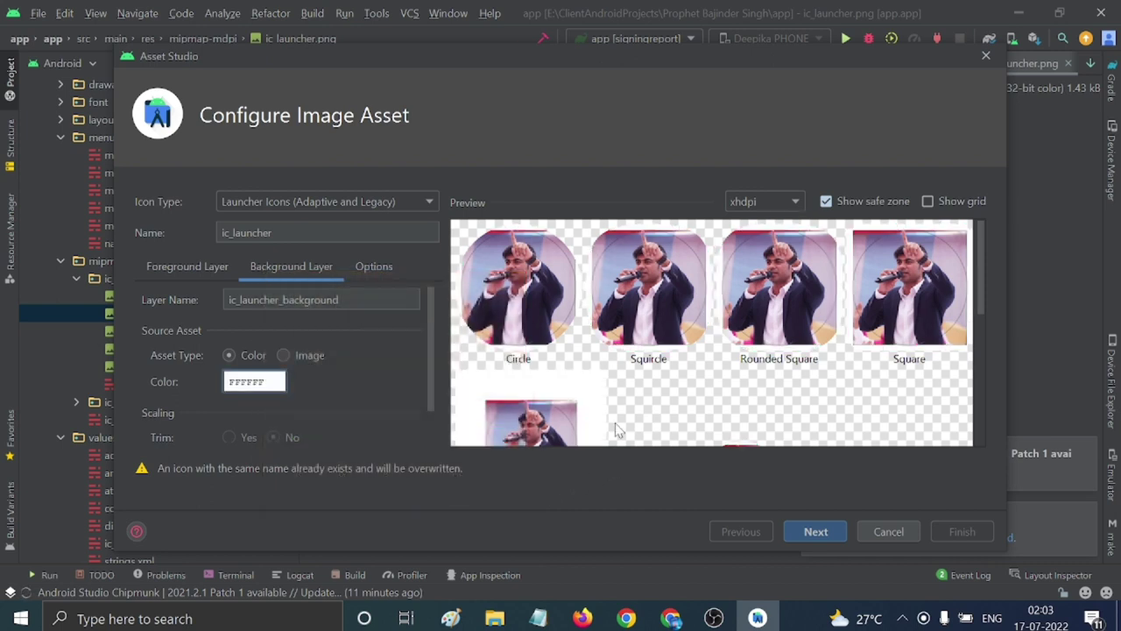
scroll(583, 335, down, 2)
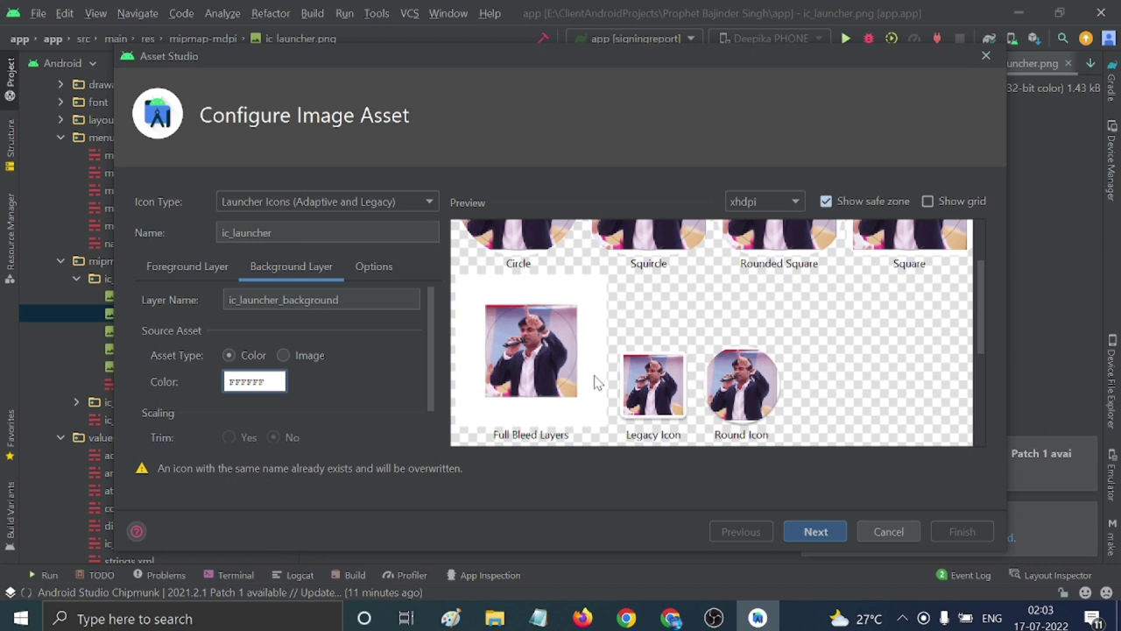
scroll(595, 383, up, 2)
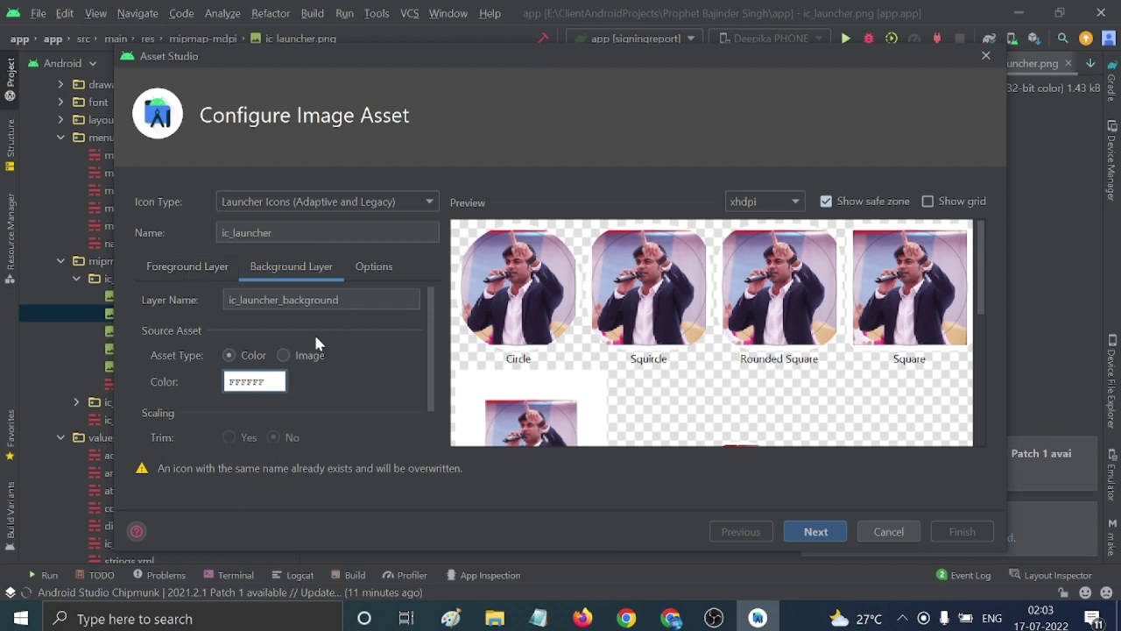
Scale the logo foreground to 63% and generate the icons, overwriting the ic_launcher files.
click(190, 263)
scroll(375, 355, down, 1)
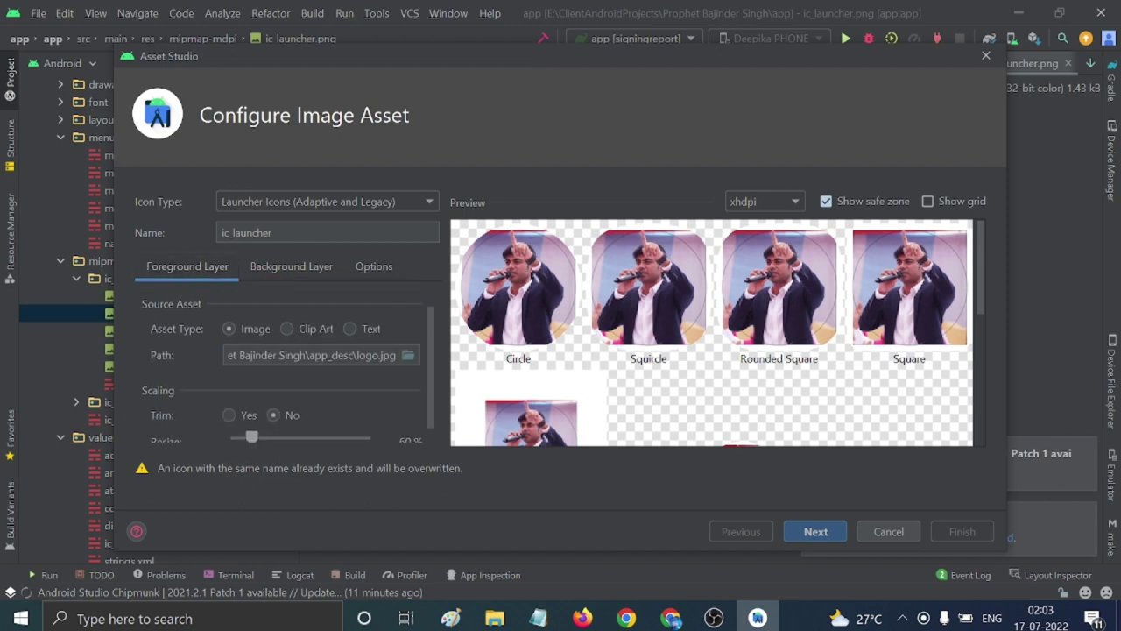
scroll(606, 379, down, 1)
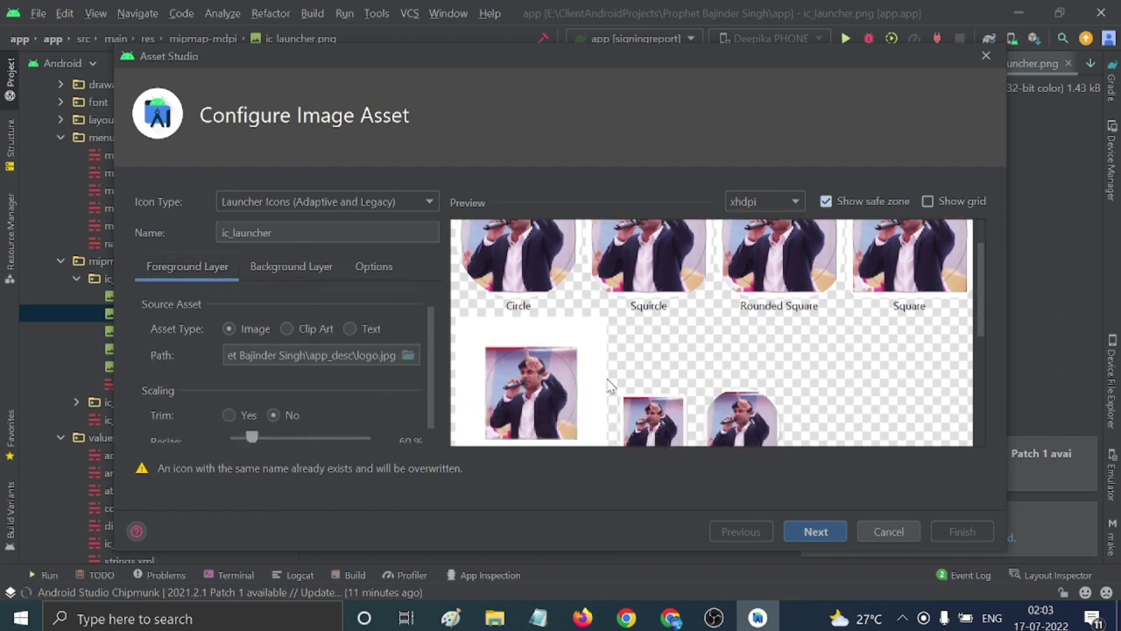
scroll(465, 418, down, 1)
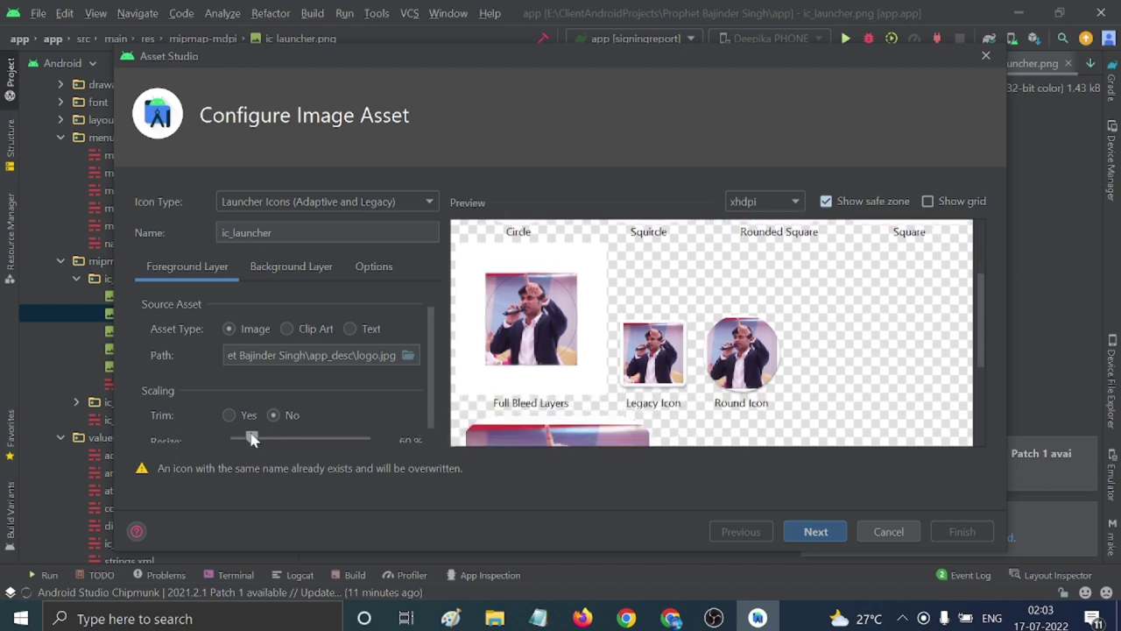
mouse_move(252, 438)
mouse_down()
mouse_move(264, 439)
mouse_move(254, 444)
mouse_up()
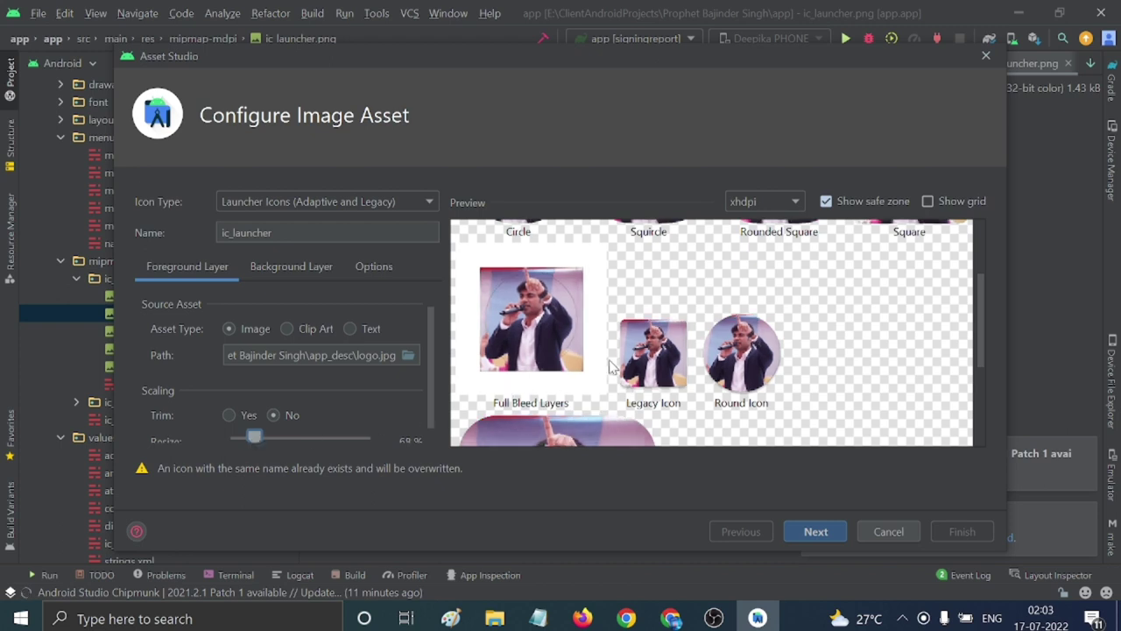
scroll(611, 364, down, 4)
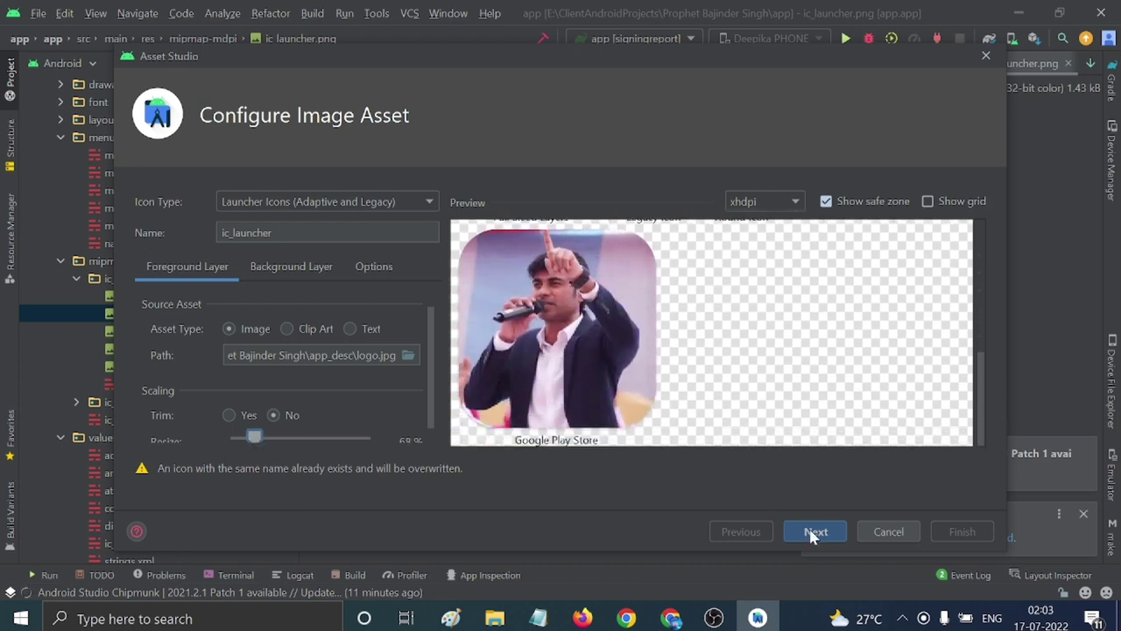
scroll(663, 401, up, 3)
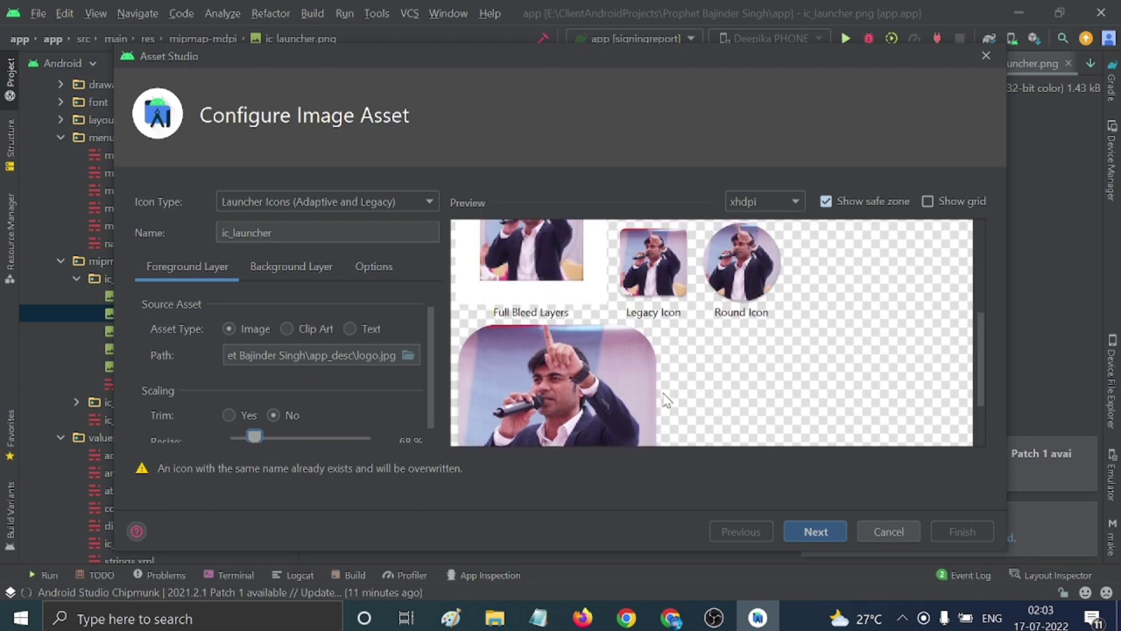
scroll(607, 395, up, 2)
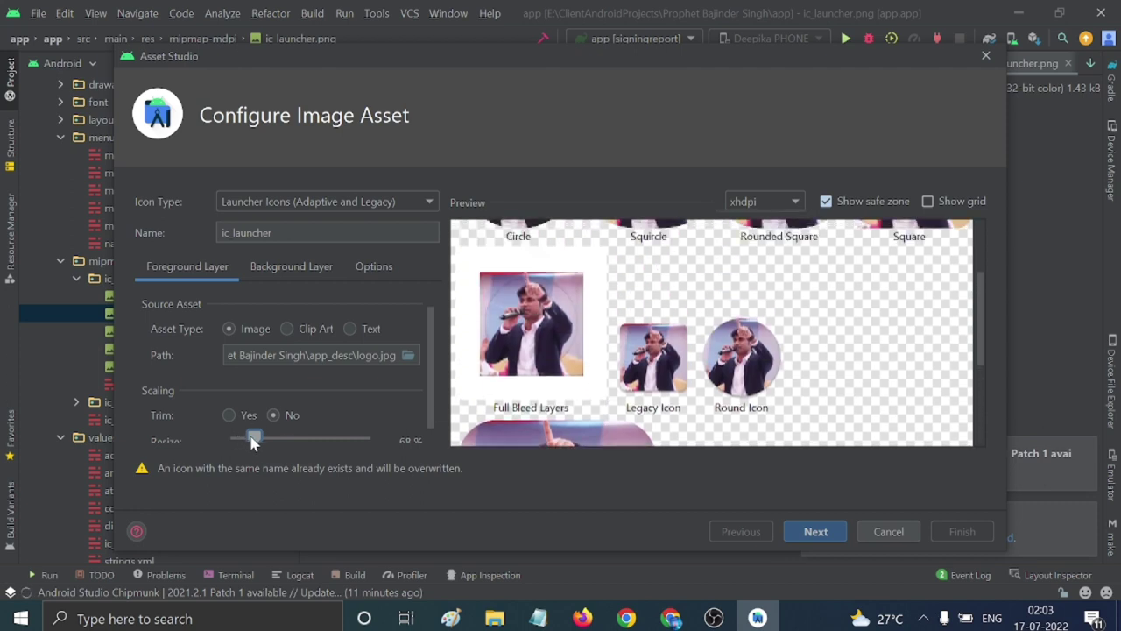
drag(252, 441, 251, 441)
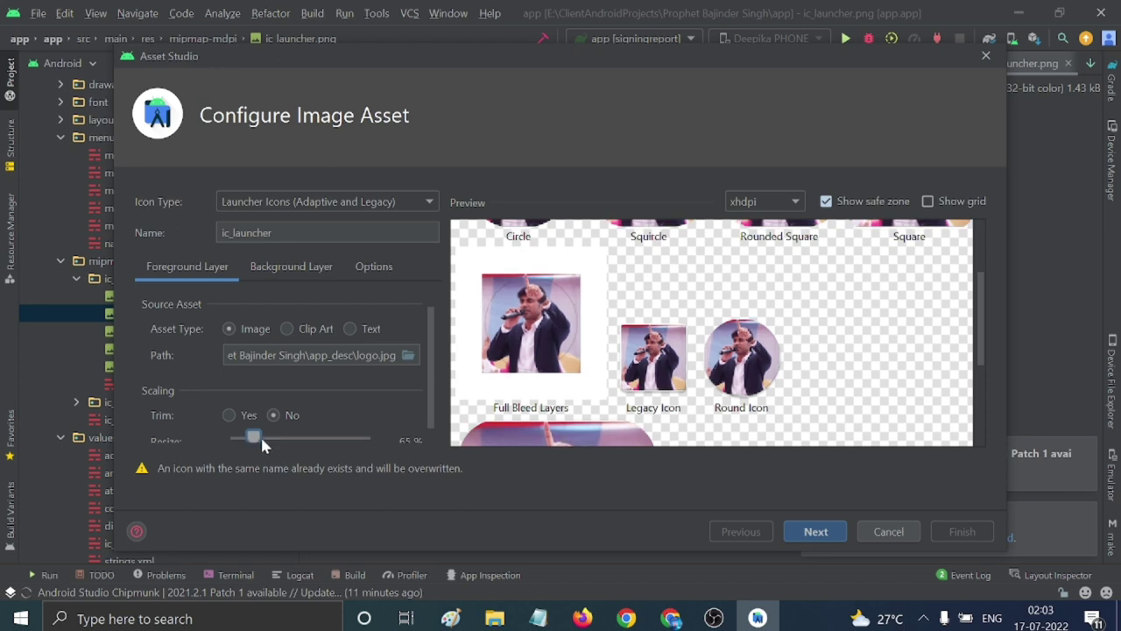
click(812, 531)
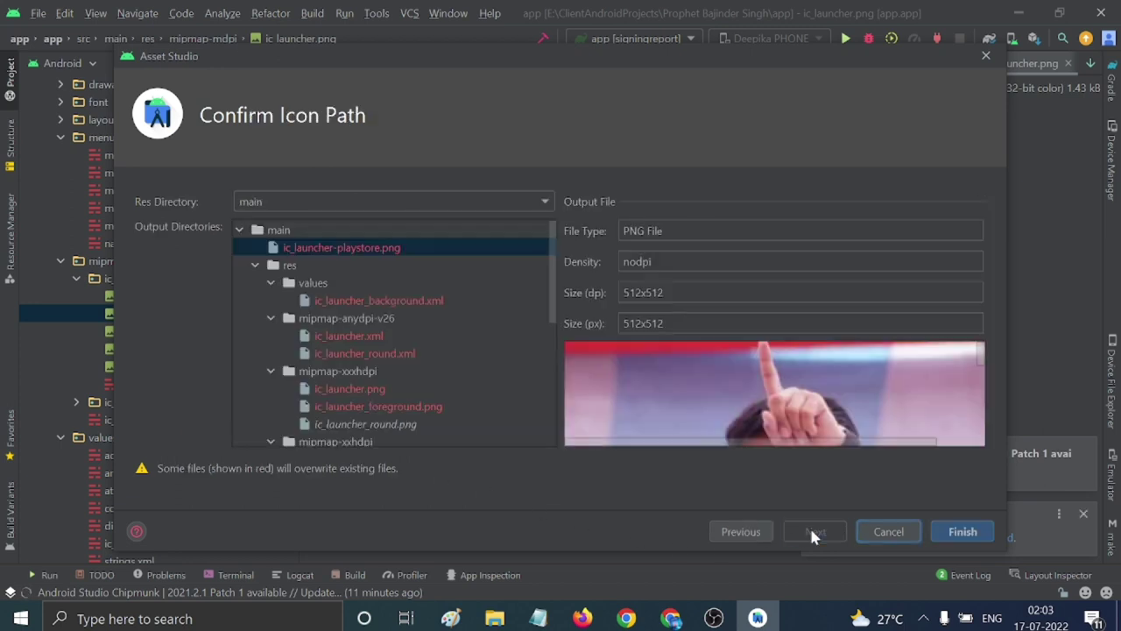
click(963, 532)
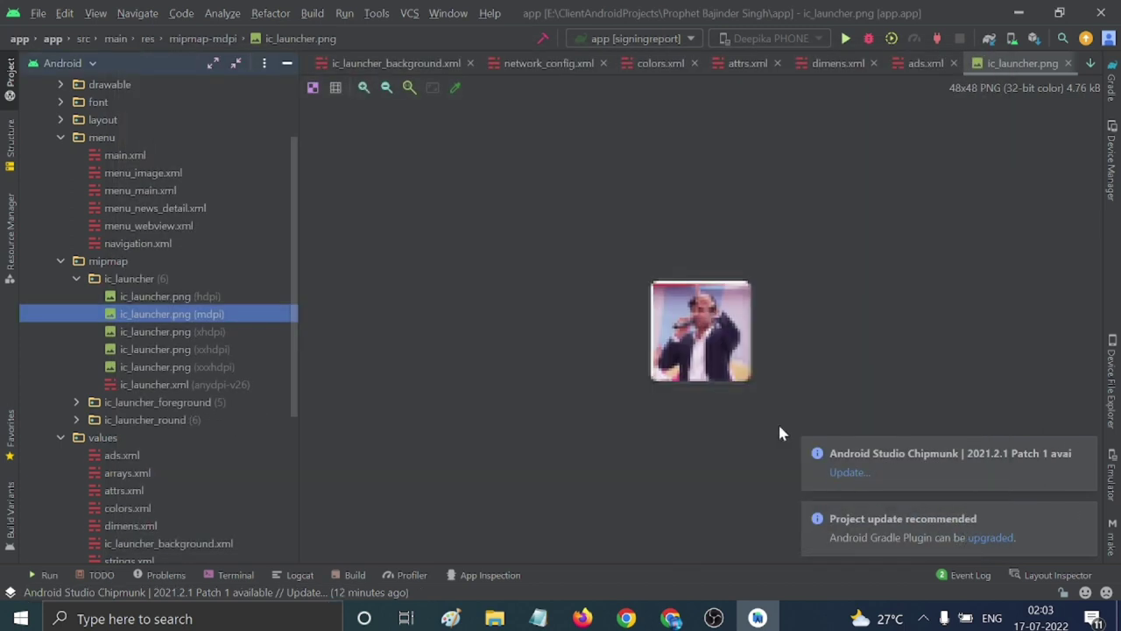
Start a new Image Asset and set the background layer colour to FFFFFF.
right_click(158, 314)
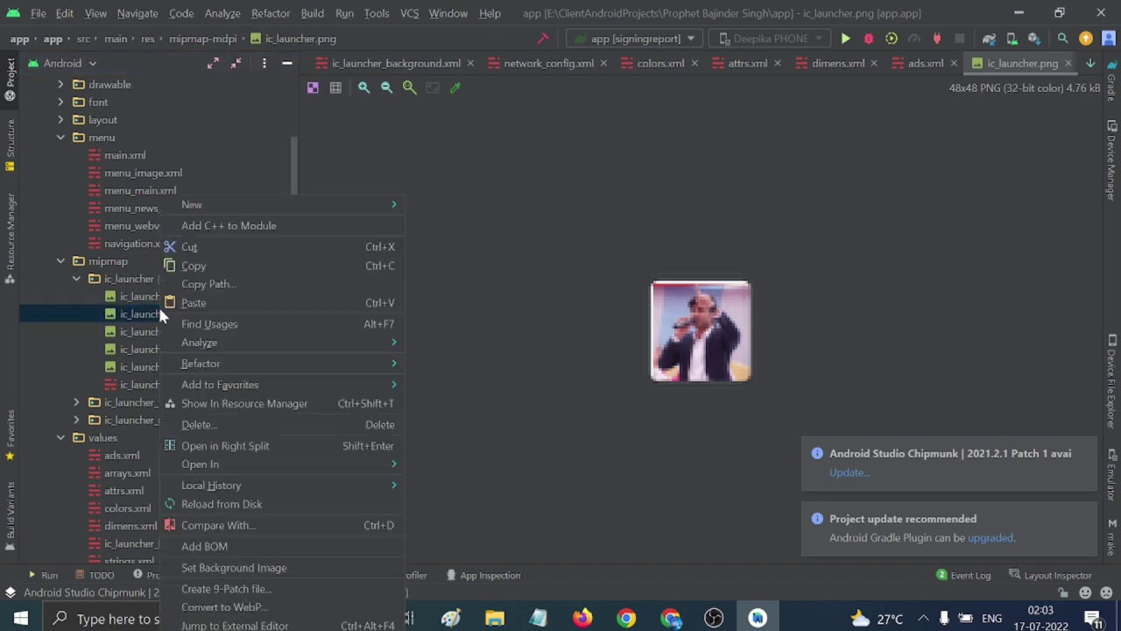
mouse_move(331, 210)
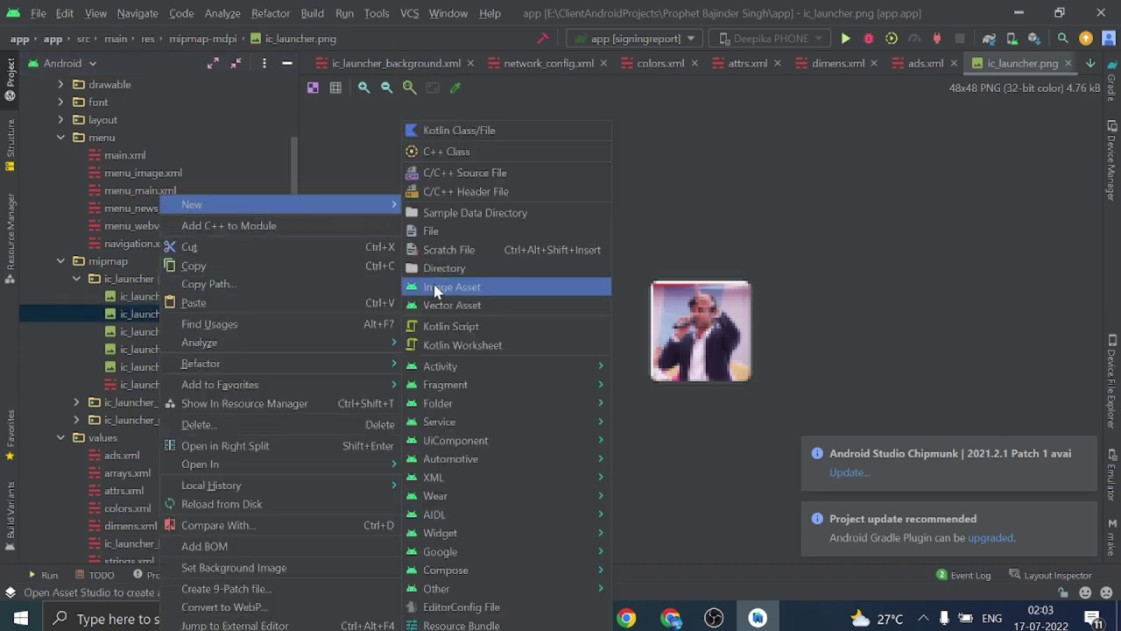
click(438, 286)
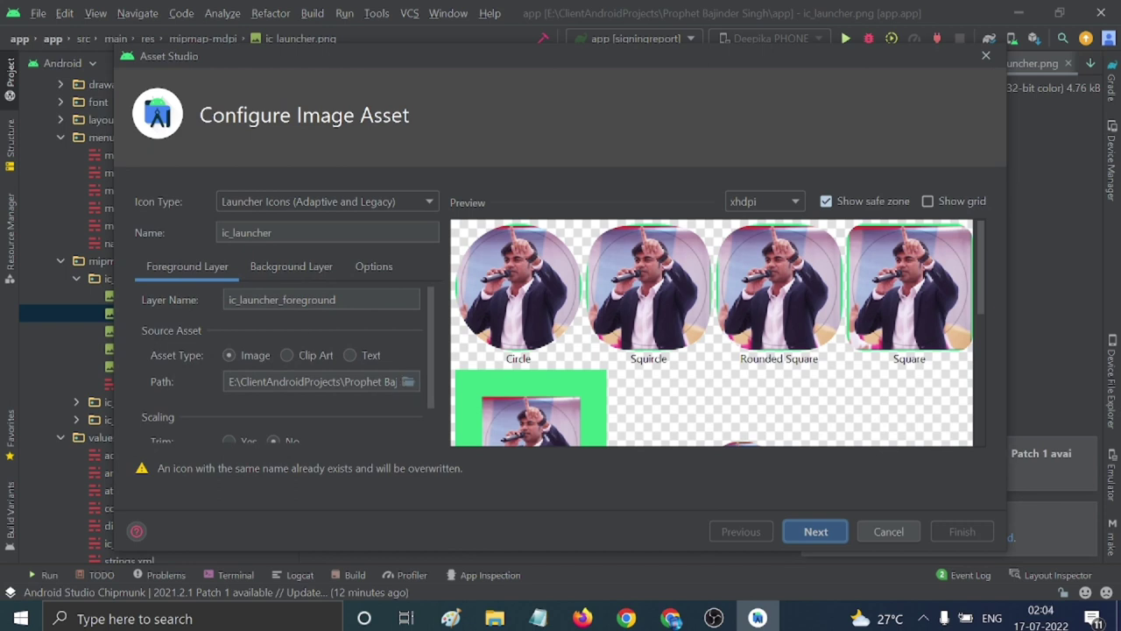
click(272, 270)
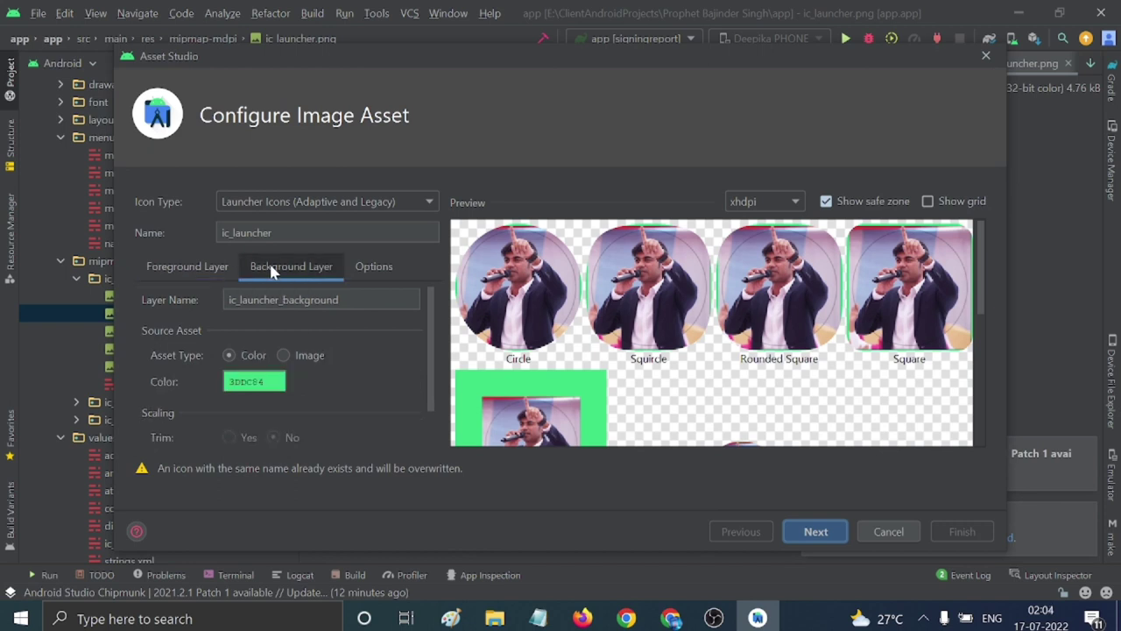
click(256, 385)
click(459, 493)
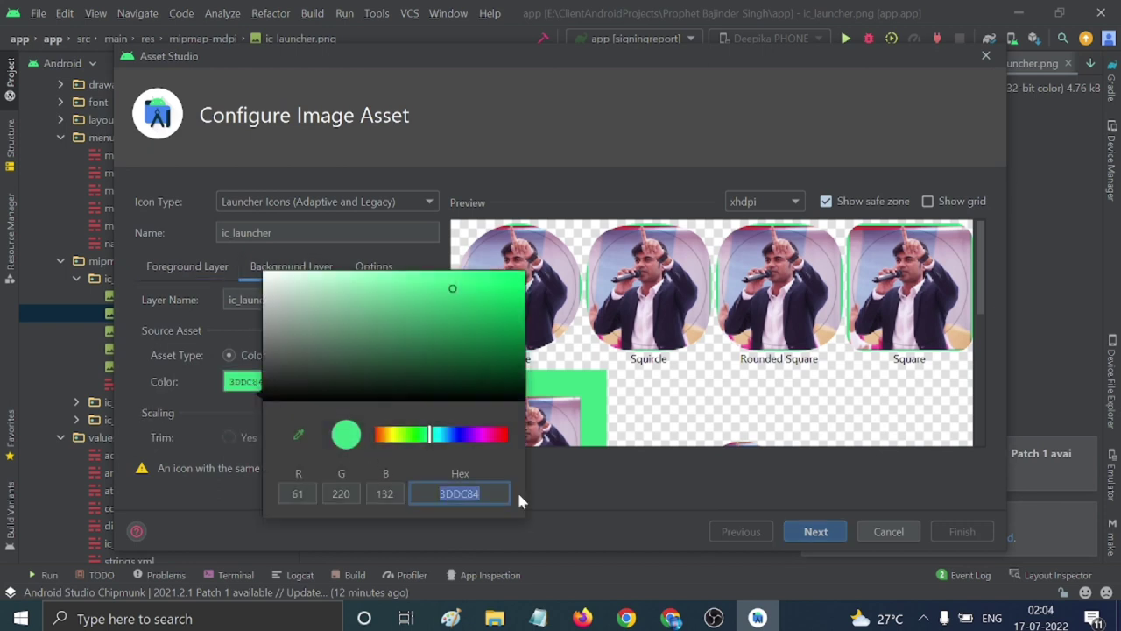
key(BackSpace)
text(F)
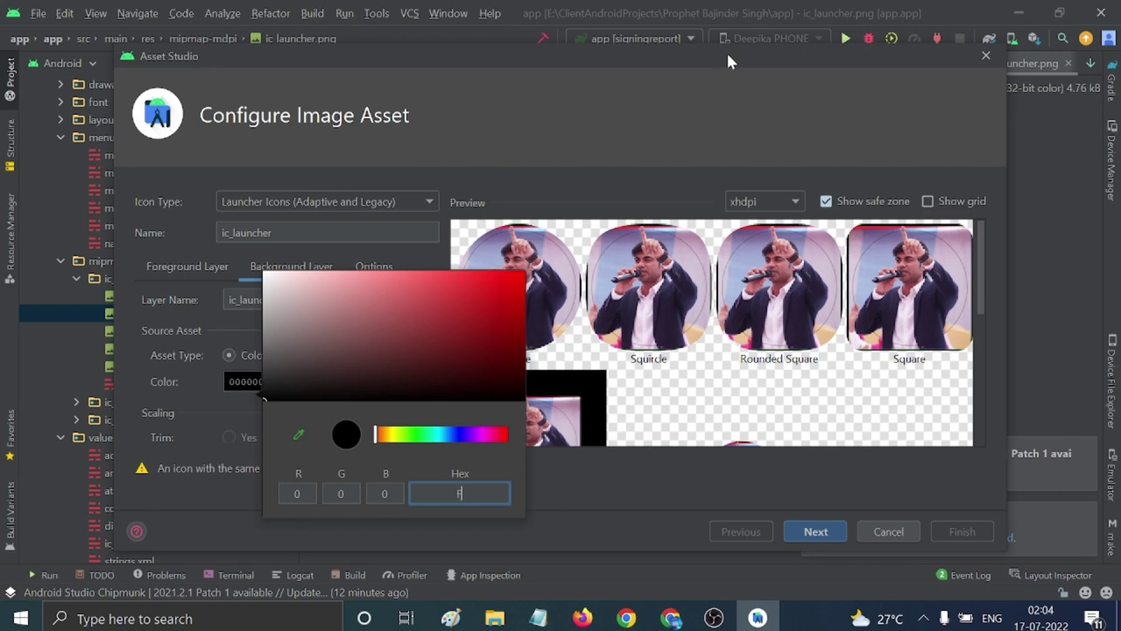
text(FFFFF)
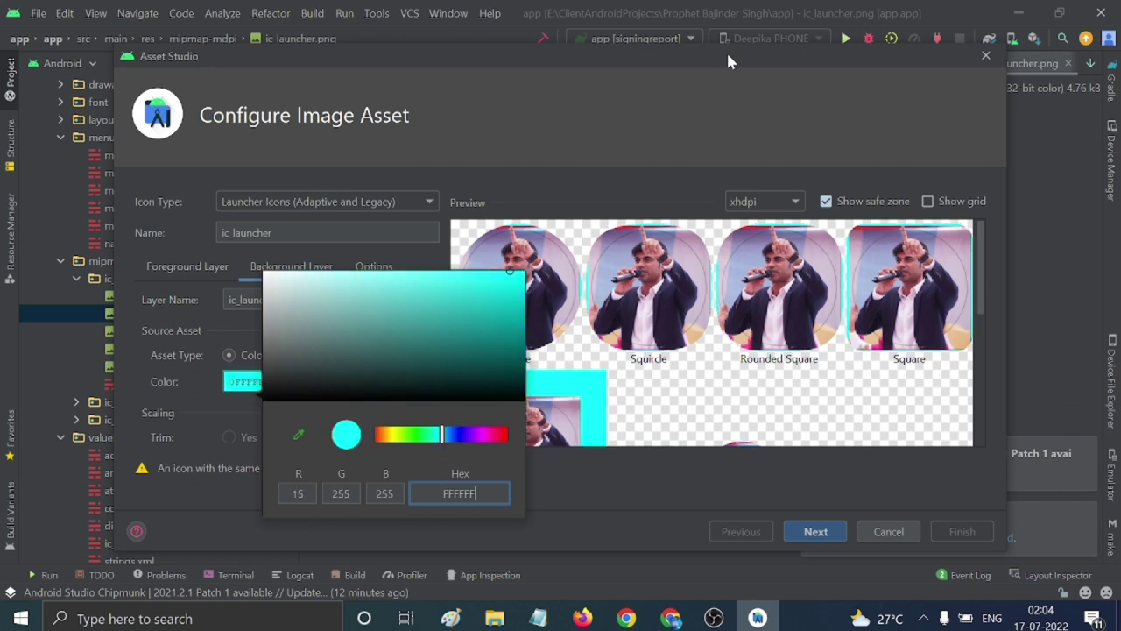
click(575, 483)
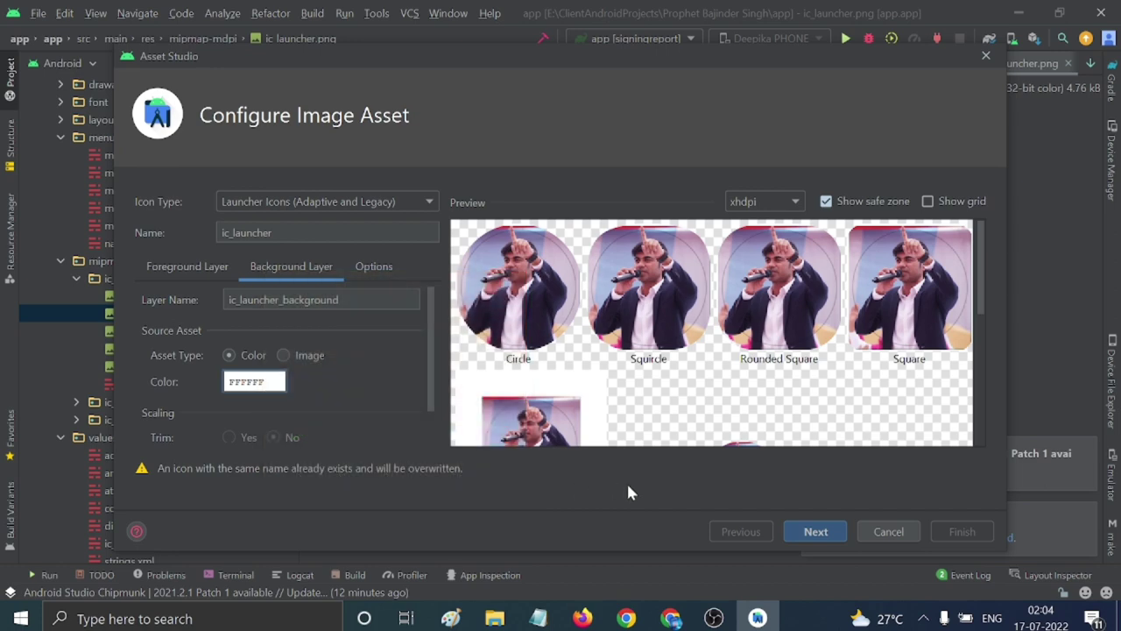
Resize the logo foreground to 65% and generate the launcher icons, overwriting existing files.
click(188, 266)
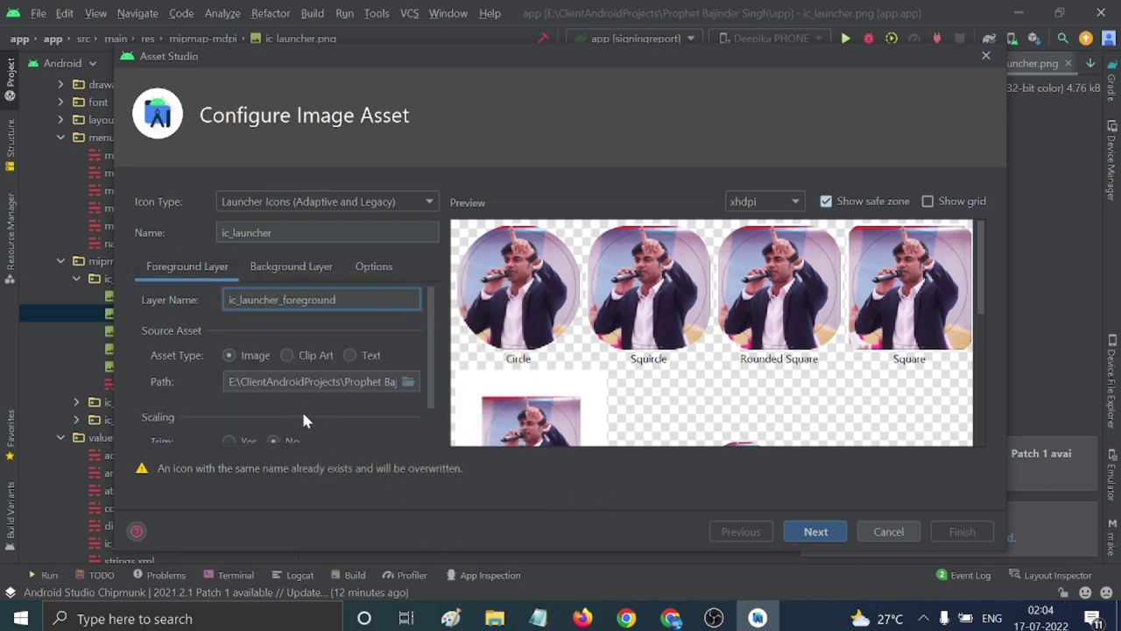
click(268, 255)
click(176, 270)
scroll(258, 402, down, 1)
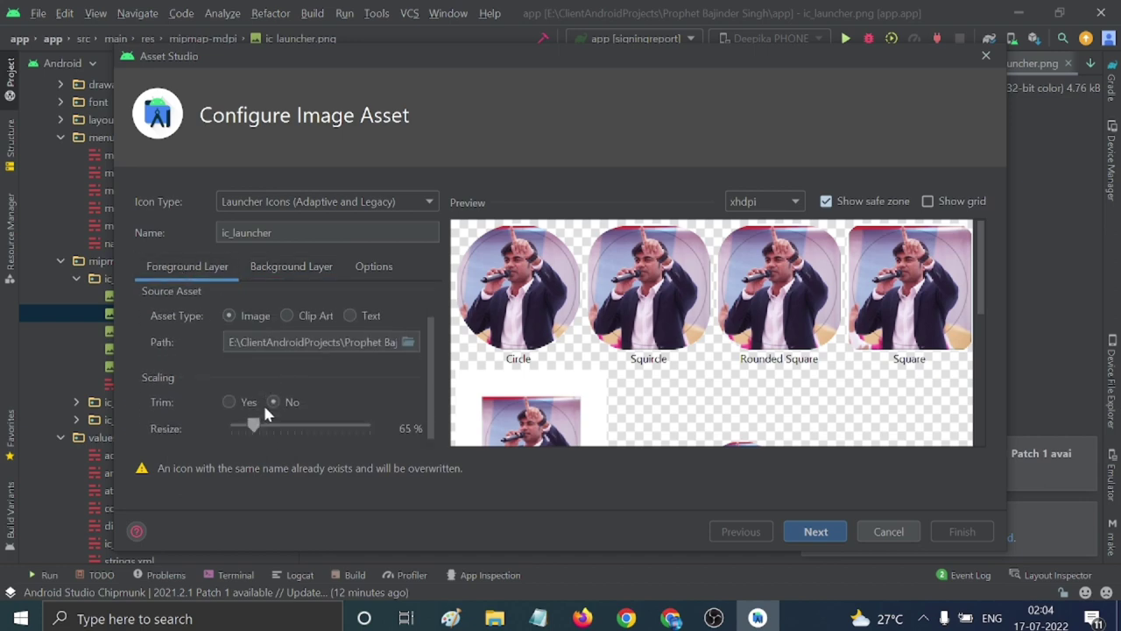
drag(253, 424, 257, 424)
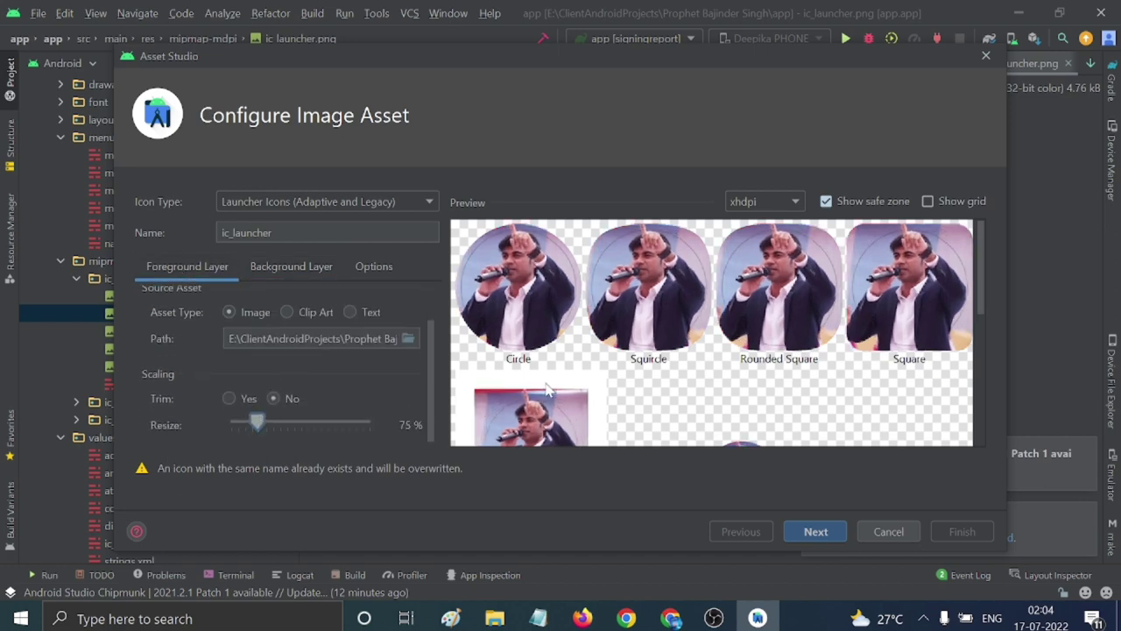
scroll(548, 382, down, 2)
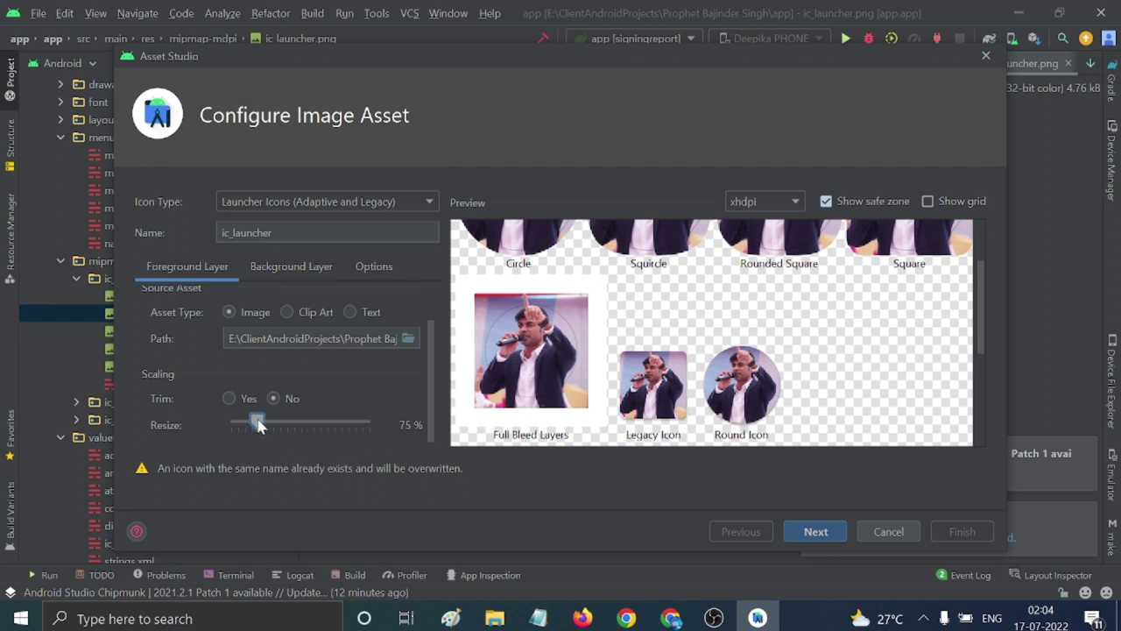
drag(258, 424, 257, 425)
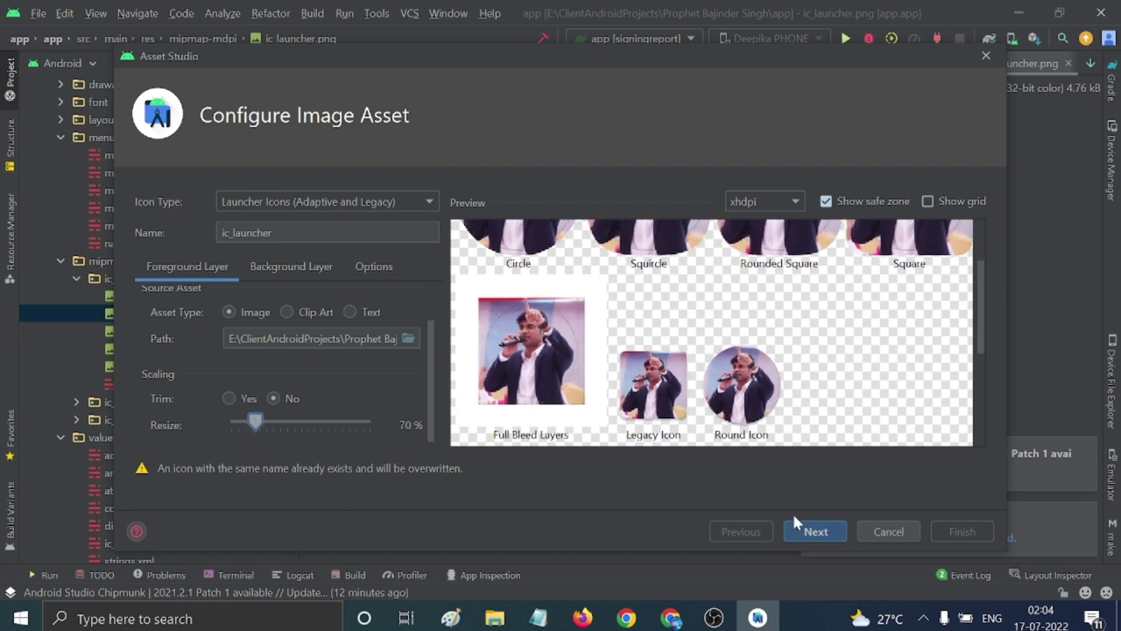
click(810, 528)
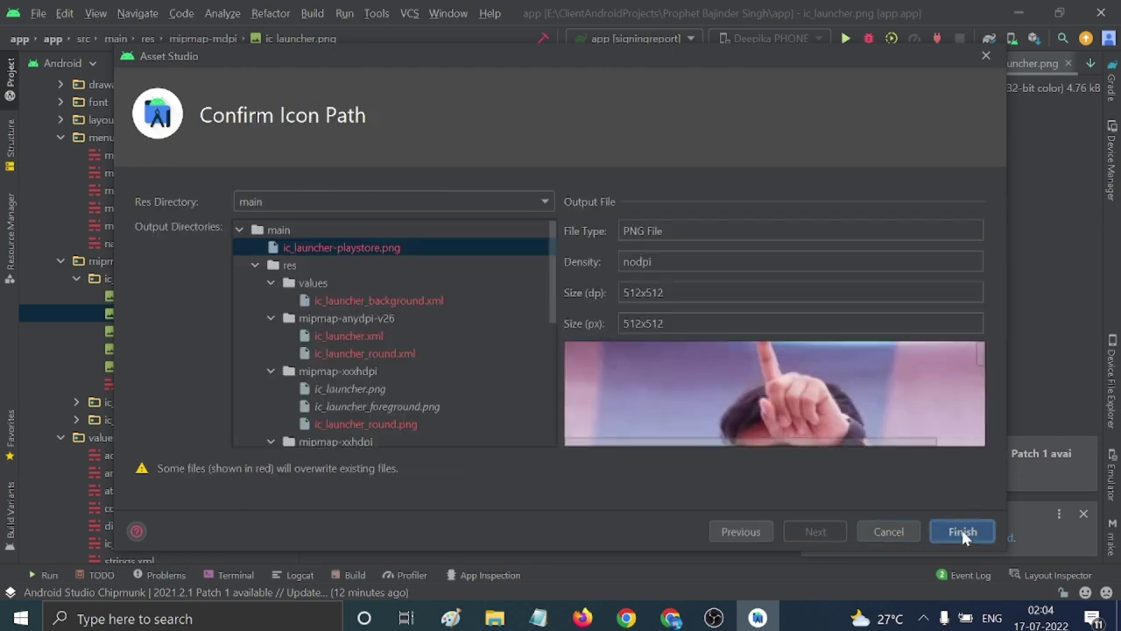
click(963, 532)
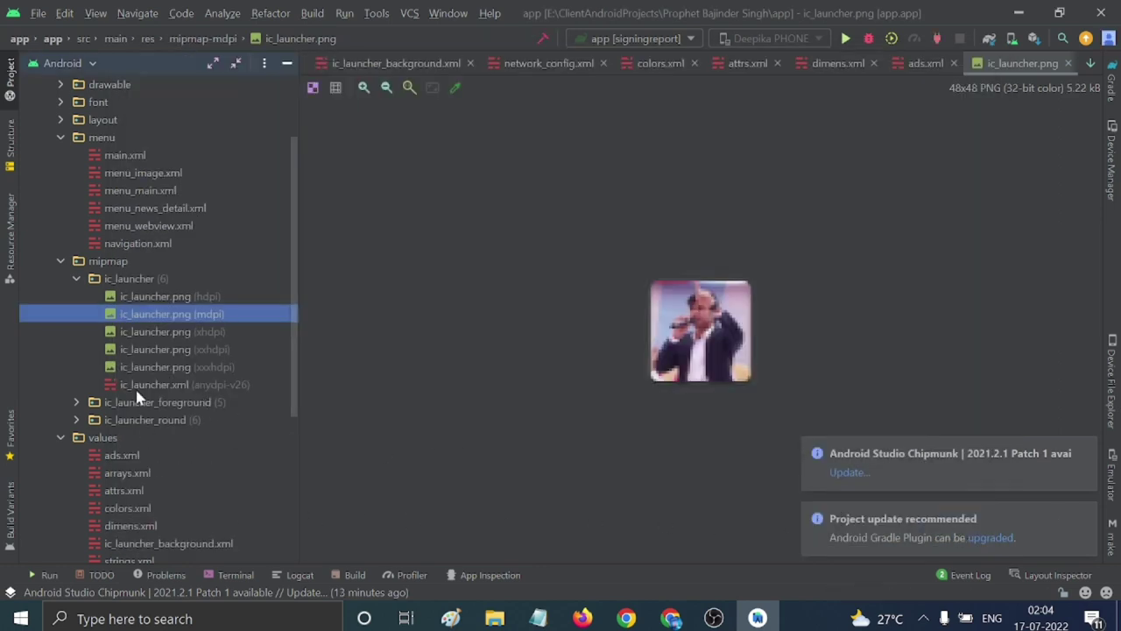
In File Explorer, copy splash.jpg from the app_desc folder.
scroll(189, 329, up, 3)
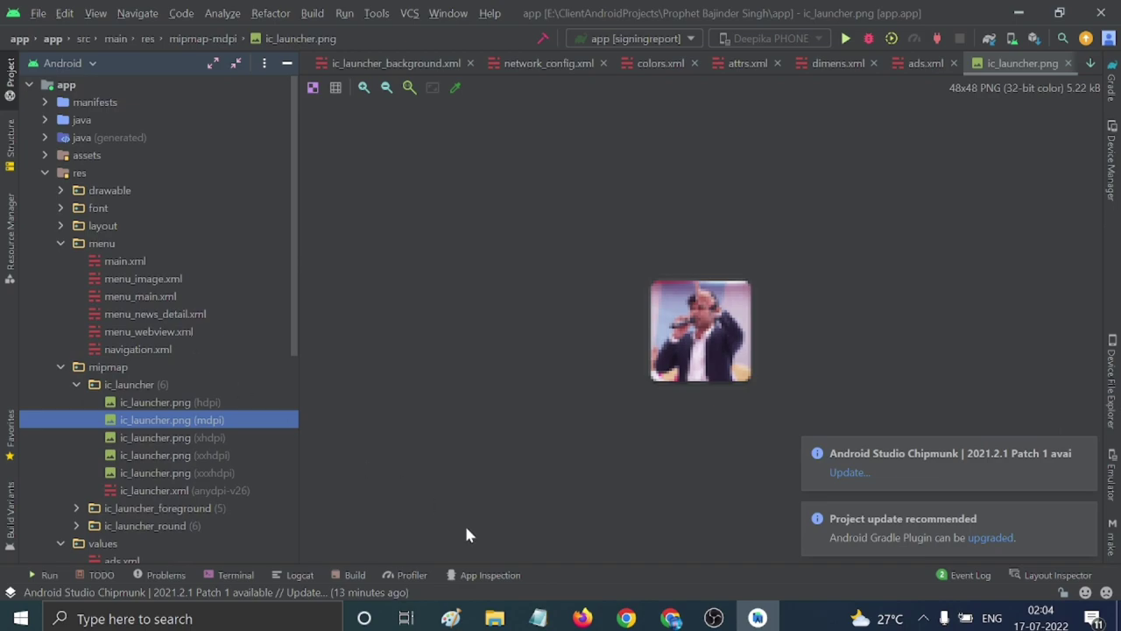
mouse_move(495, 619)
click(486, 548)
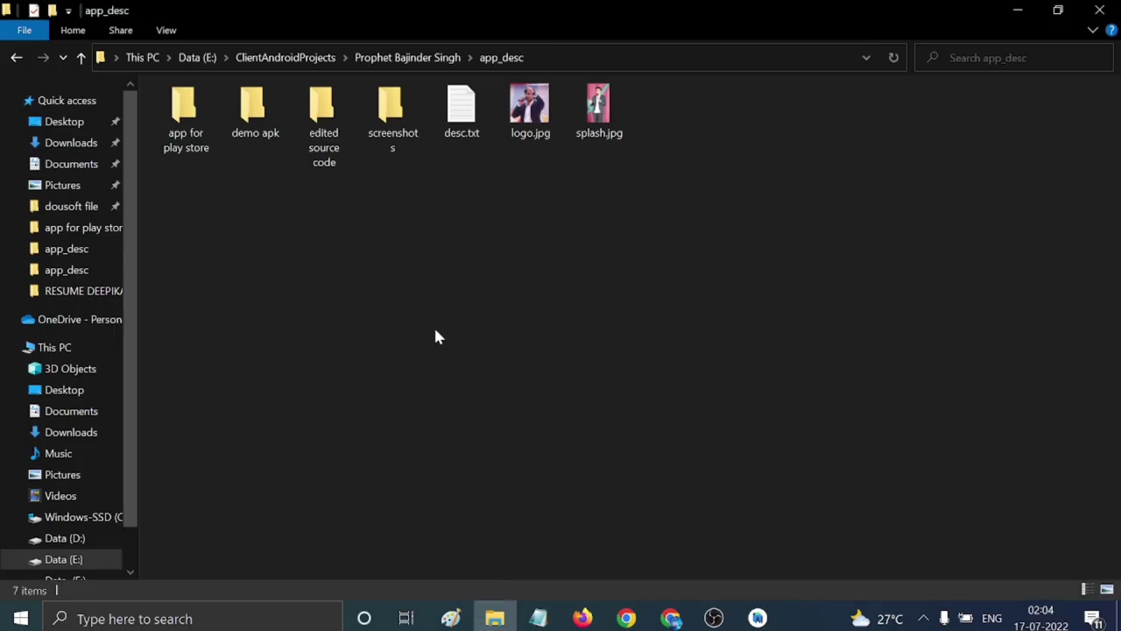
click(599, 109)
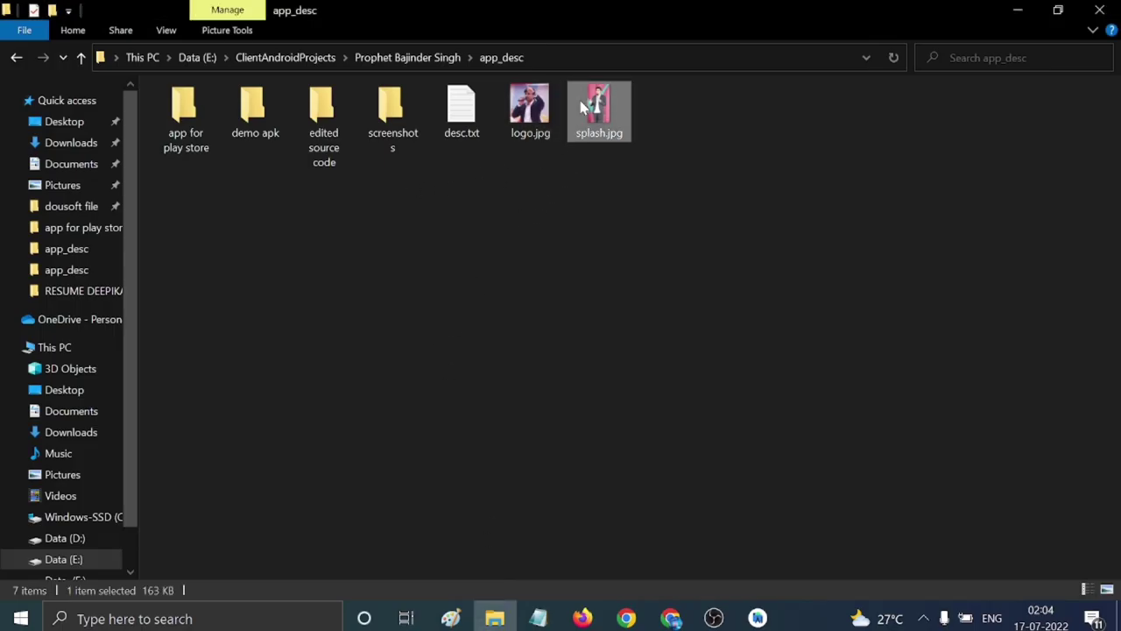
right_click(585, 107)
click(627, 496)
click(543, 350)
right_click(598, 112)
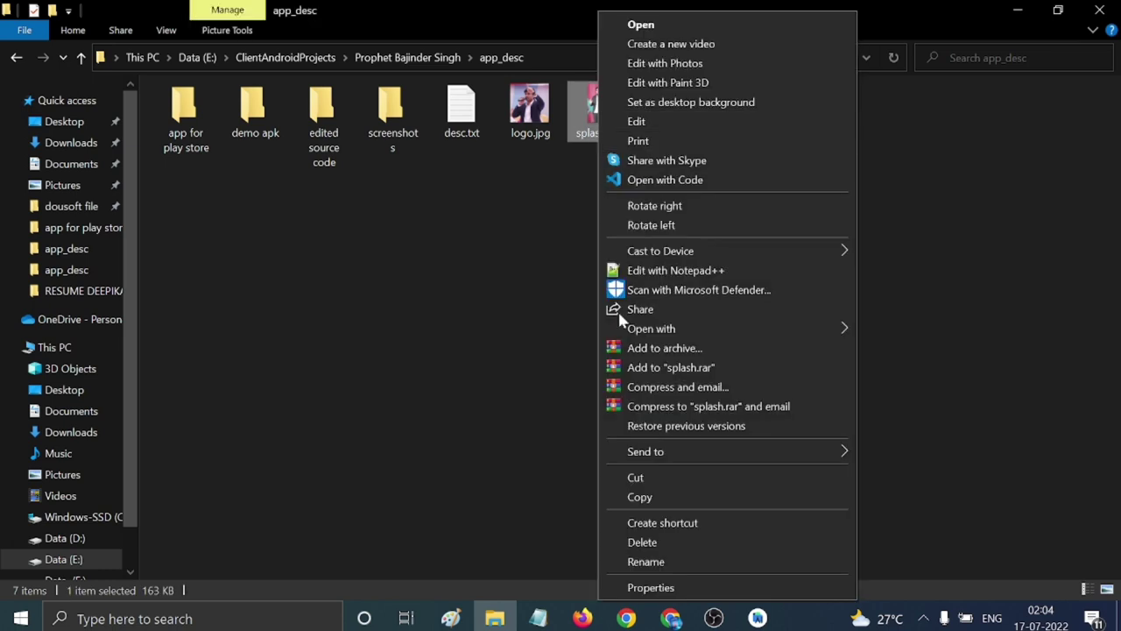
click(634, 497)
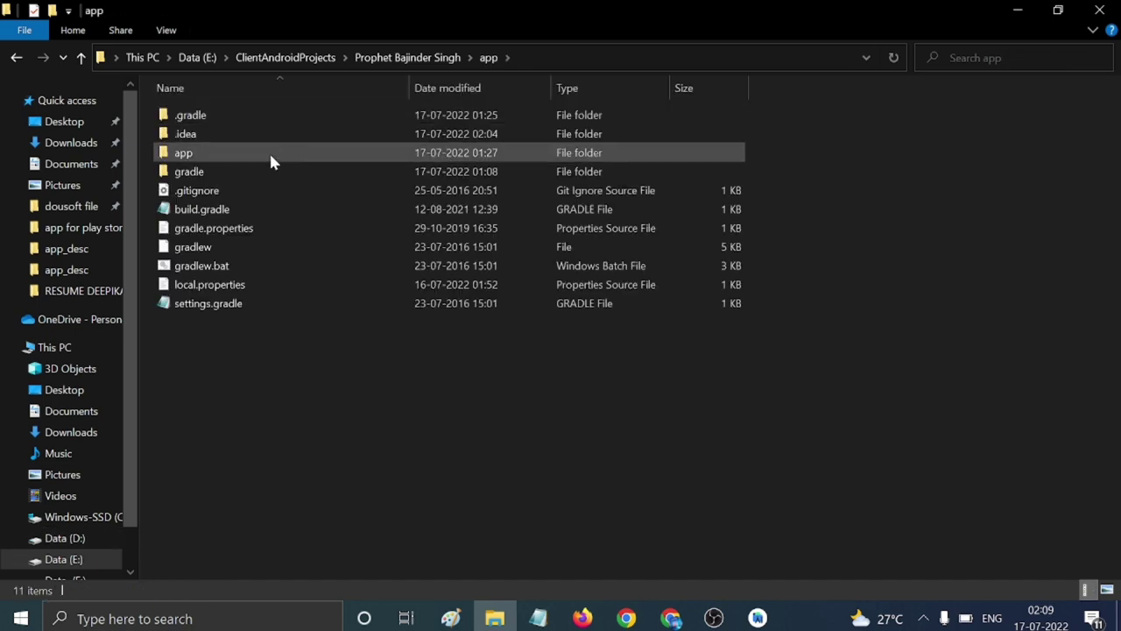
Browse to app/src/main/res/drawable and switch the view to medium icons.
double_click(269, 154)
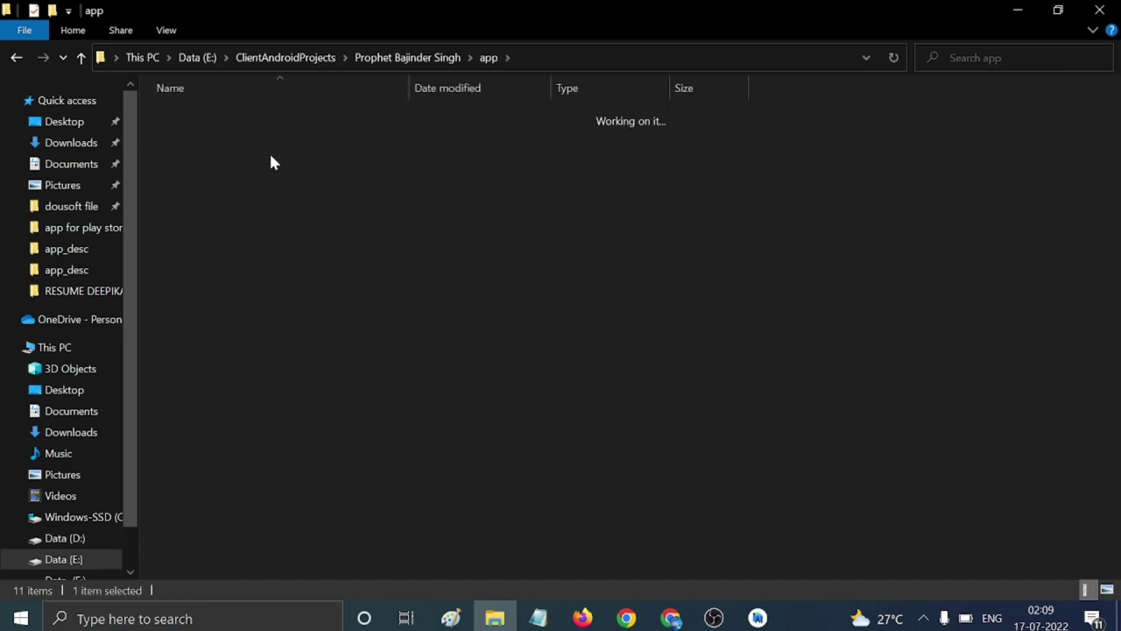
double_click(277, 170)
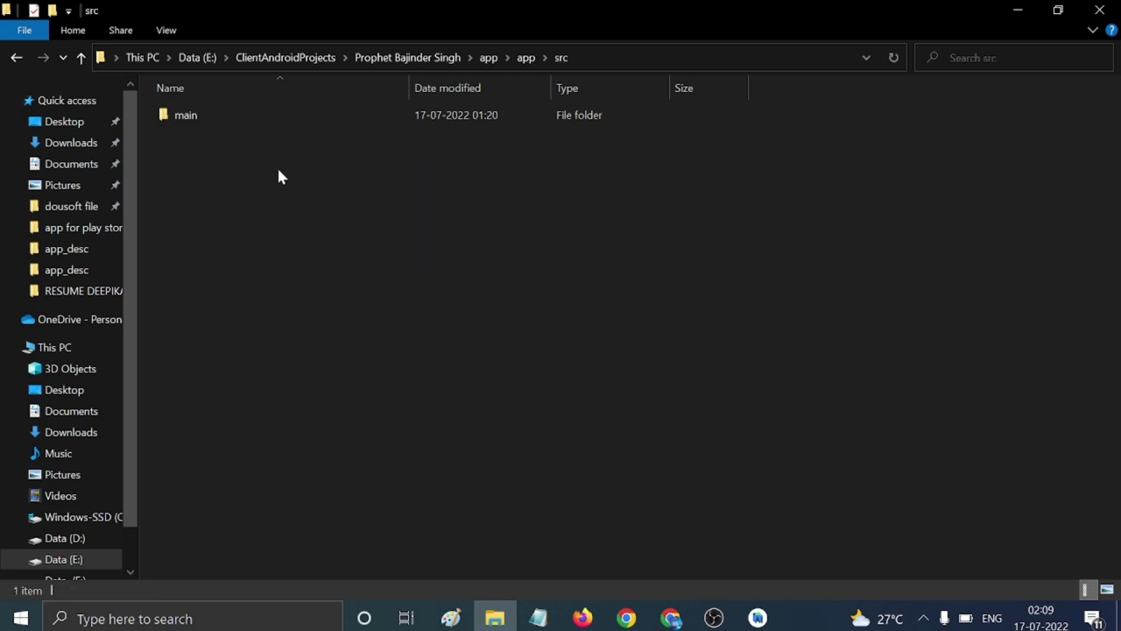
double_click(279, 112)
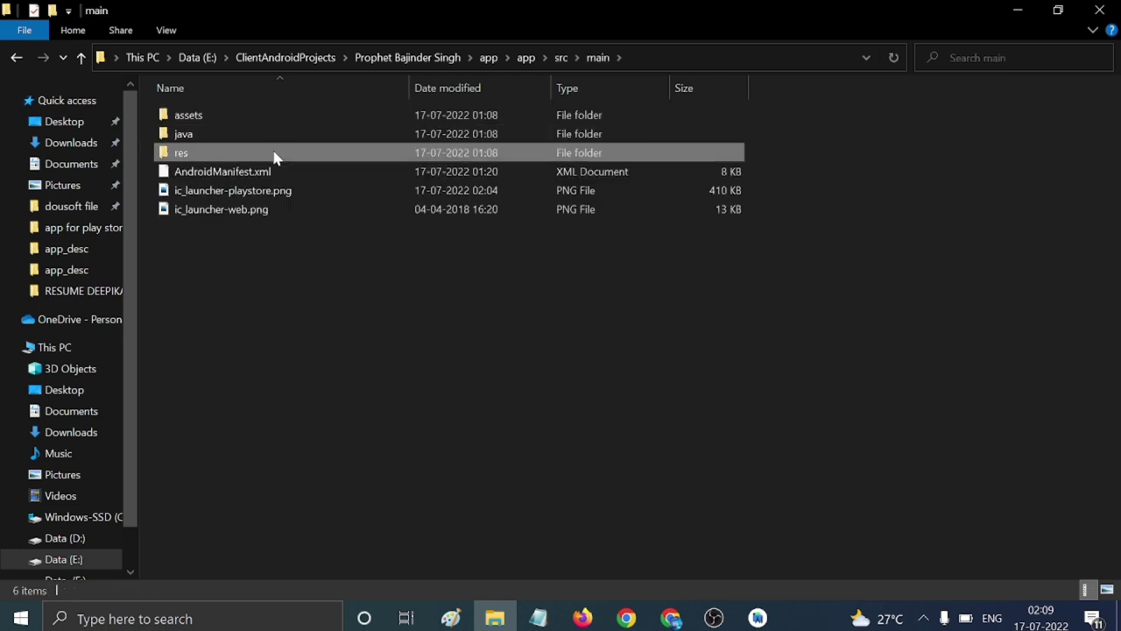
double_click(274, 153)
double_click(285, 120)
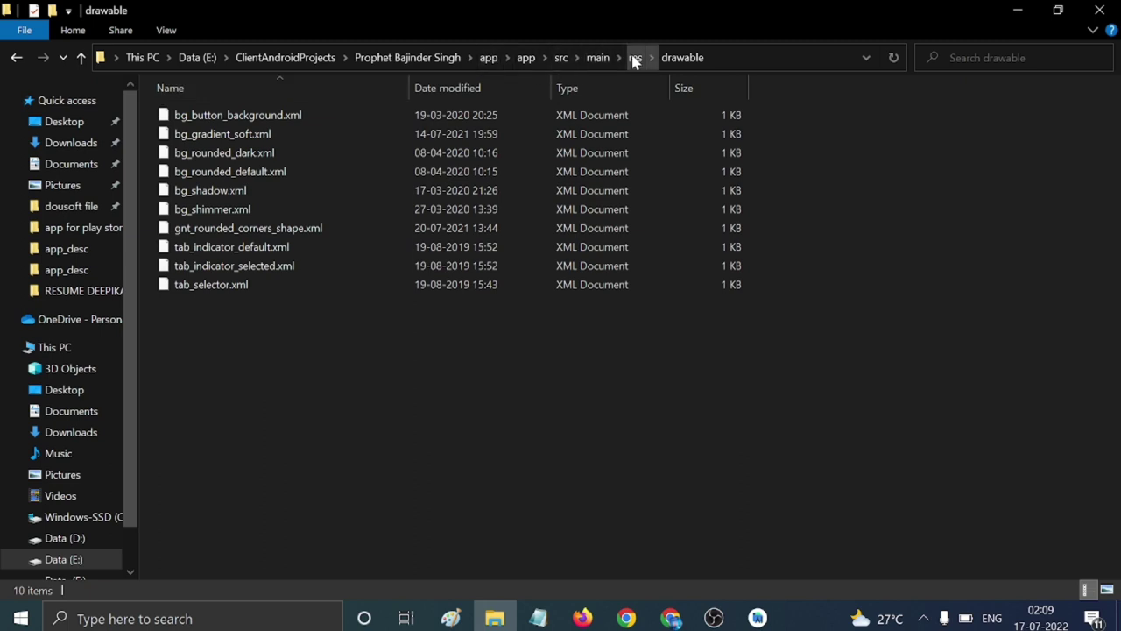
click(164, 29)
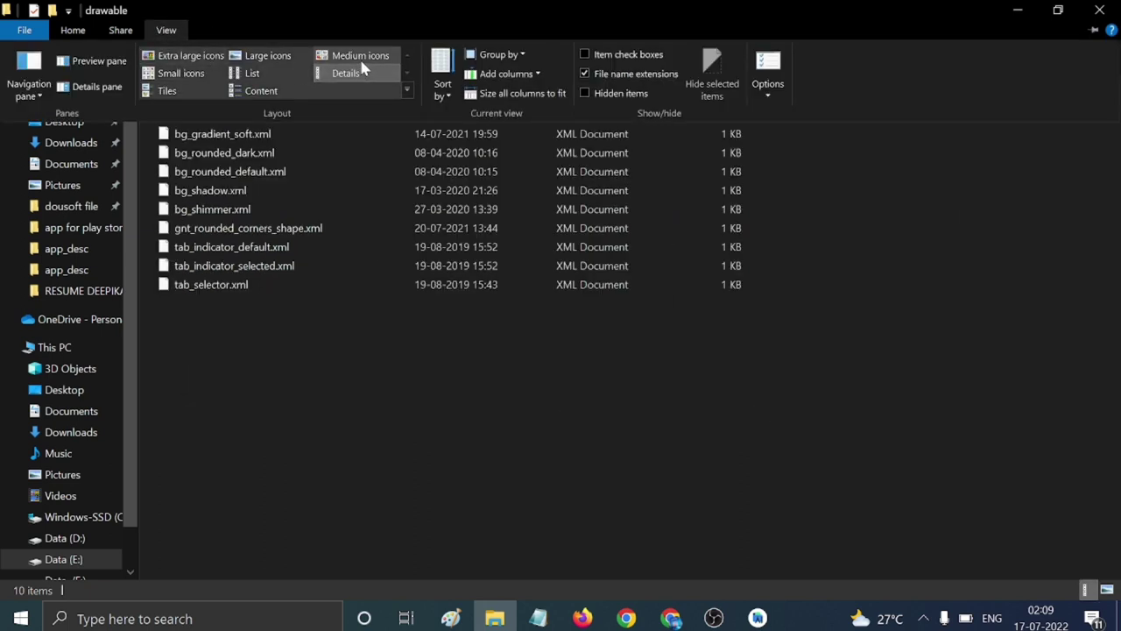
click(361, 57)
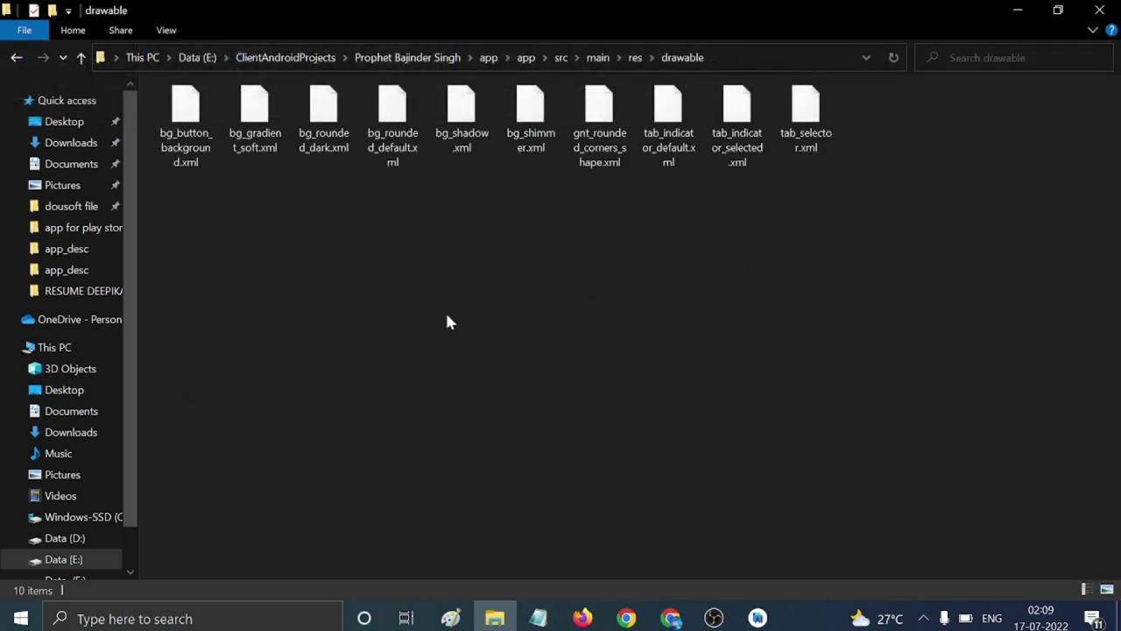
Paste splash.jpg into the res/drawable-hdpi folder.
click(636, 58)
double_click(328, 131)
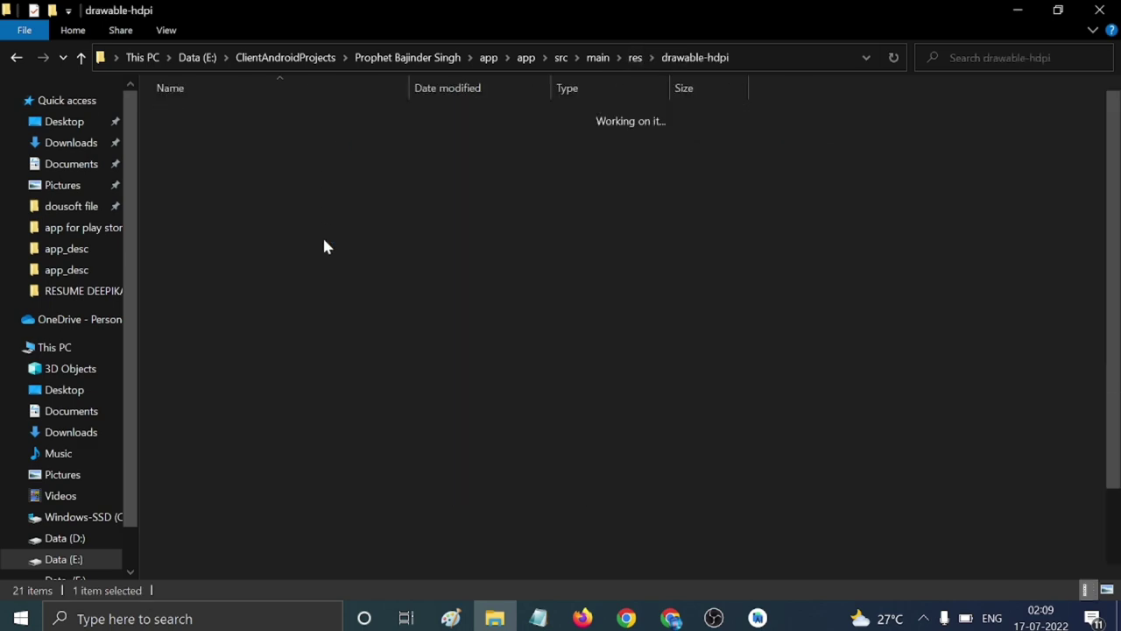
scroll(605, 473, down, 2)
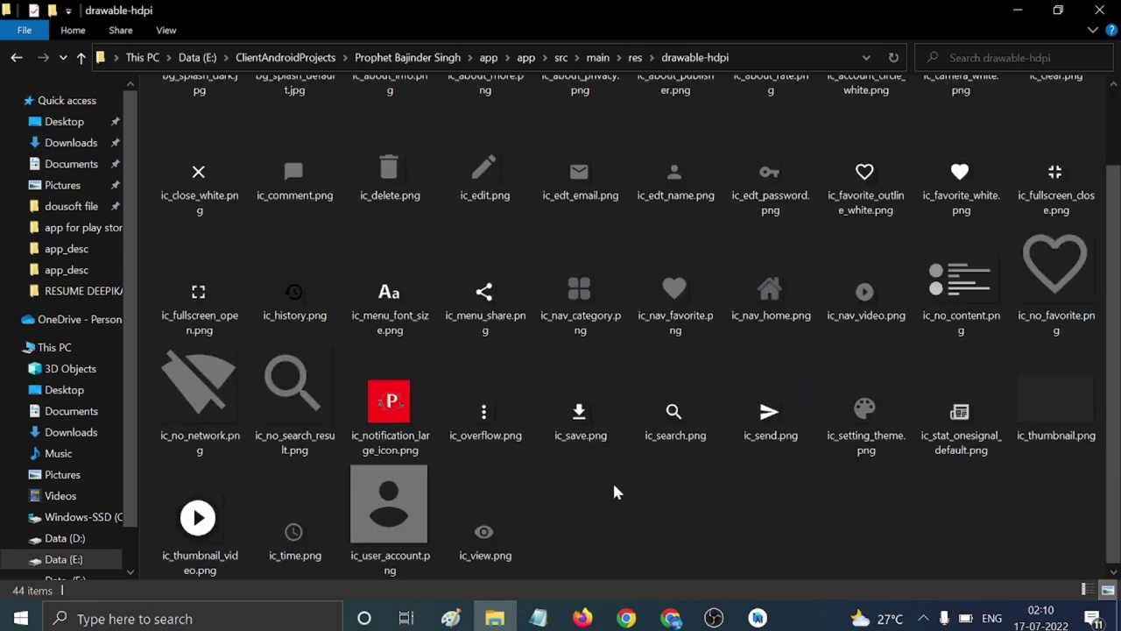
right_click(663, 539)
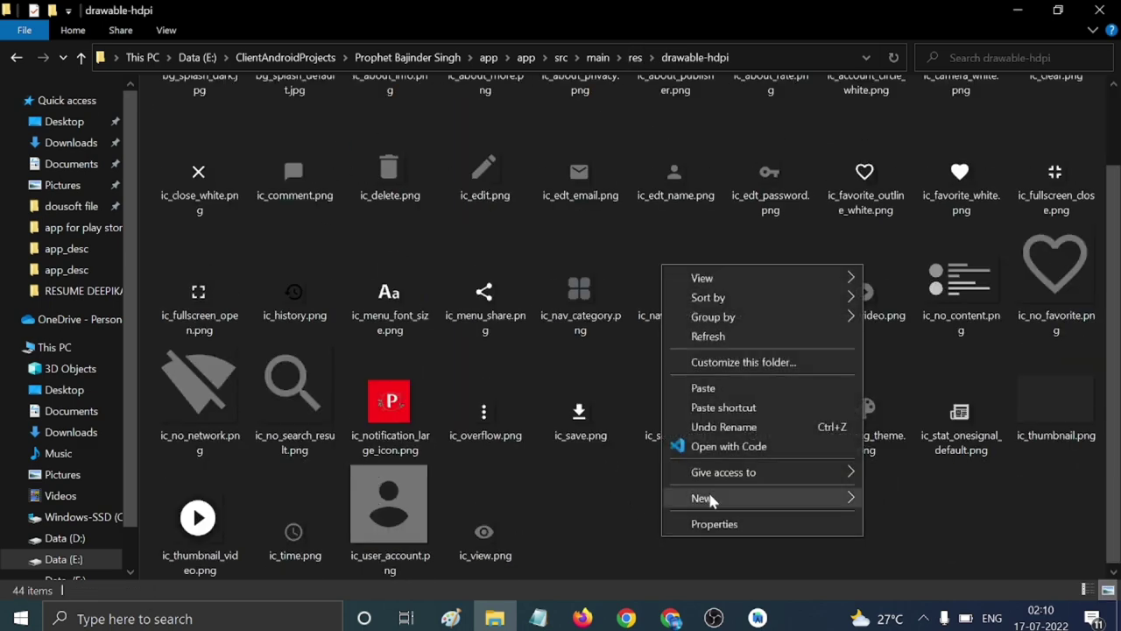
click(706, 392)
scroll(599, 419, up, 1)
Delete the old bg_splash_default.jpg and rename splash.jpg to bg_splash_default.jpg.
click(298, 188)
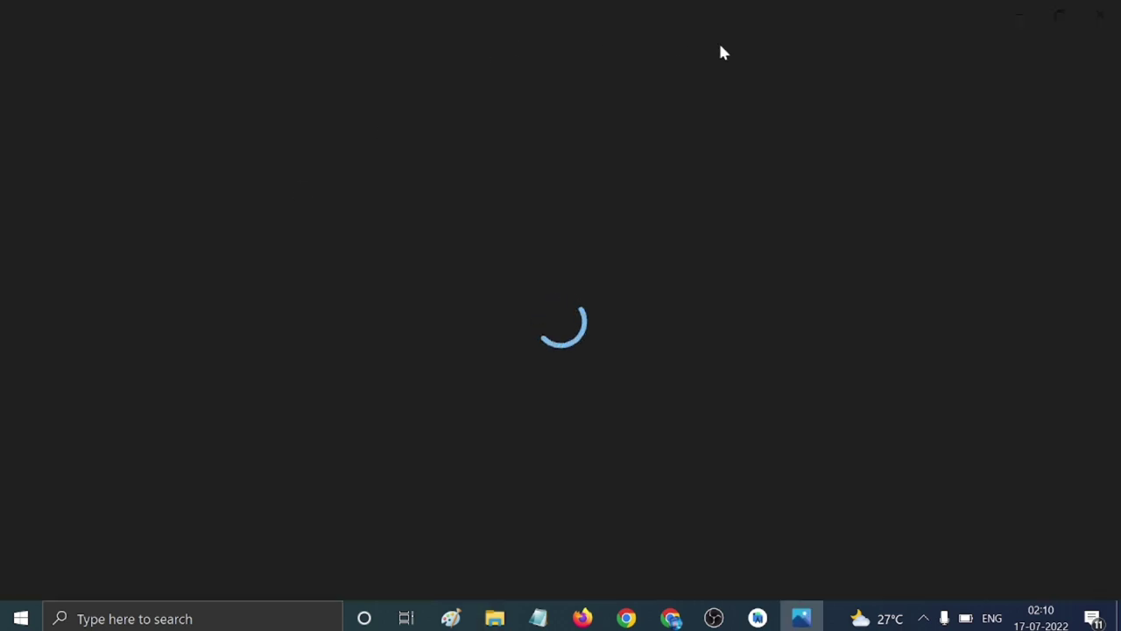
click(1089, 10)
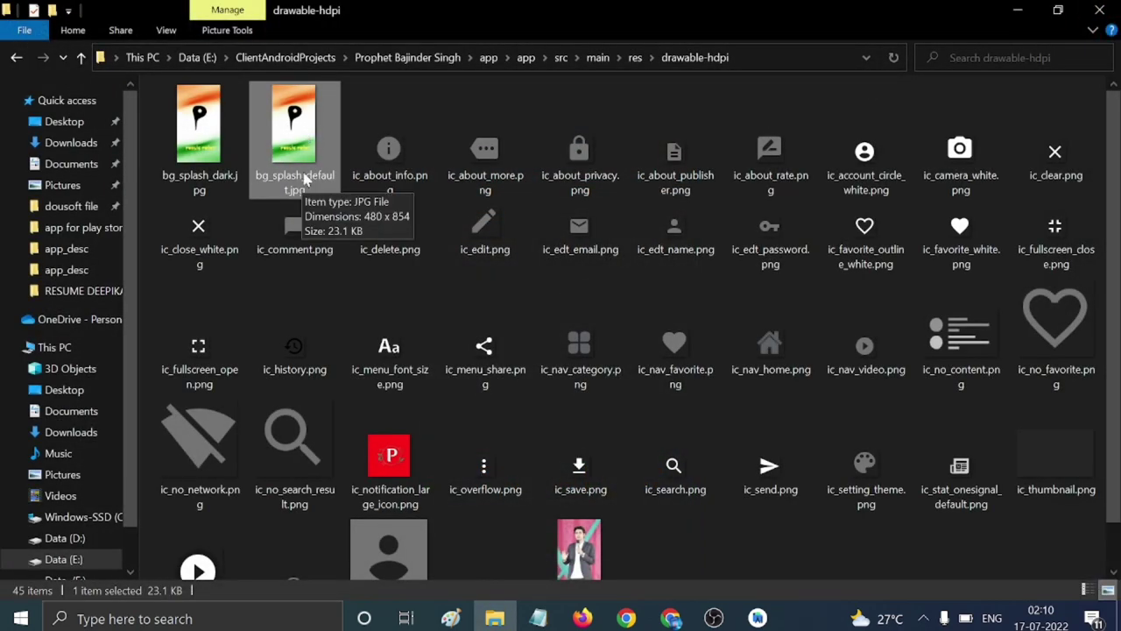
click(305, 193)
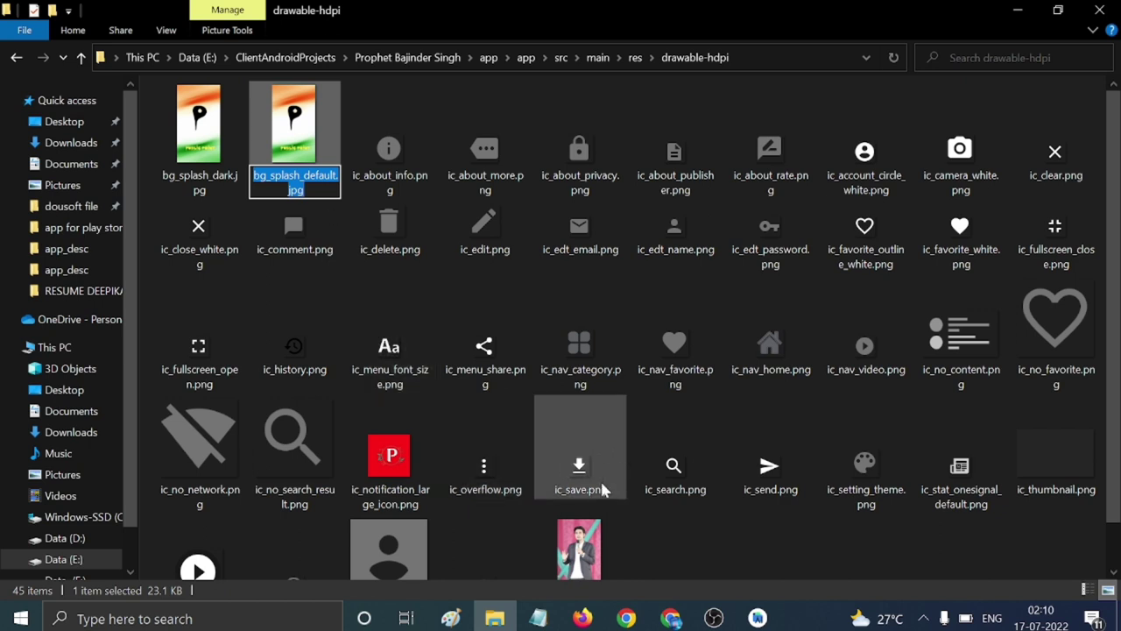
key(Escape)
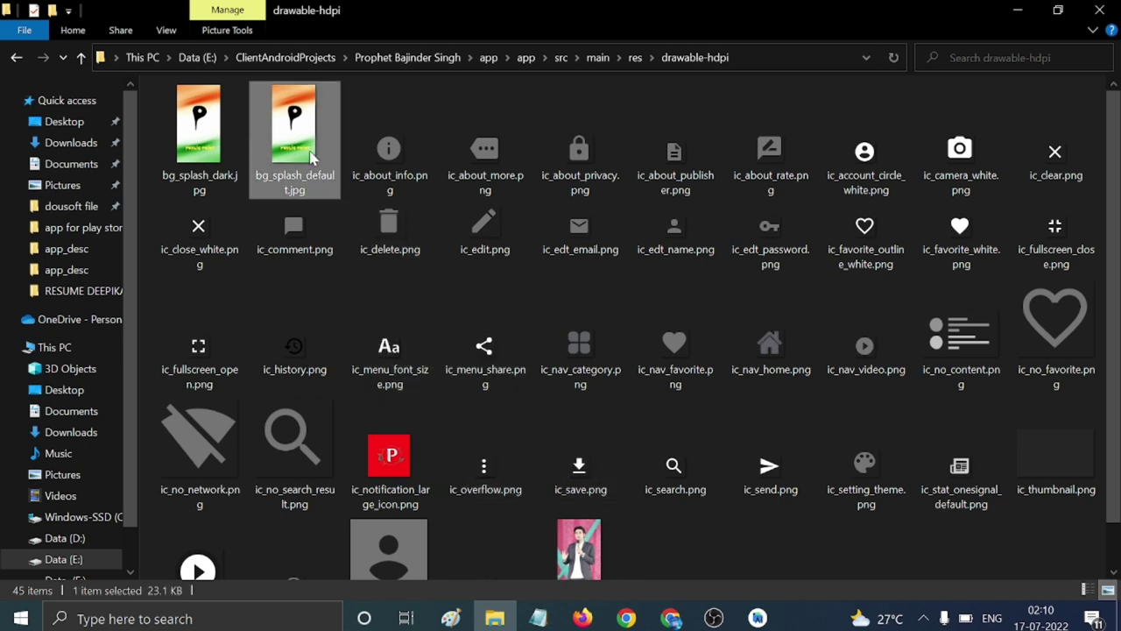
key(Delete)
scroll(380, 310, down, 1)
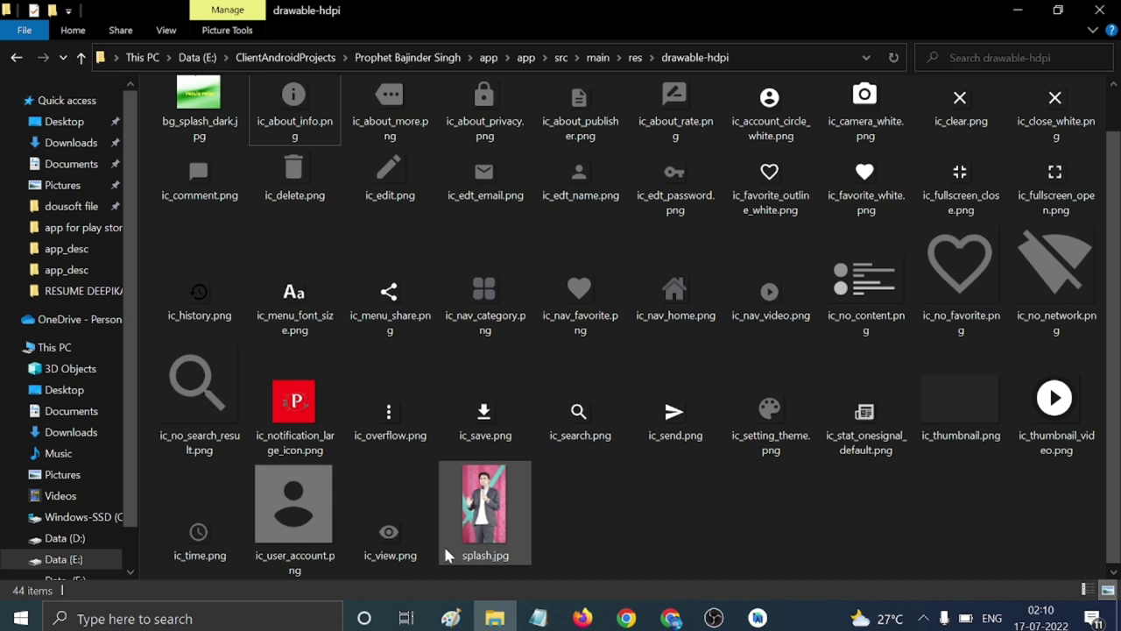
click(493, 560)
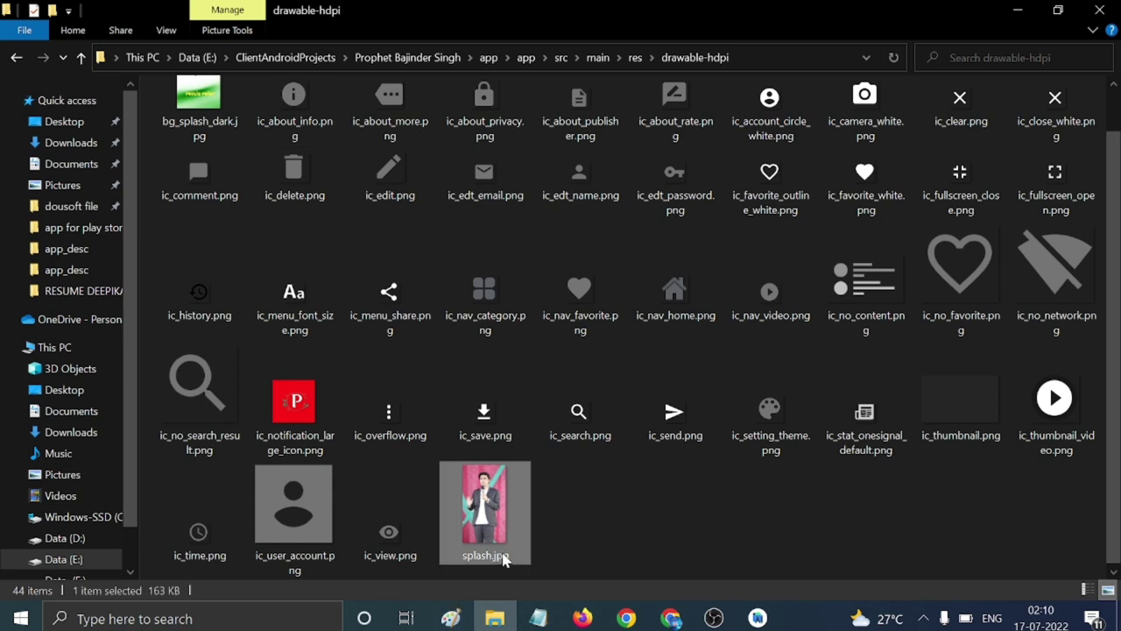
click(504, 561)
key(ctrl+a)
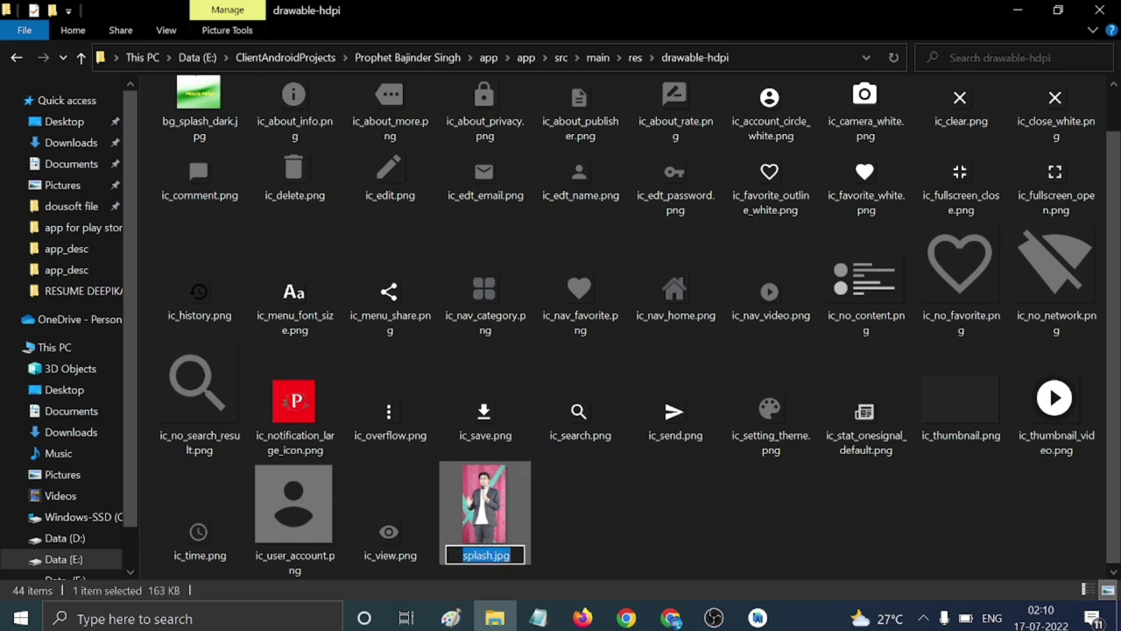
key(ctrl+v)
click(602, 509)
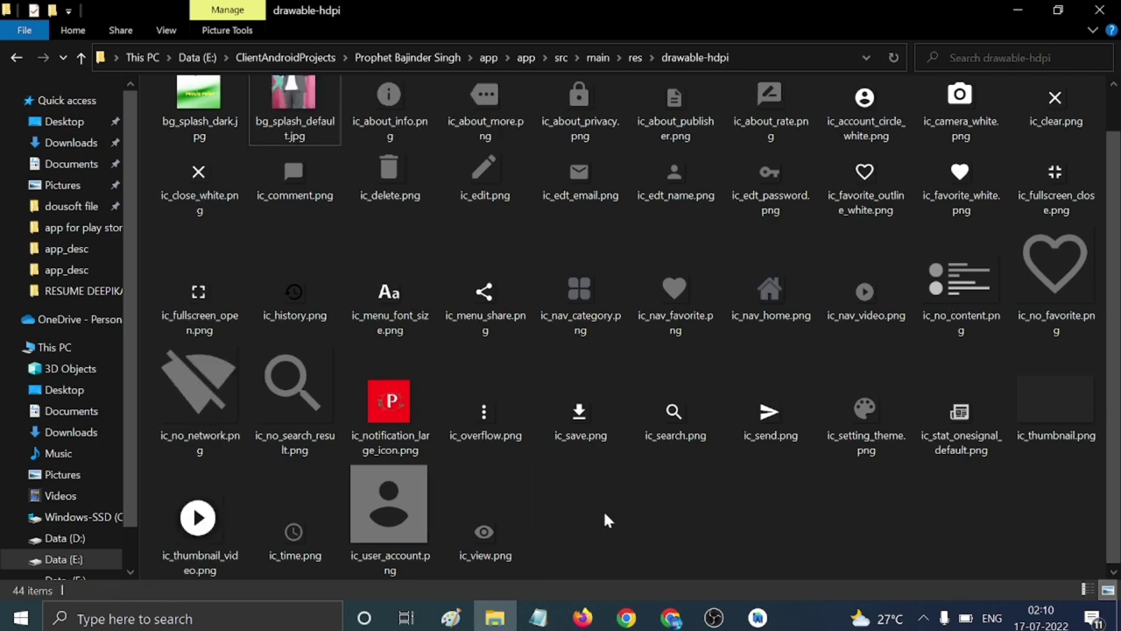
Duplicate the new splash image, delete the old bg_splash_dark.jpg, and rename the copy bg_splash_dark.
click(280, 140)
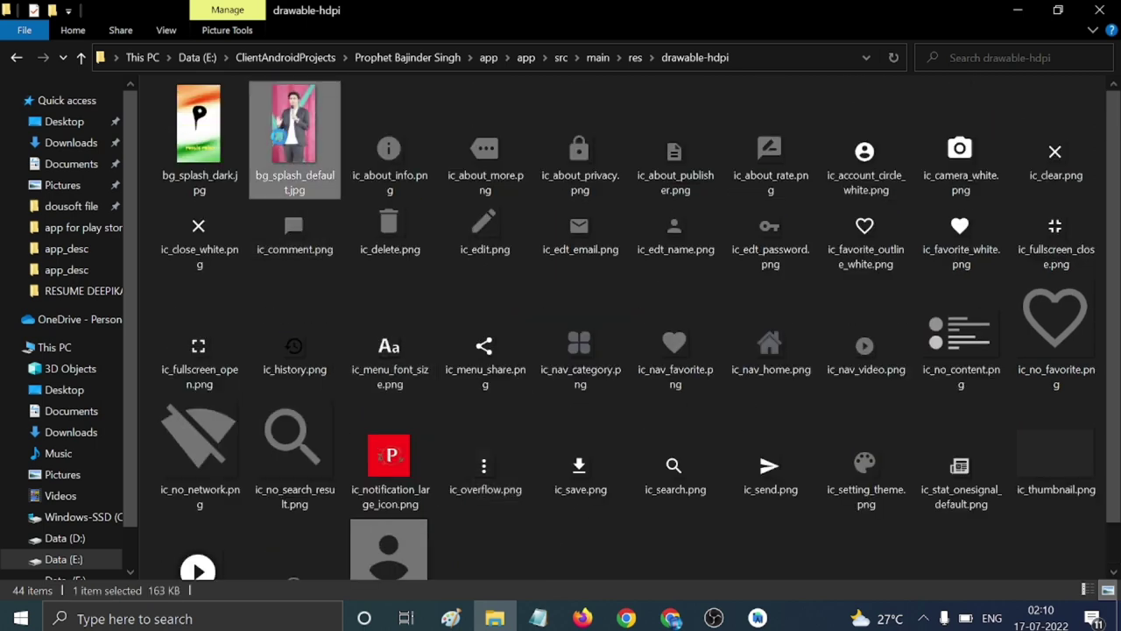
right_click(281, 140)
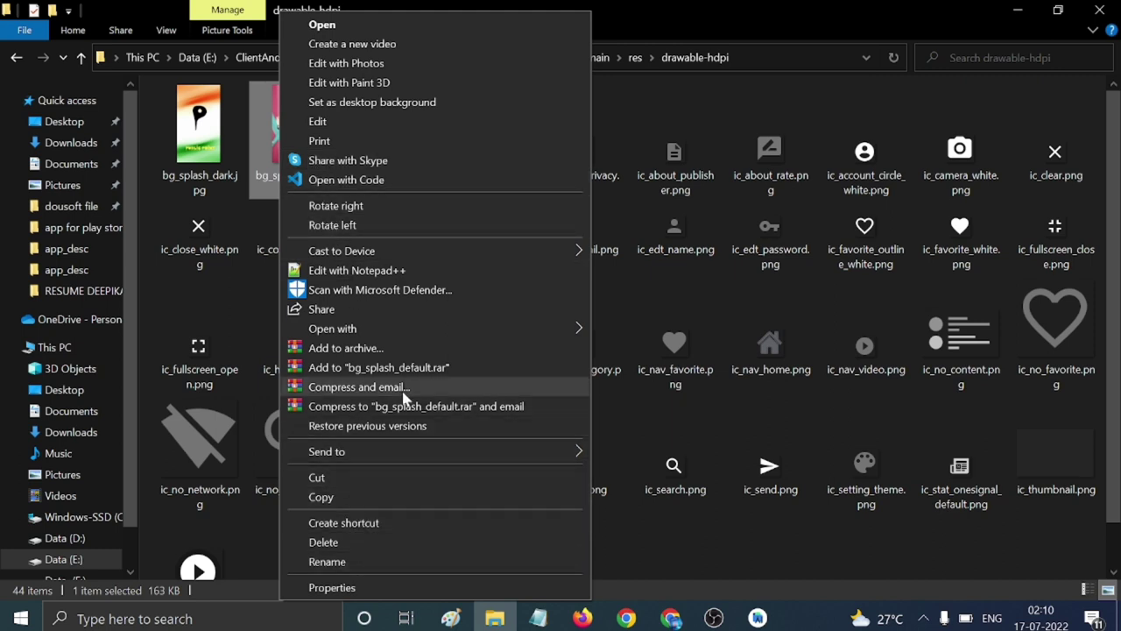
click(282, 140)
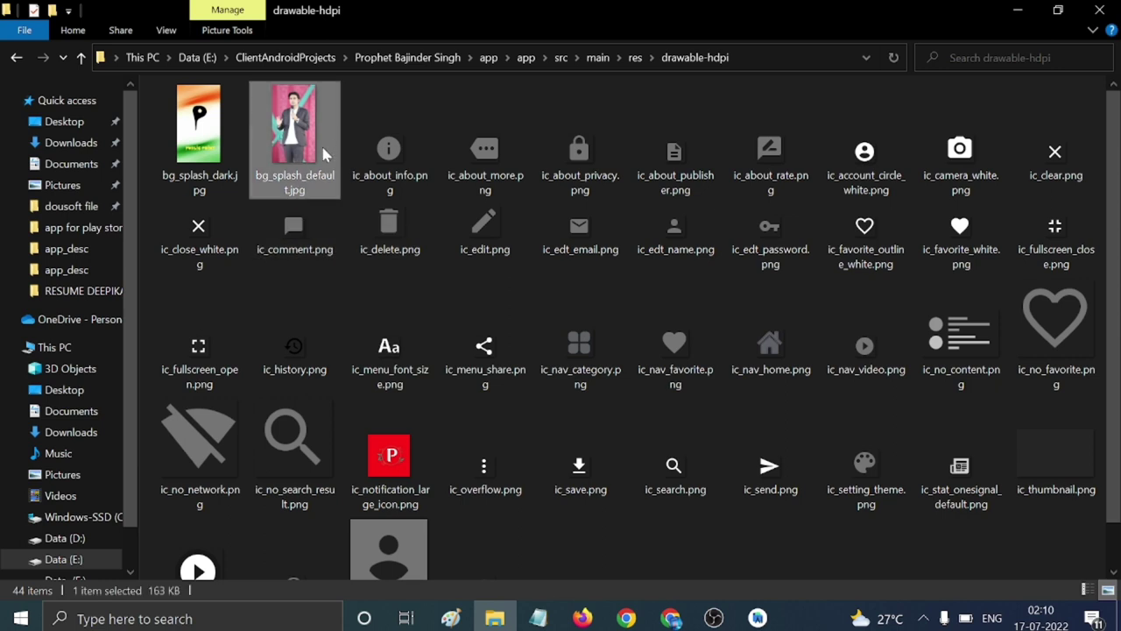
key(ctrl+c)
key(ctrl+v)
click(209, 188)
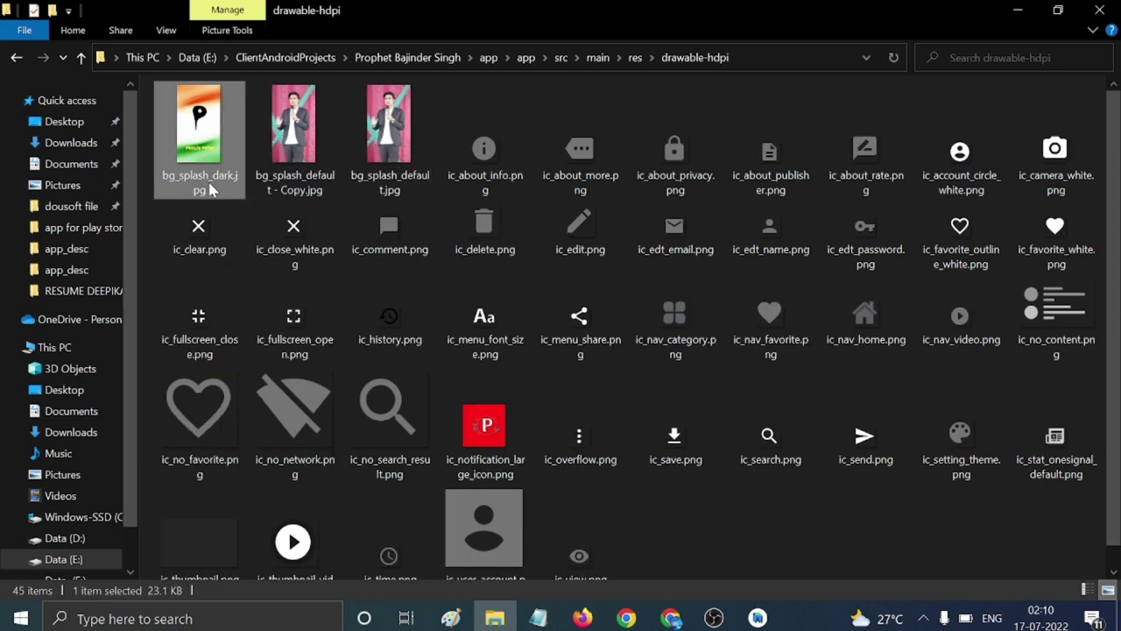
click(213, 188)
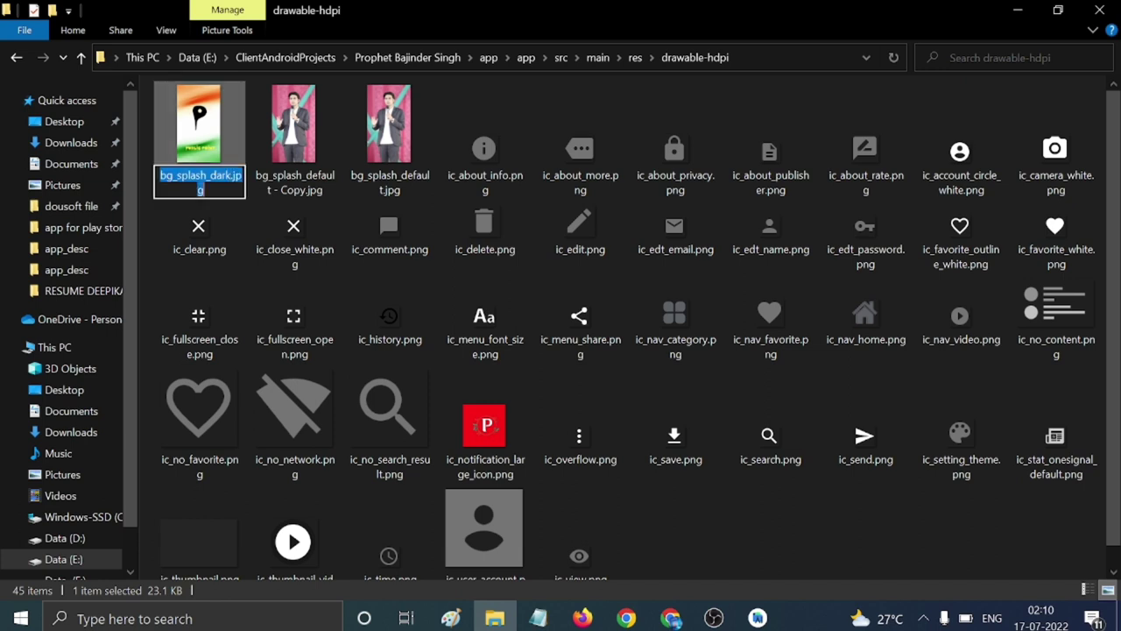
click(208, 121)
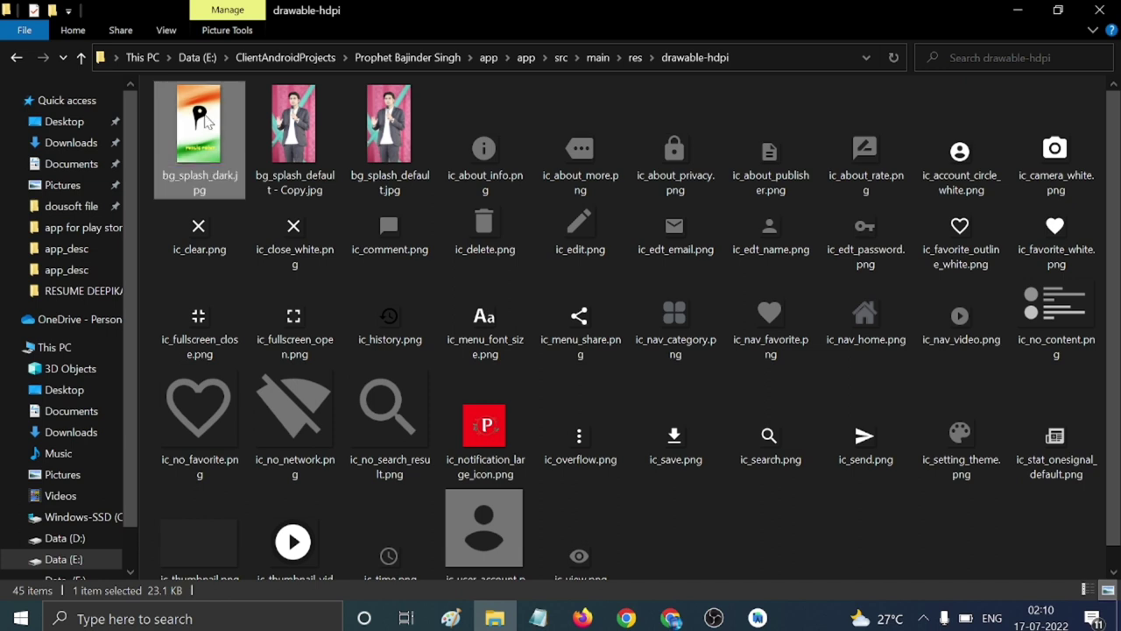
key(Delete)
key(Right)
key(Left)
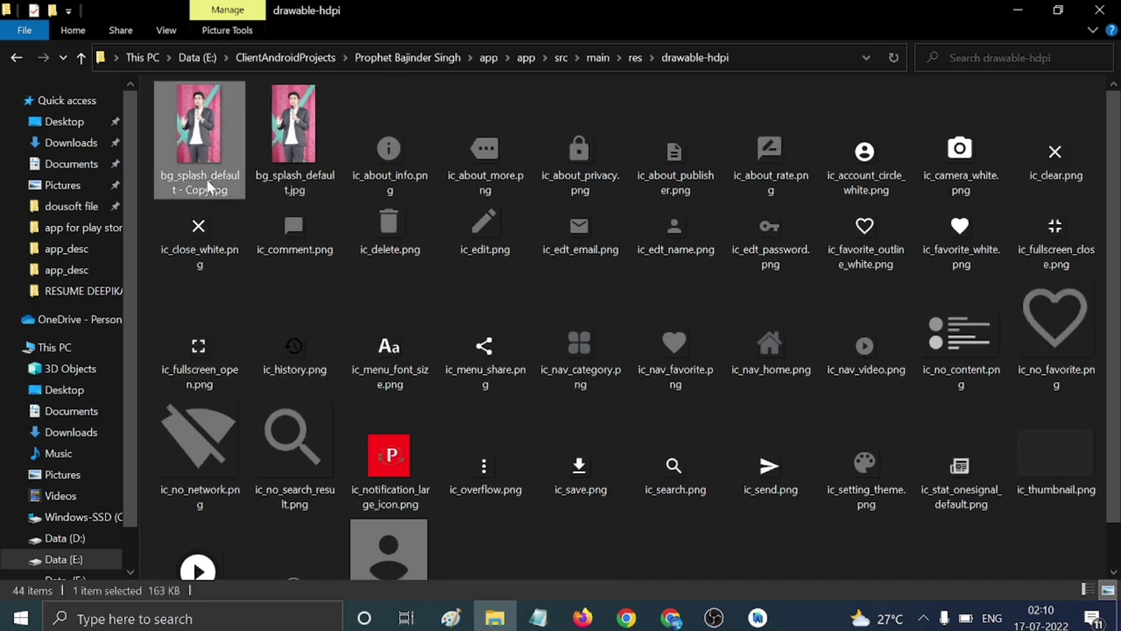
click(213, 189)
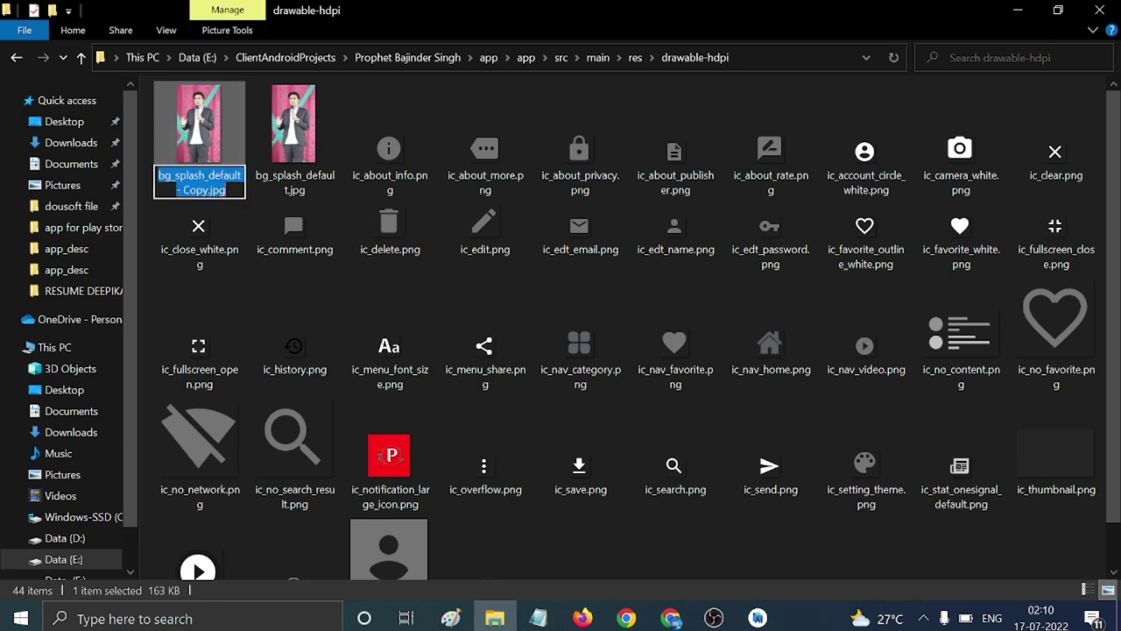
key(ctrl+v)
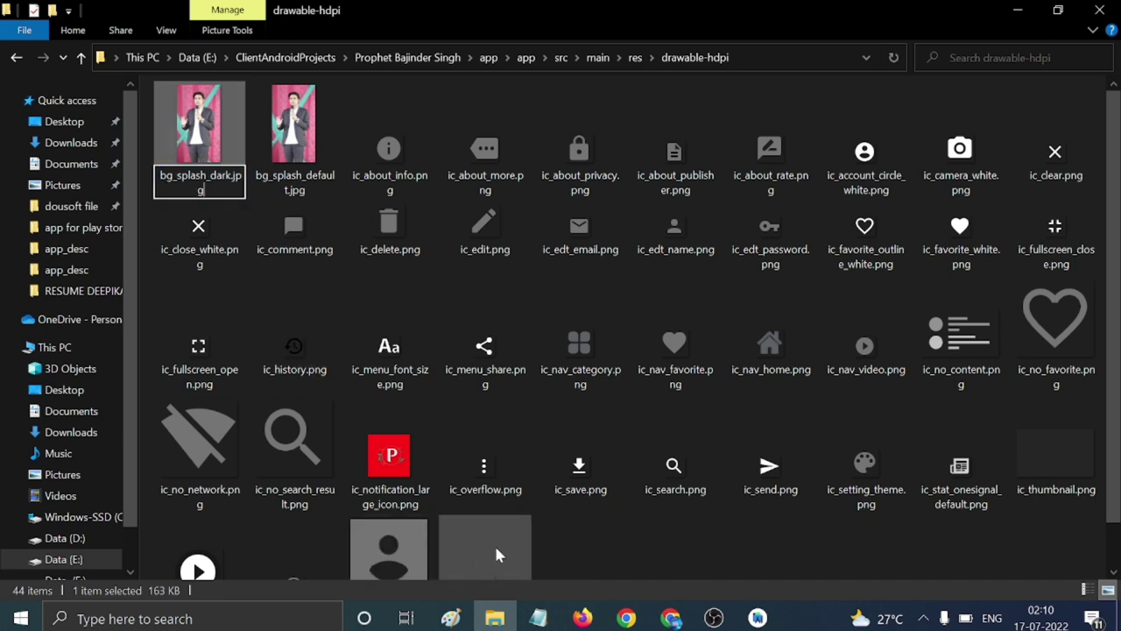
click(494, 543)
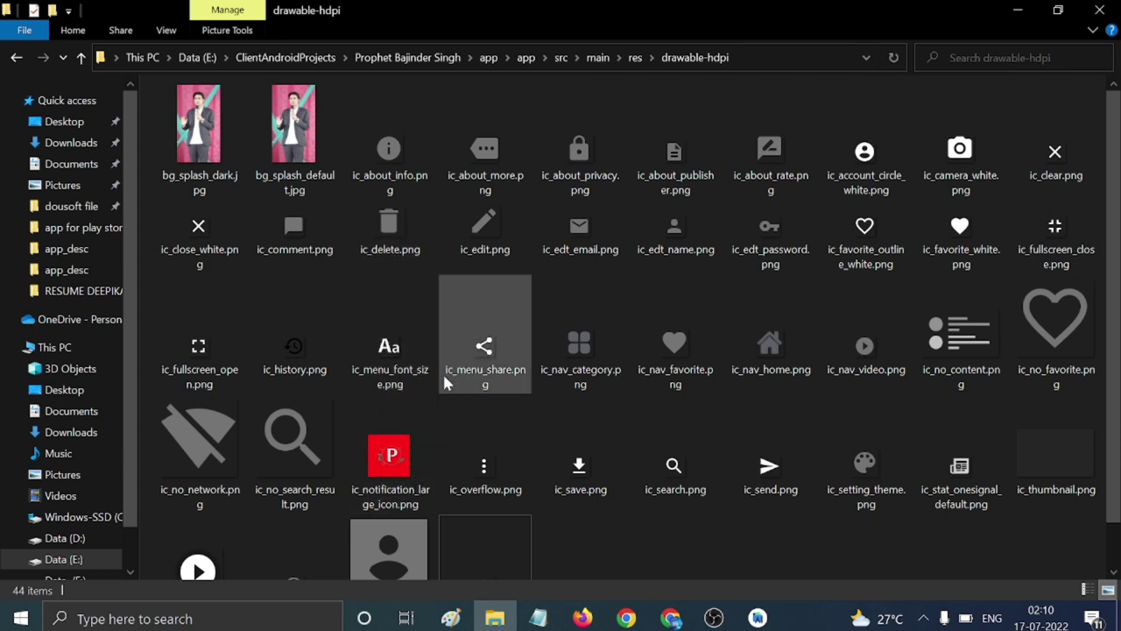
scroll(403, 386, down, 2)
Paste logo.jpg into Paint from file and crop the canvas to it.
mouse_move(392, 436)
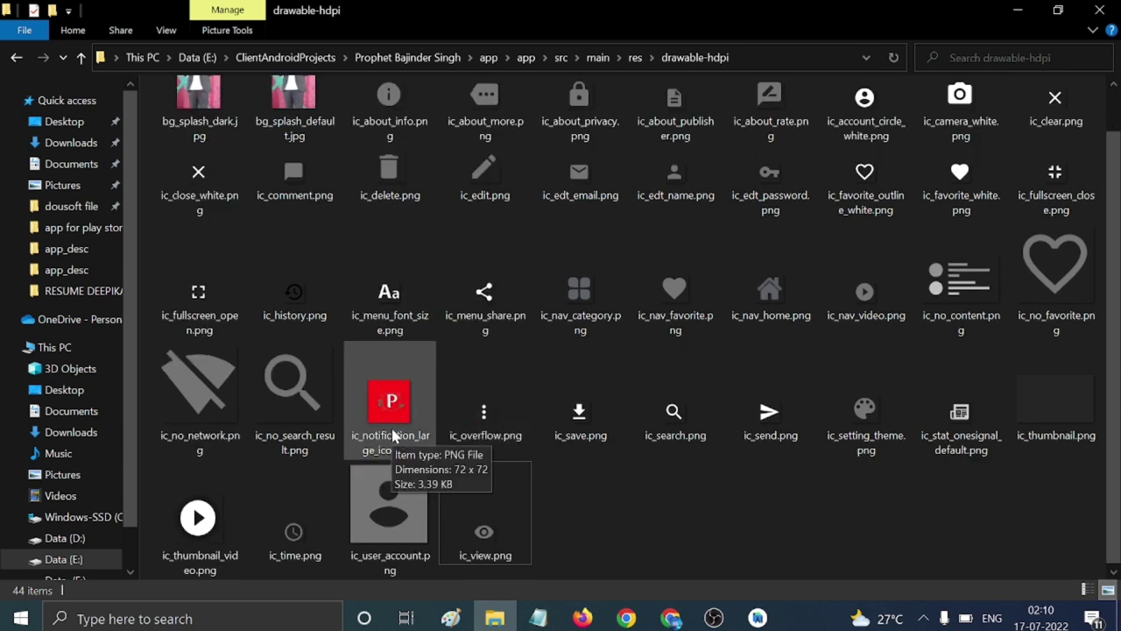
click(454, 618)
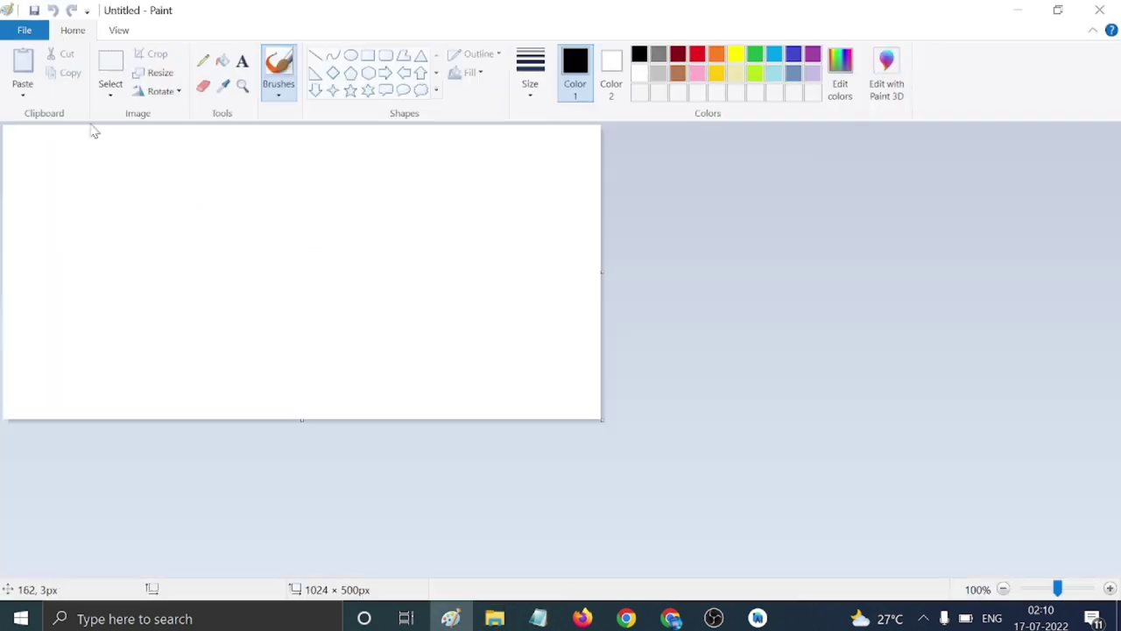
click(34, 101)
click(40, 135)
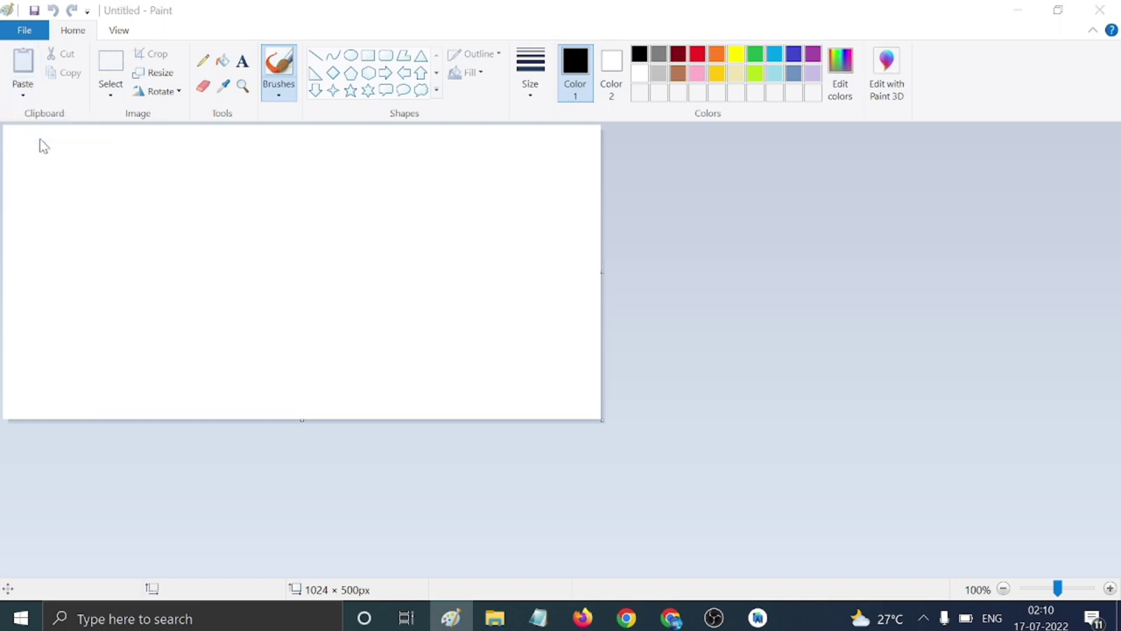
mouse_move(518, 280)
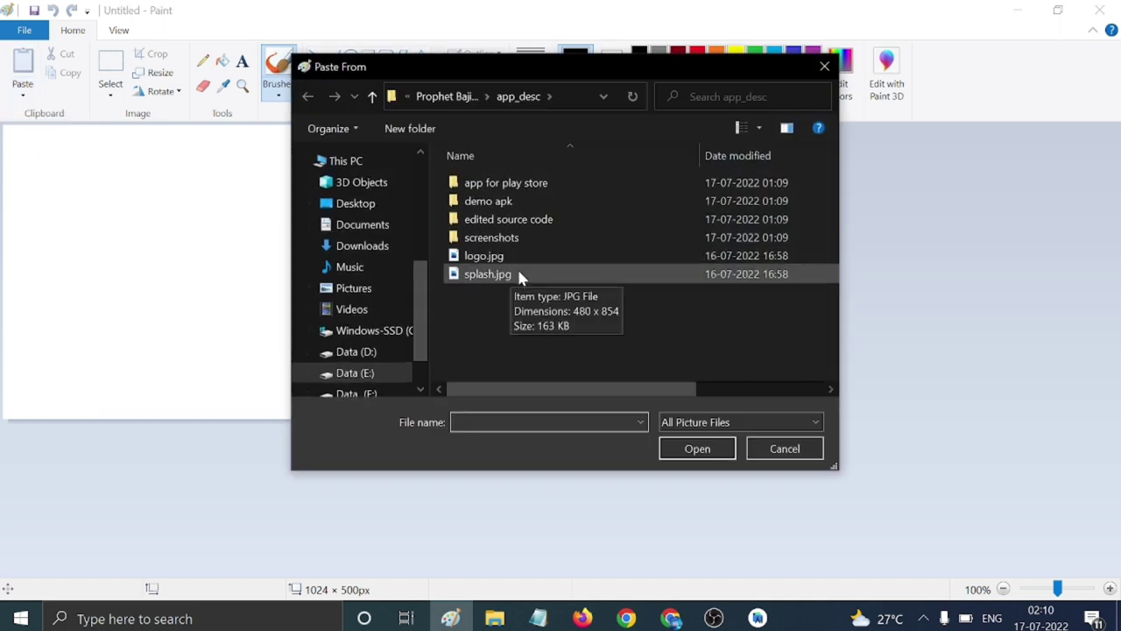
click(518, 253)
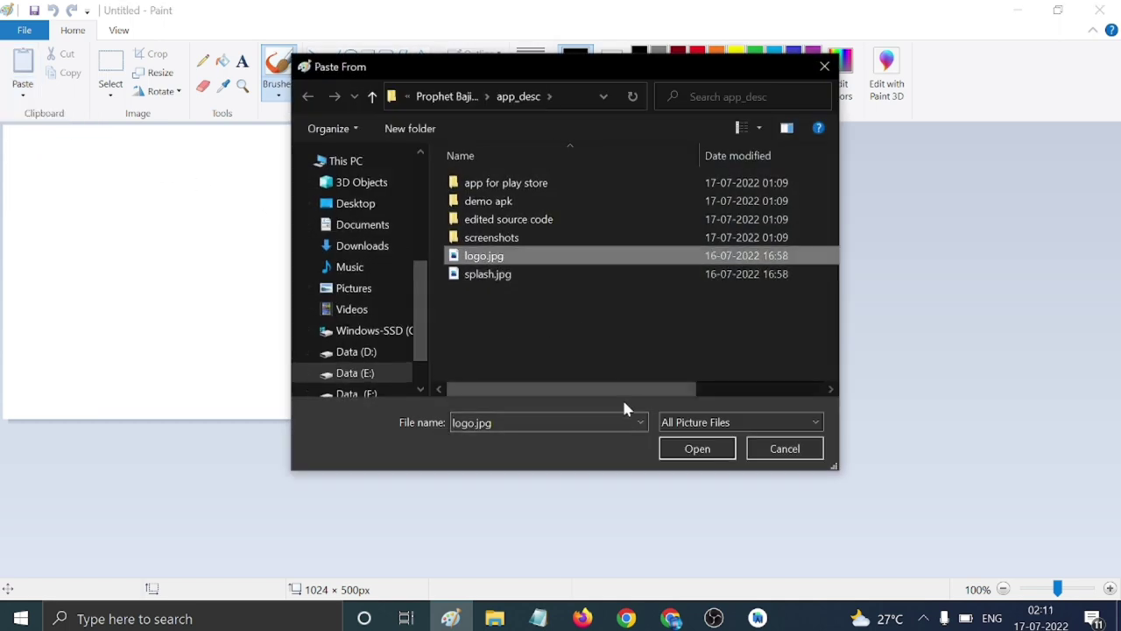
click(676, 452)
click(155, 54)
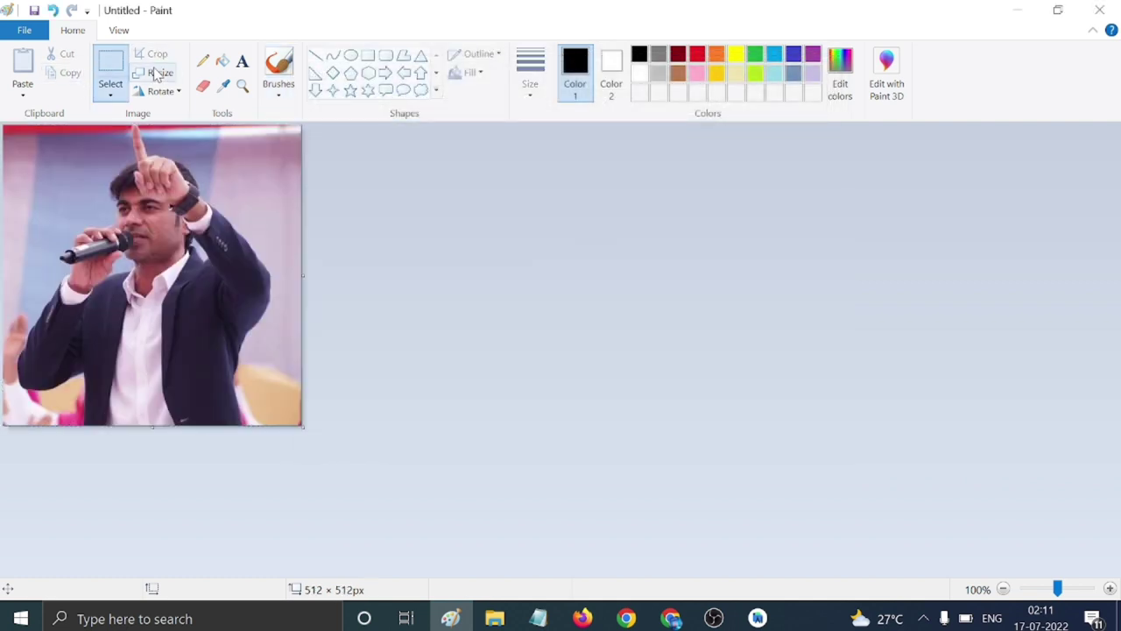
Resize the image to 72 × 72 pixels with the aspect ratio unlocked.
click(157, 73)
click(201, 153)
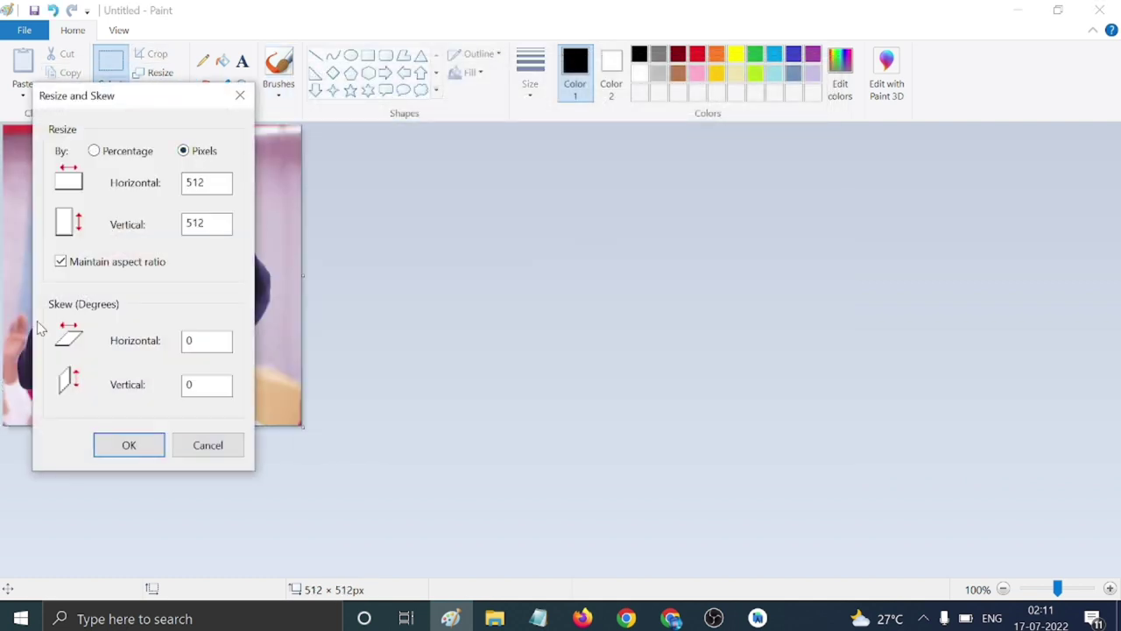
click(60, 261)
click(204, 183)
key(ctrl+a)
key(BackSpace)
key(Tab)
text(7)
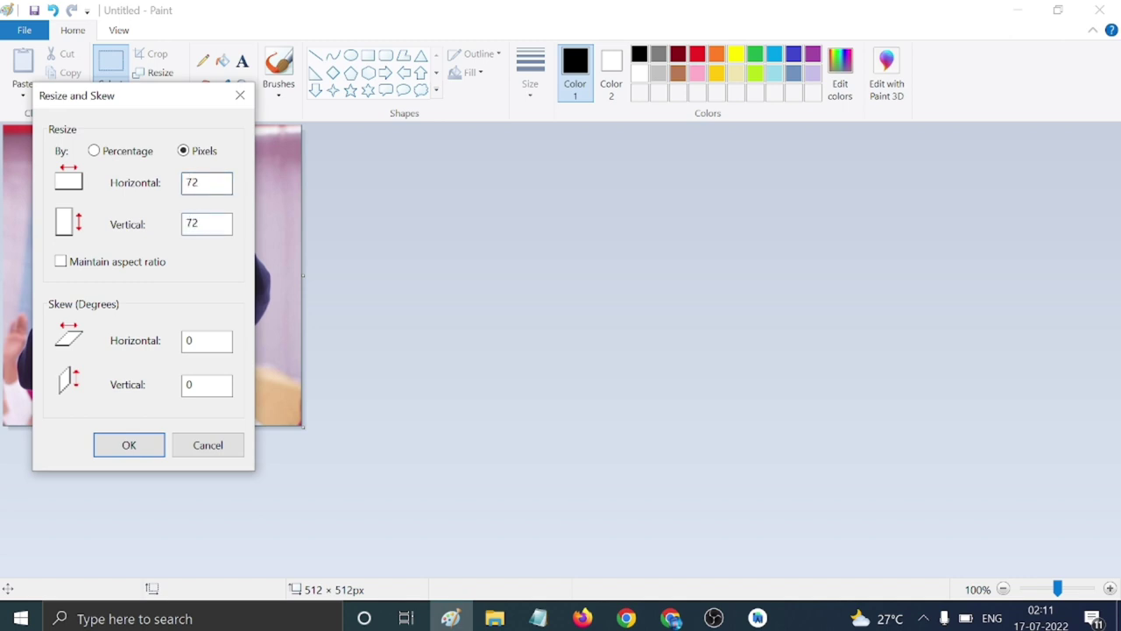
click(138, 445)
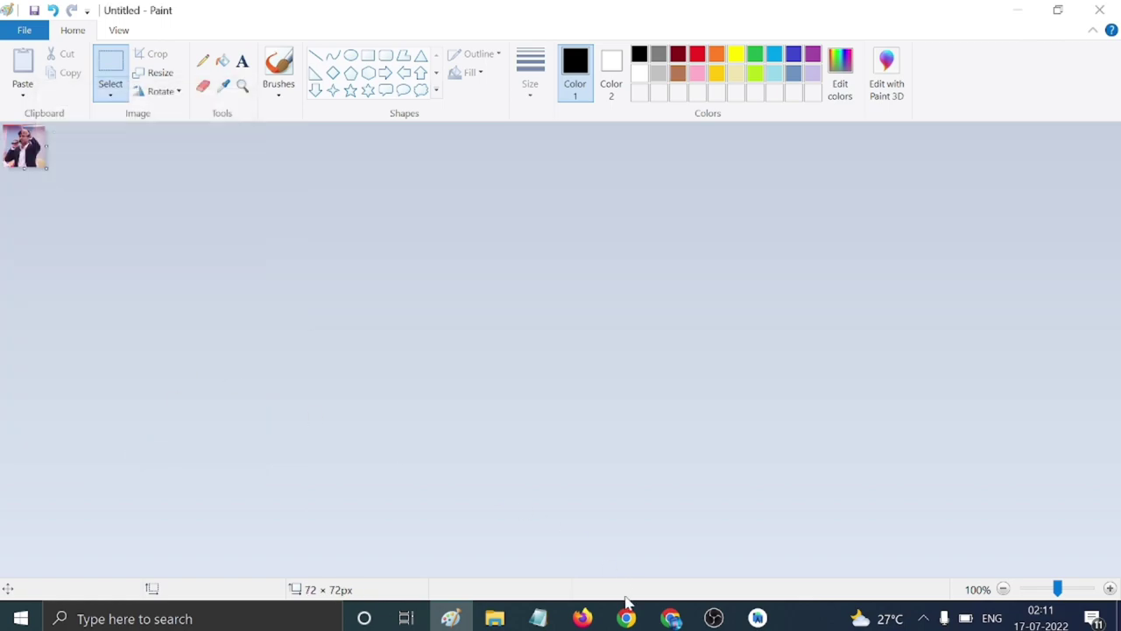
click(494, 619)
In Paint's Save As, name the file ic_notification_large_icon.png, copied from Explorer.
click(419, 447)
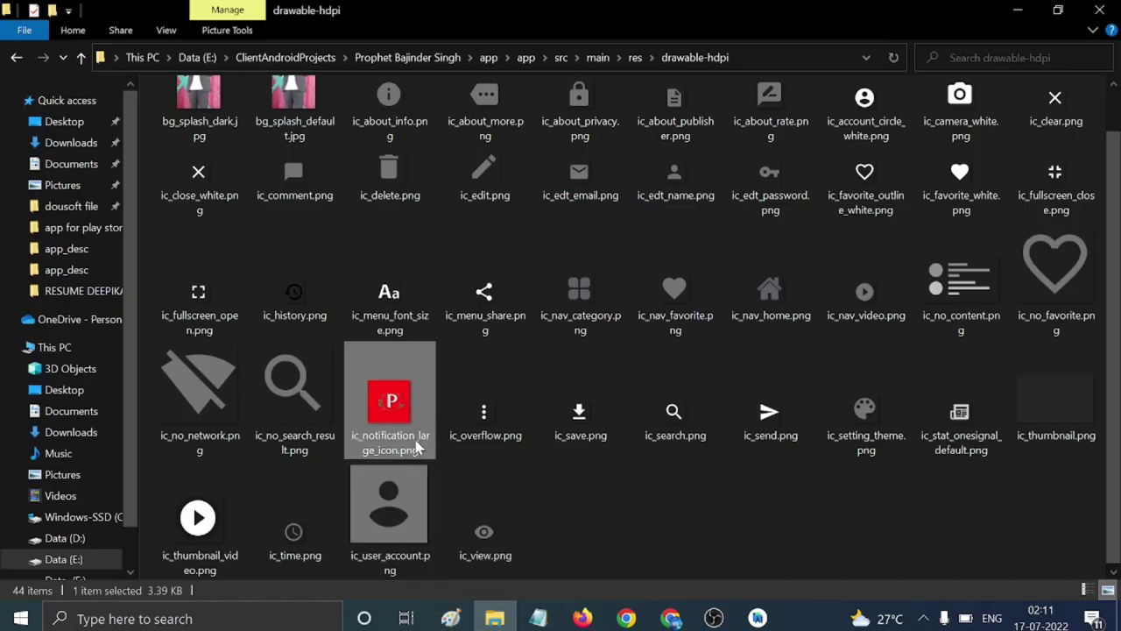
click(418, 446)
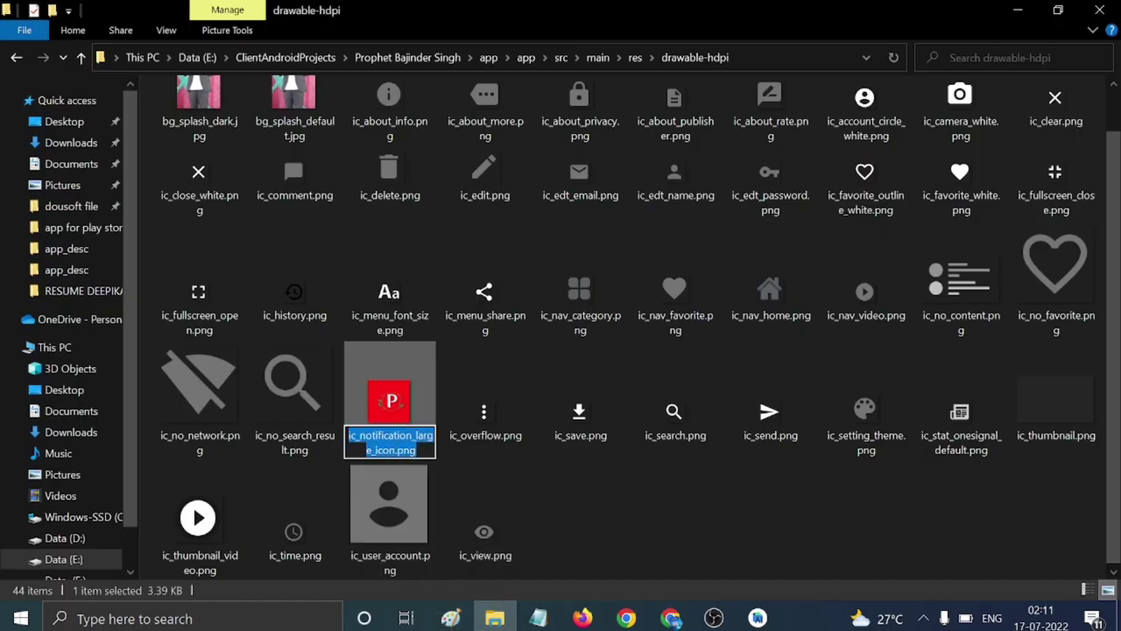
click(450, 619)
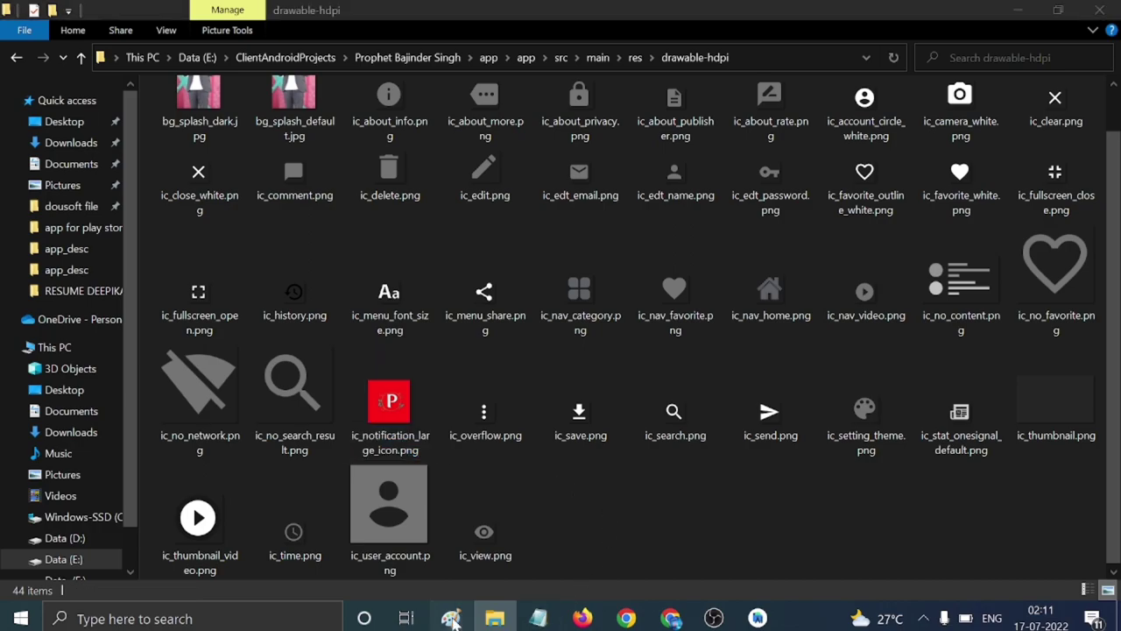
click(26, 32)
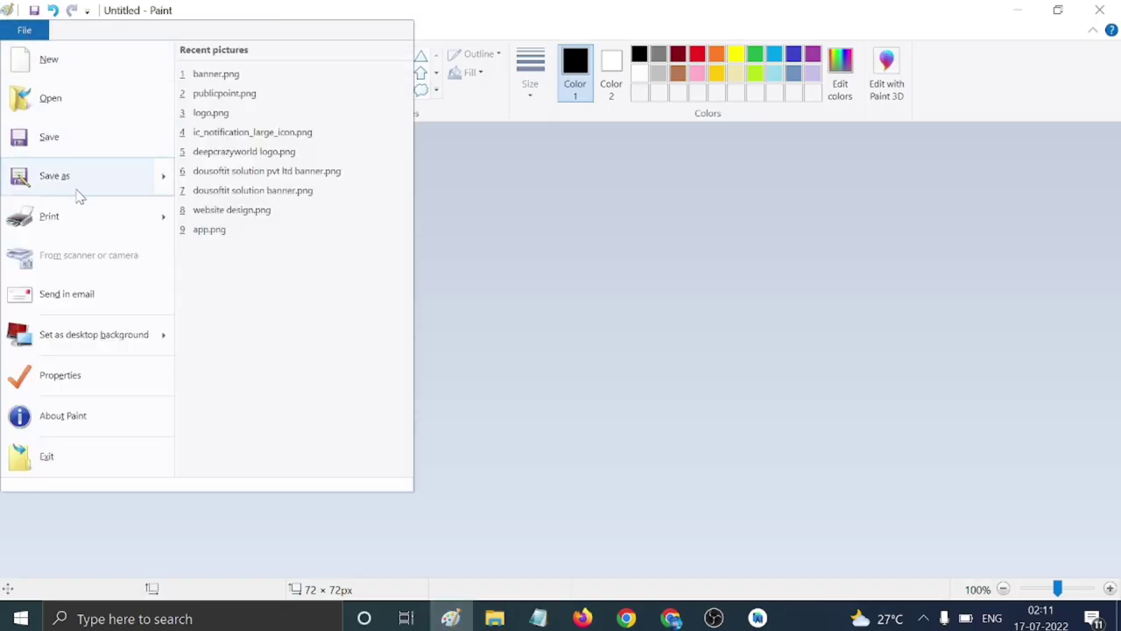
click(78, 193)
click(563, 98)
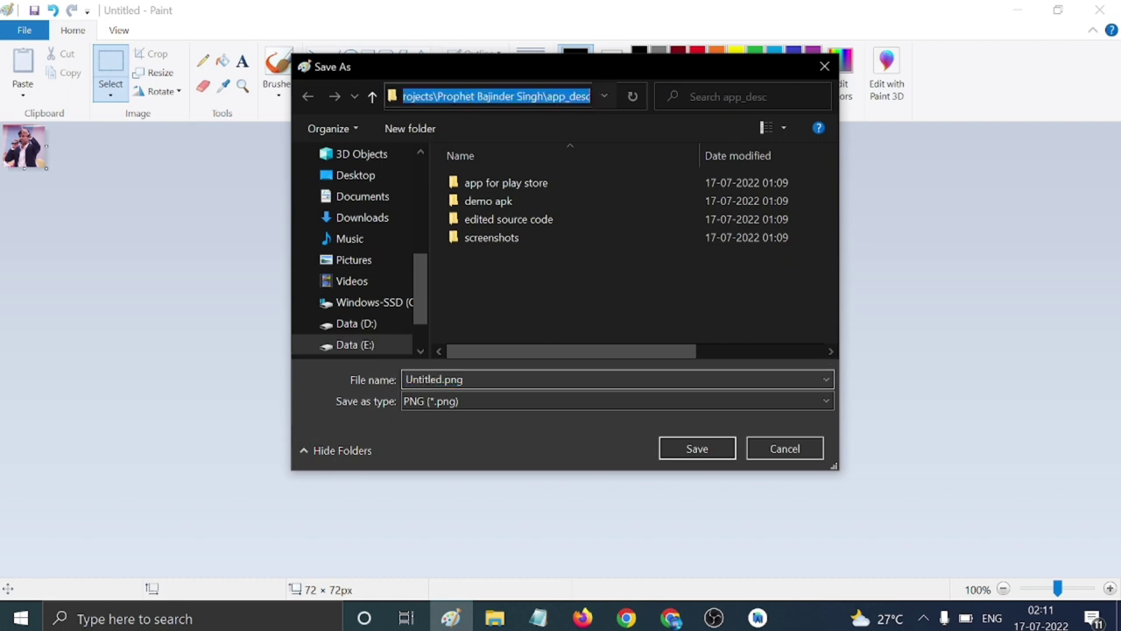
key(ctrl+v)
key(ctrl+a)
key(ctrl+c)
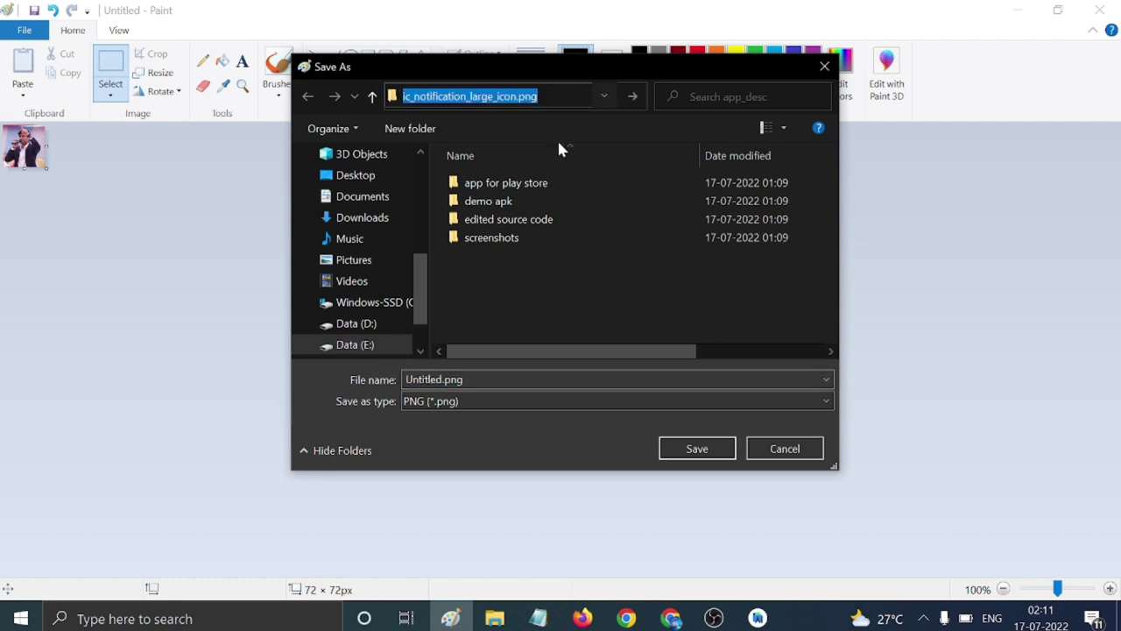
click(538, 97)
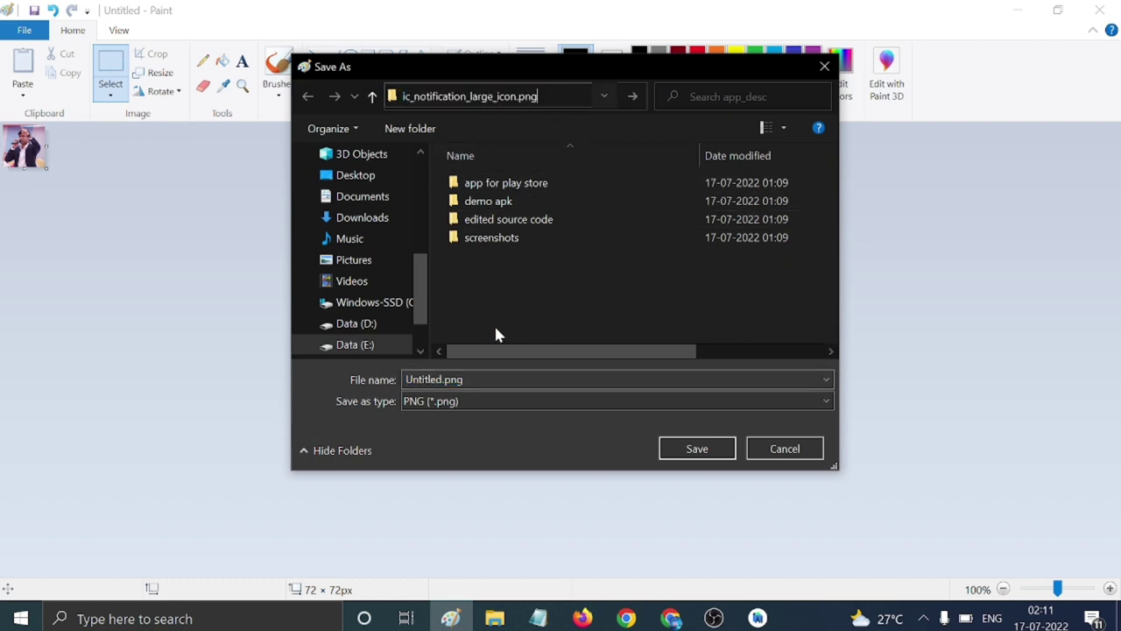
key(Return)
click(693, 222)
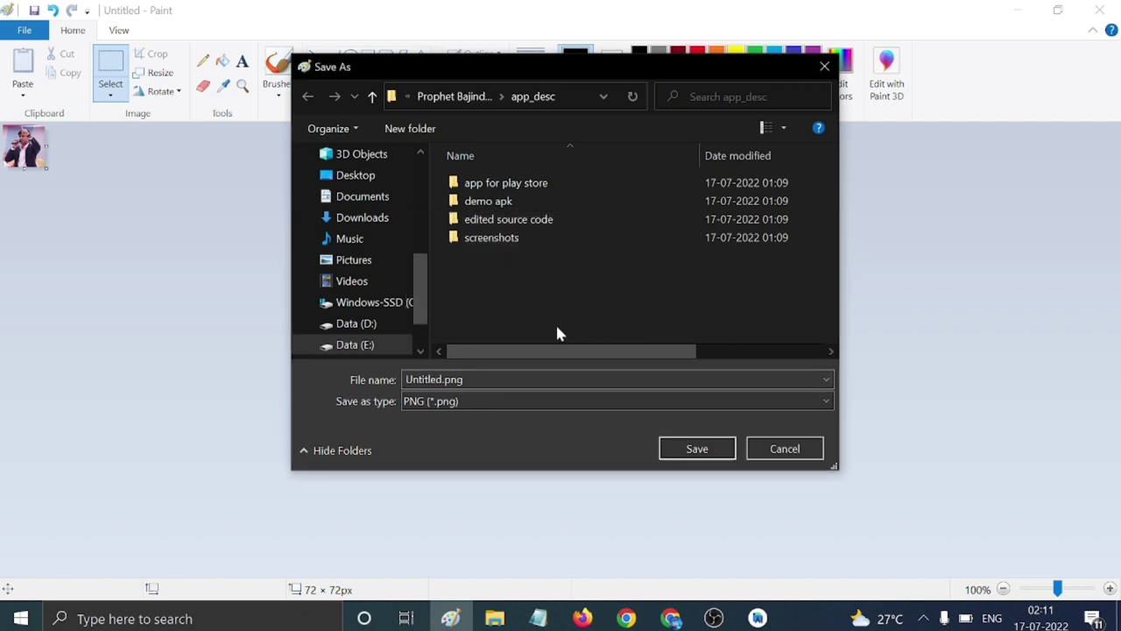
click(525, 379)
key(ctrl+v)
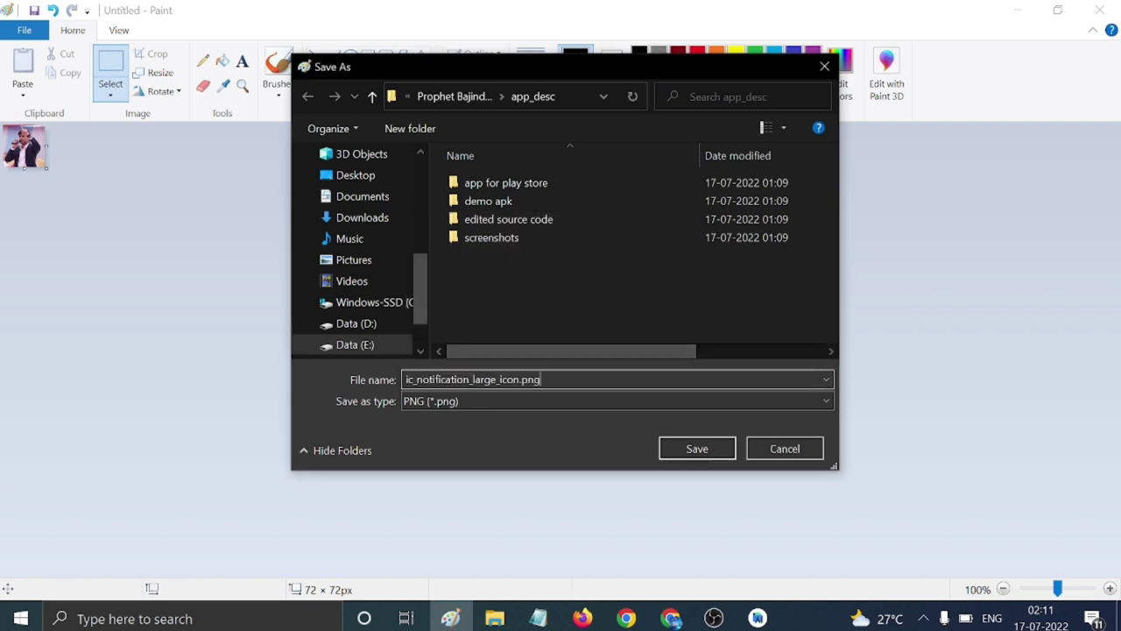
Save it into drawable-hdpi, replacing the existing notification icon.
click(495, 618)
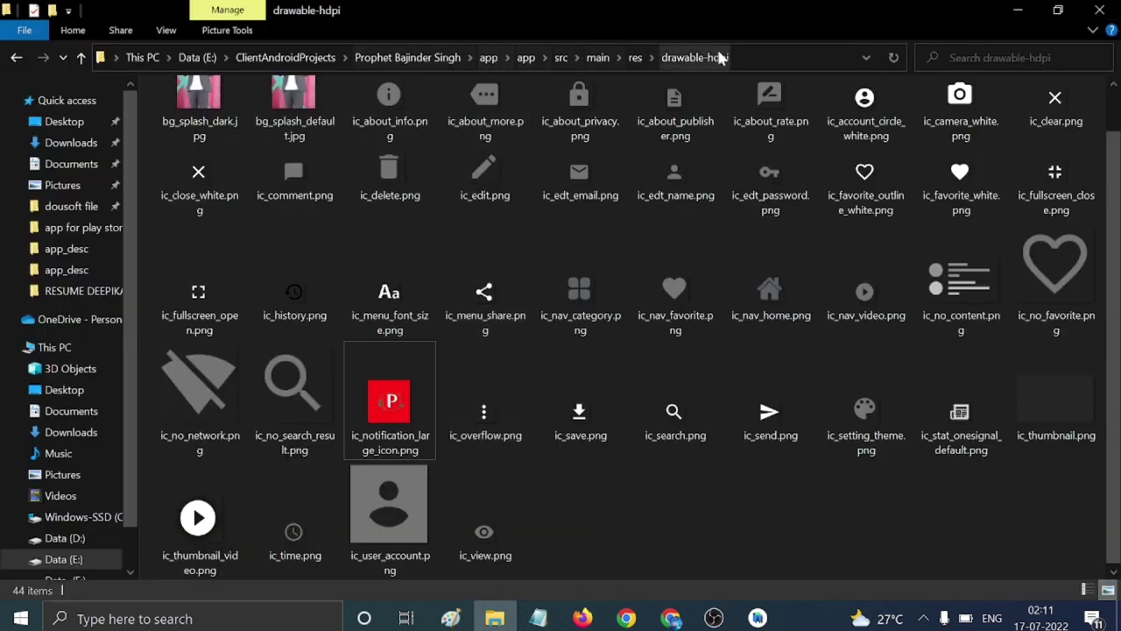
click(759, 58)
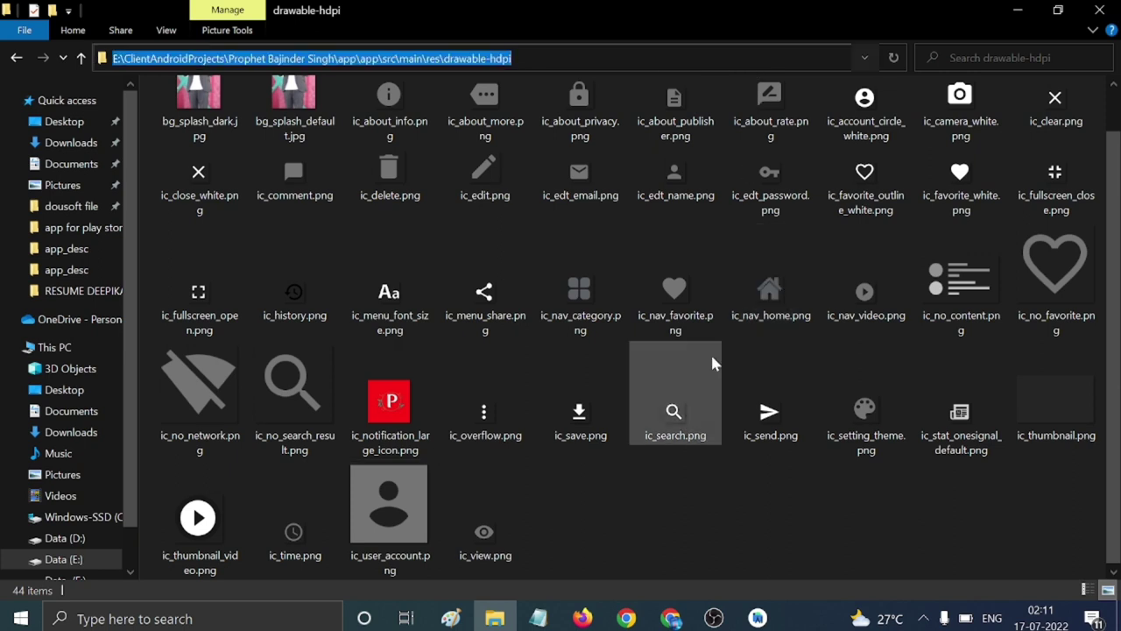
click(451, 618)
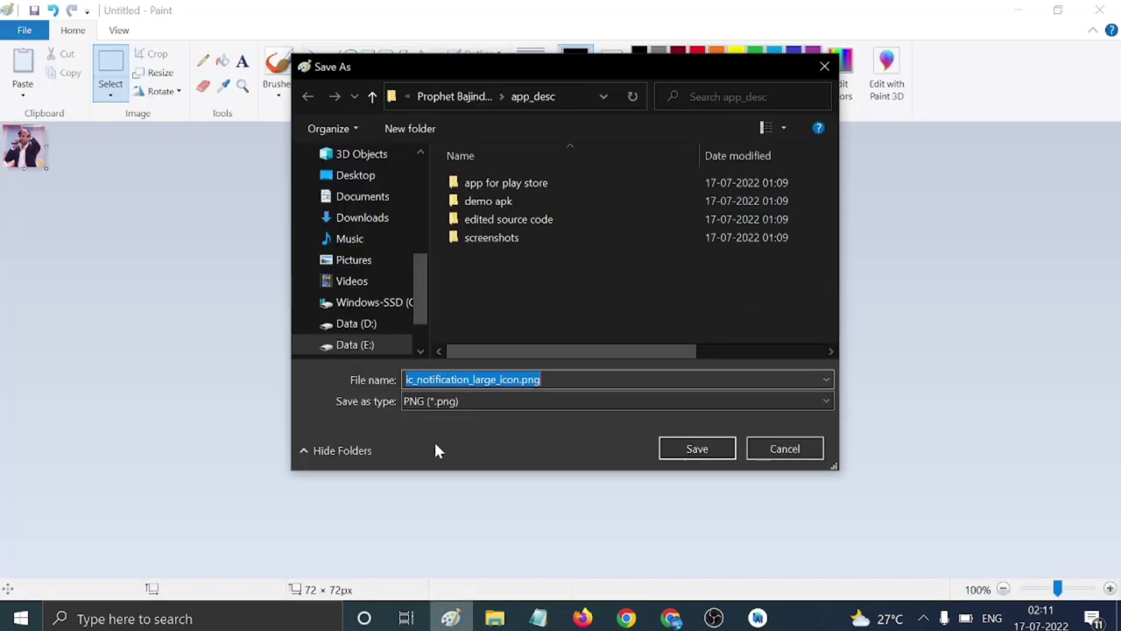
click(584, 96)
key(ctrl+v)
key(Return)
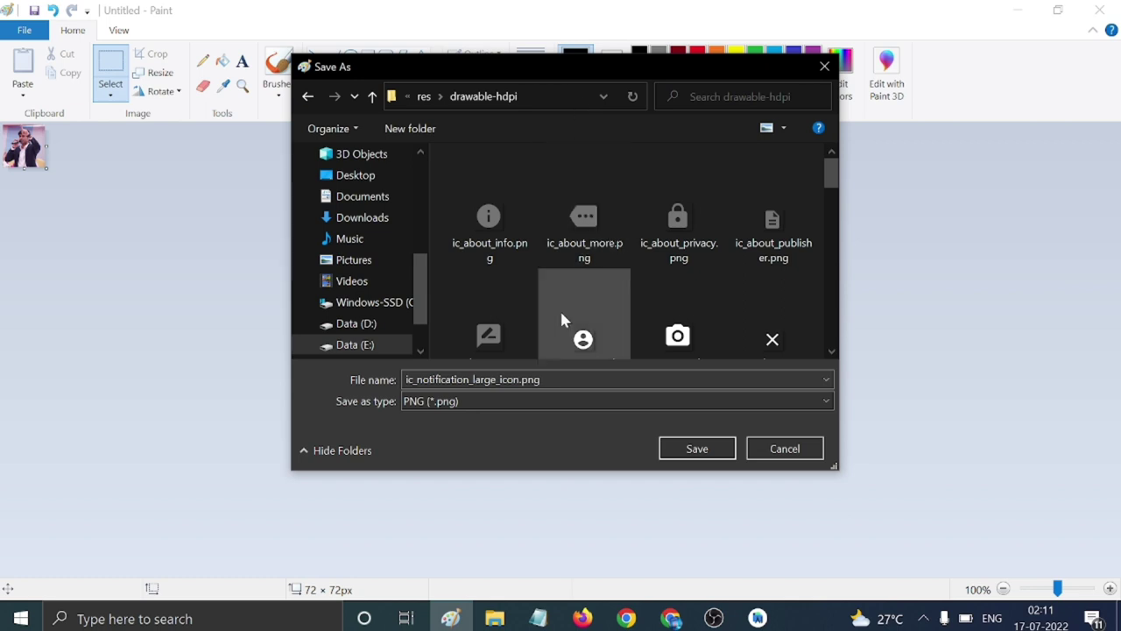
click(693, 448)
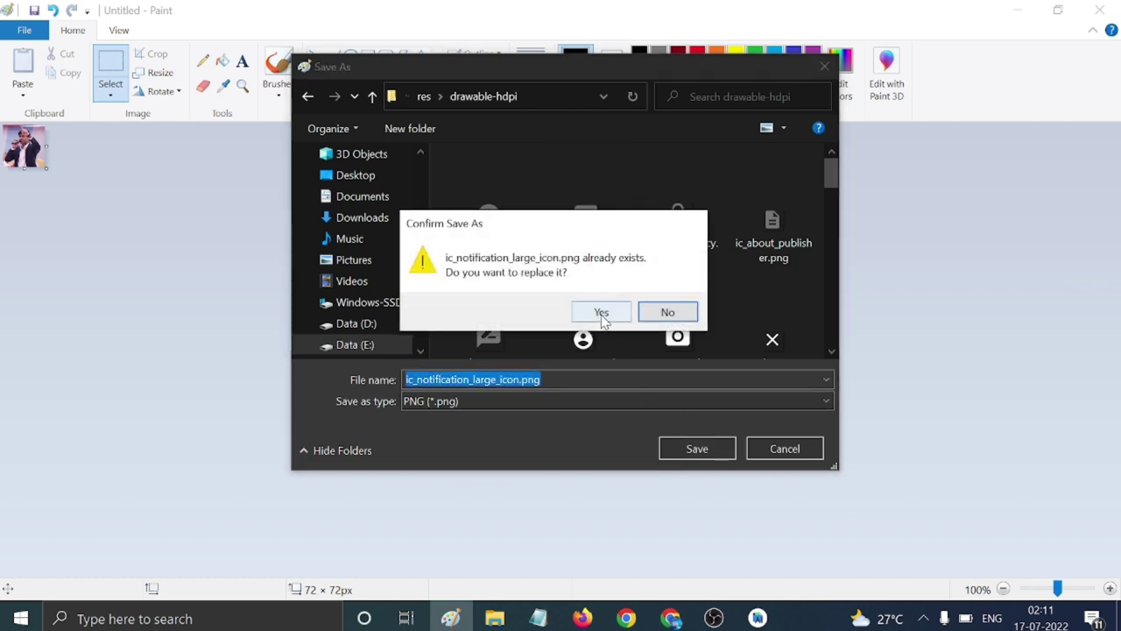
click(602, 316)
click(495, 618)
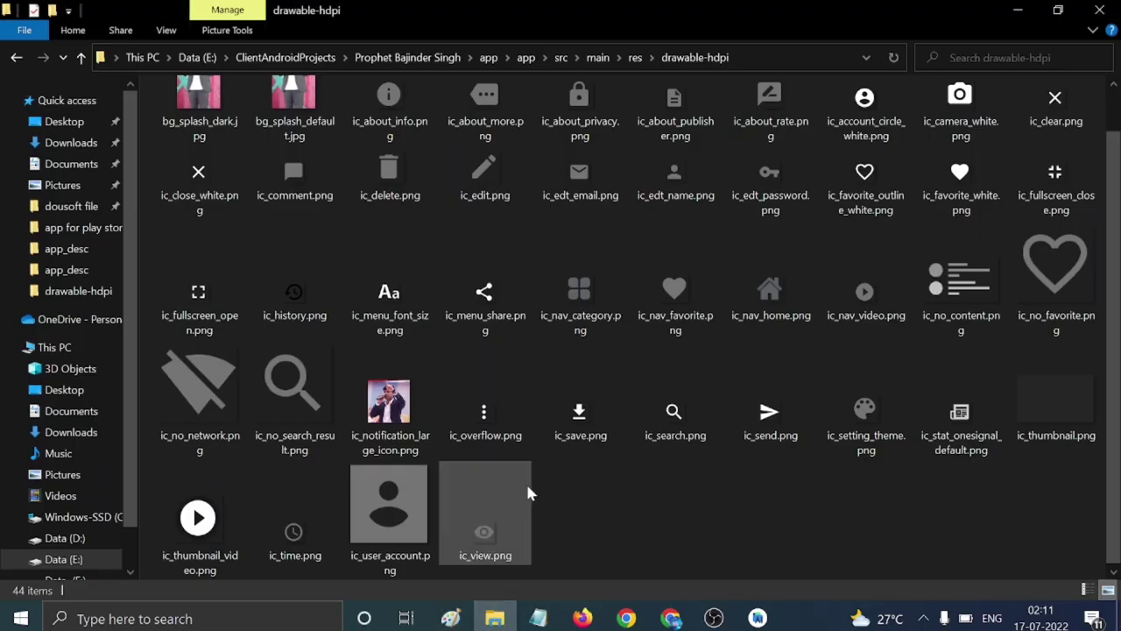
Check drawable-mdpi, which holds only ic_stat_onesignal_default.png, return to res, then switch to Android Studio.
scroll(675, 468, up, 1)
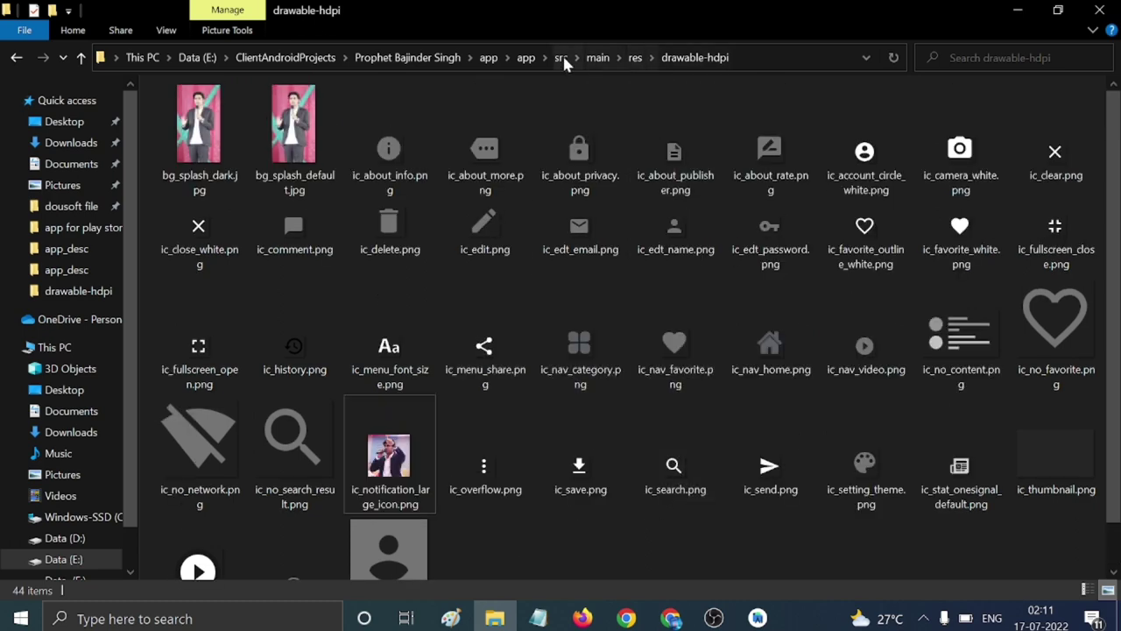
click(631, 58)
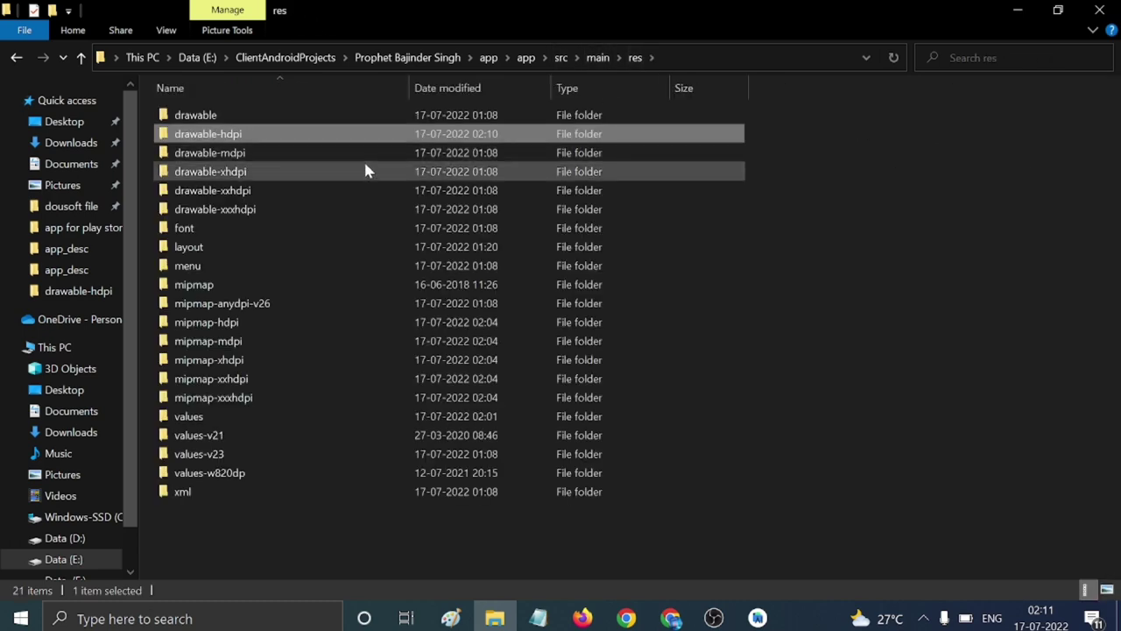
double_click(363, 154)
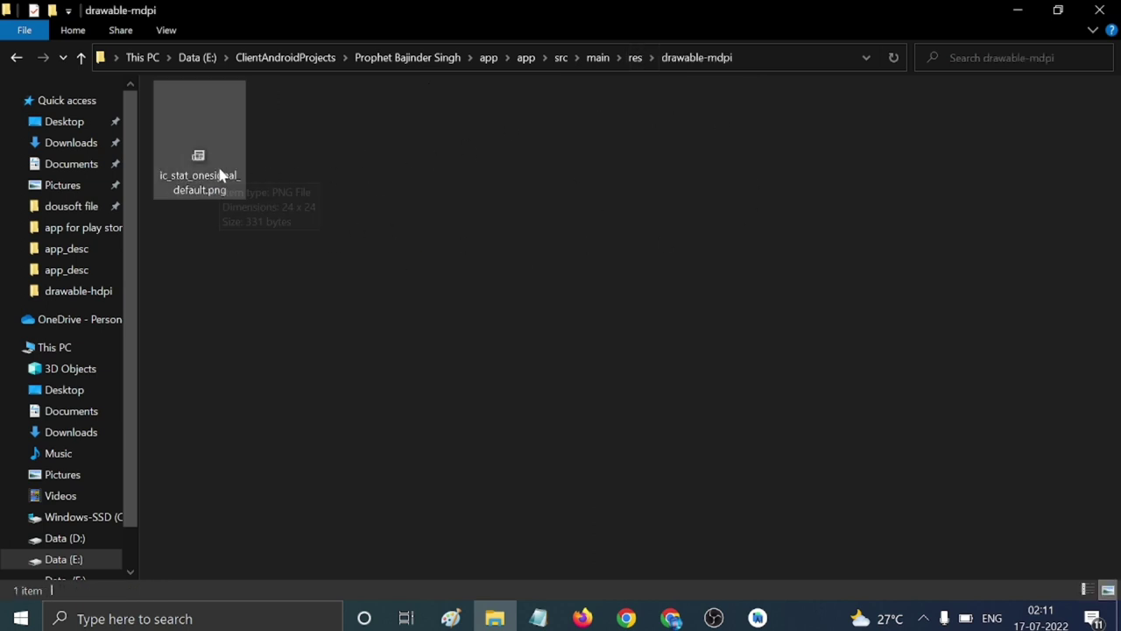
click(637, 57)
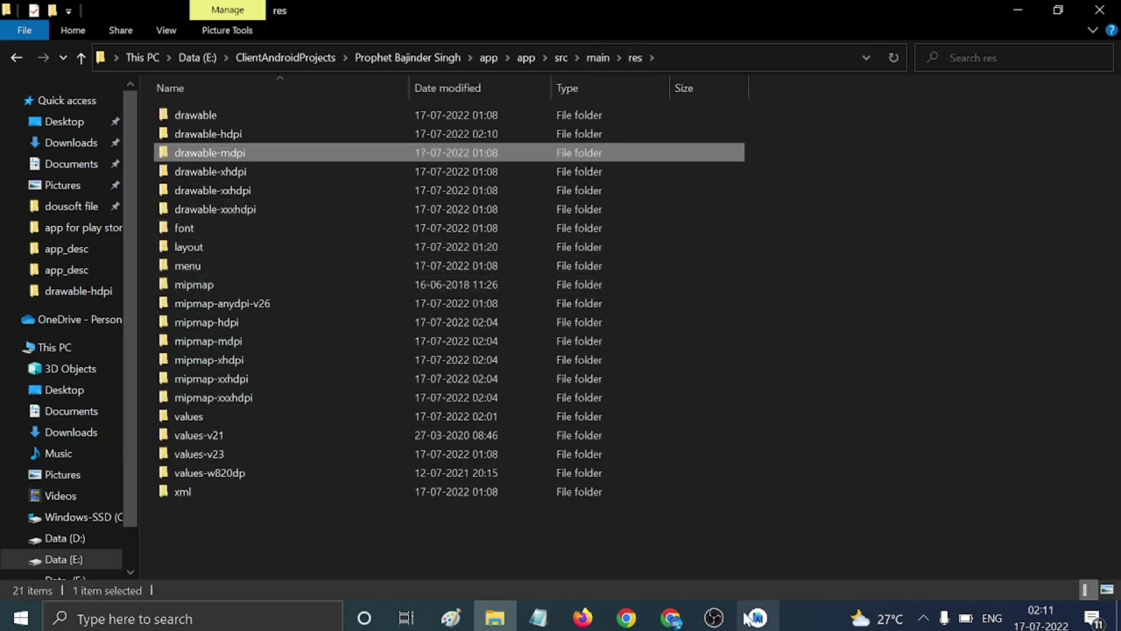
click(752, 618)
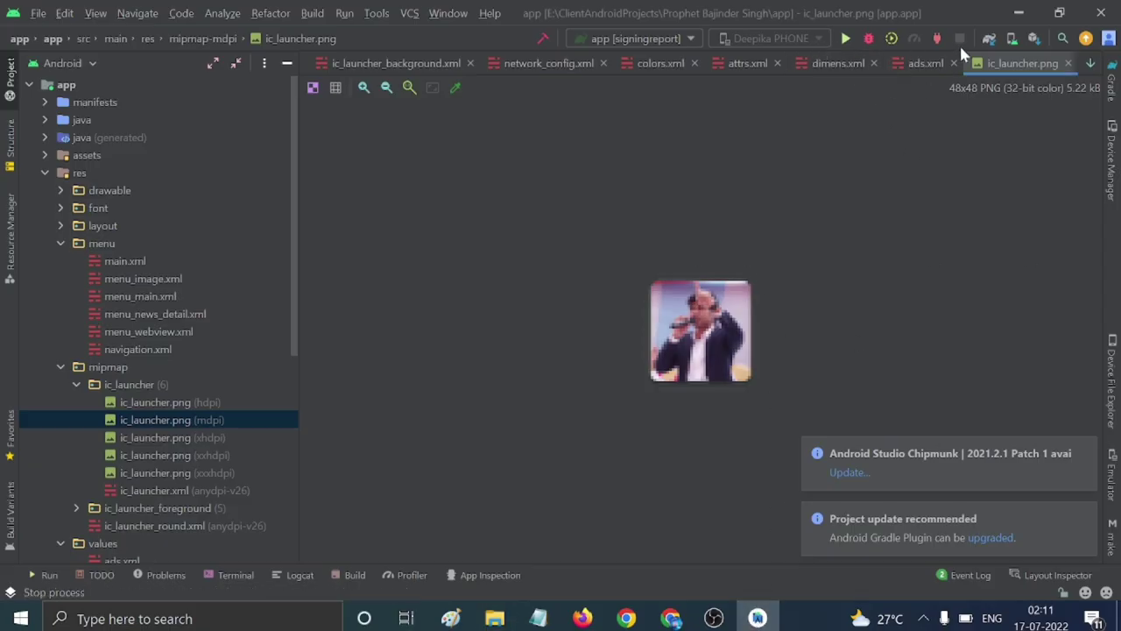
Start a Gradle project sync, closing the Proxy Settings prompt and the Android Studio update notice.
click(989, 39)
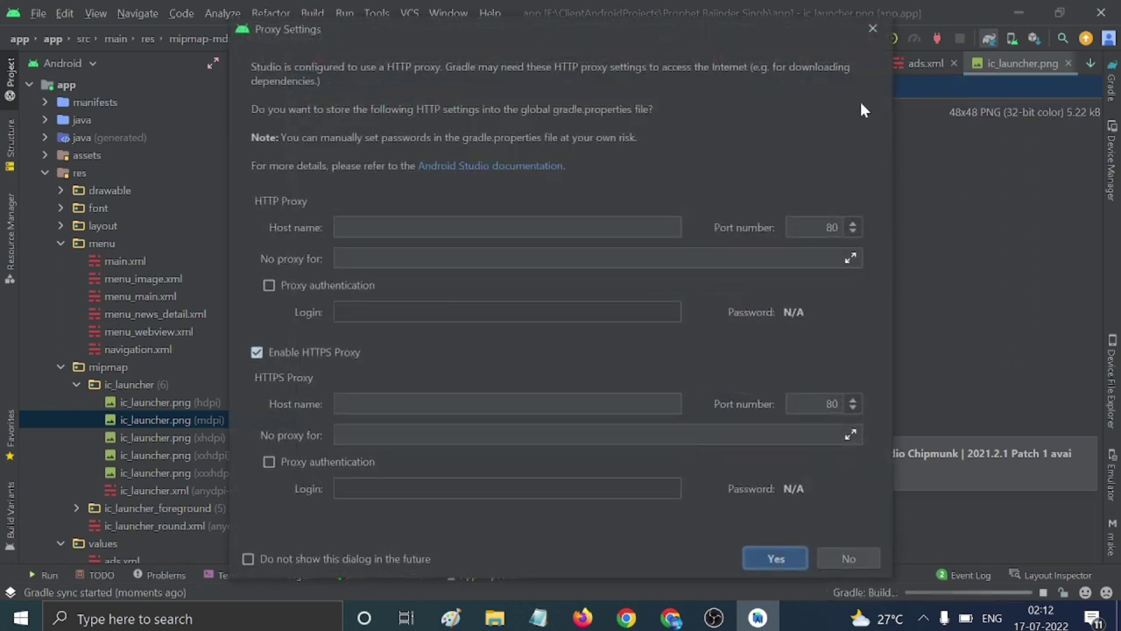
click(870, 31)
click(1083, 517)
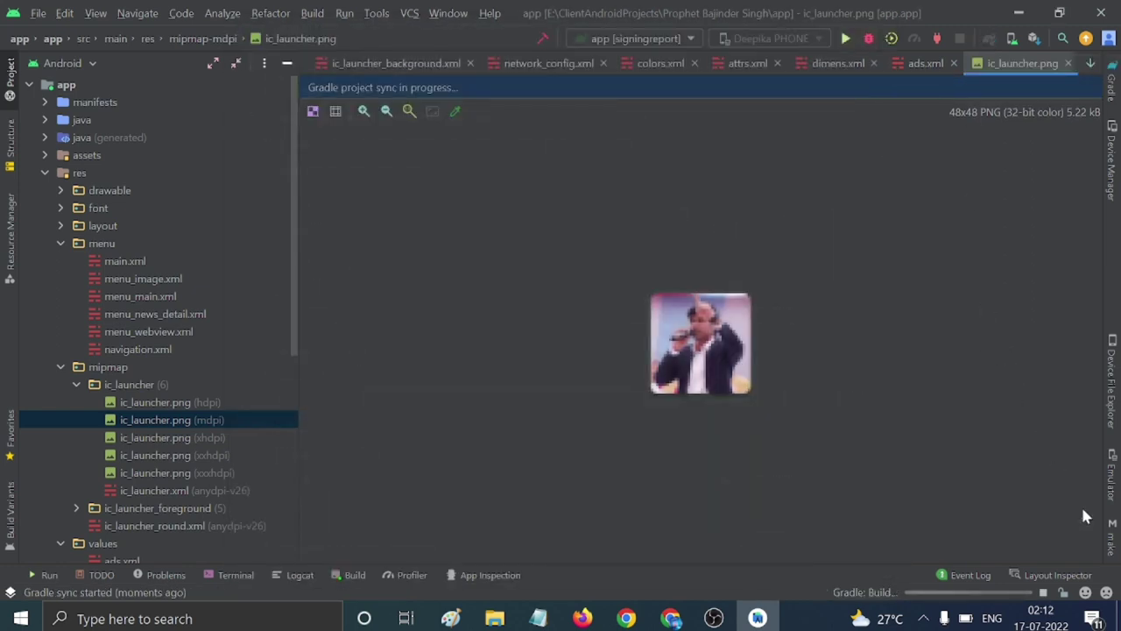
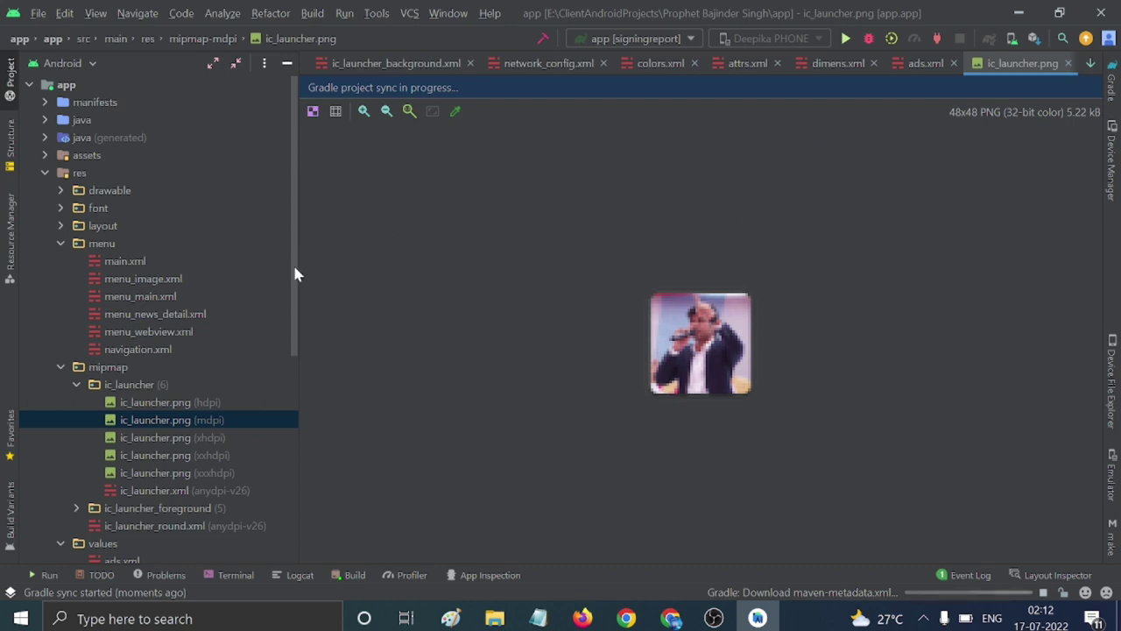
Widen the Project panel, expand java down to the config package and open AppConfig.java.
drag(296, 266, 318, 263)
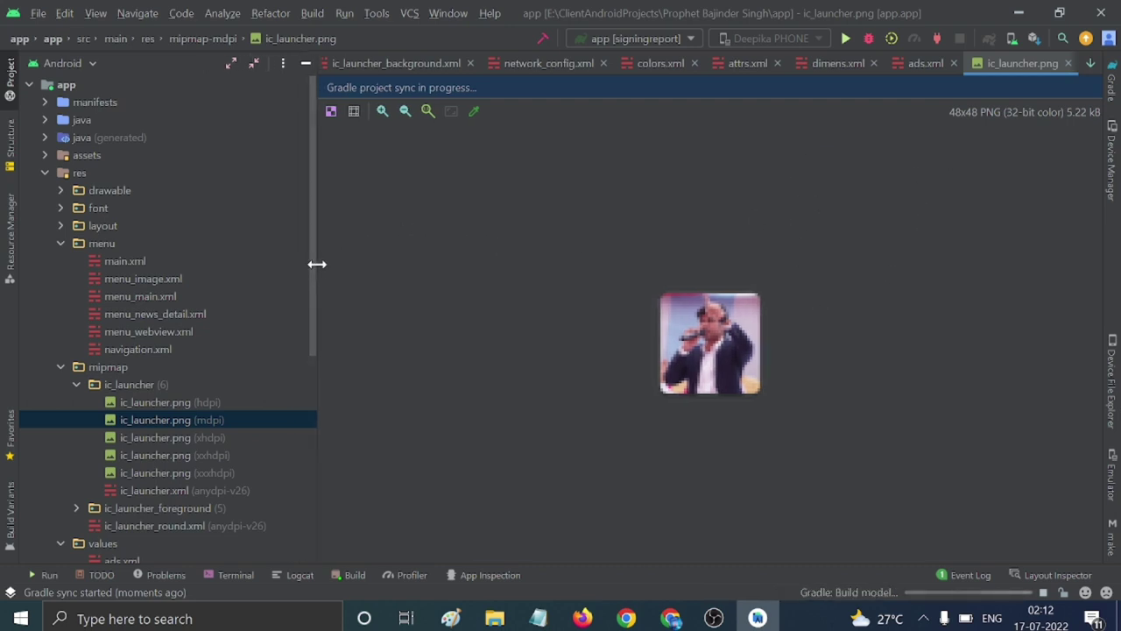
click(46, 173)
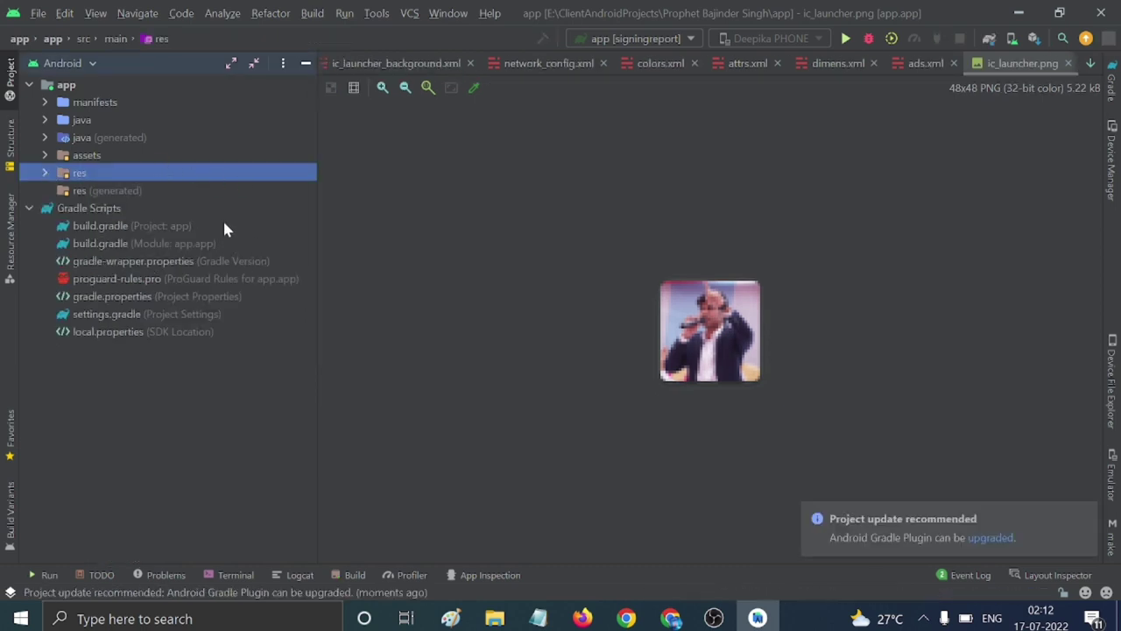
click(45, 121)
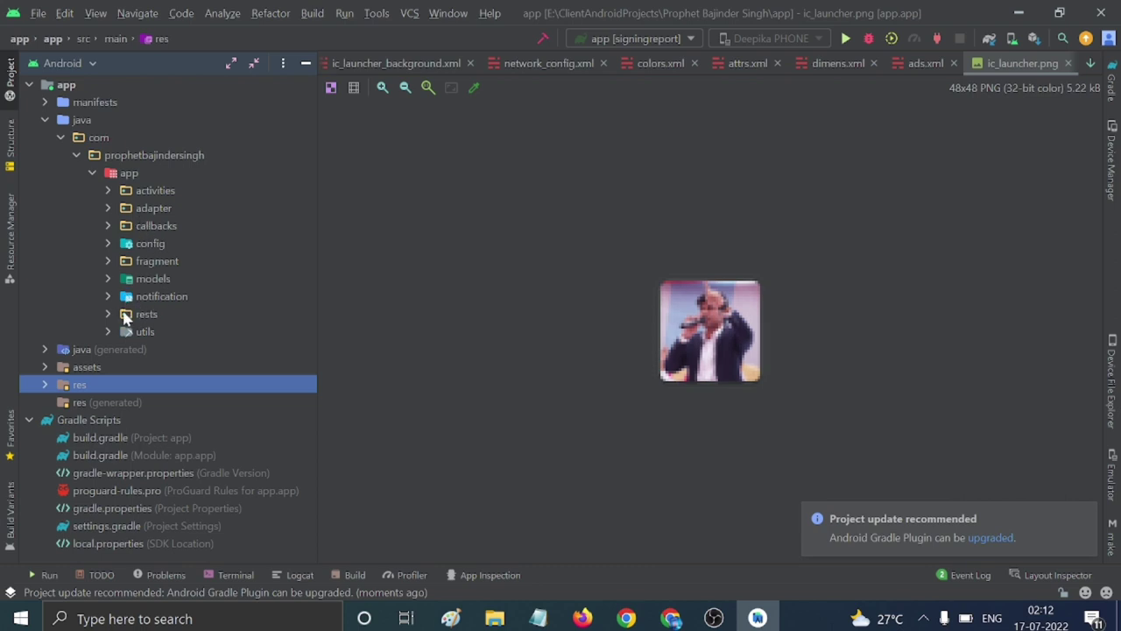
click(107, 278)
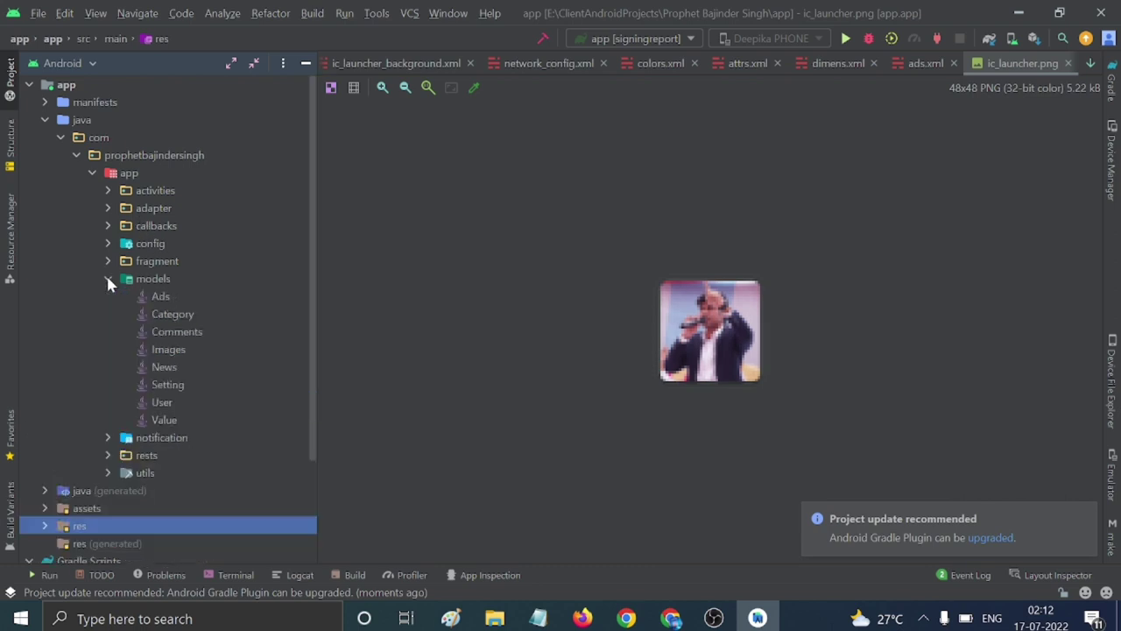
click(107, 277)
click(106, 243)
double_click(176, 261)
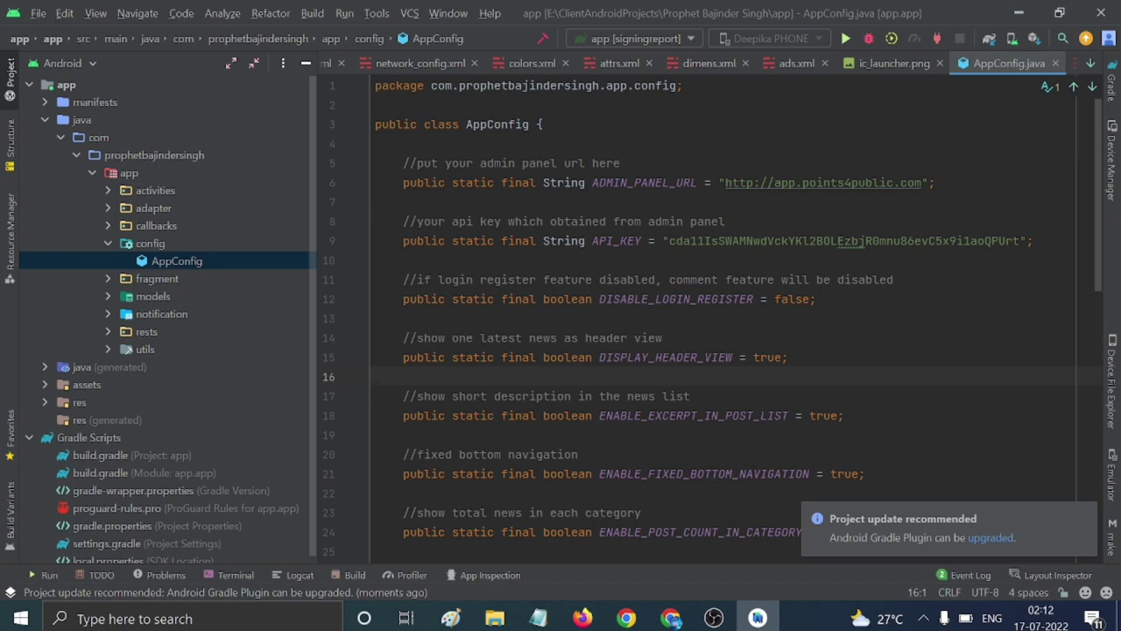
Check the admin panel URL and API_KEY values in AppConfig, then set the run configuration to app.
scroll(736, 316, down, 5)
scroll(736, 315, up, 5)
scroll(736, 315, down, 9)
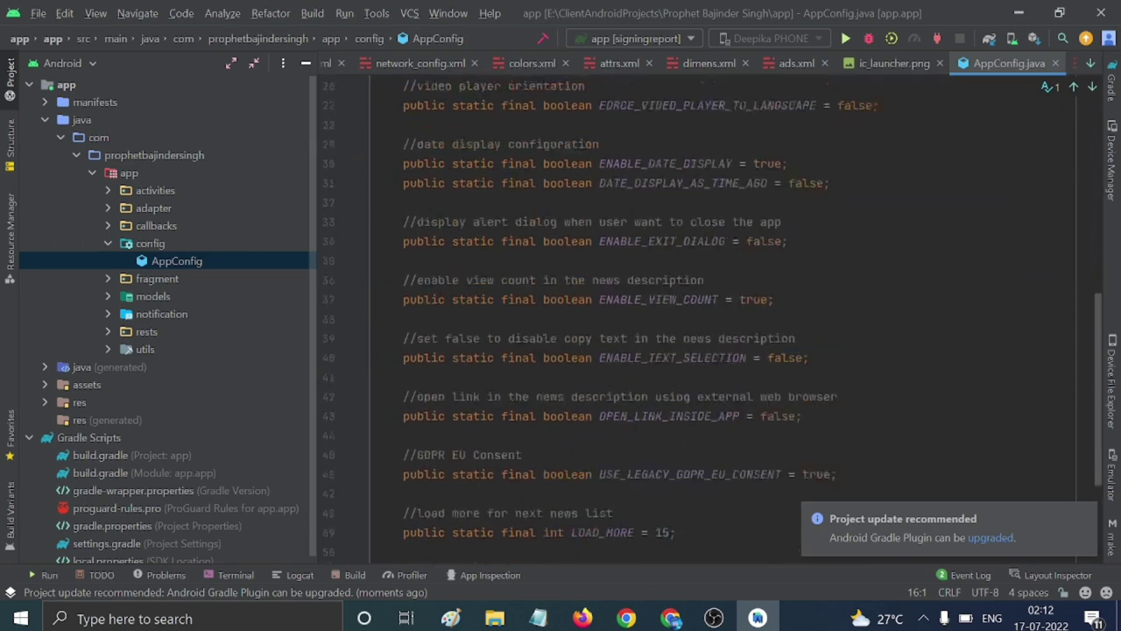
scroll(736, 315, up, 9)
drag(725, 182, 929, 182)
drag(669, 241, 1022, 241)
drag(824, 299, 613, 318)
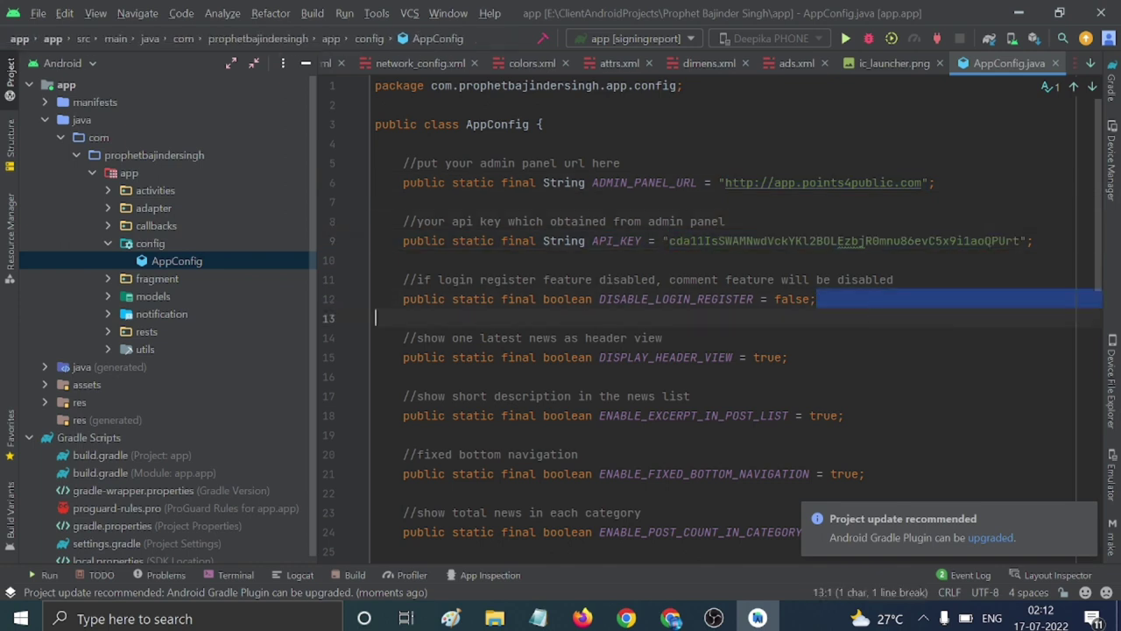
click(640, 38)
click(645, 98)
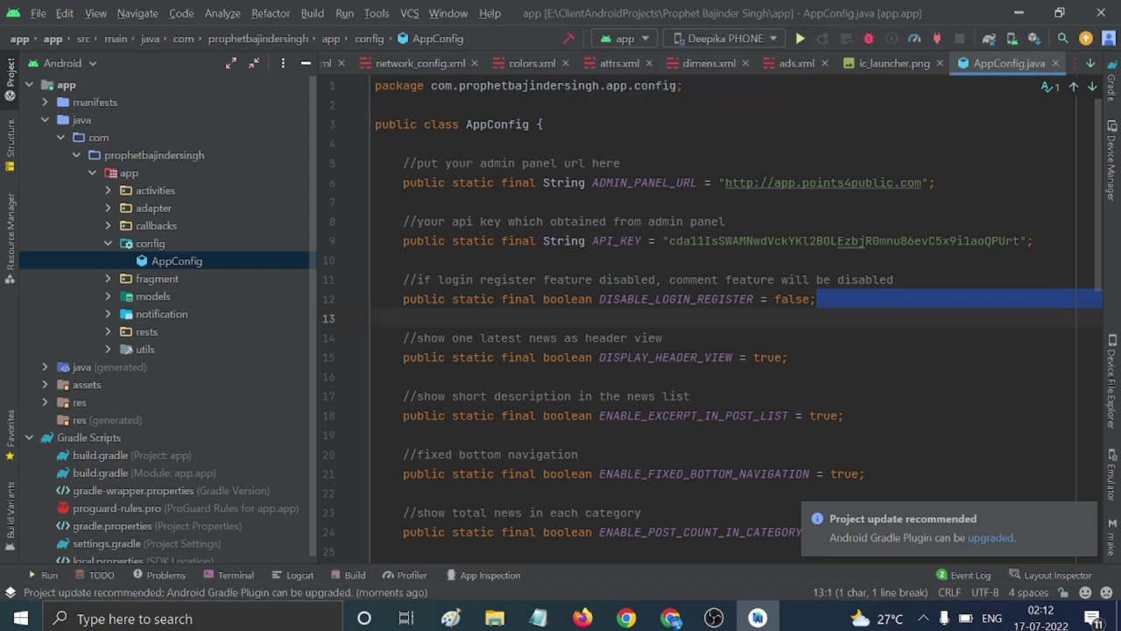
Open manifests > AndroidManifest.xml and look through its launcher icon settings.
click(29, 85)
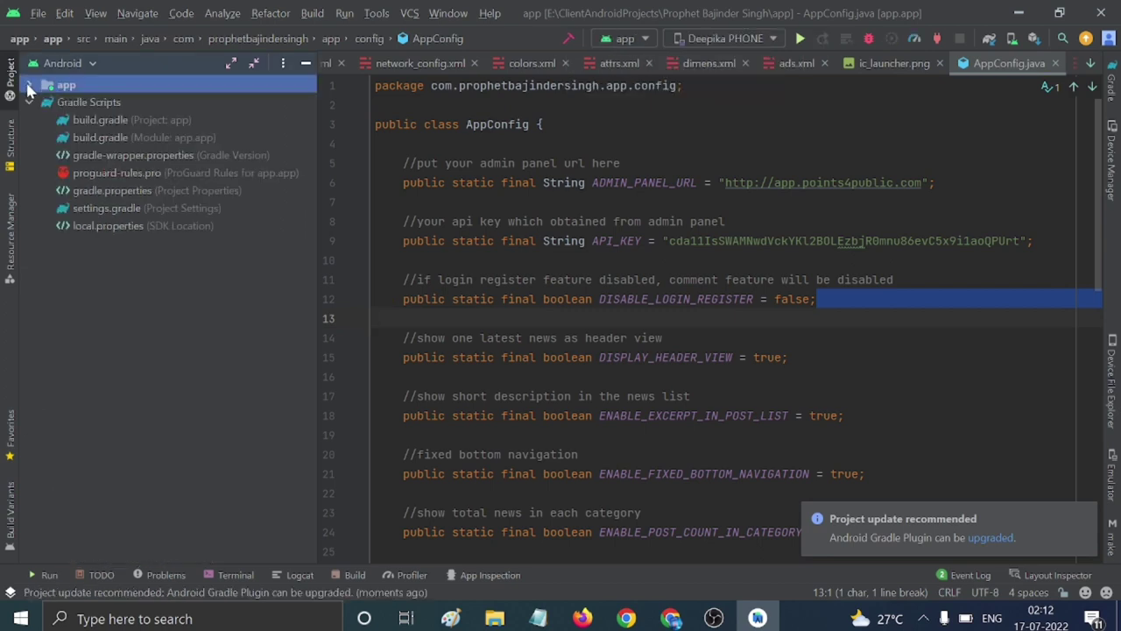
click(30, 86)
click(42, 102)
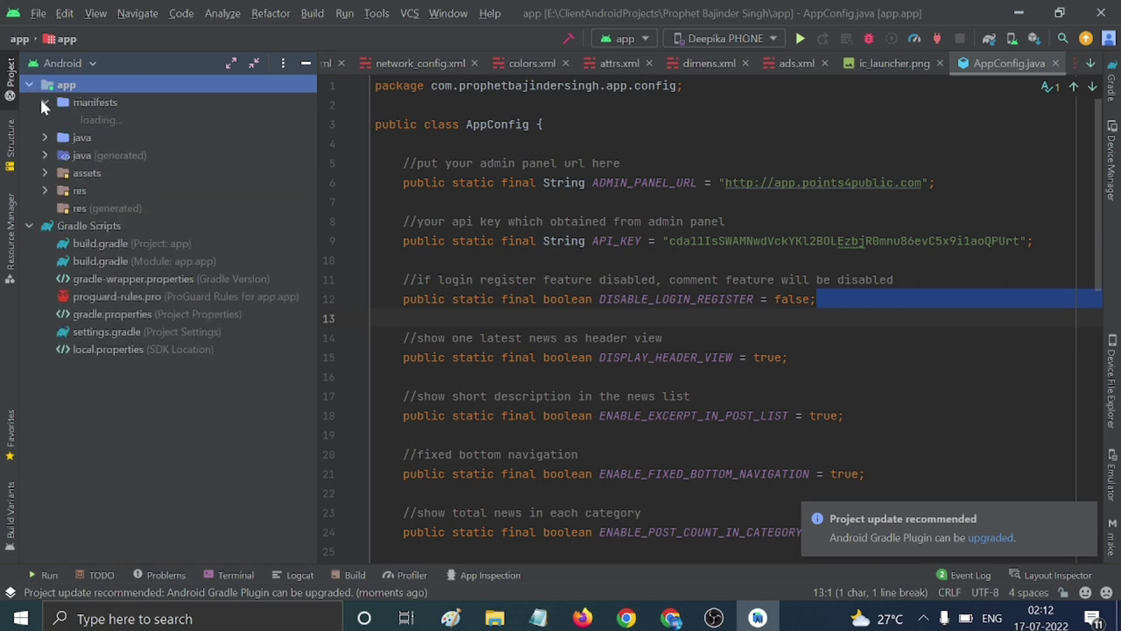
double_click(114, 119)
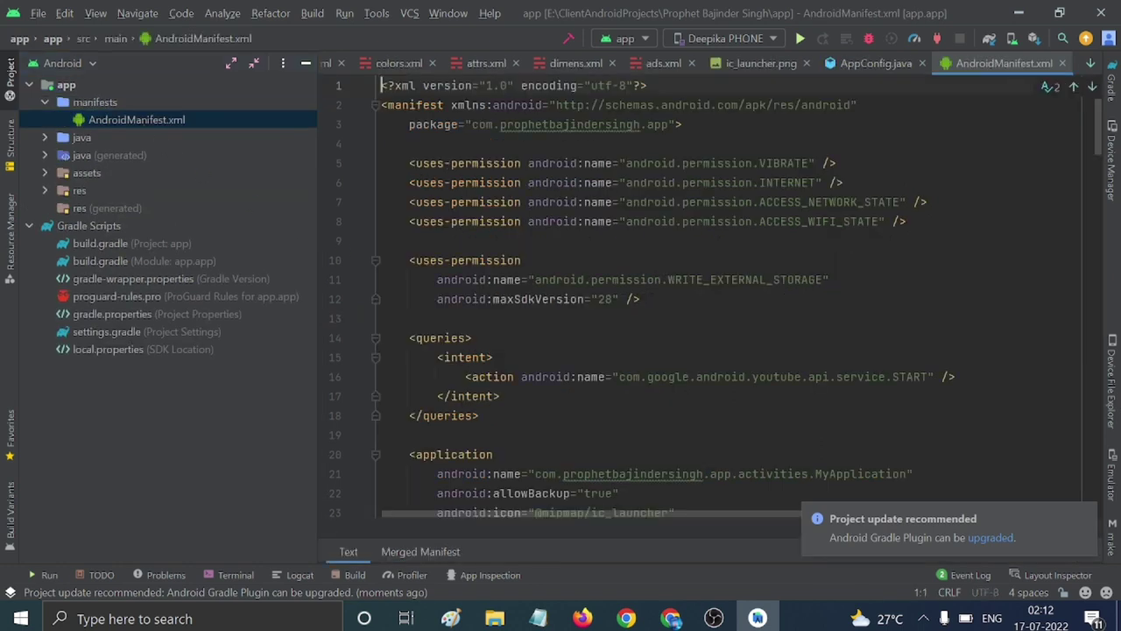
scroll(709, 298, down, 4)
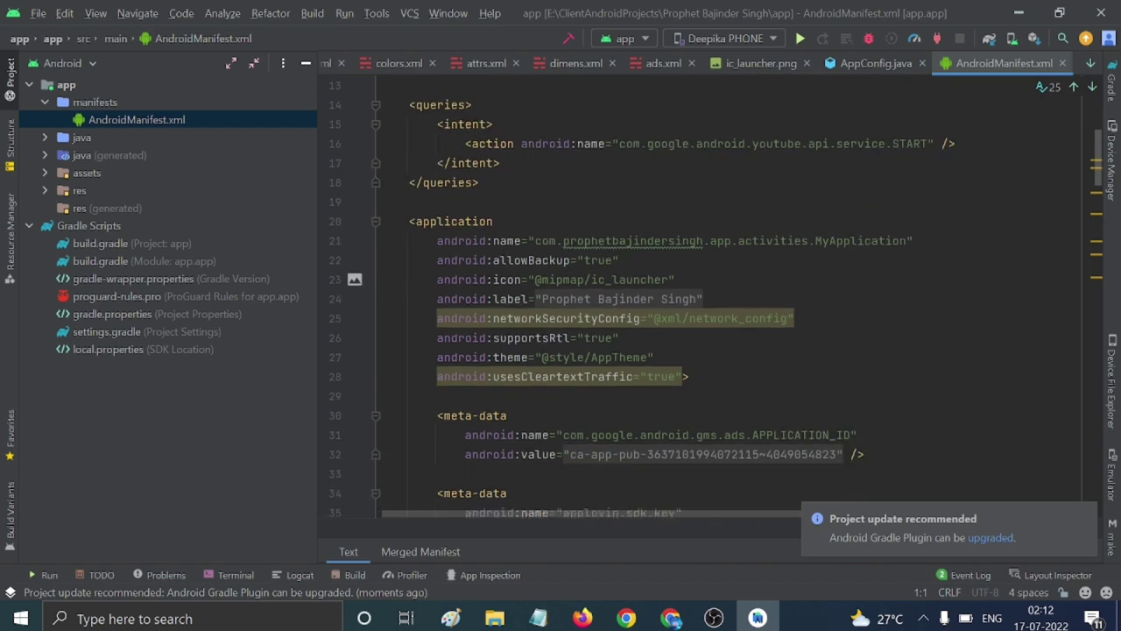
scroll(710, 298, down, 3)
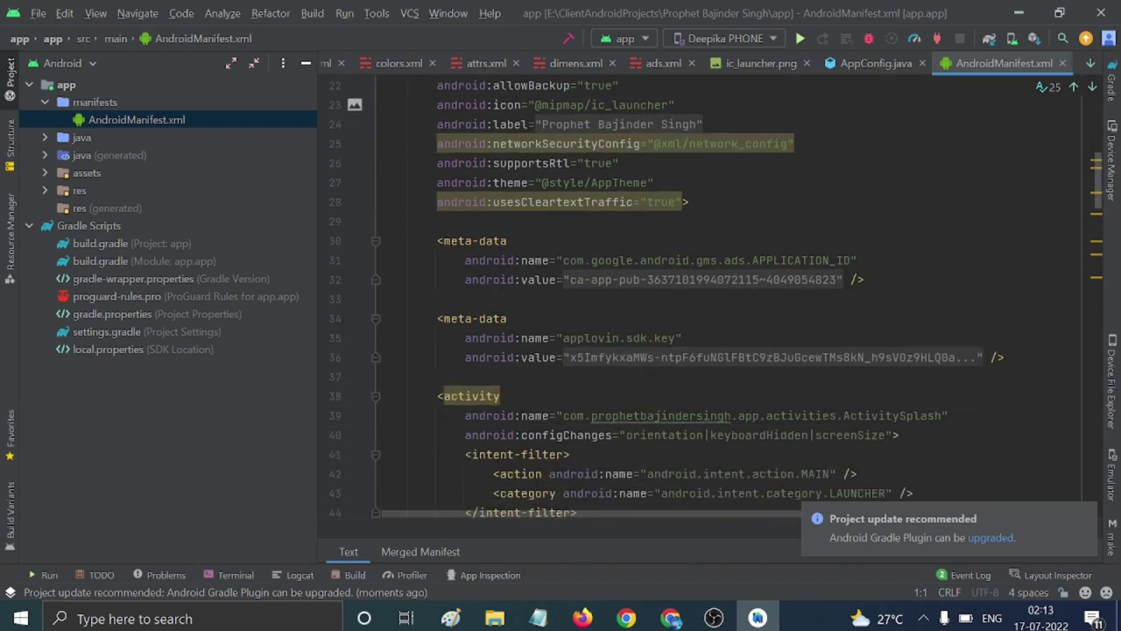
scroll(710, 298, up, 7)
Expand res > mipmap > ic_launcher and open the mdpi ic_launcher.png image.
click(29, 88)
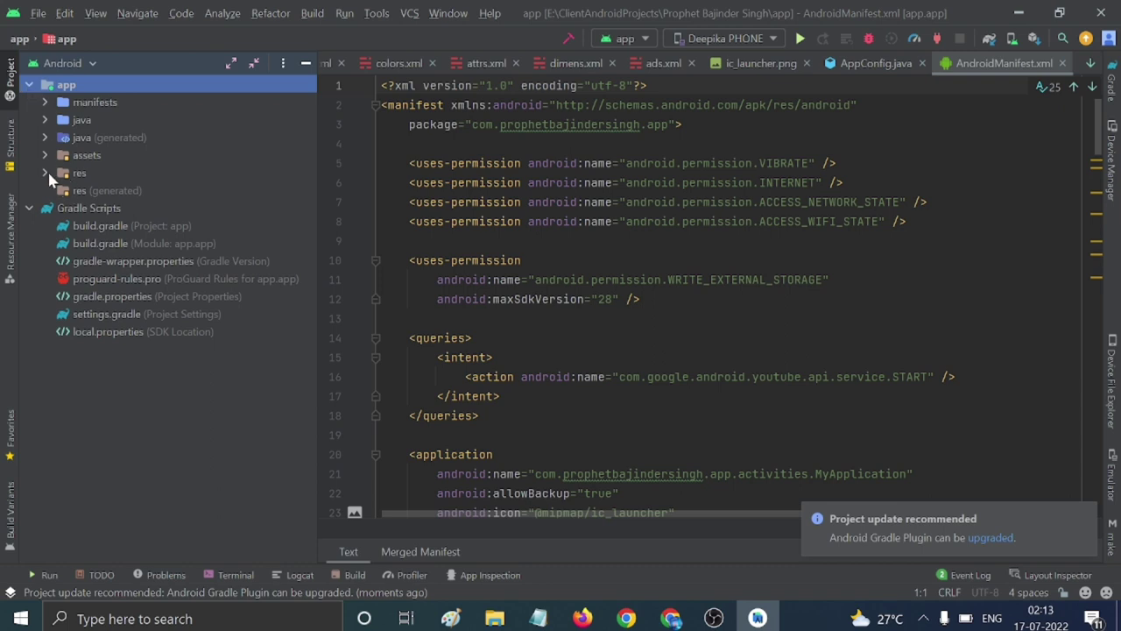
click(46, 173)
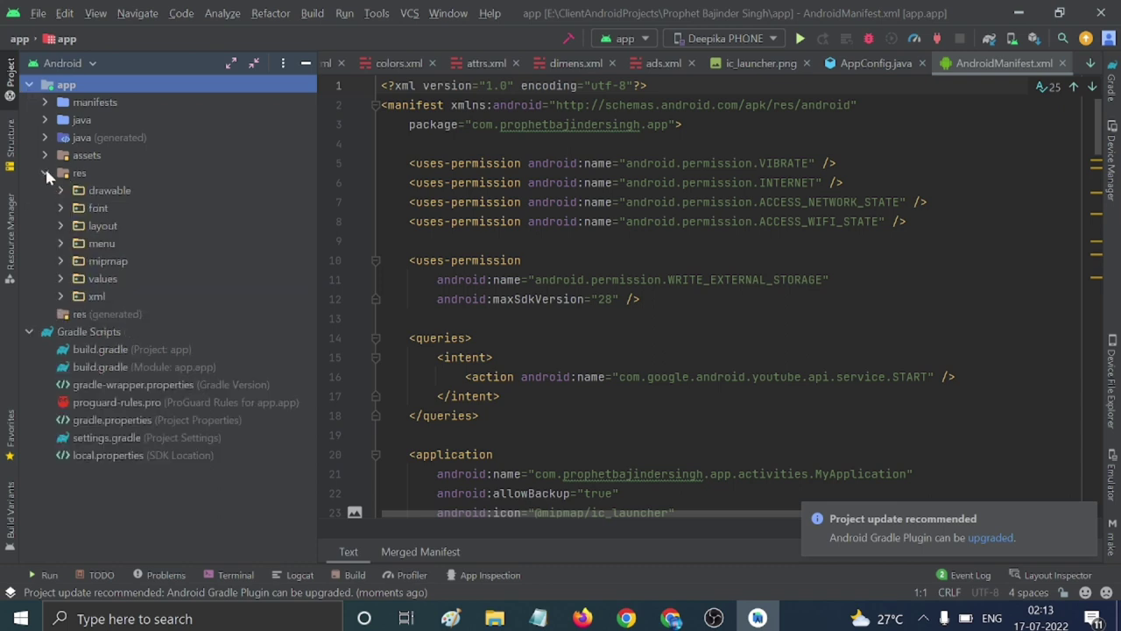
click(59, 277)
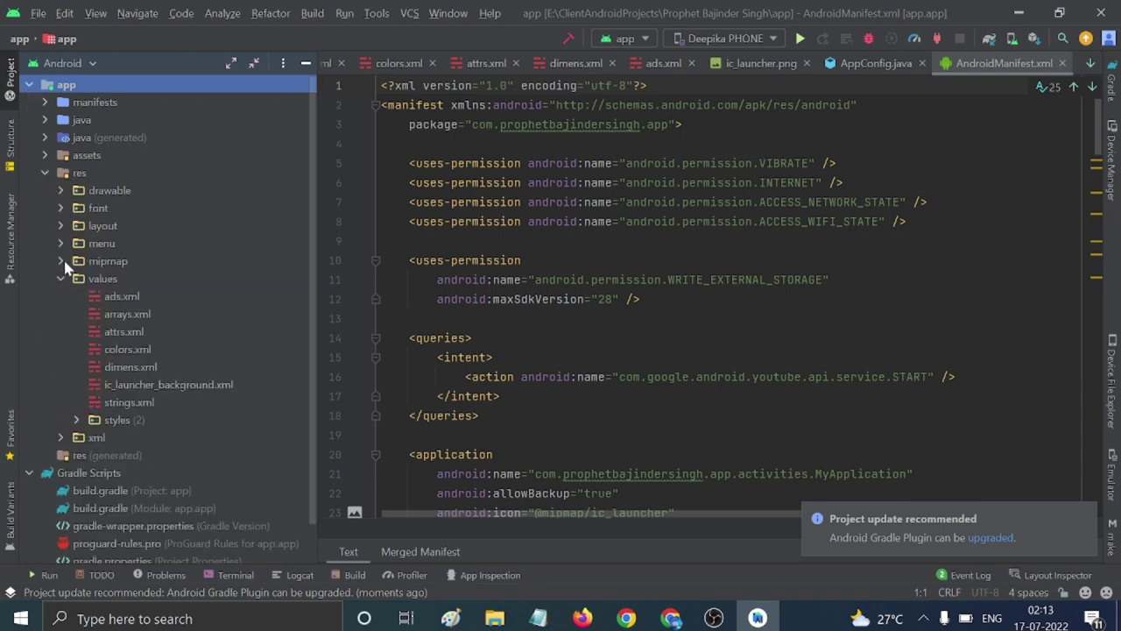
click(61, 261)
double_click(82, 280)
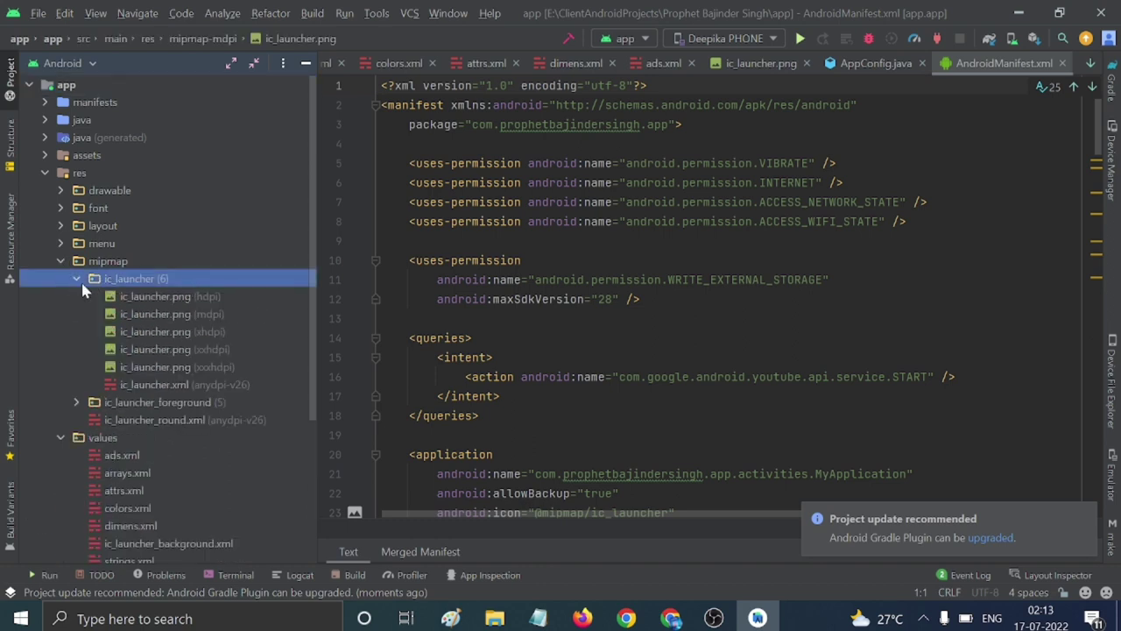
double_click(160, 316)
Start a new Image Asset from ic_launcher.png and set its background layer colour to FFFFFF.
right_click(161, 306)
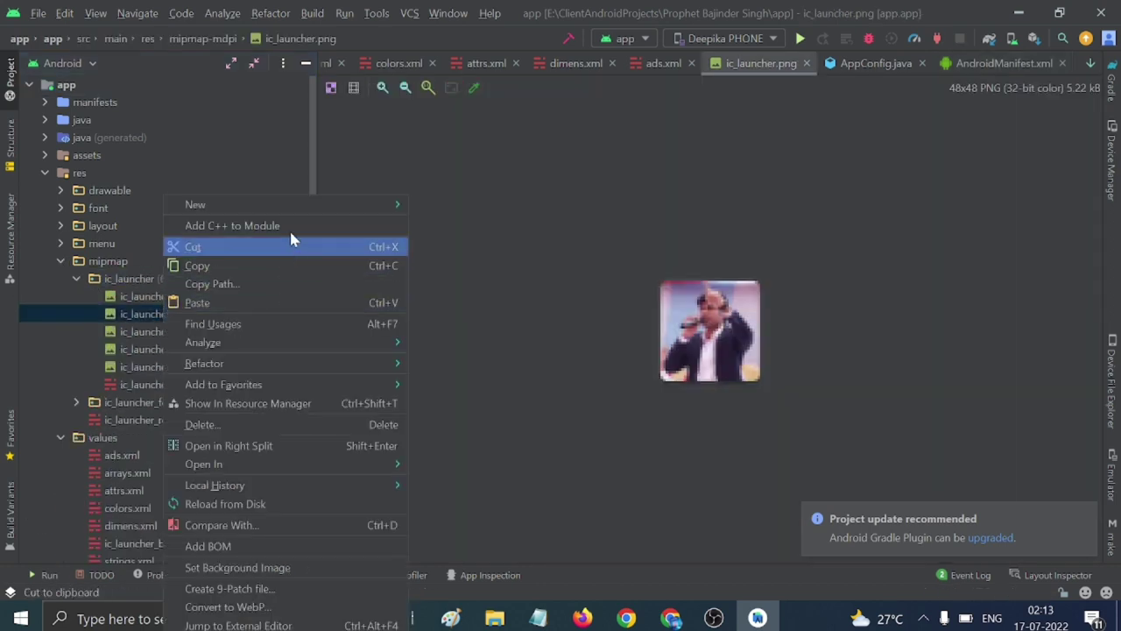
mouse_move(308, 208)
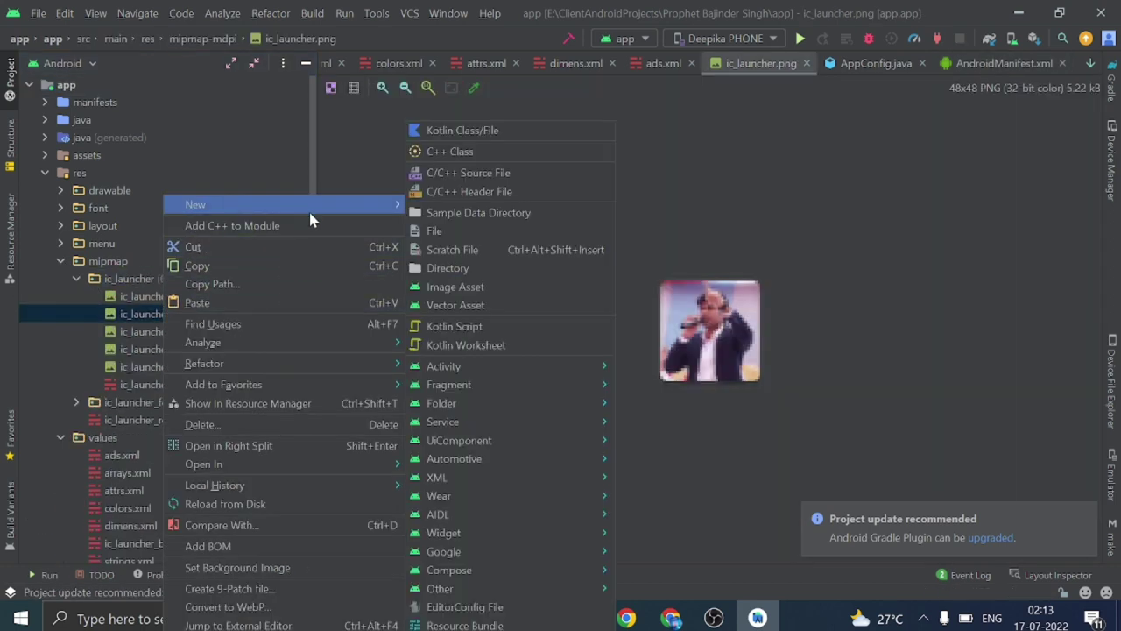
click(463, 292)
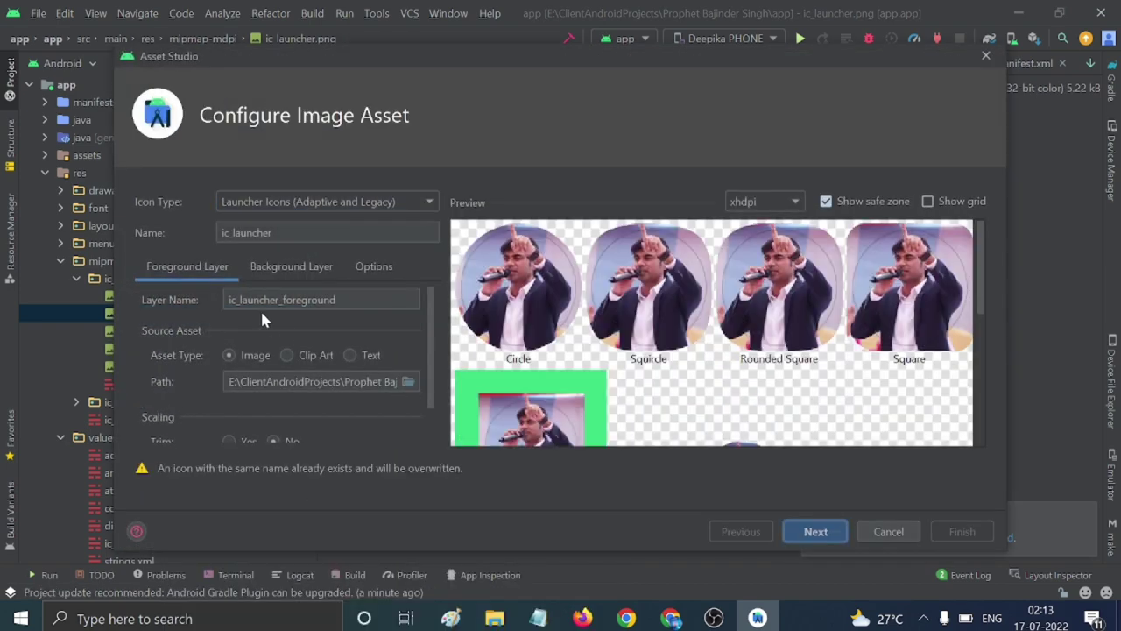
click(281, 268)
click(241, 383)
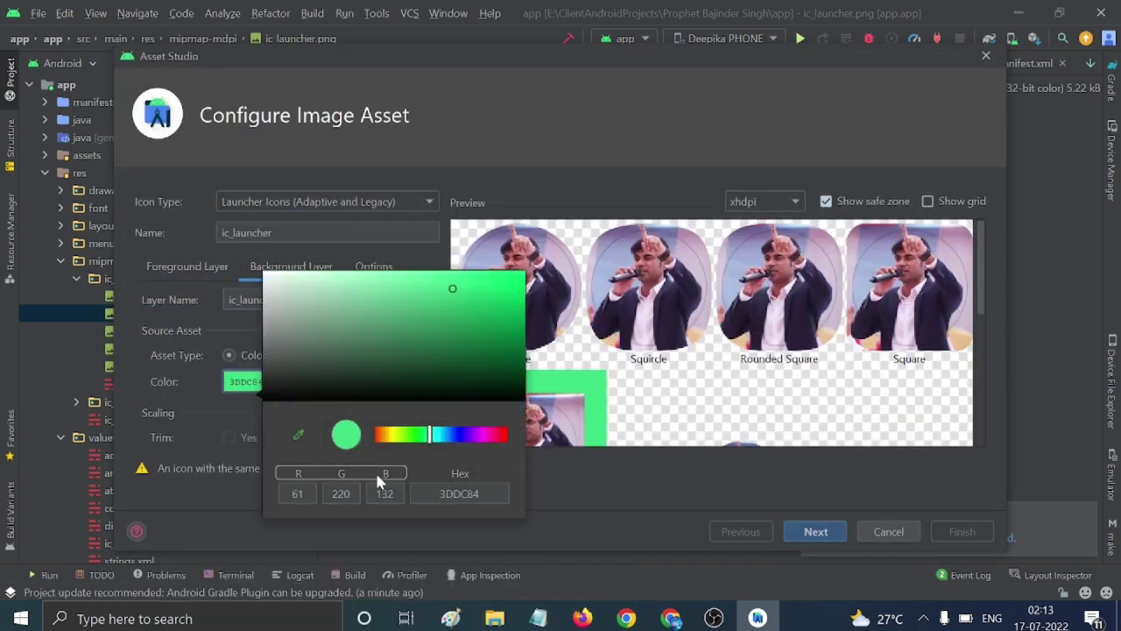
drag(440, 493, 473, 493)
key(BackSpace)
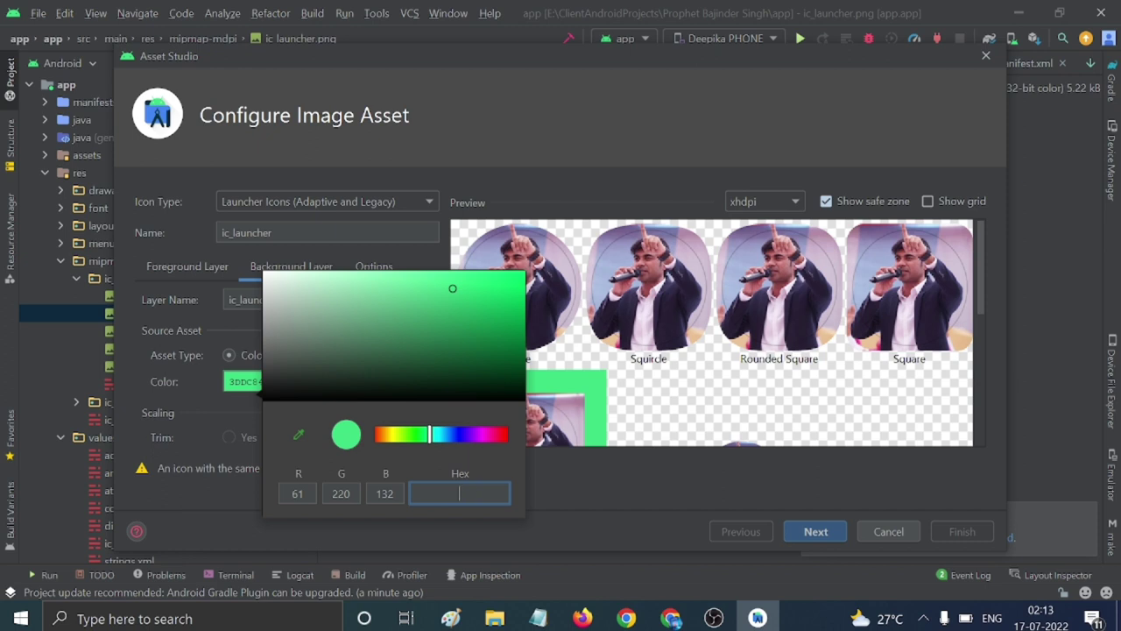
text(FFFFFF)
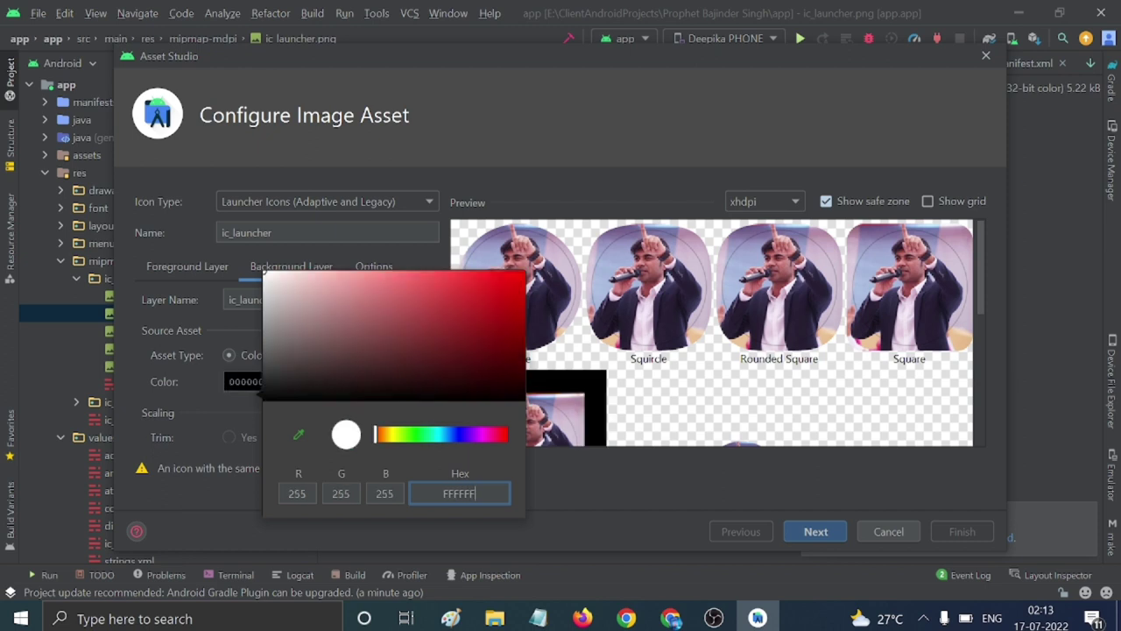
click(593, 495)
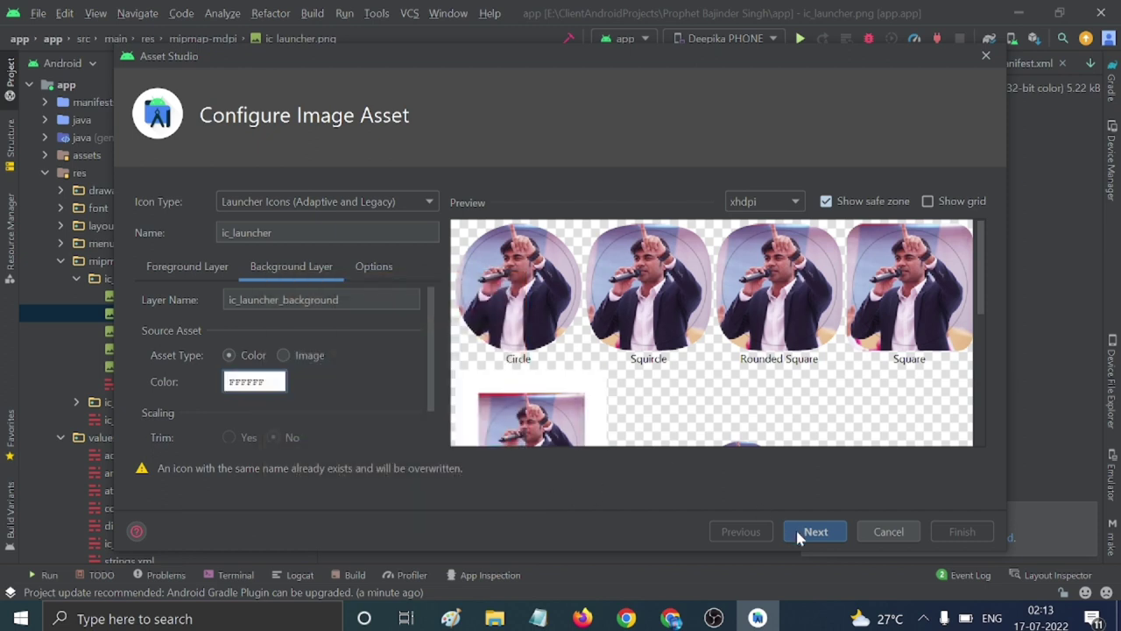
Generate the launcher icons over the old ic_launcher files, then collapse the mipmap folder.
click(802, 532)
click(961, 532)
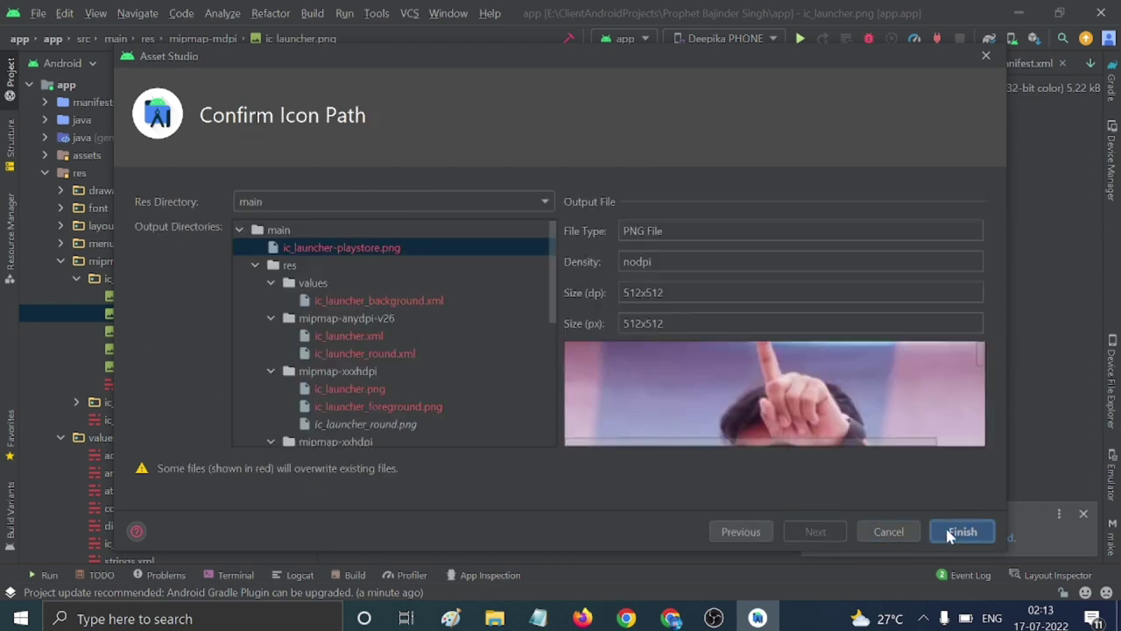
click(76, 279)
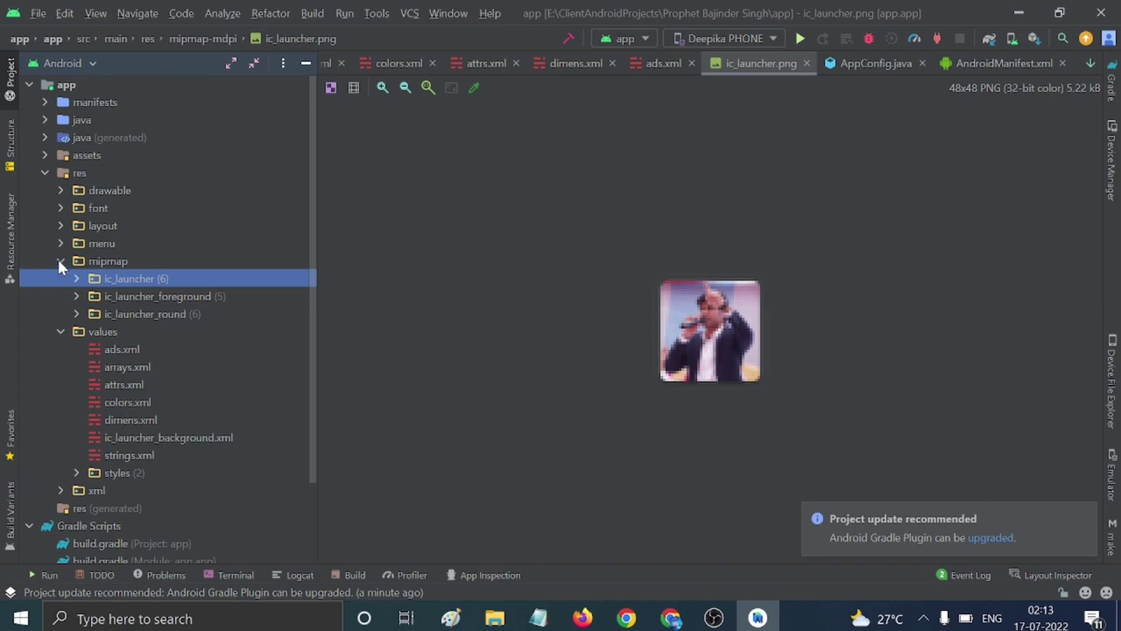
click(60, 261)
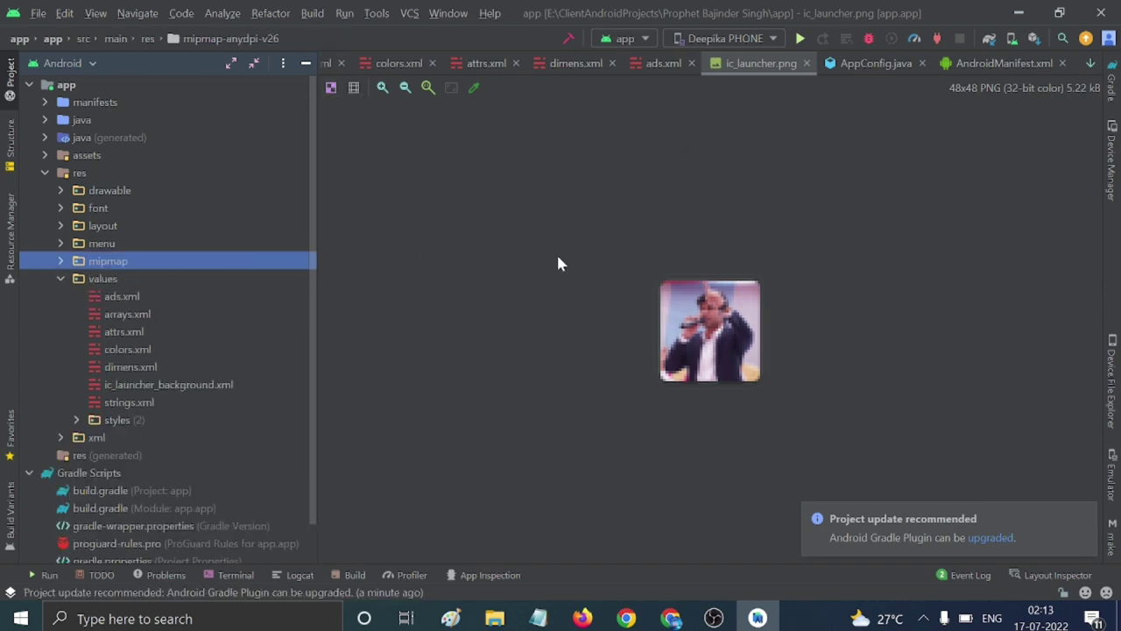
Close the app project in Android Studio, then close the File Explorer and Paint windows.
click(714, 618)
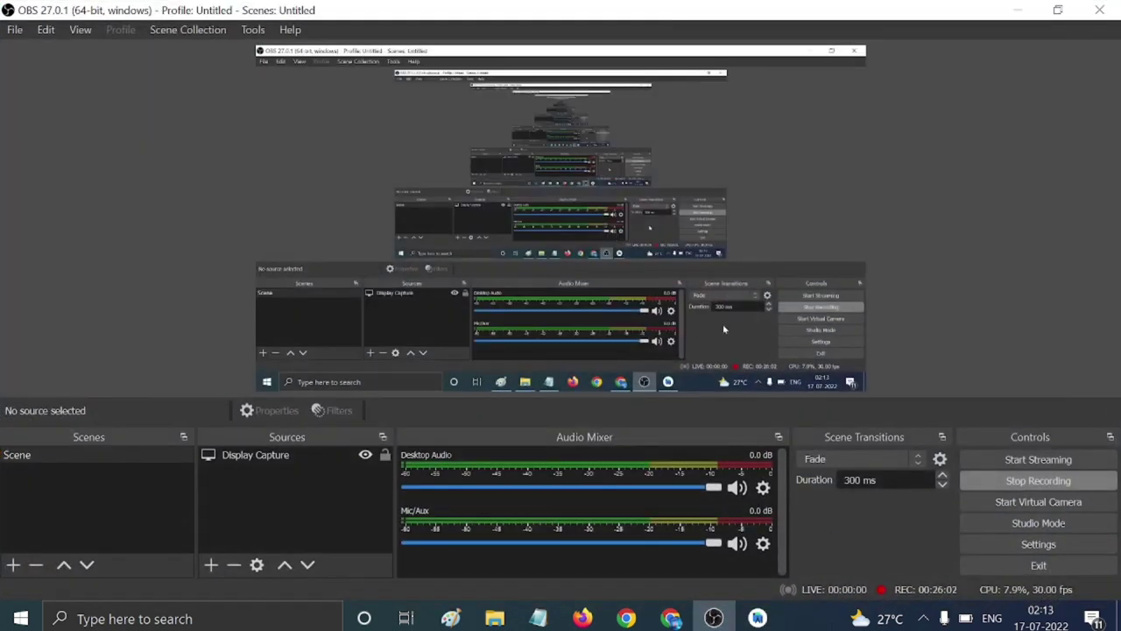
click(1016, 11)
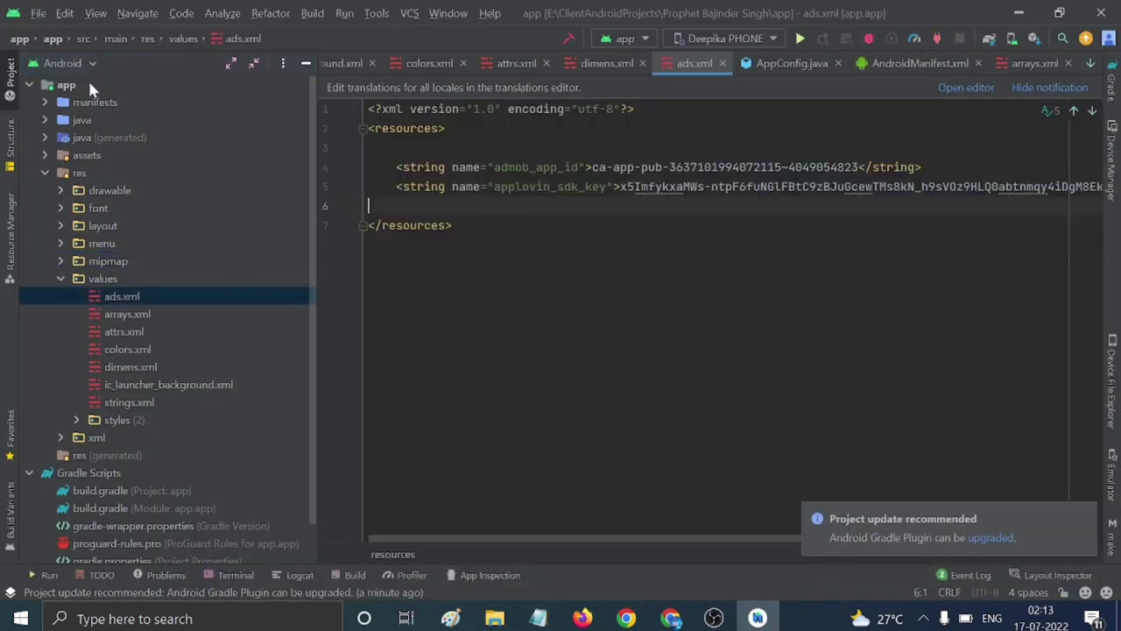
click(39, 14)
key(Escape)
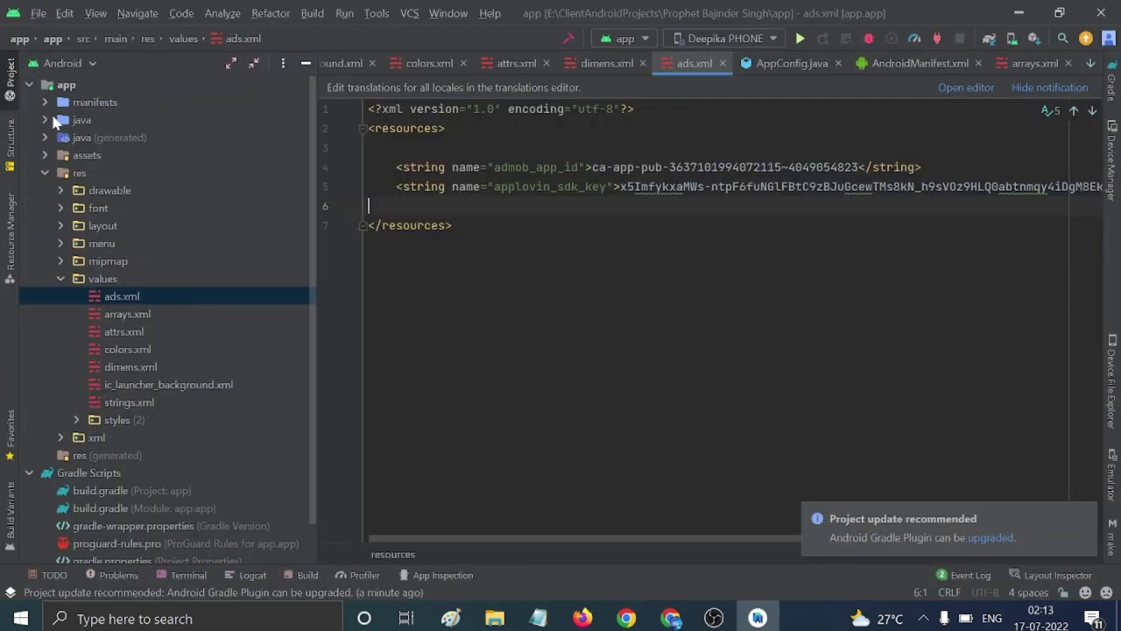
key(alt+Tab)
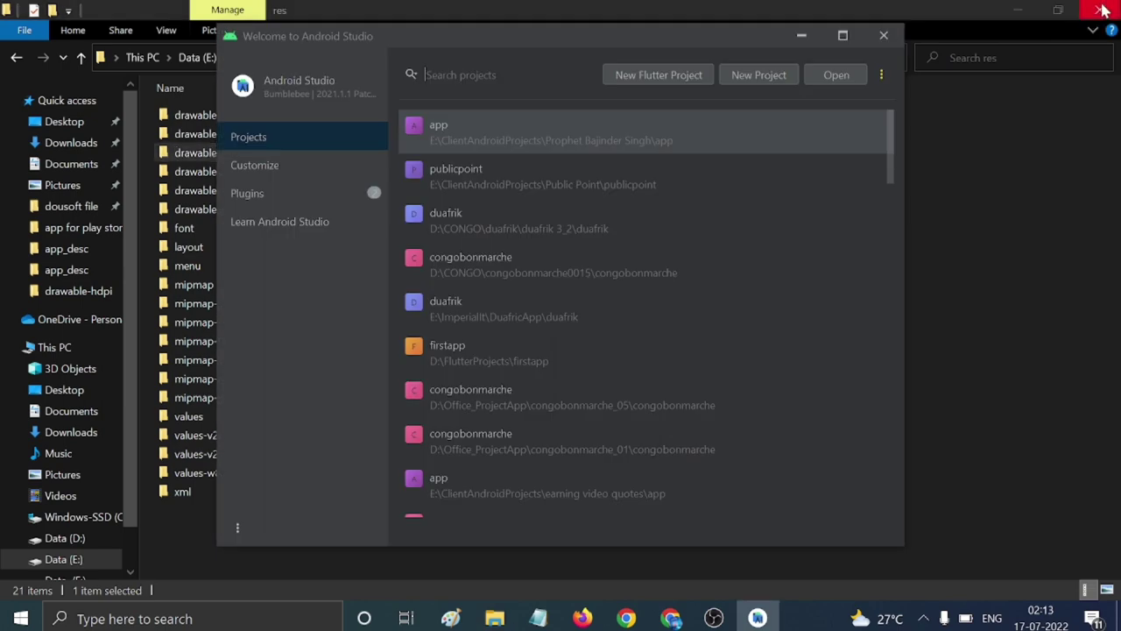
click(1016, 11)
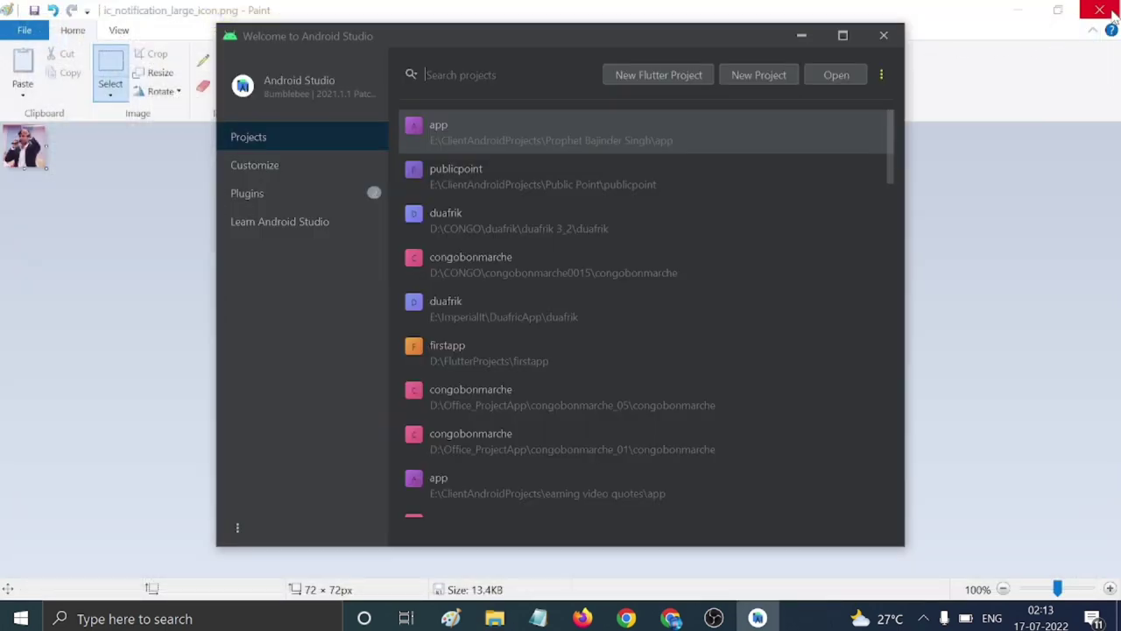
click(1101, 11)
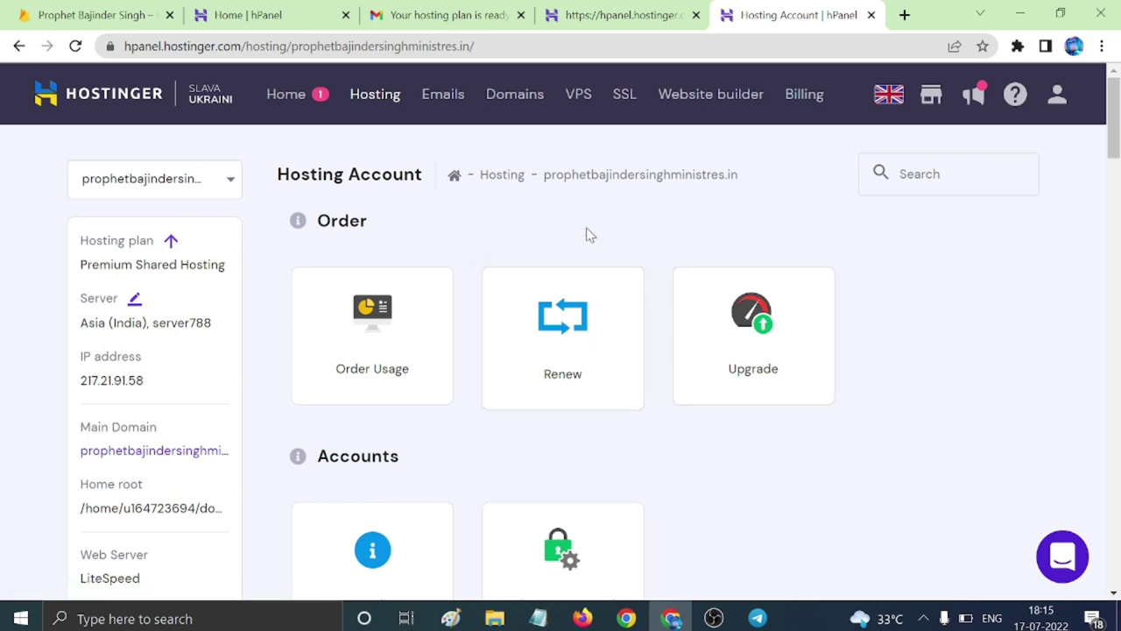
Look over hPanel's announcements and SSL certificates, then go to the Hosting plans list.
scroll(759, 240, down, 1)
scroll(797, 324, up, 1)
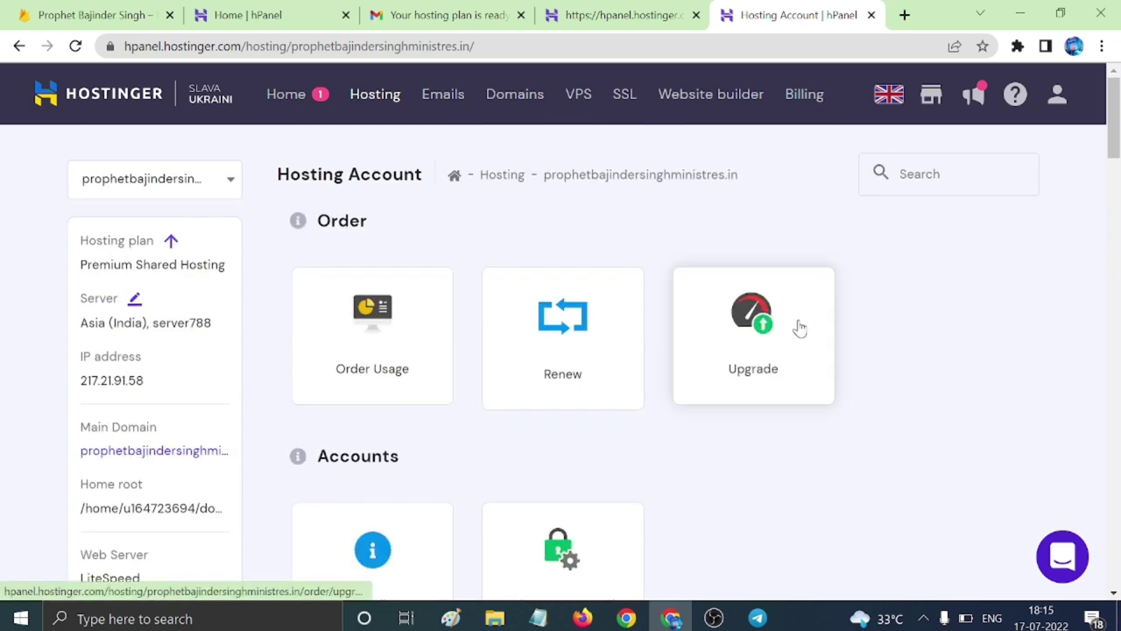
scroll(799, 328, down, 13)
scroll(803, 349, up, 15)
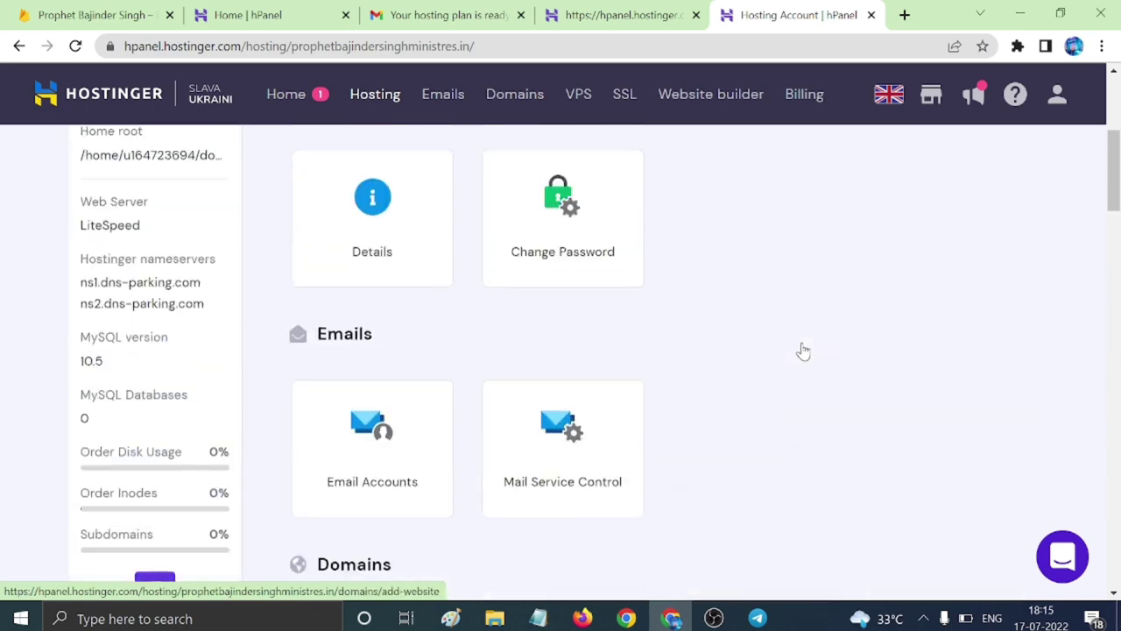
click(973, 95)
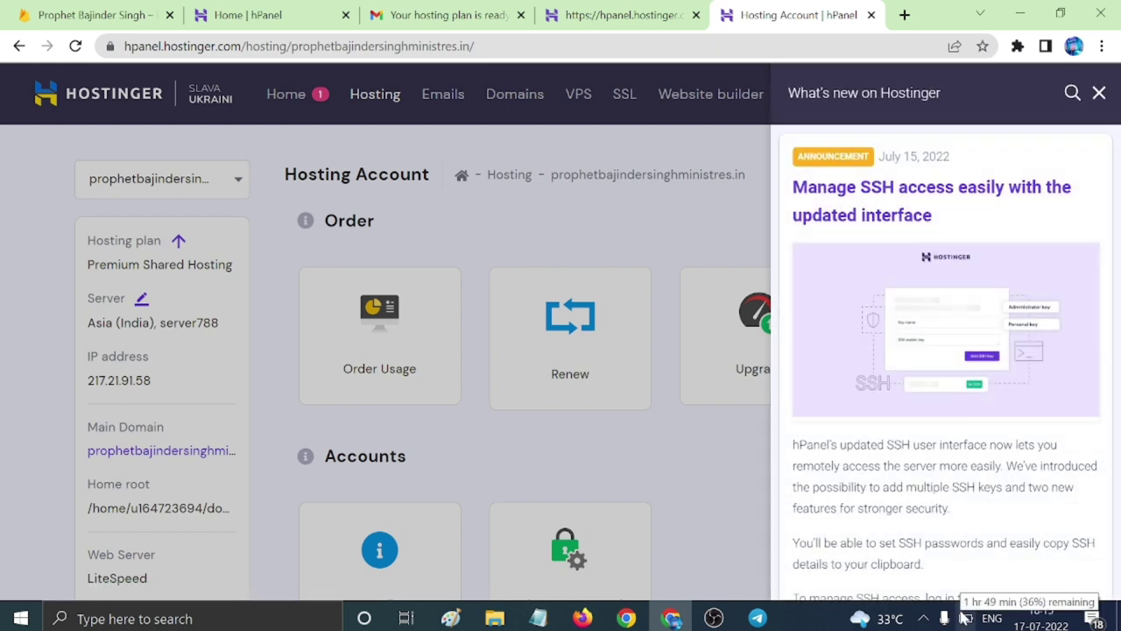
click(1100, 92)
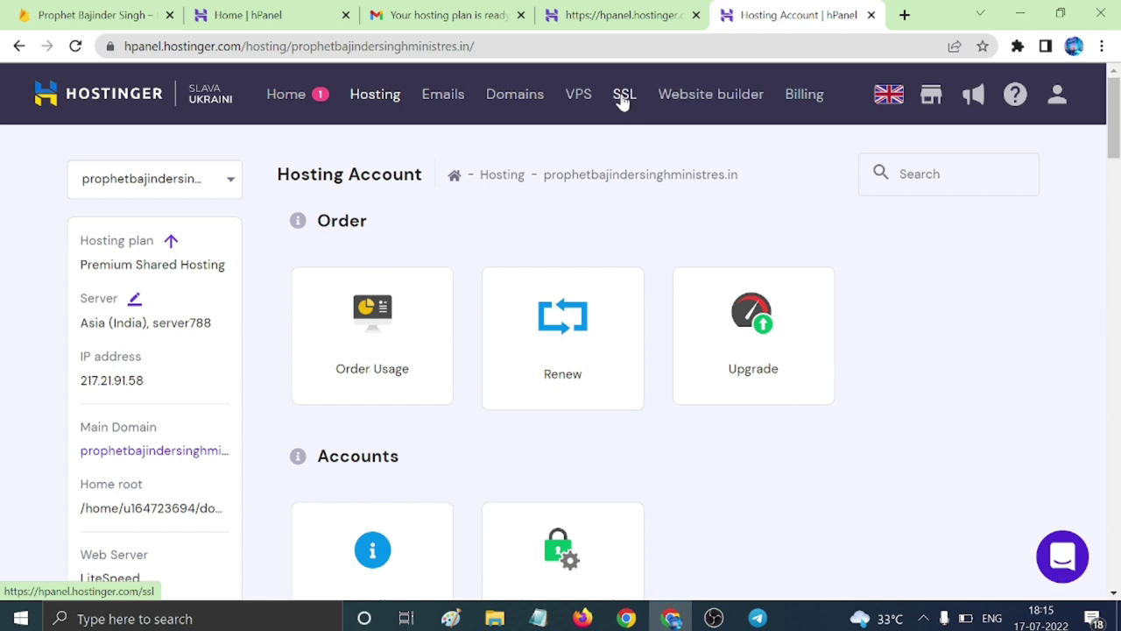
click(622, 100)
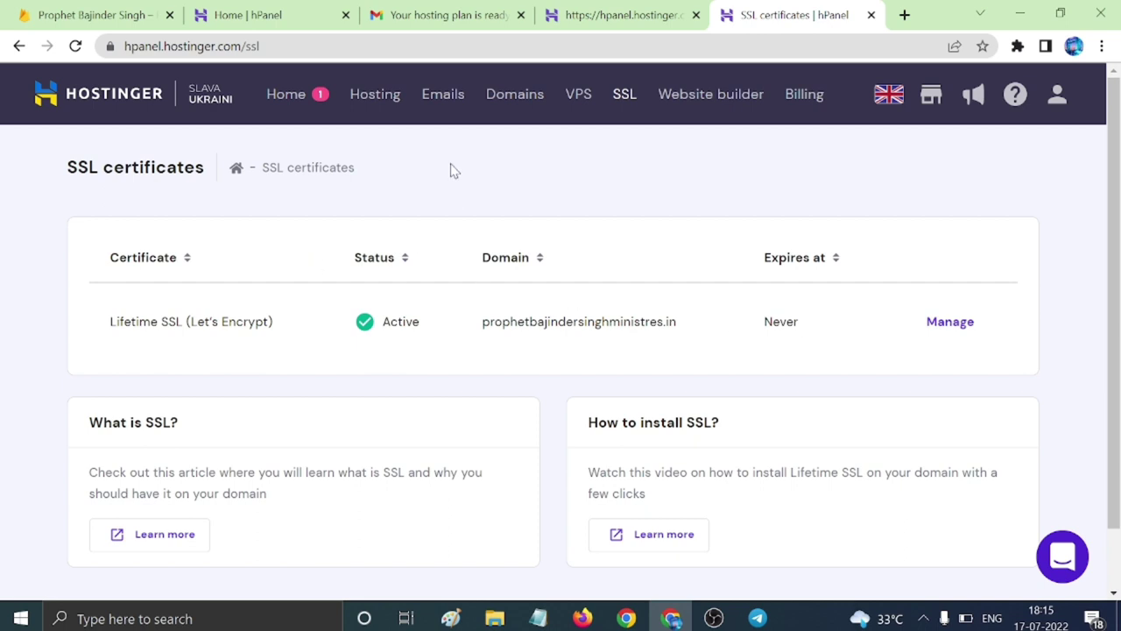
click(377, 101)
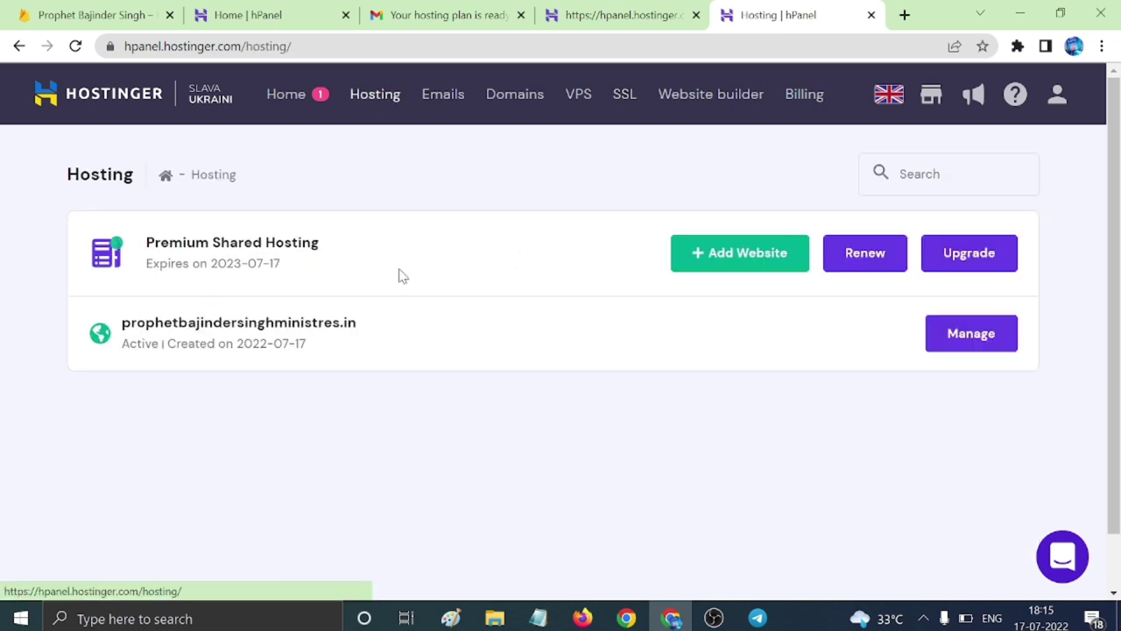
Manage the website's hosting account and open the Subdomains card under Domains.
click(964, 335)
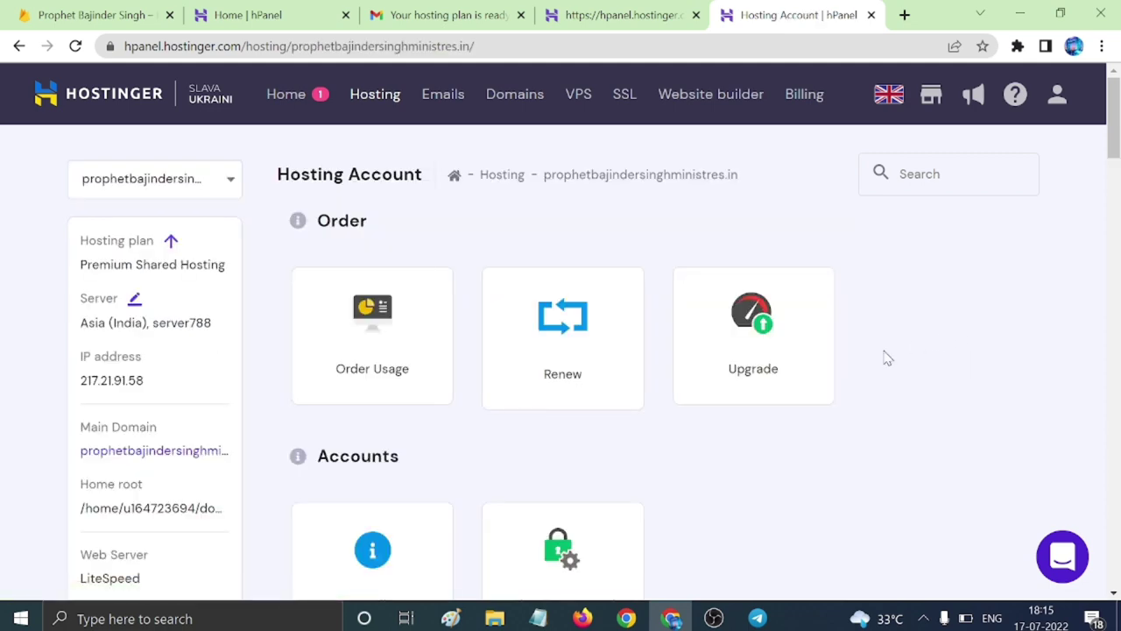
scroll(678, 411, down, 8)
scroll(678, 419, down, 3)
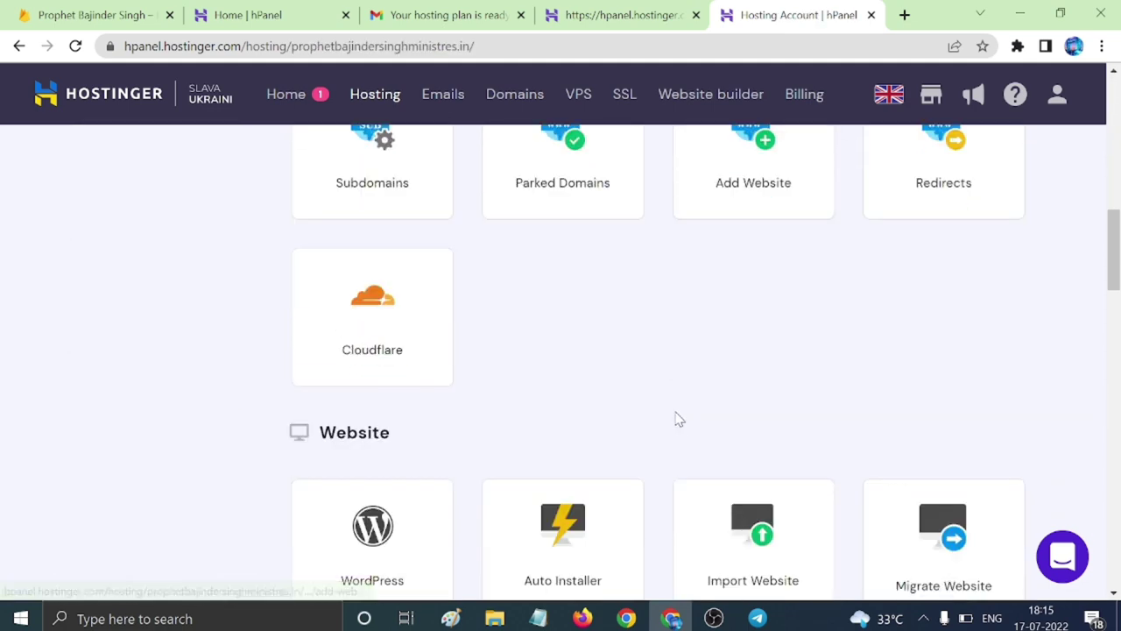
scroll(440, 376, up, 3)
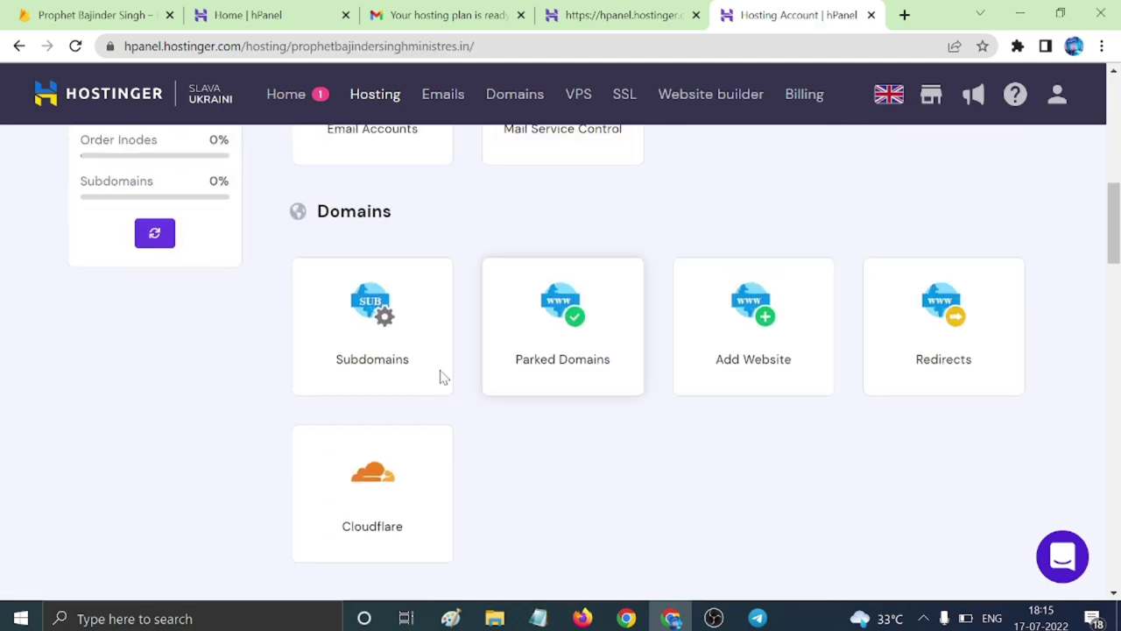
click(361, 307)
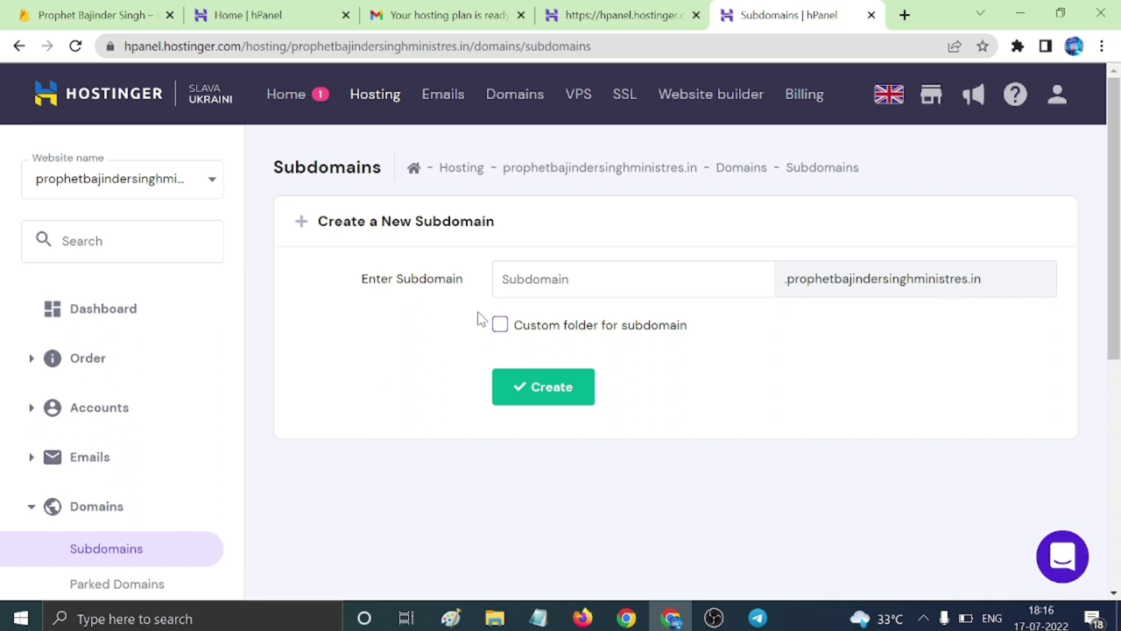
Create a subdomain named 'app' for the website.
click(526, 279)
text(app)
click(529, 386)
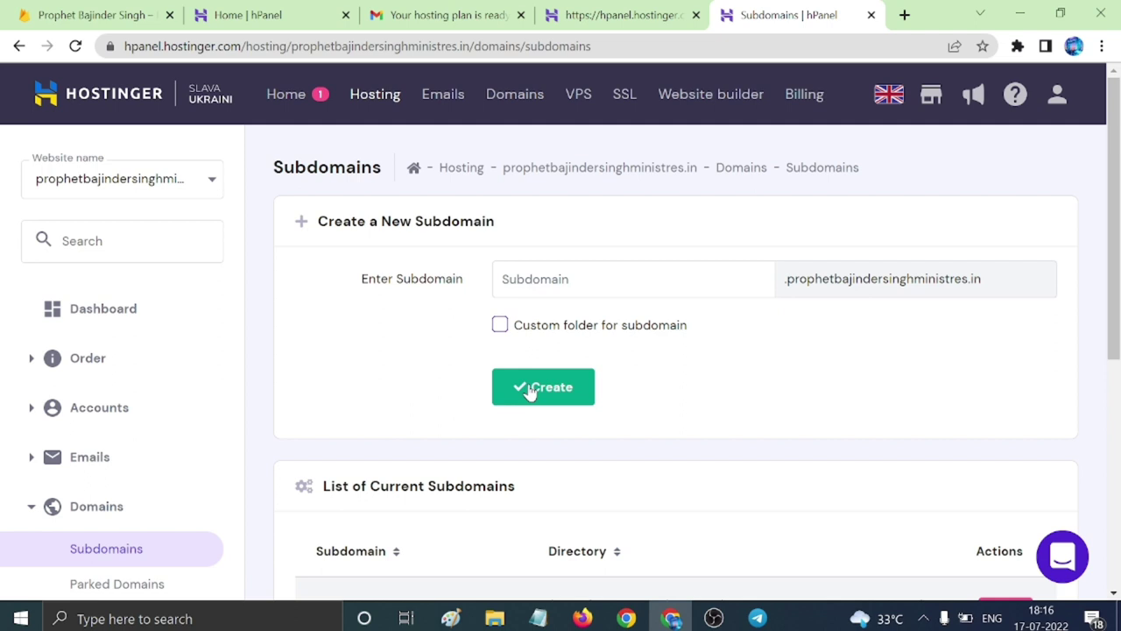
Copy the new app subdomain address and paste it over the admin panel login line in desc.txt.
scroll(601, 453, down, 2)
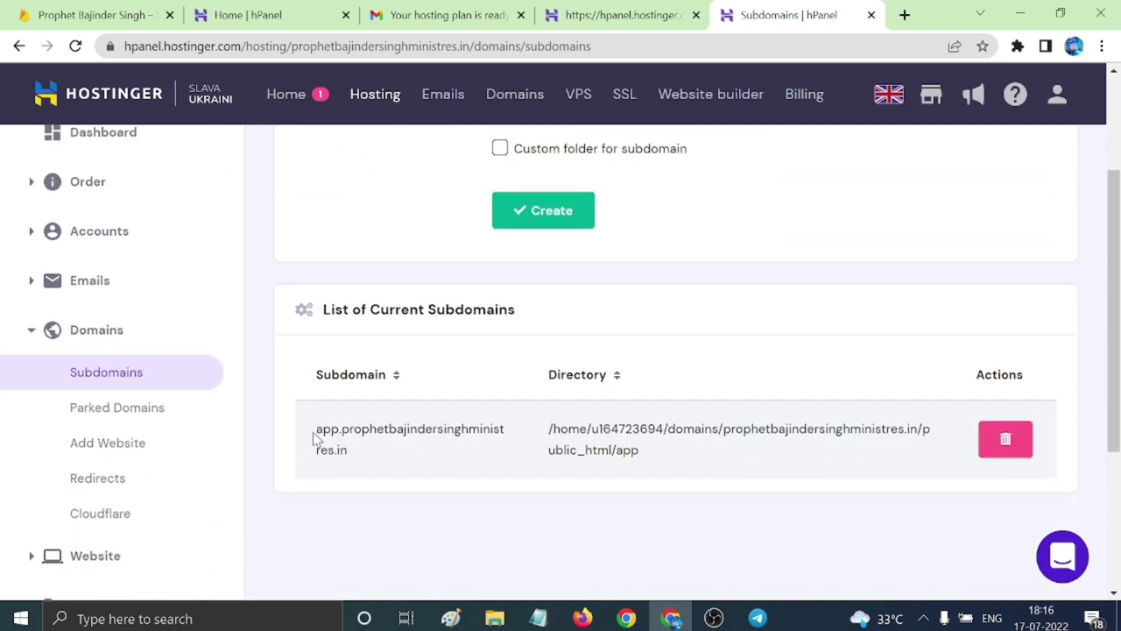
drag(314, 433, 363, 447)
key(ctrl+c)
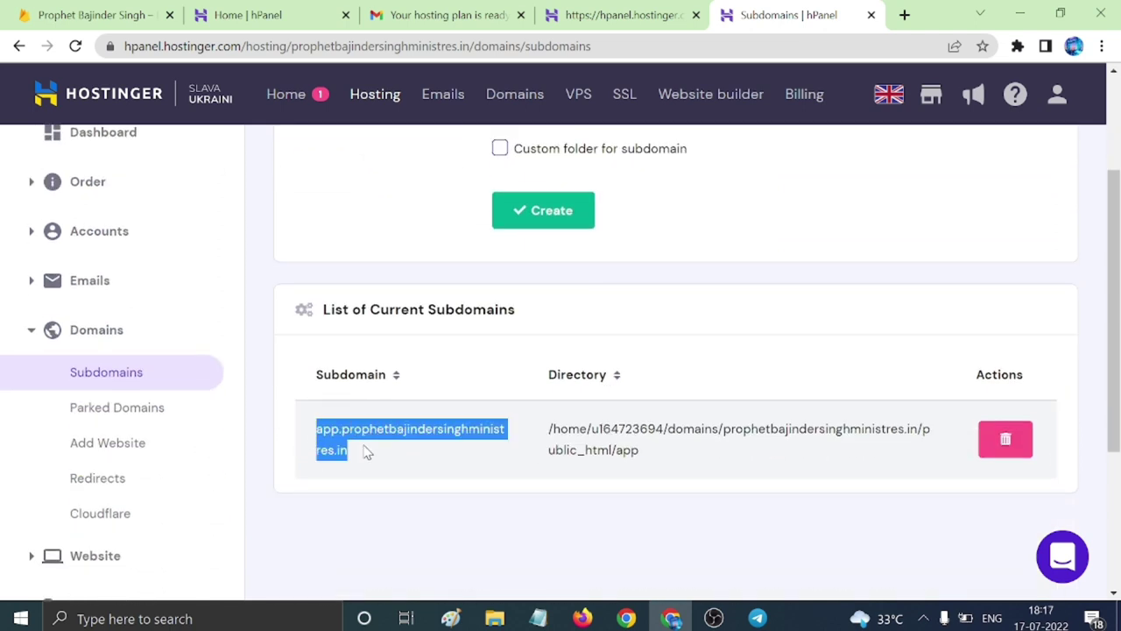
click(538, 619)
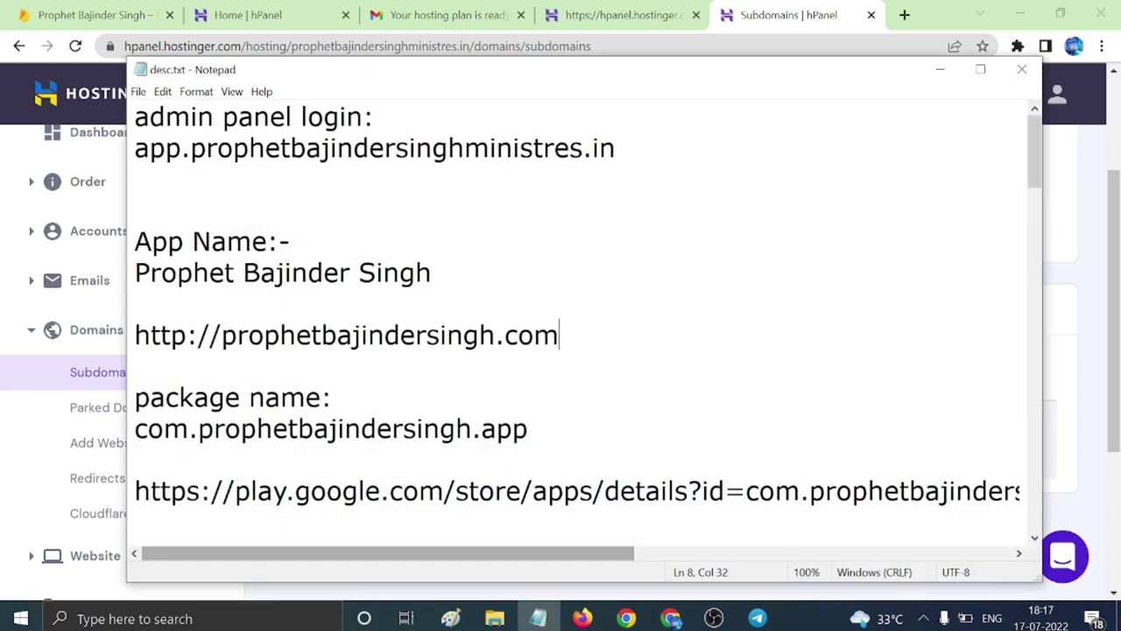
drag(135, 148, 616, 149)
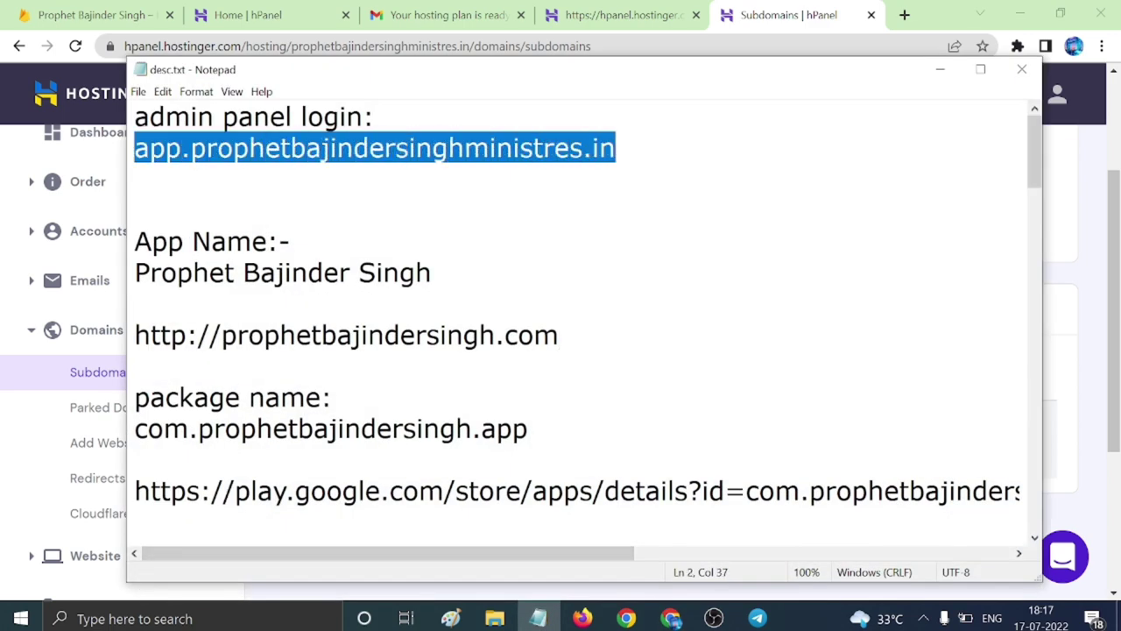
key(ctrl+v)
key(Down)
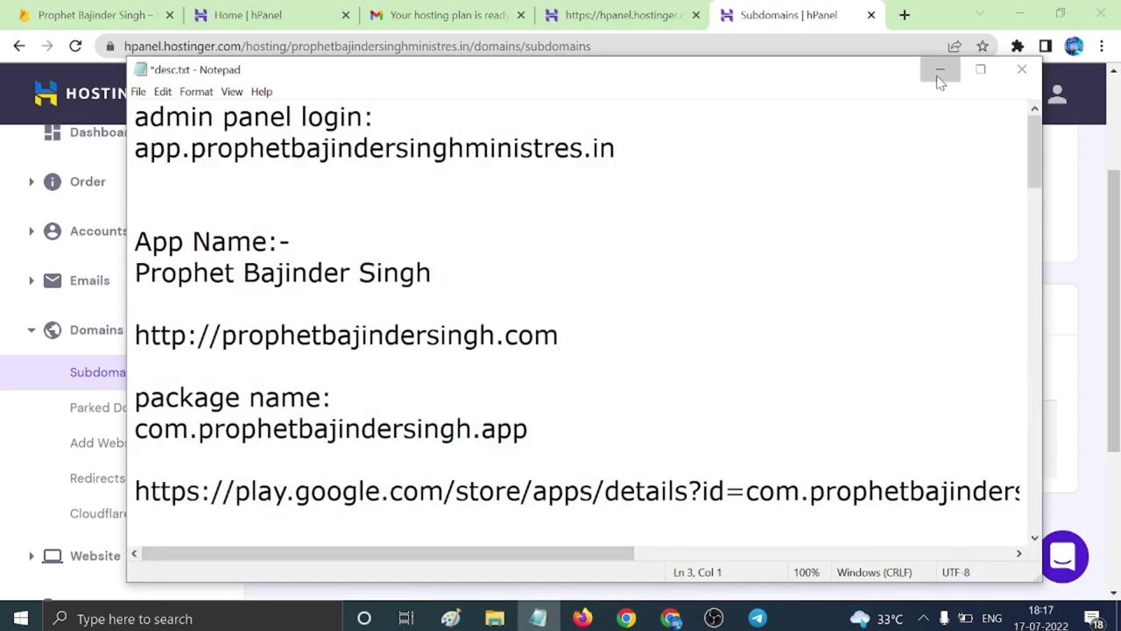
click(940, 70)
Return to the hosting dashboard and open File manager (beta) from the Files section.
click(555, 518)
scroll(155, 471, up, 2)
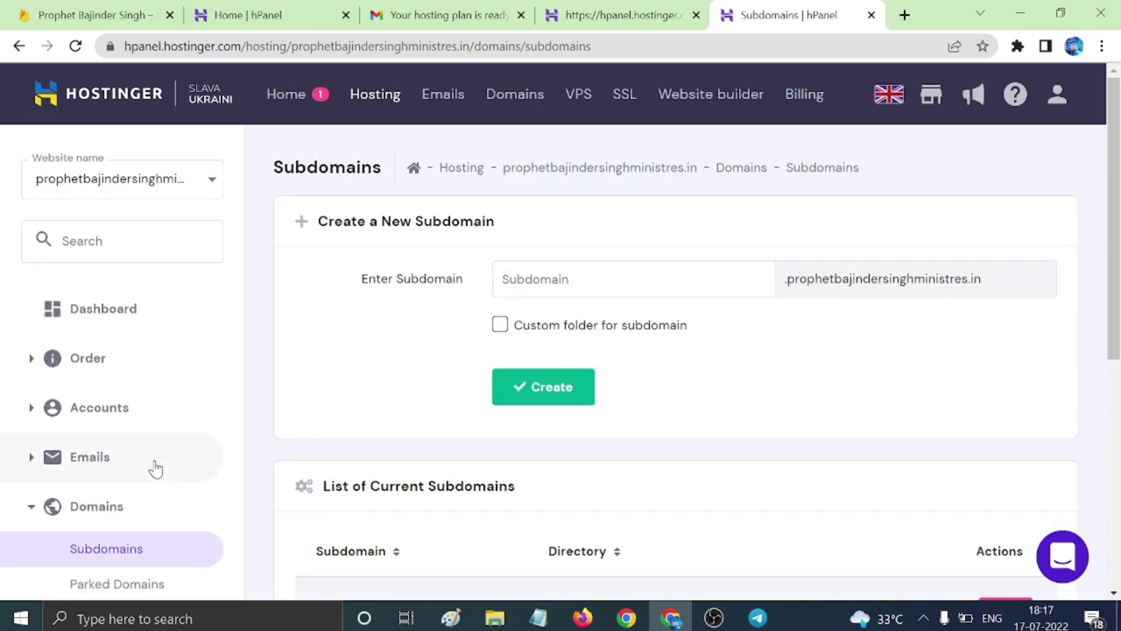
click(150, 325)
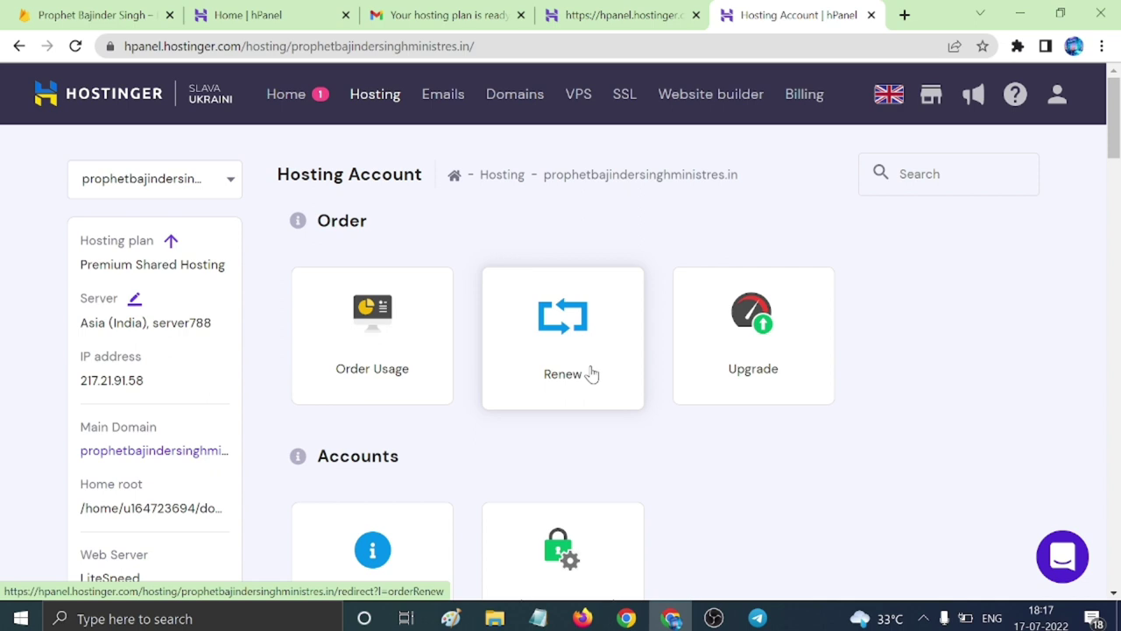
scroll(610, 341, down, 8)
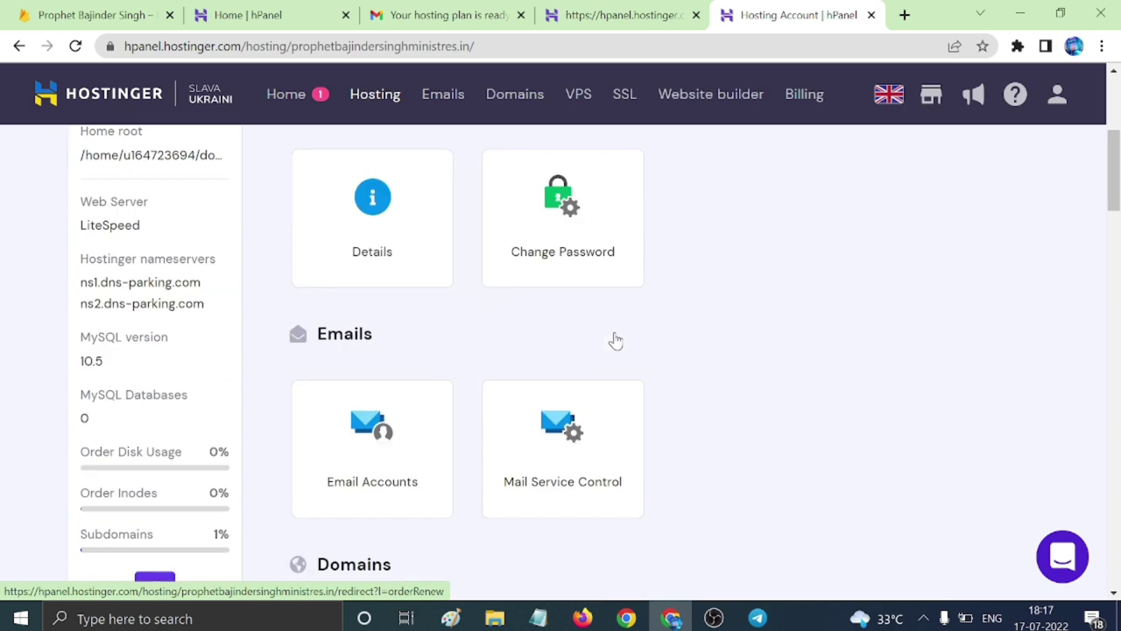
scroll(615, 341, down, 9)
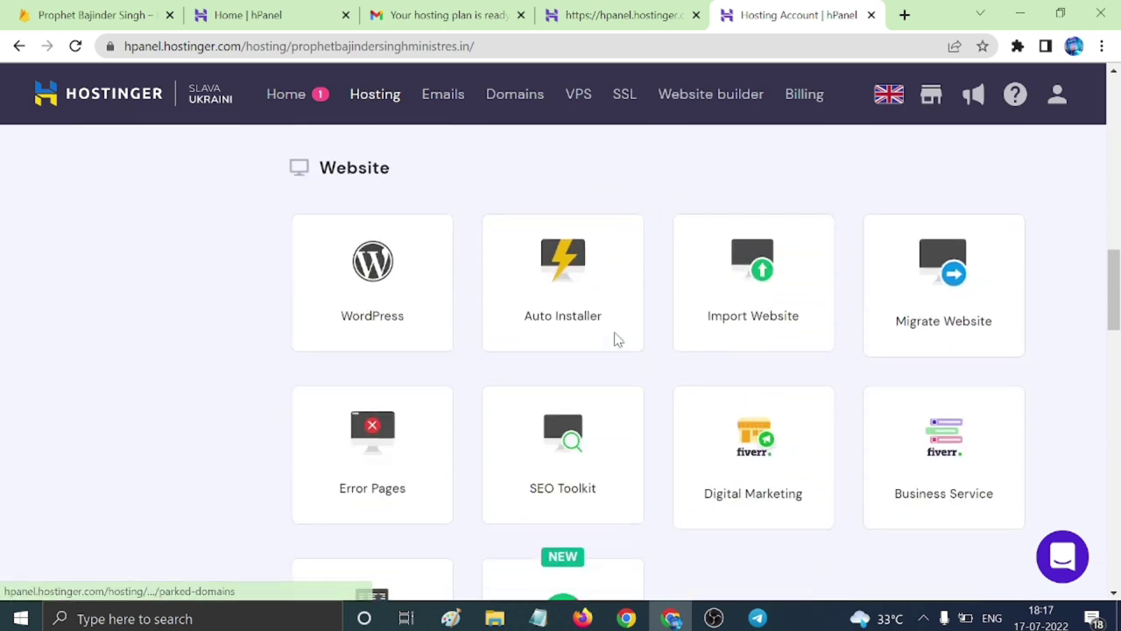
scroll(615, 341, down, 2)
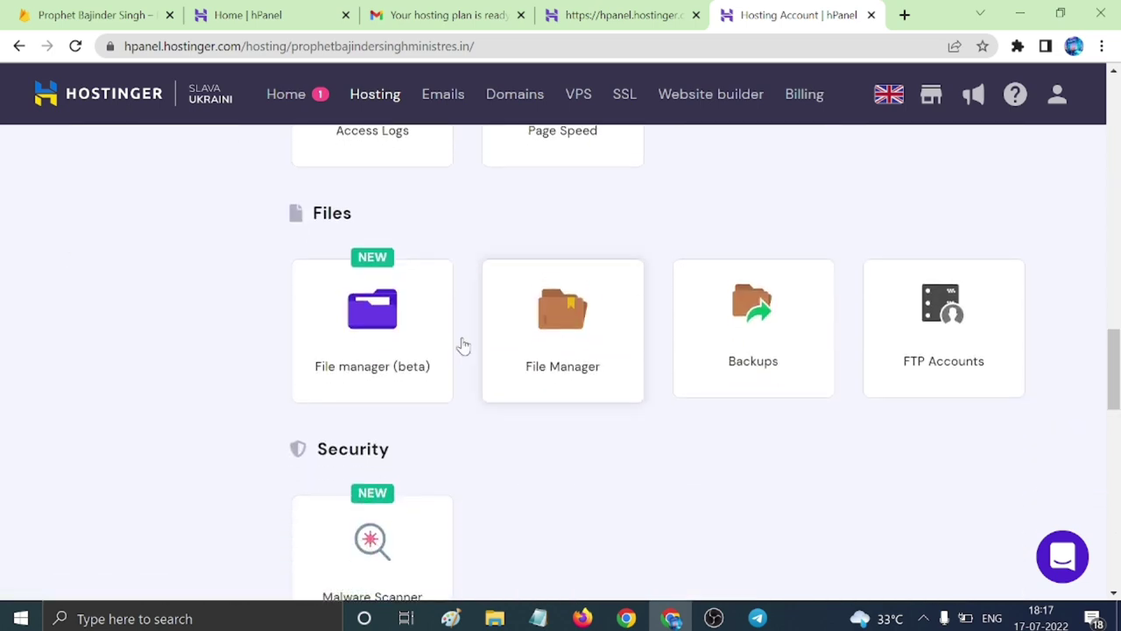
click(363, 339)
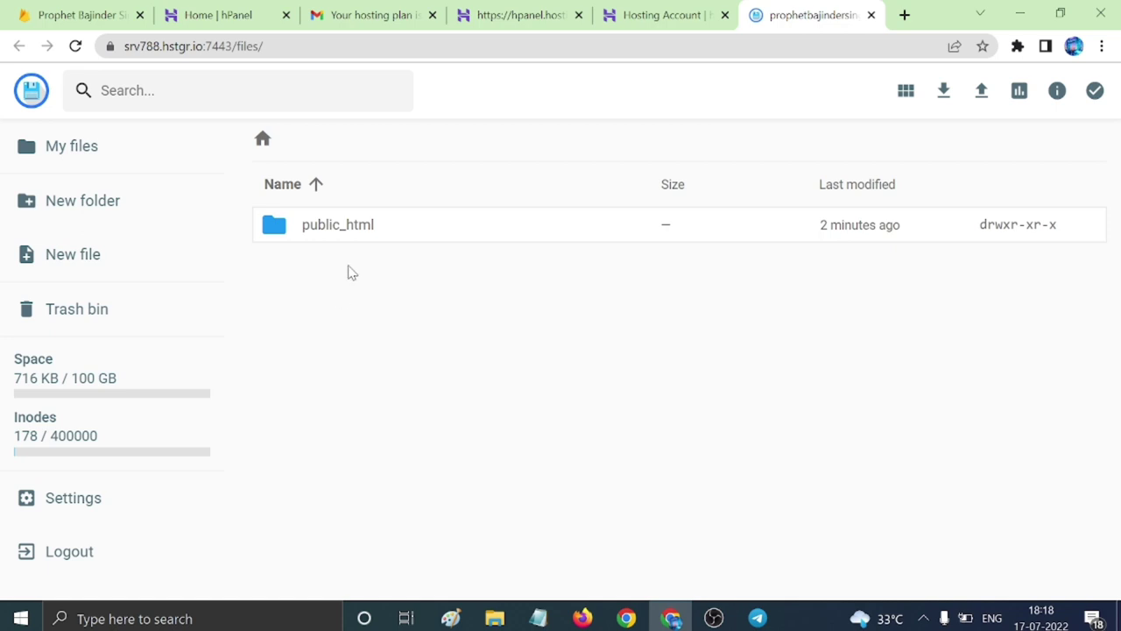
Delete default.php from public_html, then delete the default.php inside the app folder.
double_click(361, 225)
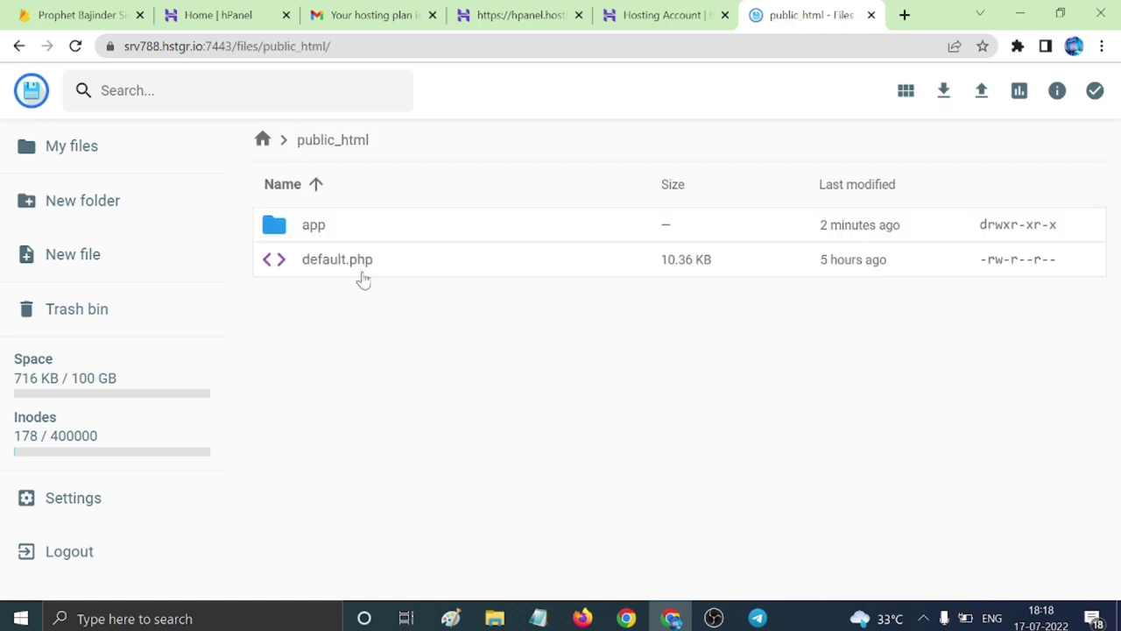
click(363, 265)
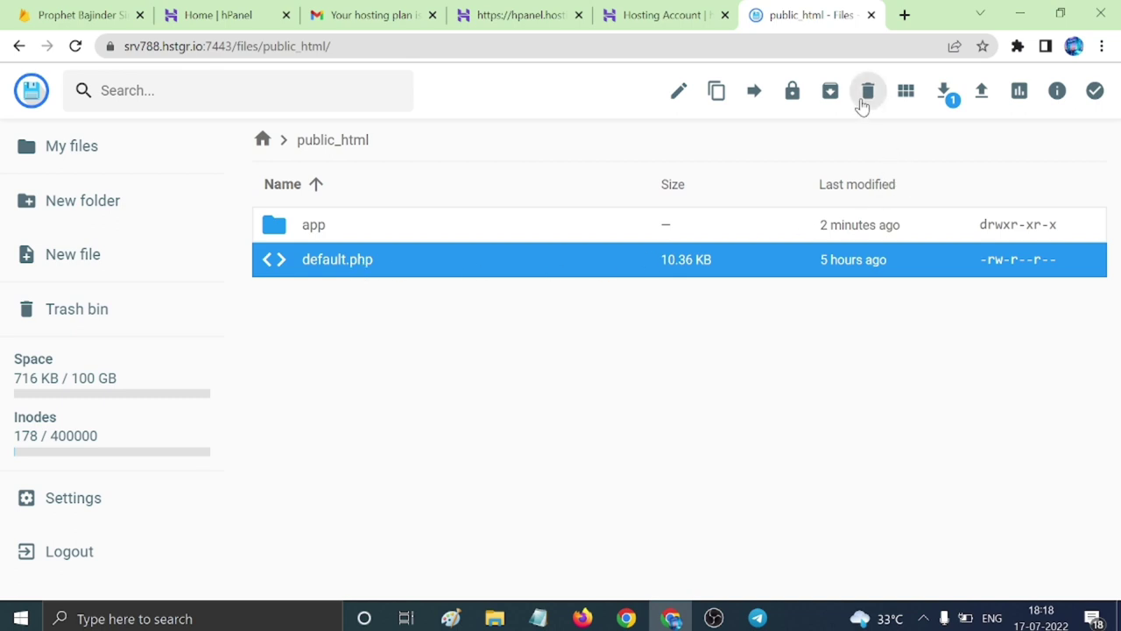
click(866, 94)
click(680, 369)
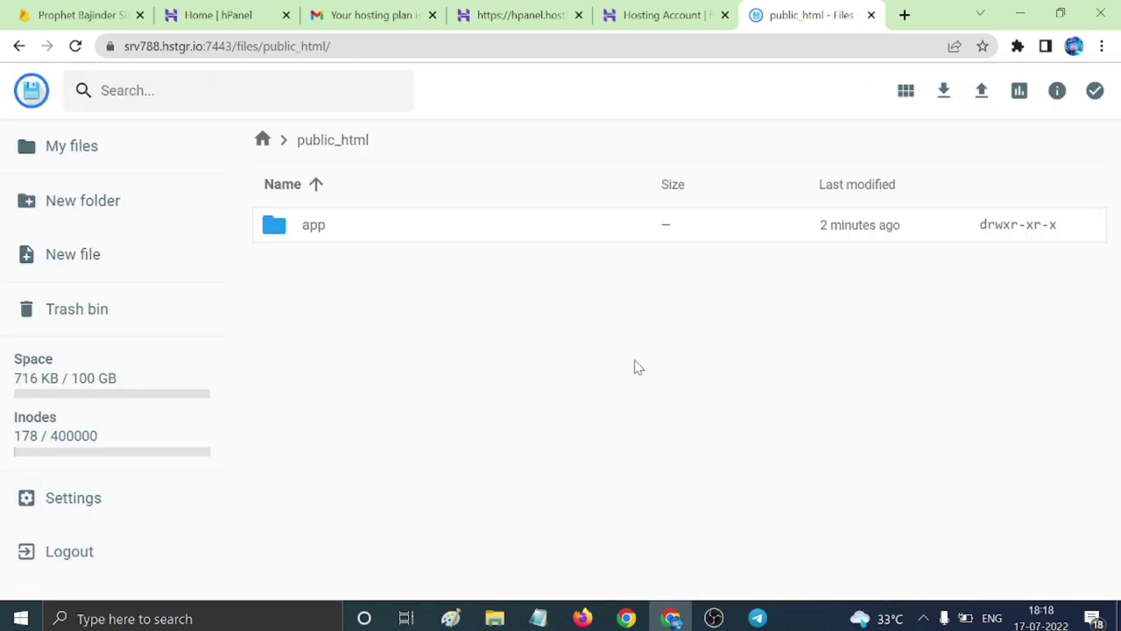
double_click(403, 234)
click(473, 237)
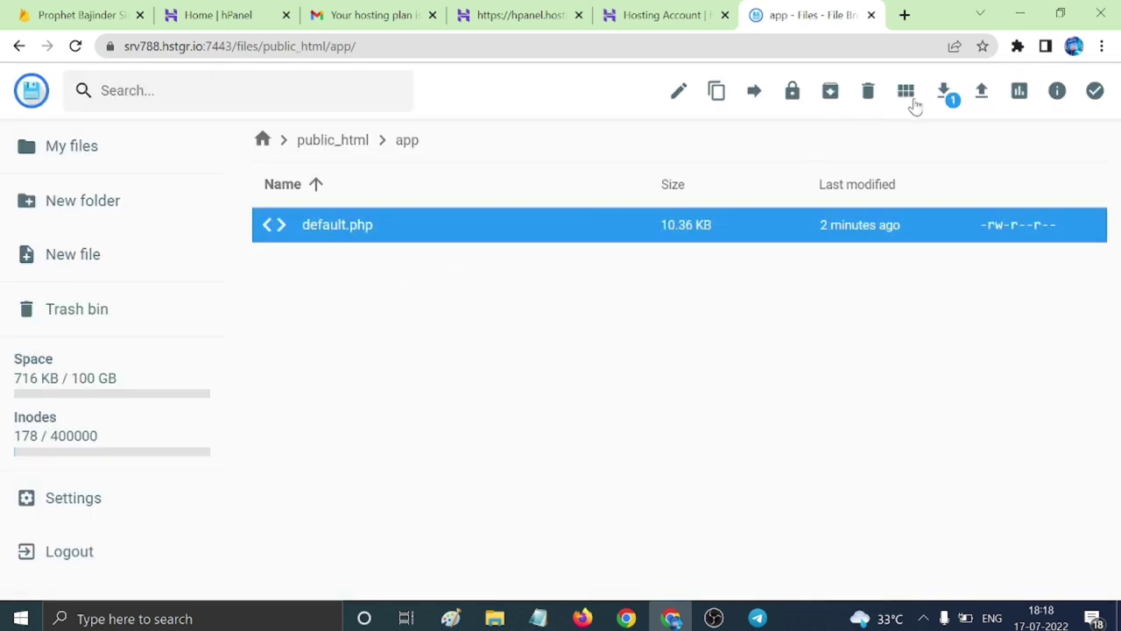
click(867, 95)
click(679, 371)
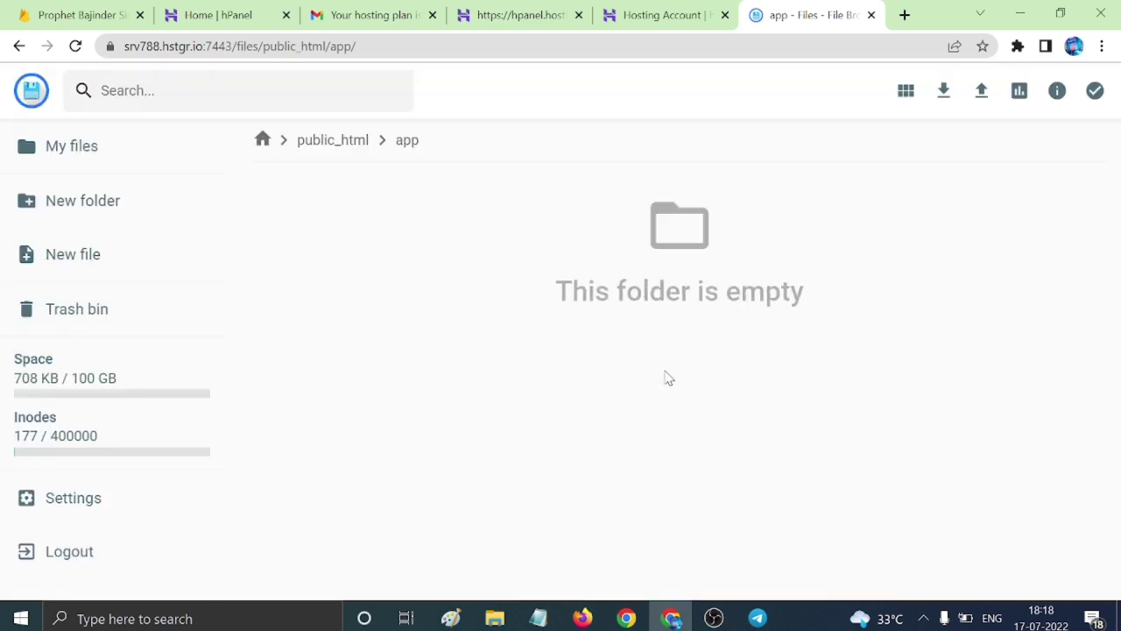
Browse to source code > codecanyon > AndroidNewsApp > admin_panel and copy its folder path.
mouse_move(496, 619)
click(508, 488)
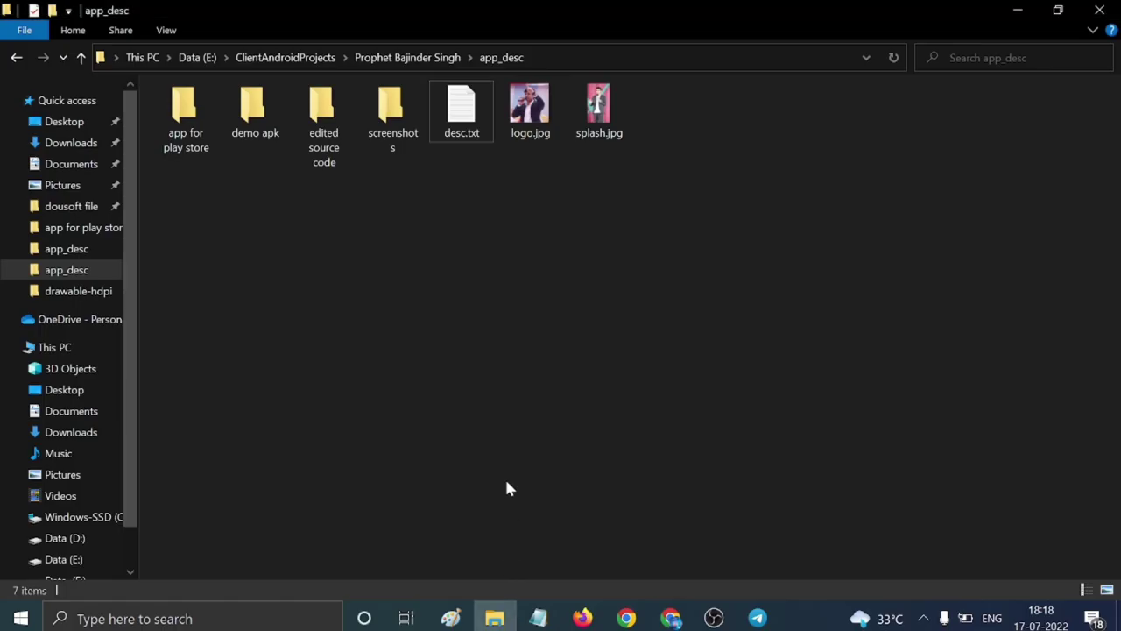
click(426, 58)
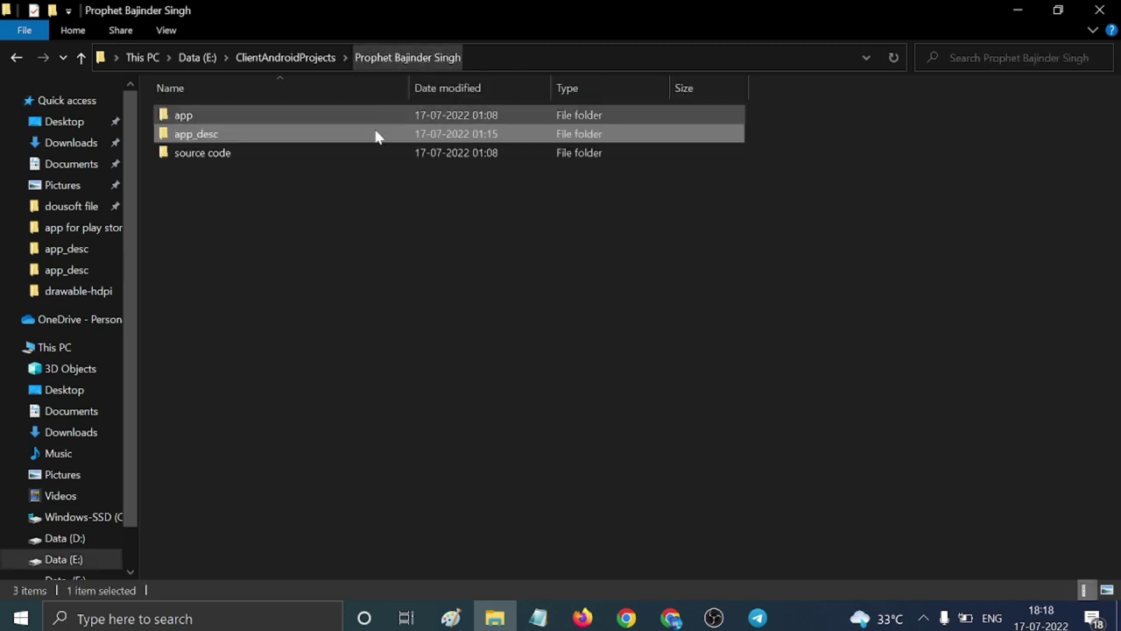
double_click(279, 156)
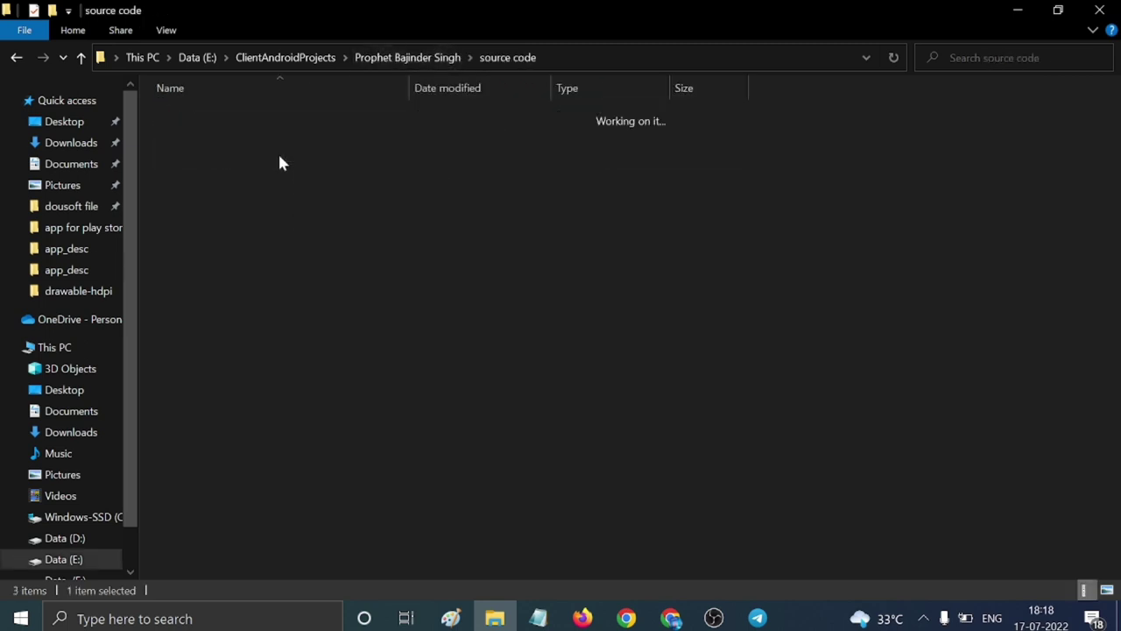
double_click(286, 116)
click(289, 124)
double_click(289, 121)
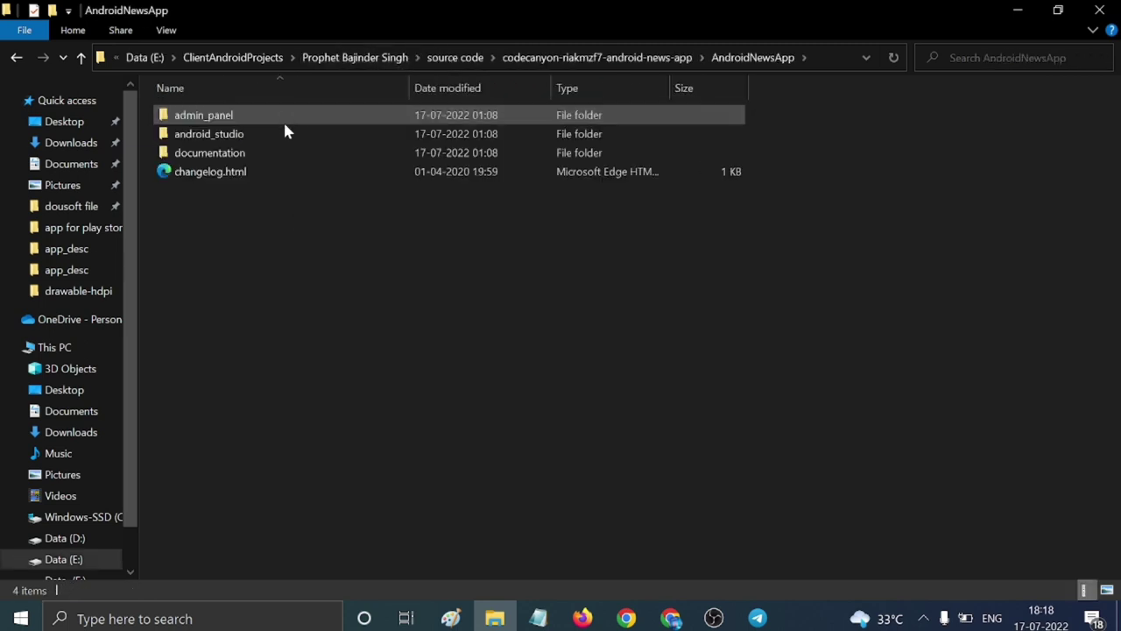
double_click(295, 115)
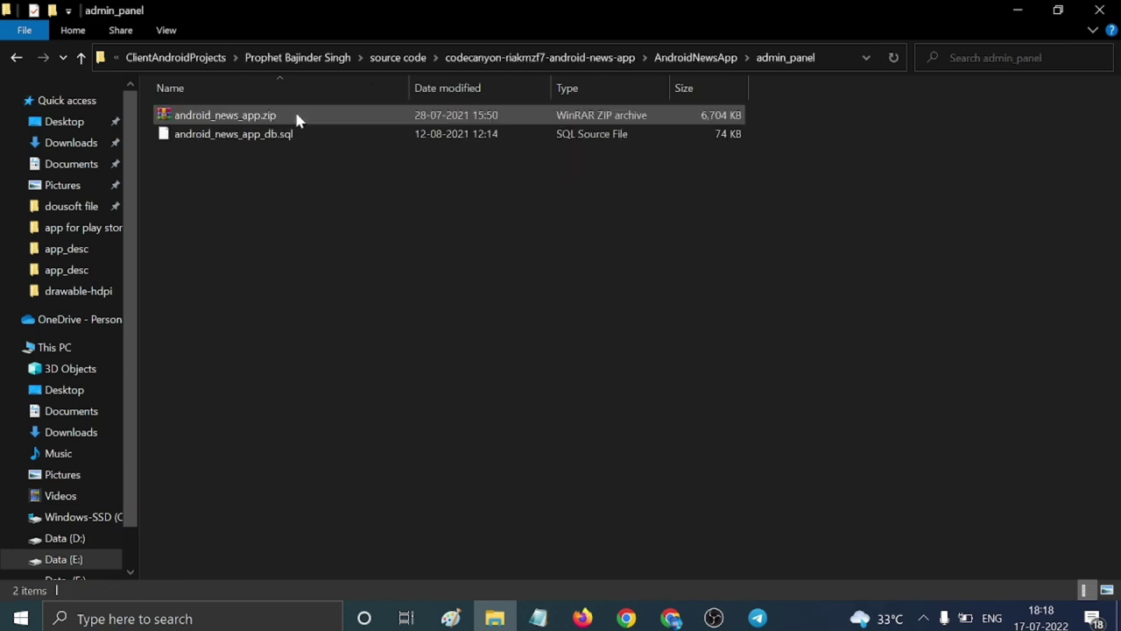
click(739, 56)
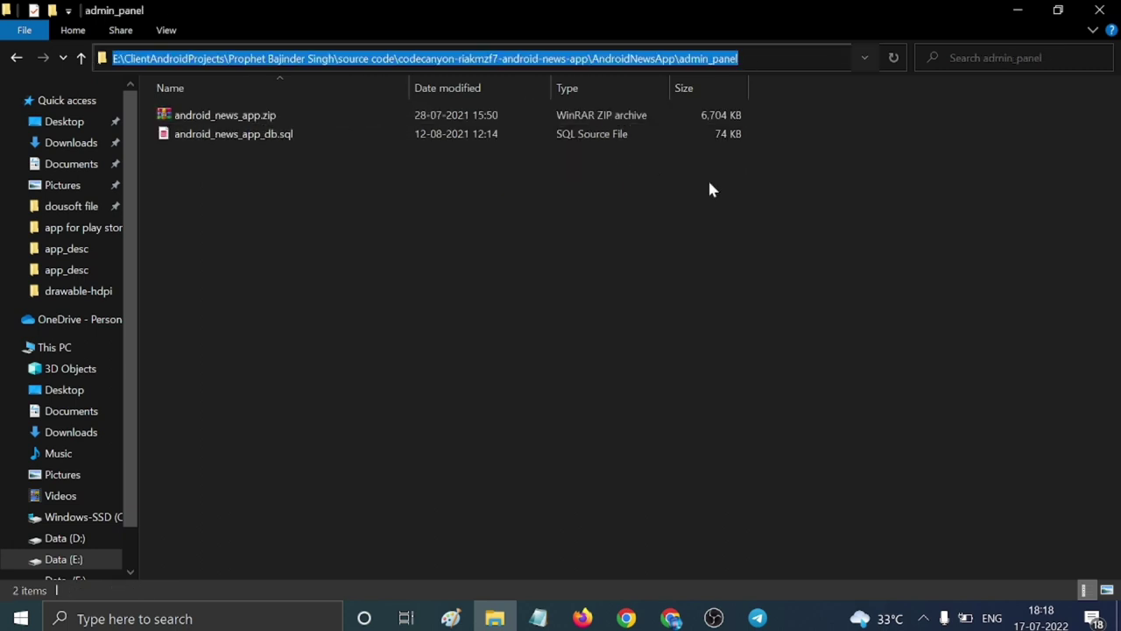
click(678, 616)
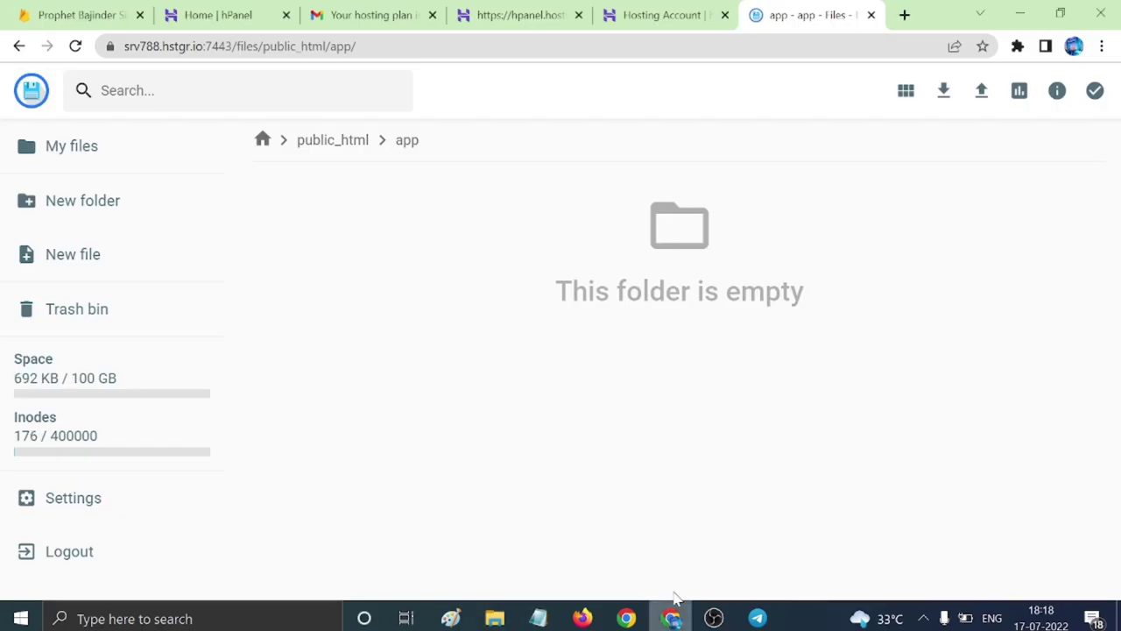
Upload android_news_app.zip from the pasted admin_panel path into public_html/app.
click(987, 95)
click(521, 380)
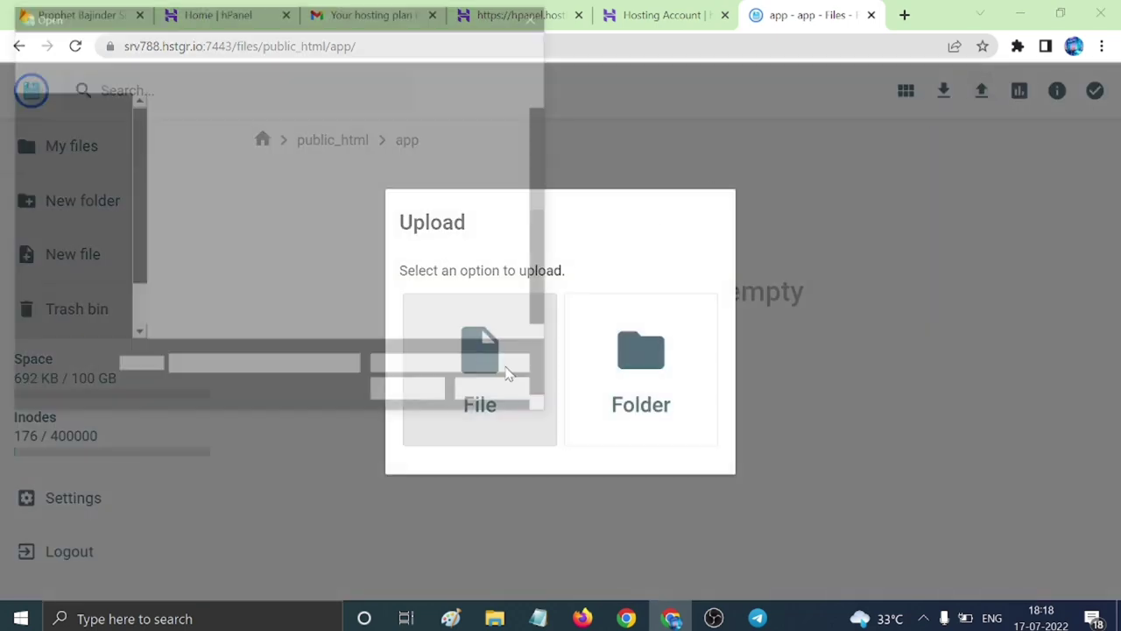
click(295, 41)
key(ctrl+v)
key(Return)
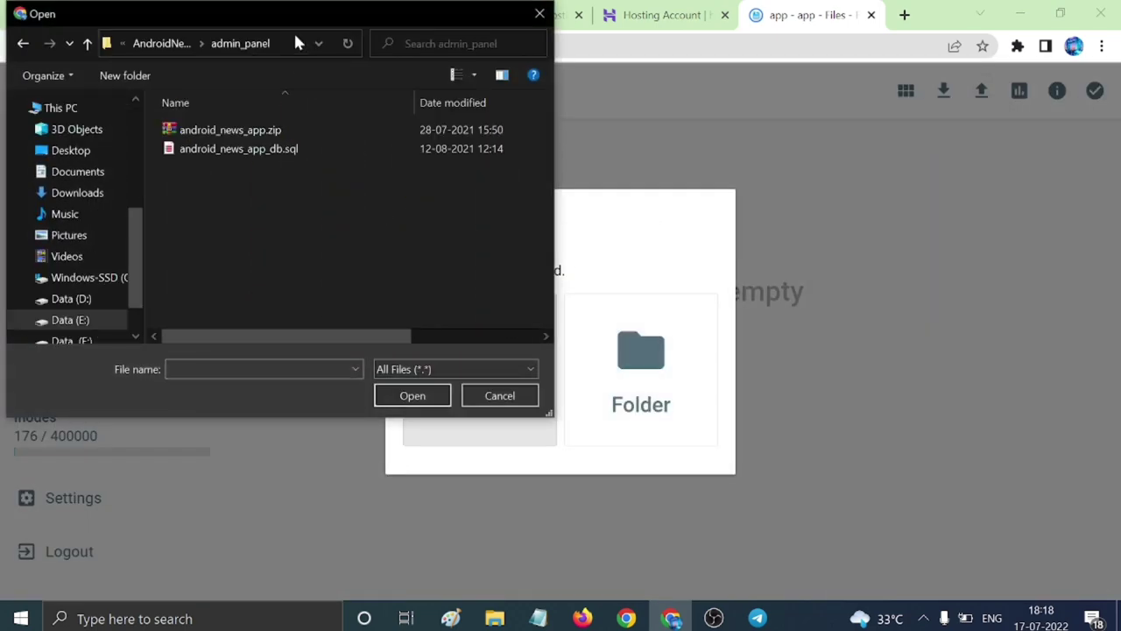
click(275, 133)
click(403, 393)
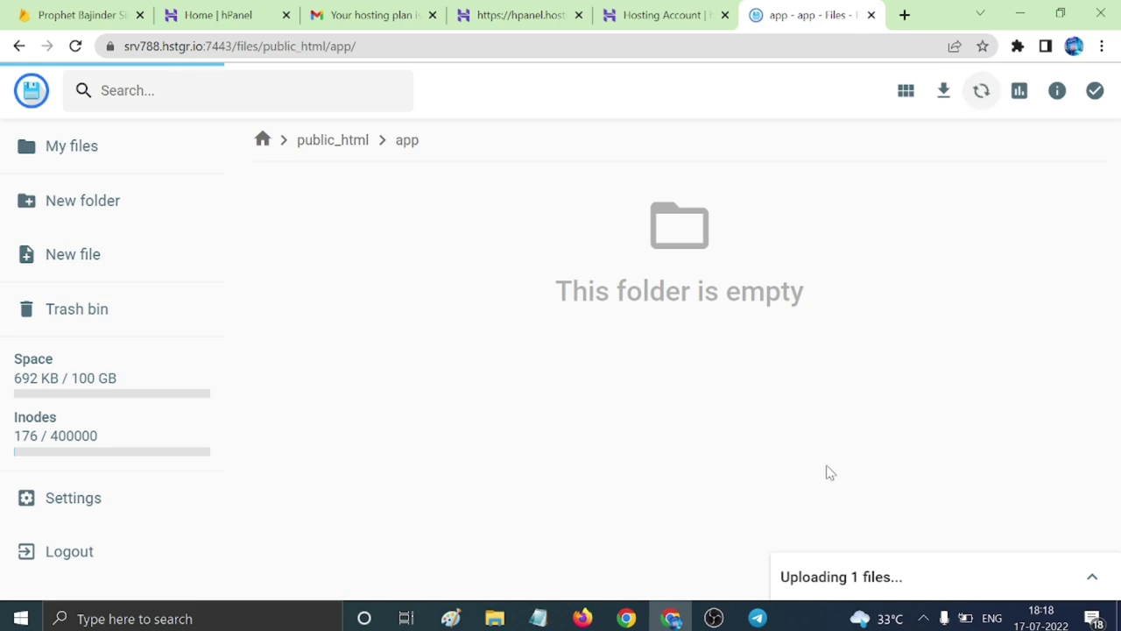
click(655, 16)
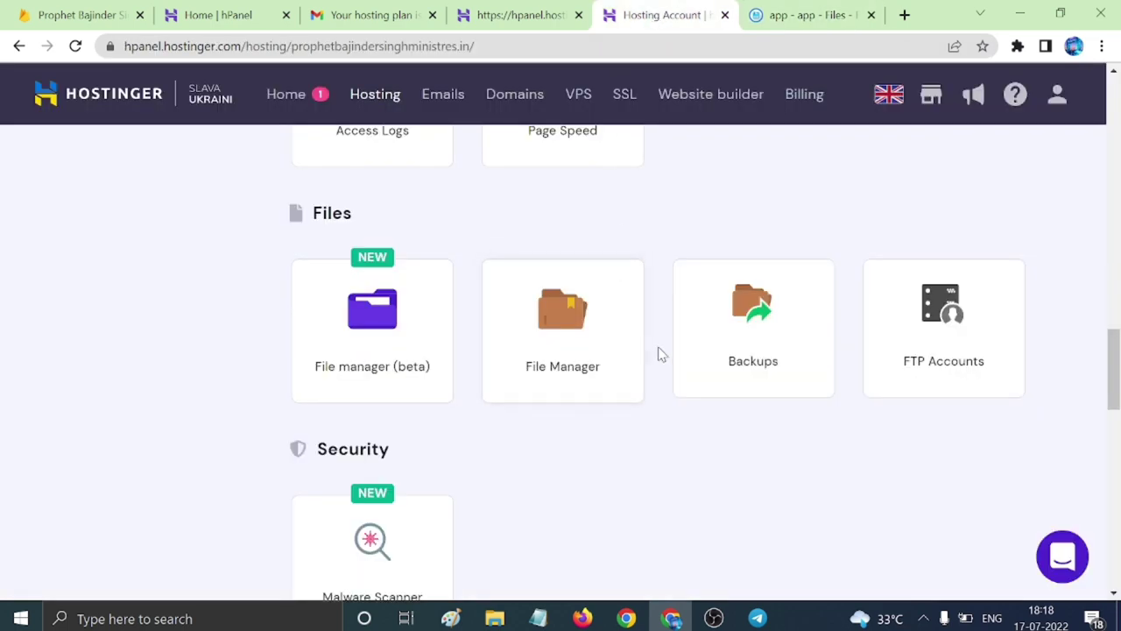
Create MySQL database and user myapp with a generated password, then open it in phpMyAdmin.
scroll(662, 355, down, 6)
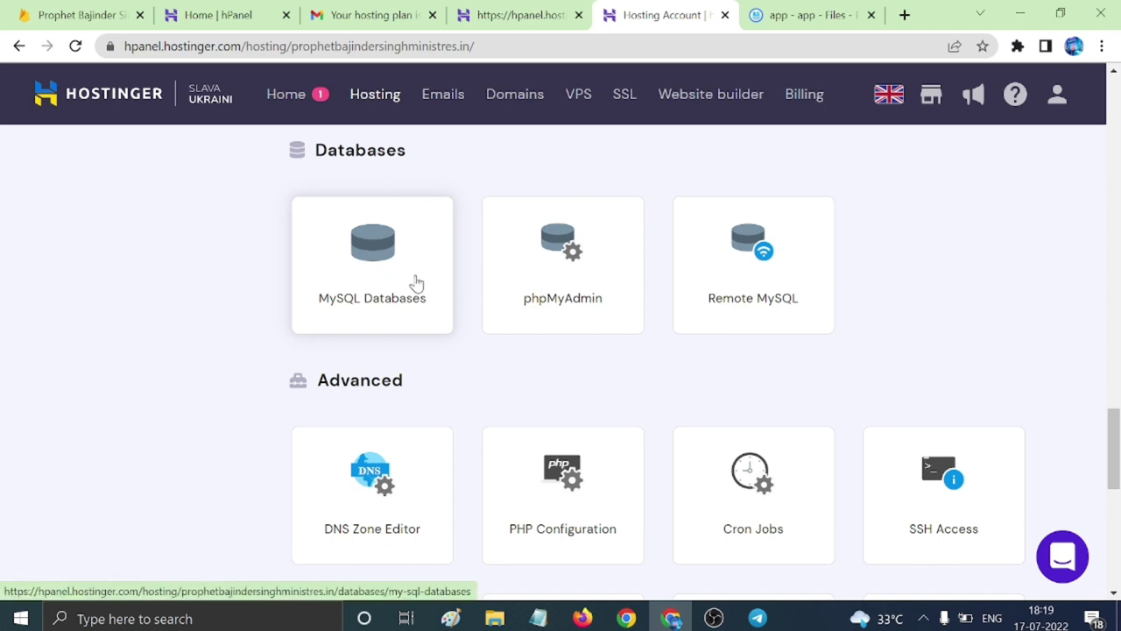
click(417, 282)
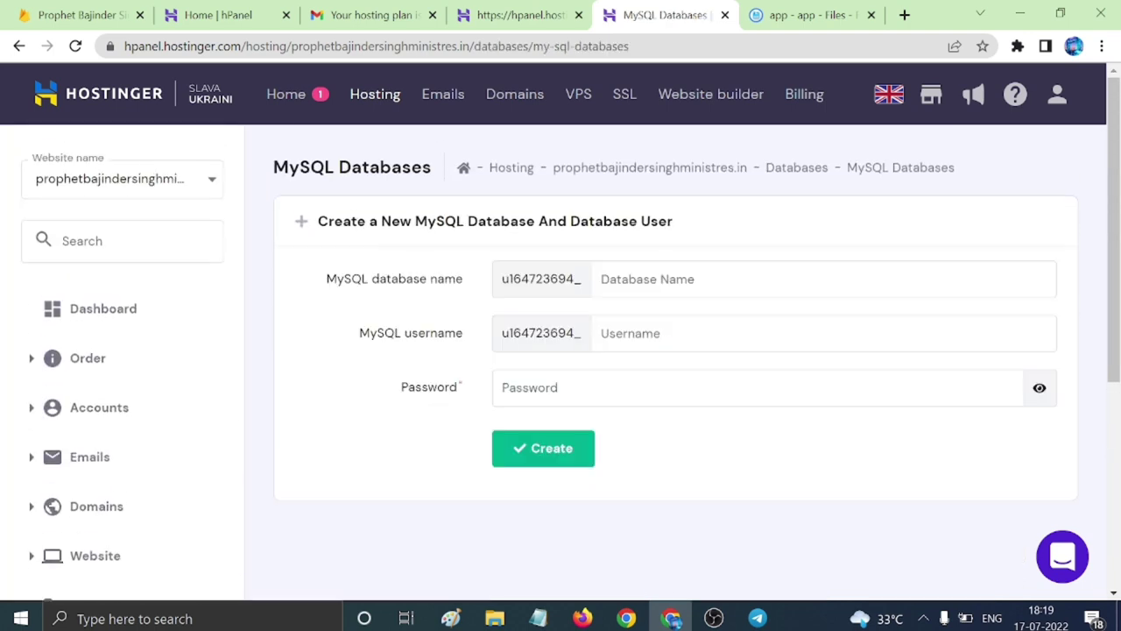
text(myapp)
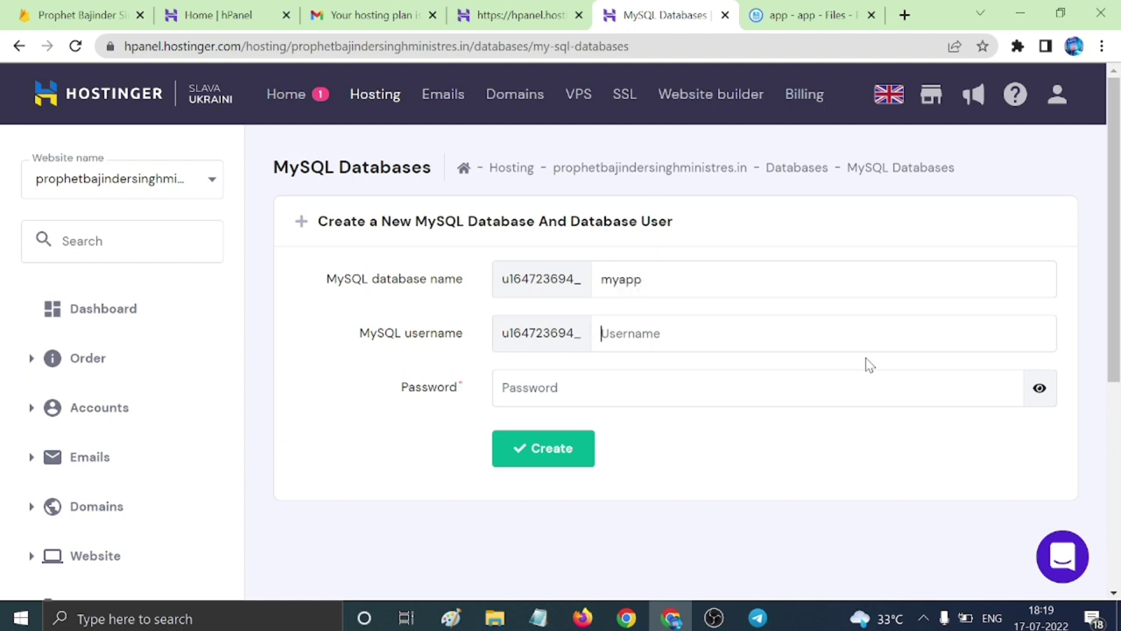
text(myapp)
key(Tab)
click(999, 387)
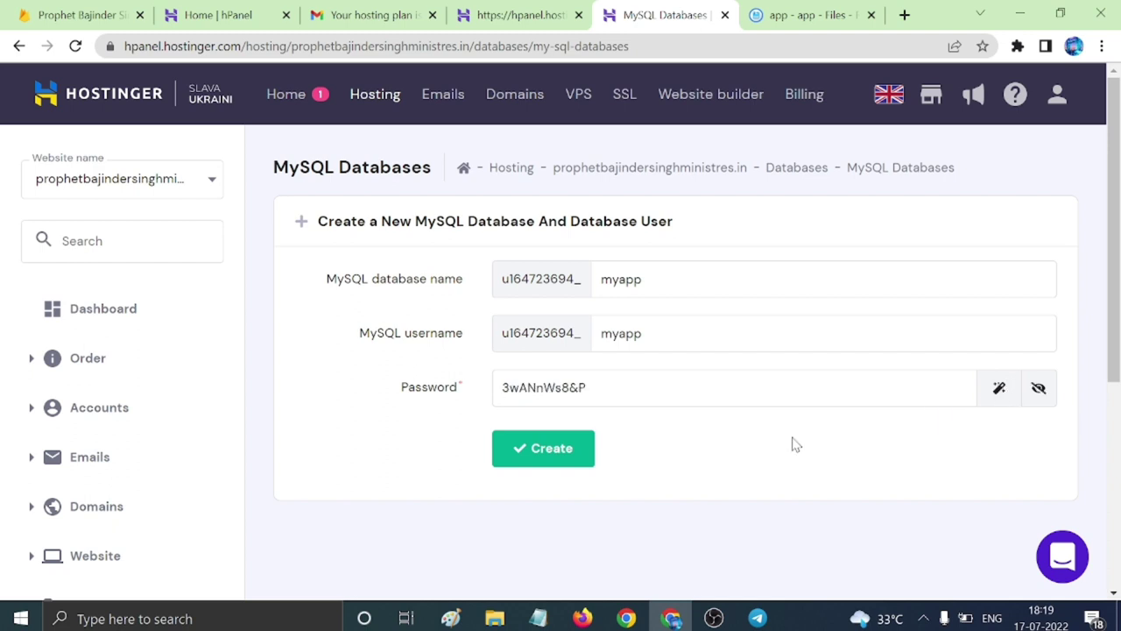
click(552, 463)
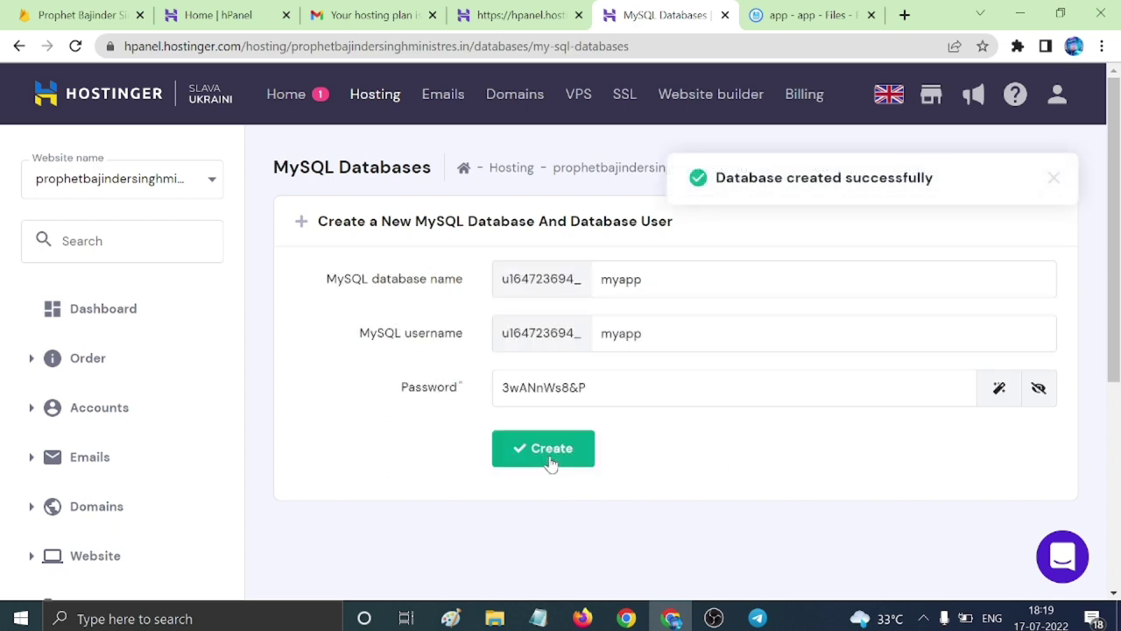
scroll(578, 420, down, 3)
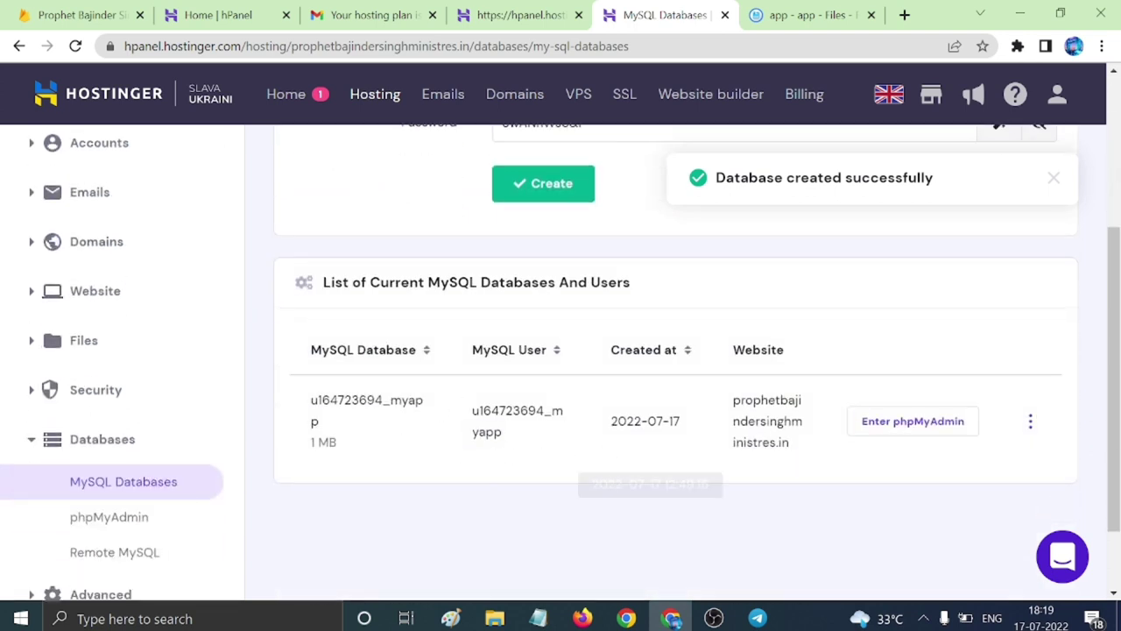
click(912, 426)
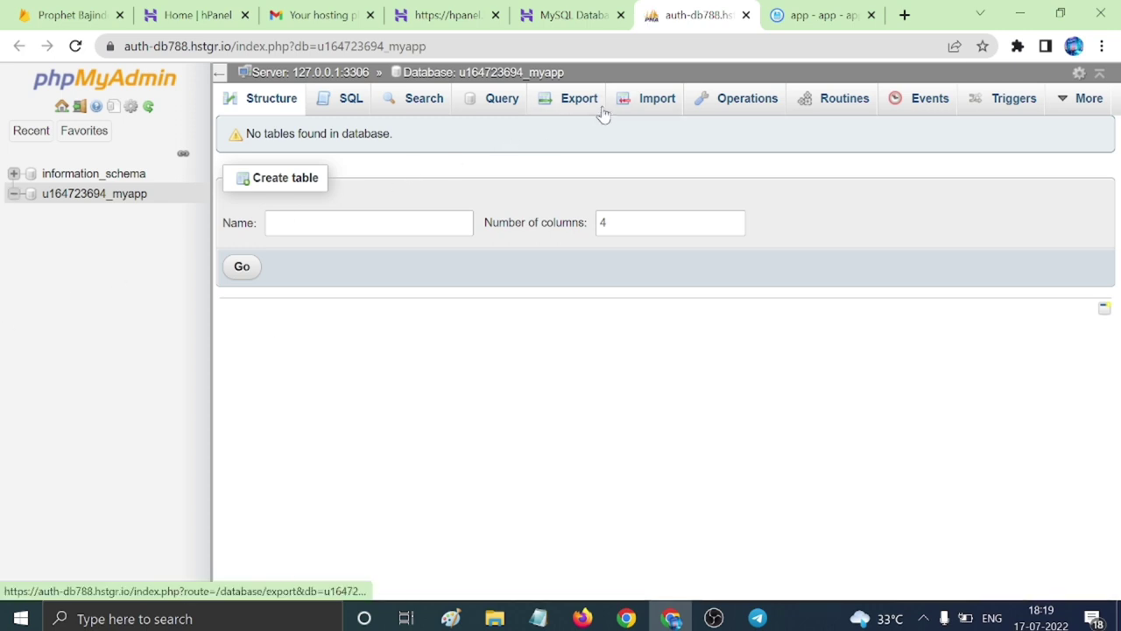
Import android_news_app_db.sql into the u164723694_myapp database, creating its 11 tables.
click(102, 199)
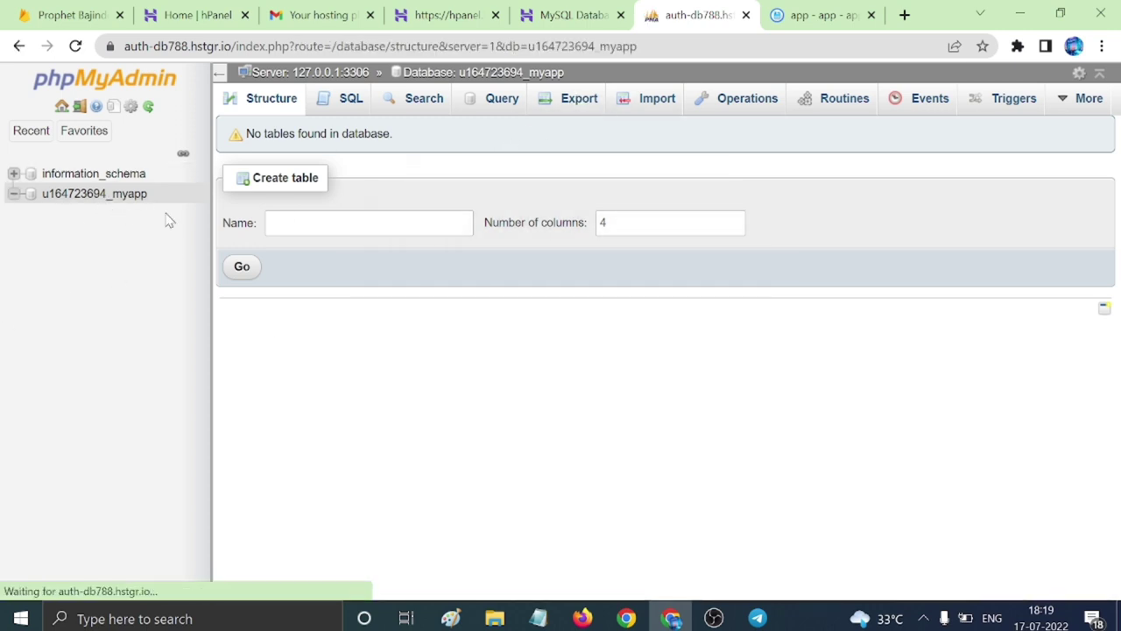
click(662, 109)
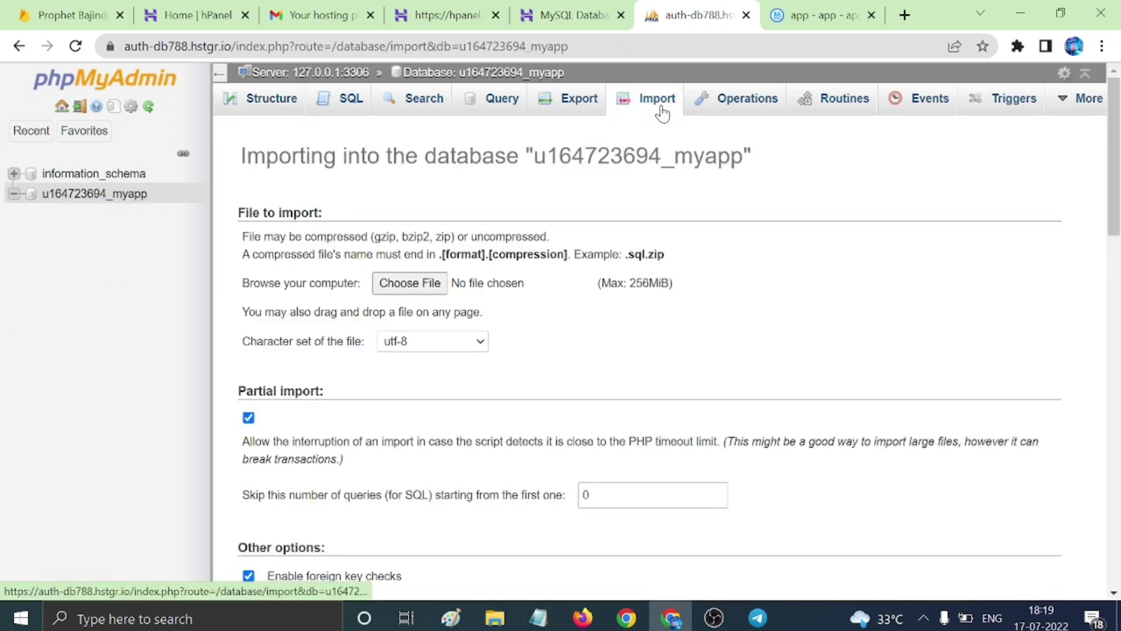
click(399, 283)
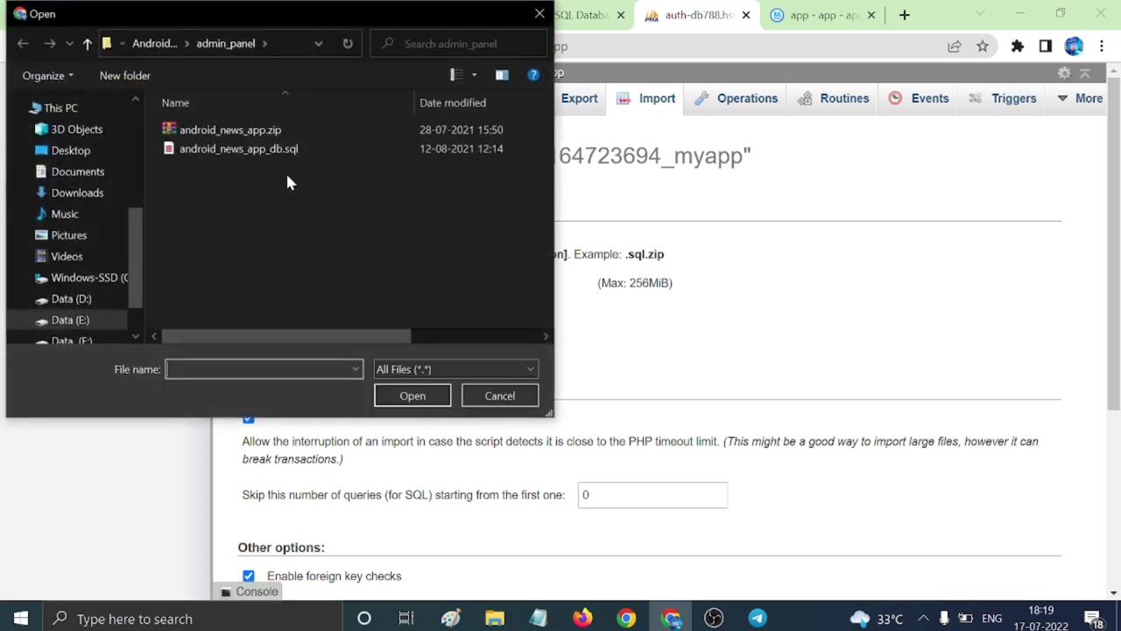
click(263, 149)
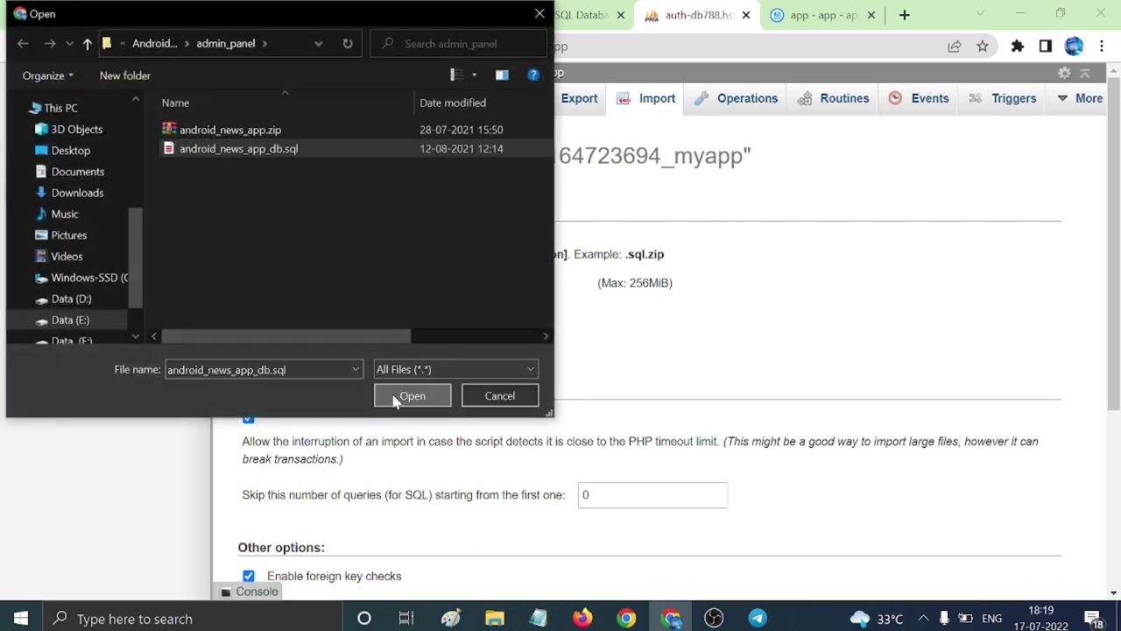
click(412, 396)
scroll(451, 474, down, 3)
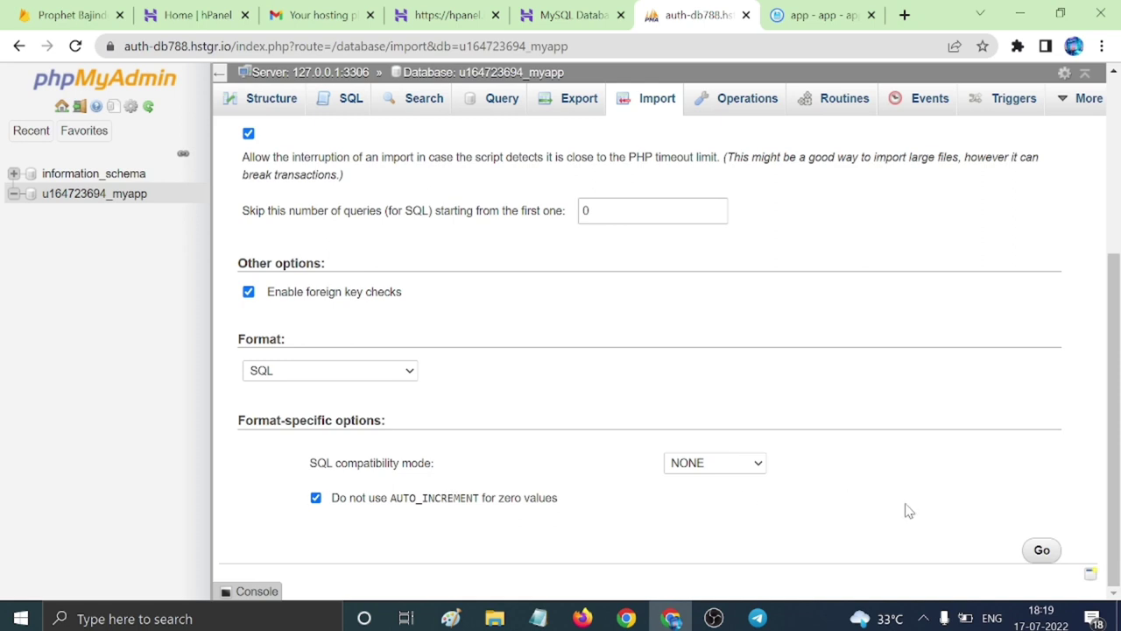
click(1039, 550)
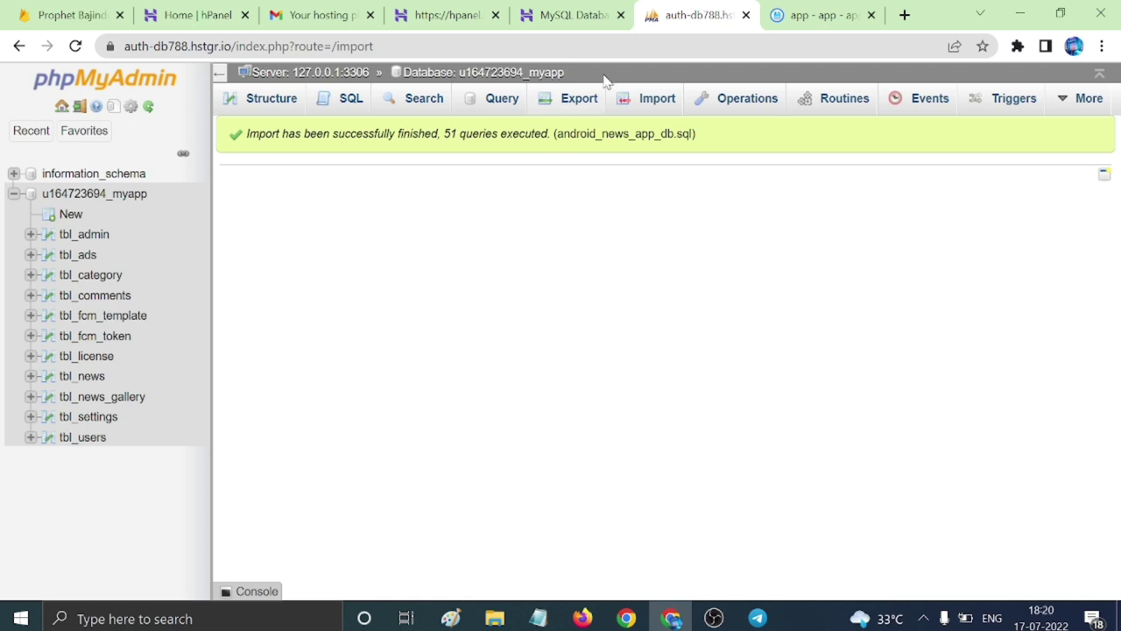
click(568, 15)
click(490, 17)
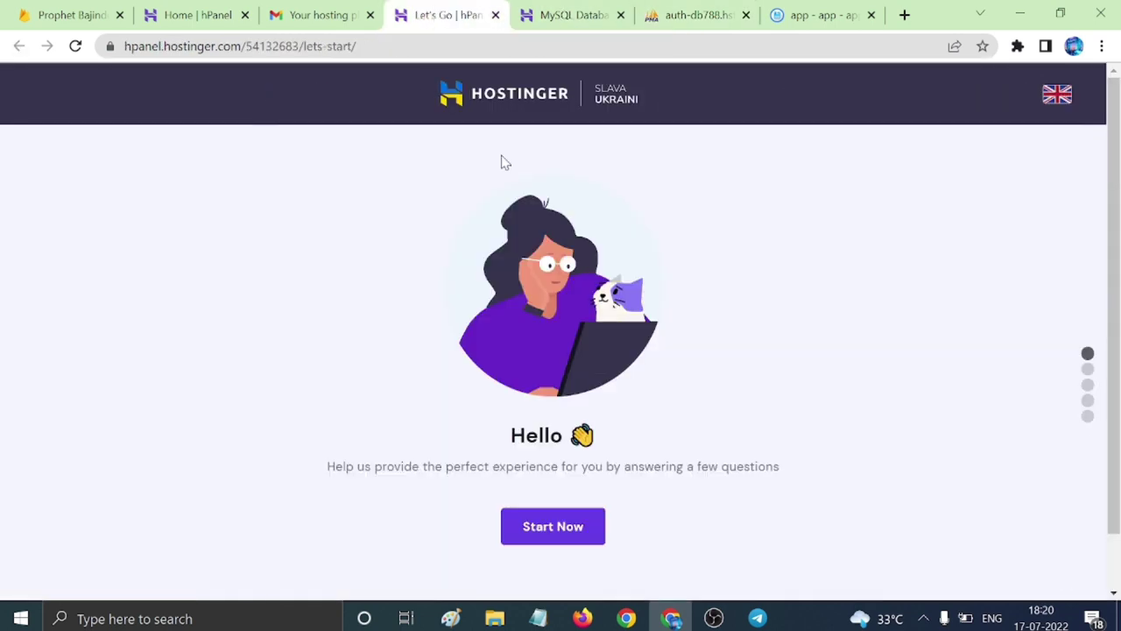
Unarchive android_news_app.zip into the parent folder, producing folder a beside app in public_html.
click(813, 21)
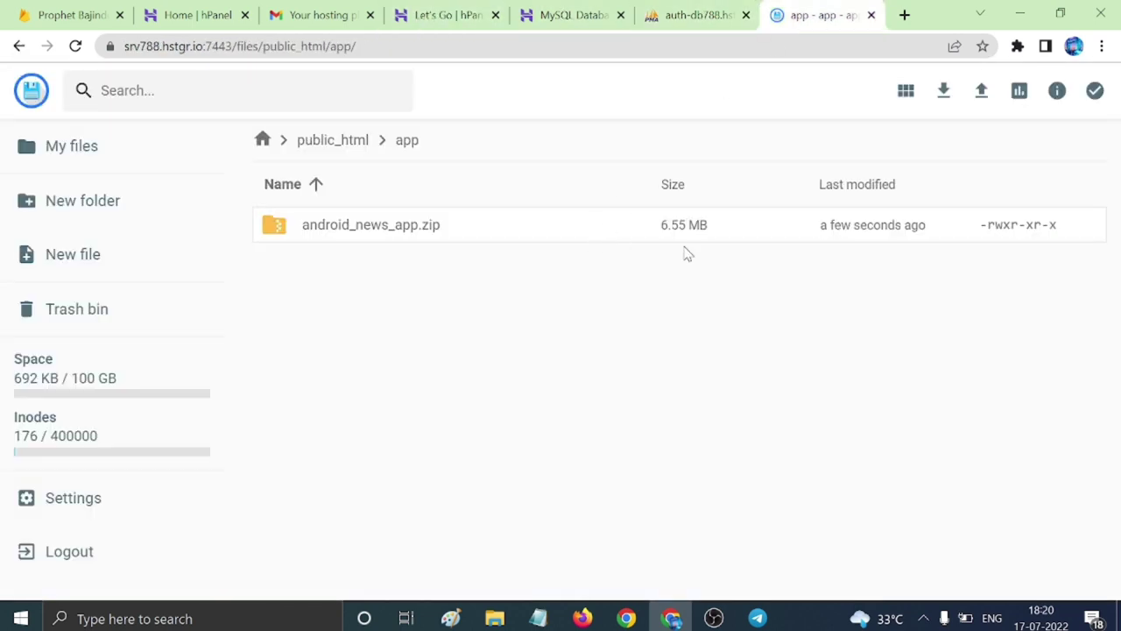
click(501, 235)
right_click(515, 226)
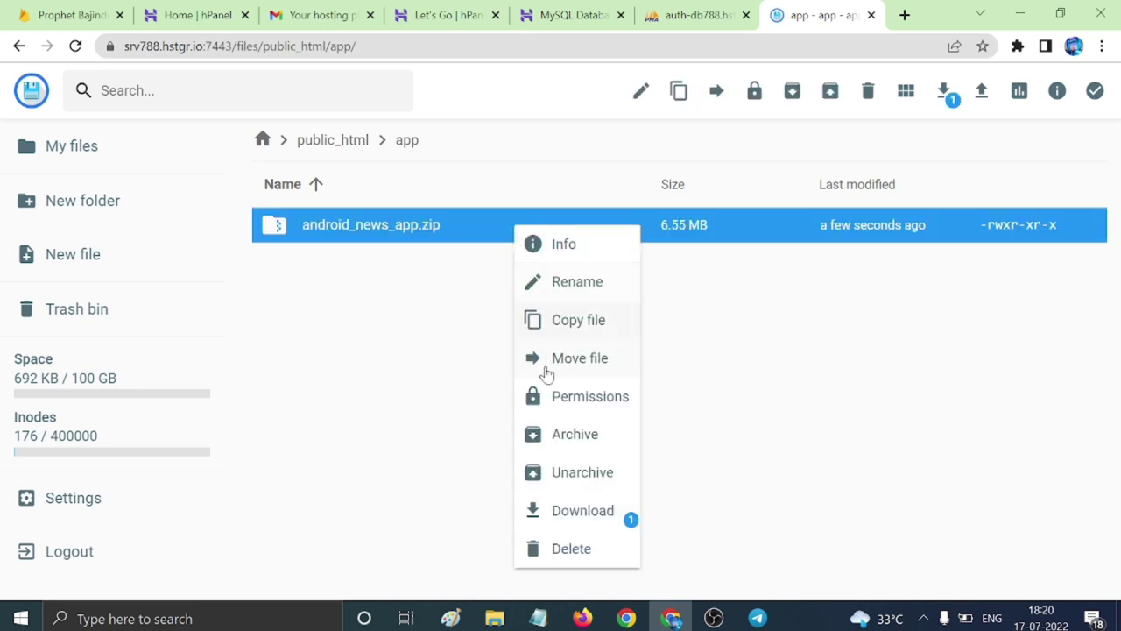
click(569, 482)
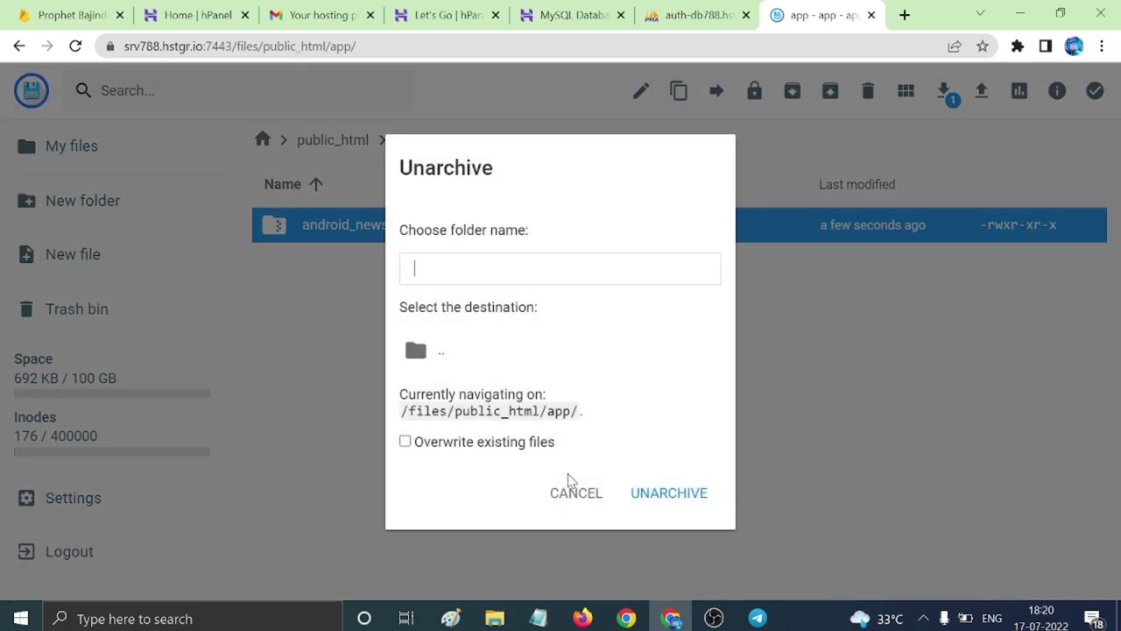
click(420, 357)
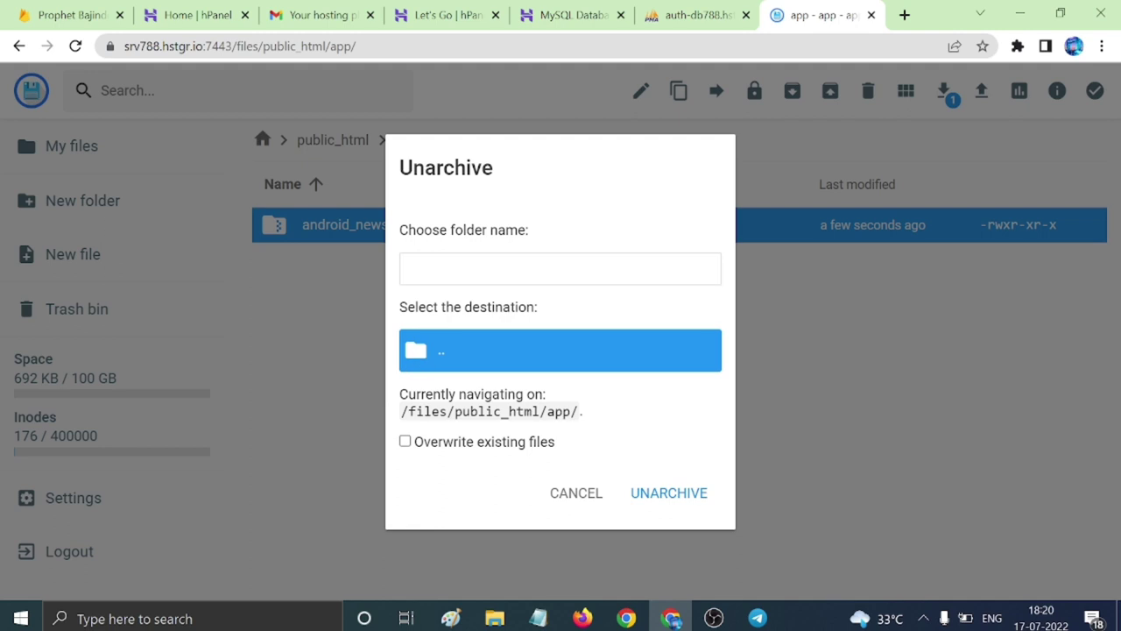
click(561, 269)
click(649, 483)
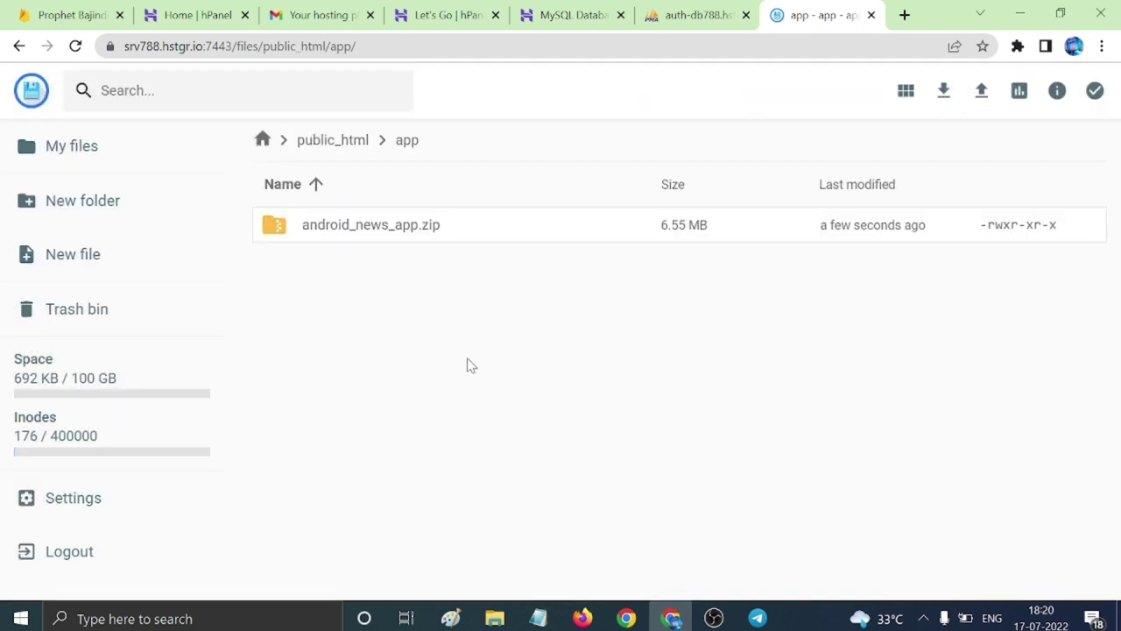
click(342, 142)
click(433, 238)
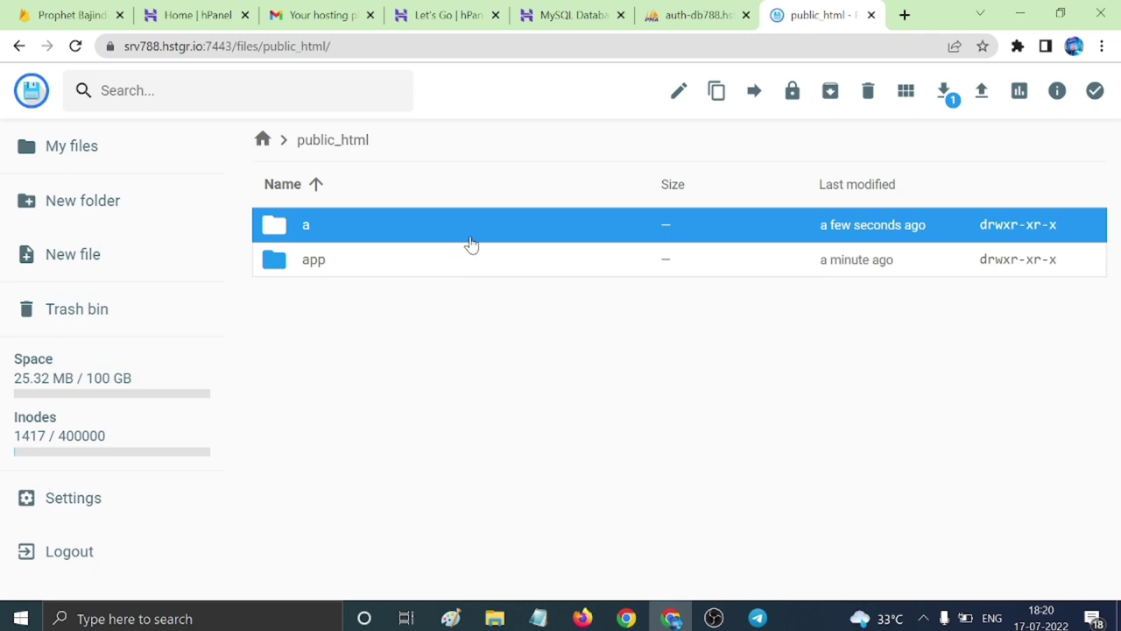
Open a/android_news_app and select all its files and folders for moving.
double_click(472, 240)
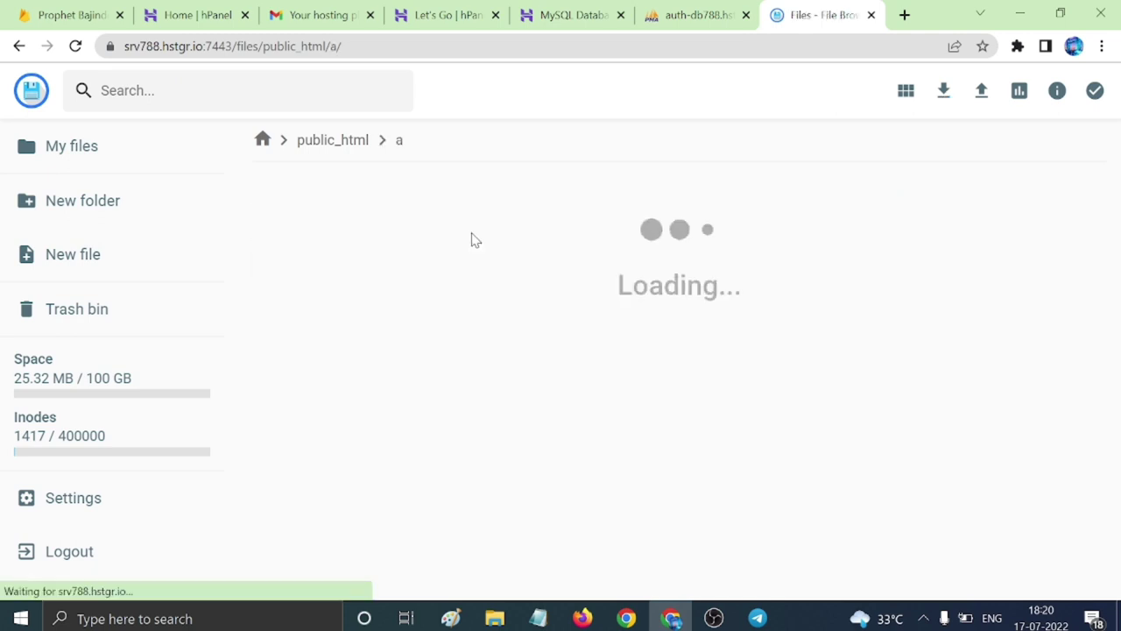
click(471, 240)
click(472, 240)
double_click(472, 240)
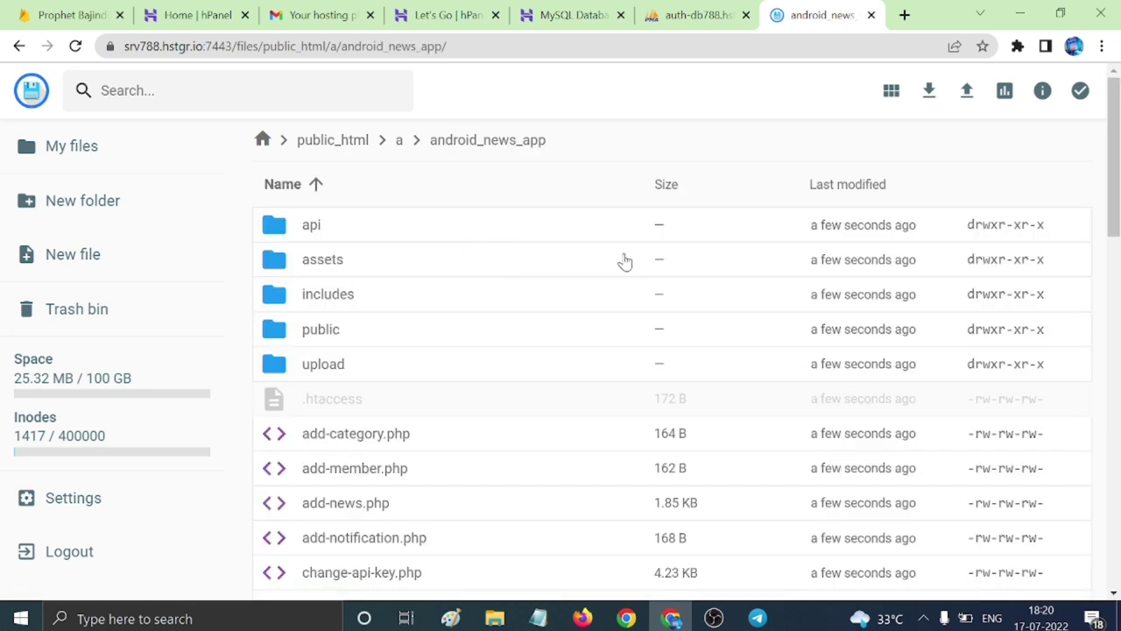
key(ctrl+a)
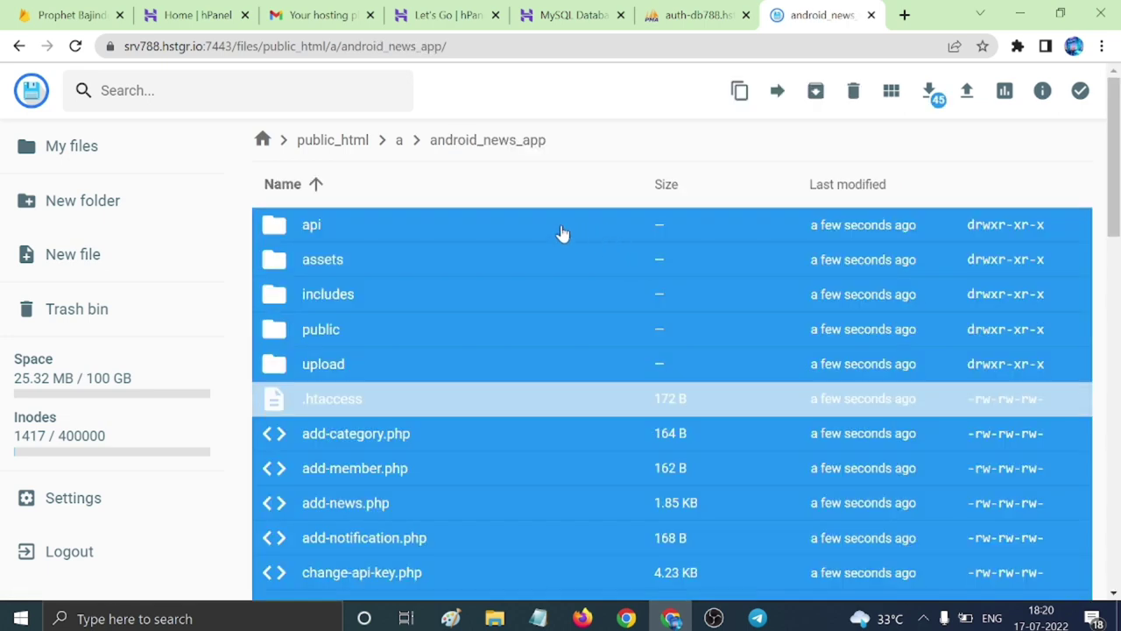
right_click(563, 233)
click(612, 337)
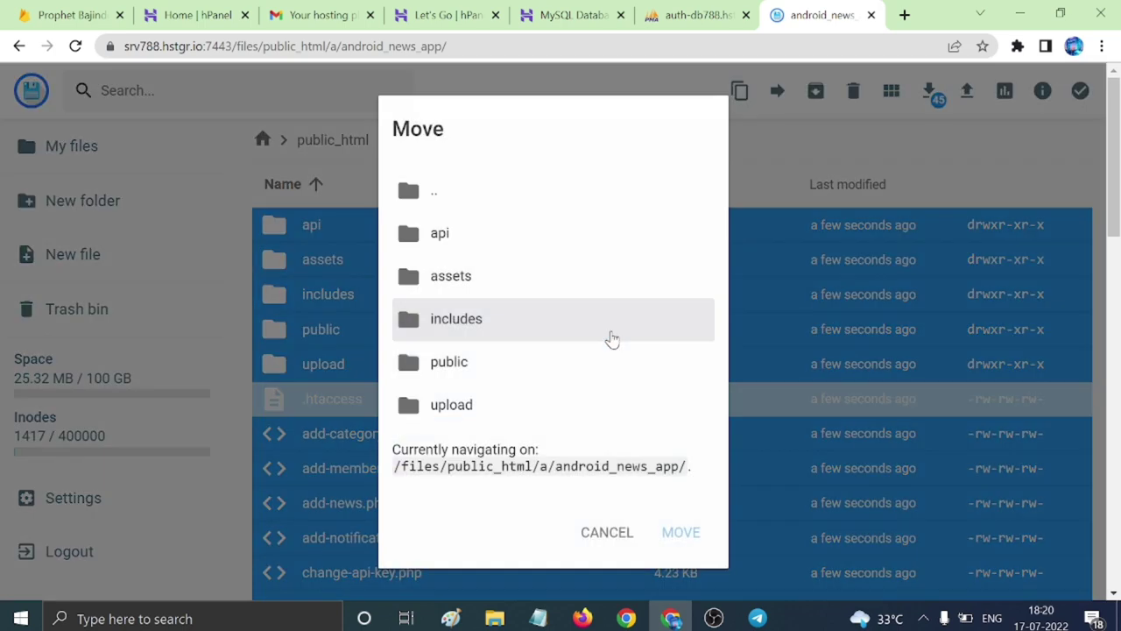
Move the selected items into the public_html/app folder.
click(406, 200)
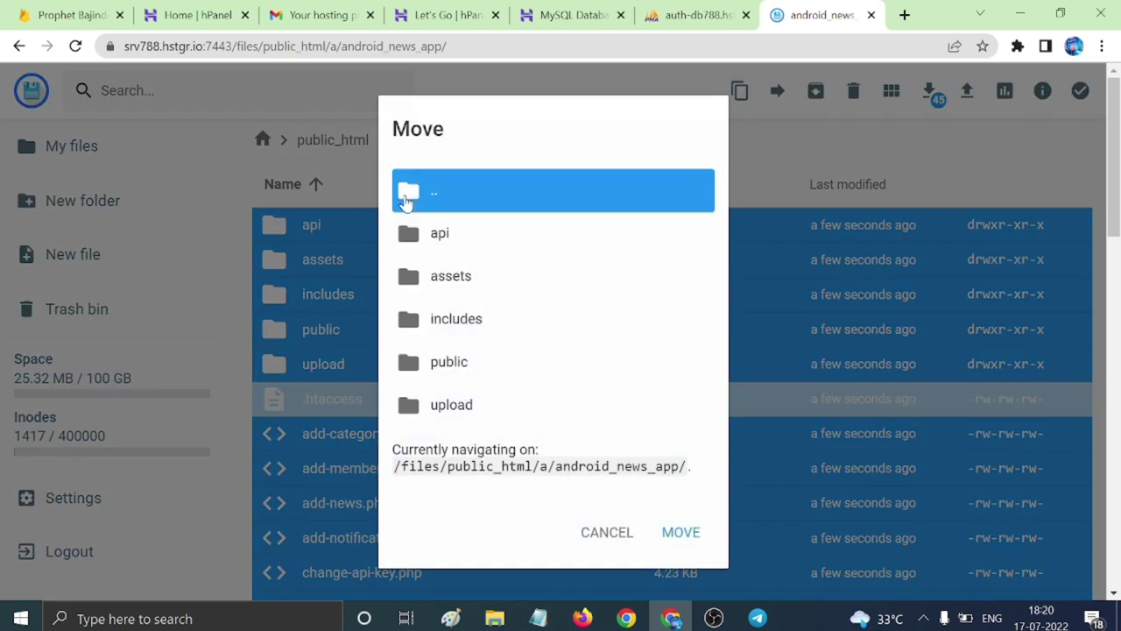
click(405, 202)
click(405, 202)
double_click(406, 202)
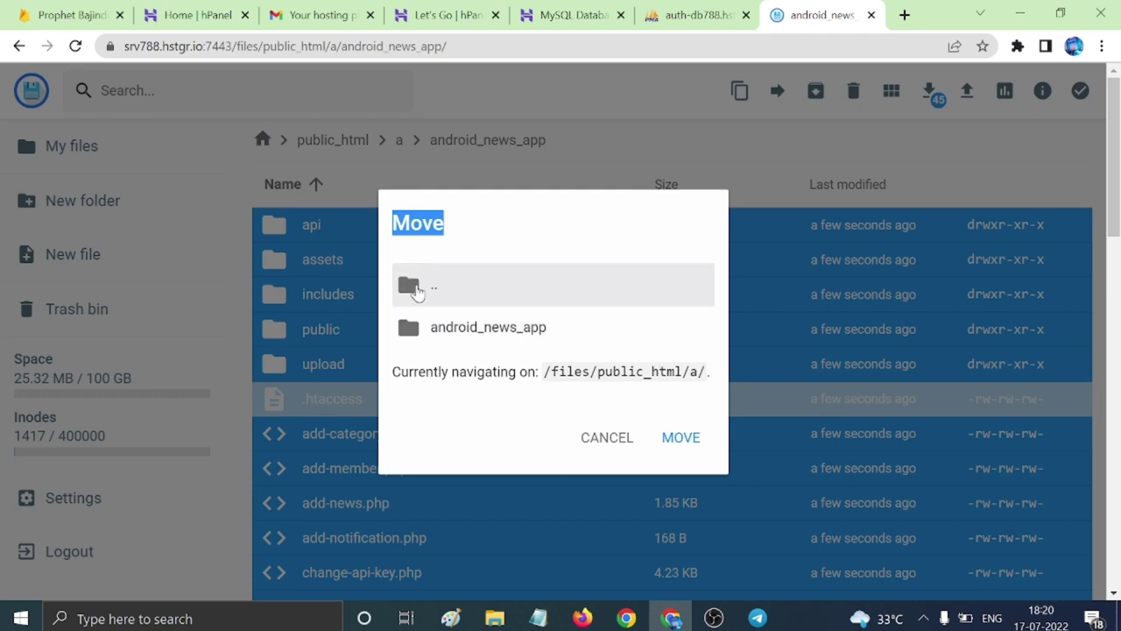
double_click(416, 291)
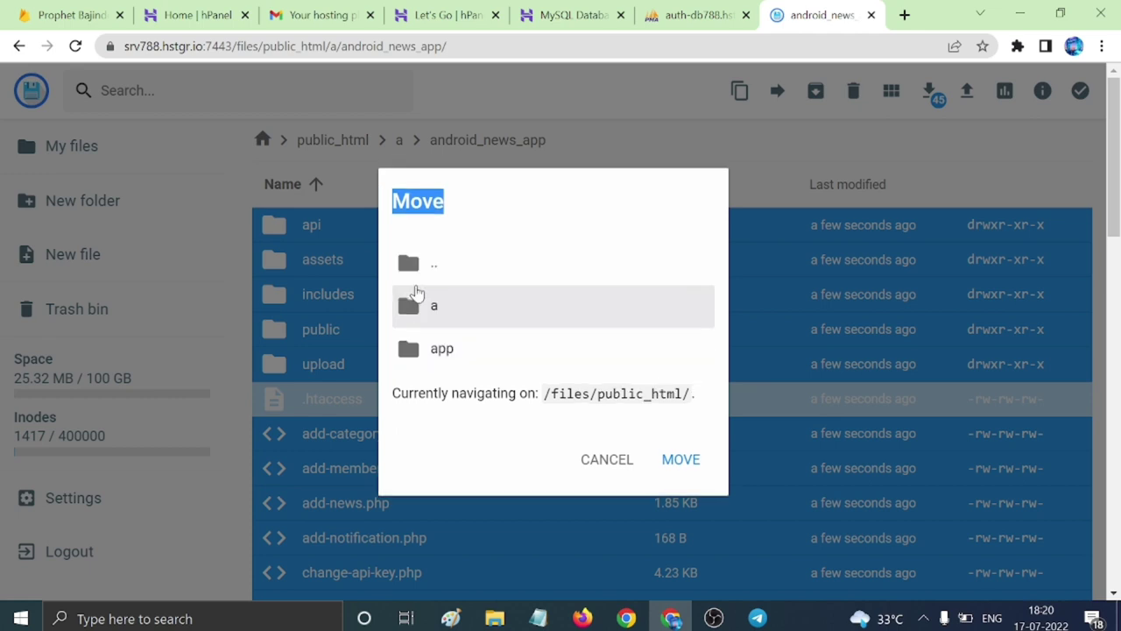
double_click(412, 350)
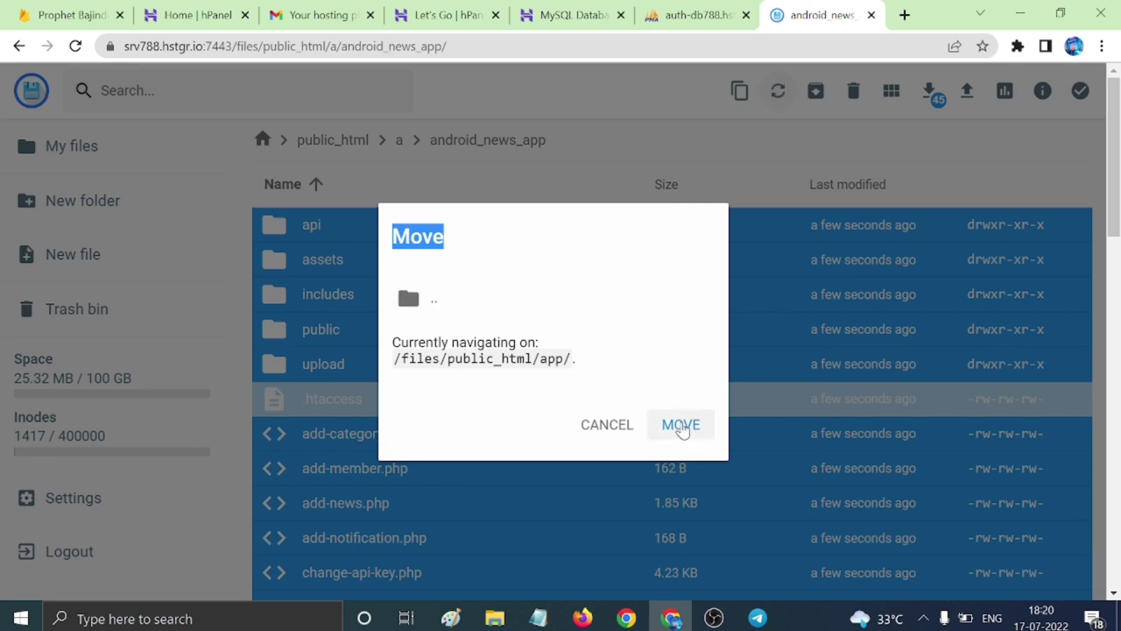
click(681, 425)
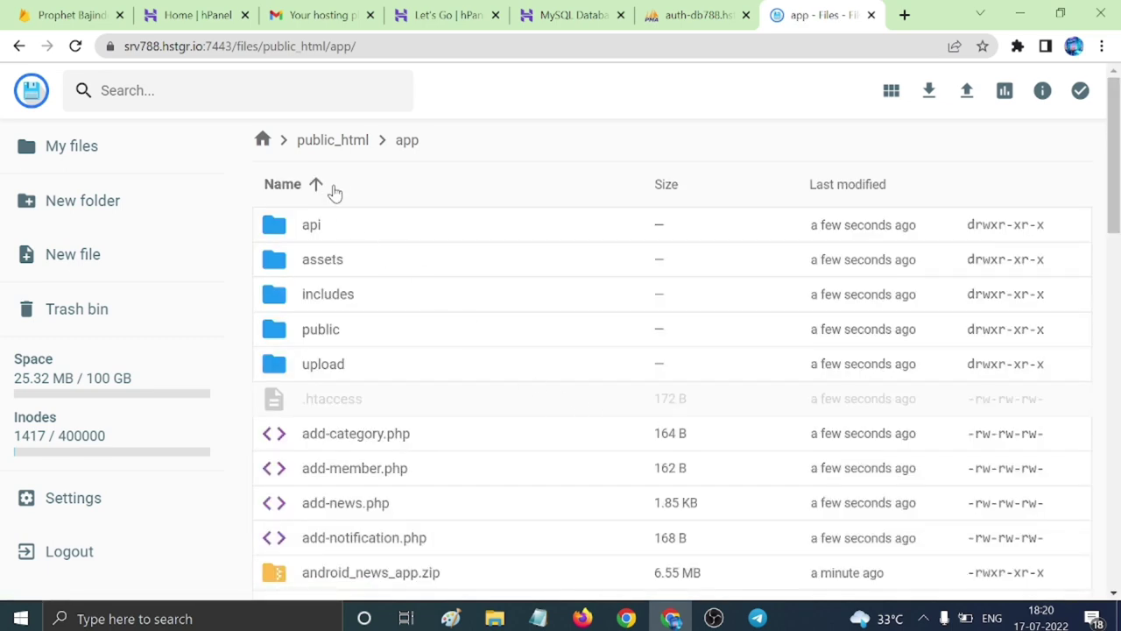
Permanently delete the leftover folder a from public_html.
click(332, 146)
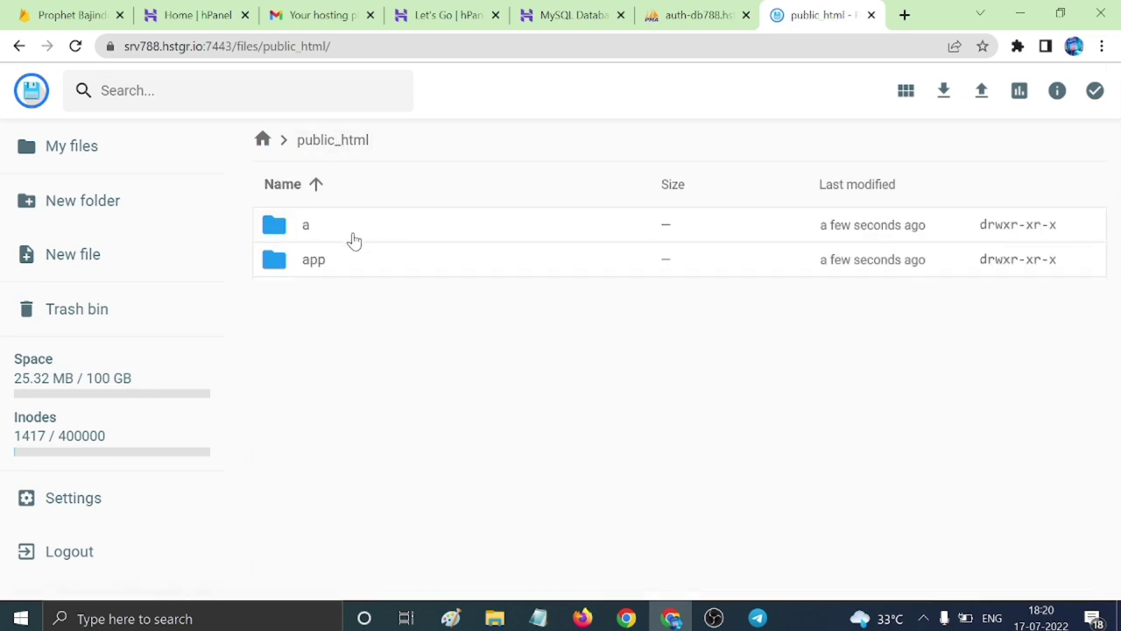
double_click(376, 261)
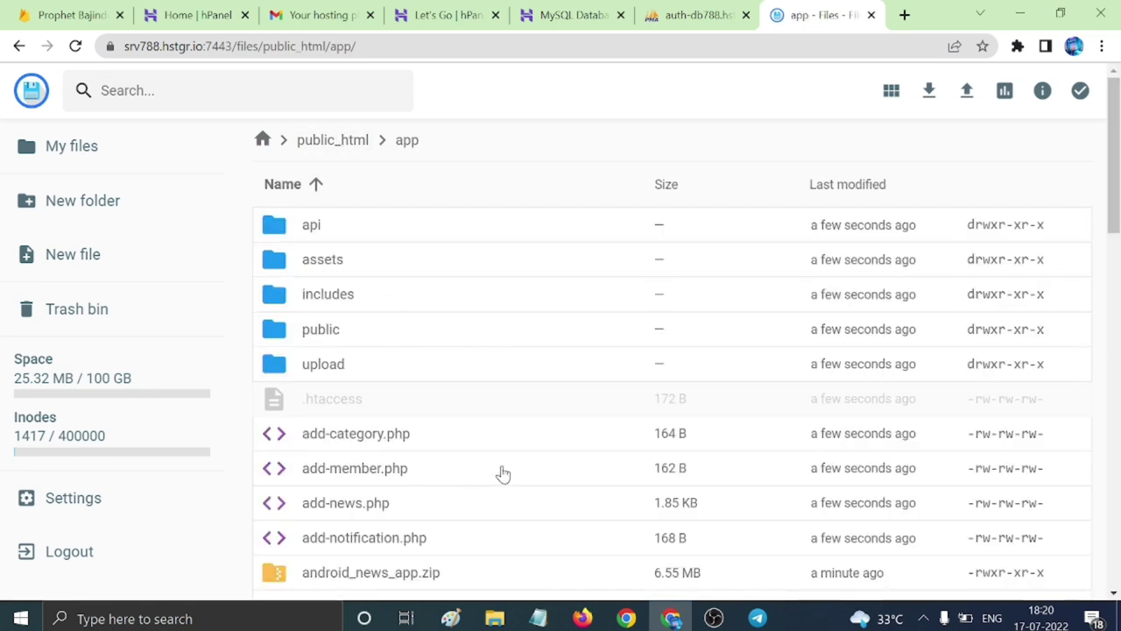
click(336, 145)
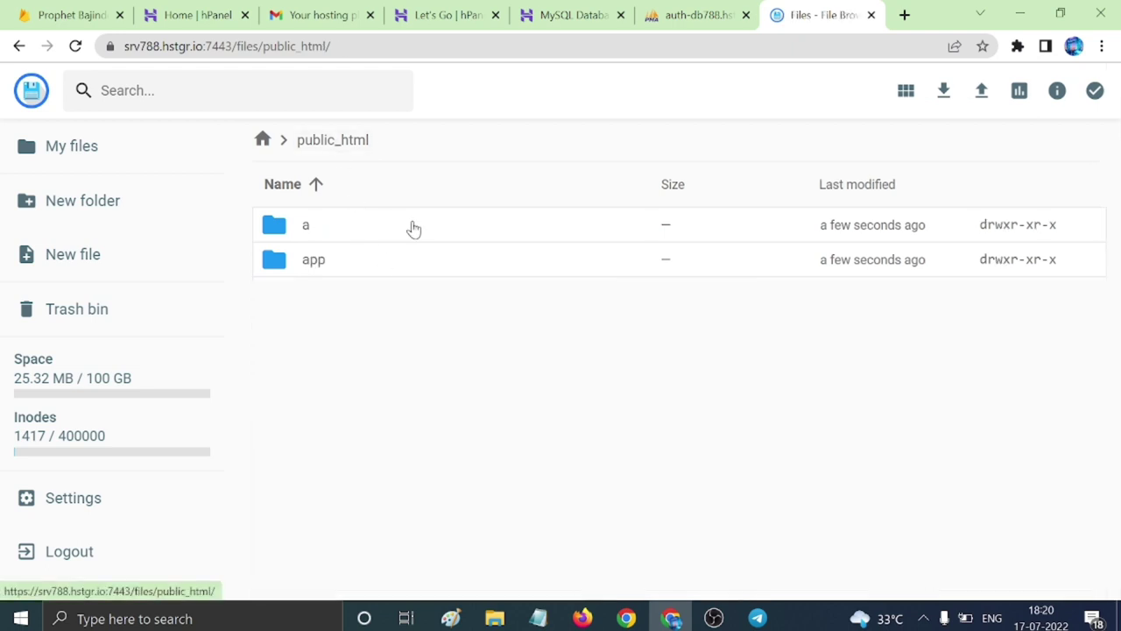
click(416, 230)
click(868, 92)
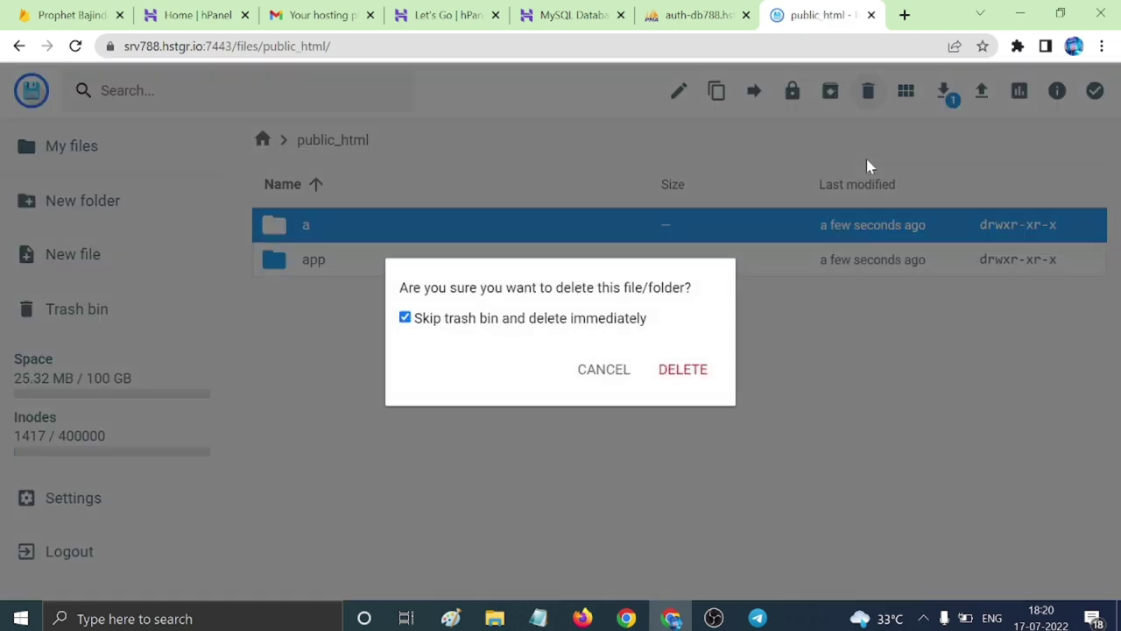
click(701, 375)
Permanently delete android_news_app.zip from the app folder.
double_click(398, 234)
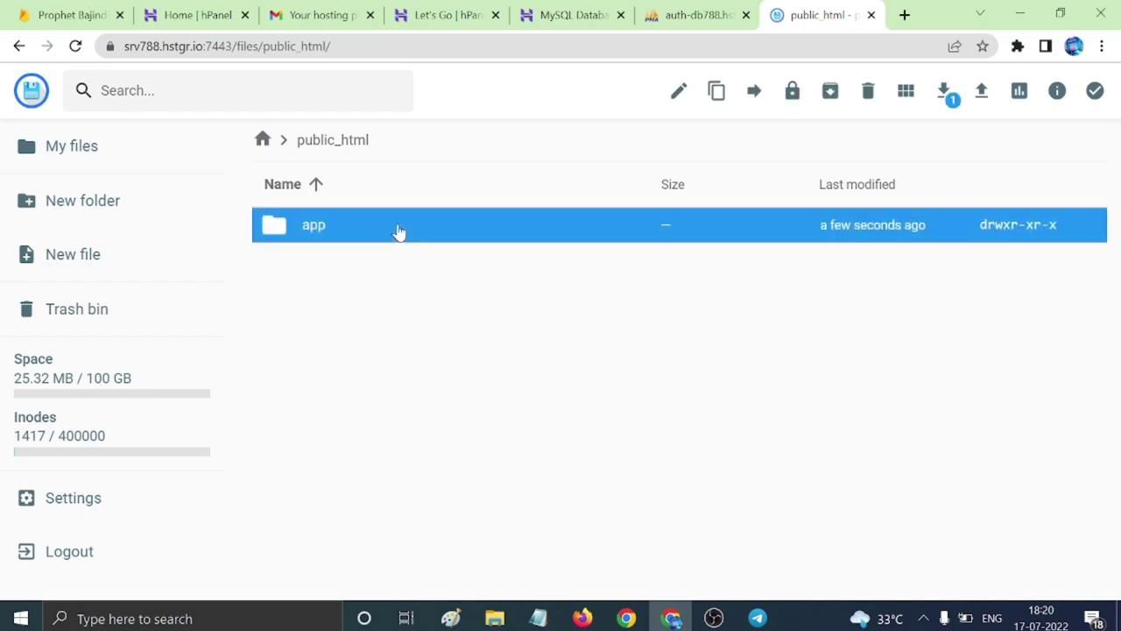
scroll(438, 323, down, 3)
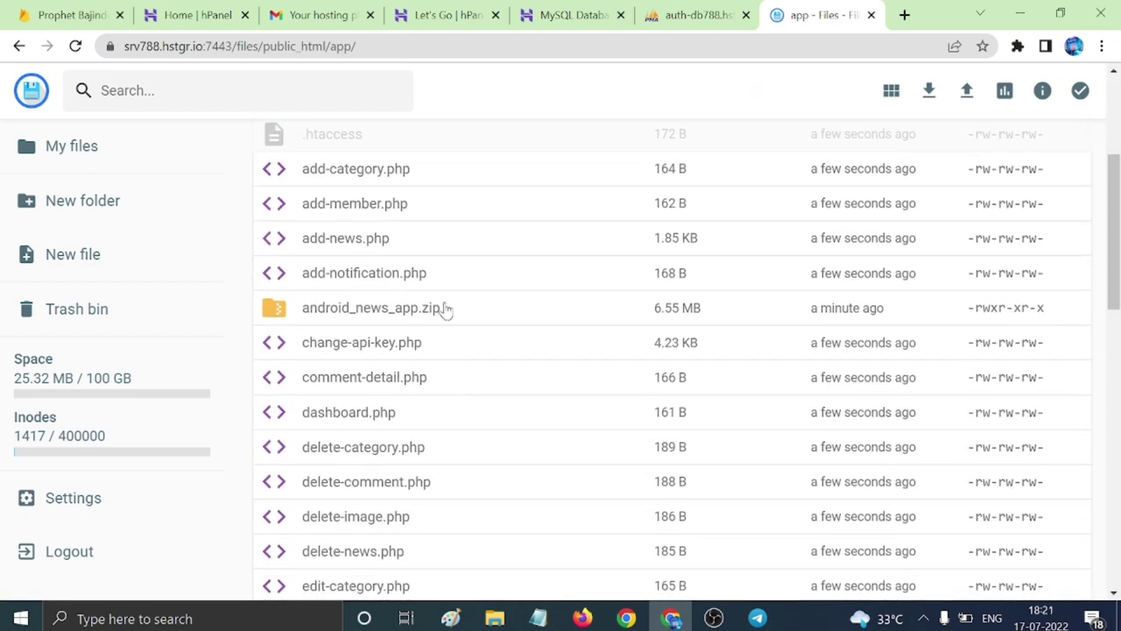
click(445, 309)
click(853, 92)
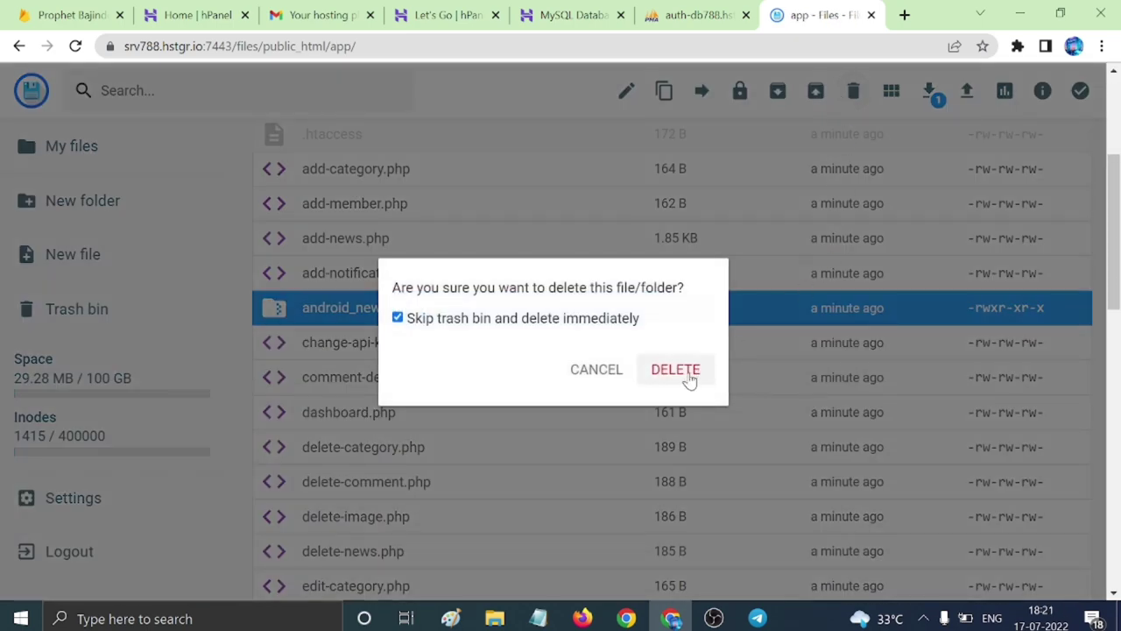
click(675, 370)
scroll(618, 398, down, 3)
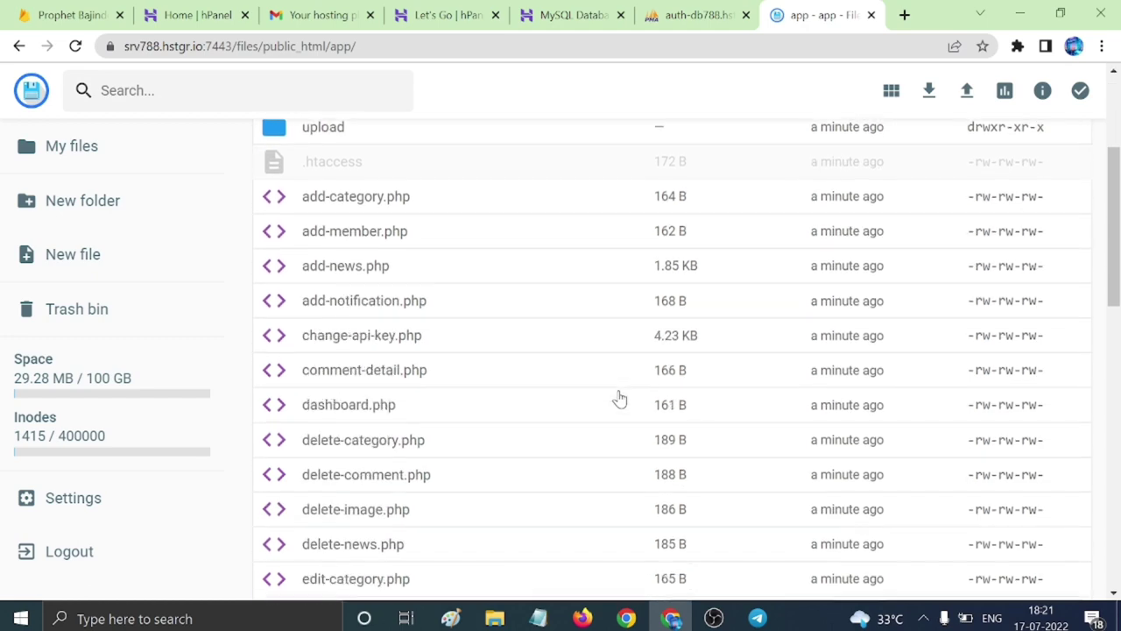
scroll(618, 399, down, 8)
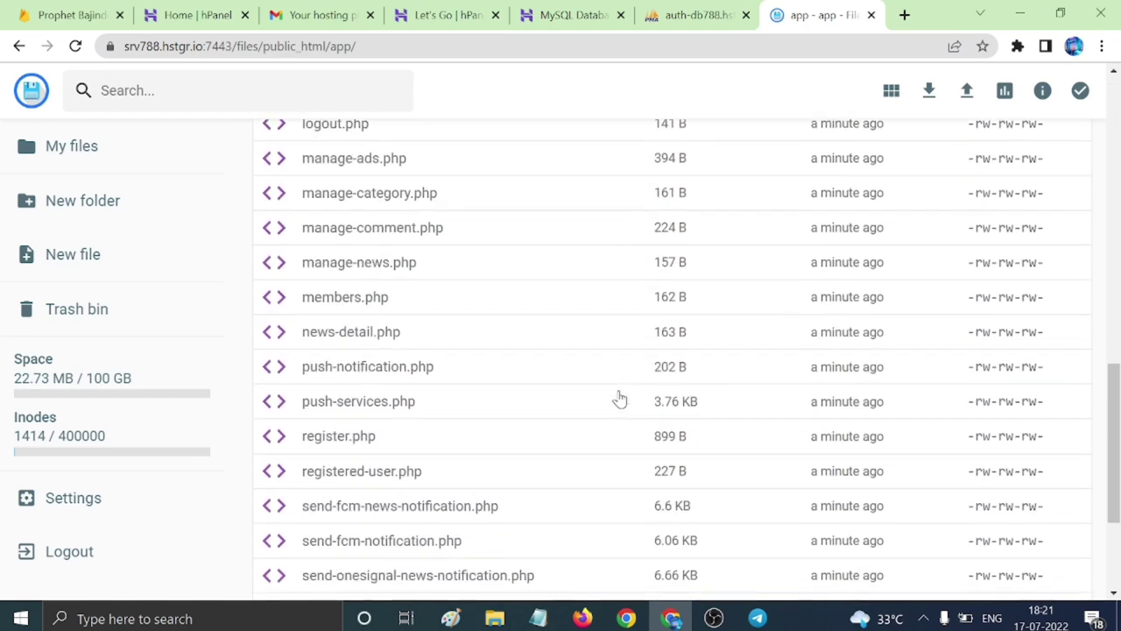
scroll(619, 401, down, 3)
scroll(622, 405, up, 10)
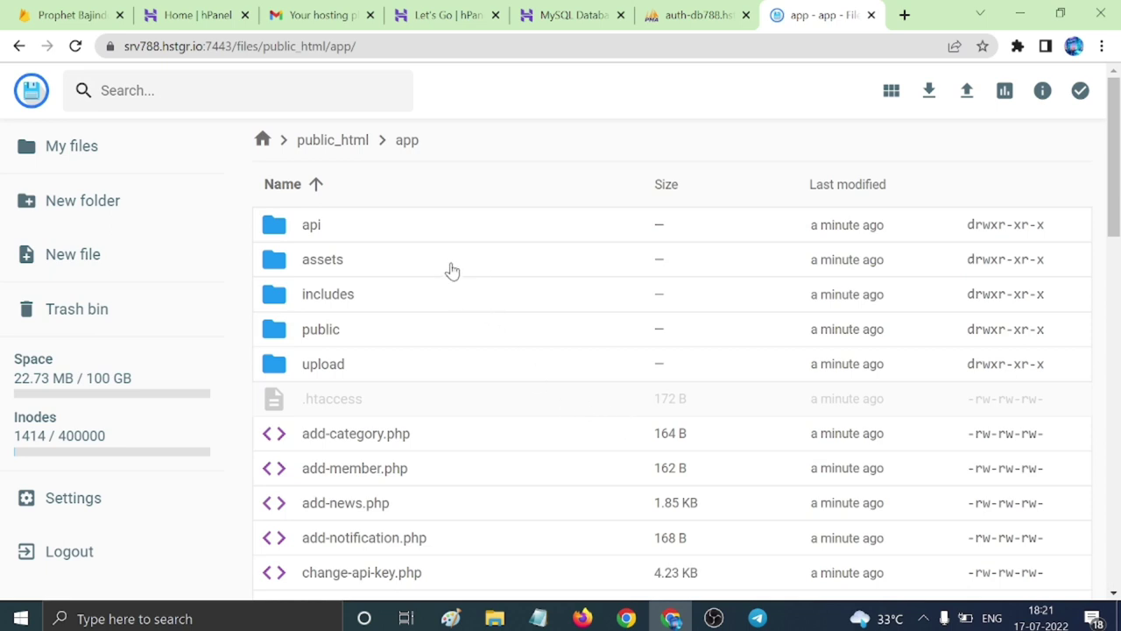
Open includes/config.php in the code editor and close the unneeded hPanel tabs.
double_click(509, 299)
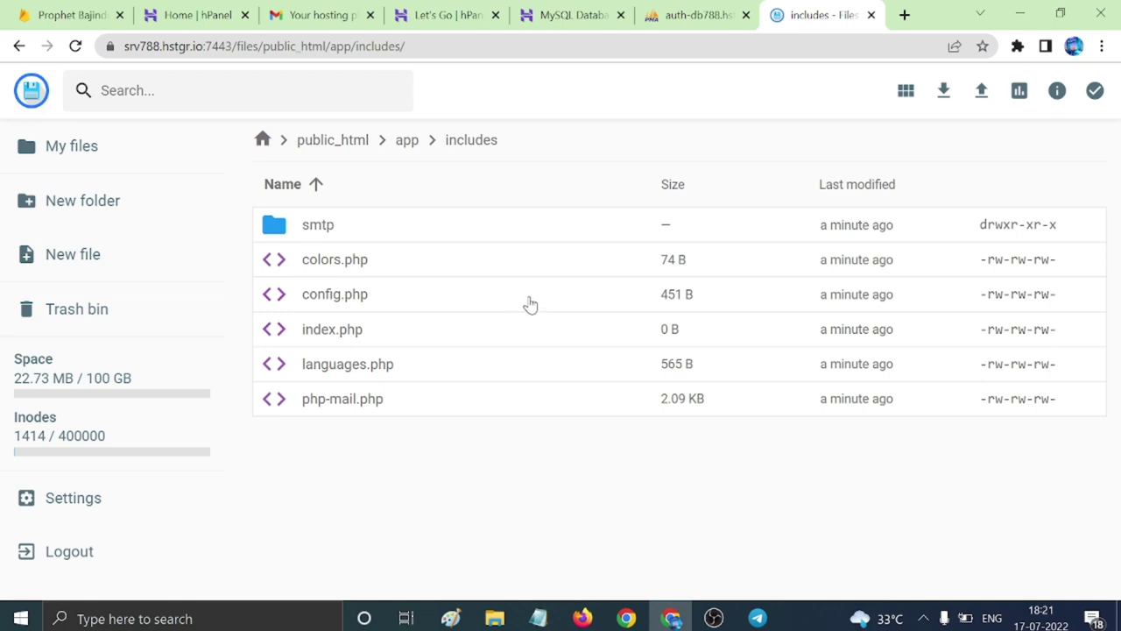
double_click(541, 304)
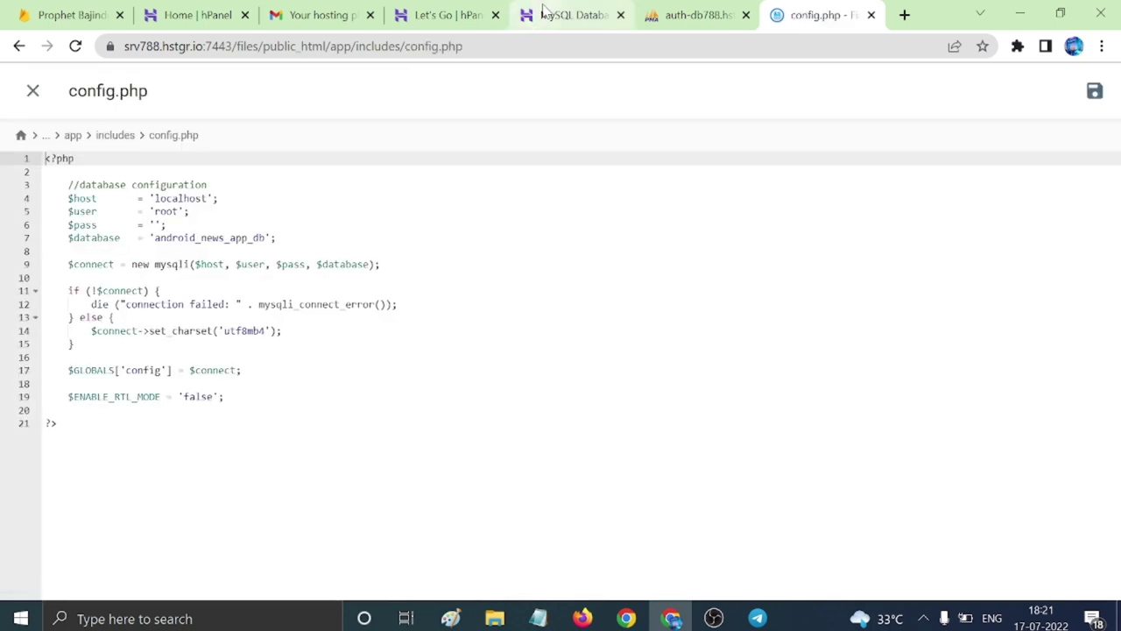
click(245, 16)
click(246, 17)
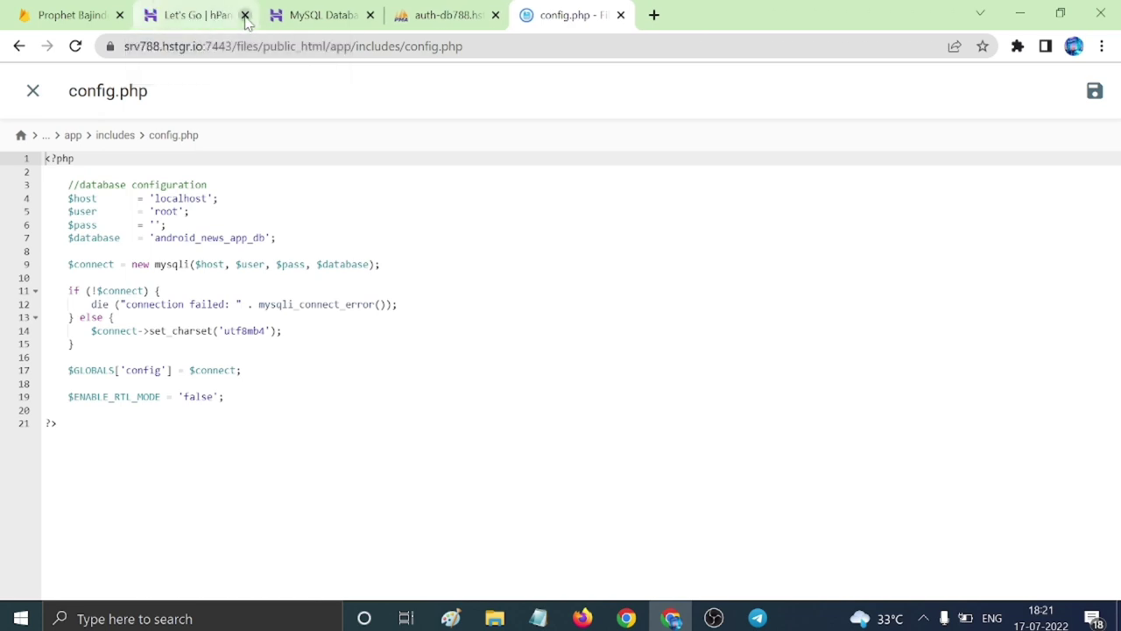
click(245, 15)
click(171, 15)
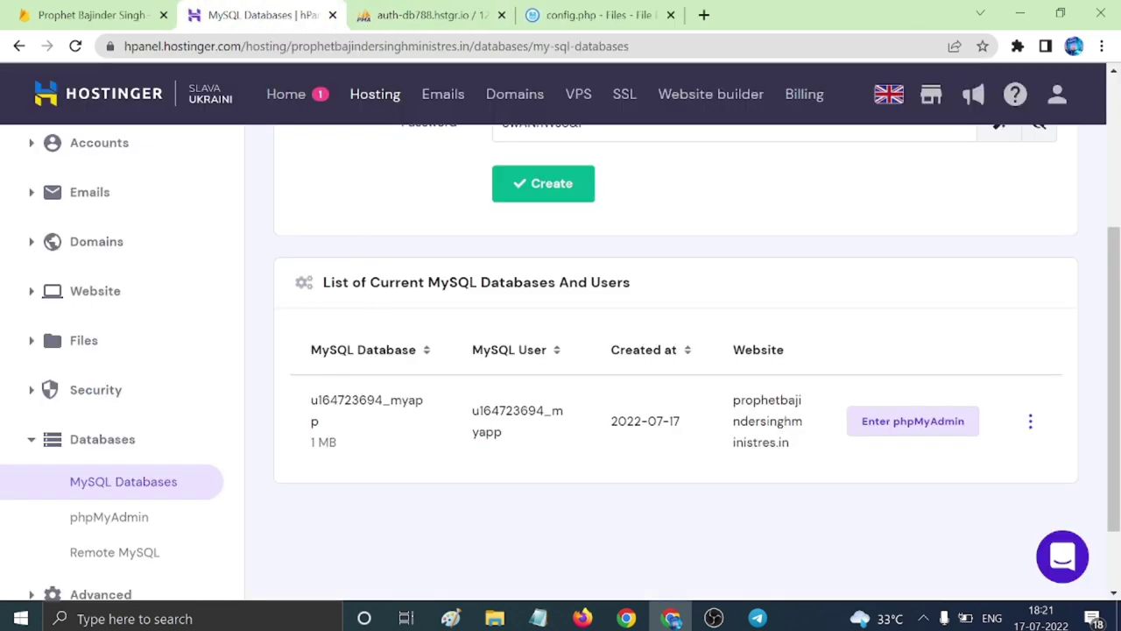
Replace 'root' and 'android_news_app_db' in config.php with the new MySQL user and database name.
drag(311, 400, 333, 433)
key(ctrl+c)
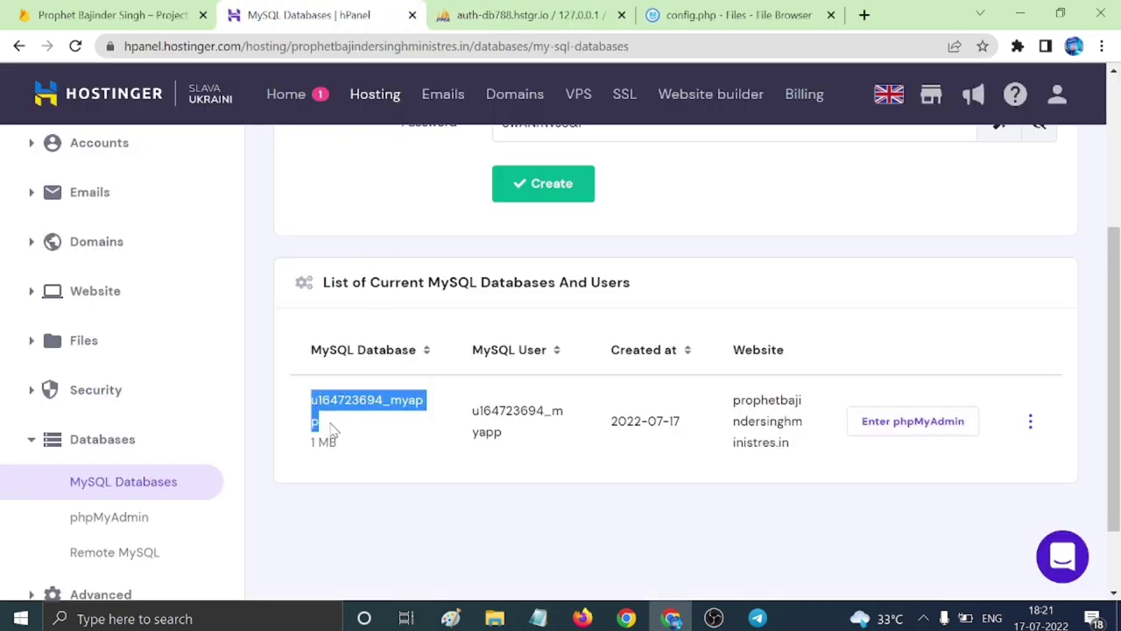
click(736, 18)
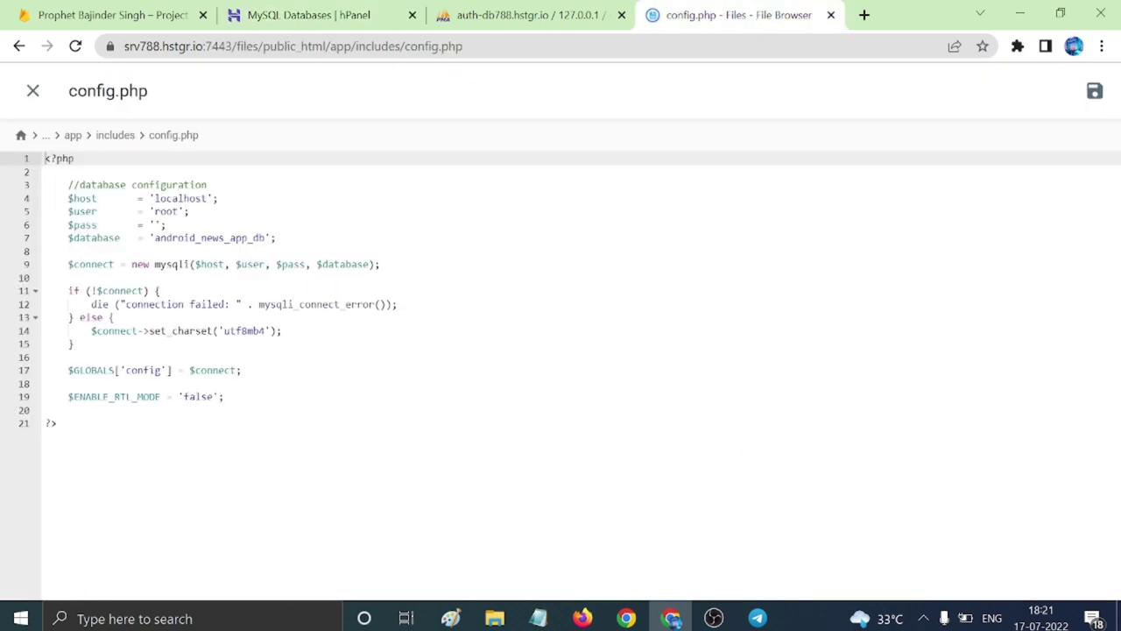
click(158, 211)
key(ctrl+v)
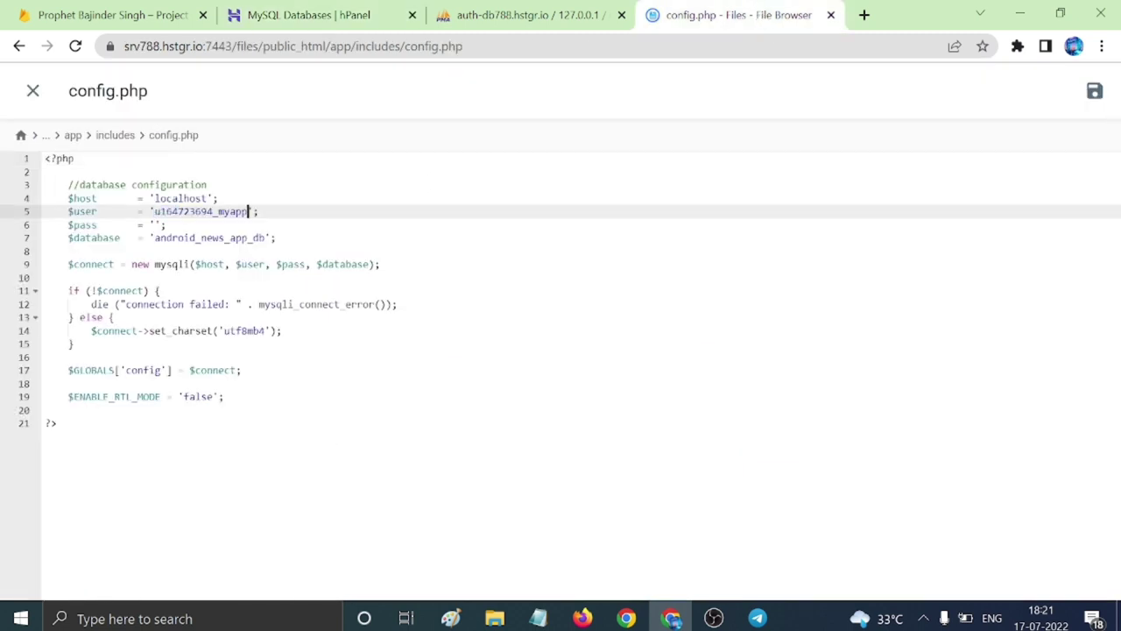
double_click(210, 238)
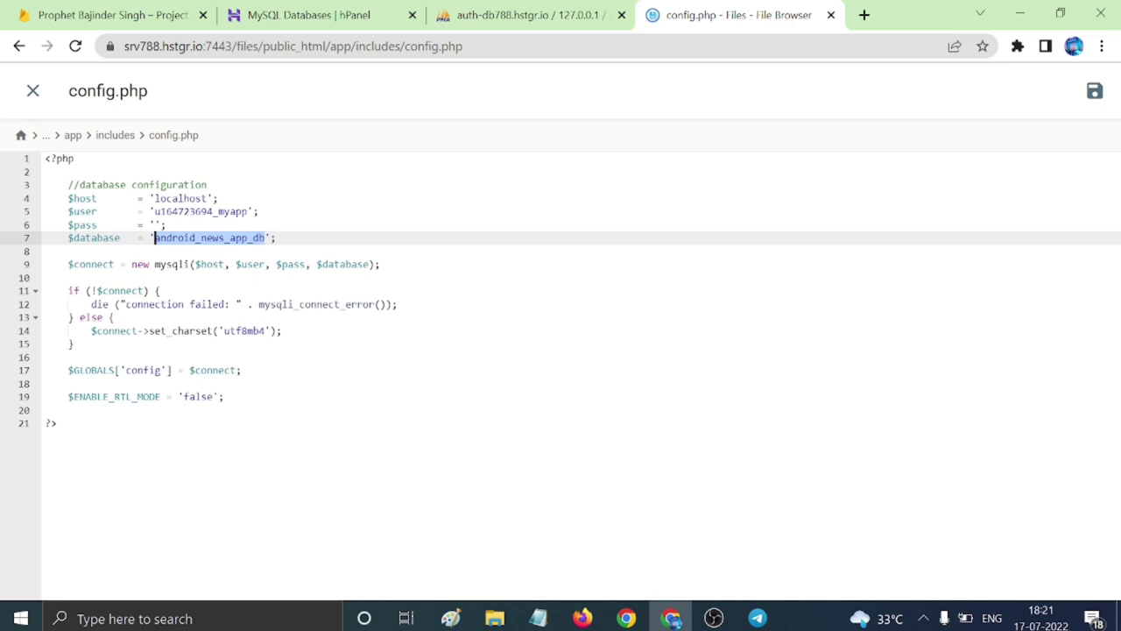
key(ctrl+v)
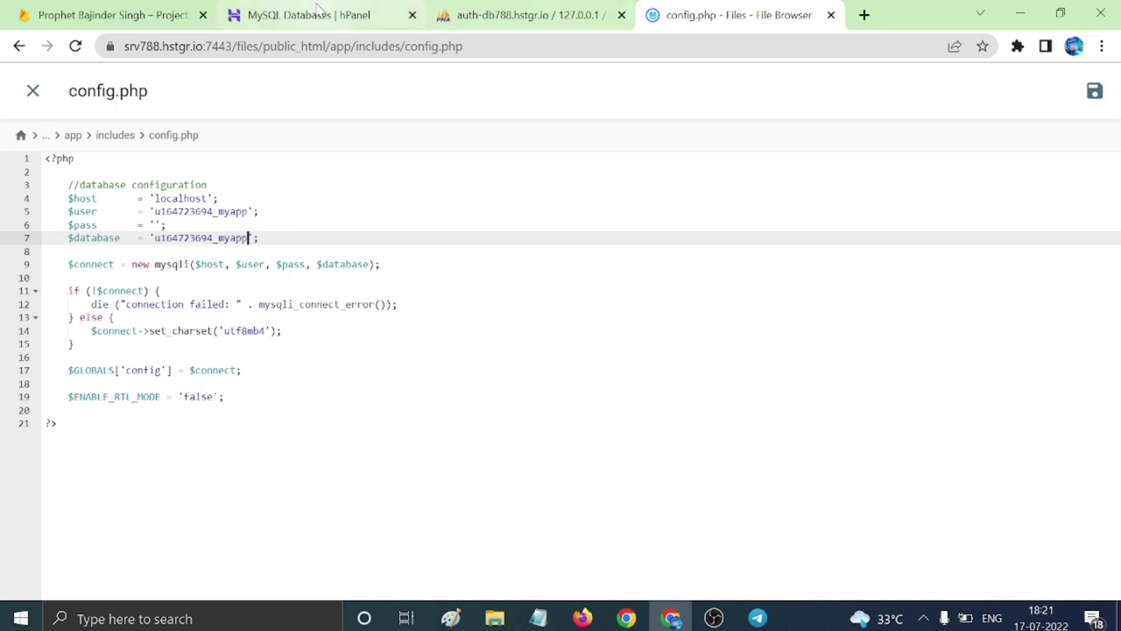
Paste the generated database password into $pass and save config.php.
click(309, 15)
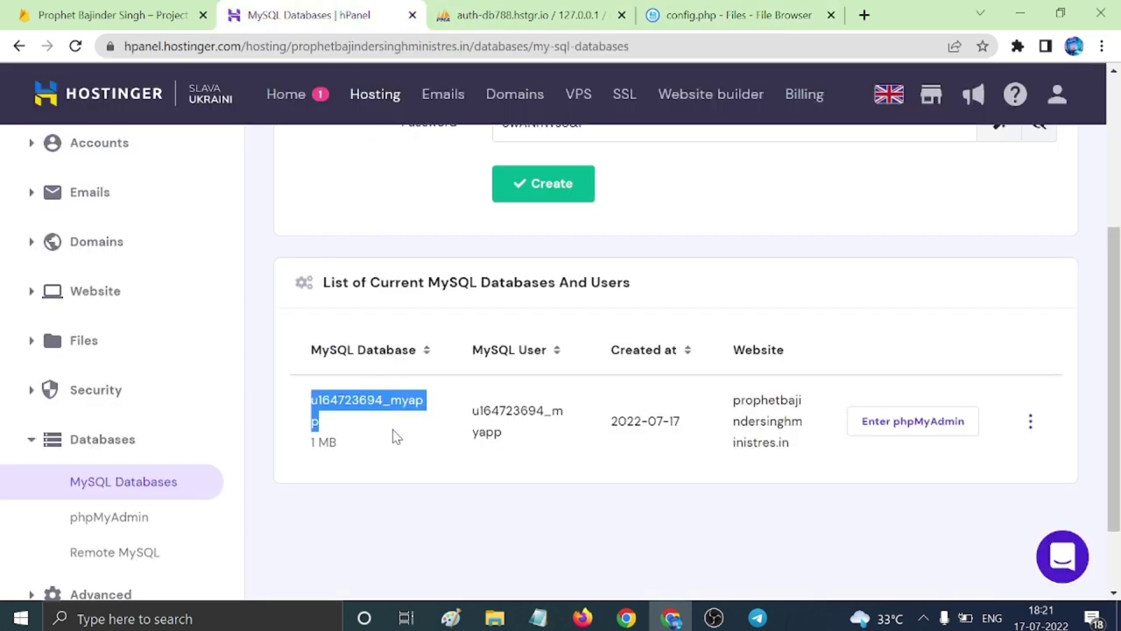
click(397, 473)
scroll(654, 441, up, 3)
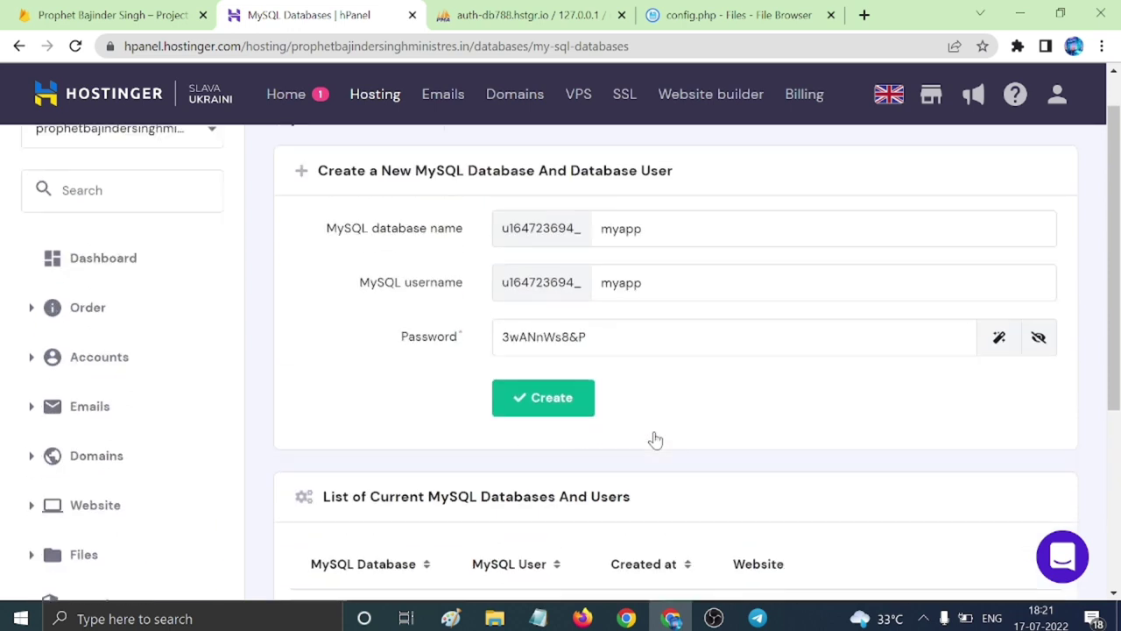
drag(502, 388, 587, 387)
key(ctrl+c)
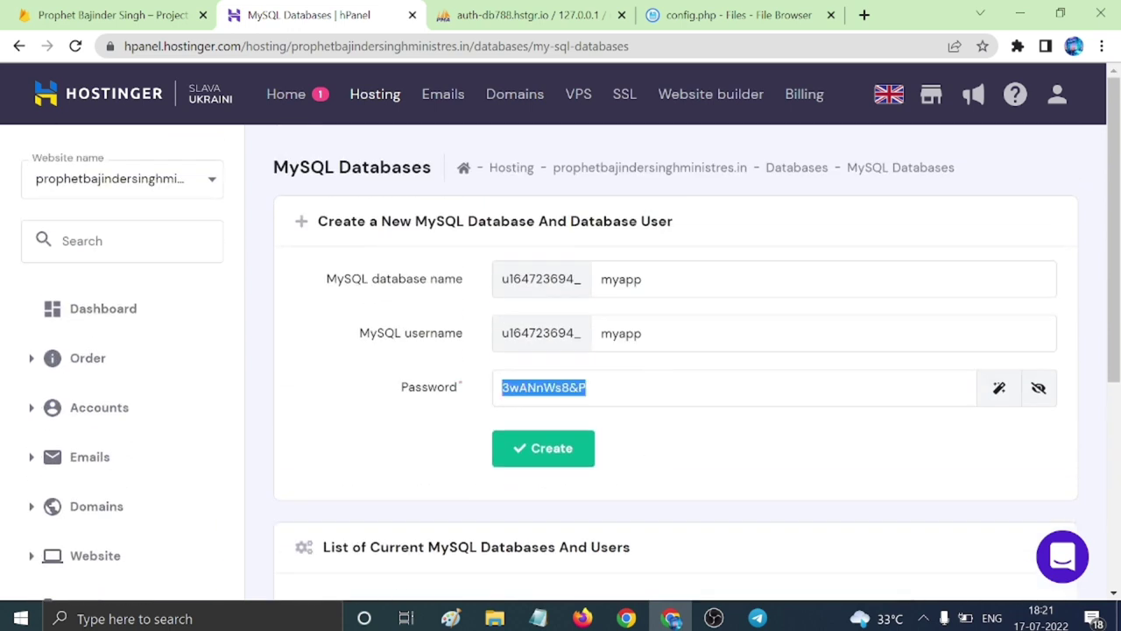
click(739, 15)
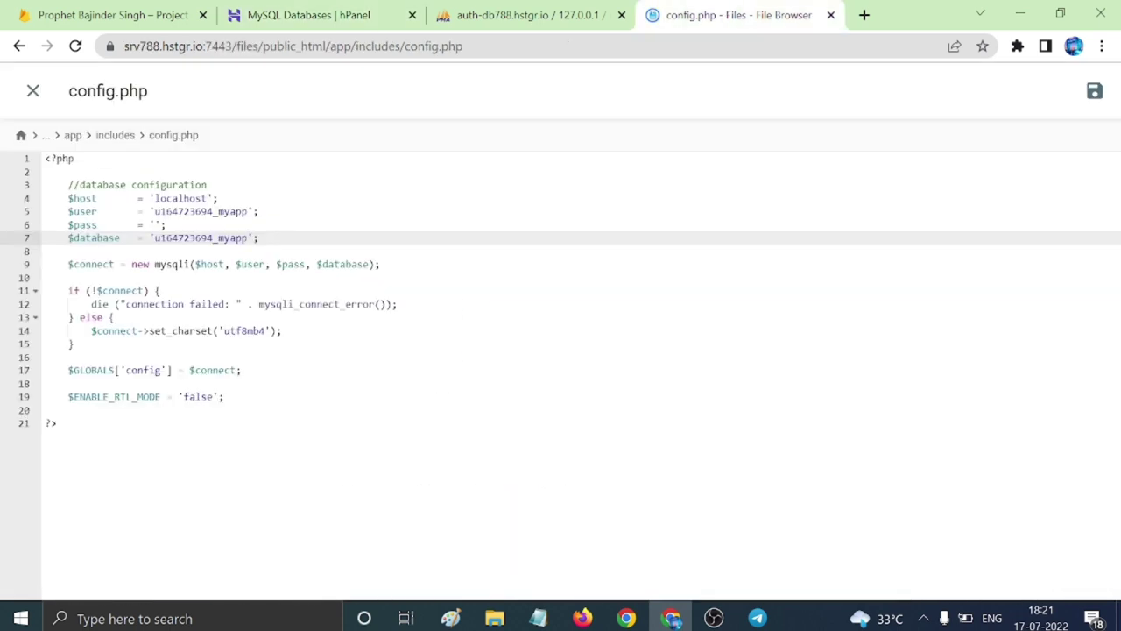
click(154, 225)
key(ctrl+v)
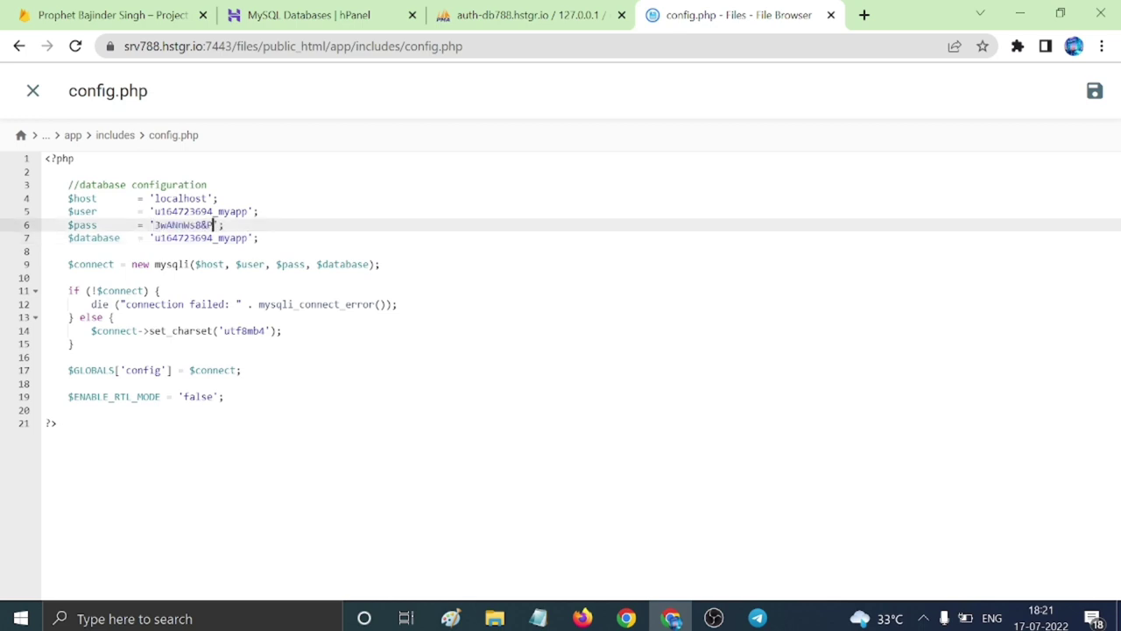
click(1094, 93)
Load the admin panel address copied from the desc.txt notes in a new Chrome tab.
click(864, 15)
click(538, 618)
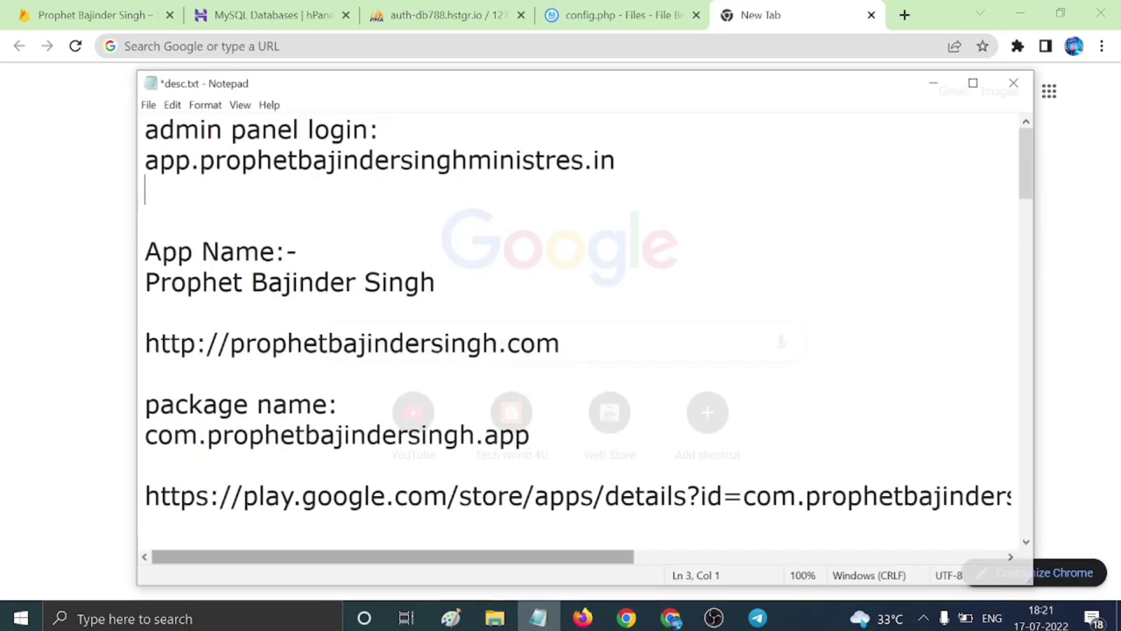
click(193, 272)
drag(134, 148, 616, 148)
key(ctrl+c)
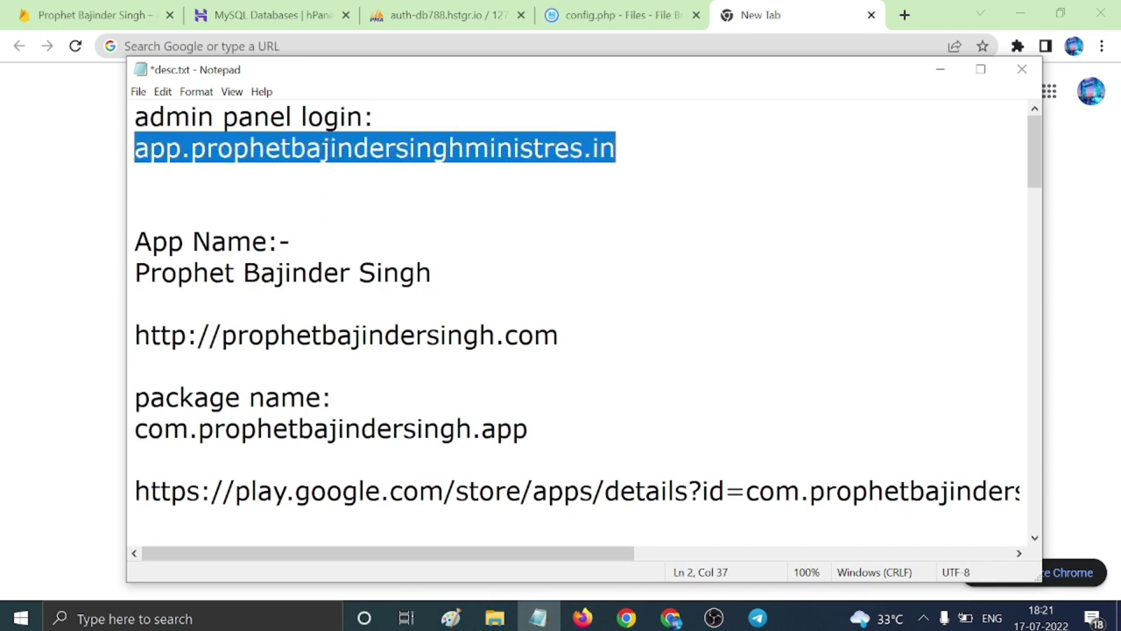
click(103, 259)
key(ctrl+l)
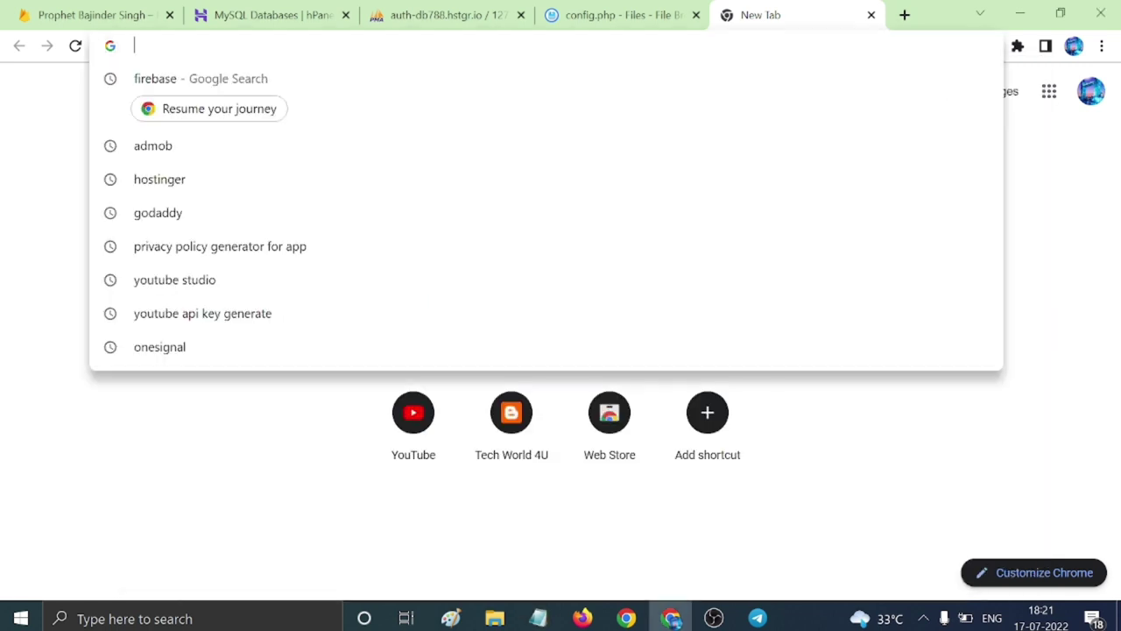
key(ctrl+v)
key(Return)
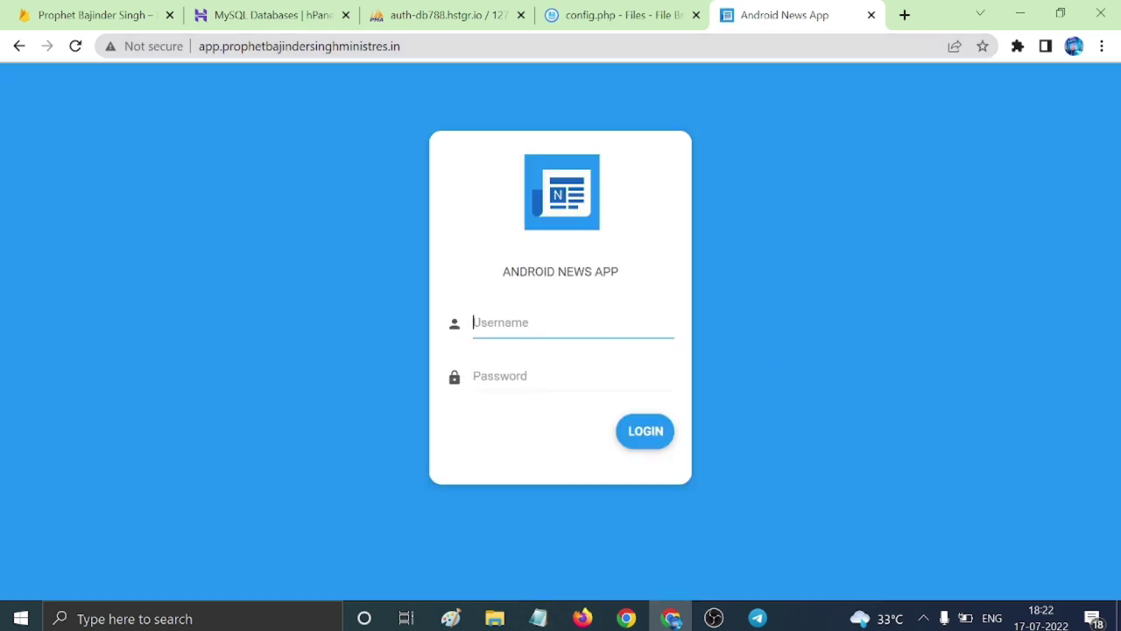
Sign in with the admin username and password, declining to save the password.
text(admin)
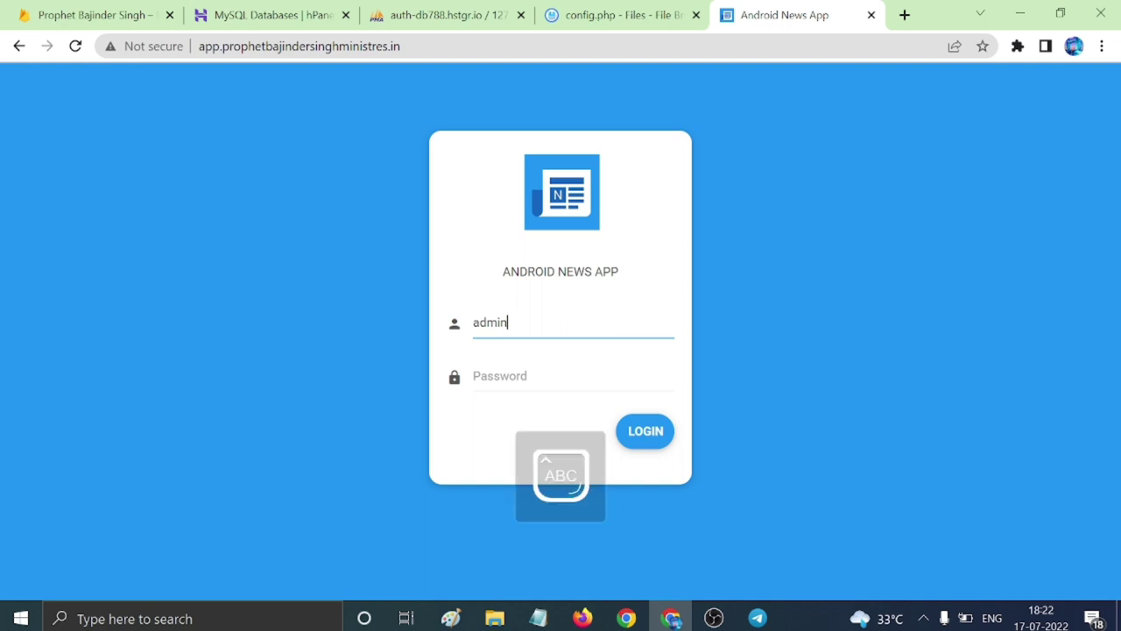
key(Caps_Lock)
text(a)
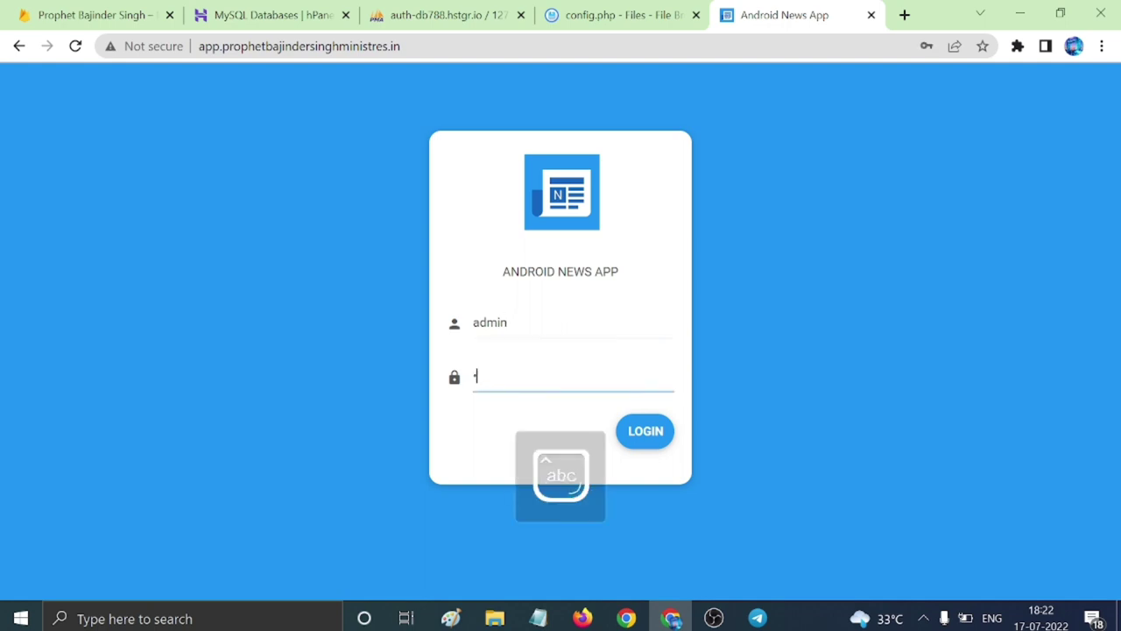
key(BackSpace)
key(BackSpace)
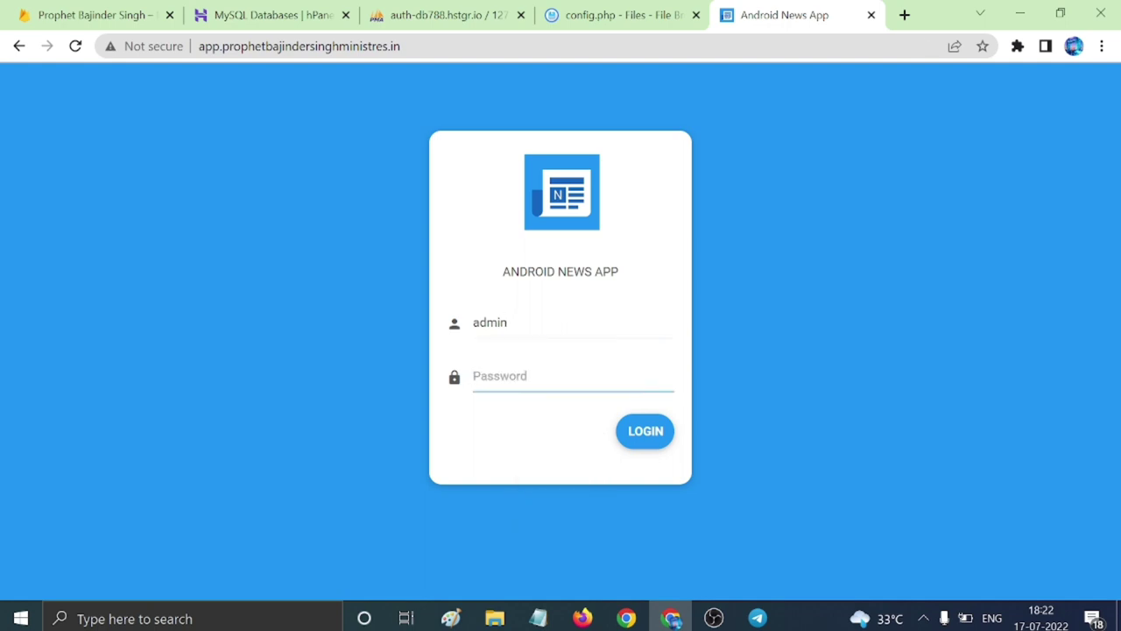
text(admin)
key(Return)
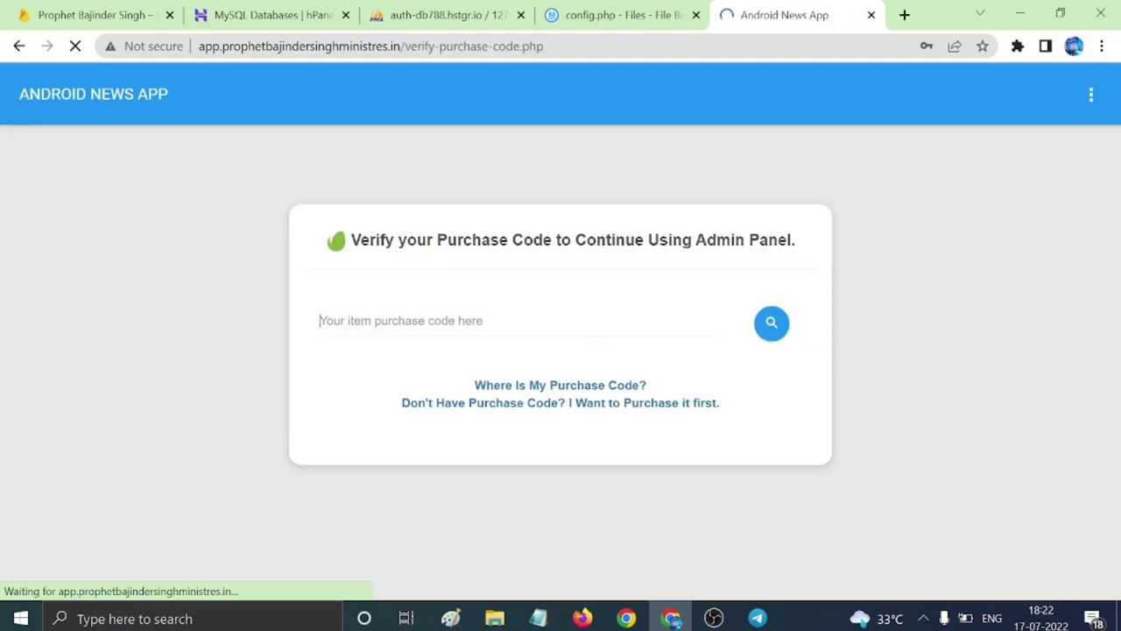
click(955, 302)
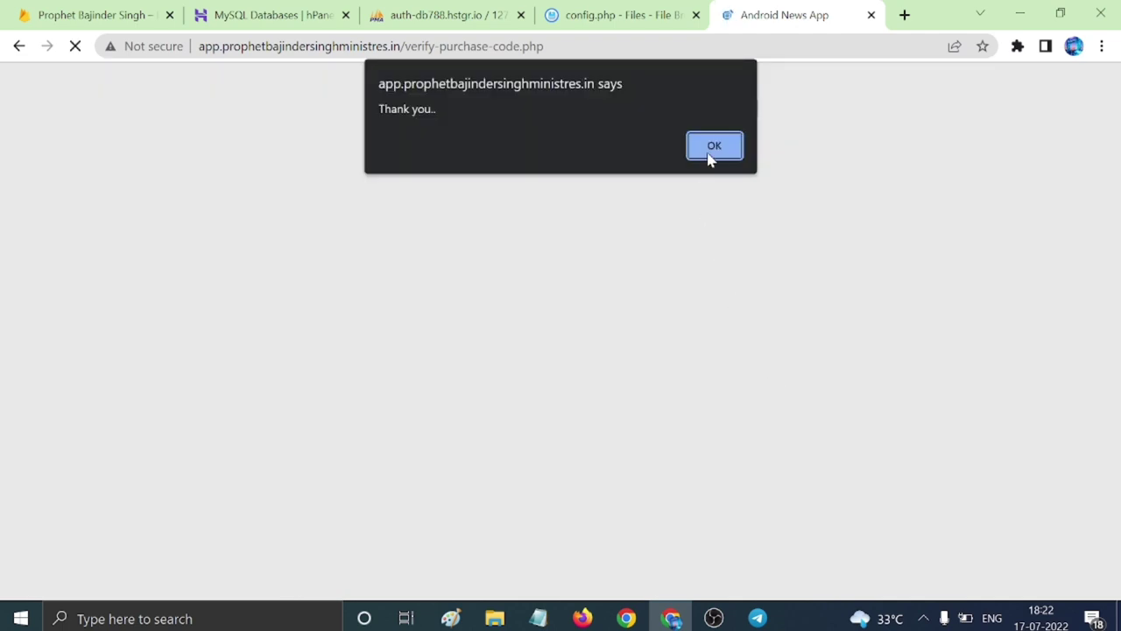
Dismiss the purchase-code notice and open the admin panel's Settings page.
click(712, 145)
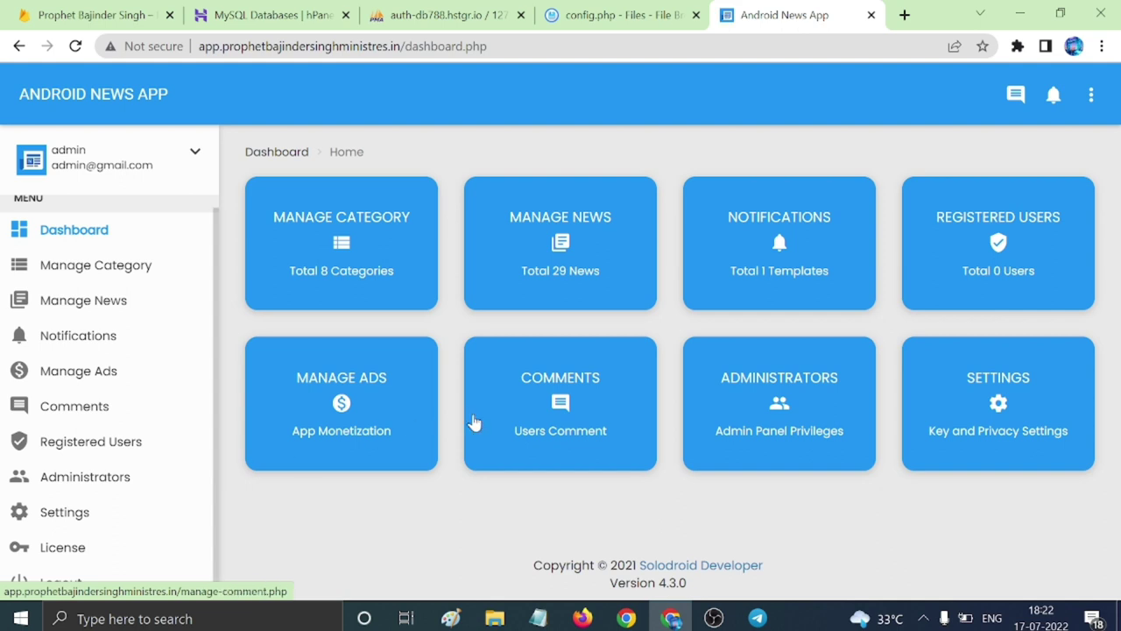
scroll(99, 462, up, 1)
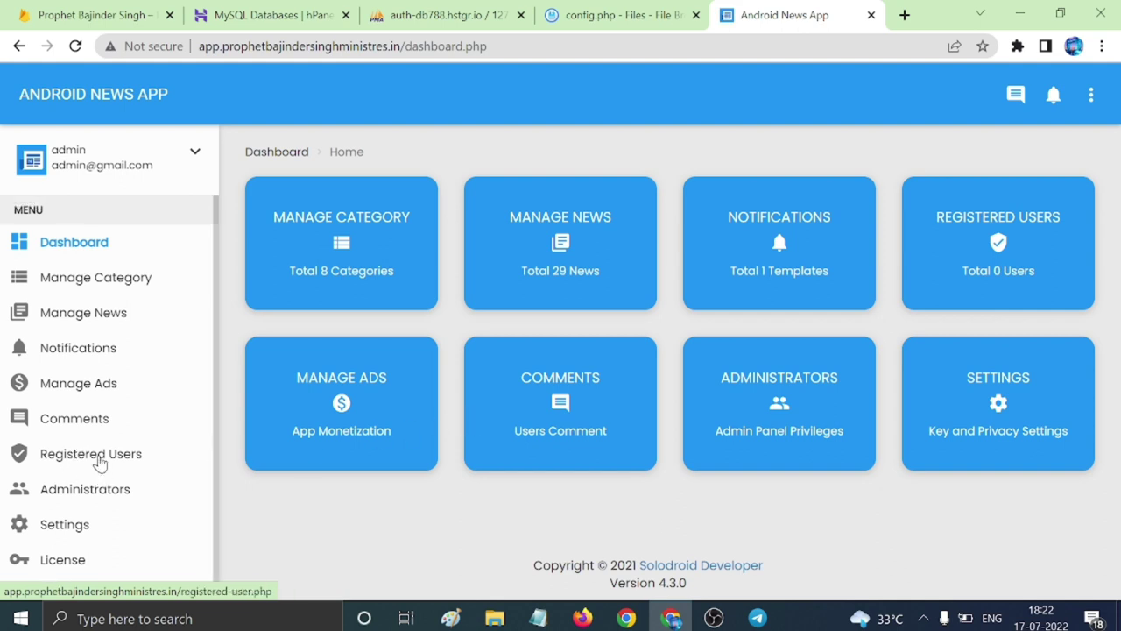
scroll(99, 462, down, 1)
click(75, 518)
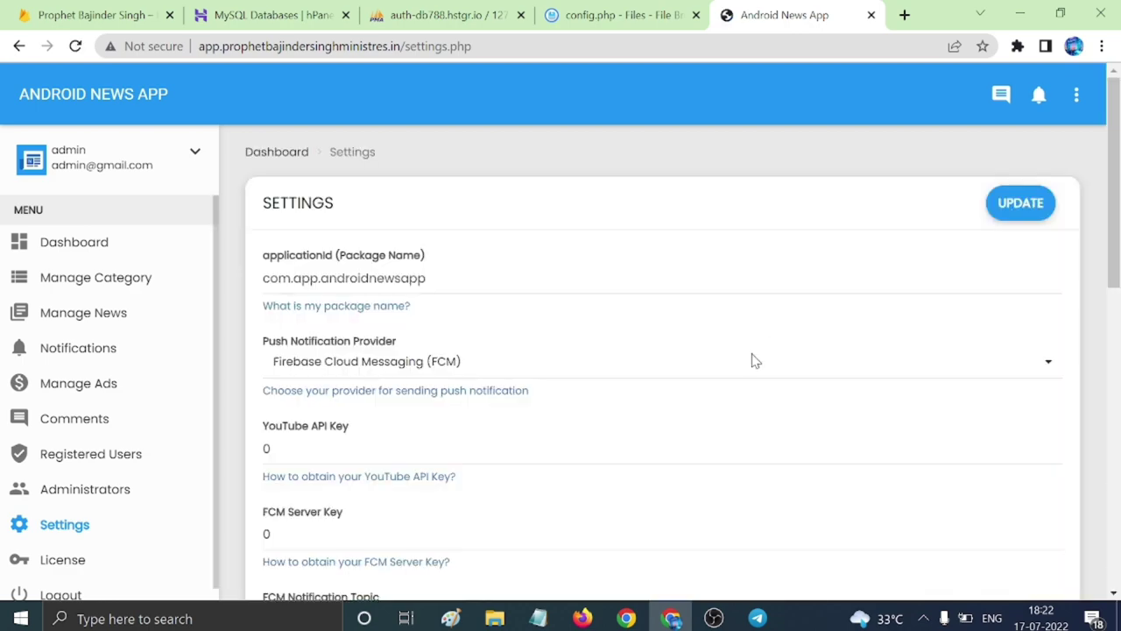
scroll(531, 471, down, 7)
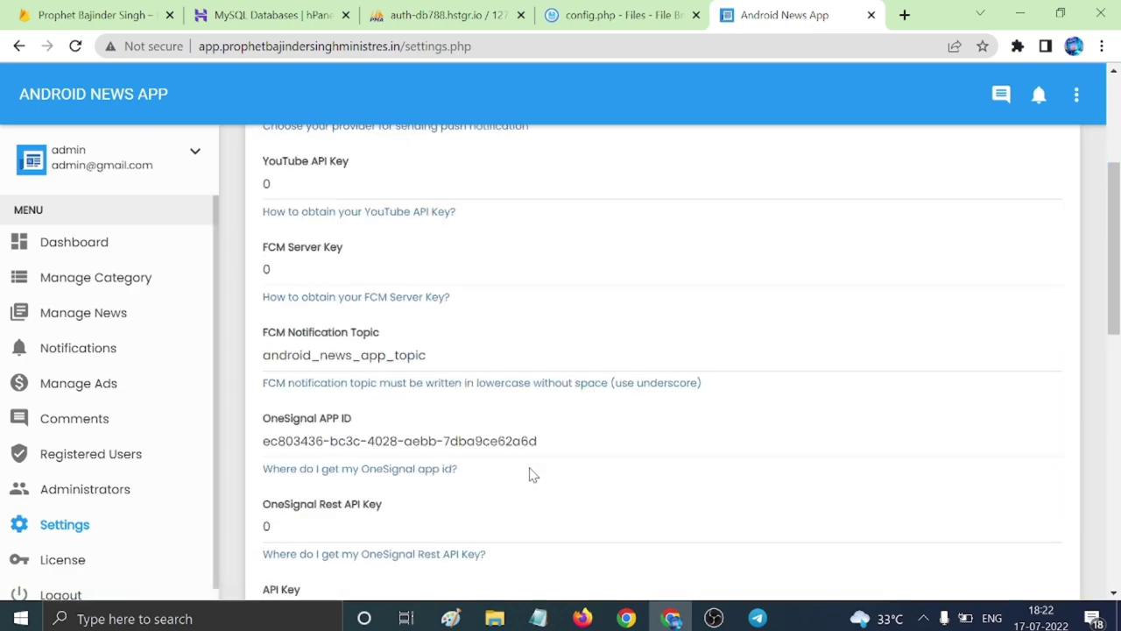
Replace package name com.app.androidnewsapp with com.prophetbajindersingh.app from the desc.txt notes.
scroll(537, 484, up, 7)
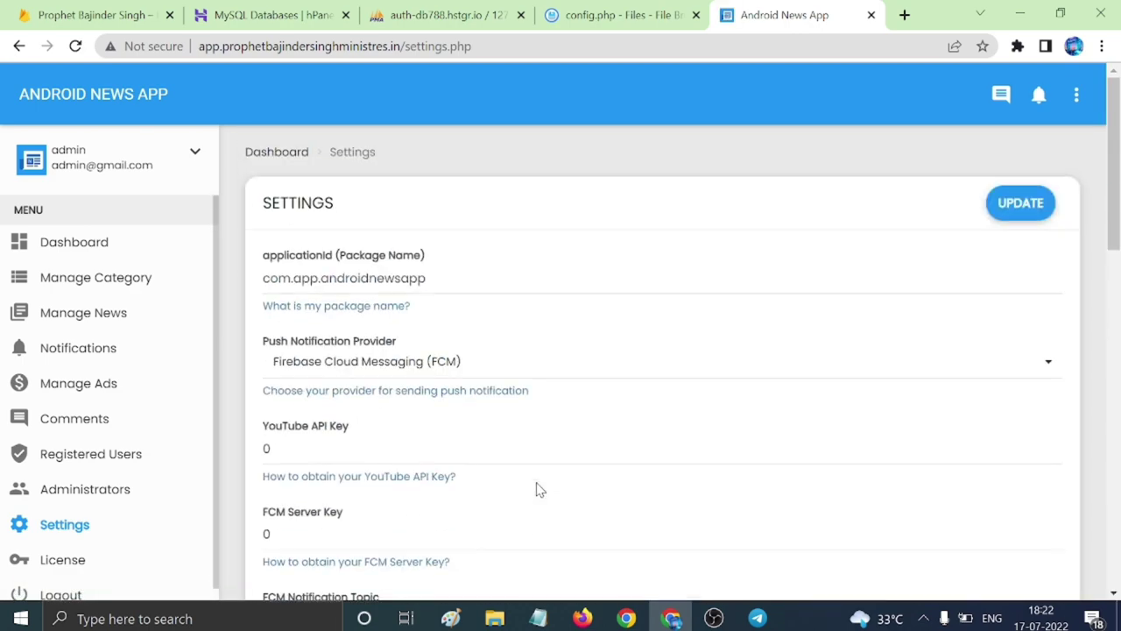
click(456, 279)
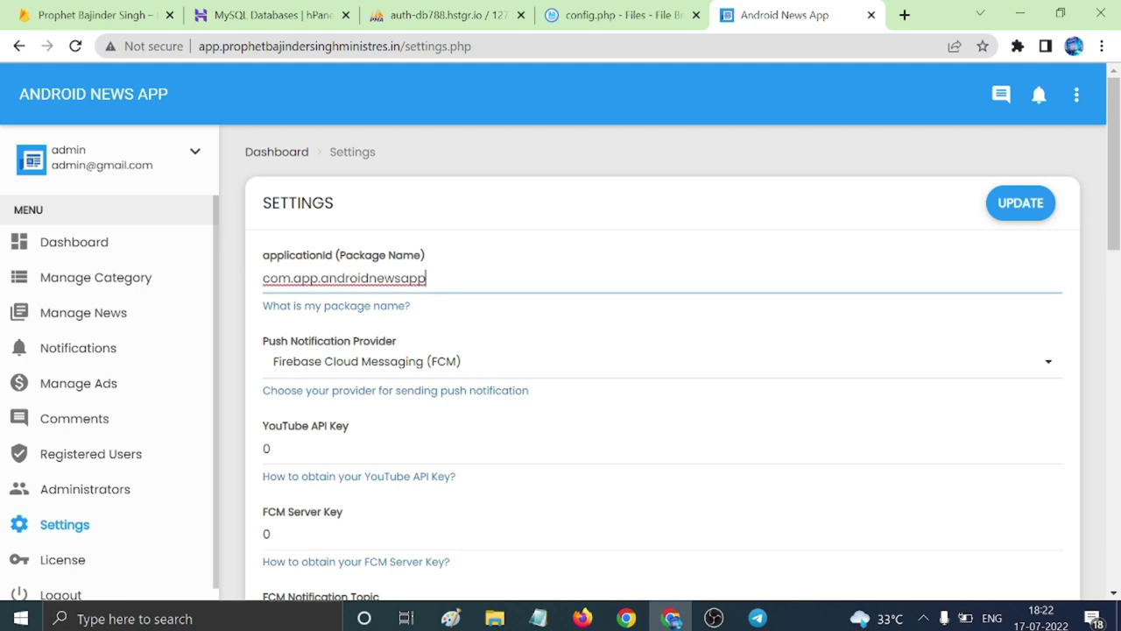
click(538, 619)
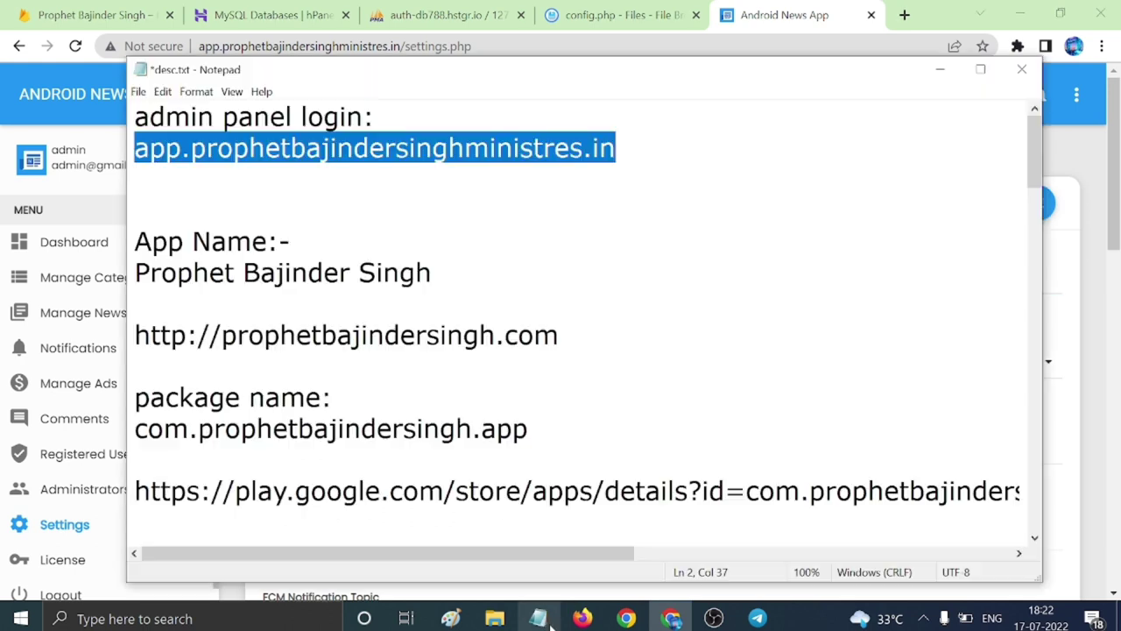
click(352, 335)
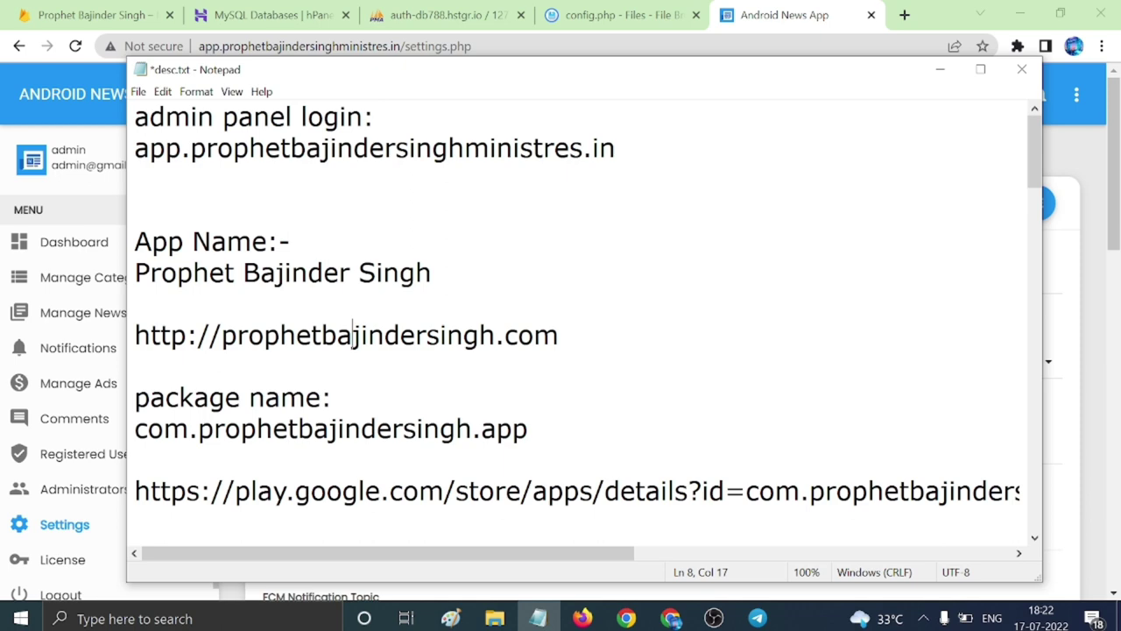
drag(134, 429, 528, 428)
key(ctrl+c)
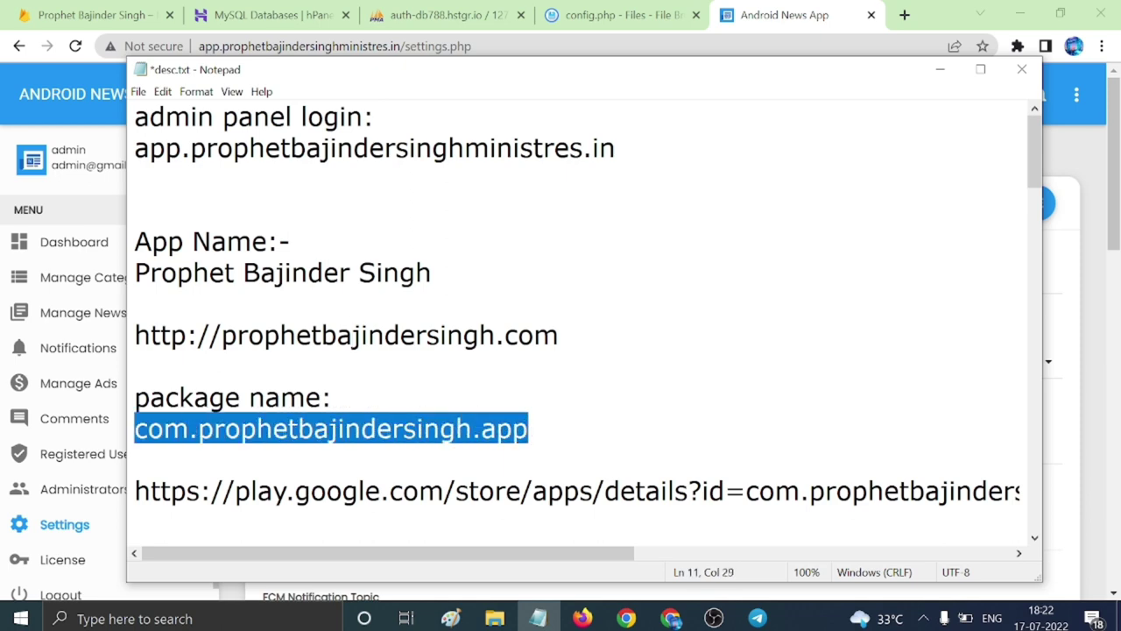
click(940, 69)
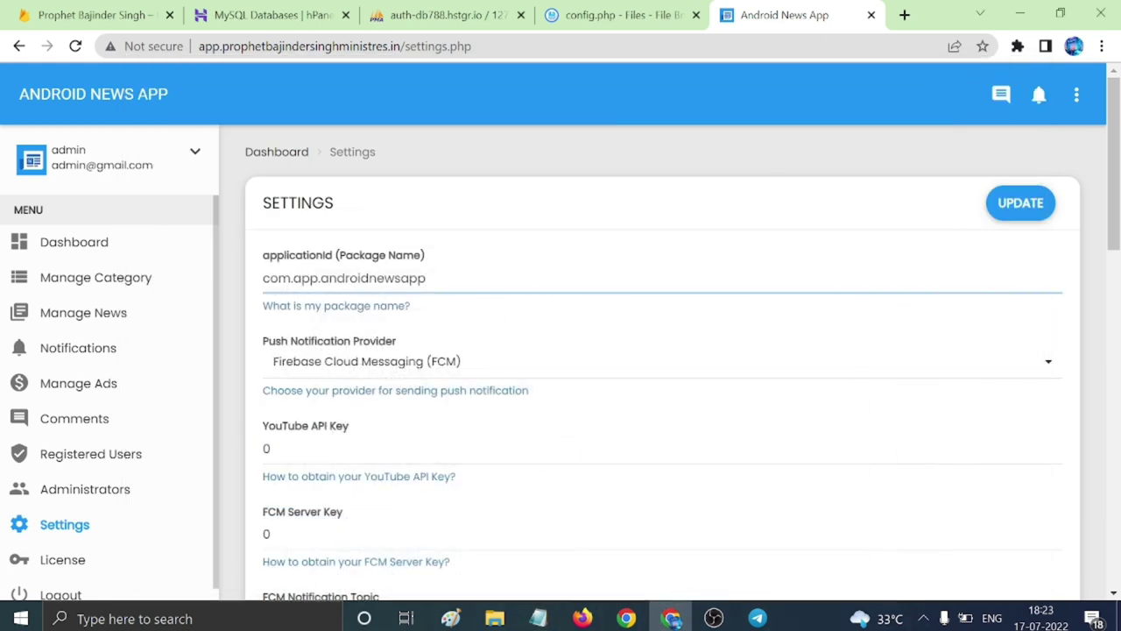
key(ctrl+a)
key(ctrl+v)
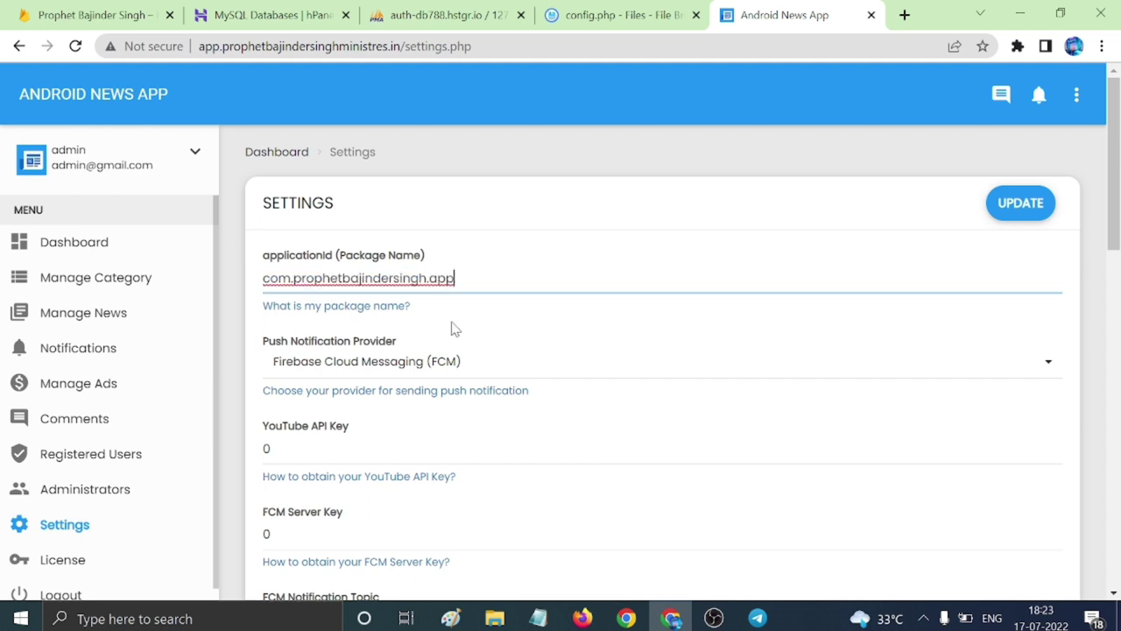
Select the YouTube API Key and FCM Server Key fields for editing.
scroll(485, 370, down, 1)
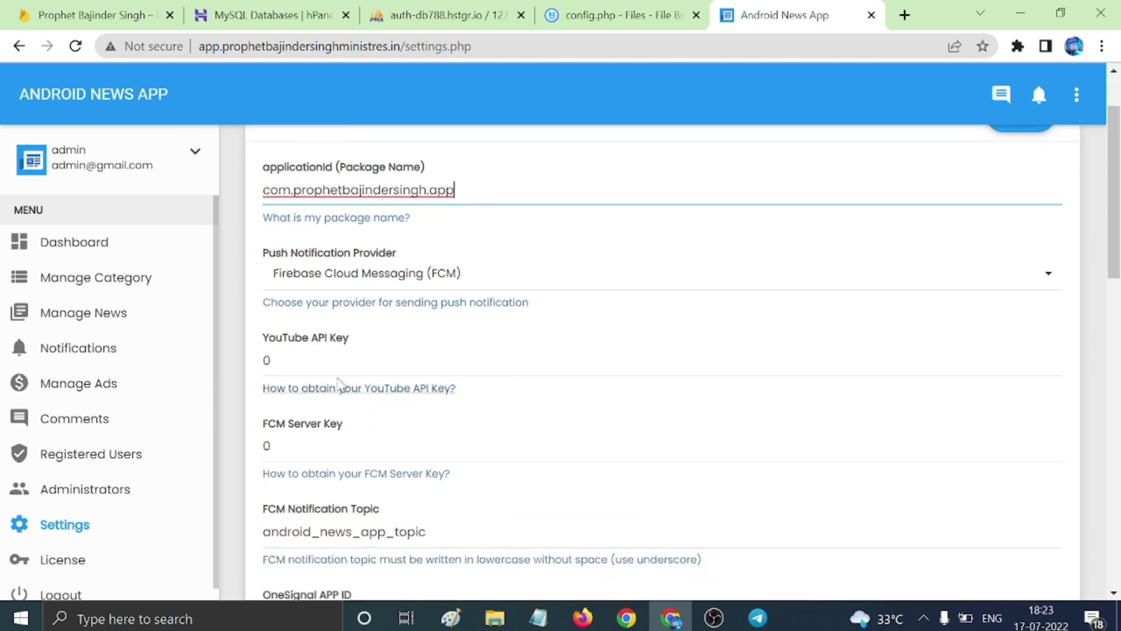
click(350, 361)
click(349, 425)
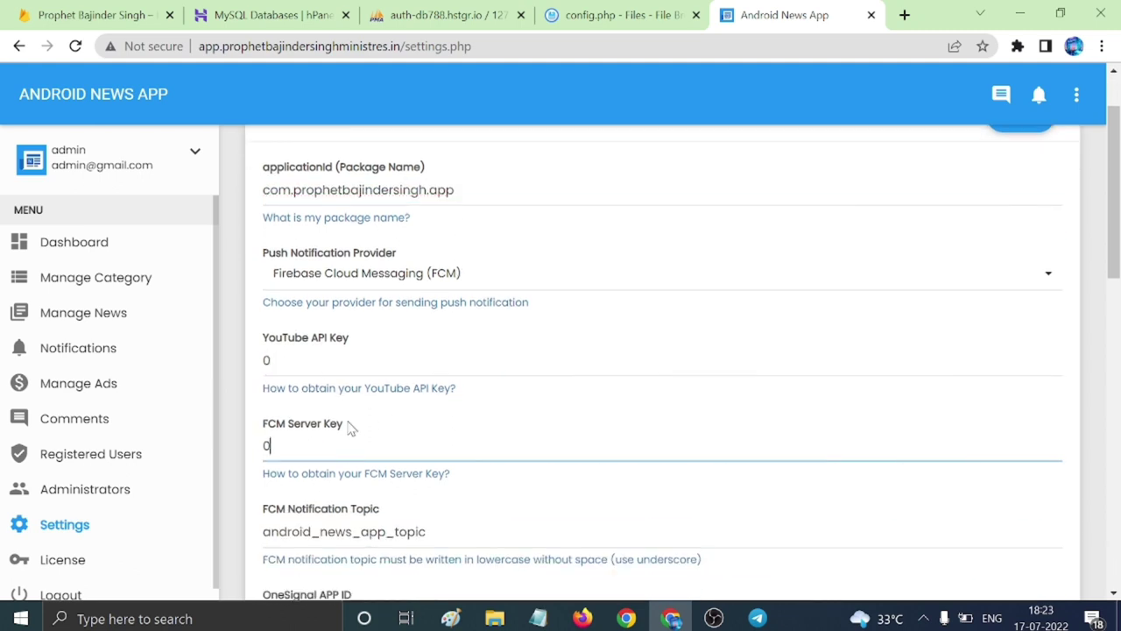
Copy the Cloud Messaging server key from Firebase project settings and close the config.php tab.
click(104, 15)
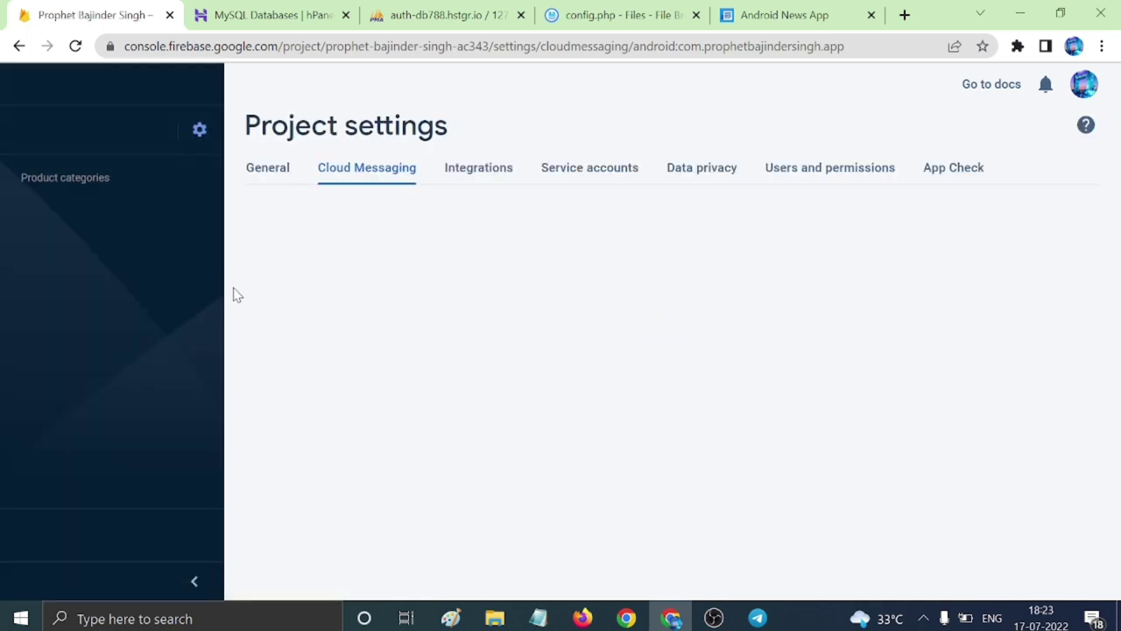
click(75, 46)
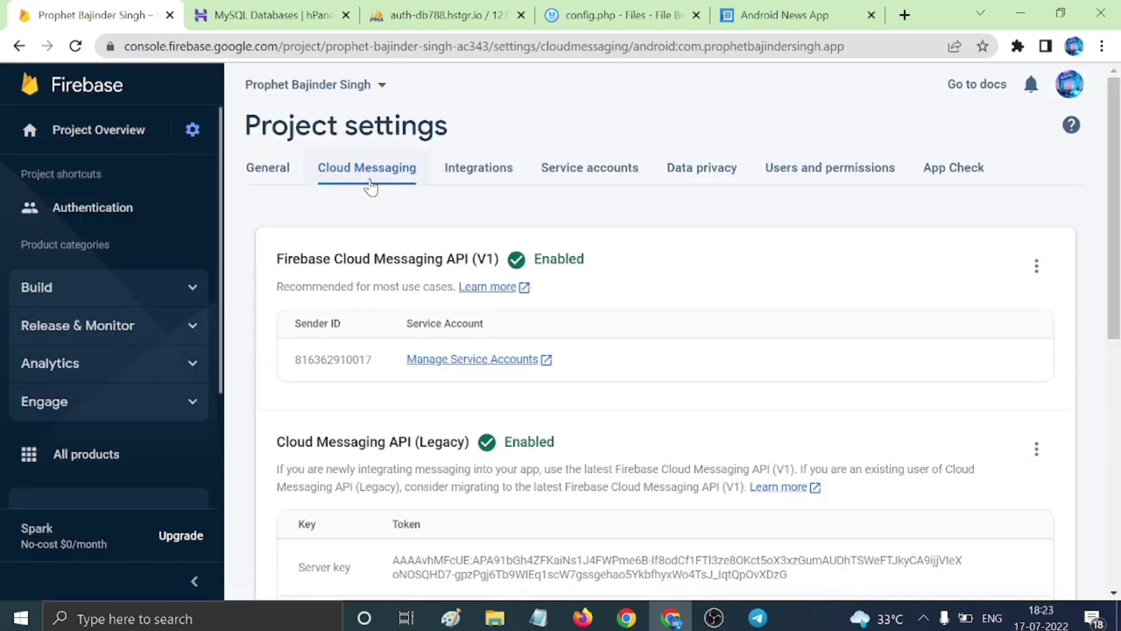
click(187, 141)
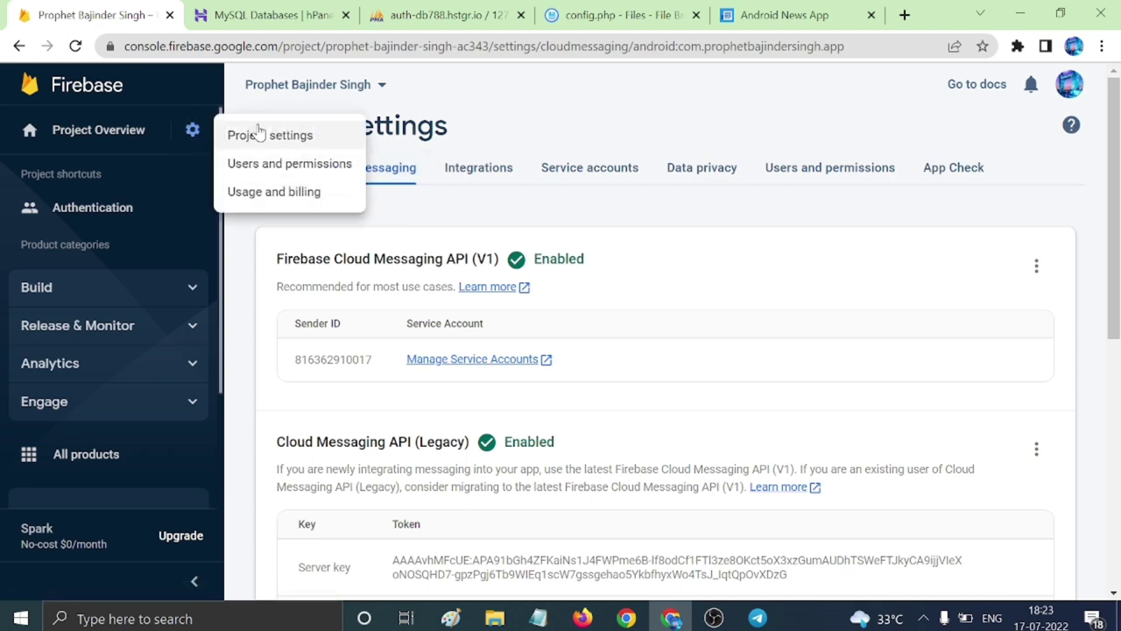
click(260, 133)
click(349, 178)
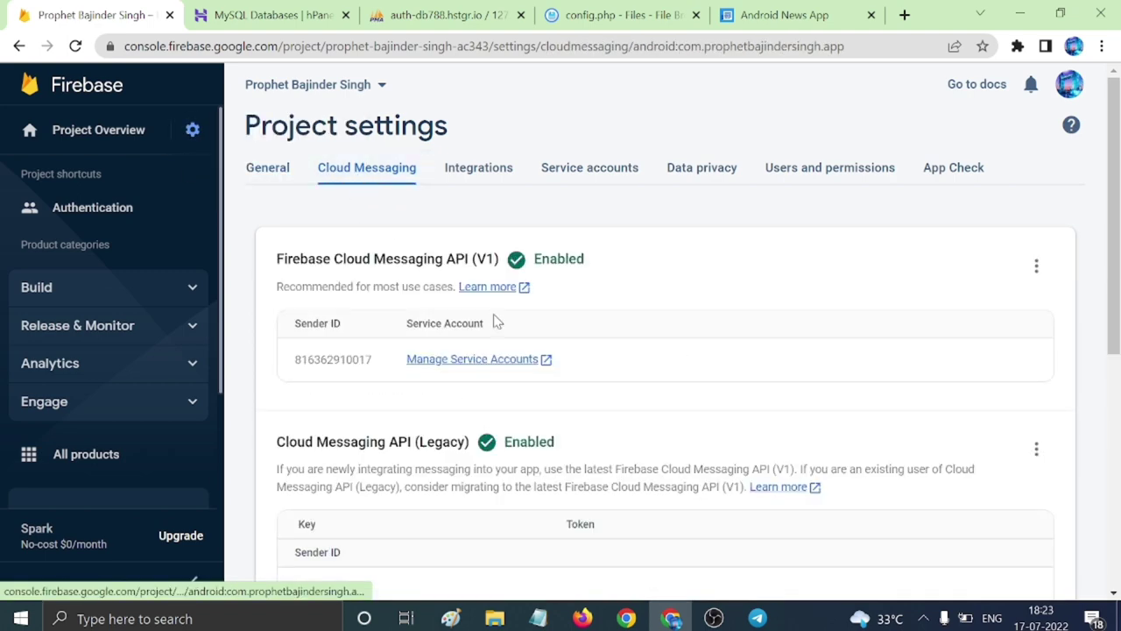
scroll(426, 421, down, 2)
drag(391, 383, 789, 401)
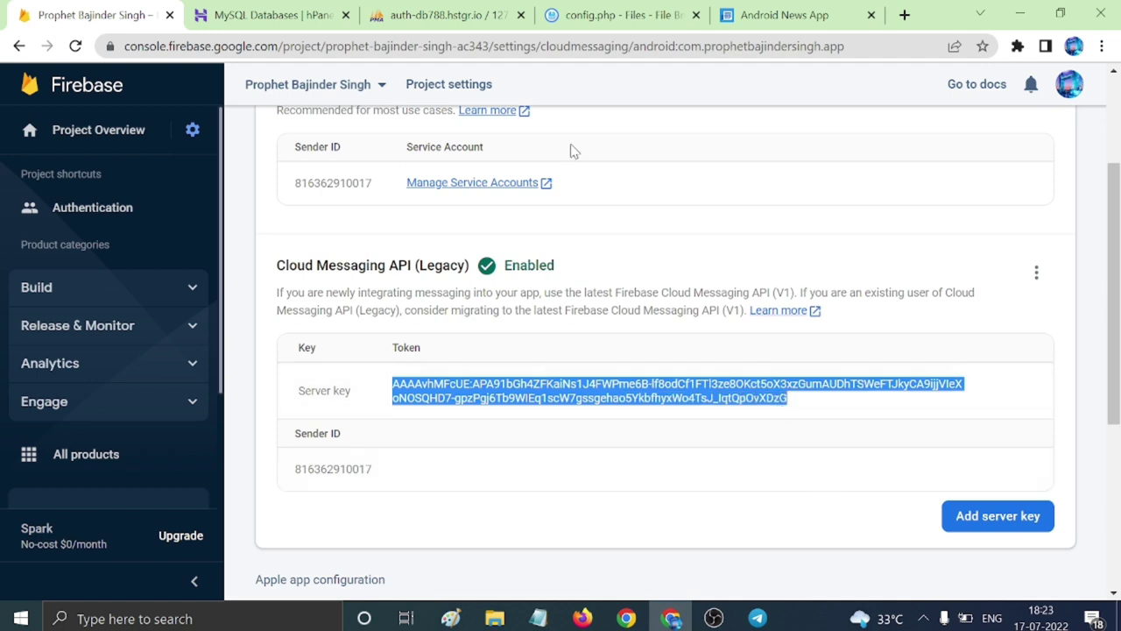
click(613, 15)
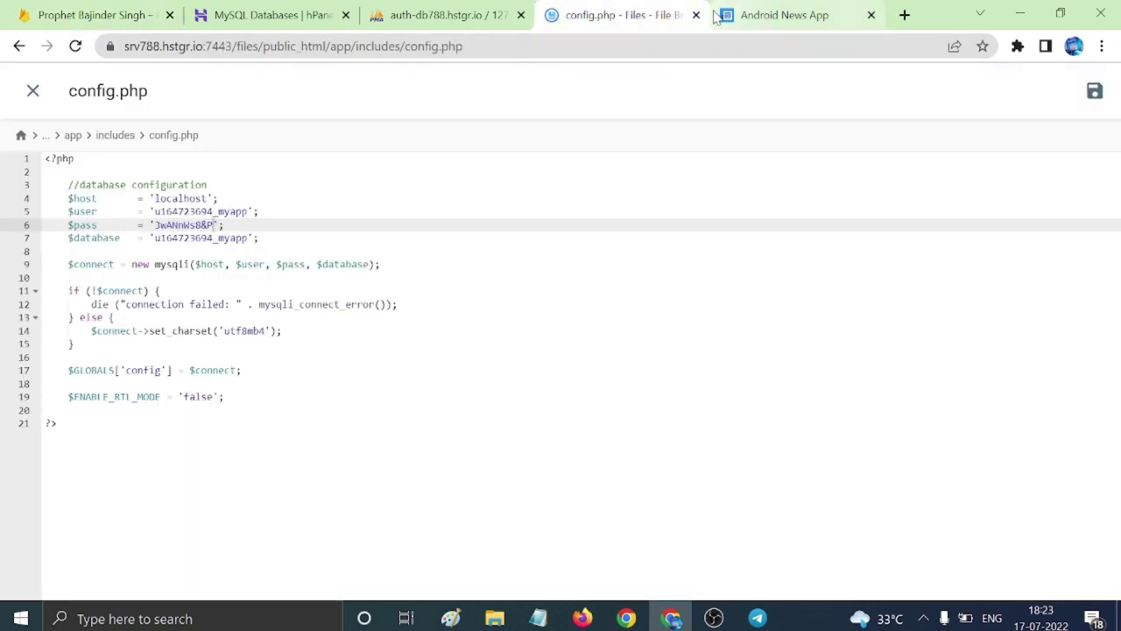
click(697, 14)
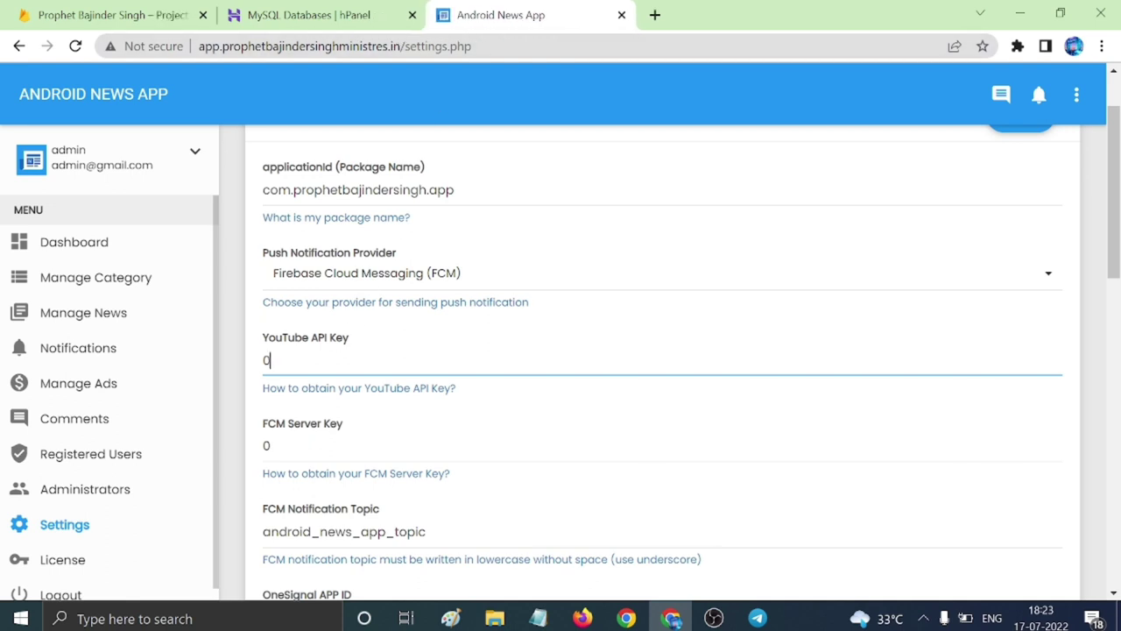
Paste the Firebase server key into FCM Server Key and the YouTube key from desc.txt into YouTube API Key.
click(268, 446)
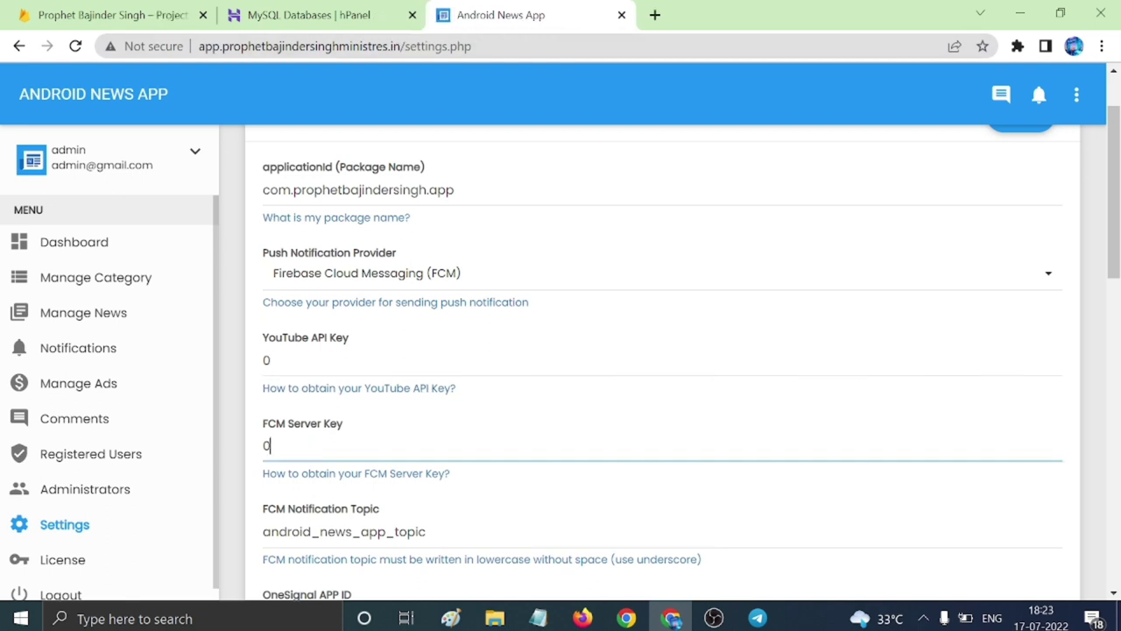
key(ctrl+v)
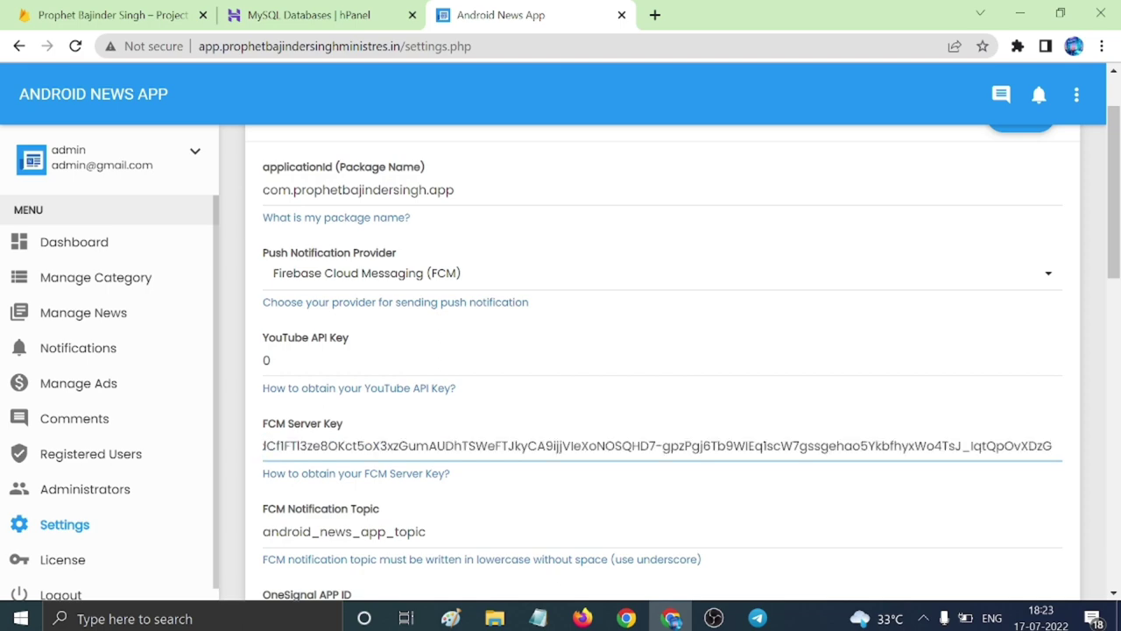
click(270, 361)
click(538, 618)
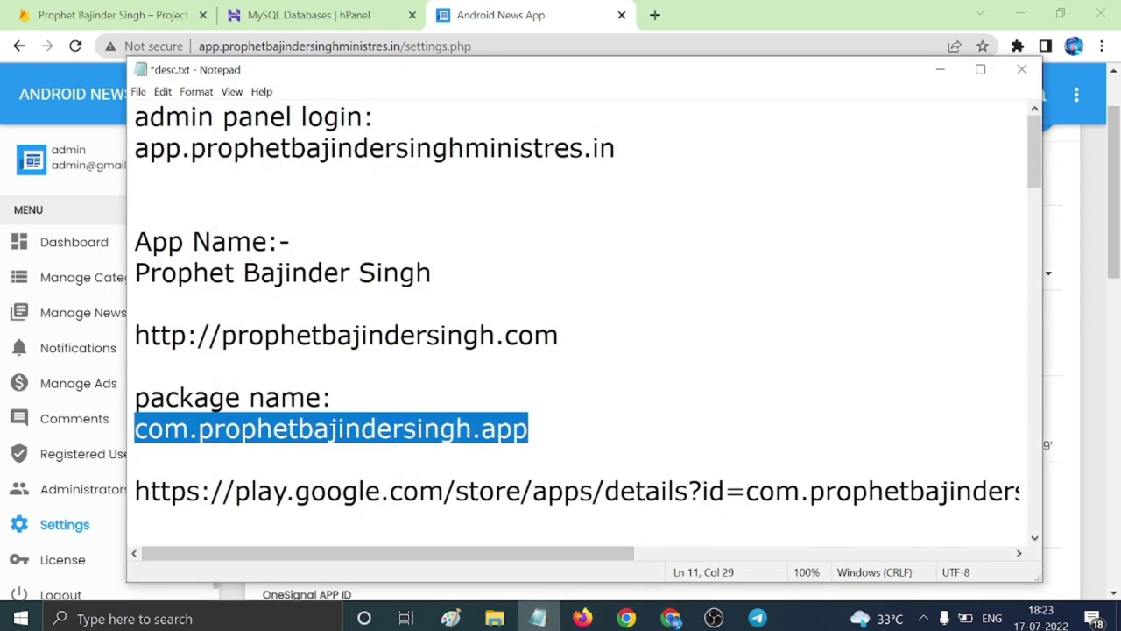
scroll(587, 324, down, 4)
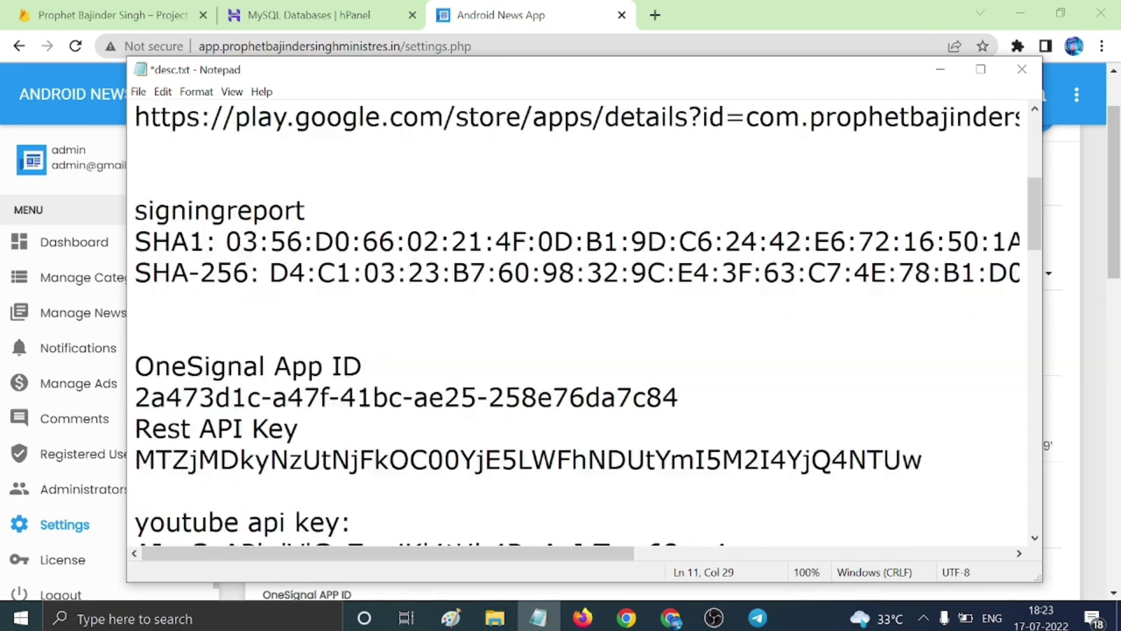
scroll(587, 324, down, 1)
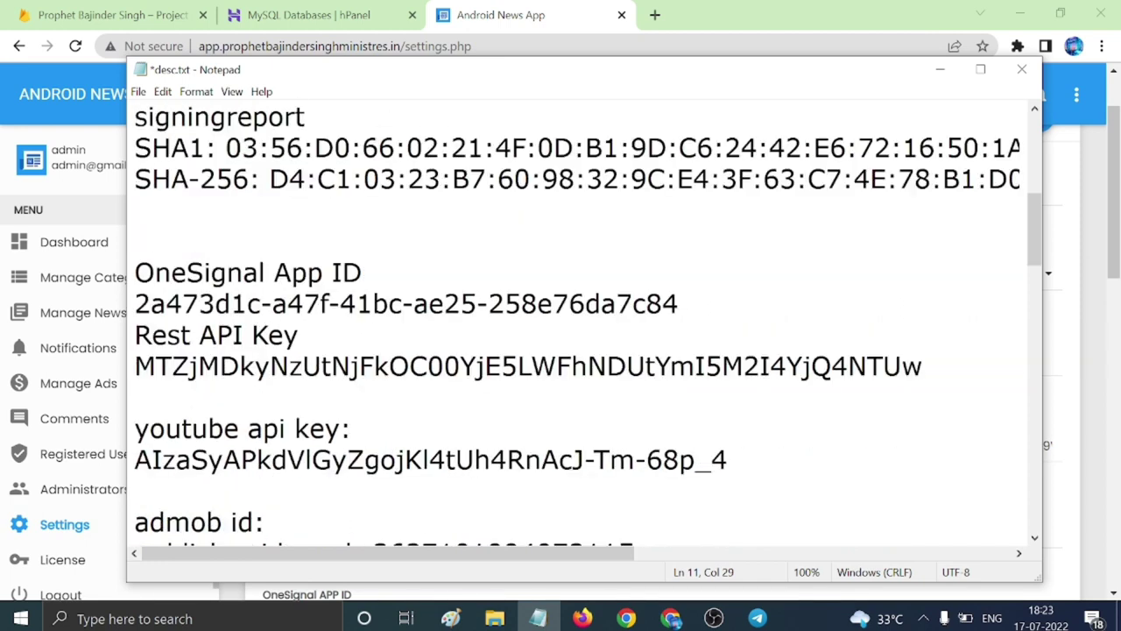
drag(134, 460, 727, 459)
key(ctrl+c)
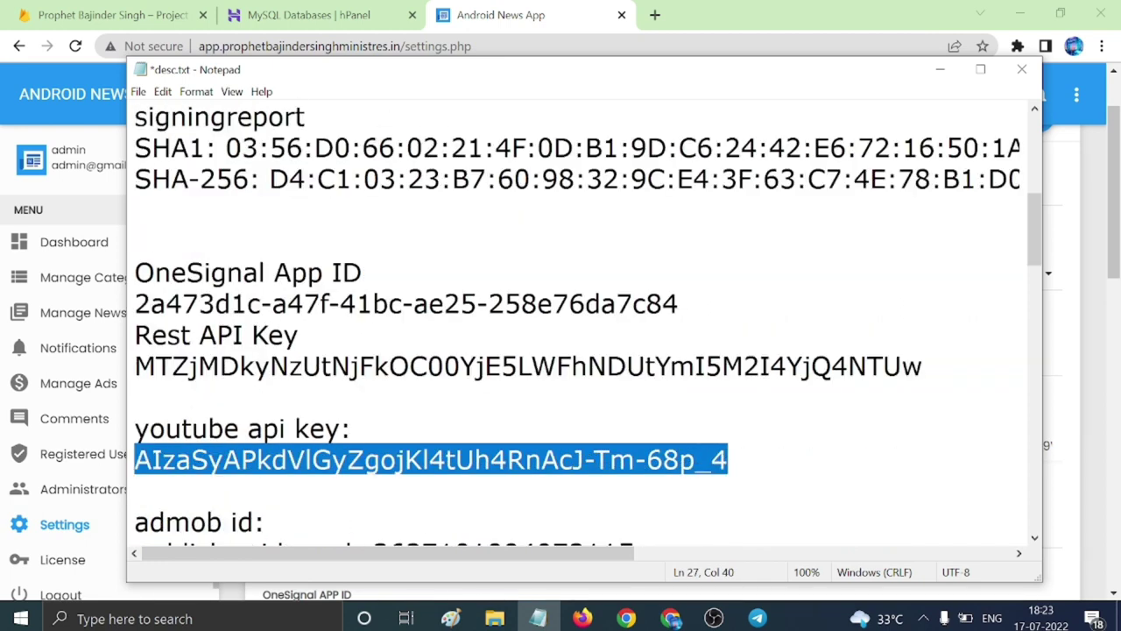
click(940, 69)
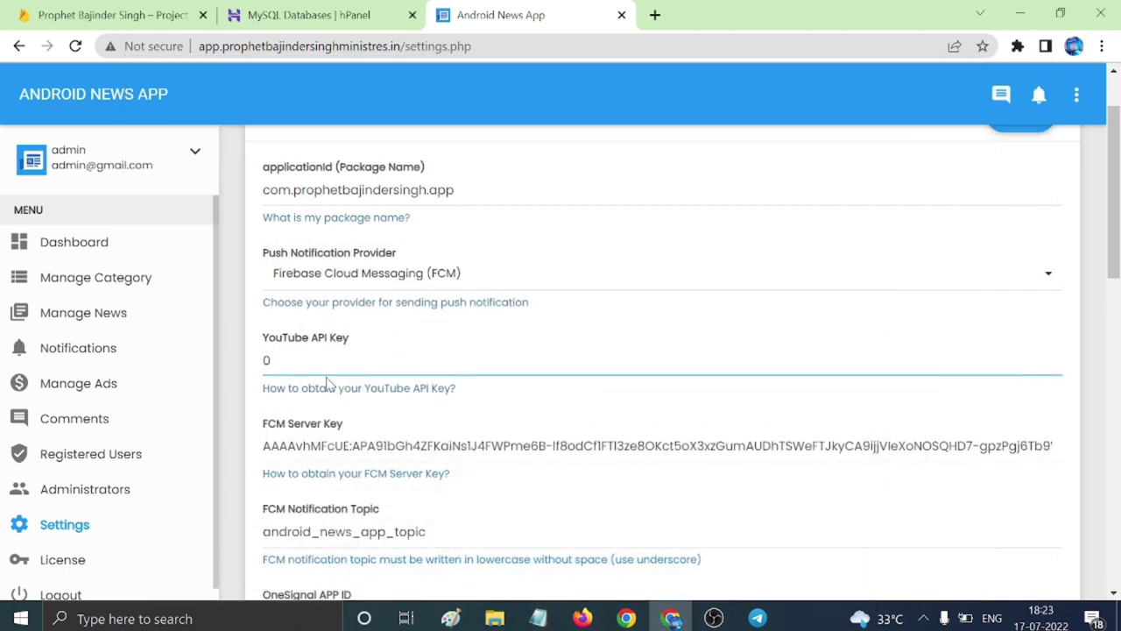
key(ctrl+v)
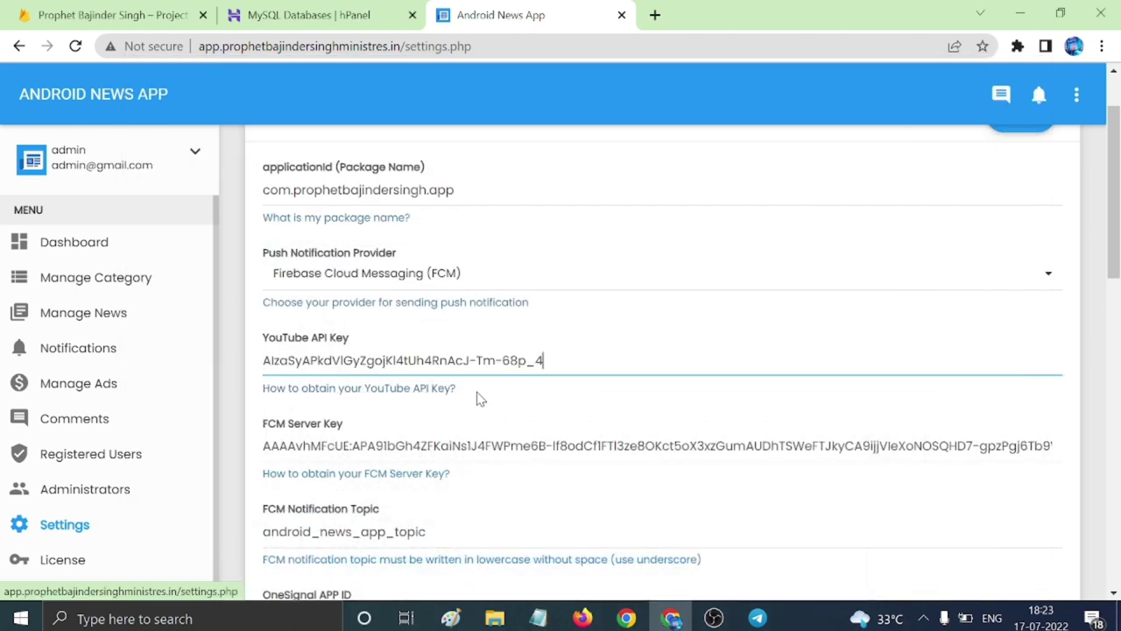
scroll(487, 396, down, 2)
scroll(426, 380, down, 1)
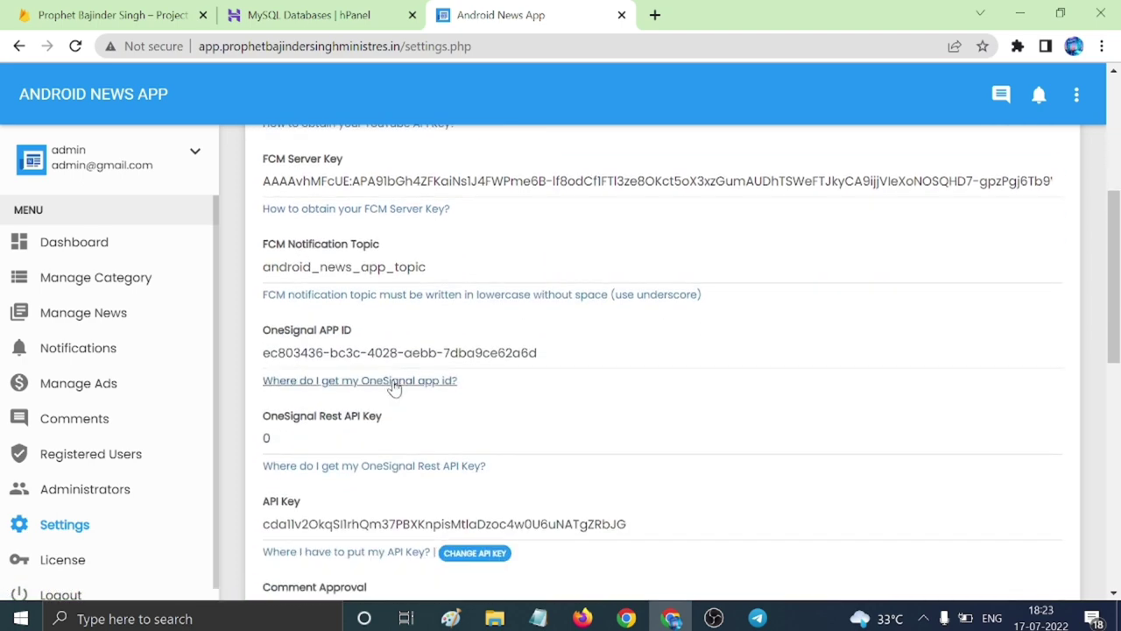
Replace the OneSignal APP ID with the App ID copied from desc.txt.
click(533, 352)
click(538, 619)
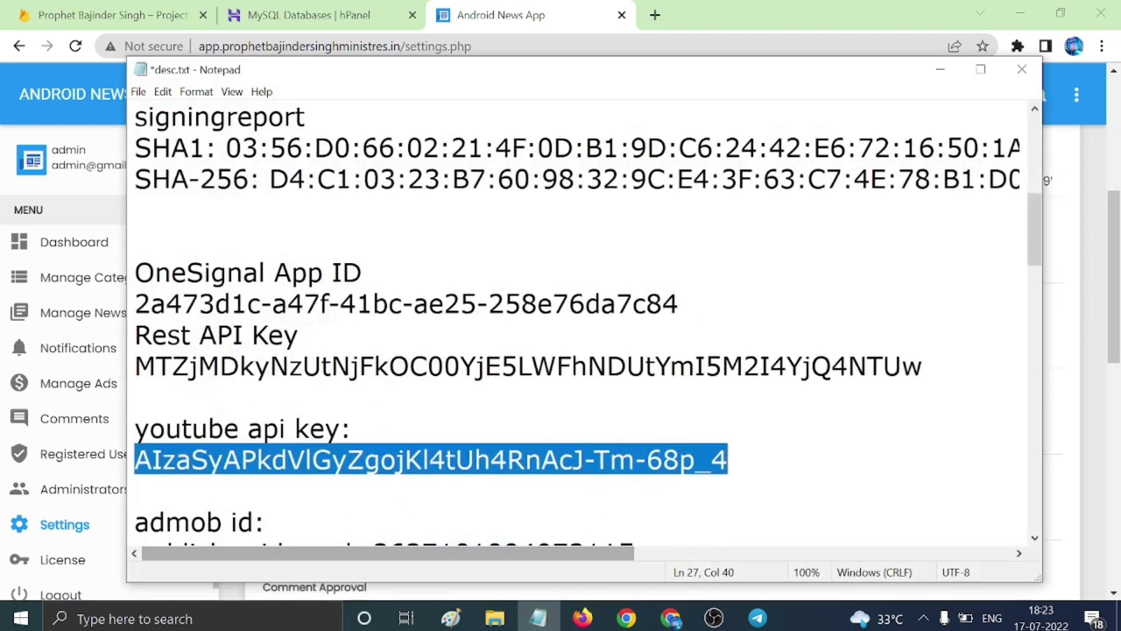
scroll(578, 333, down, 2)
scroll(579, 324, up, 2)
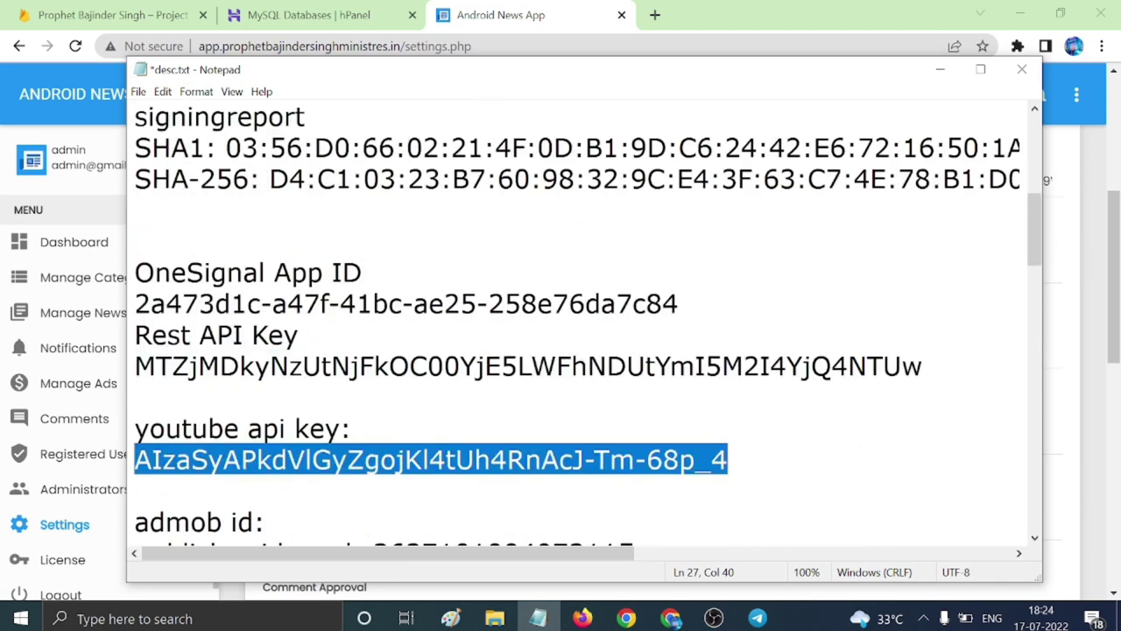
drag(136, 303, 679, 303)
key(ctrl+c)
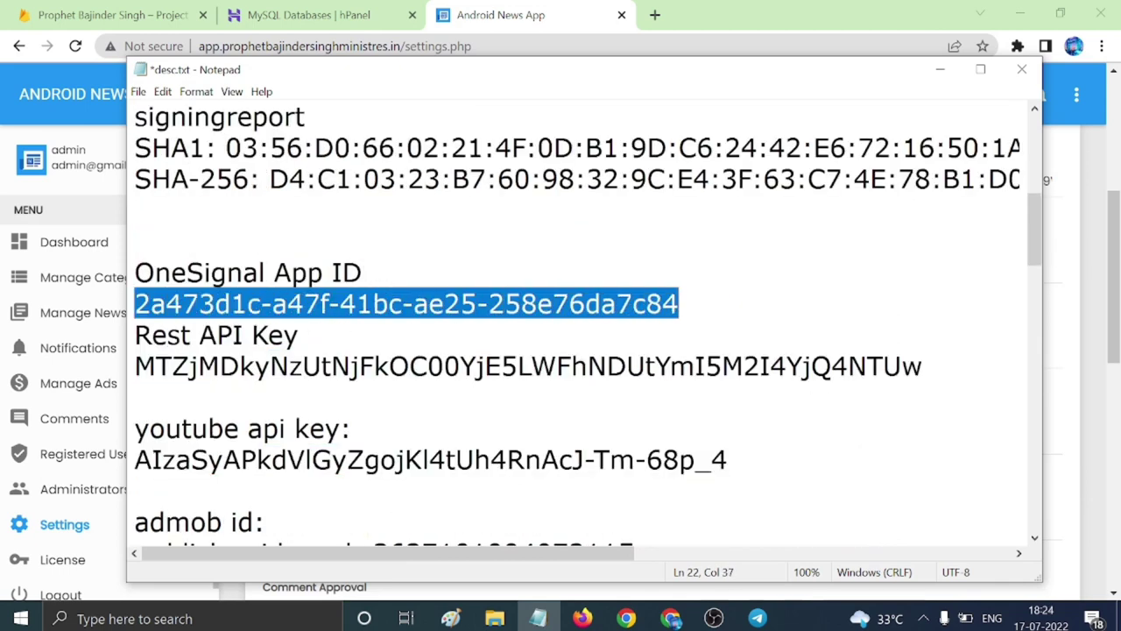
click(940, 69)
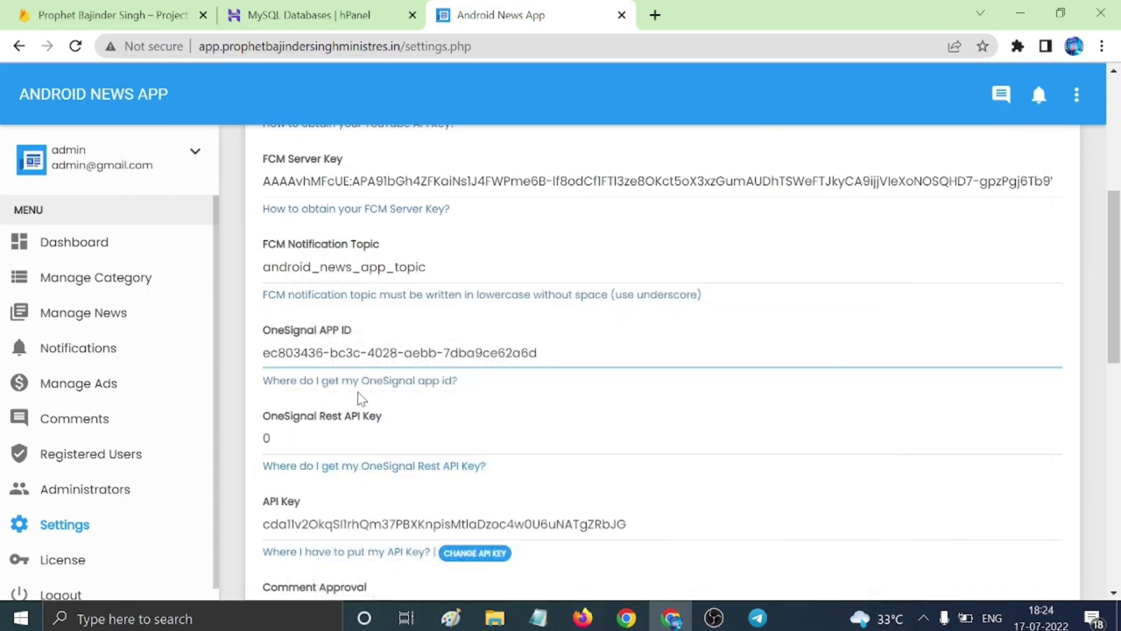
key(ctrl+a)
key(BackSpace)
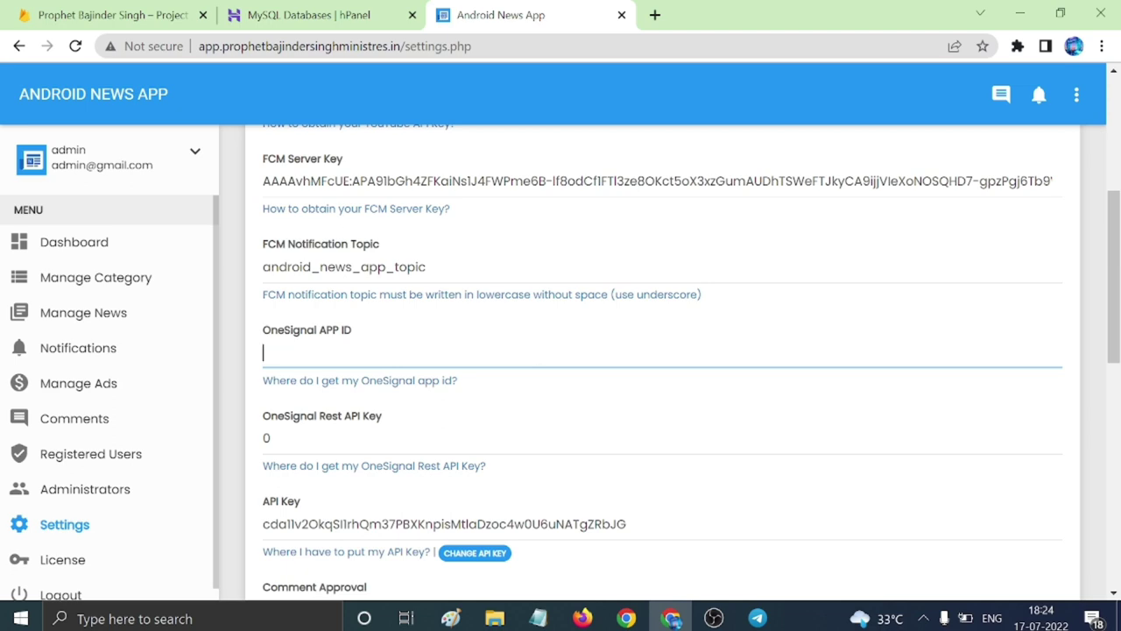
key(ctrl+v)
key(Tab)
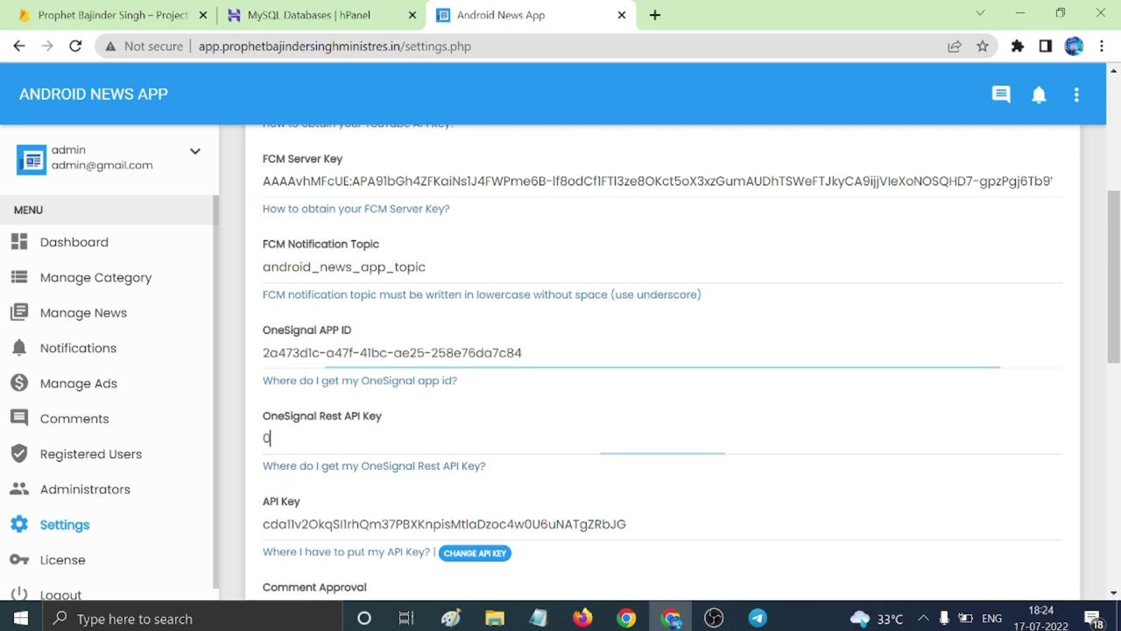
Copy the Rest API Key from desc.txt into the OneSignal Rest API Key field.
click(538, 619)
click(298, 335)
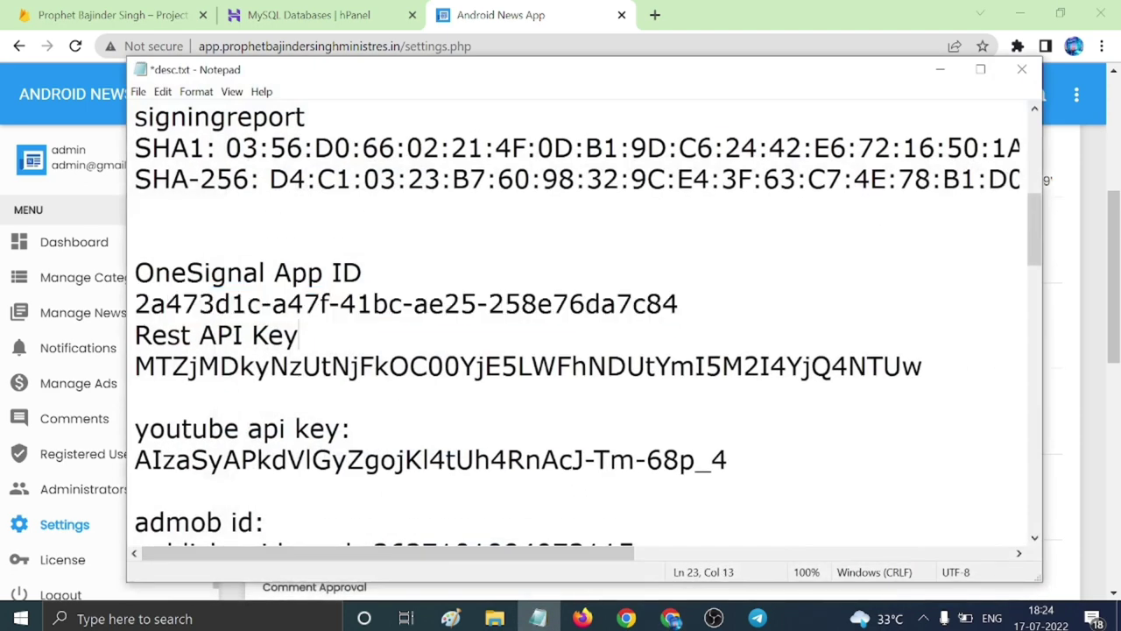
drag(135, 366, 922, 366)
key(ctrl+c)
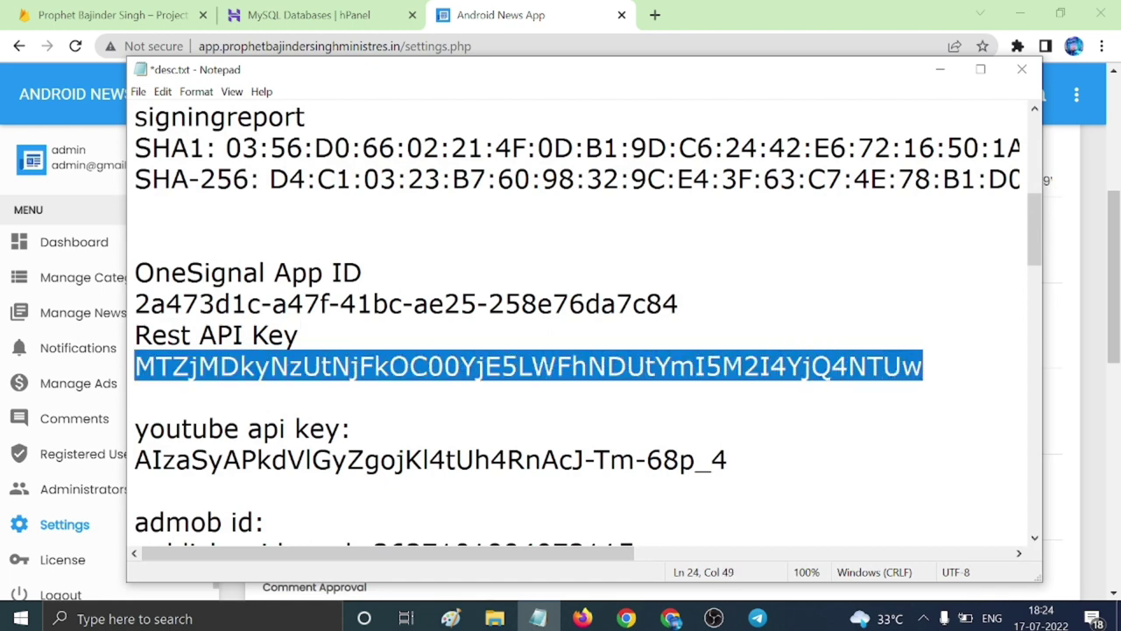
click(941, 70)
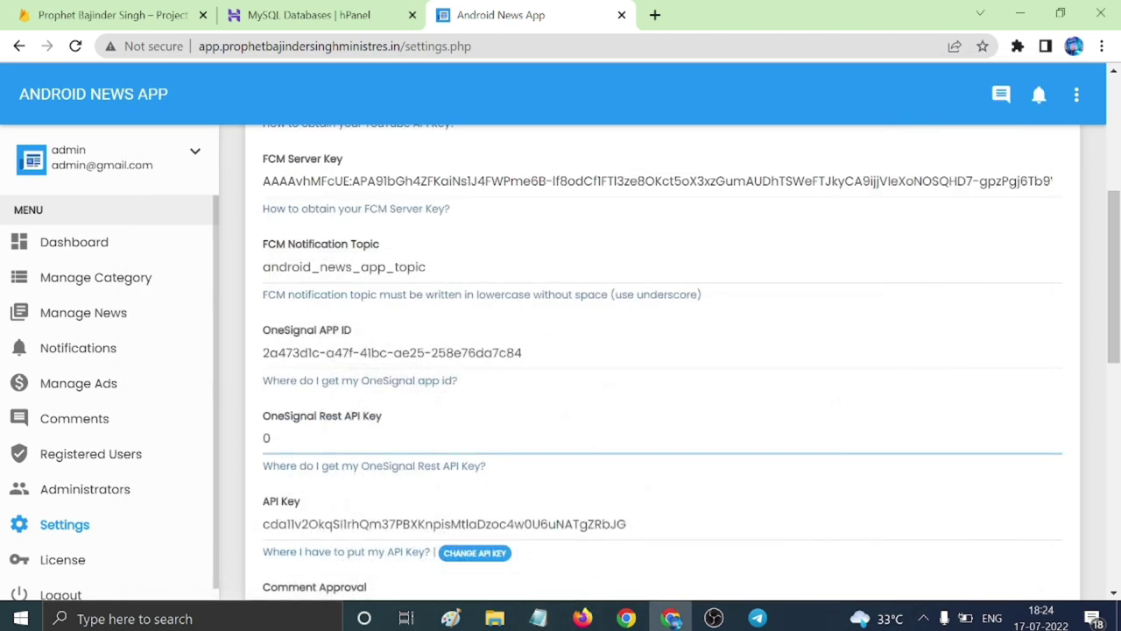
key(ctrl+v)
scroll(666, 359, down, 2)
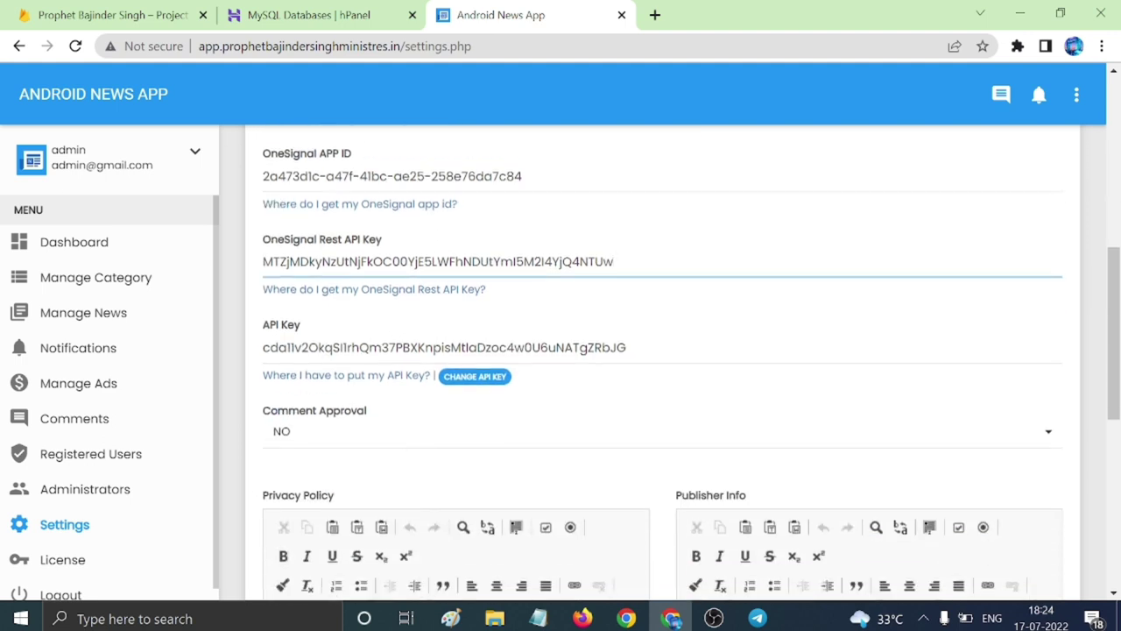
Copy the privacy policy URL from desc.txt and load it in a new browser tab.
scroll(586, 408, down, 3)
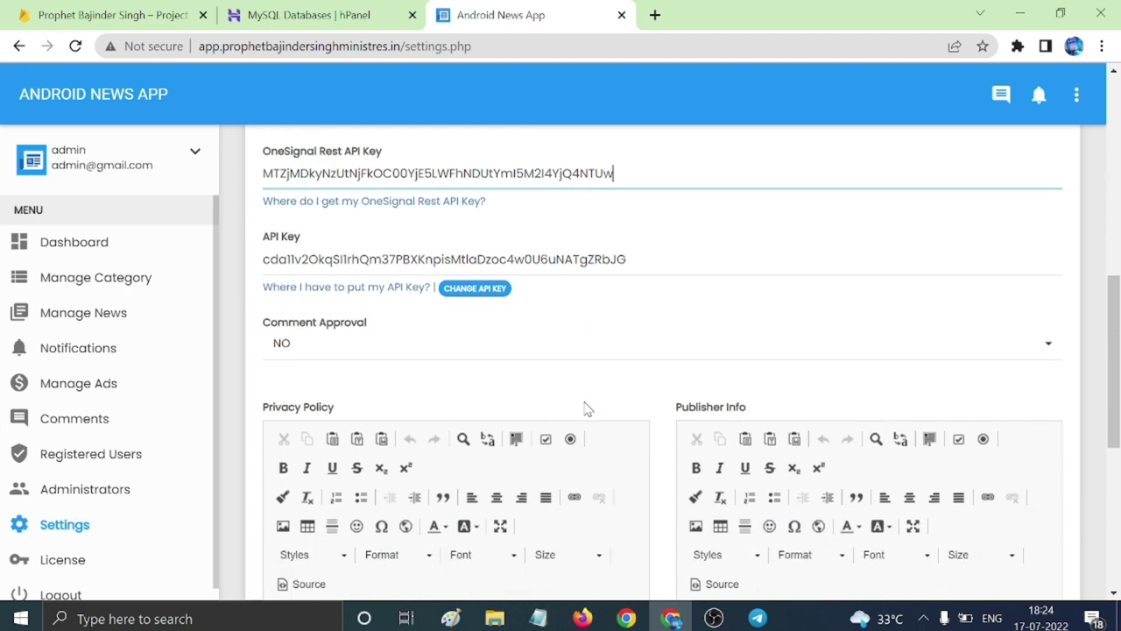
scroll(577, 432, down, 3)
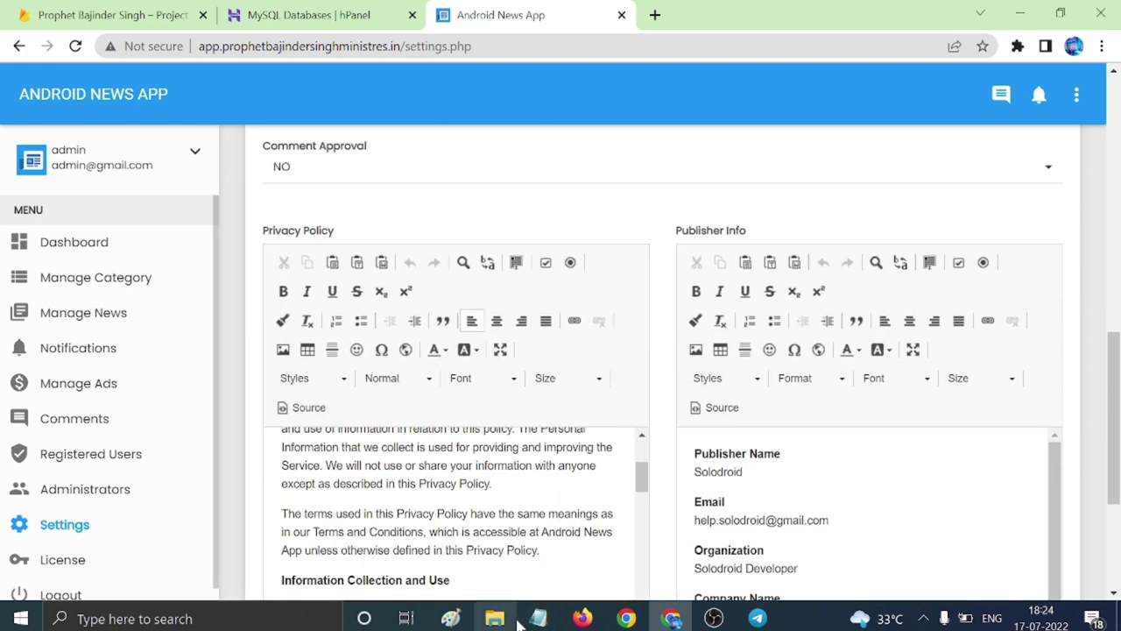
click(538, 618)
scroll(578, 350, down, 1)
scroll(578, 333, up, 3)
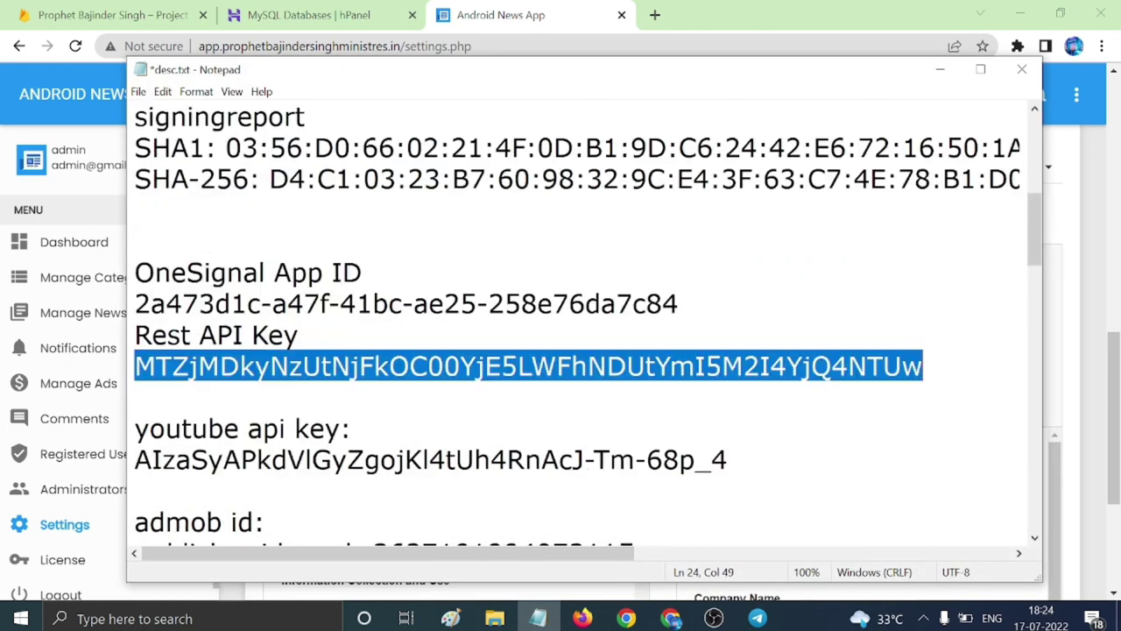
scroll(578, 333, down, 5)
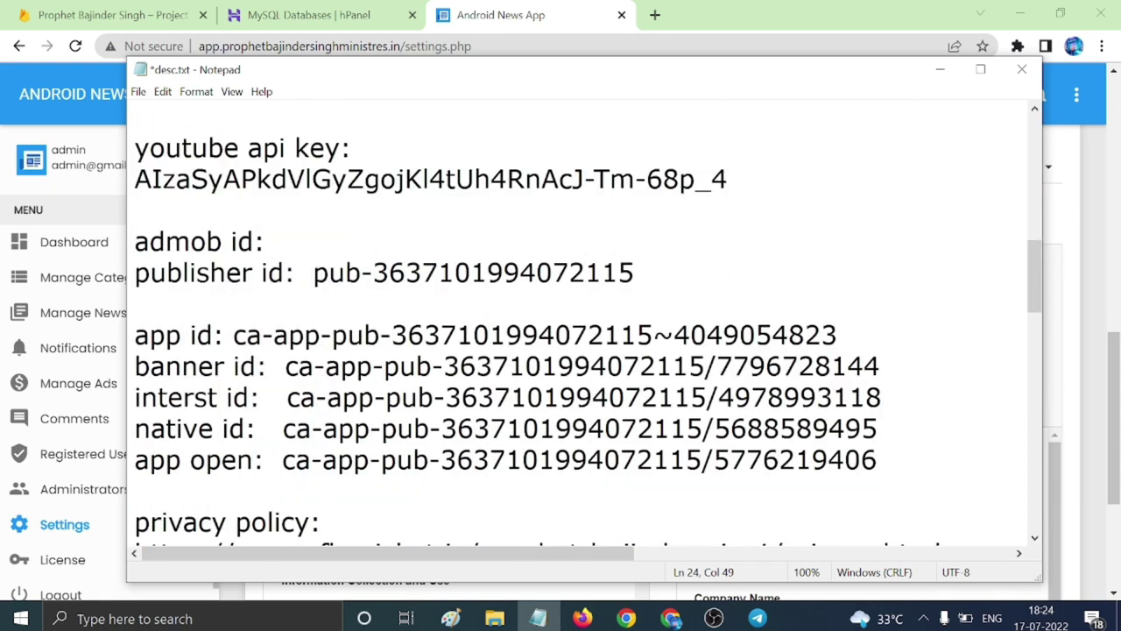
scroll(578, 333, down, 1)
drag(136, 460, 941, 460)
key(ctrl+c)
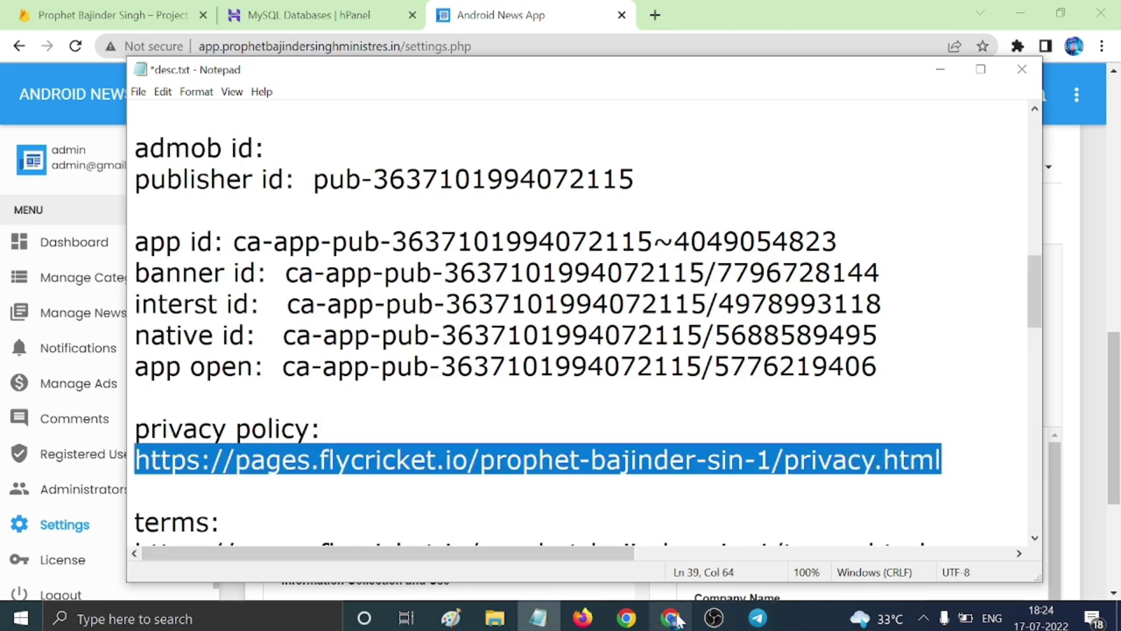
click(671, 618)
click(655, 15)
key(ctrl+v)
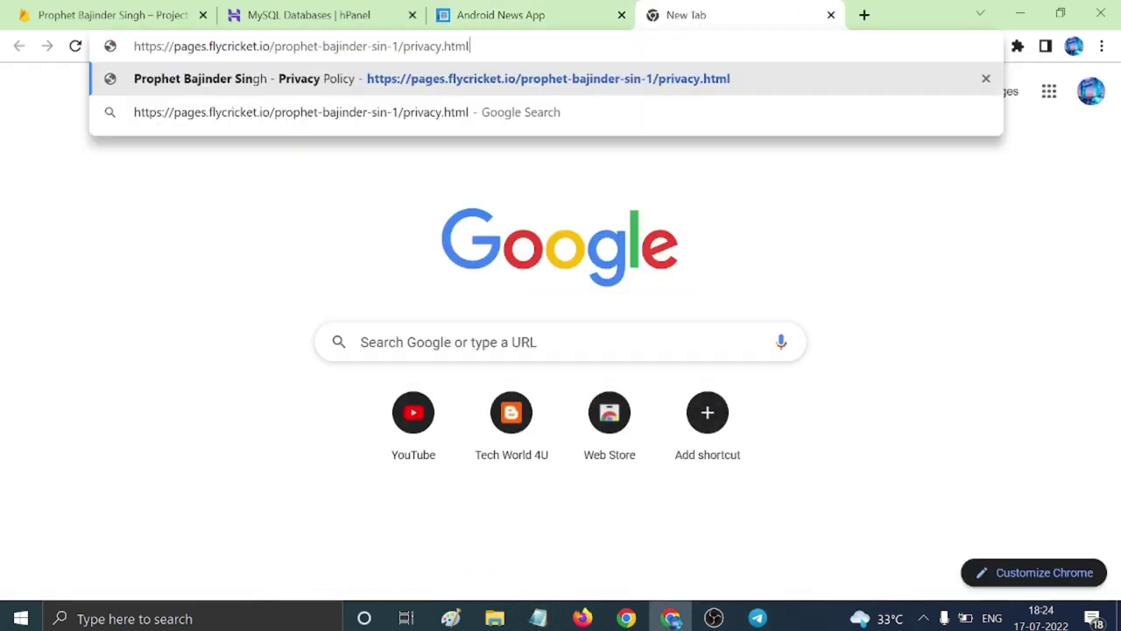
key(Return)
Select the published privacy policy text on the page.
scroll(445, 246, down, 3)
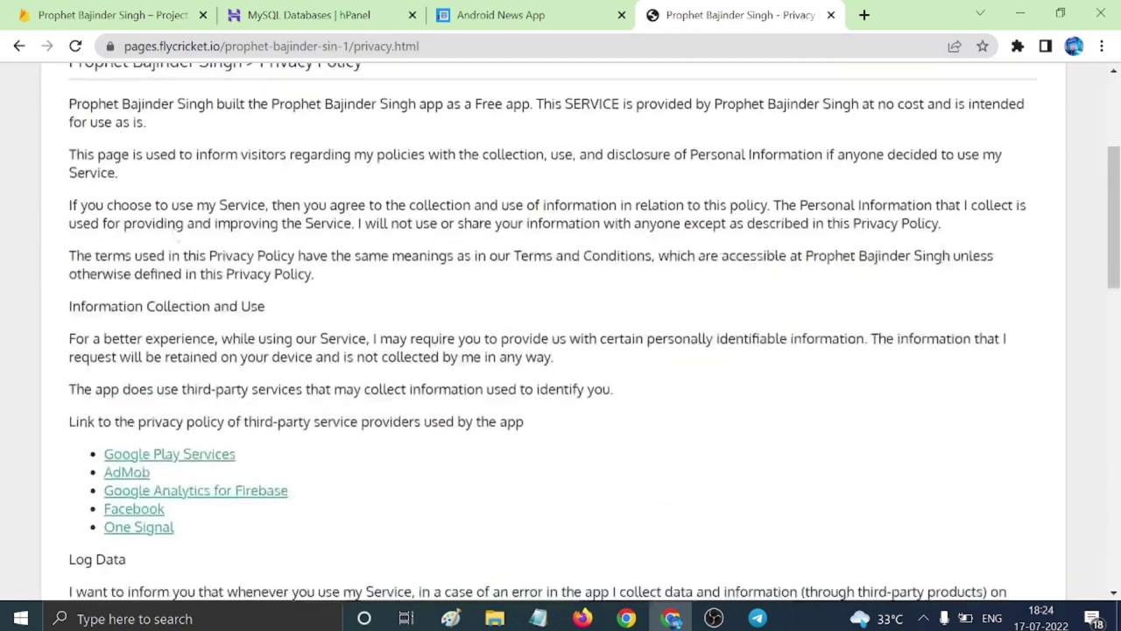
scroll(446, 246, up, 1)
drag(70, 147, 941, 481)
scroll(325, 337, down, 10)
scroll(446, 381, down, 2)
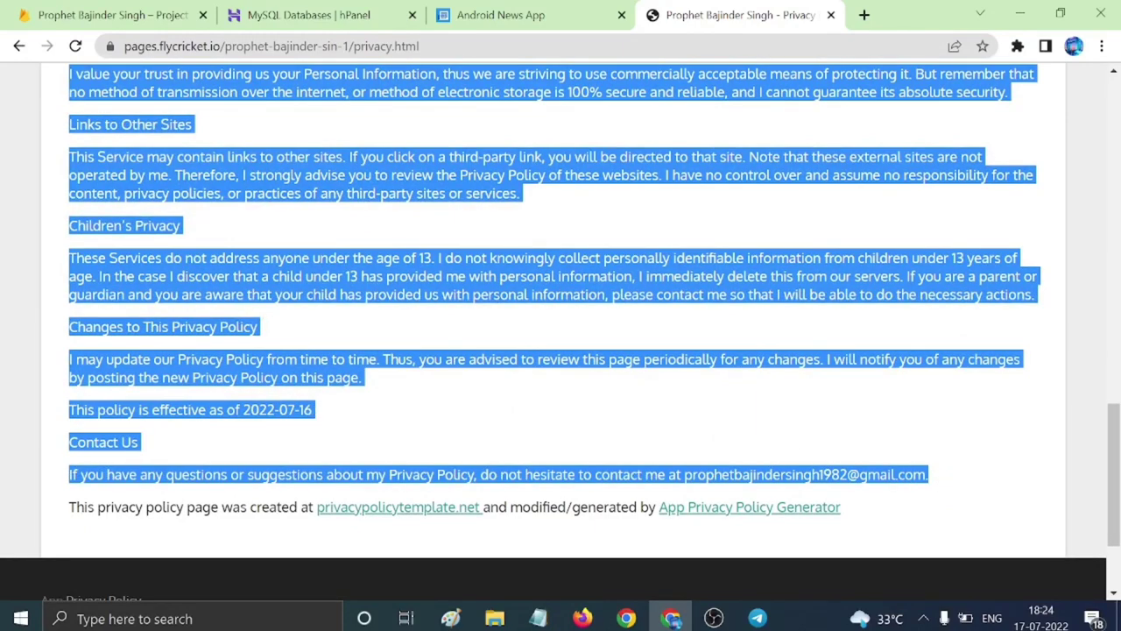
Replace the Privacy Policy editor contents with the copied policy and save the settings.
click(500, 15)
key(ctrl+a)
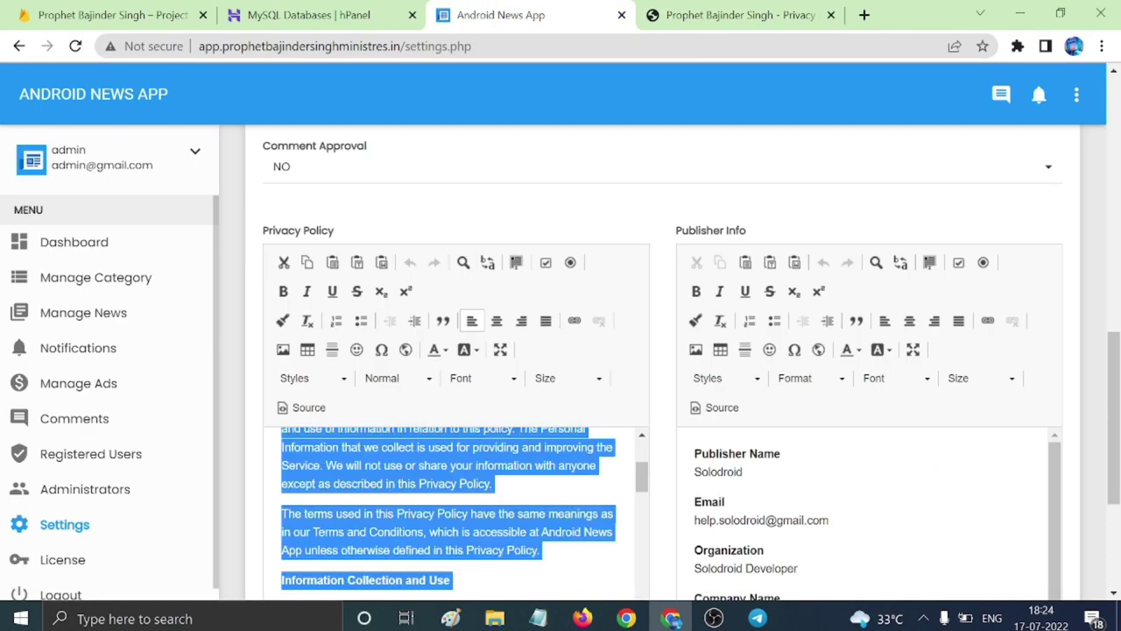
key(ctrl+v)
scroll(868, 464, down, 1)
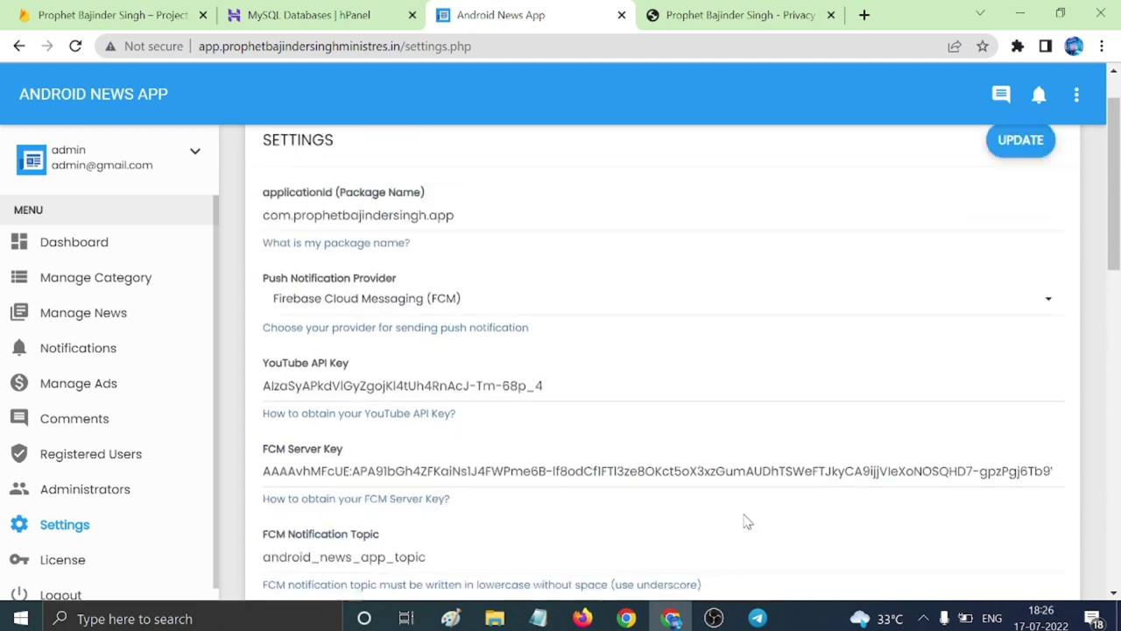
scroll(903, 394, up, 1)
click(1005, 210)
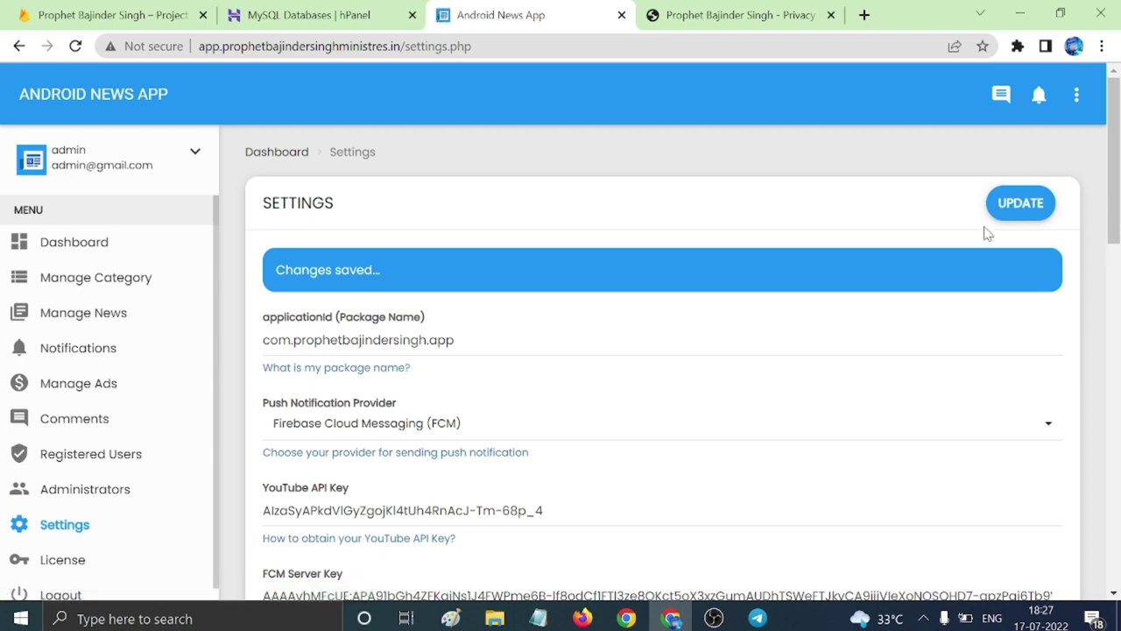
scroll(856, 363, down, 8)
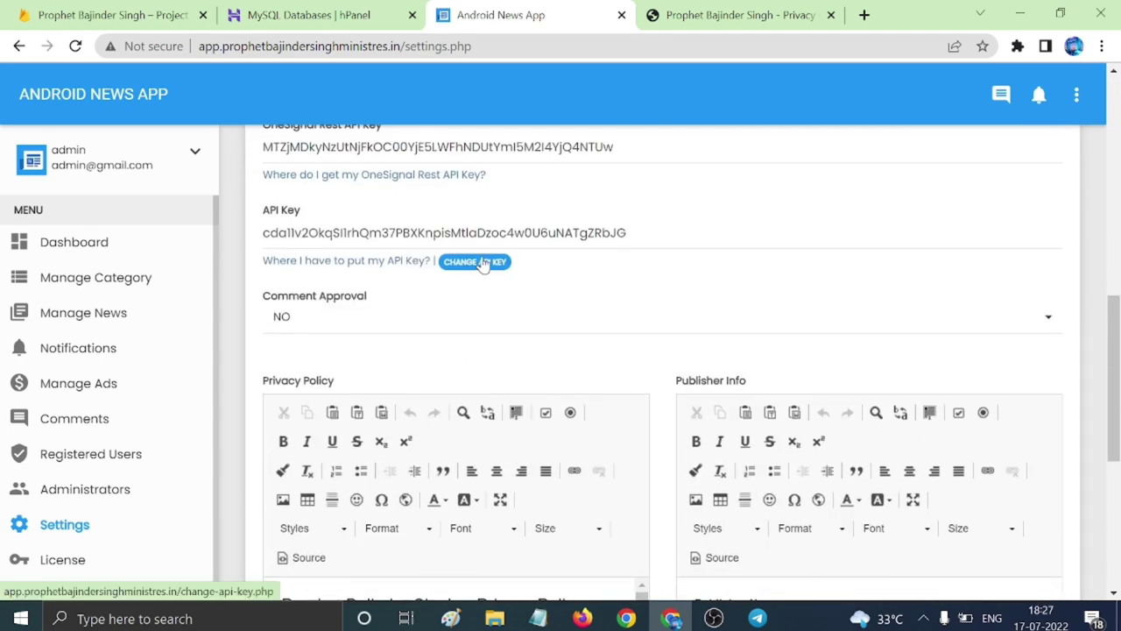
Generate a new API key and confirm updating it in the admin panel.
click(478, 261)
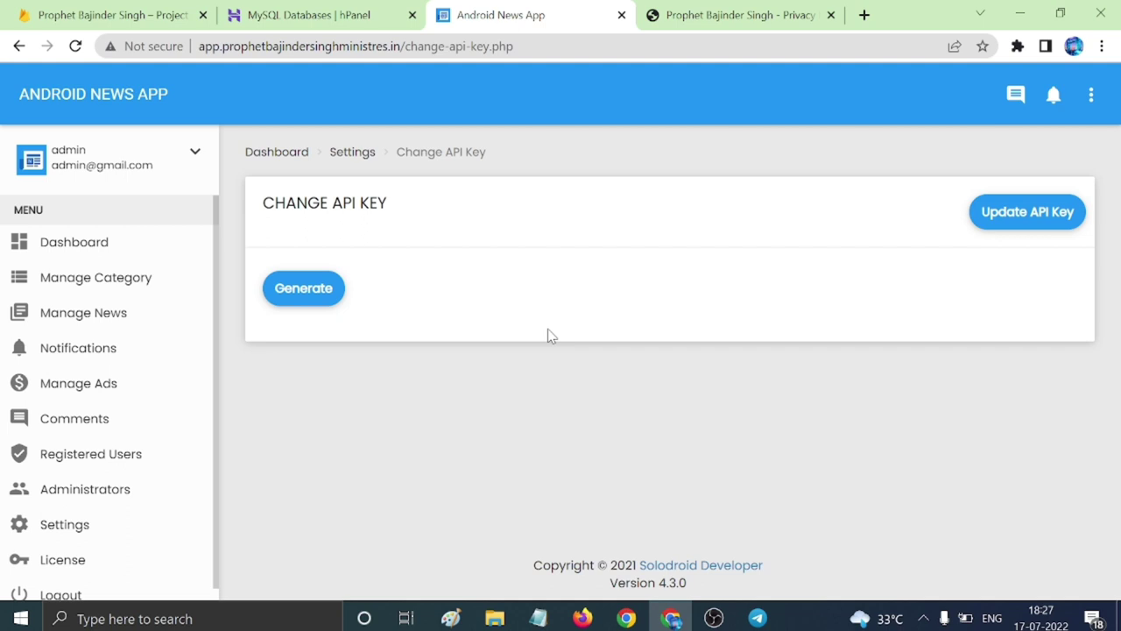
click(313, 295)
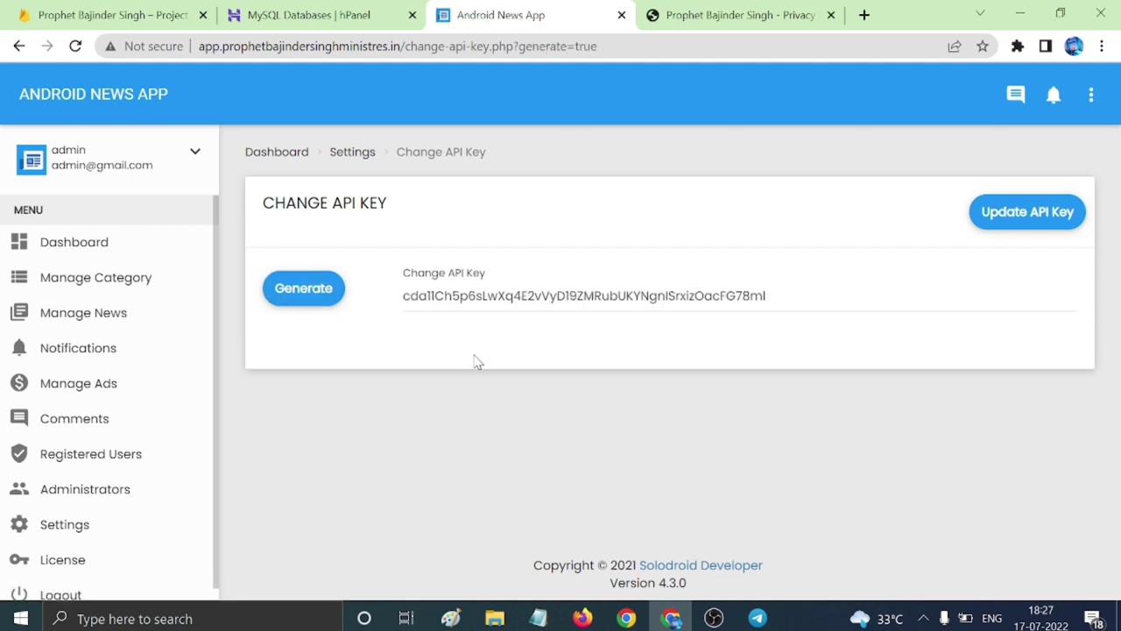
click(1014, 212)
click(644, 148)
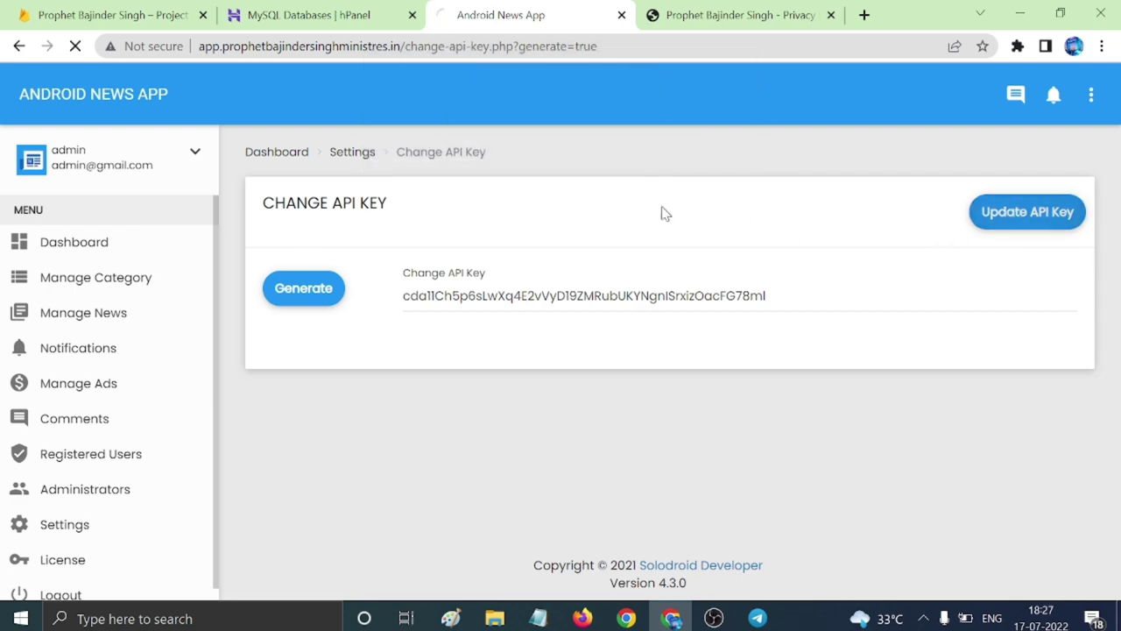
Select the new API Key value, then minimize Chrome and File Explorer to show the desktop.
scroll(712, 414, down, 4)
scroll(711, 415, down, 4)
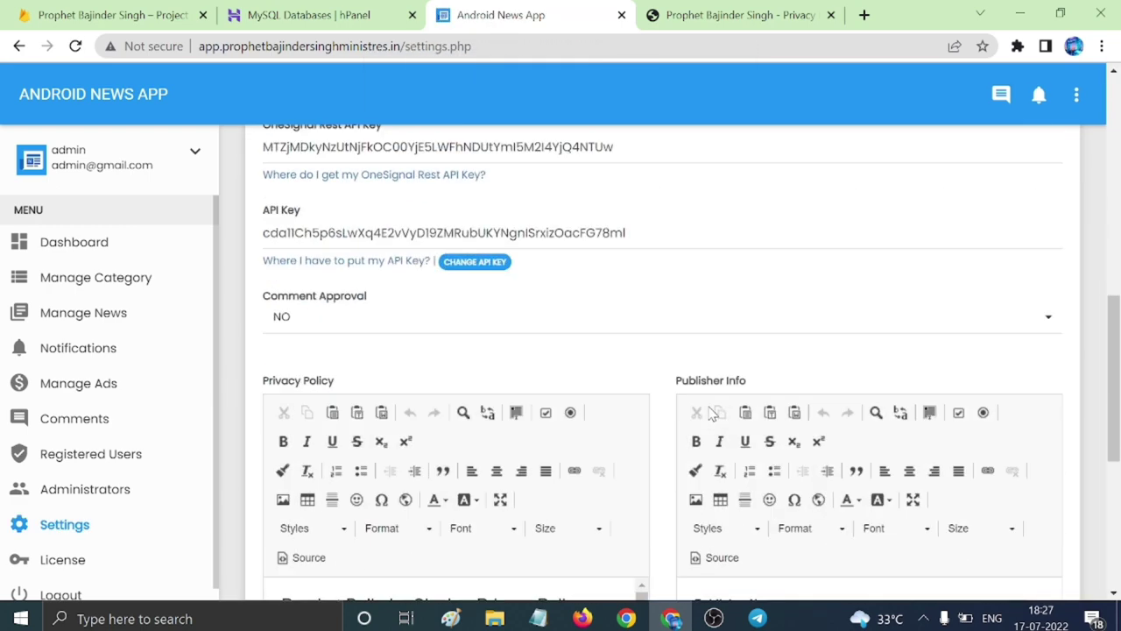
scroll(708, 418, up, 2)
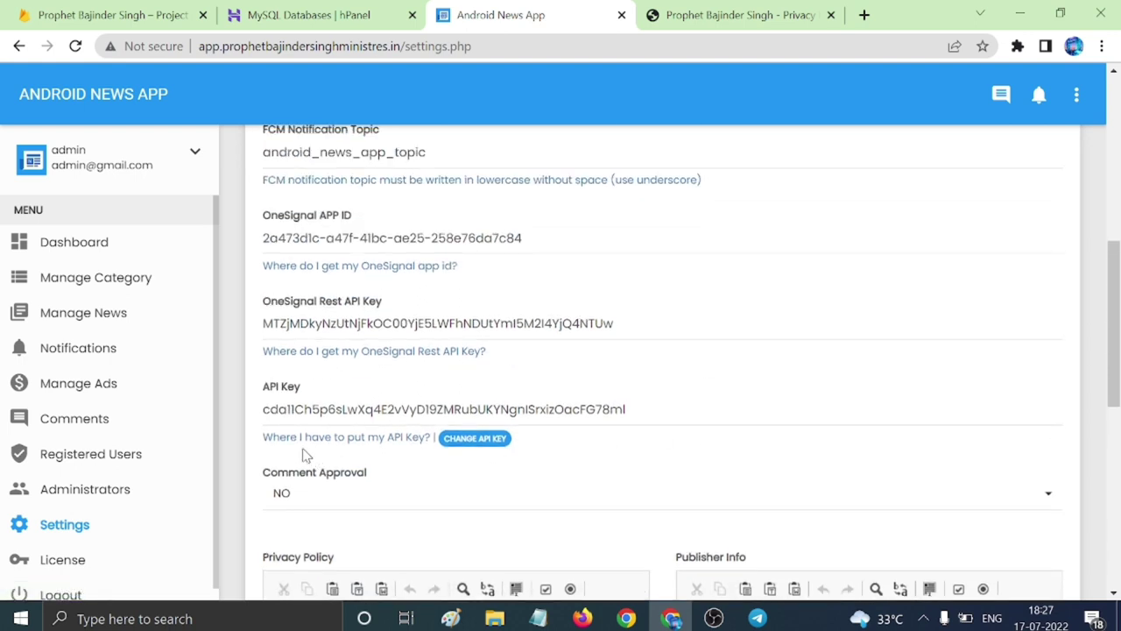
drag(627, 409, 212, 421)
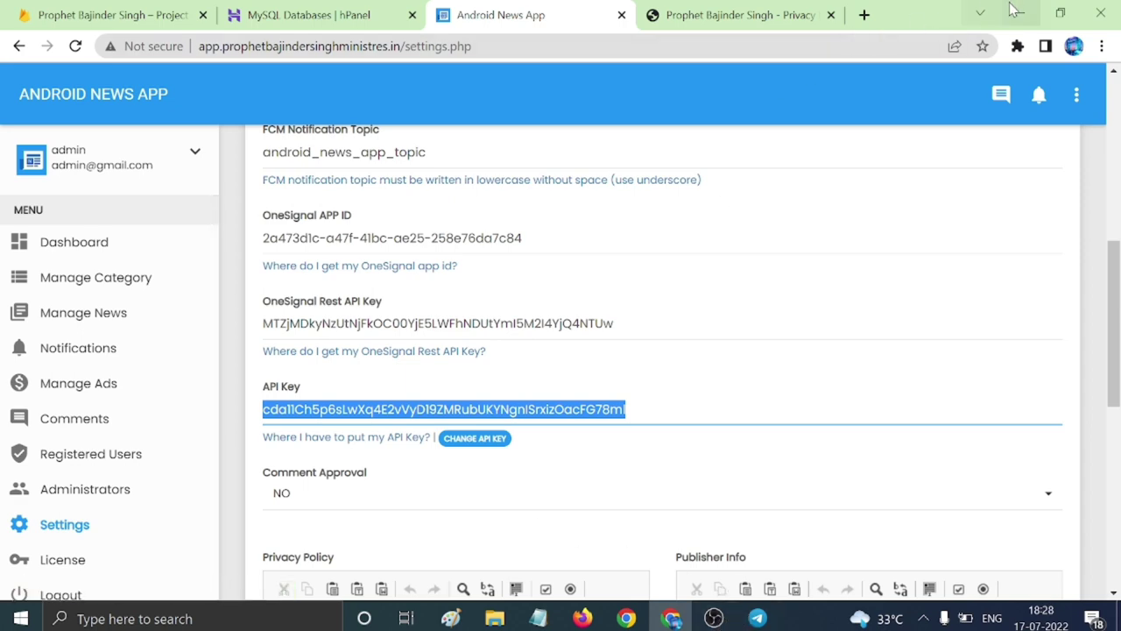
click(1019, 13)
click(1016, 15)
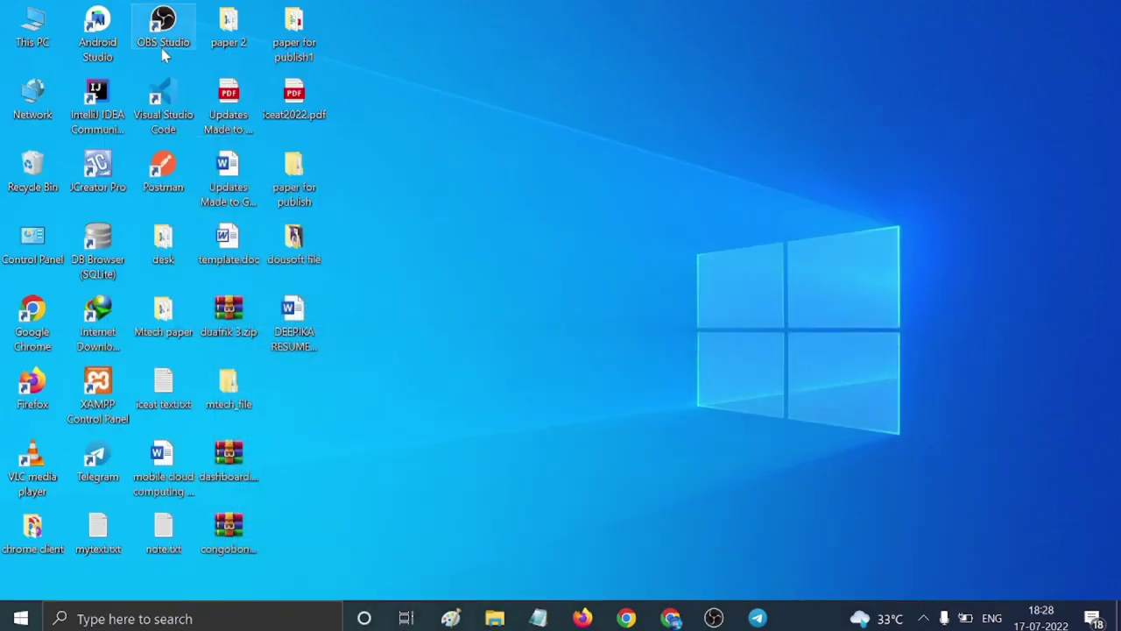
Launch Android Studio and open the 'app' project from the Welcome window.
double_click(98, 32)
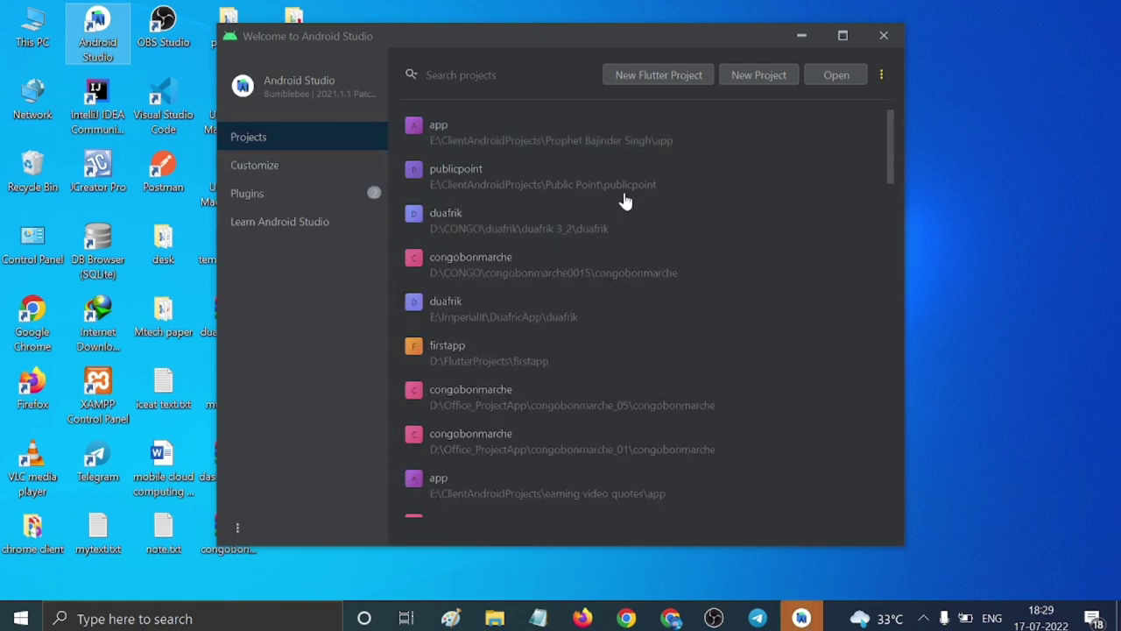
click(544, 144)
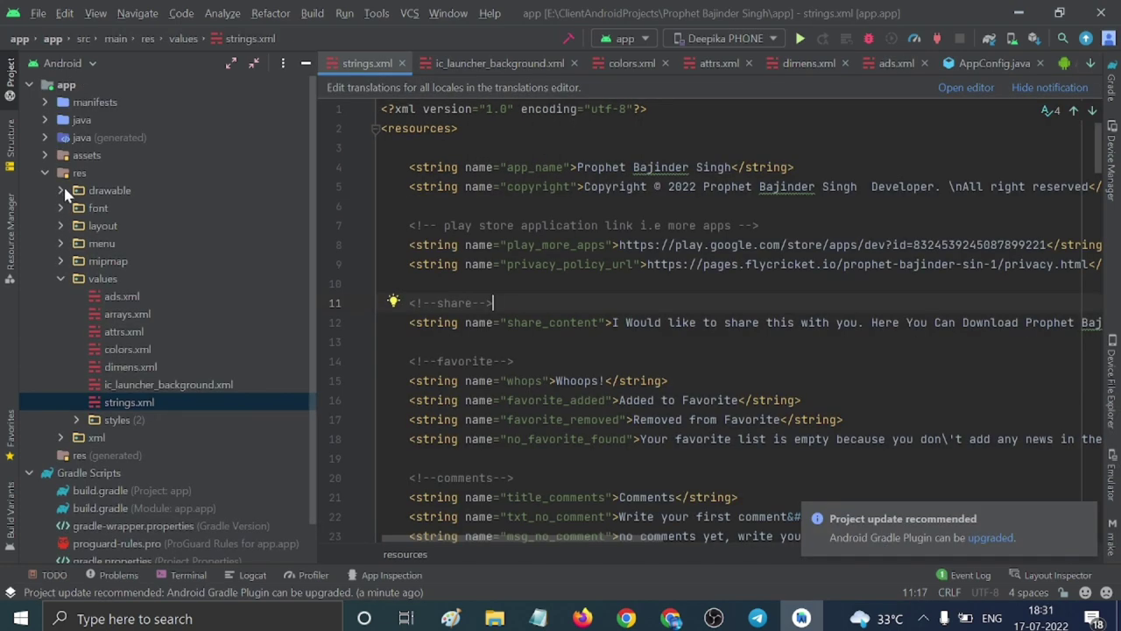
Open AppConfig.java from the config package and replace API_KEY with the new key.
click(45, 120)
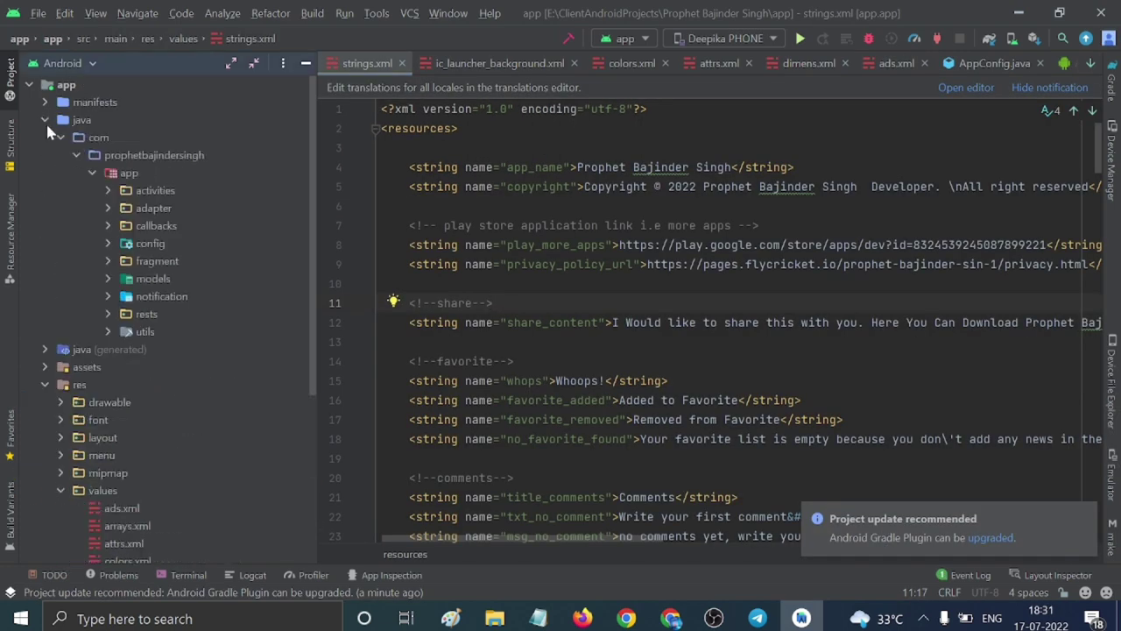
click(108, 242)
double_click(158, 261)
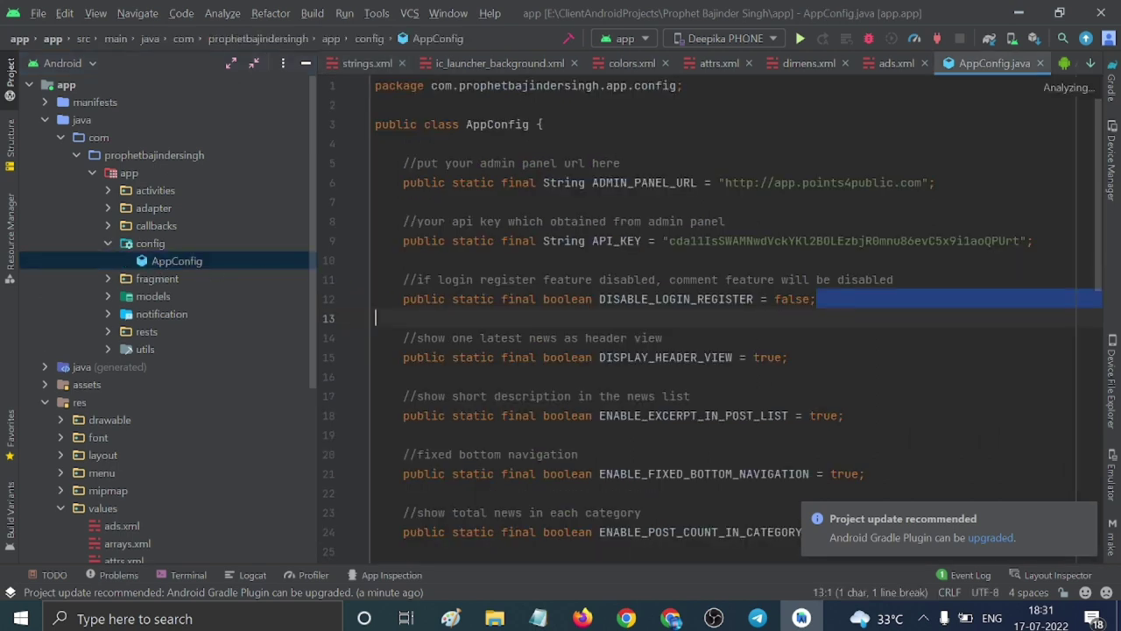
click(670, 280)
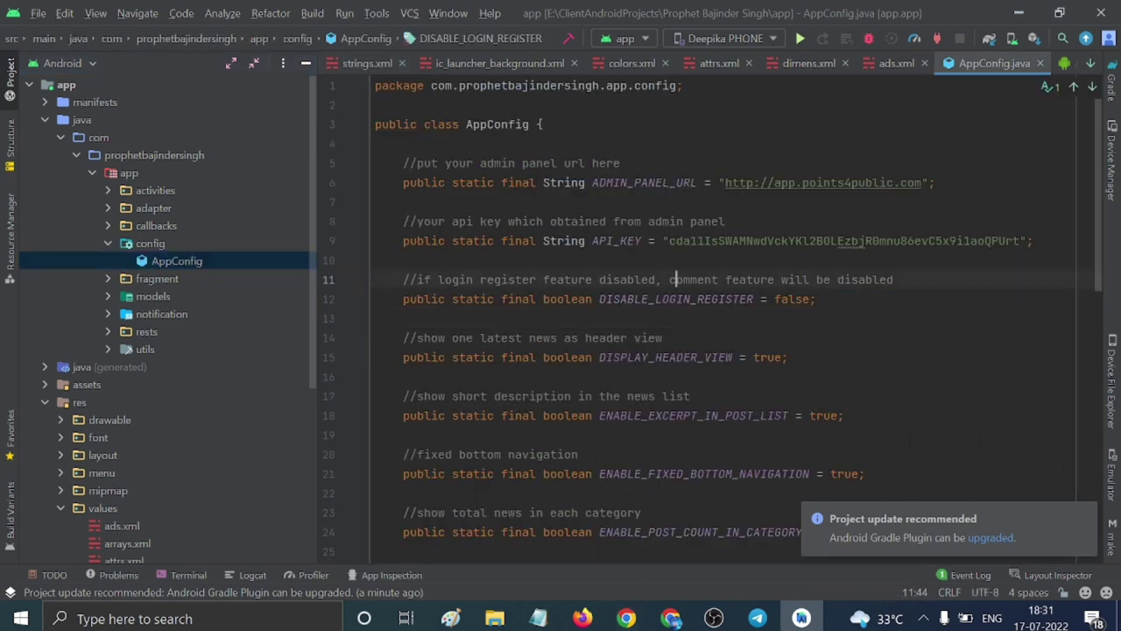
drag(670, 240, 1021, 240)
key(BackSpace)
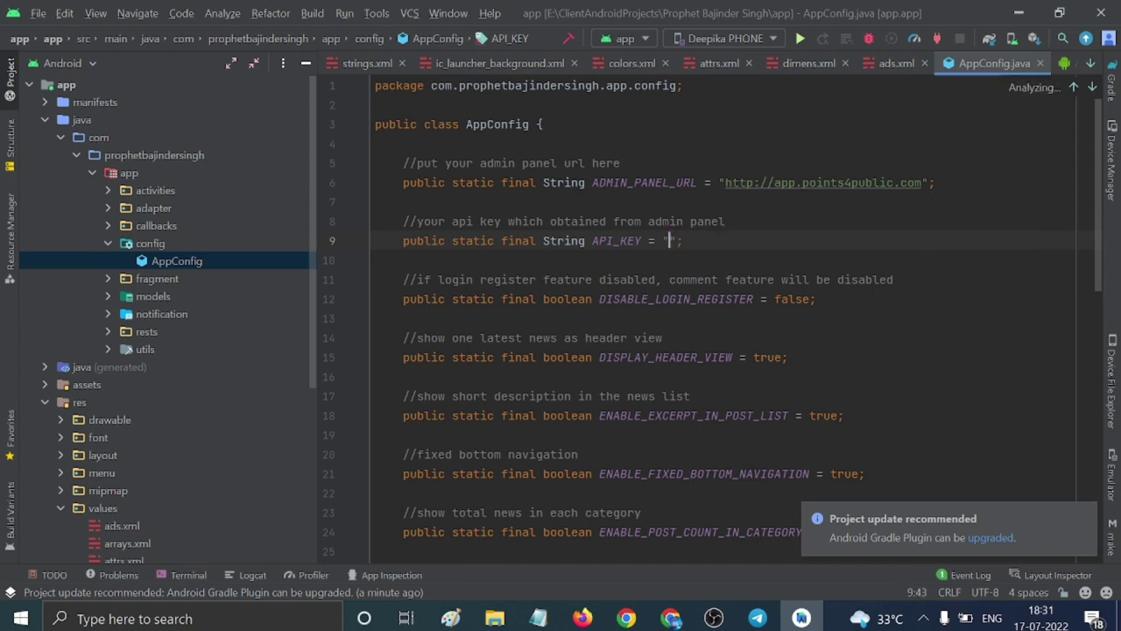
key(ctrl+v)
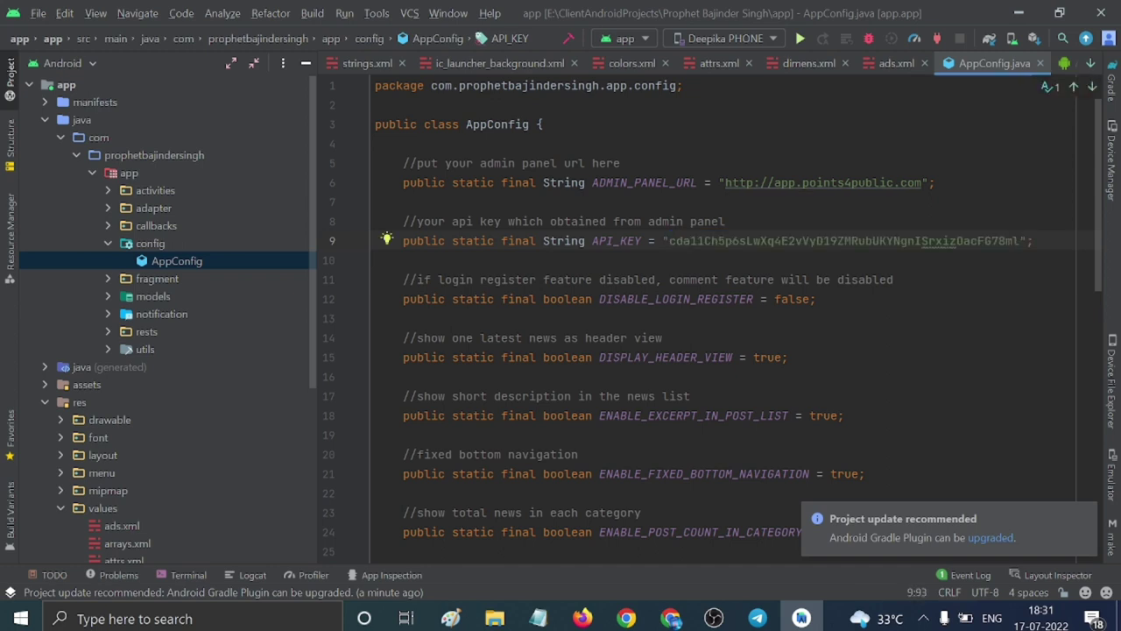
Set ADMIN_PANEL_URL to the panel address from the notes without /settings.php, then sync Gradle.
click(538, 619)
drag(134, 148, 616, 148)
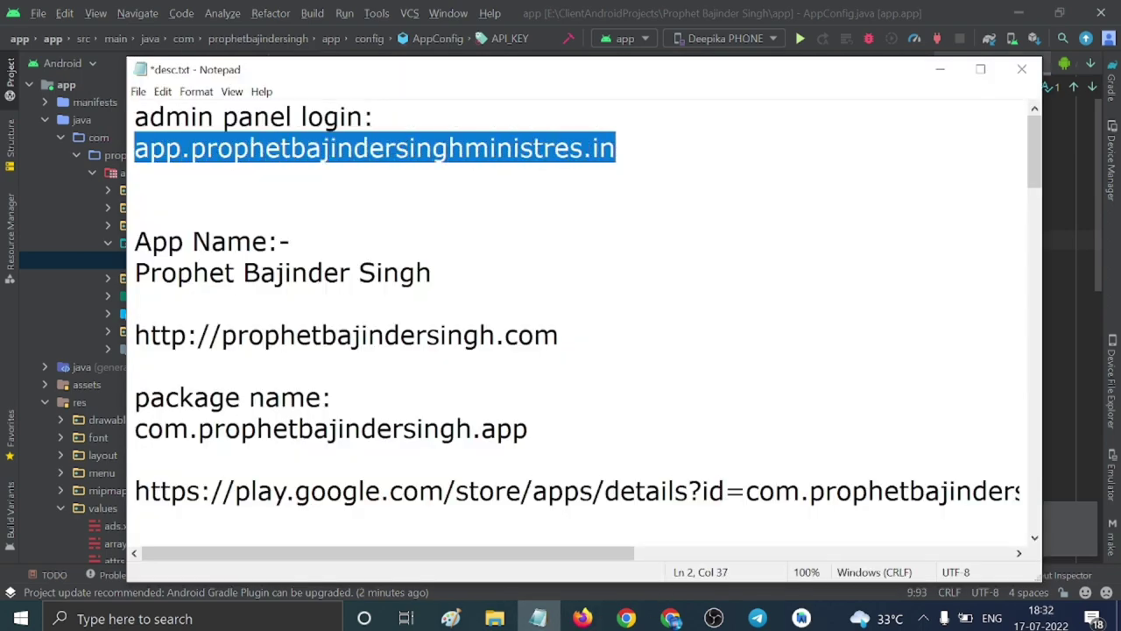
click(941, 69)
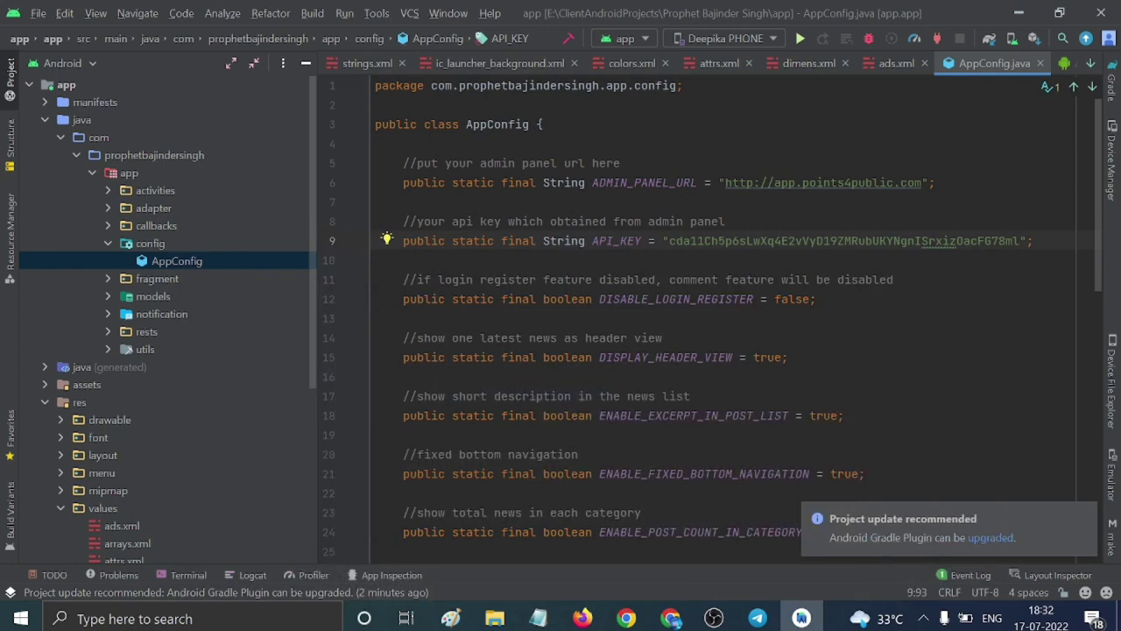
double_click(733, 182)
key(ctrl+w)
text(http://app.prophetbajindersinghministres.in/settings.php)
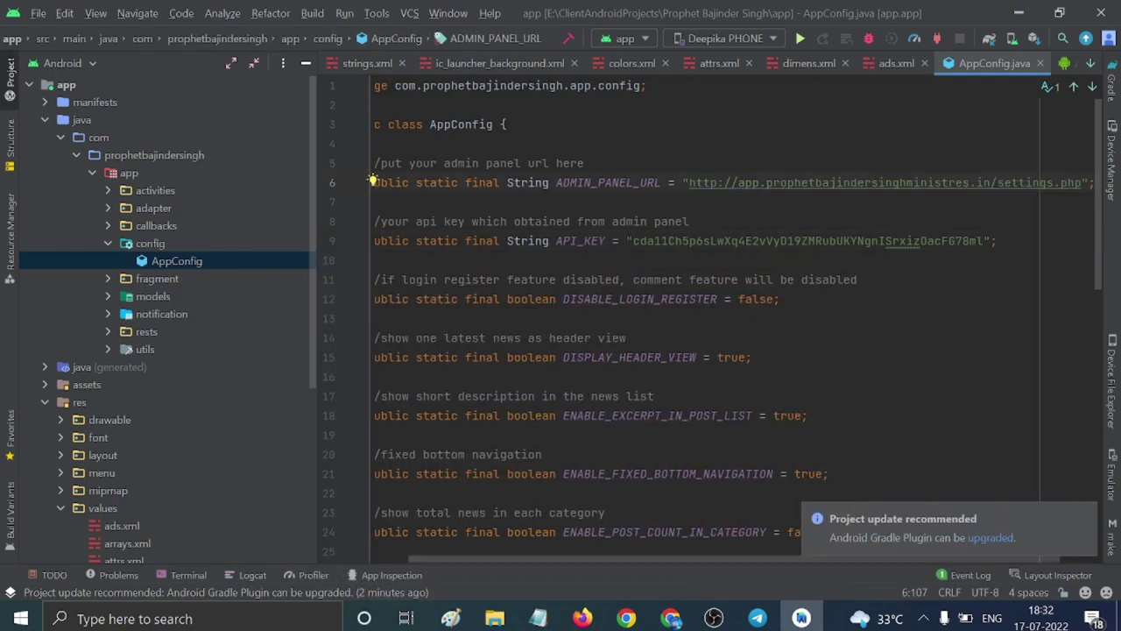
key(BackSpace)
key(BackSpace)
key(BackSpace)
key(BackSpace)
key(BackSpace)
key(BackSpace)
key(BackSpace)
key(BackSpace)
key(BackSpace)
key(BackSpace)
key(BackSpace)
key(BackSpace)
key(BackSpace)
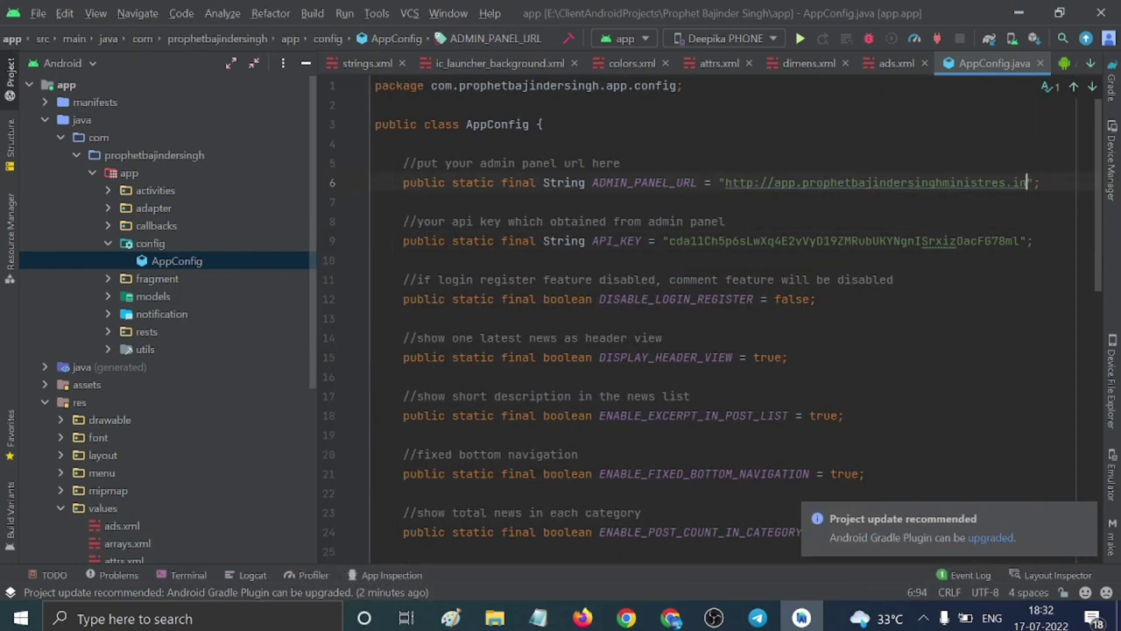
click(663, 338)
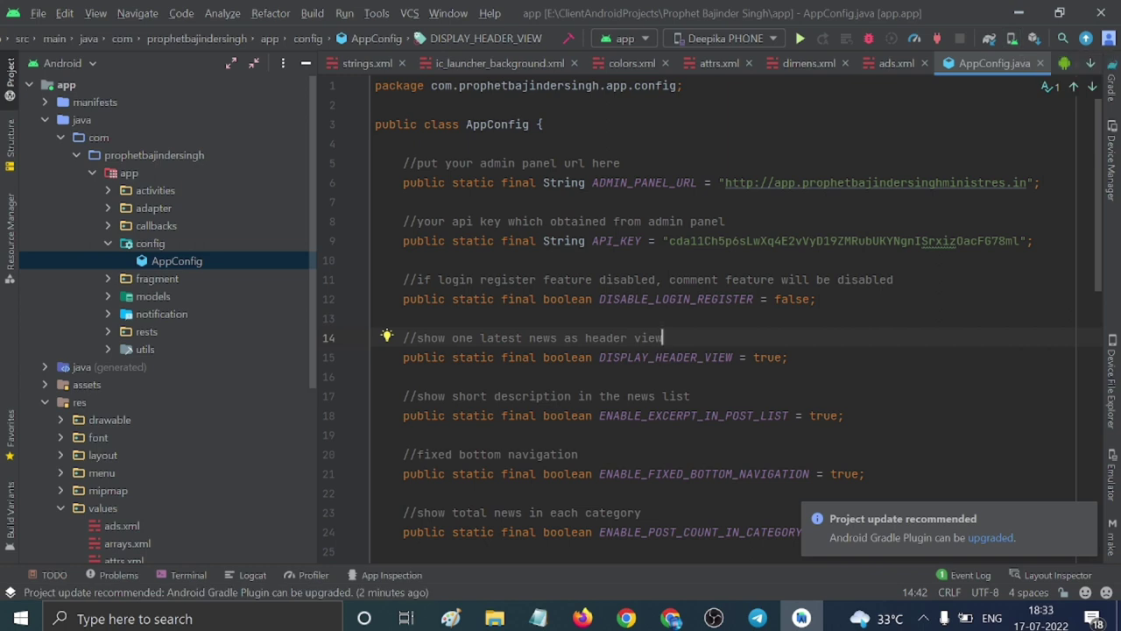
click(989, 39)
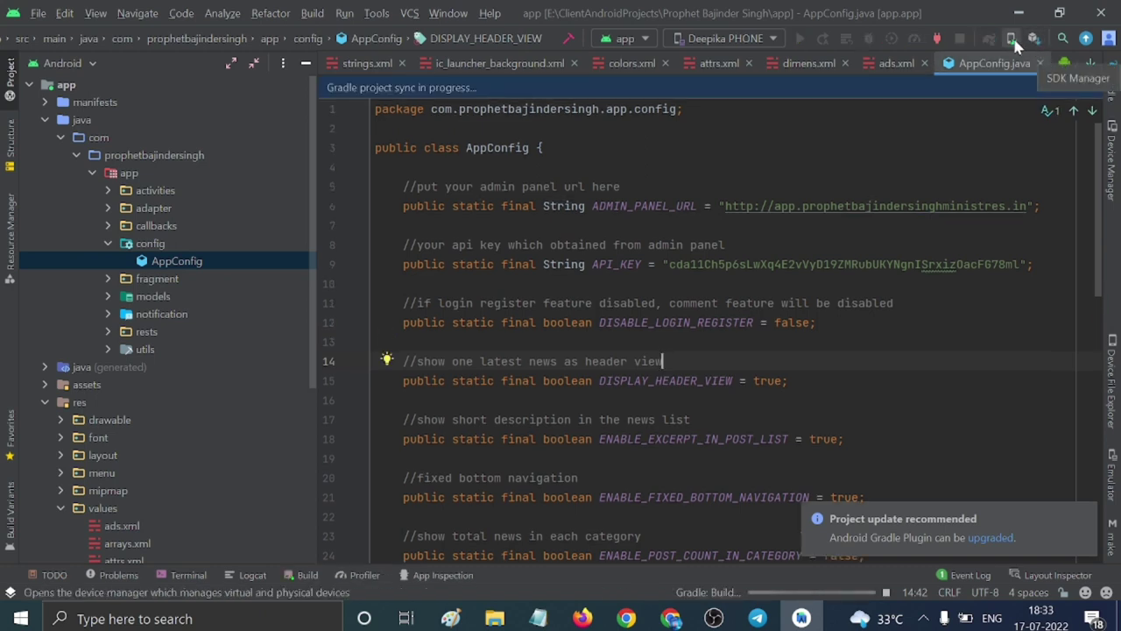
Cold Boot the virtual phone from Device Manager, close the Proxy Settings dialog, and hide the panel.
click(1014, 41)
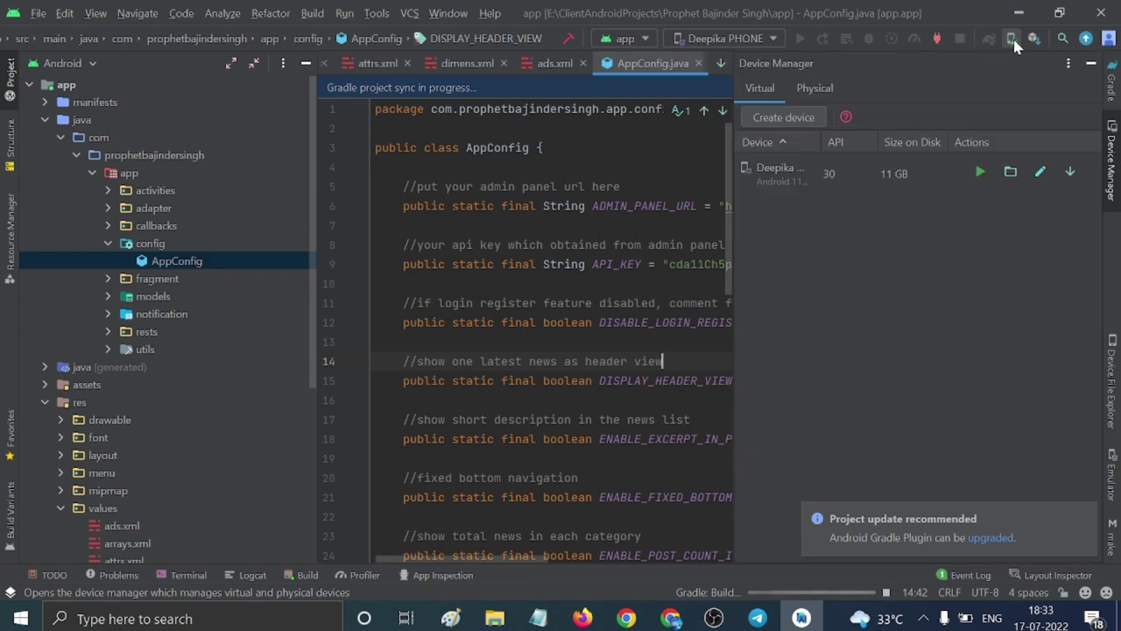
click(1070, 172)
click(1064, 232)
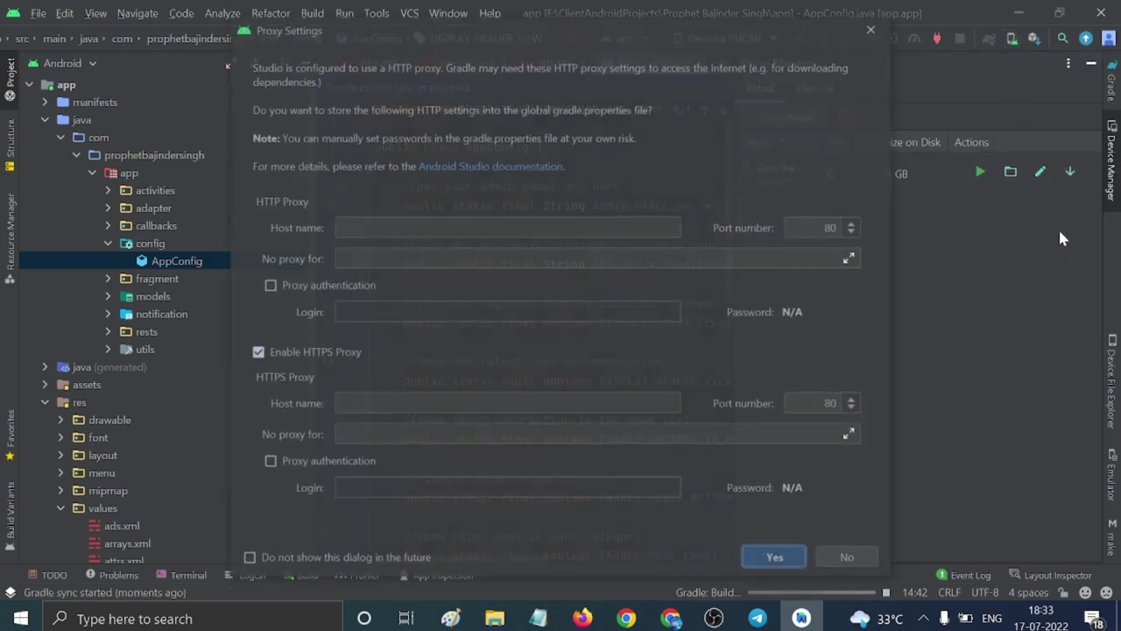
click(872, 29)
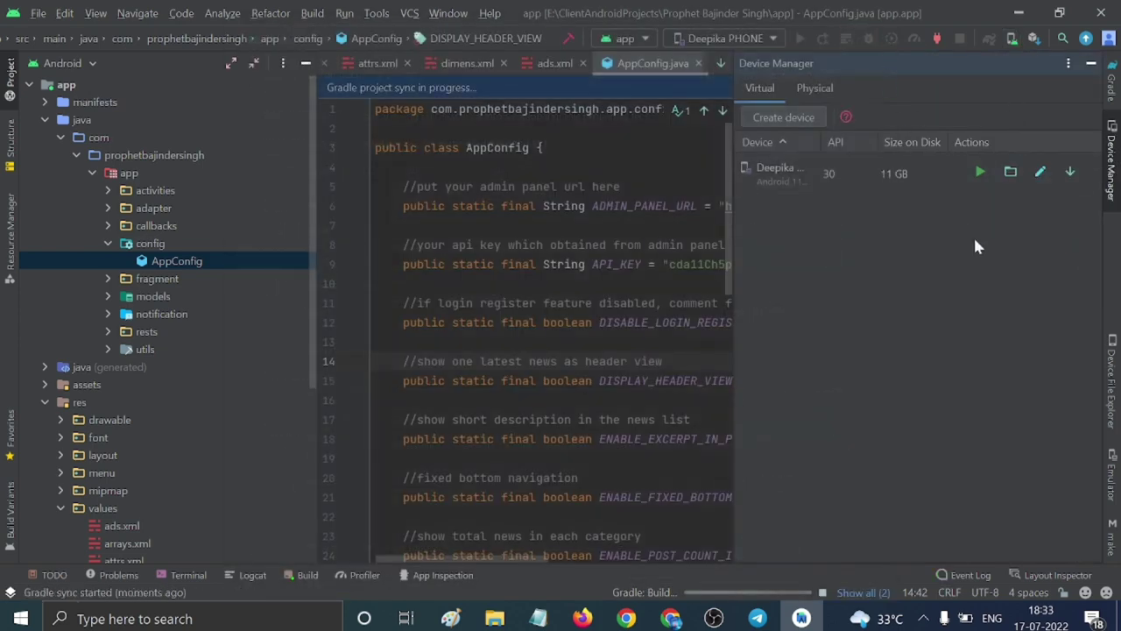
click(1091, 63)
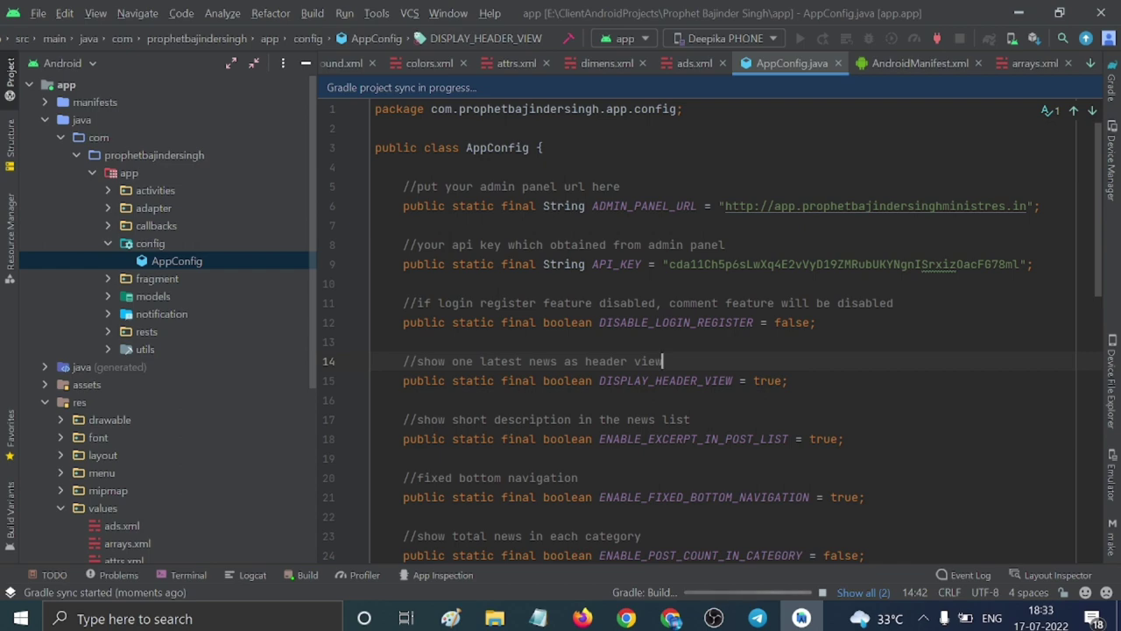
scroll(710, 342, down, 3)
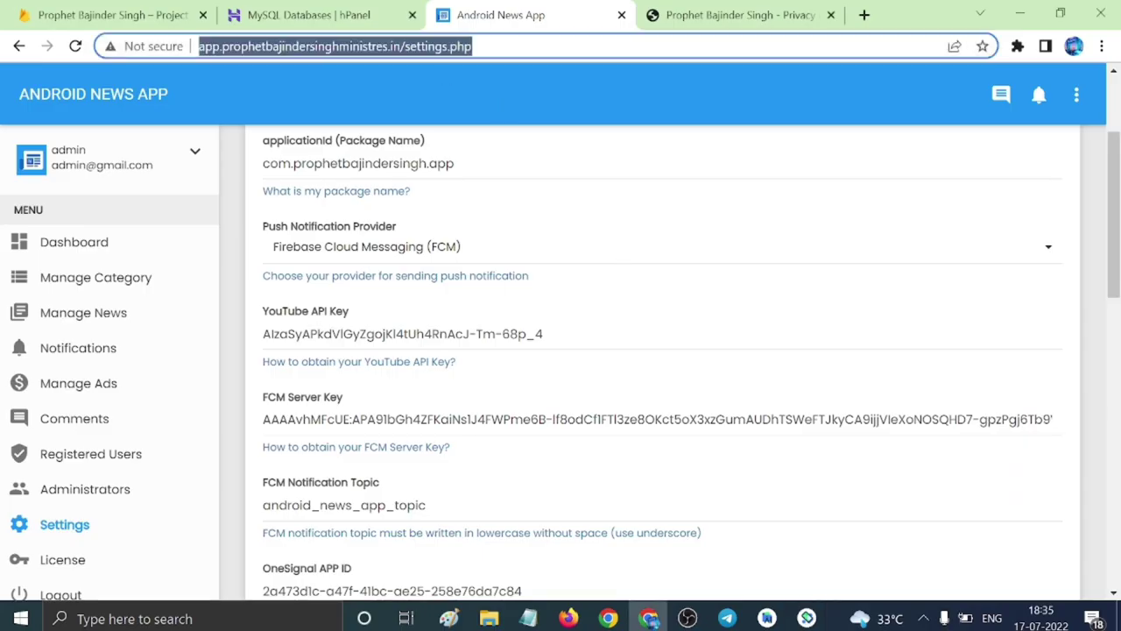
Save the admin settings, then on Manage Ads keep Ad Status ON and AdMob as network type.
scroll(699, 325, up, 2)
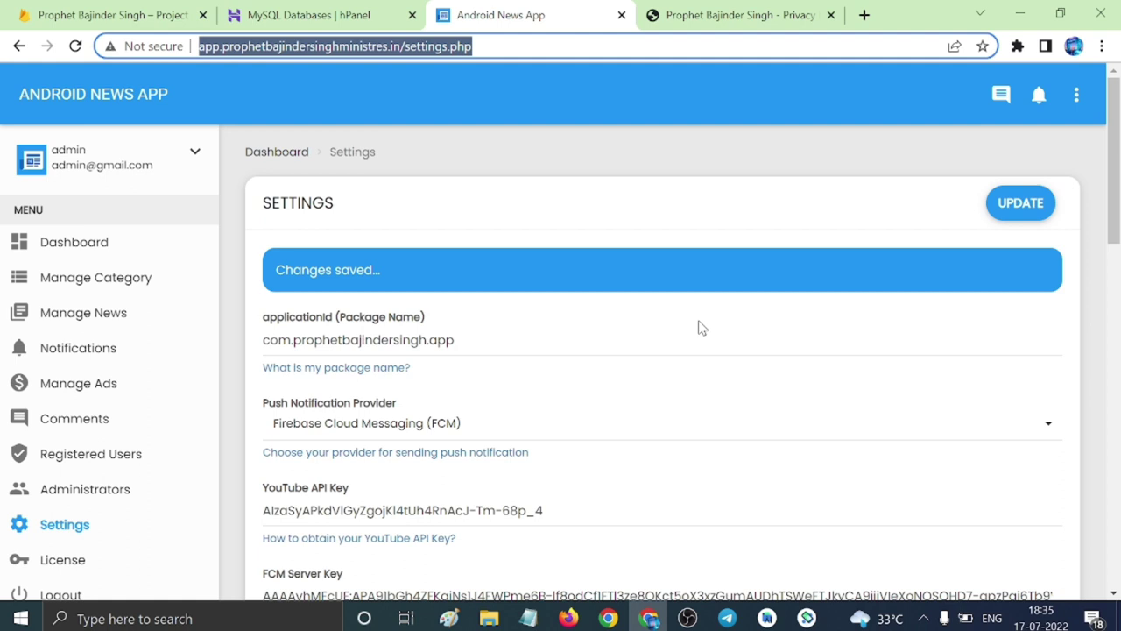
click(1004, 210)
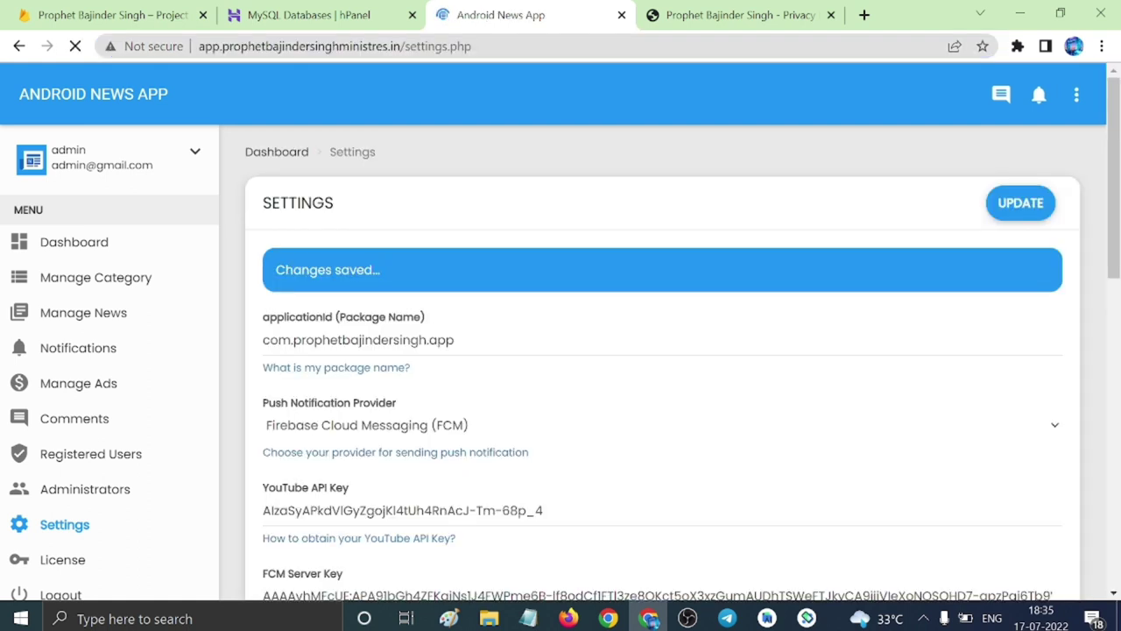
click(109, 394)
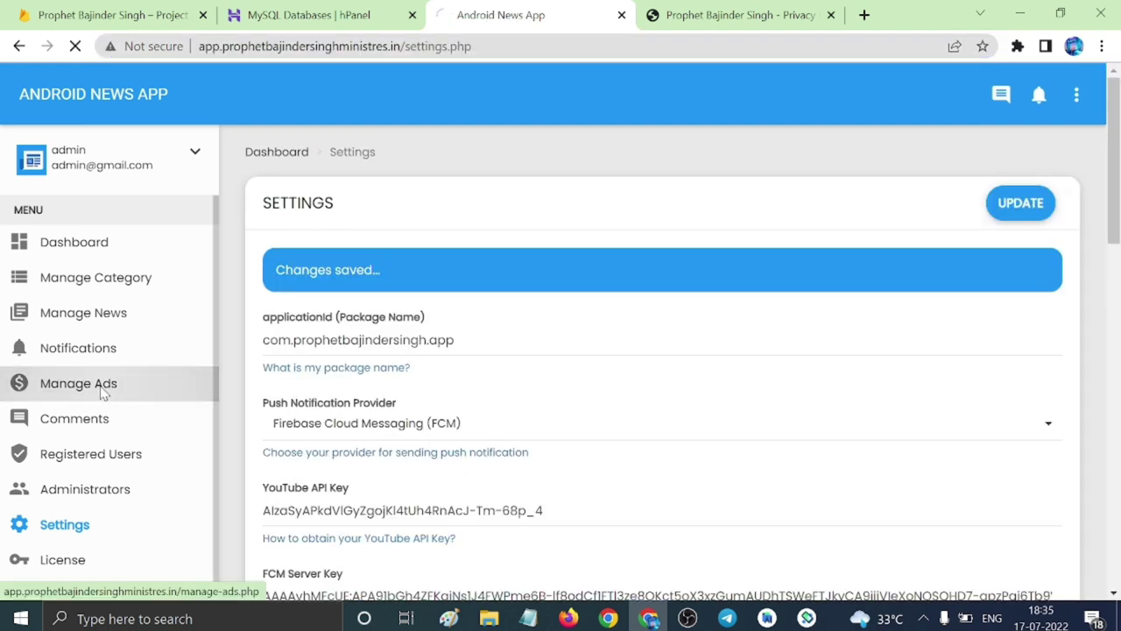
scroll(381, 200, down, 1)
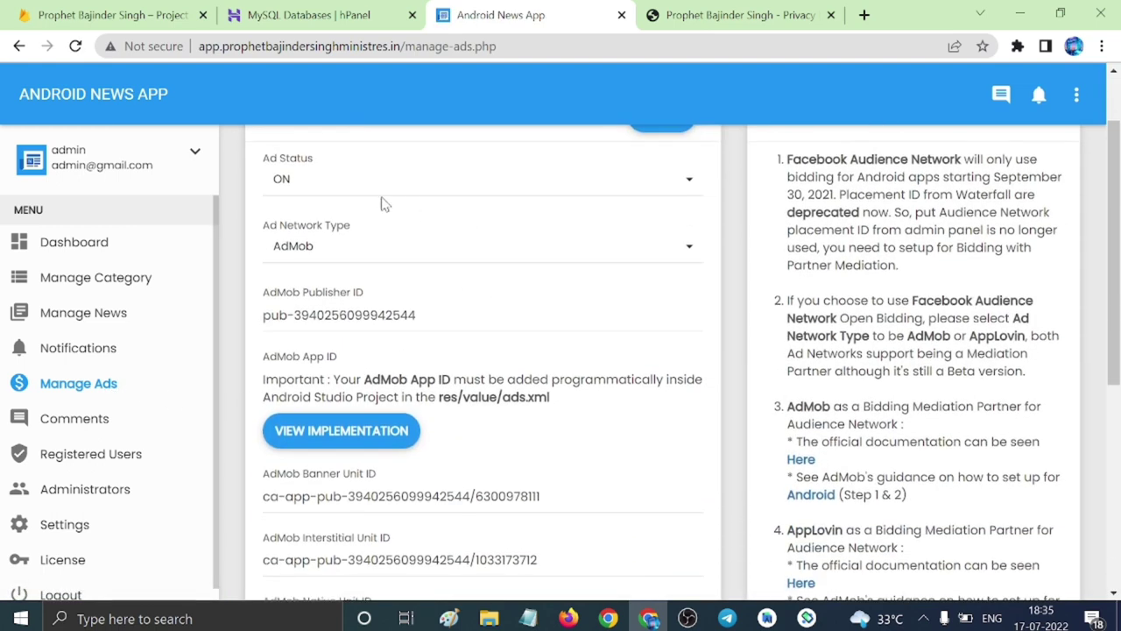
click(550, 186)
click(552, 184)
click(507, 254)
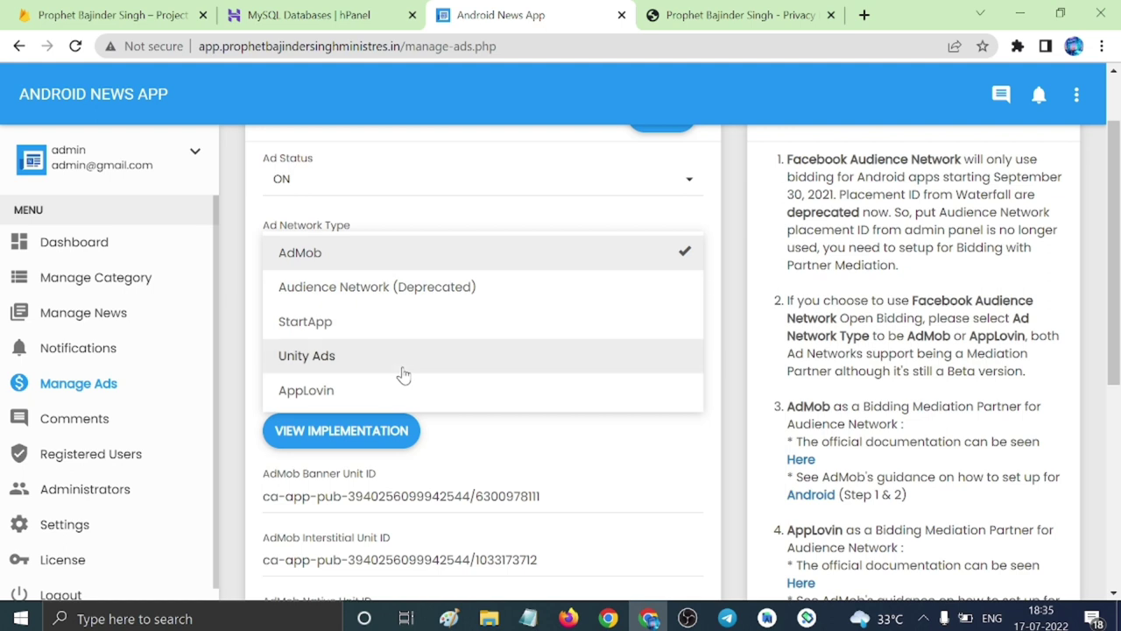
click(237, 326)
scroll(586, 371, down, 2)
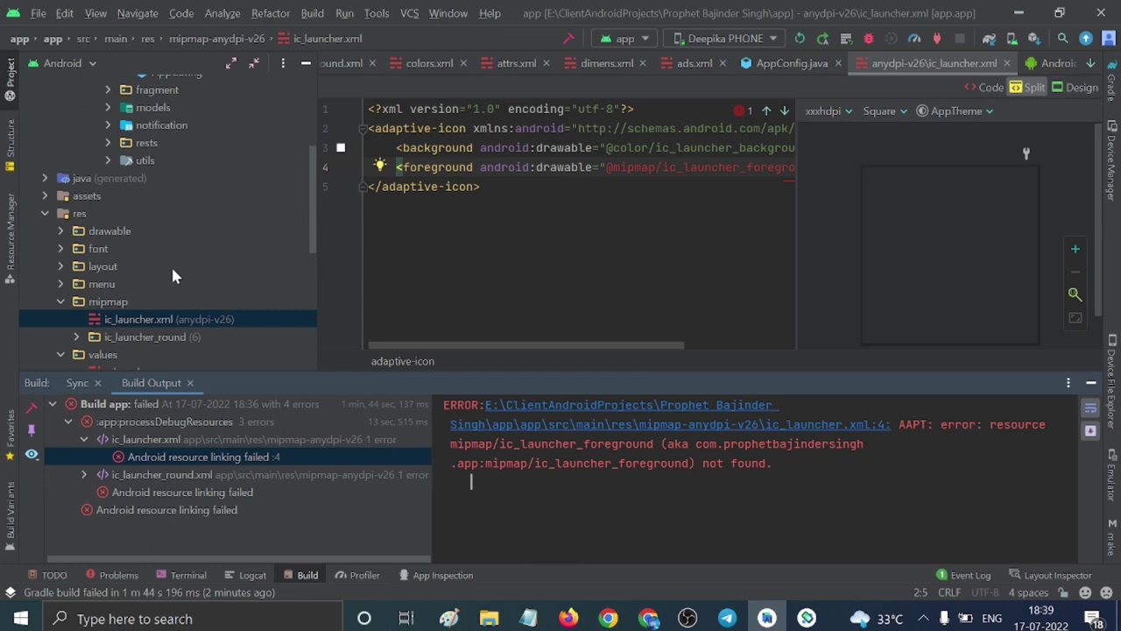
Start a new Image Asset for mipmap/ic_launcher.xml.
scroll(155, 271, down, 2)
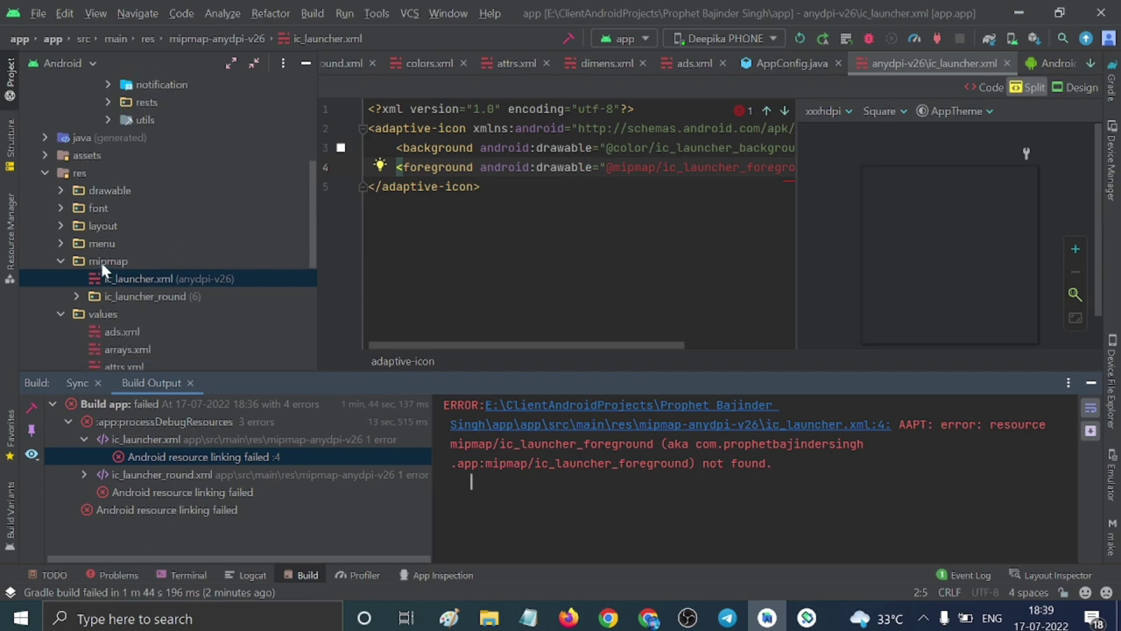
click(119, 262)
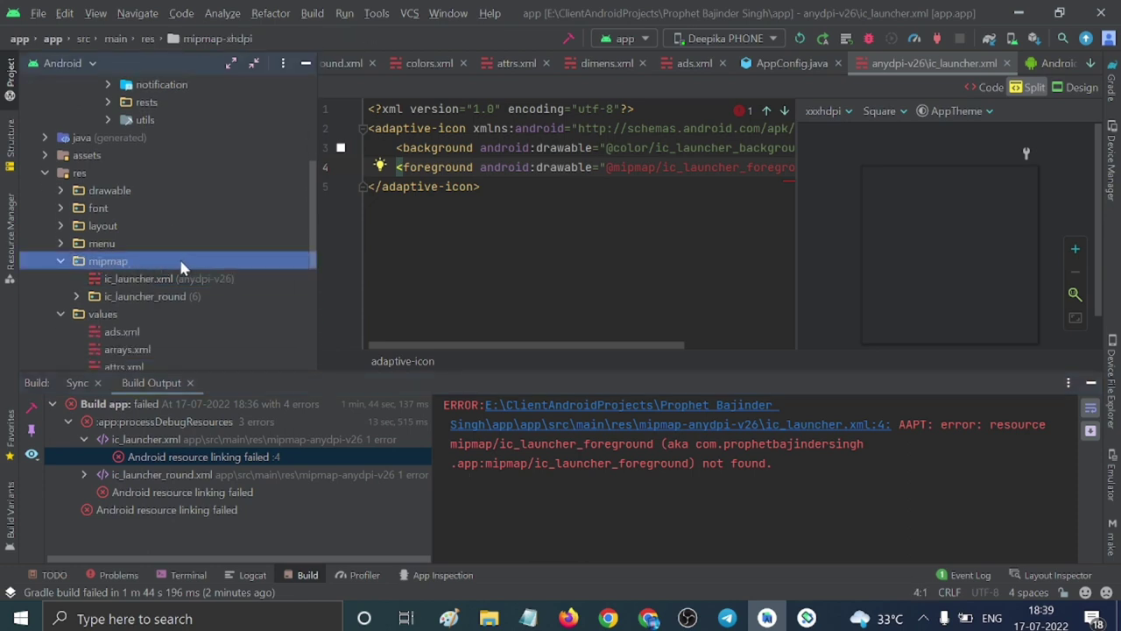
click(127, 281)
right_click(129, 284)
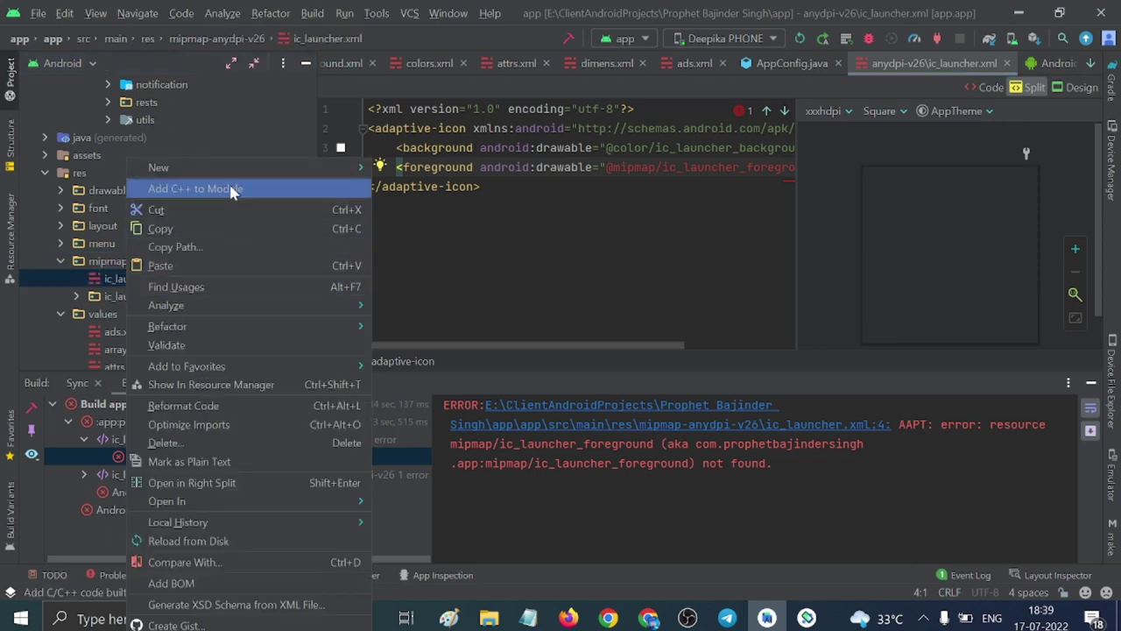
mouse_move(344, 166)
click(406, 292)
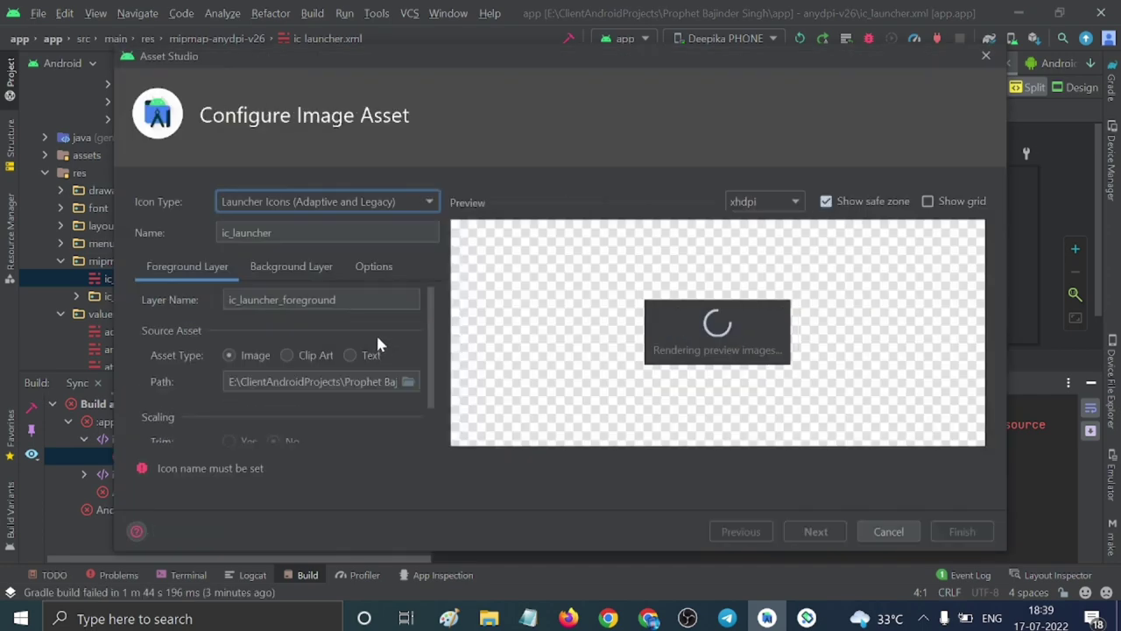
Set the icon's background layer colour to FFFFFF, generate the launcher icons, and run 'app'.
click(282, 267)
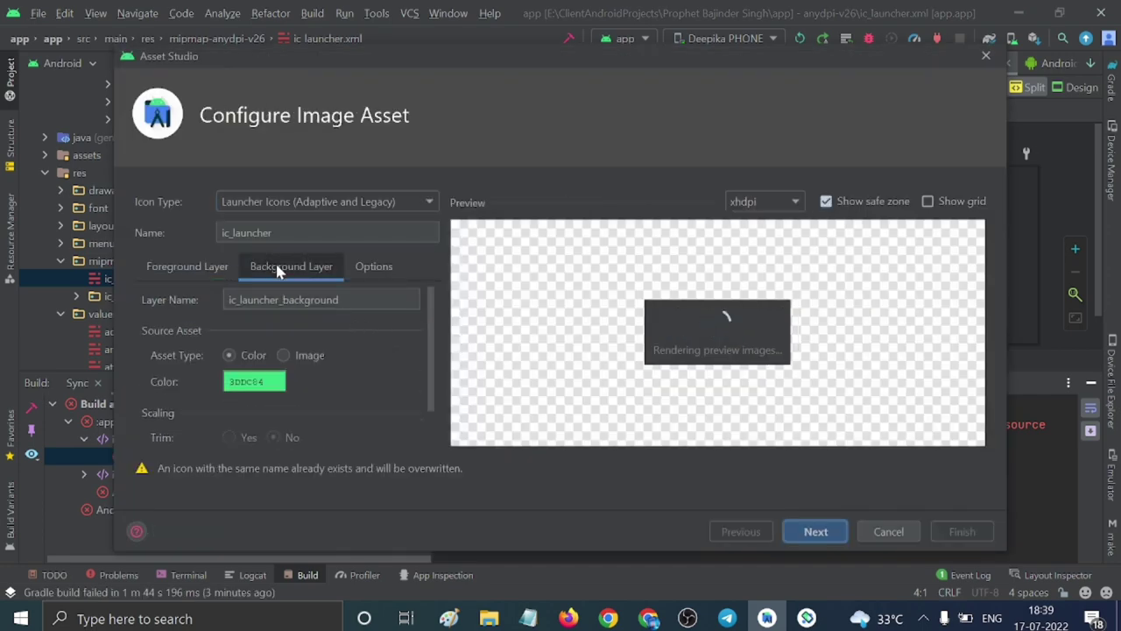
click(260, 385)
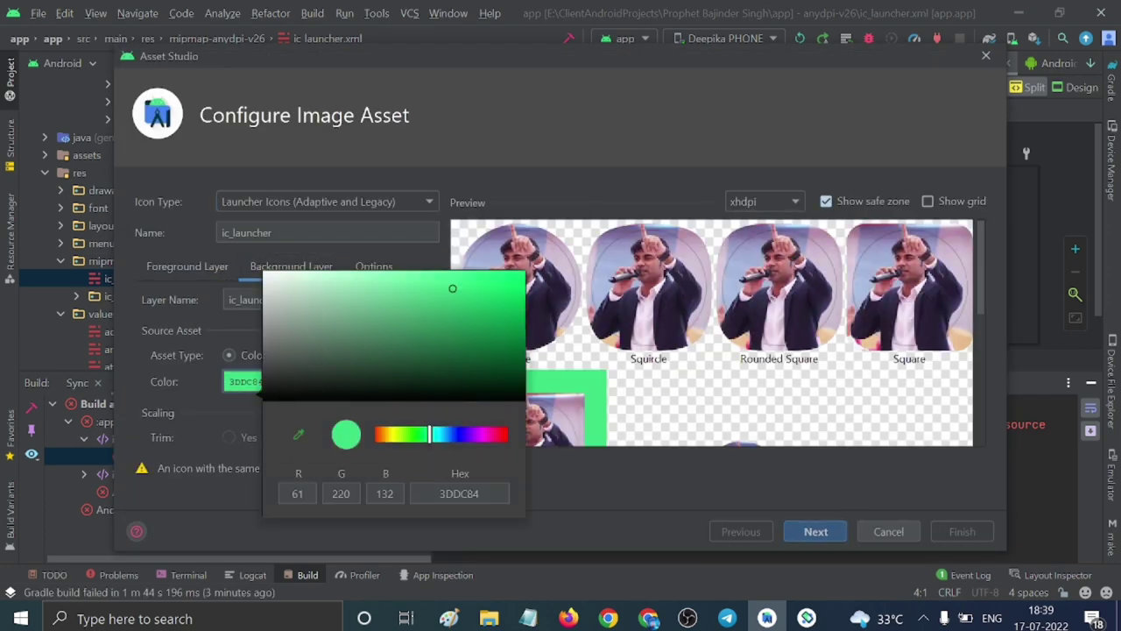
click(459, 493)
text(FFFFFF)
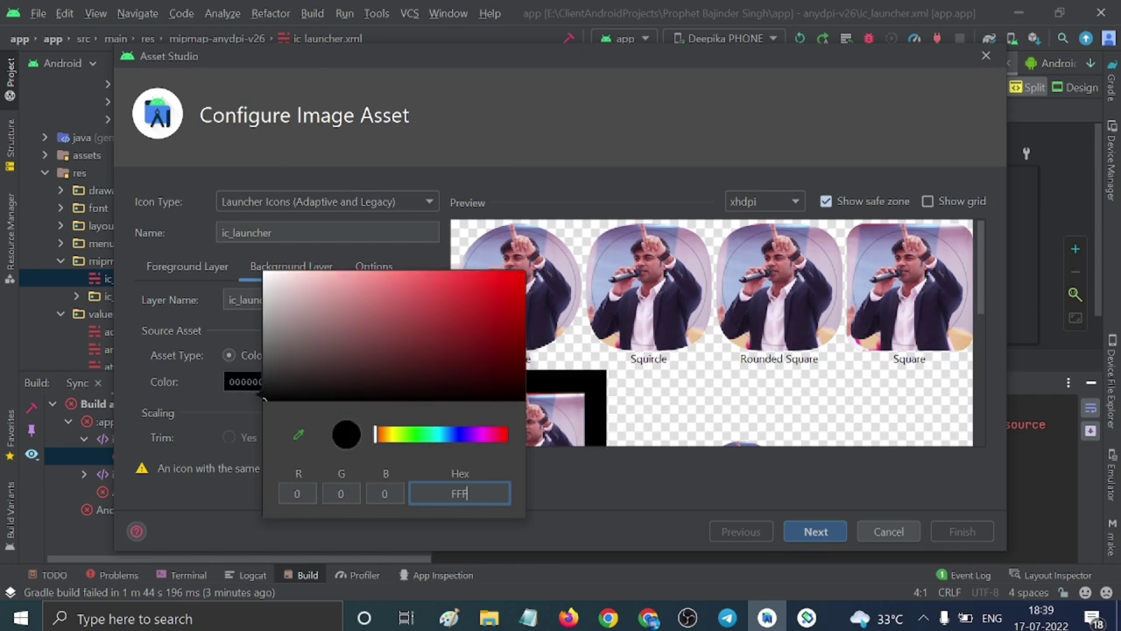
click(561, 487)
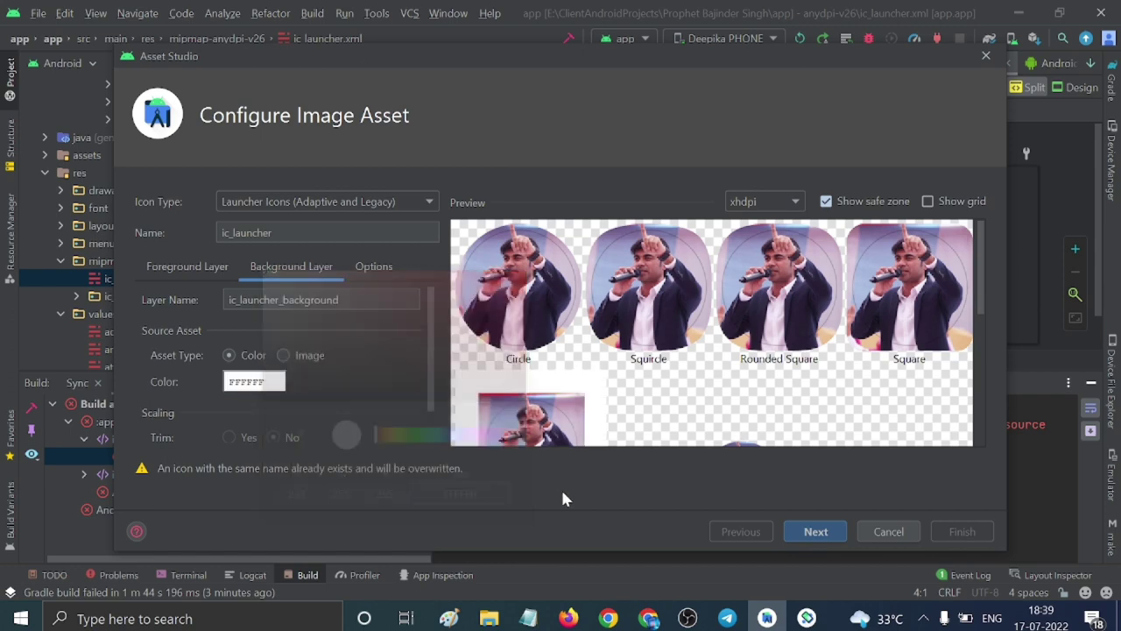
click(816, 532)
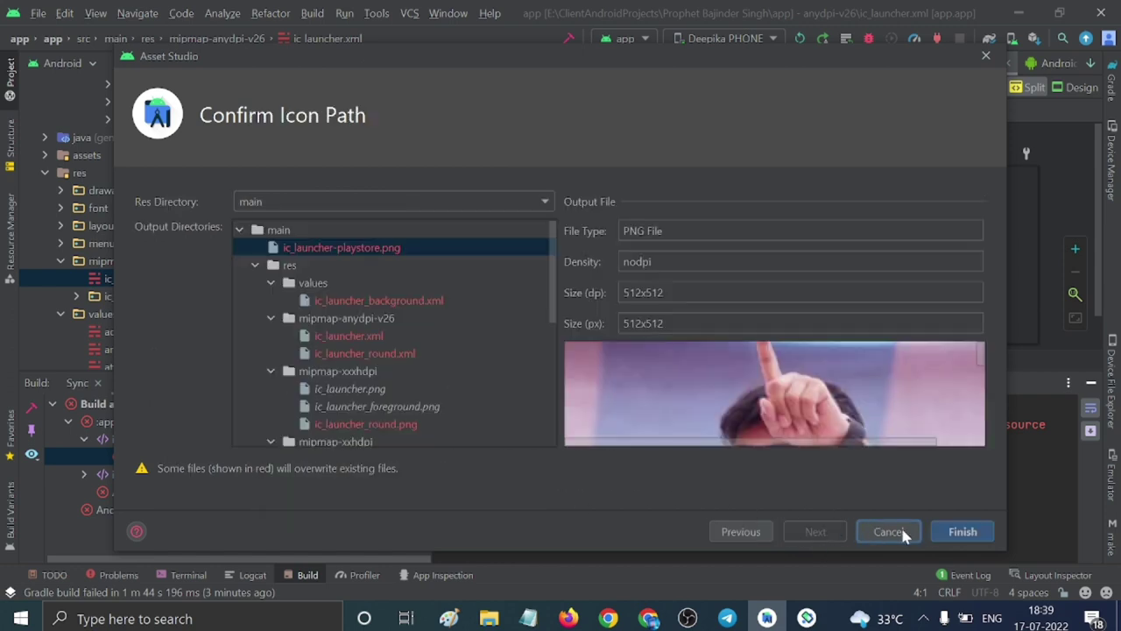
click(961, 532)
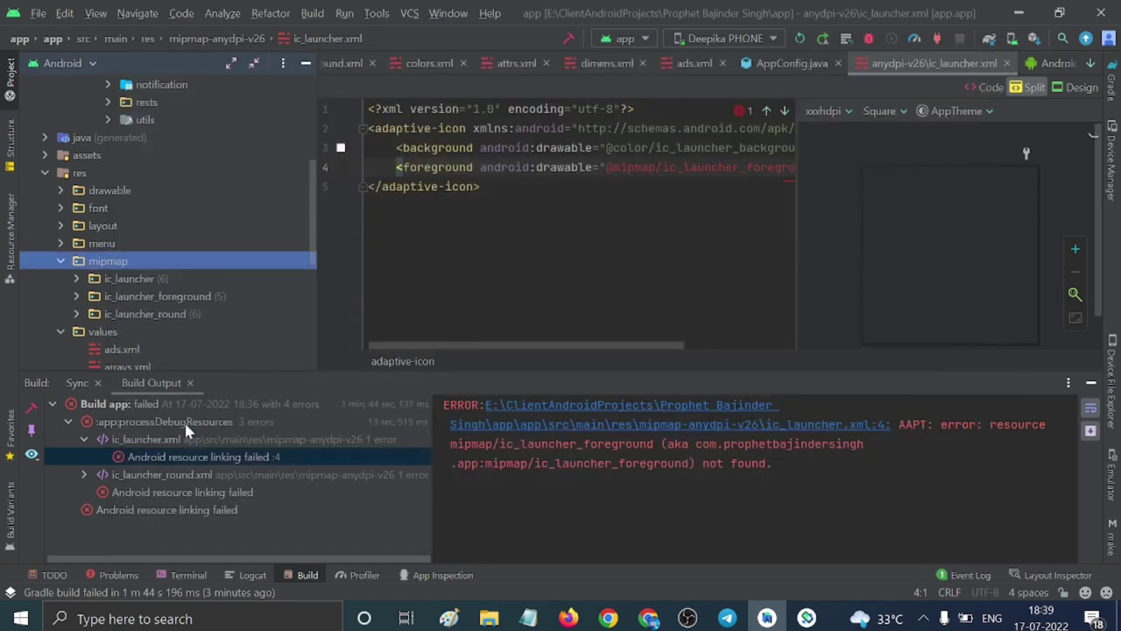
click(800, 38)
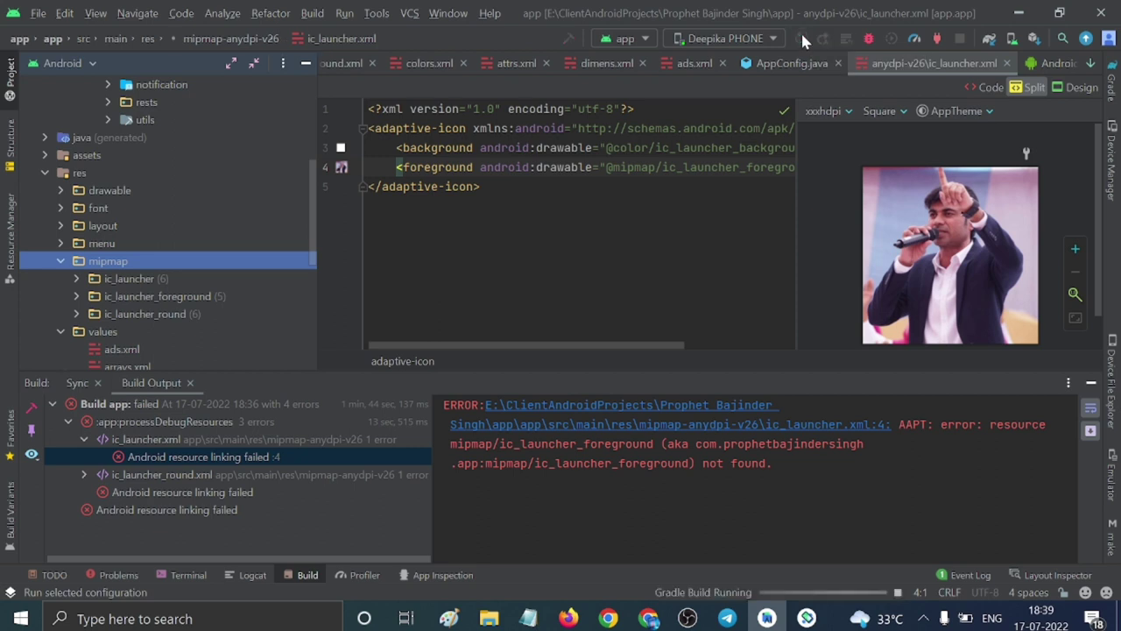